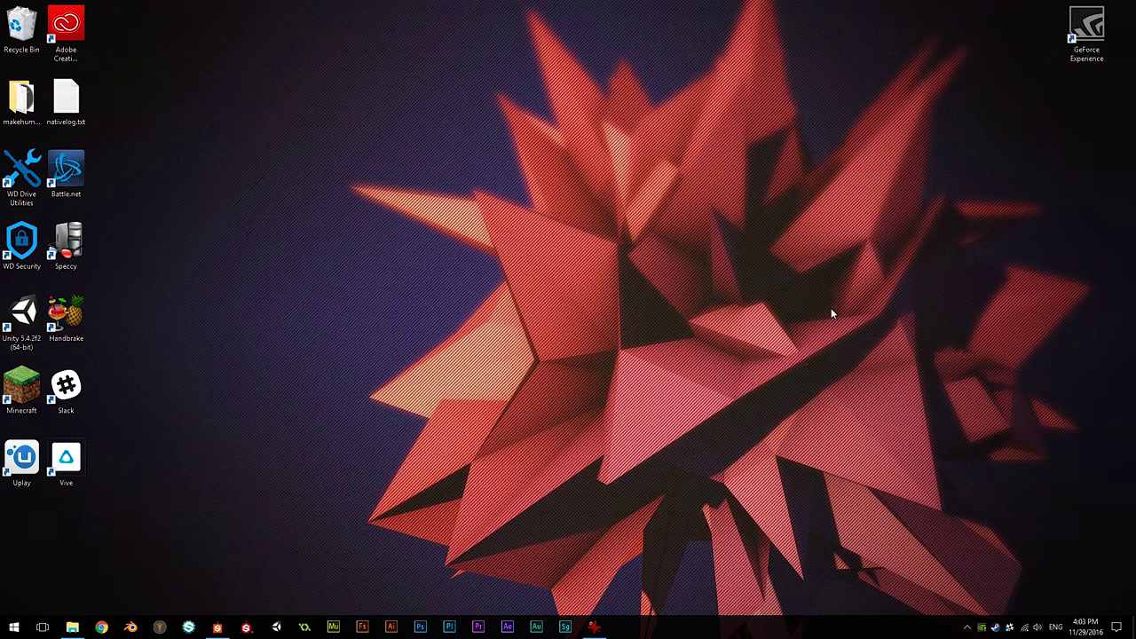
# Step: View the blue roof tile reference image in IrfanView and switch to Substance Designer
pyautogui.click(594, 627)
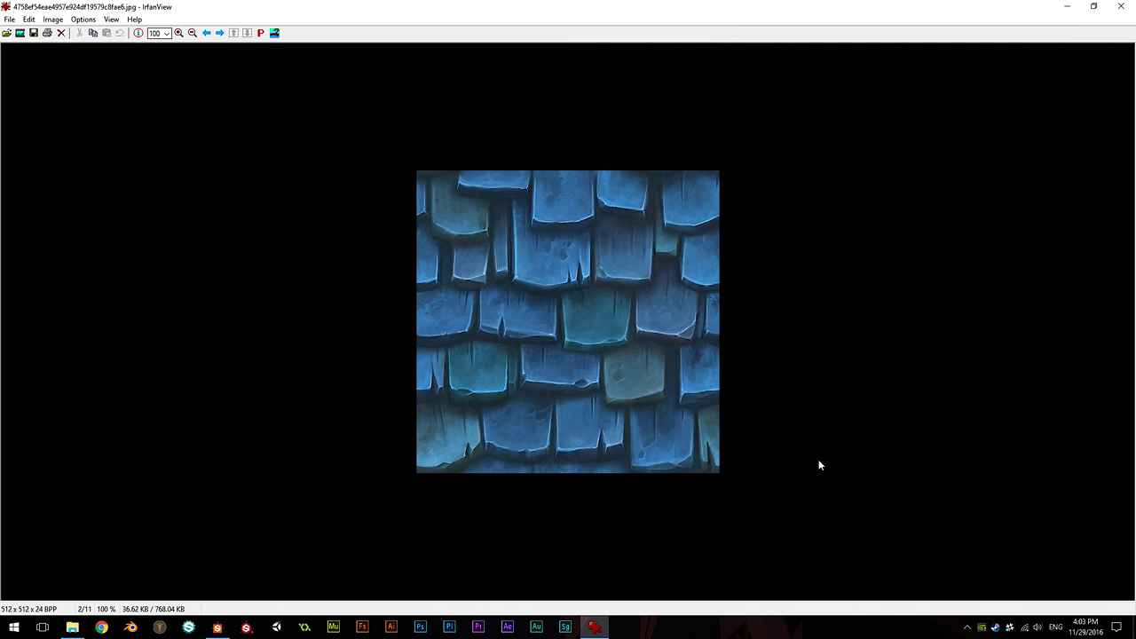
pyautogui.click(217, 626)
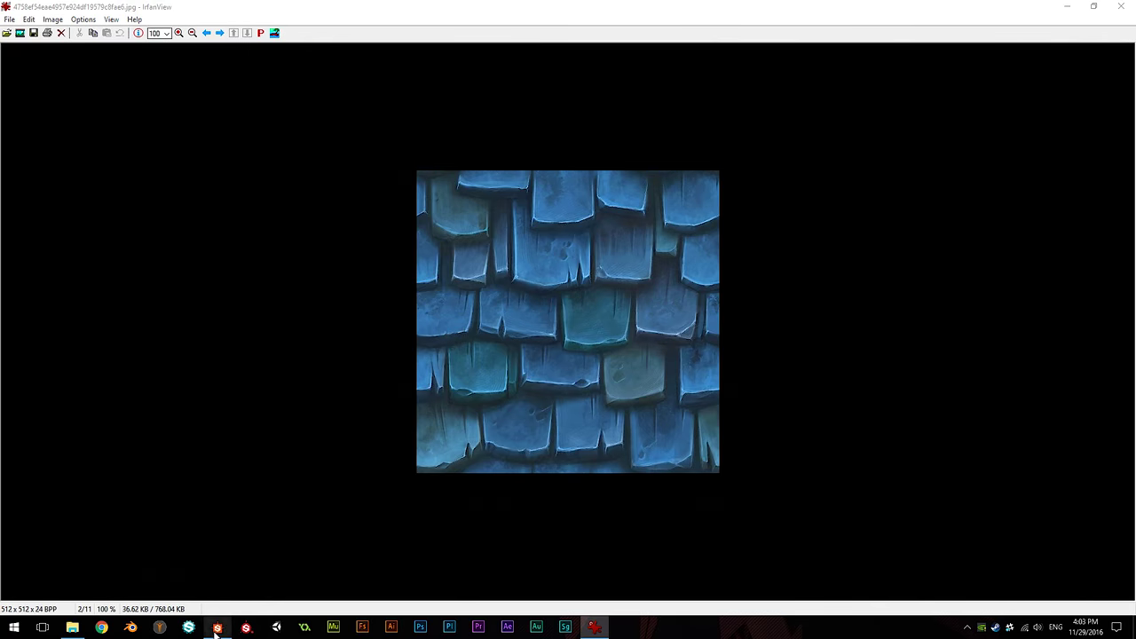
pyautogui.keyDown('alt'); pyautogui.moveTo(594, 203); pyautogui.dragTo(568, 187); pyautogui.keyUp('alt')
# Step: Create a new graph named "Stylised Tile tutorial" from the PBR_Output_Template
pyautogui.click(12, 22)
pyautogui.click(13, 22)
pyautogui.click(13, 21)
pyautogui.click(40, 35)
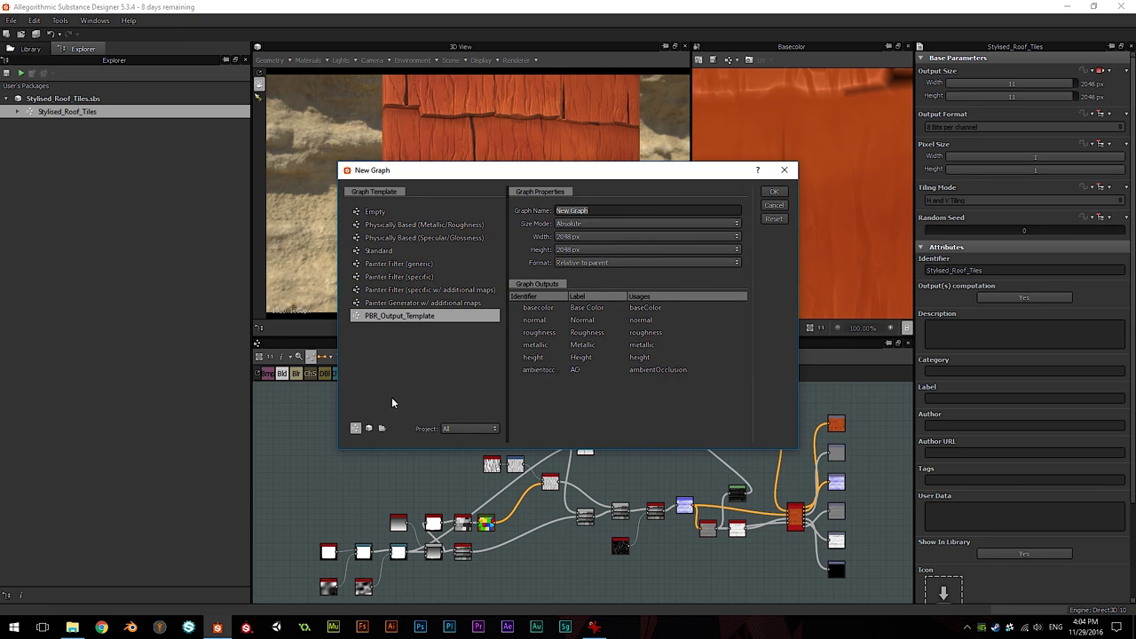
pyautogui.moveTo(591, 211); pyautogui.dragTo(549, 211)
pyautogui.write('Stylised Tile tutorial')
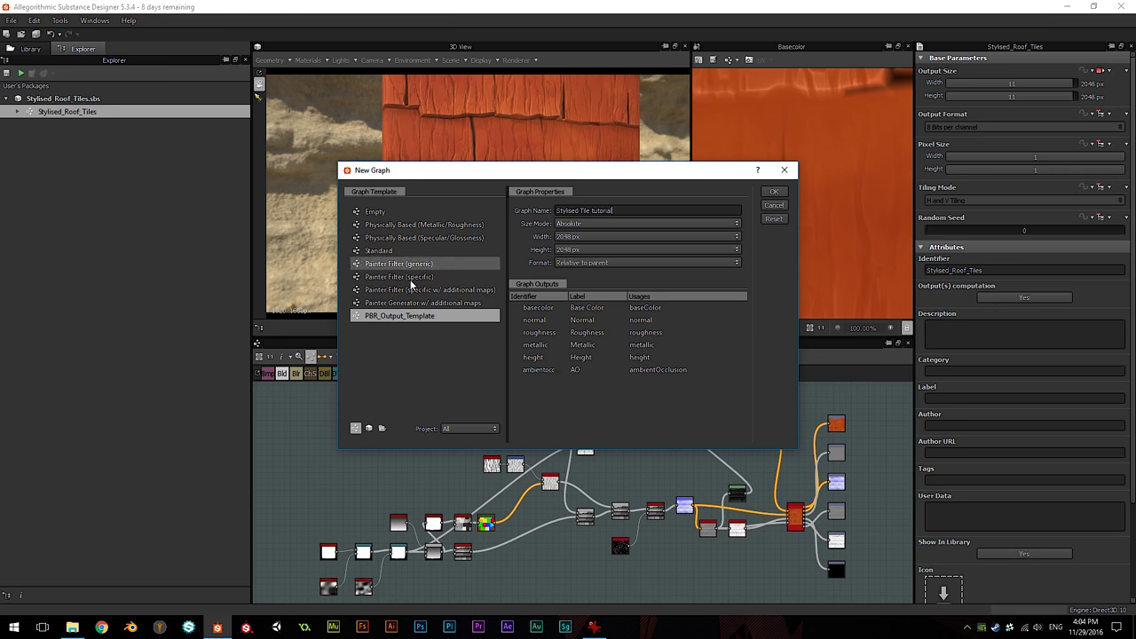
pyautogui.click(421, 226)
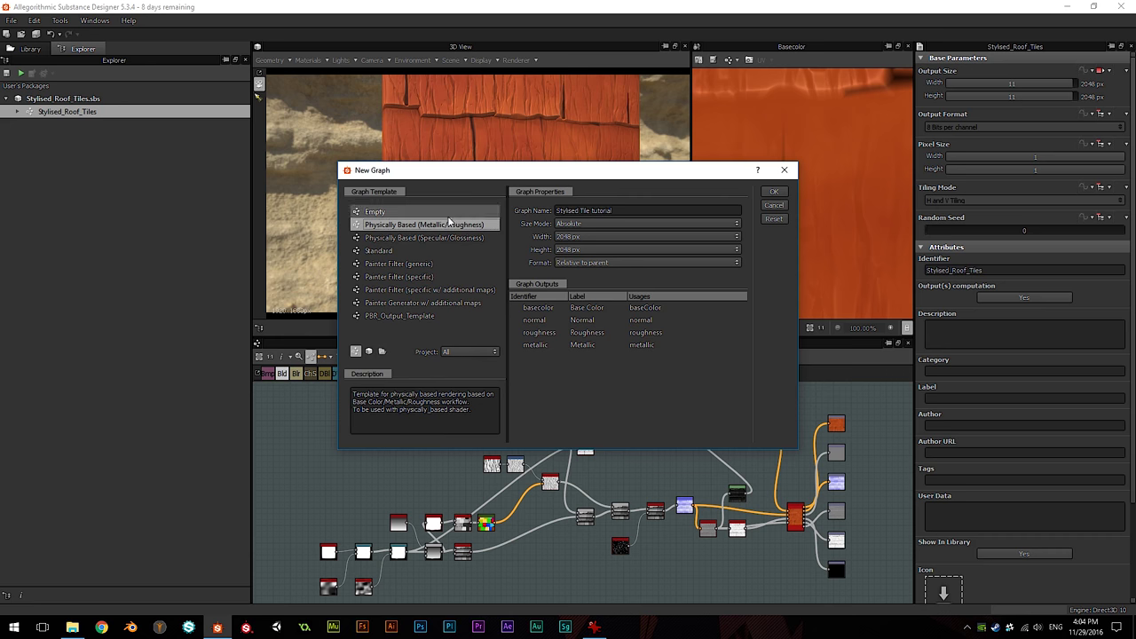
pyautogui.click(446, 317)
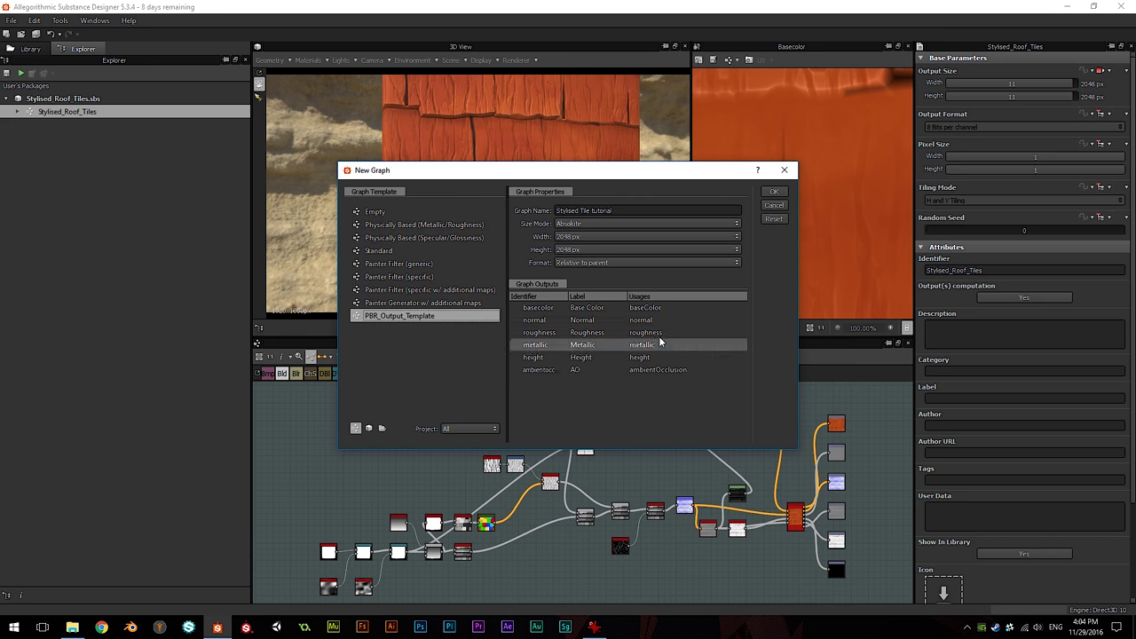
pyautogui.click(770, 194)
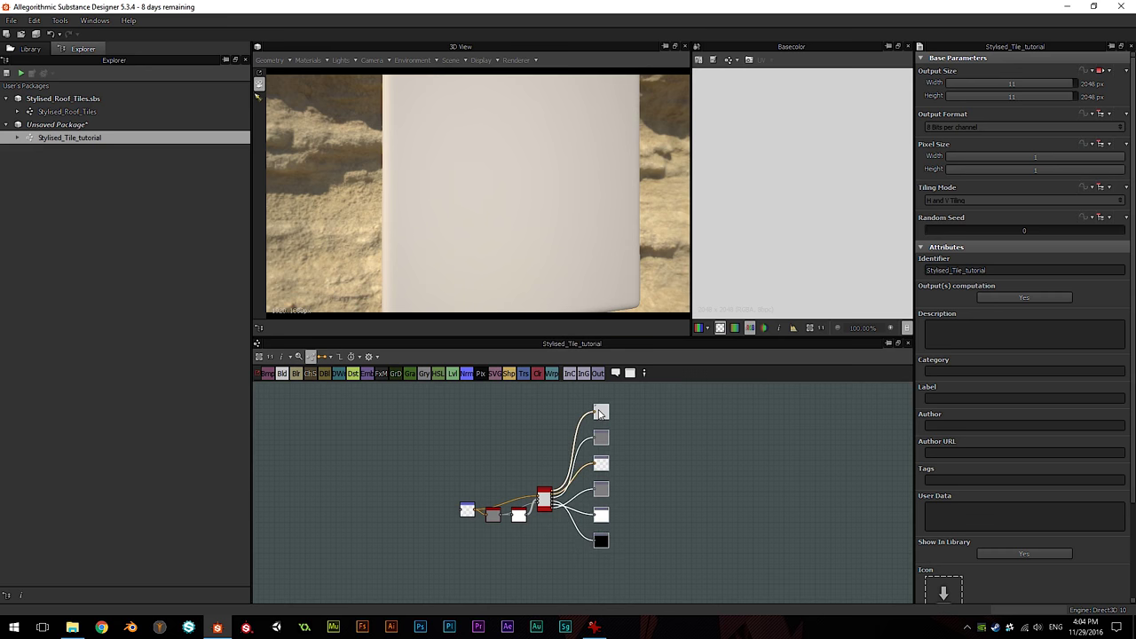
# Step: Examine the new graph's template nodes and how they connect to the outputs
pyautogui.scroll(3, 554, 513)
pyautogui.moveTo(390, 508); pyautogui.dragTo(393, 479)
pyautogui.scroll(2, 440, 470)
pyautogui.scroll(1, 441, 465)
pyautogui.moveTo(520, 485); pyautogui.dragTo(502, 425, button='middle')
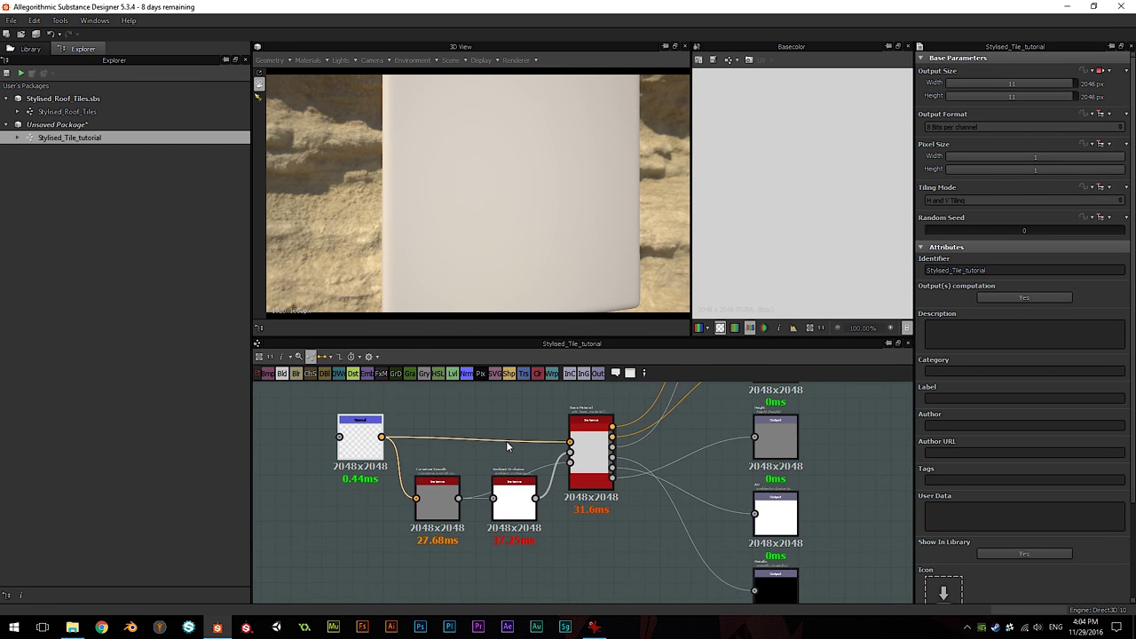
pyautogui.scroll(-1, 506, 442)
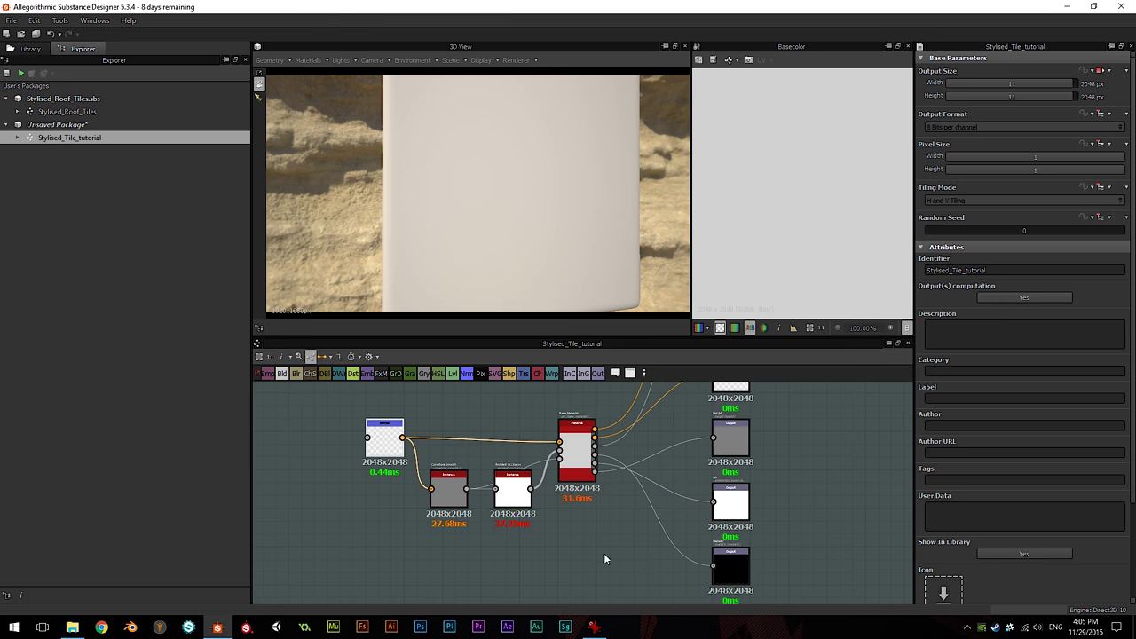
pyautogui.moveTo(371, 506); pyautogui.dragTo(376, 511, button='middle')
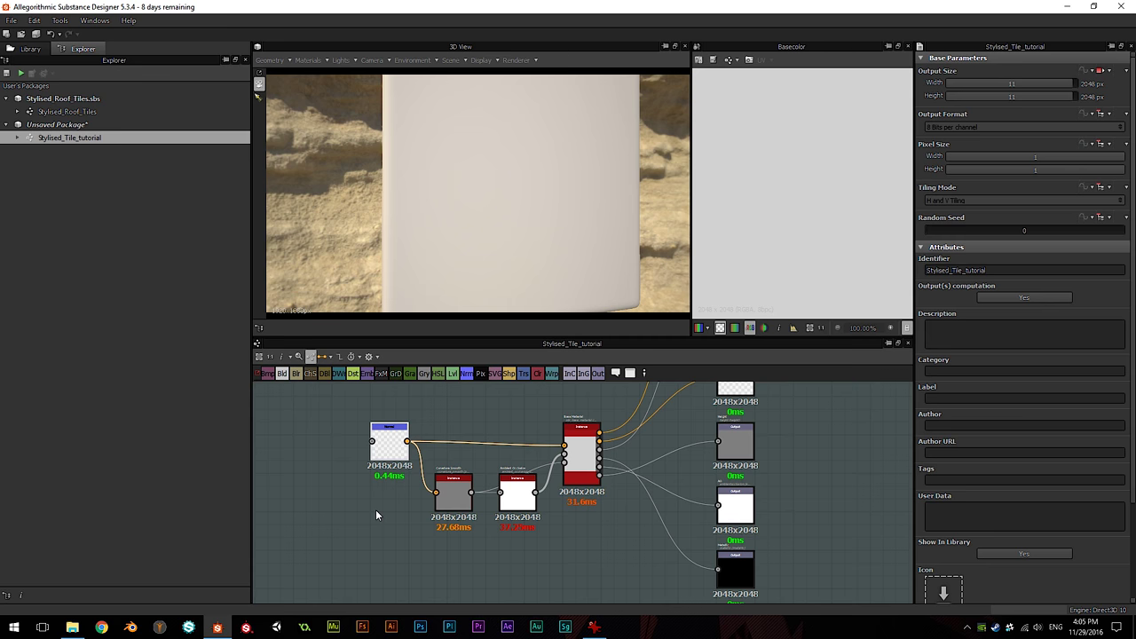
pyautogui.scroll(3, 383, 483)
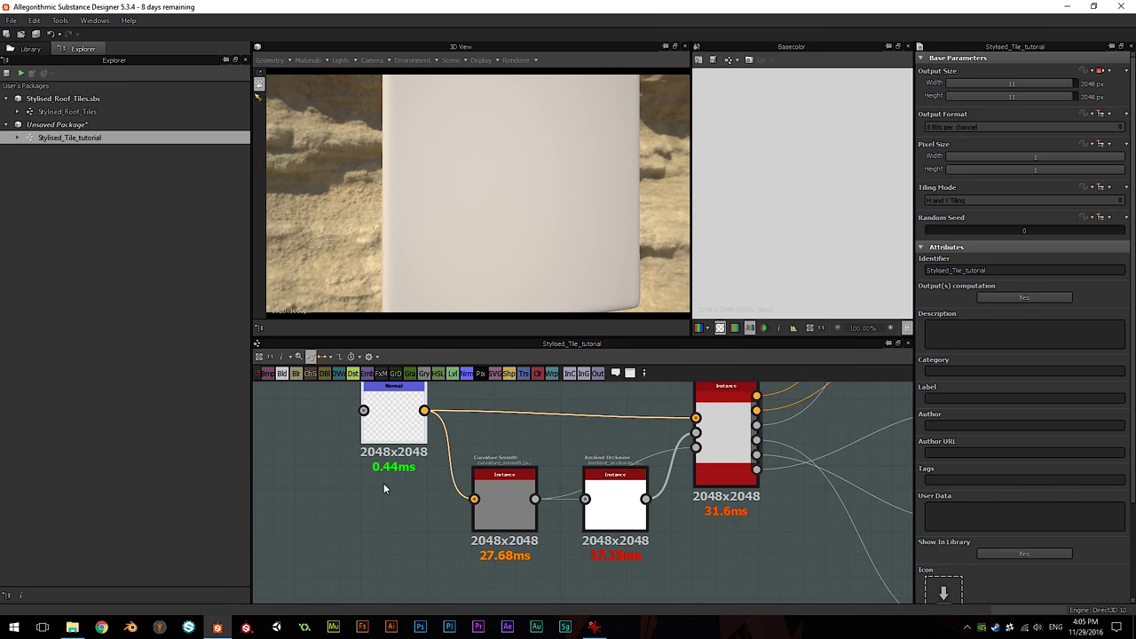
# Step: Inspect the Normal, Curvature Smooth, Ambient Occlusion and Base Material nodes and the links between them
pyautogui.click(366, 434)
pyautogui.moveTo(391, 493); pyautogui.dragTo(362, 495, button='middle')
pyautogui.click(430, 520)
pyautogui.moveTo(511, 524); pyautogui.dragTo(460, 507, button='middle')
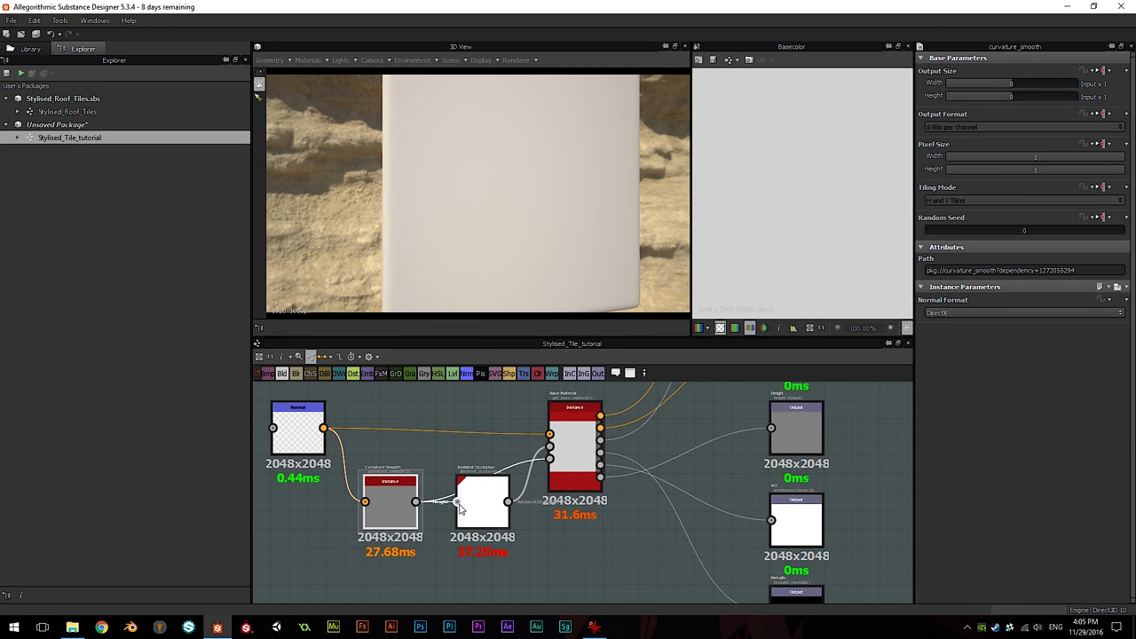
pyautogui.click(476, 490)
pyautogui.moveTo(433, 461)
pyautogui.mouseDown(button='middle')
pyautogui.moveTo(451, 465)
pyautogui.moveTo(428, 480)
pyautogui.mouseUp(button='middle')
pyautogui.scroll(2, 439, 482)
pyautogui.click(590, 439)
pyautogui.moveTo(467, 448); pyautogui.dragTo(517, 454, button='middle')
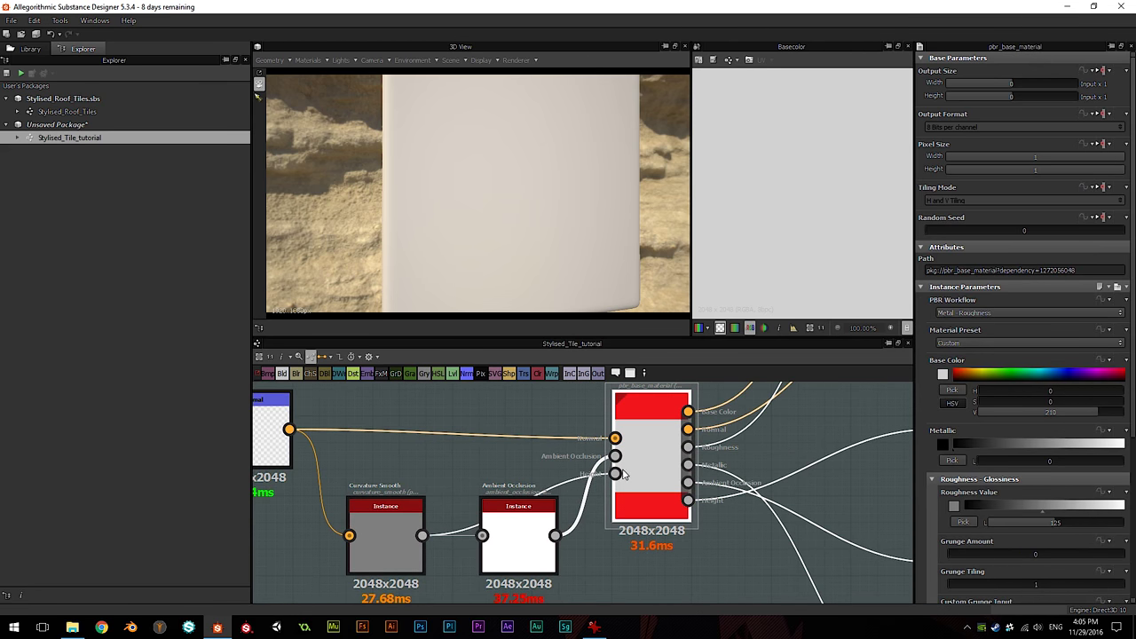
pyautogui.moveTo(434, 450); pyautogui.dragTo(477, 458, button='middle')
pyautogui.click(422, 504)
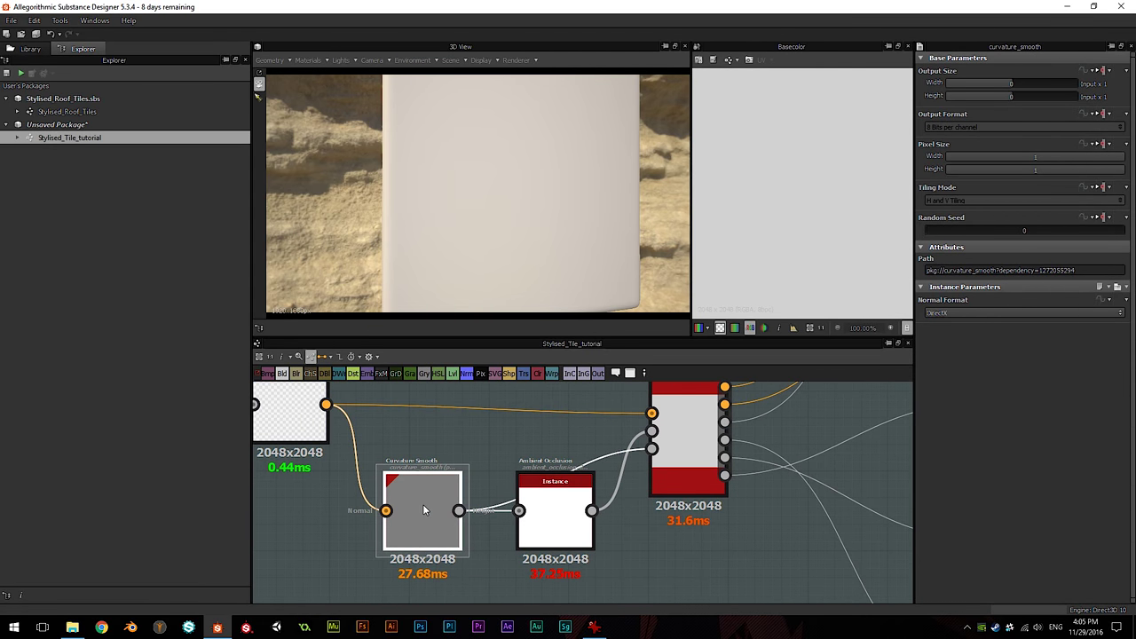
pyautogui.scroll(-1, 462, 459)
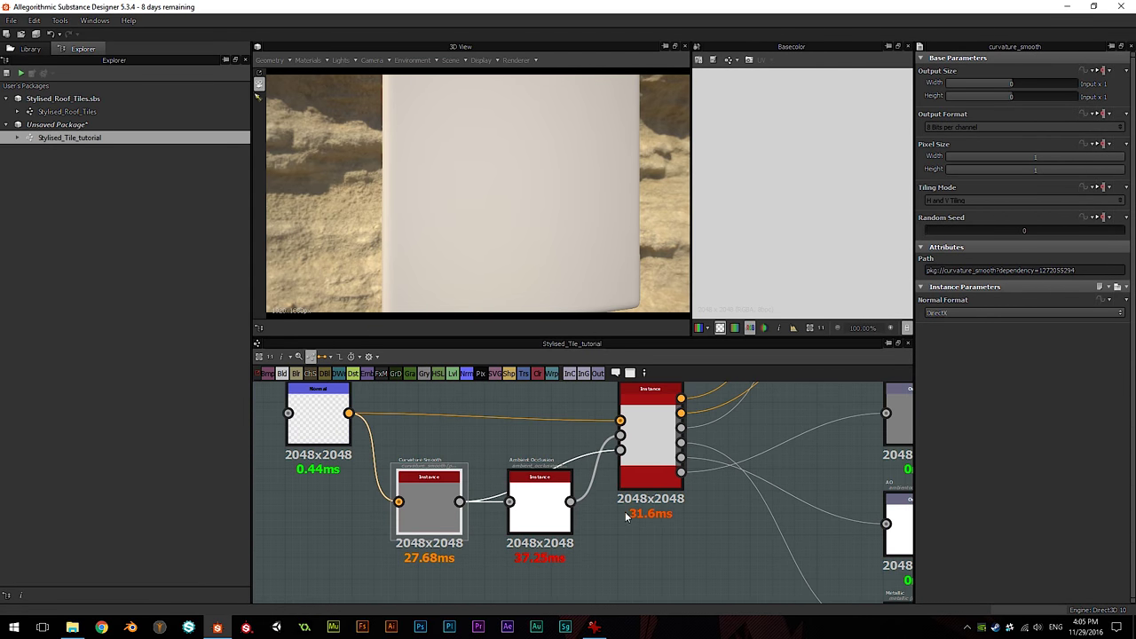
pyautogui.moveTo(430, 448); pyautogui.dragTo(465, 452, button='middle')
pyautogui.moveTo(625, 443); pyautogui.dragTo(560, 467, button='middle')
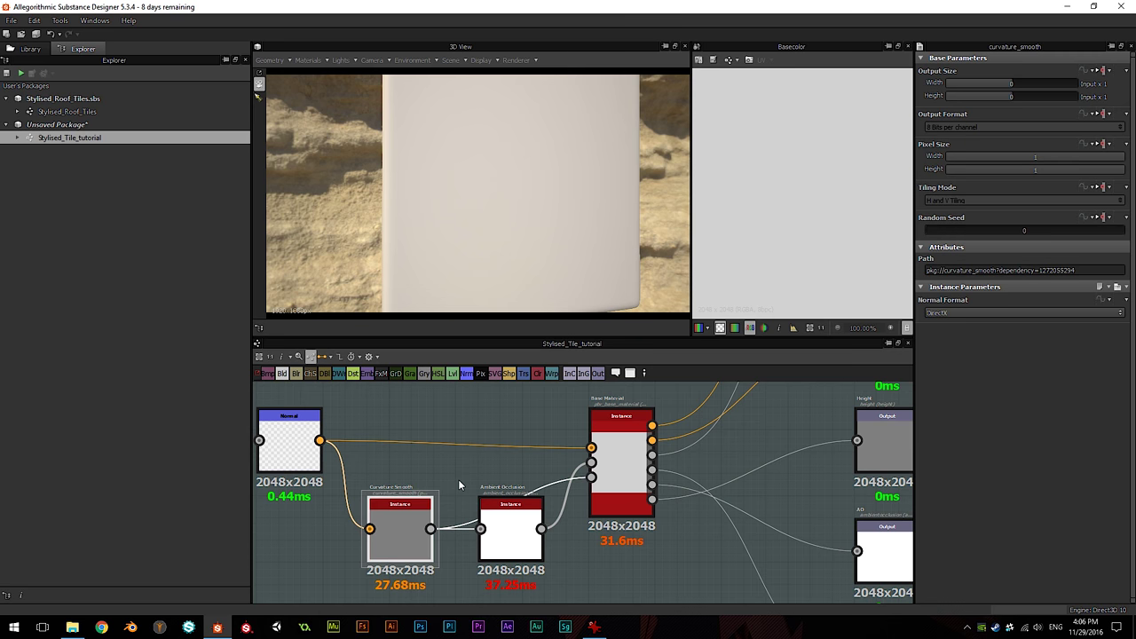
pyautogui.scroll(-1, 555, 486)
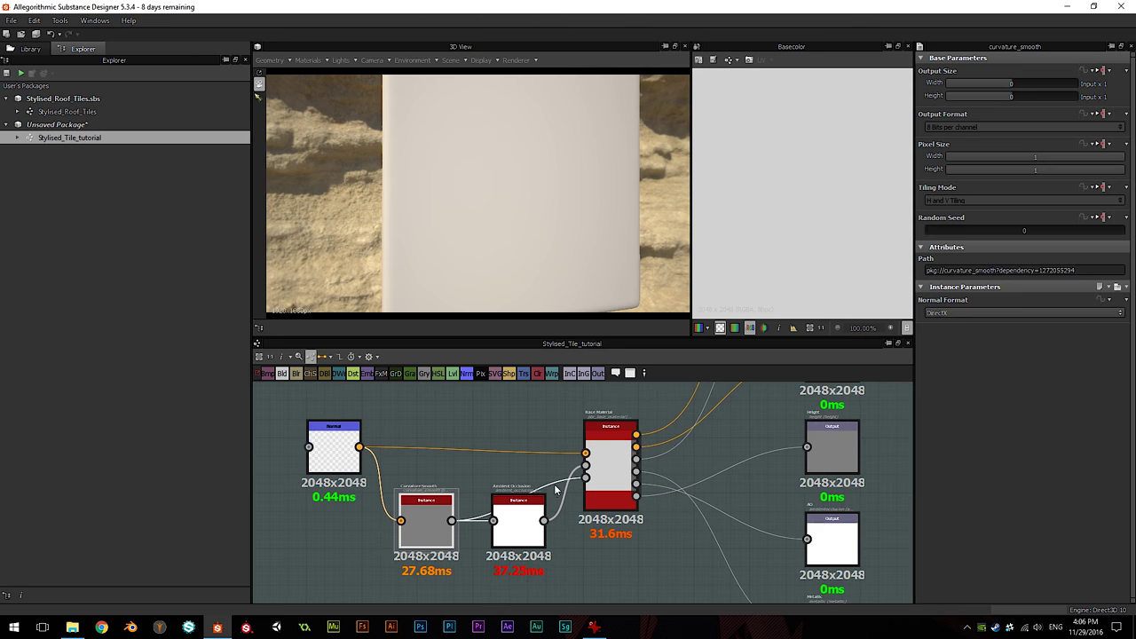
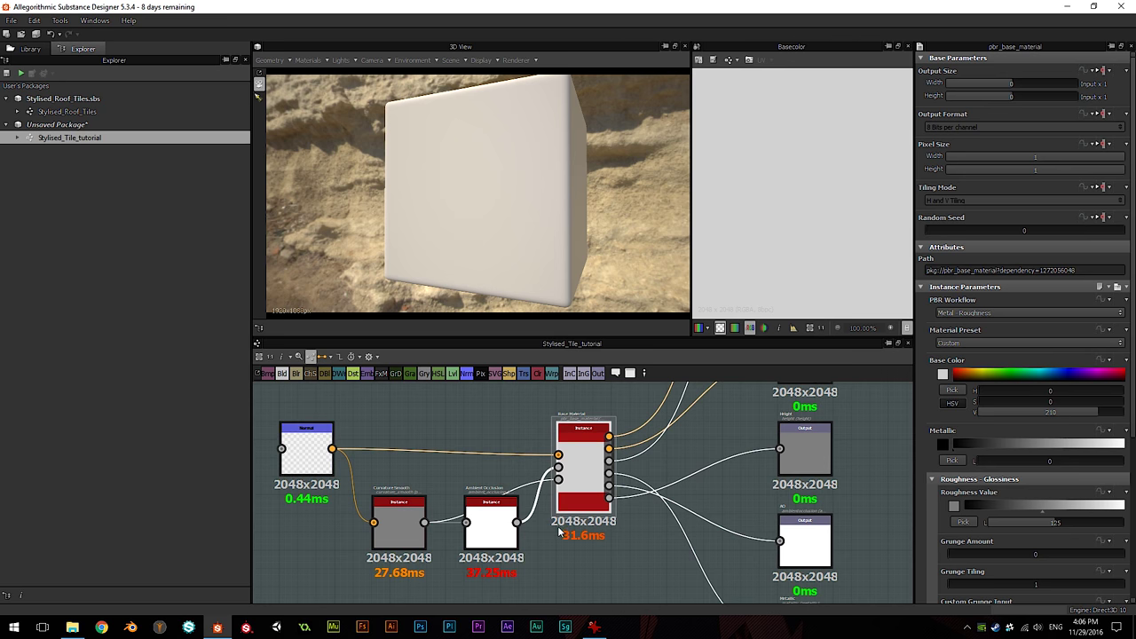
# Step: Review the Base Material node's parameters and try switching its user-defined Base Color map on and back off
pyautogui.moveTo(575, 485)
pyautogui.scroll(-3, 1030, 417)
pyautogui.moveTo(941, 234)
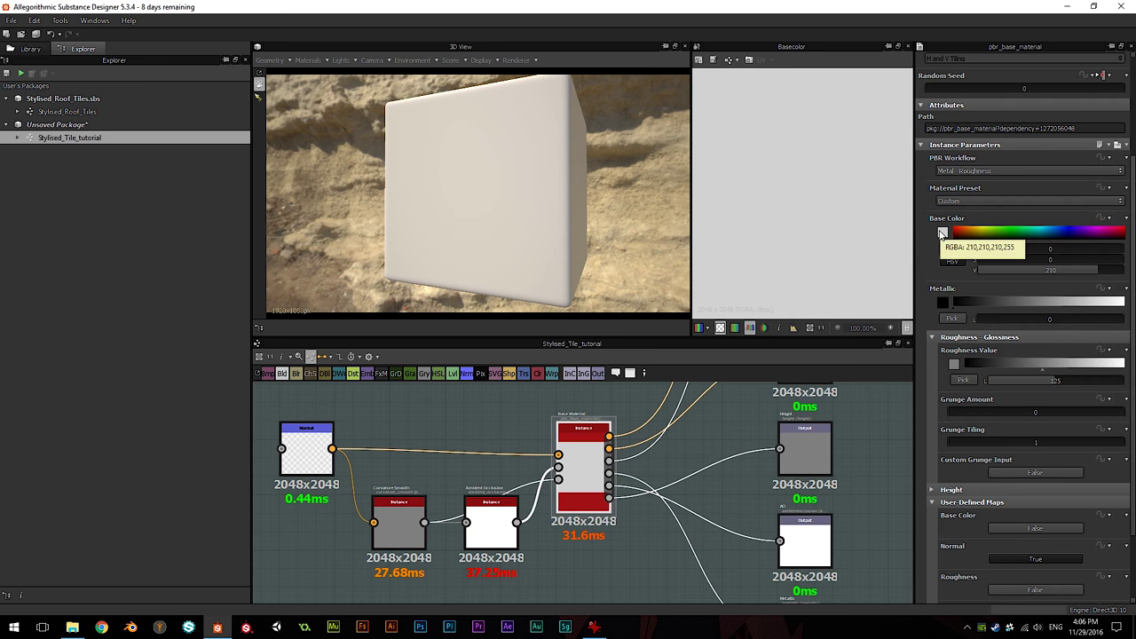
pyautogui.moveTo(553, 221); pyautogui.dragTo(519, 194)
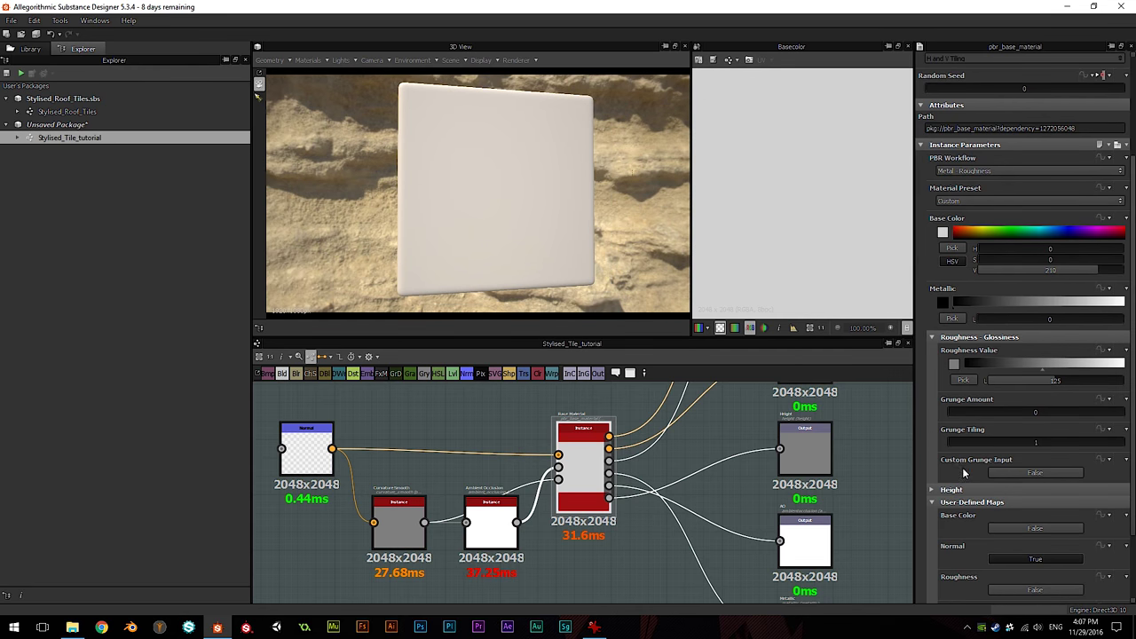
pyautogui.scroll(-2, 1009, 468)
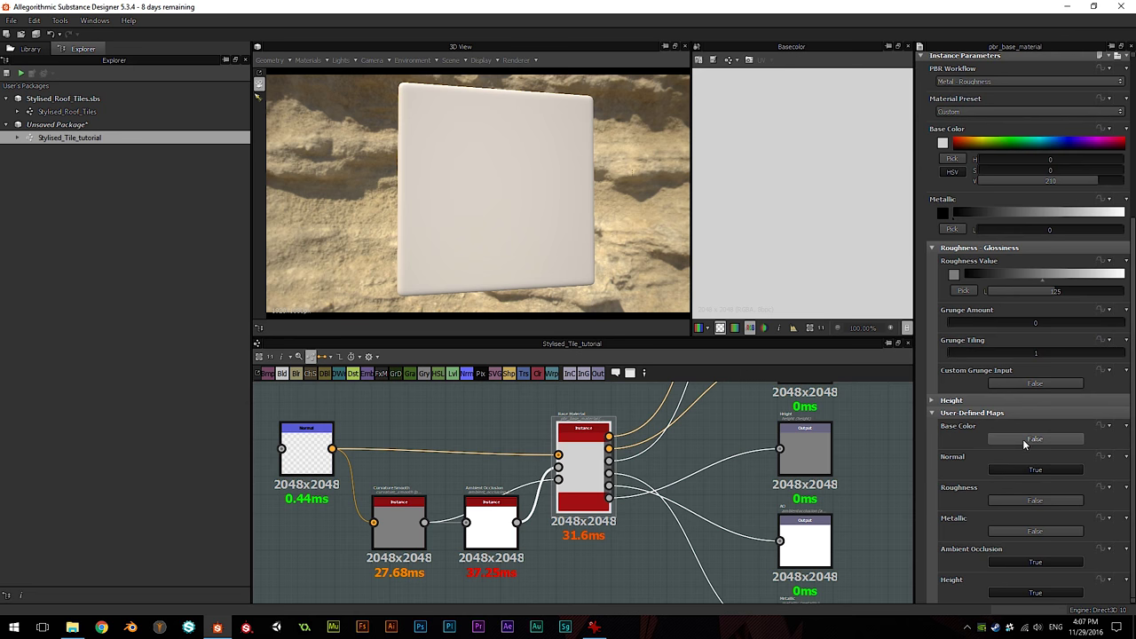
pyautogui.click(1033, 439)
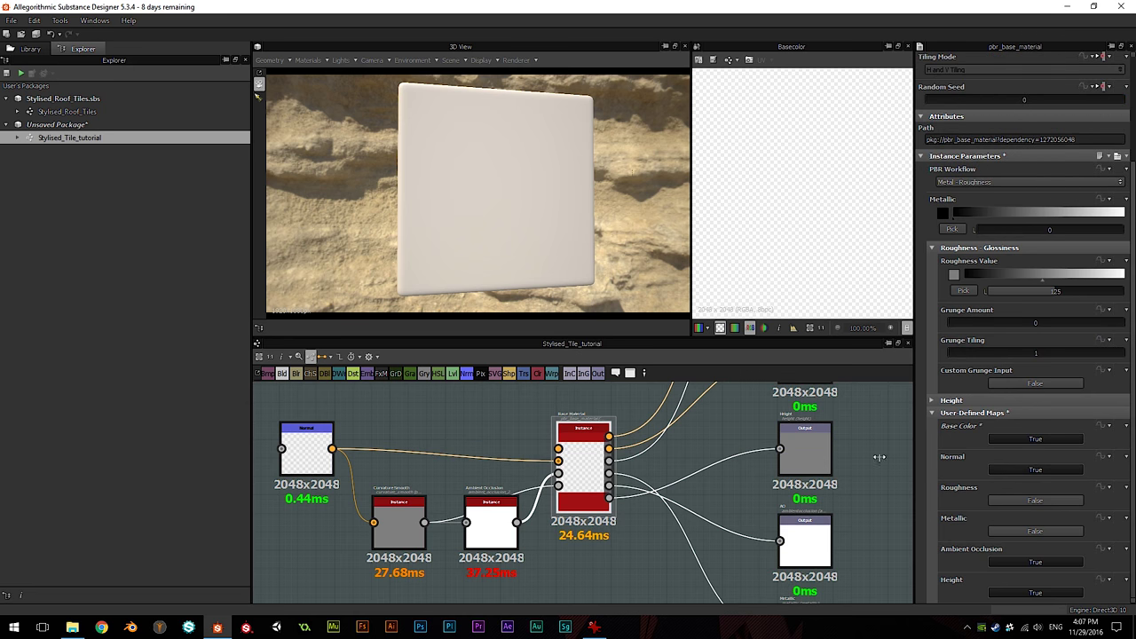
pyautogui.click(1047, 439)
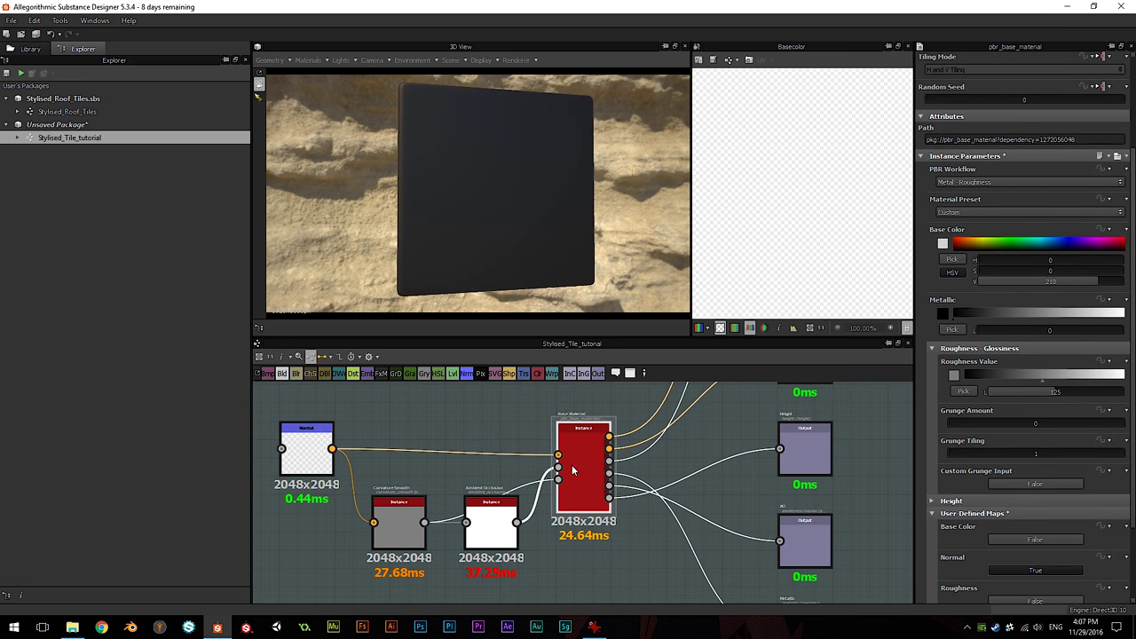
# Step: Examine the Base Material node's connections to the Height and AO output nodes and their attributes
pyautogui.keyDown('alt'); pyautogui.moveTo(620, 205); pyautogui.dragTo(481, 240); pyautogui.keyUp('alt')
pyautogui.scroll(-3, 324, 459)
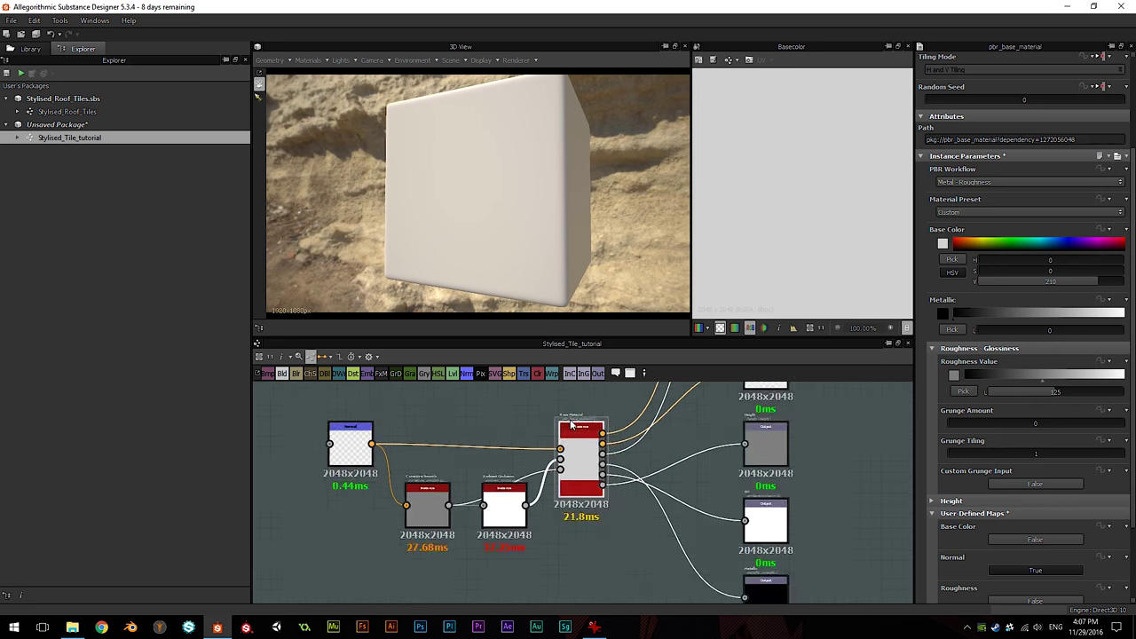
pyautogui.moveTo(494, 451); pyautogui.dragTo(509, 494, button='middle')
pyautogui.moveTo(399, 421); pyautogui.dragTo(417, 403, button='middle')
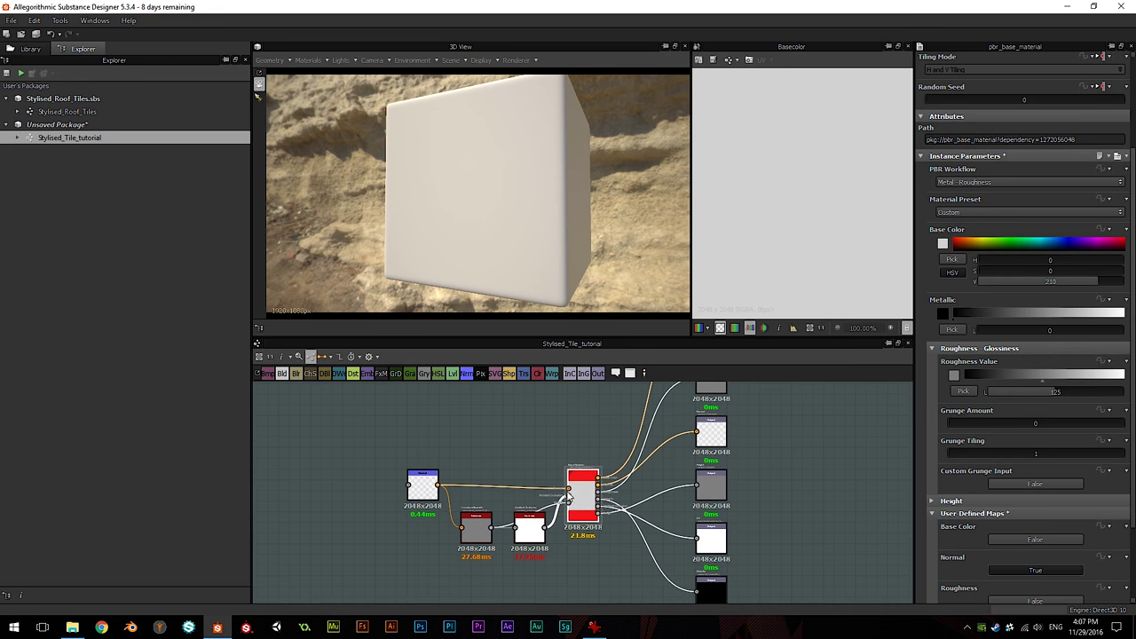
pyautogui.moveTo(747, 444); pyautogui.dragTo(629, 467, button='middle')
pyautogui.scroll(1, 604, 496)
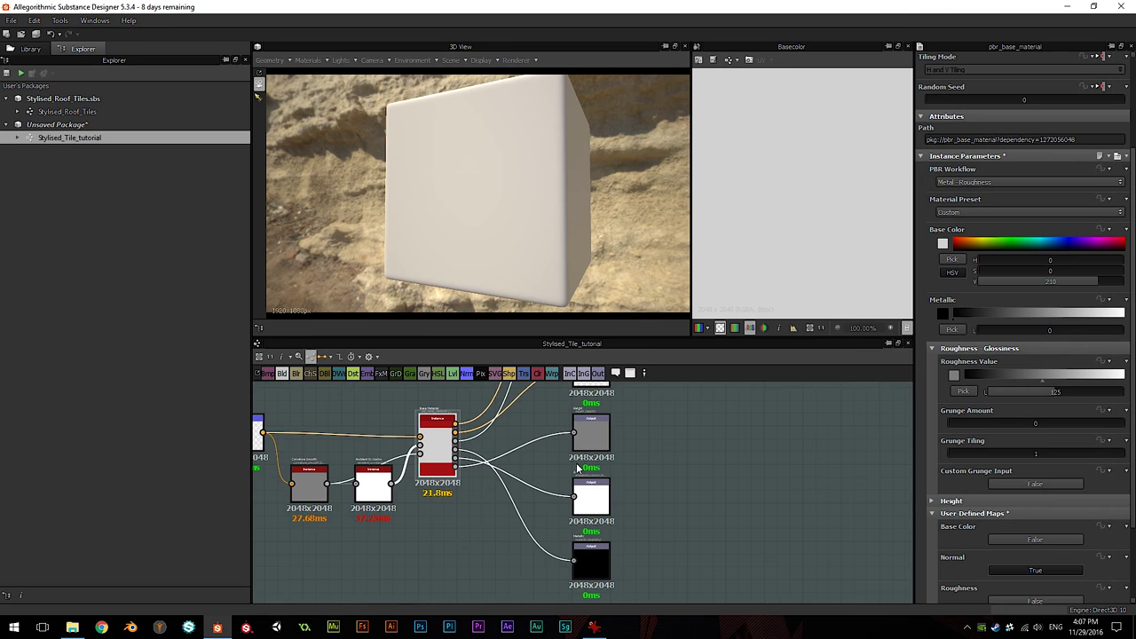
pyautogui.scroll(2, 578, 468)
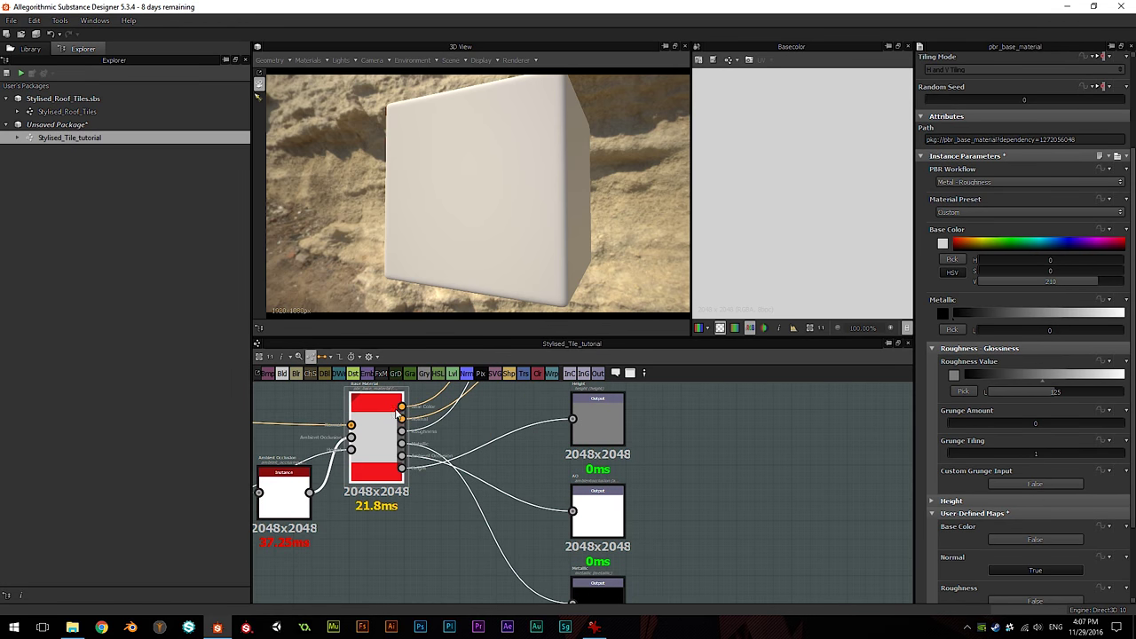
pyautogui.click(595, 415)
pyautogui.click(601, 499)
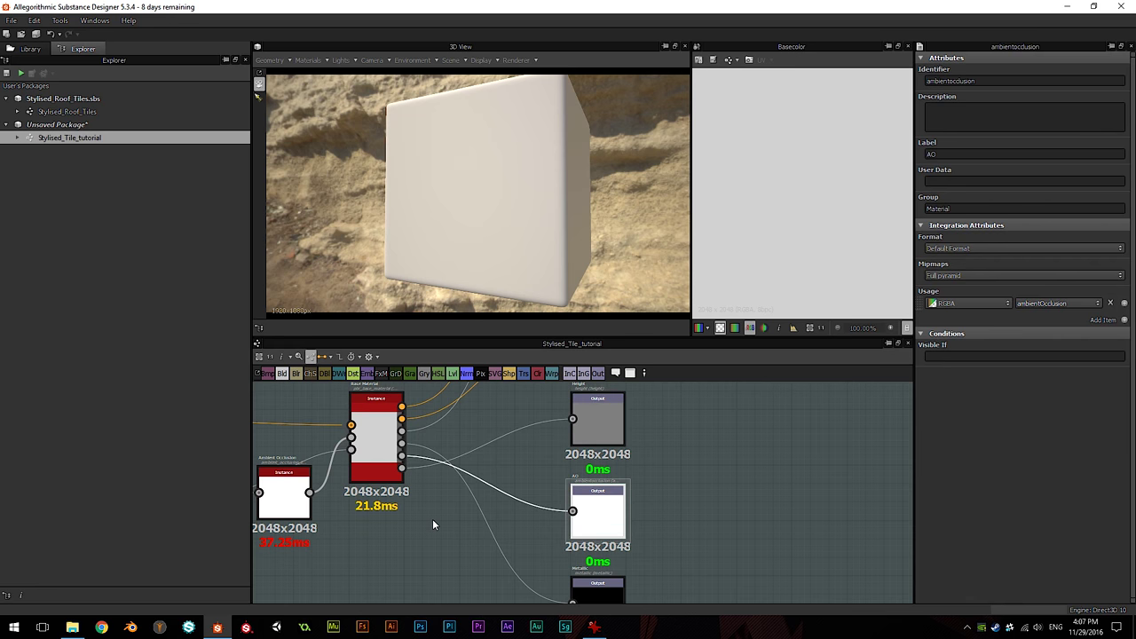
pyautogui.moveTo(429, 523); pyautogui.dragTo(465, 501, button='middle')
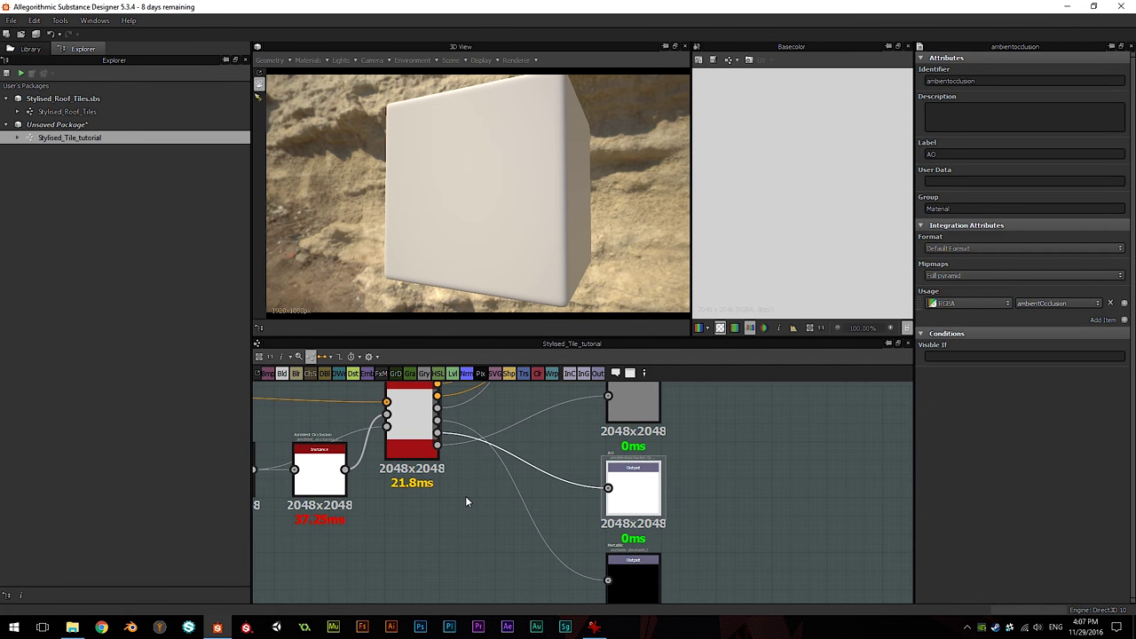
pyautogui.moveTo(505, 461); pyautogui.dragTo(514, 495, button='middle')
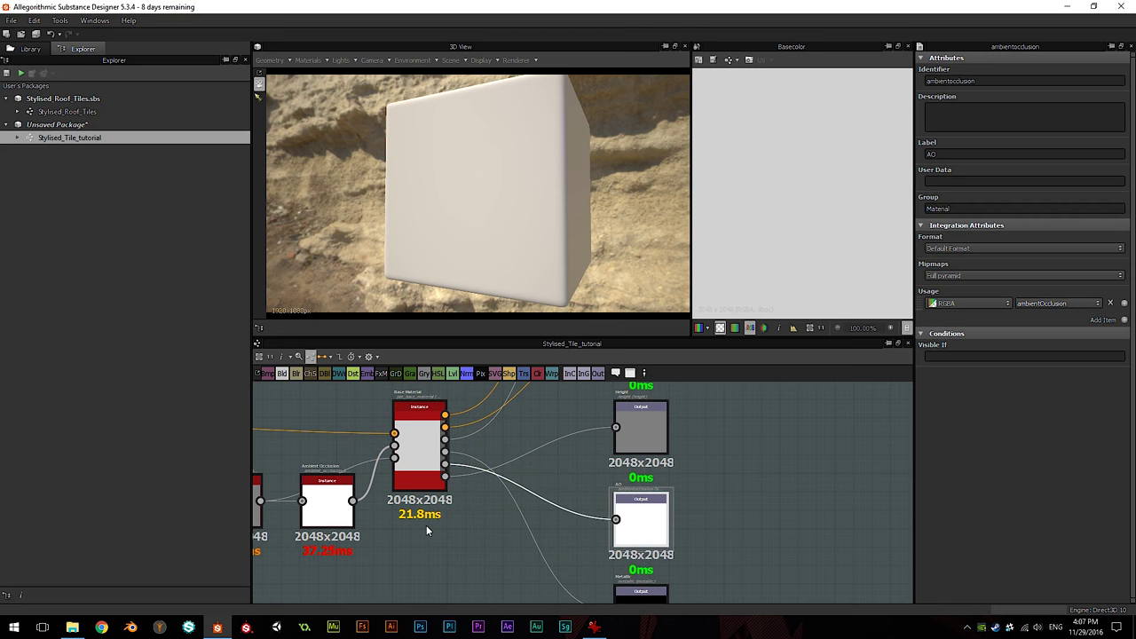
pyautogui.moveTo(426, 528); pyautogui.dragTo(519, 537, button='middle')
pyautogui.moveTo(399, 538); pyautogui.dragTo(565, 563, button='middle')
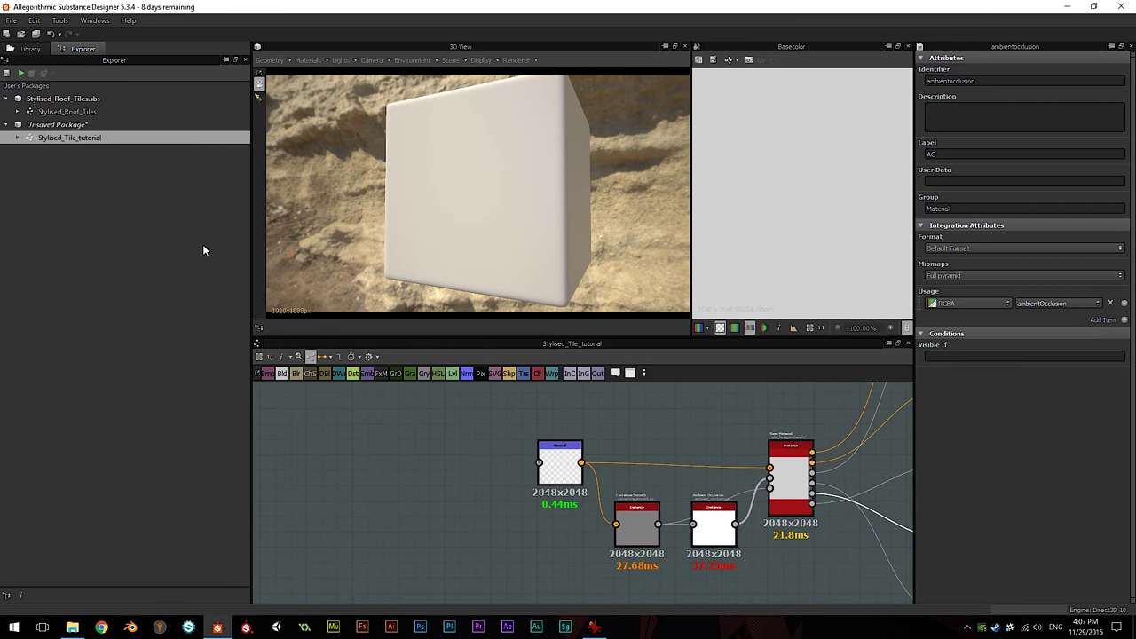
# Step: Add a Polygon 2 pattern node from the library to the empty area before the Normal node
pyautogui.click(30, 49)
pyautogui.click(33, 156)
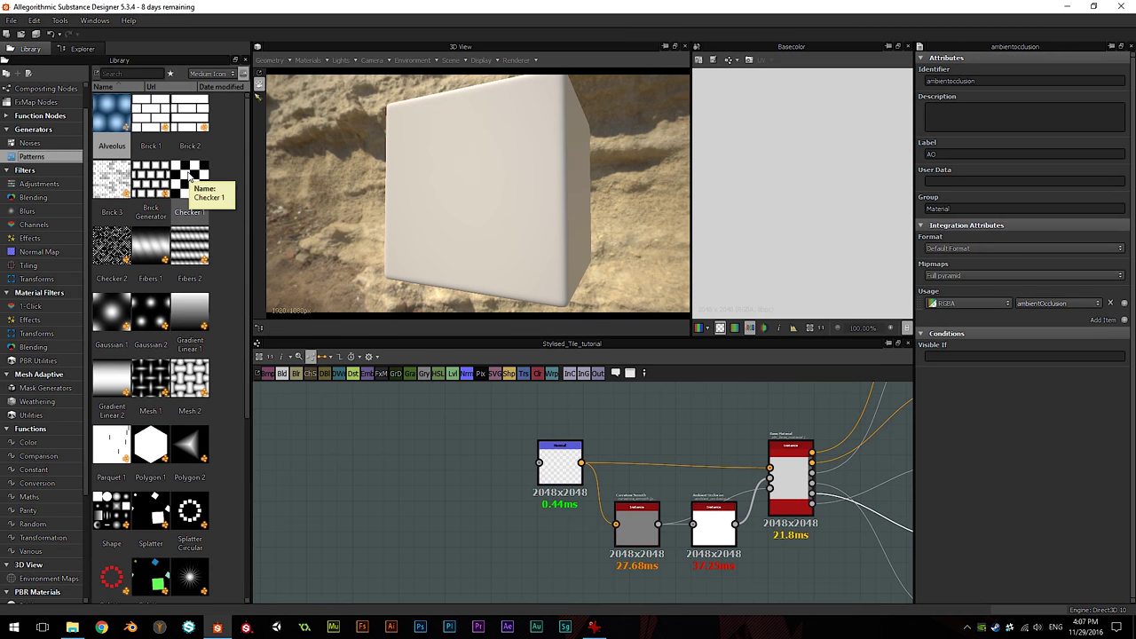
pyautogui.scroll(-3, 191, 182)
pyautogui.moveTo(364, 460); pyautogui.dragTo(371, 466)
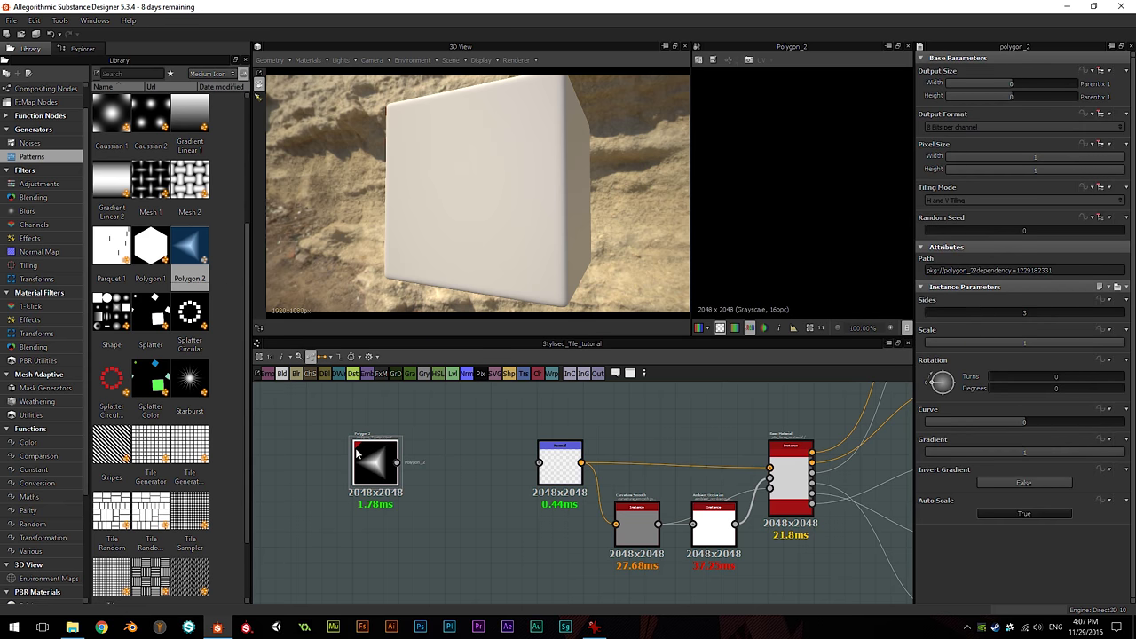
# Step: Set the Polygon 2 node's Sides to 4 and its Gradient to 0.1
pyautogui.click(932, 311)
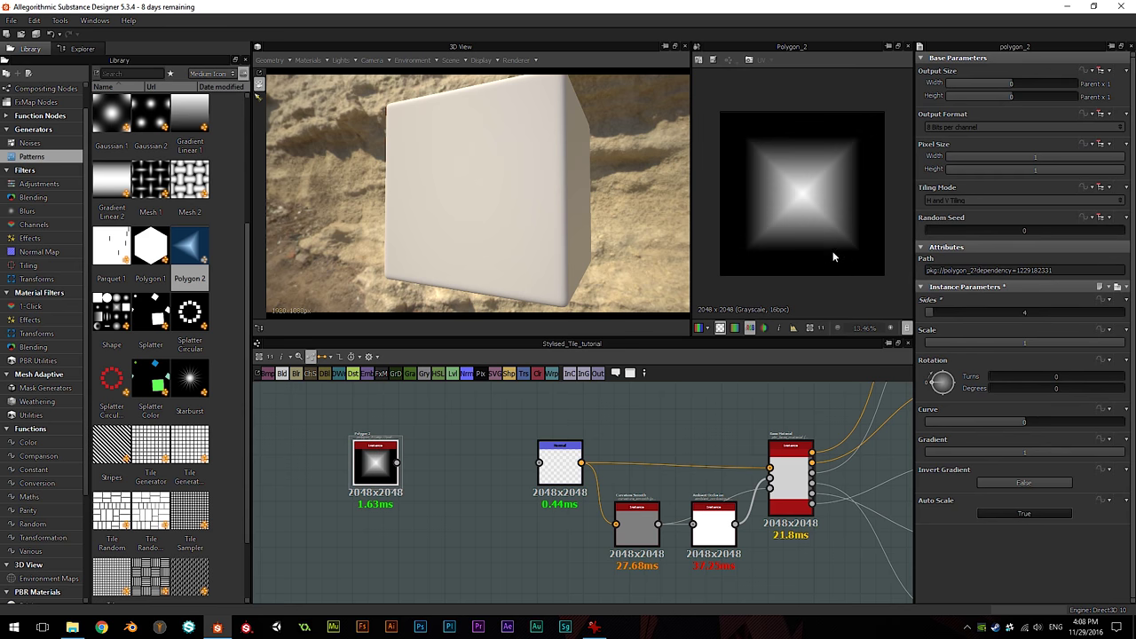
pyautogui.scroll(2, 834, 275)
pyautogui.moveTo(1103, 453); pyautogui.dragTo(944, 450)
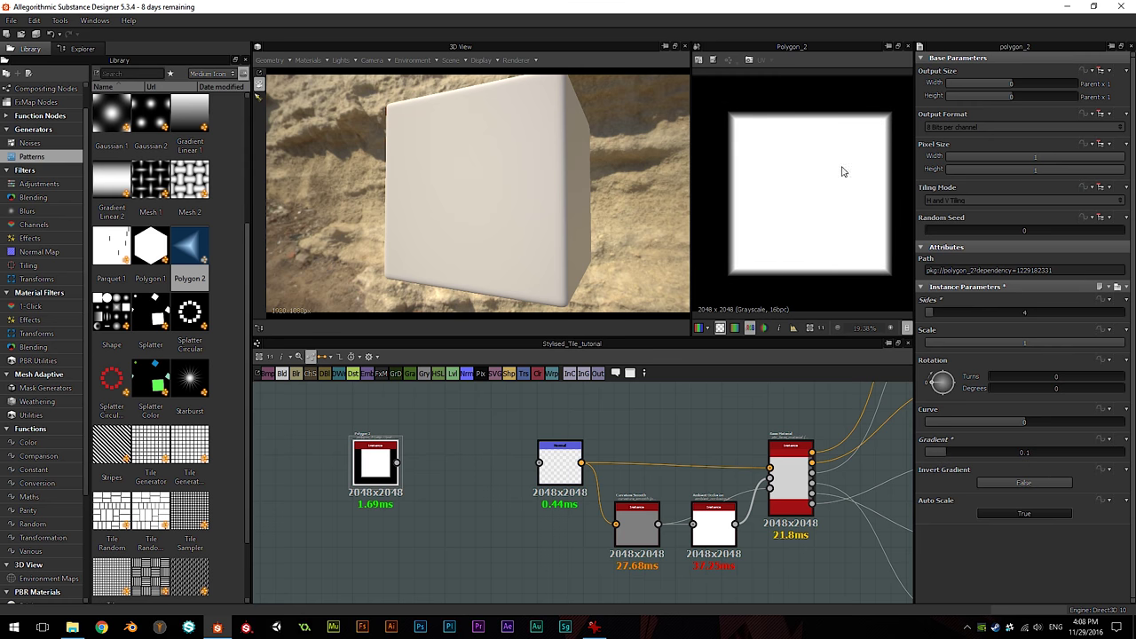
# Step: Set the Polygon 2 node's Scale to 1.25 and its Curve to 0.1
pyautogui.scroll(-2, 821, 250)
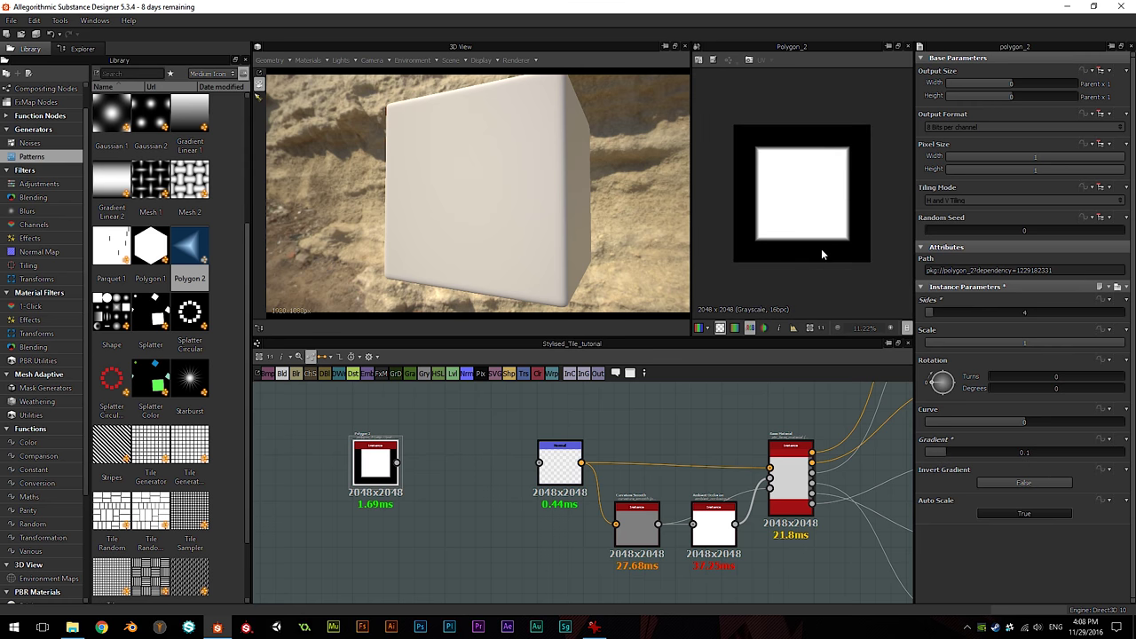
pyautogui.doubleClick(1018, 340)
pyautogui.write('1.25')
pyautogui.press('Return')
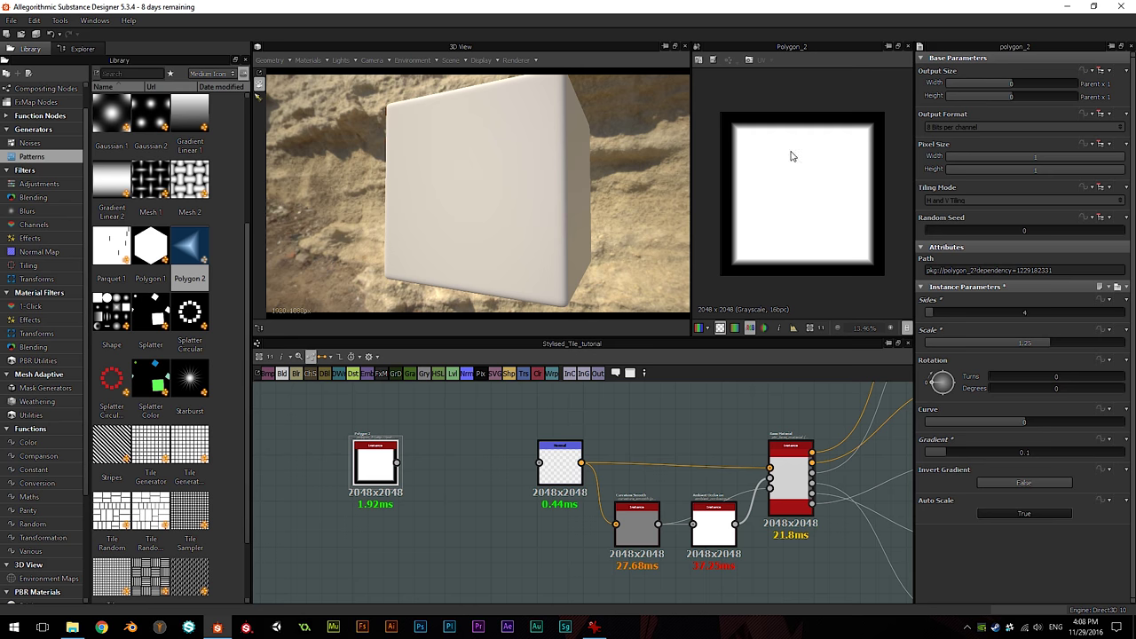
pyautogui.scroll(1, 828, 255)
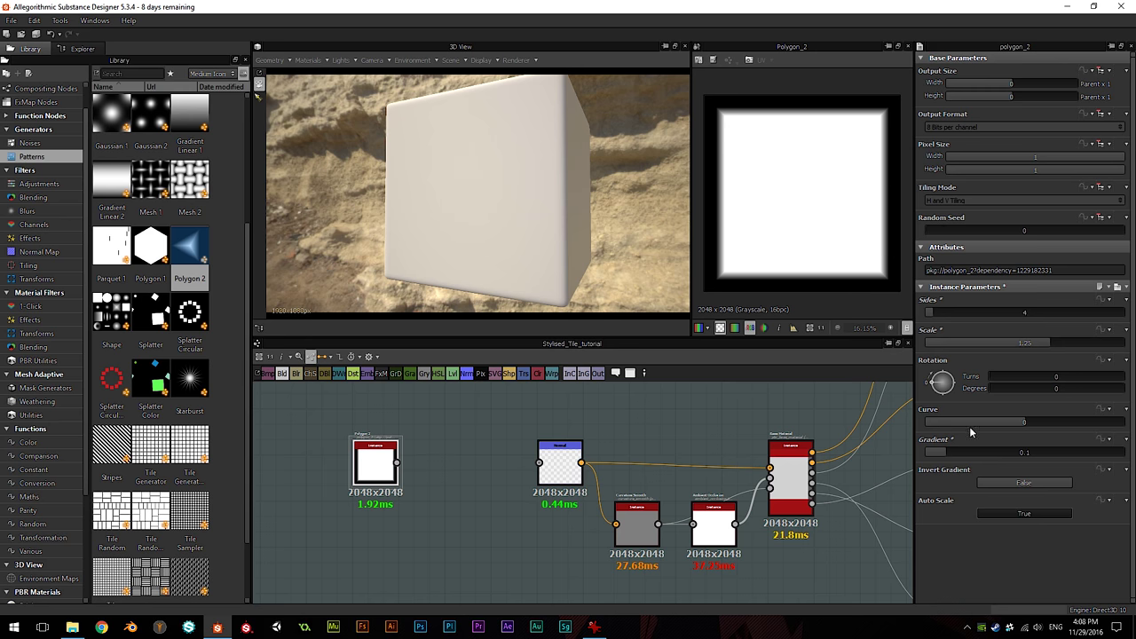
pyautogui.moveTo(1024, 423); pyautogui.dragTo(1033, 423)
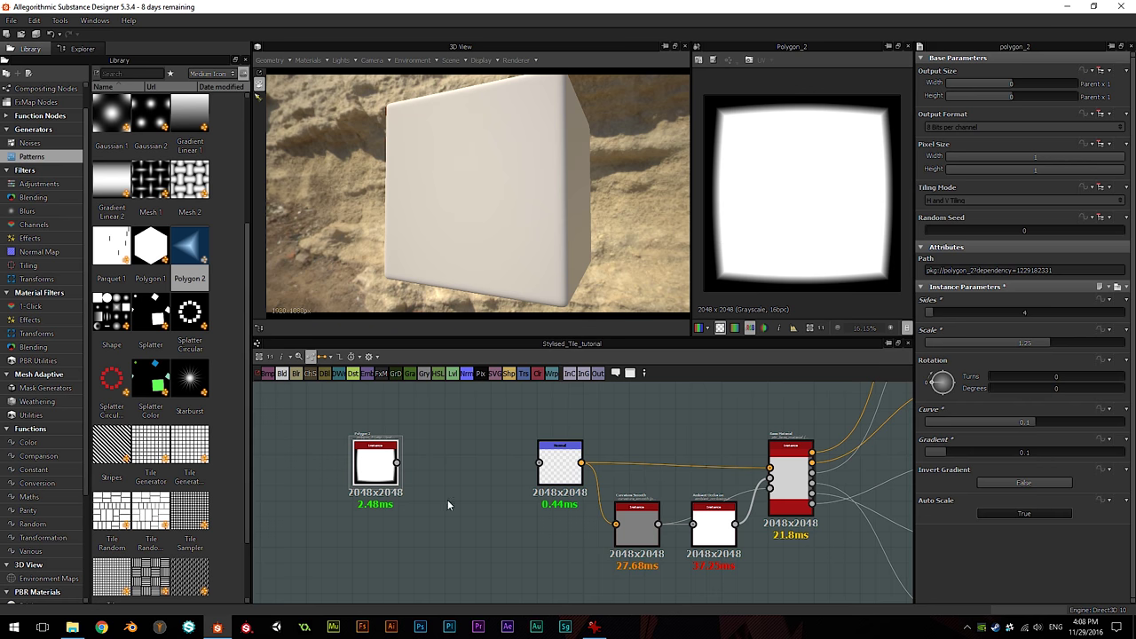
# Step: Move the Polygon 2 node farther from the Normal node to make room for more nodes between them
pyautogui.moveTo(403, 527); pyautogui.dragTo(476, 536, button='middle')
pyautogui.moveTo(438, 488); pyautogui.dragTo(347, 480)
pyautogui.moveTo(369, 524); pyautogui.dragTo(537, 524, button='middle')
pyautogui.moveTo(525, 472); pyautogui.dragTo(316, 468)
pyautogui.moveTo(326, 483); pyautogui.dragTo(367, 480, button='middle')
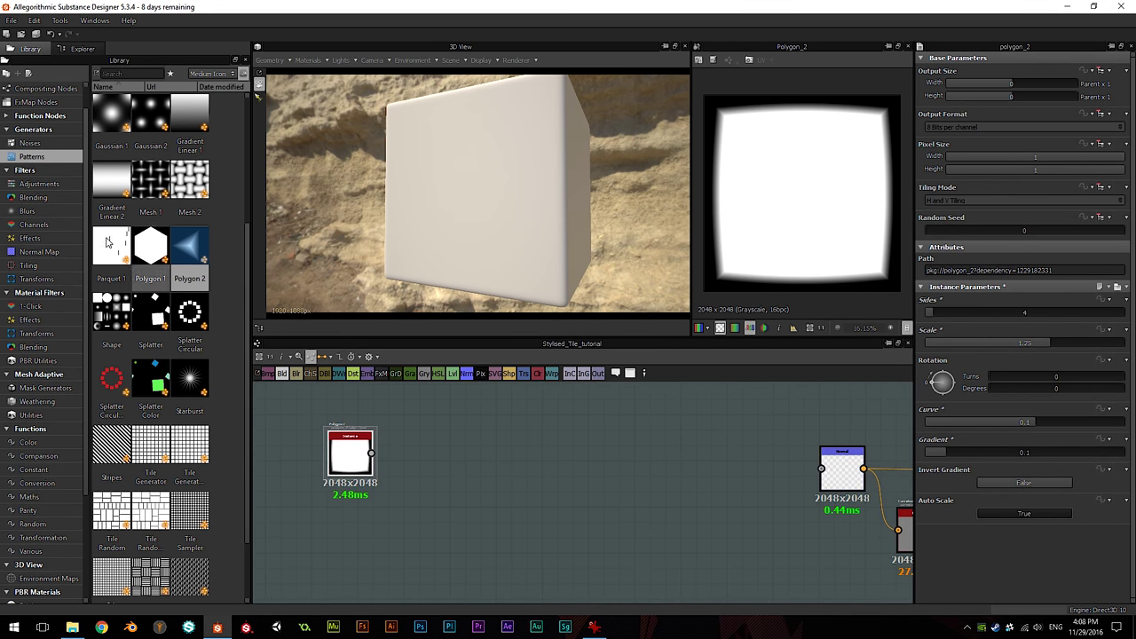
# Step: Add a Perlin Noise 2 node from the library below Polygon 2 and a Perlin Noise 1 node beside it
pyautogui.click(29, 143)
pyautogui.scroll(-10, 161, 266)
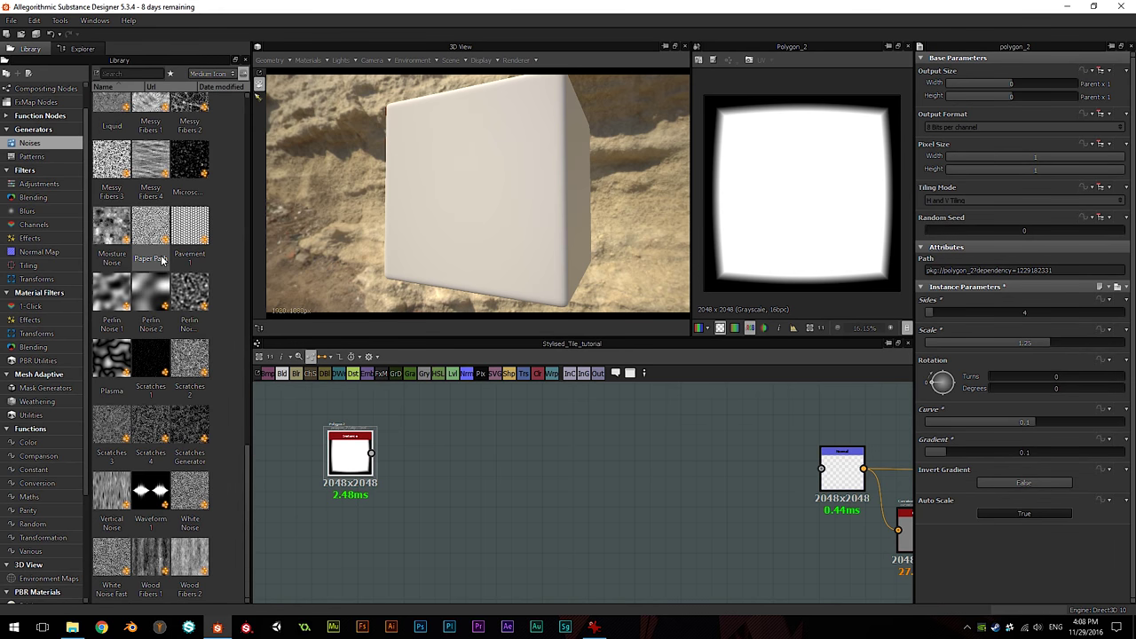
pyautogui.click(150, 292)
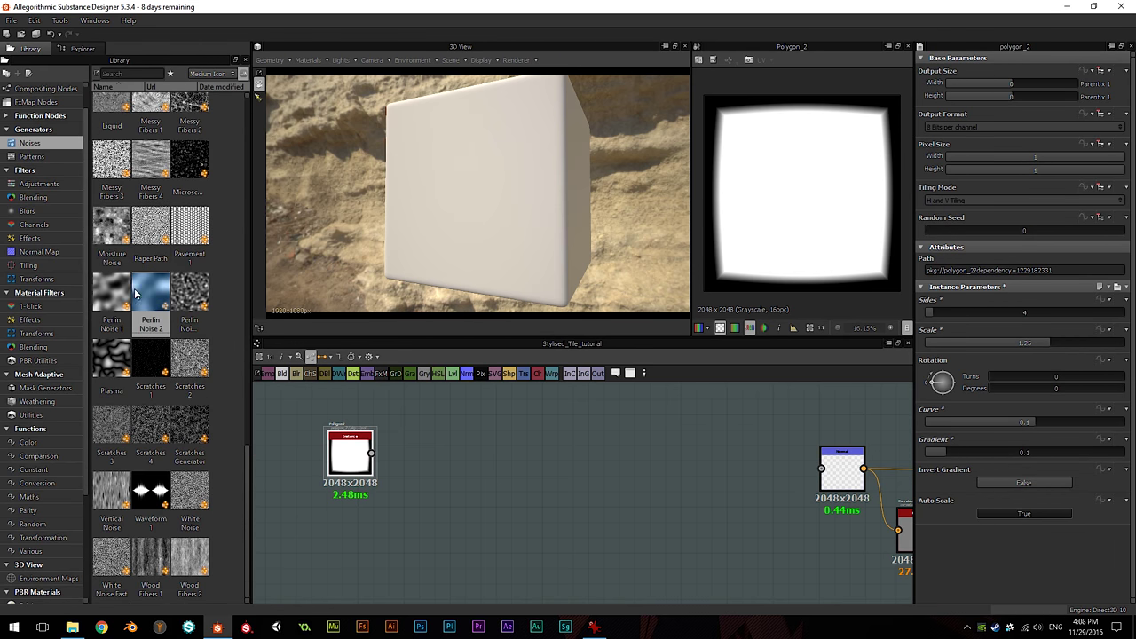
pyautogui.moveTo(420, 506); pyautogui.dragTo(348, 553)
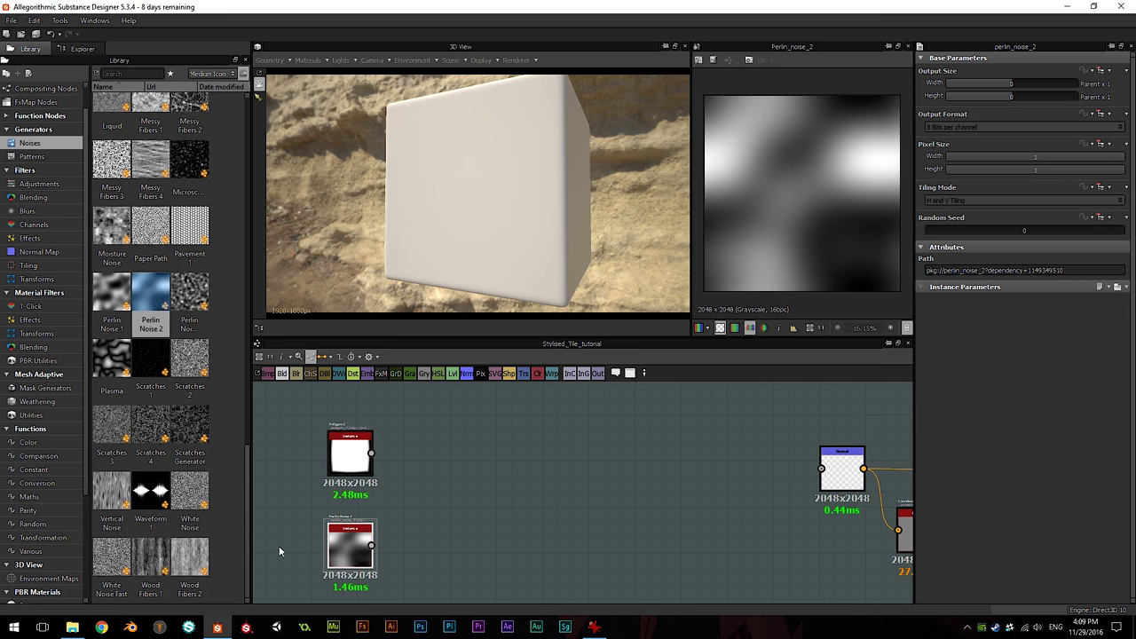
pyautogui.moveTo(113, 284); pyautogui.dragTo(424, 552)
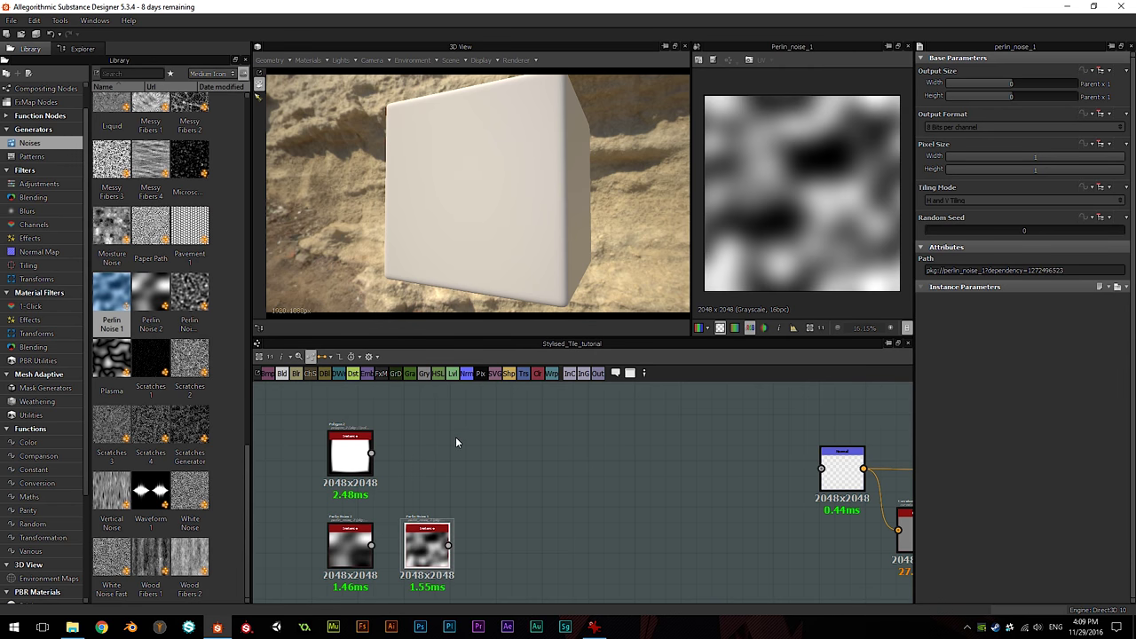
# Step: Add a Warp node beside Polygon 2 and align the Perlin Noise 1 node beneath it
pyautogui.moveTo(460, 456); pyautogui.dragTo(481, 456, button='middle')
pyautogui.press('space')
pyautogui.write('warp')
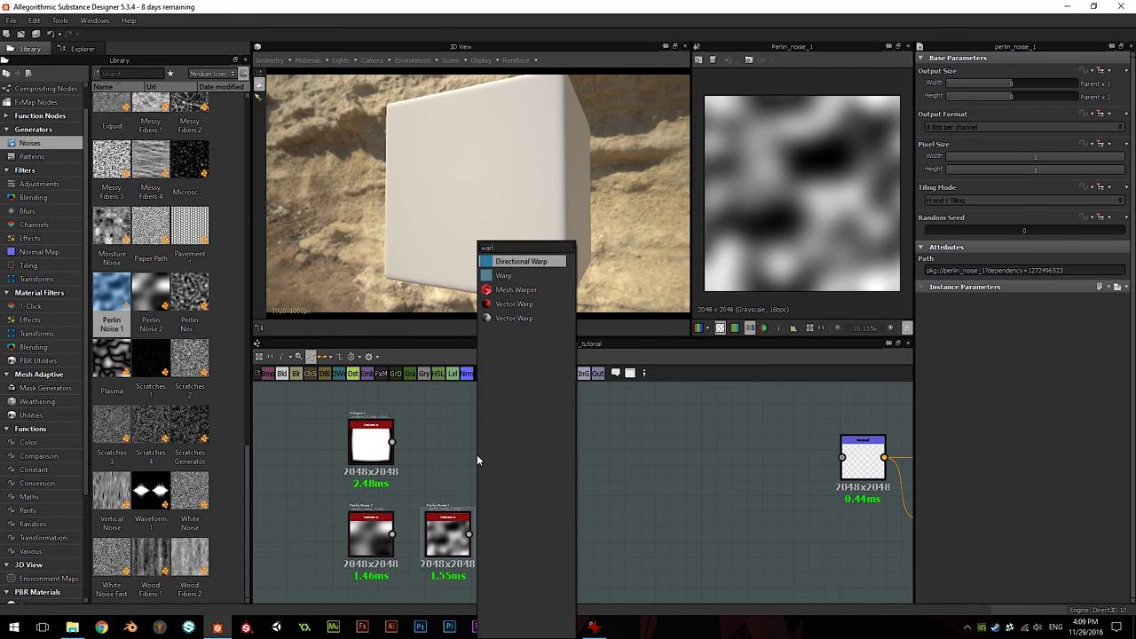
pyautogui.click(519, 277)
pyautogui.moveTo(487, 469); pyautogui.dragTo(464, 455)
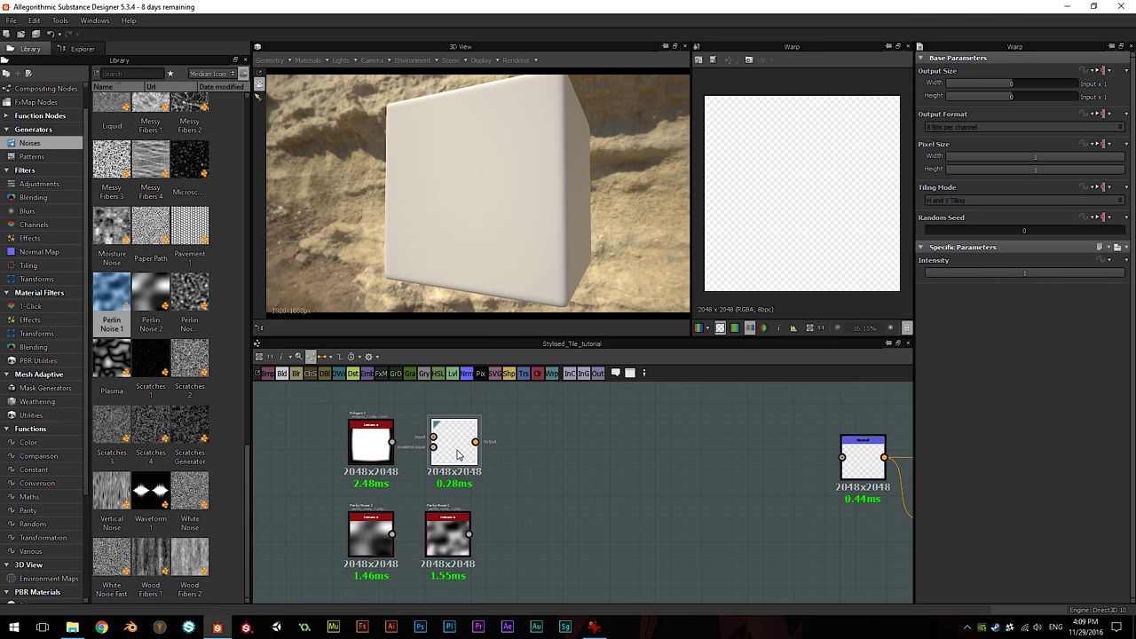
pyautogui.moveTo(452, 539); pyautogui.dragTo(467, 538)
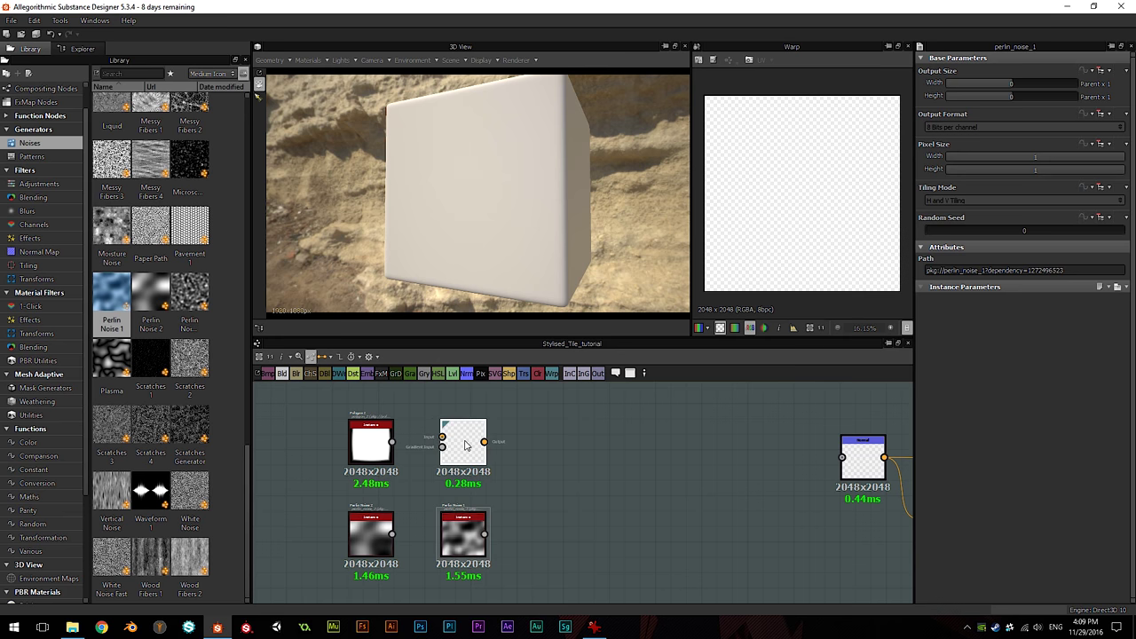
# Step: Connect Polygon 2 to the Warp node's input and Perlin Noise 2 to its gradient input
pyautogui.scroll(1, 537, 484)
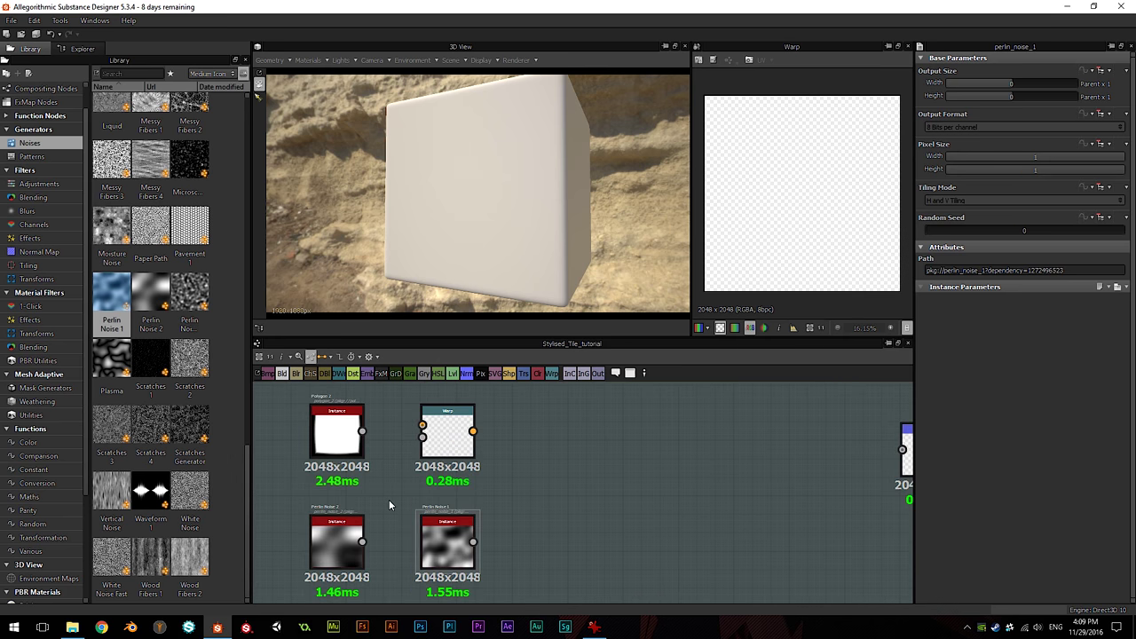
pyautogui.moveTo(376, 479); pyautogui.dragTo(393, 466, button='middle')
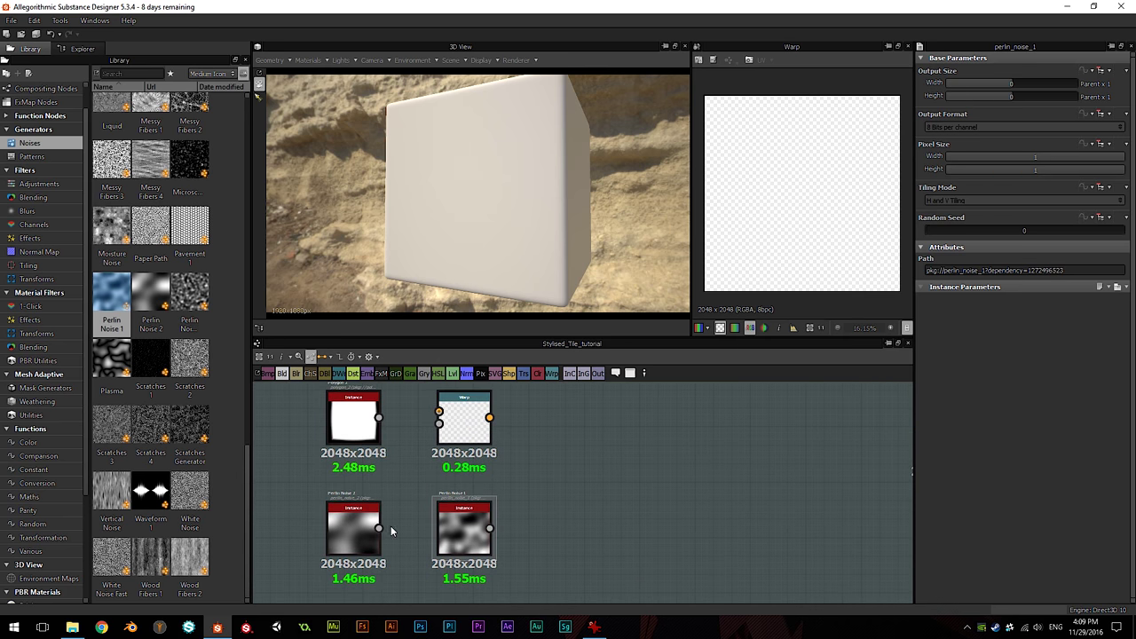
pyautogui.moveTo(378, 417); pyautogui.dragTo(438, 412)
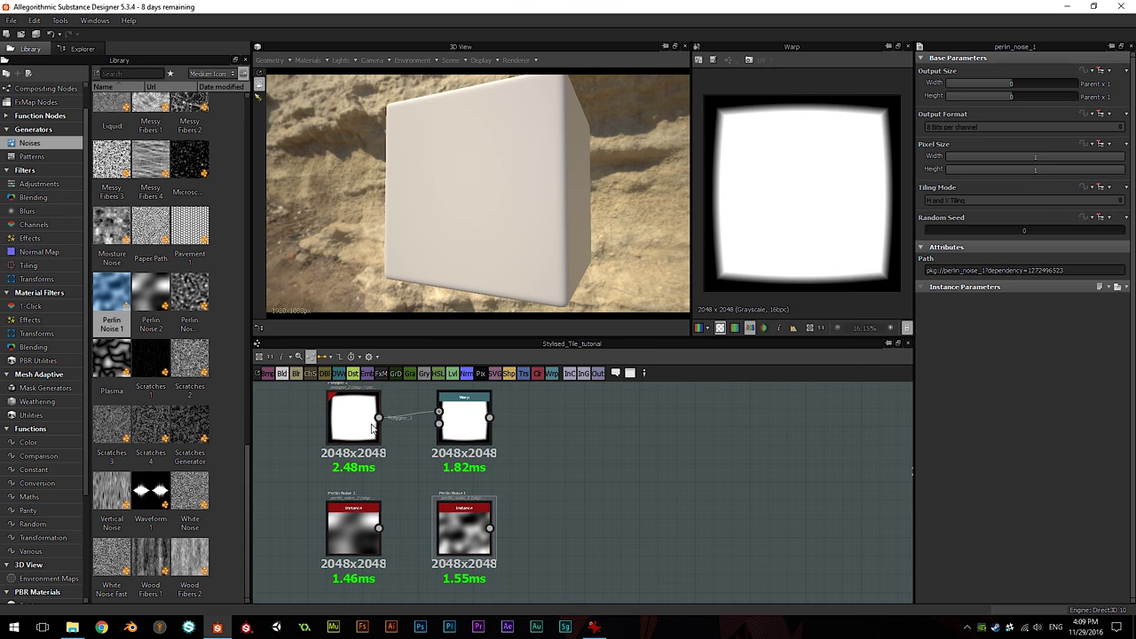
pyautogui.moveTo(377, 528); pyautogui.dragTo(439, 423)
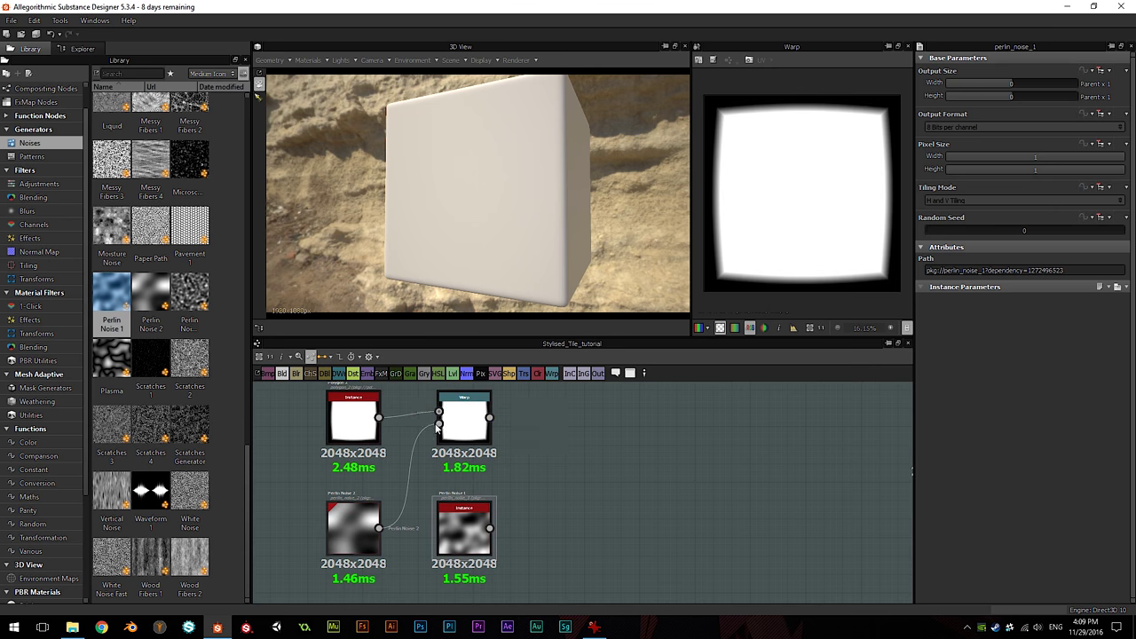
# Step: Set the Warp node's Intensity to 3
pyautogui.click(461, 420)
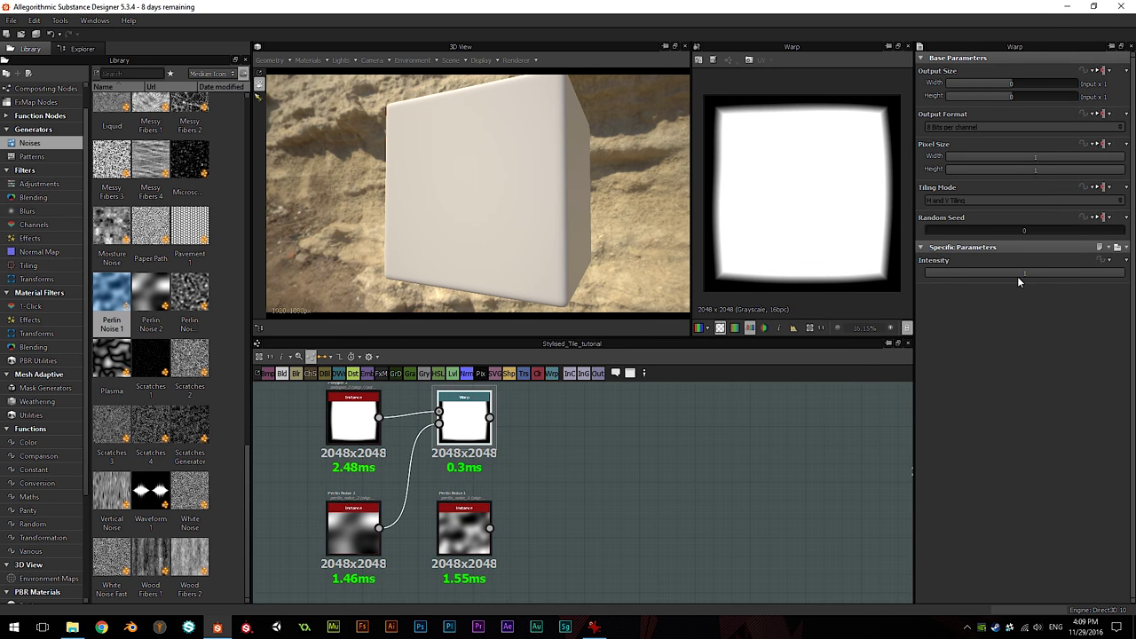
pyautogui.moveTo(1018, 276); pyautogui.dragTo(1049, 275)
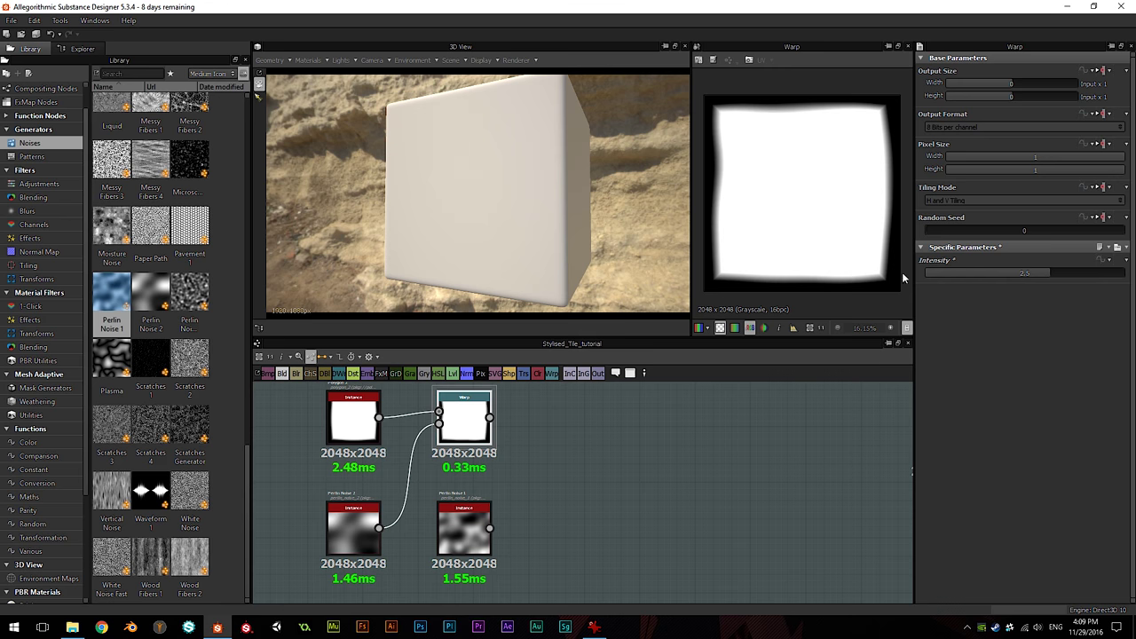
pyautogui.click(1028, 276)
pyautogui.write('3')
pyautogui.press('Return')
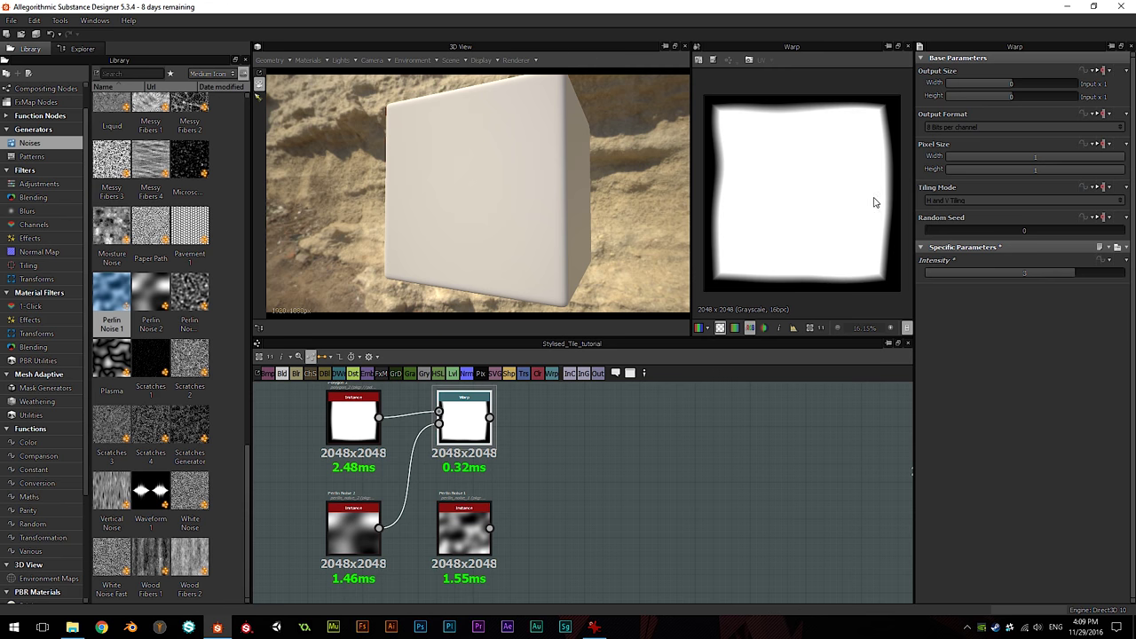
# Step: Add a second Warp node, feeding it the first Warp's output and Perlin Noise 1 as the gradient input
pyautogui.moveTo(561, 460); pyautogui.dragTo(509, 462, button='middle')
pyautogui.press('space')
pyautogui.write('war')
pyautogui.click(538, 275)
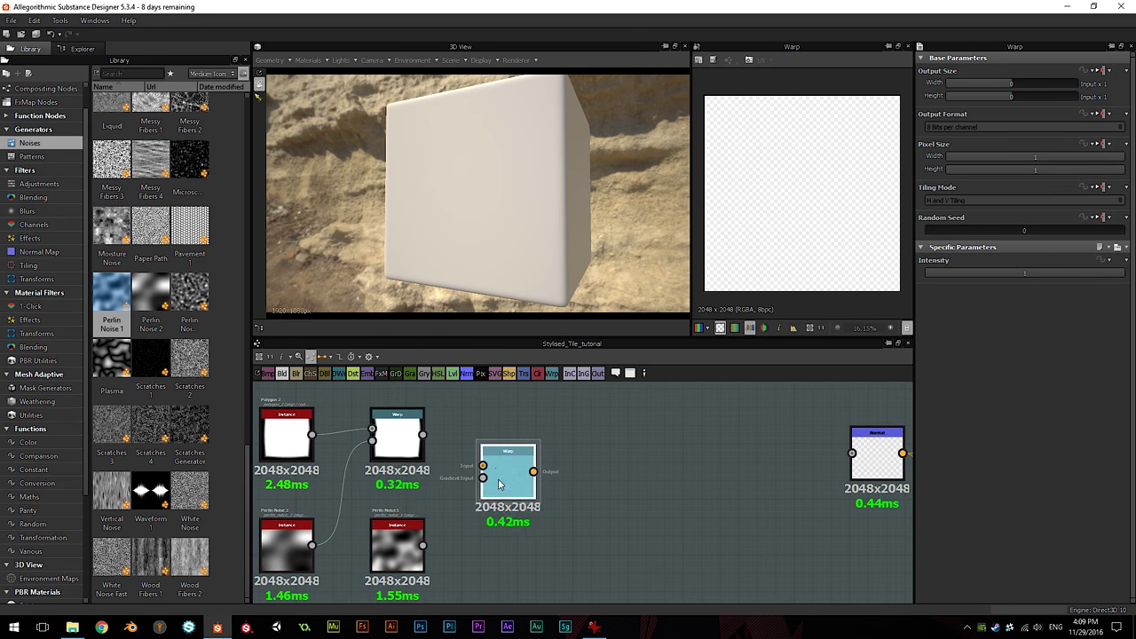
pyautogui.moveTo(423, 434); pyautogui.dragTo(501, 443)
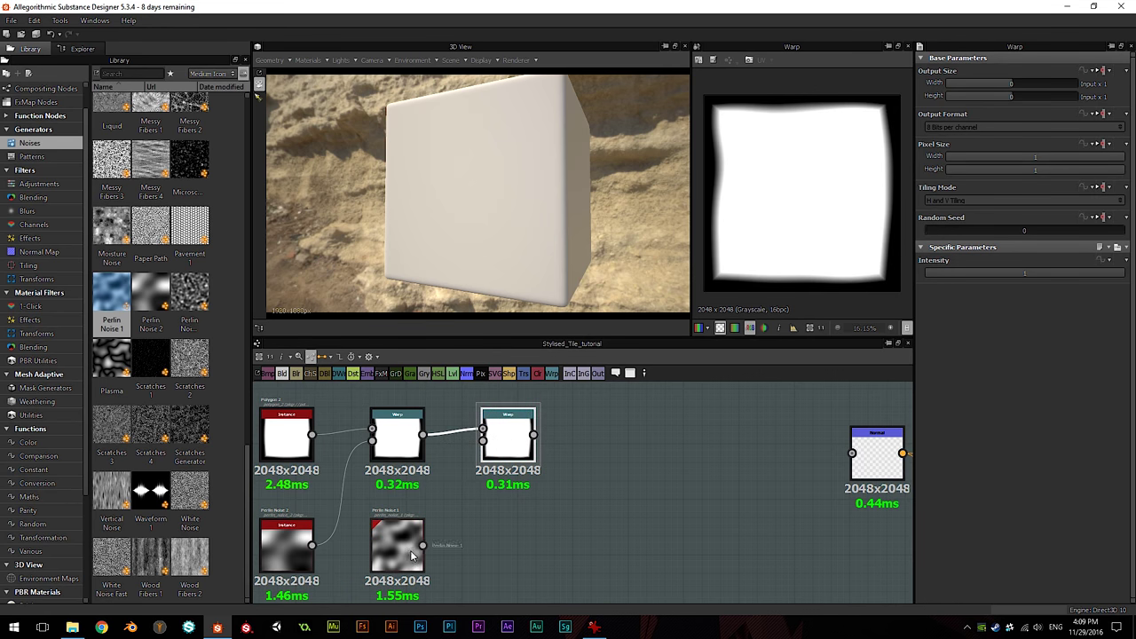
pyautogui.moveTo(425, 546); pyautogui.dragTo(482, 441)
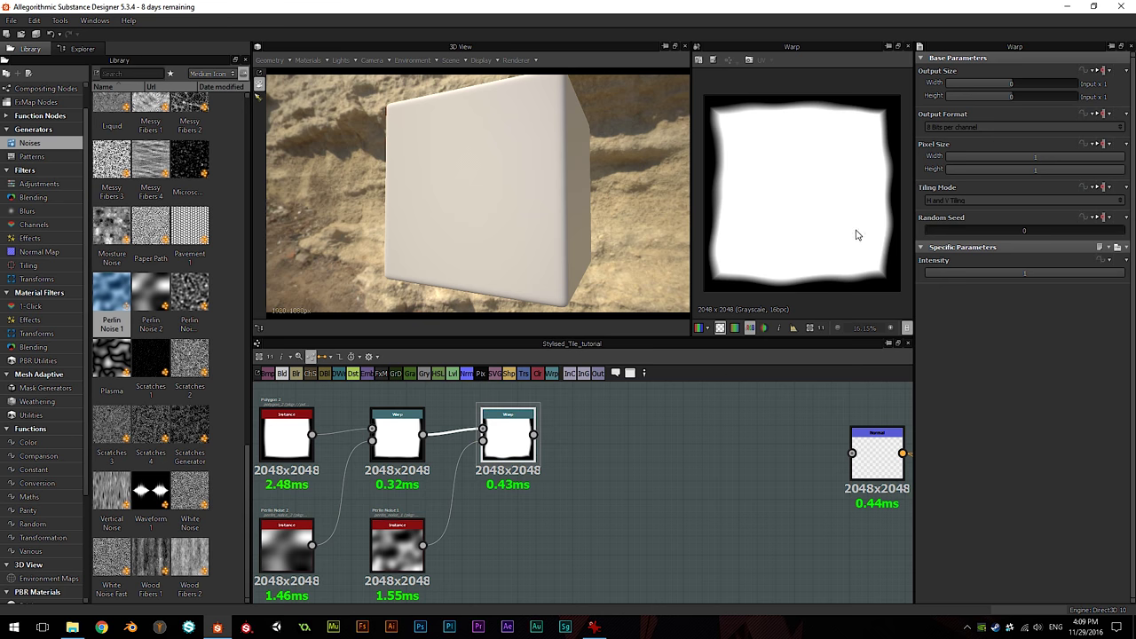
# Step: Set the second Warp node's Intensity to 0.6
pyautogui.scroll(1, 859, 224)
pyautogui.scroll(-1, 859, 224)
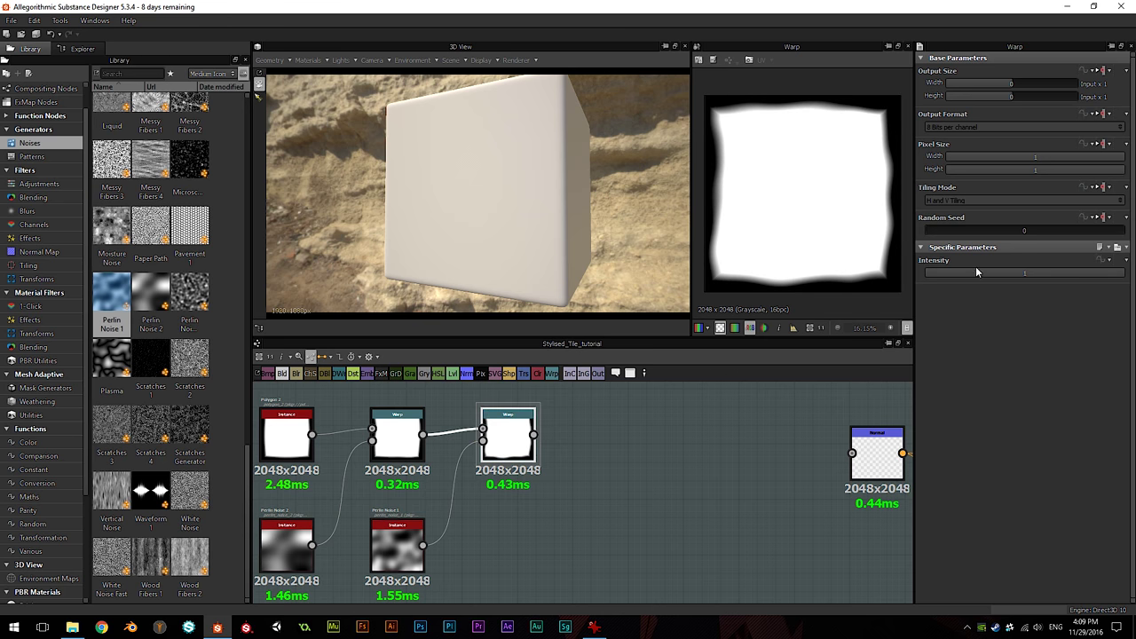
pyautogui.doubleClick(1032, 275)
pyautogui.press('Return')
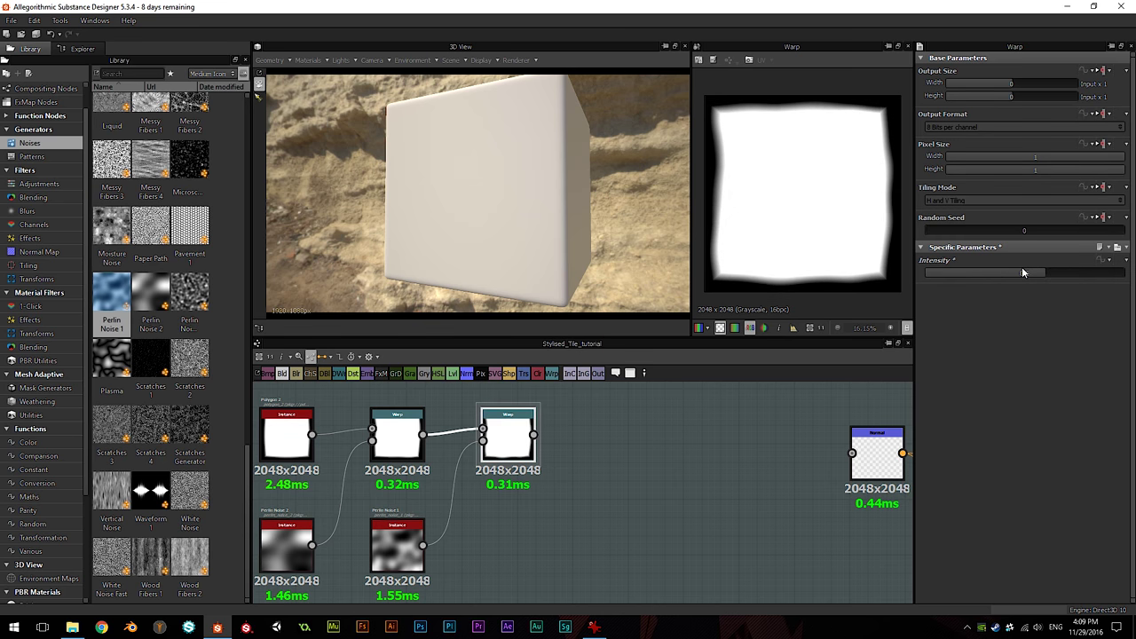
pyautogui.scroll(-1, 857, 172)
pyautogui.scroll(1, 837, 189)
pyautogui.scroll(-1, 825, 192)
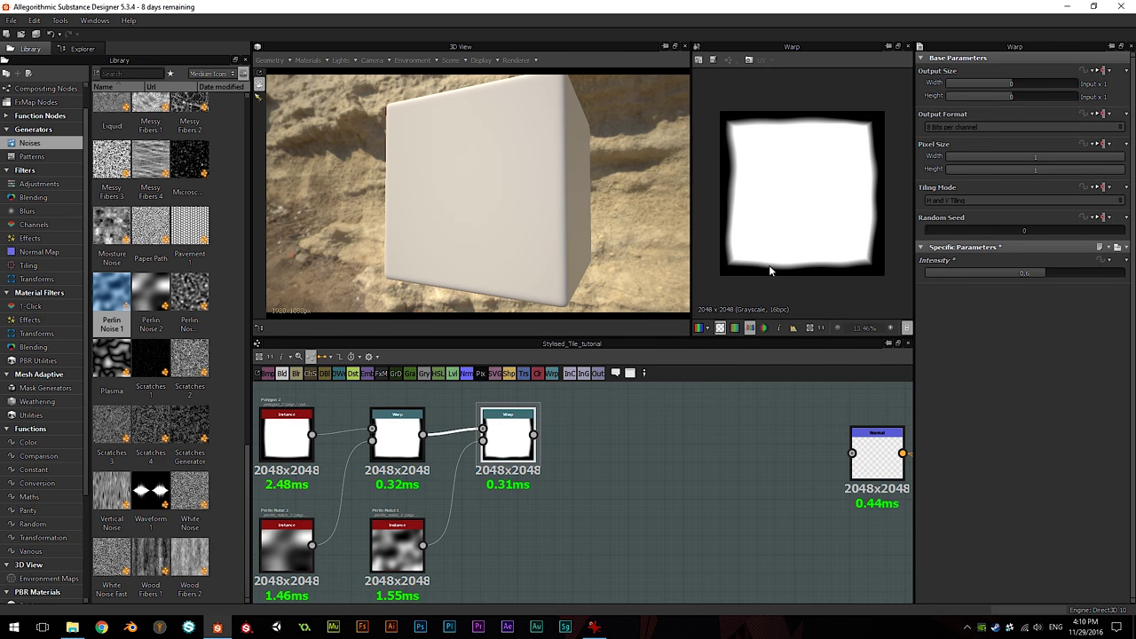
# Step: Move the polygon, noise and warp nodes together farther away from the Normal node
pyautogui.moveTo(481, 542); pyautogui.dragTo(524, 547, button='middle')
pyautogui.scroll(-4, 541, 533)
pyautogui.moveTo(585, 440)
pyautogui.mouseDown()
pyautogui.moveTo(396, 441)
pyautogui.moveTo(589, 442)
pyautogui.moveTo(574, 435)
pyautogui.mouseUp()
pyautogui.moveTo(502, 448); pyautogui.dragTo(437, 443)
pyautogui.scroll(3, 460, 482)
pyautogui.moveTo(461, 482); pyautogui.dragTo(515, 484, button='middle')
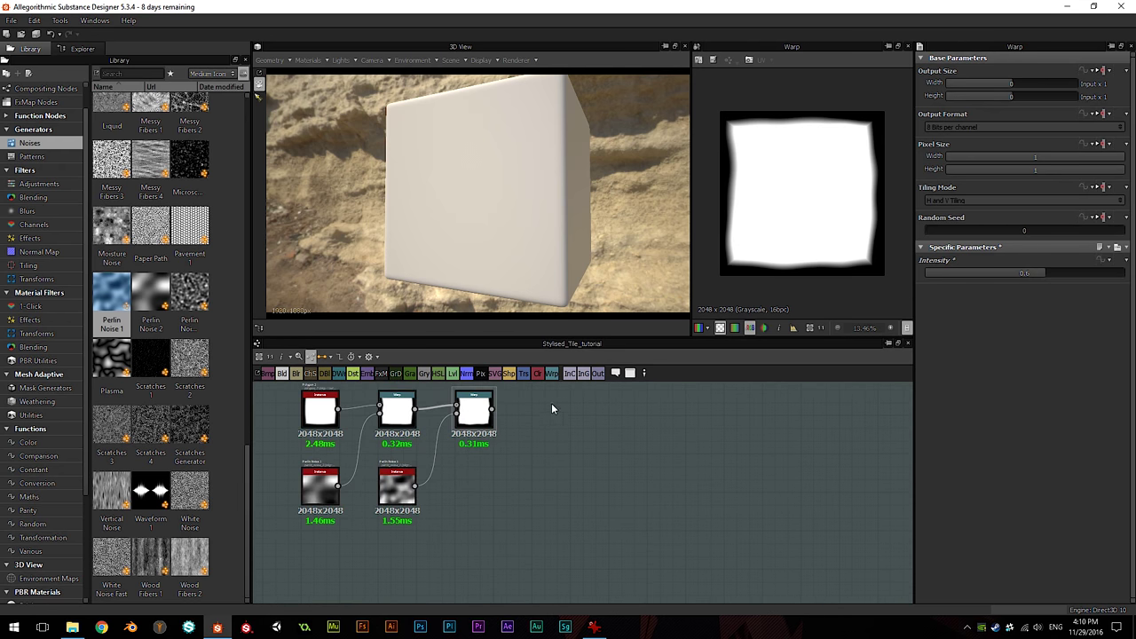
pyautogui.moveTo(554, 399); pyautogui.dragTo(581, 442, button='middle')
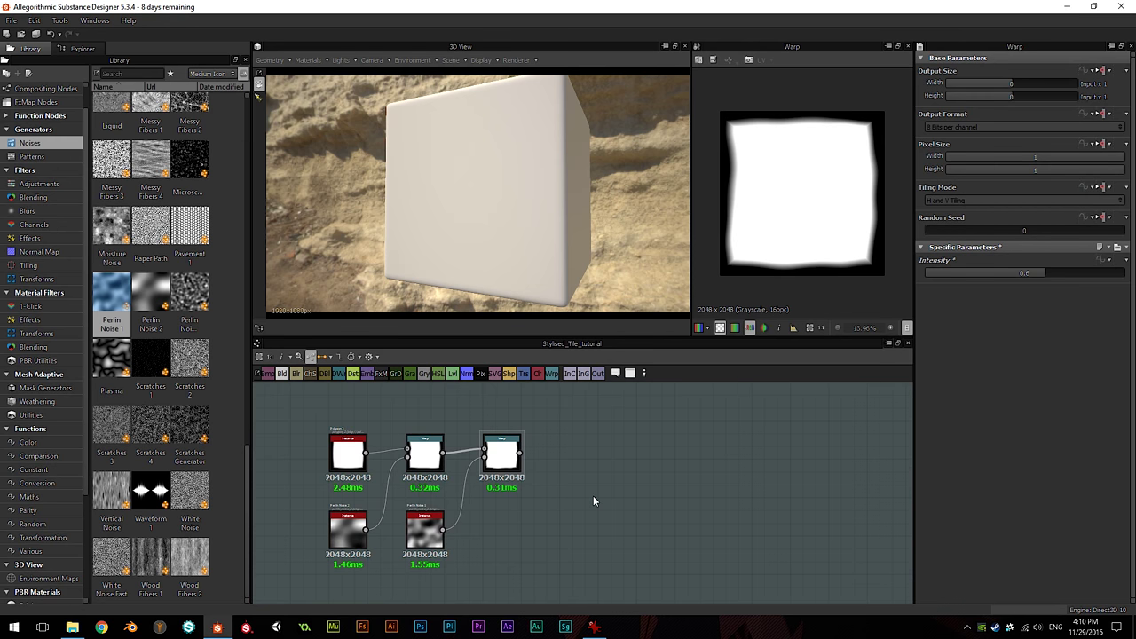
# Step: Switch to IrfanView to examine the blue roof tile reference image, and return to Substance Designer
pyautogui.click(593, 626)
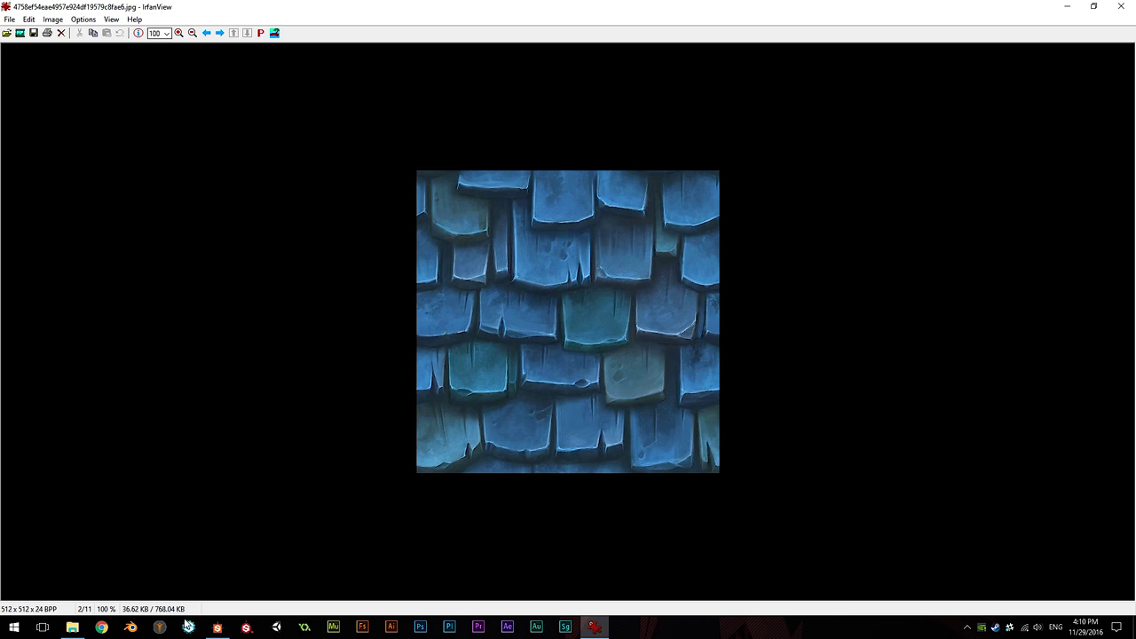
pyautogui.click(216, 629)
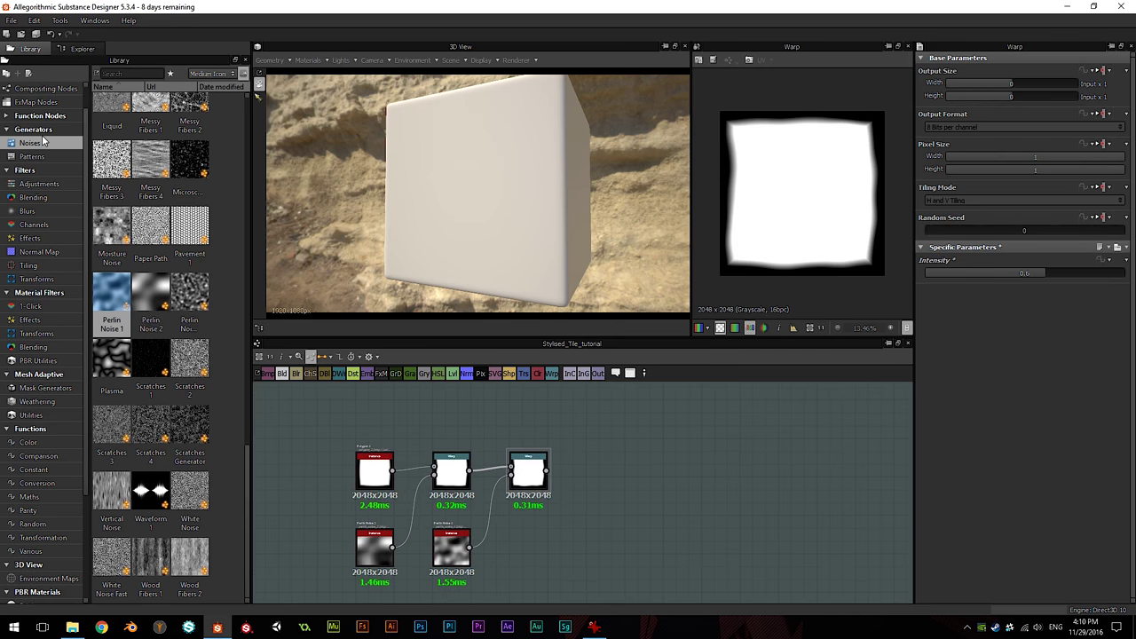
# Step: Add a Gradient Linear 1 node from the library above Polygon 2 and set its Rotation to 180°
pyautogui.click(32, 157)
pyautogui.scroll(3, 177, 205)
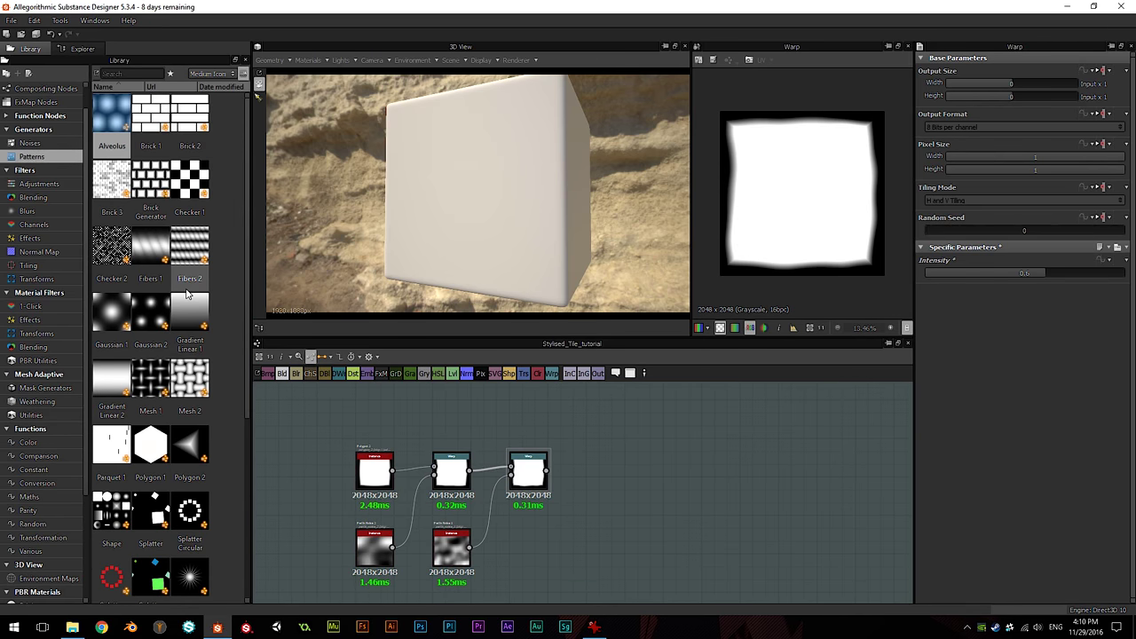
pyautogui.moveTo(197, 321); pyautogui.dragTo(642, 457)
pyautogui.moveTo(636, 470); pyautogui.dragTo(691, 519, button='middle')
pyautogui.moveTo(695, 513); pyautogui.dragTo(426, 437)
pyautogui.click(933, 343)
pyautogui.click(950, 367)
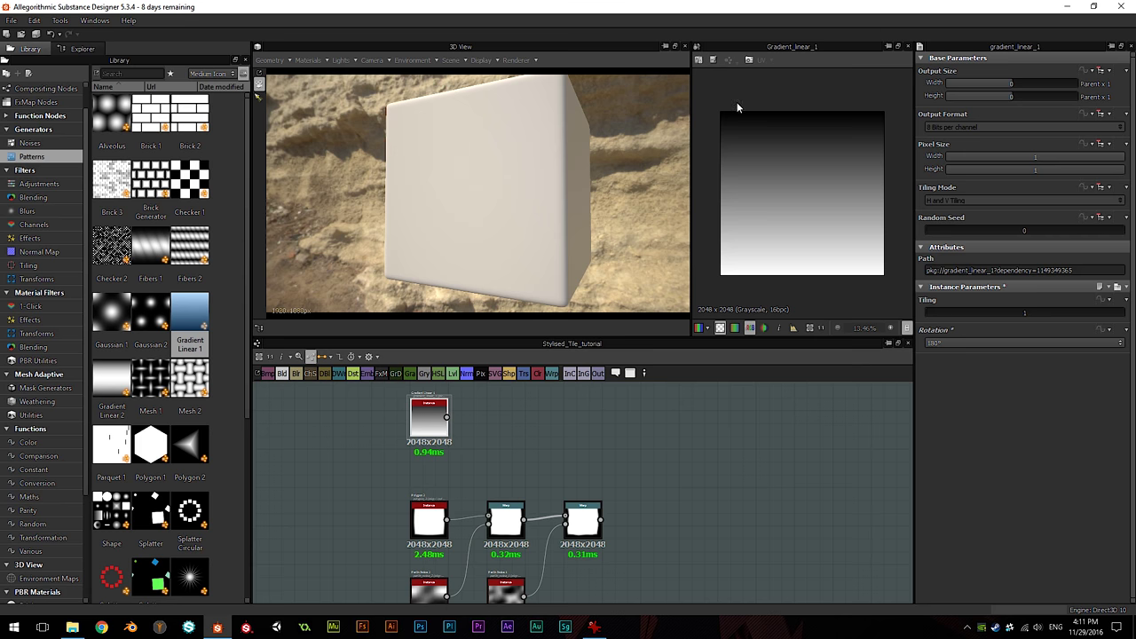
pyautogui.moveTo(570, 428); pyautogui.dragTo(493, 423, button='middle')
pyautogui.scroll(1, 506, 466)
pyautogui.moveTo(554, 485); pyautogui.dragTo(571, 462, button='middle')
pyautogui.moveTo(387, 450); pyautogui.dragTo(382, 473, button='middle')
pyautogui.moveTo(344, 416); pyautogui.dragTo(344, 446)
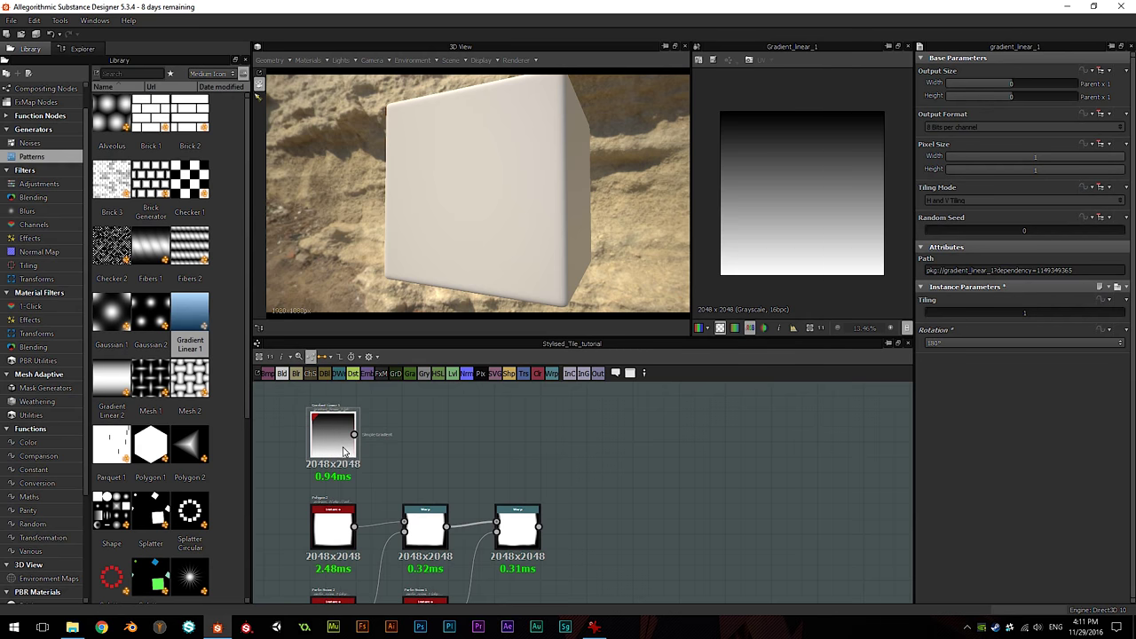
# Step: Add a Blend node after the second Warp and move the Gradient Linear 1 node above that Warp
pyautogui.moveTo(621, 511); pyautogui.dragTo(602, 496, button='middle')
pyautogui.press('space')
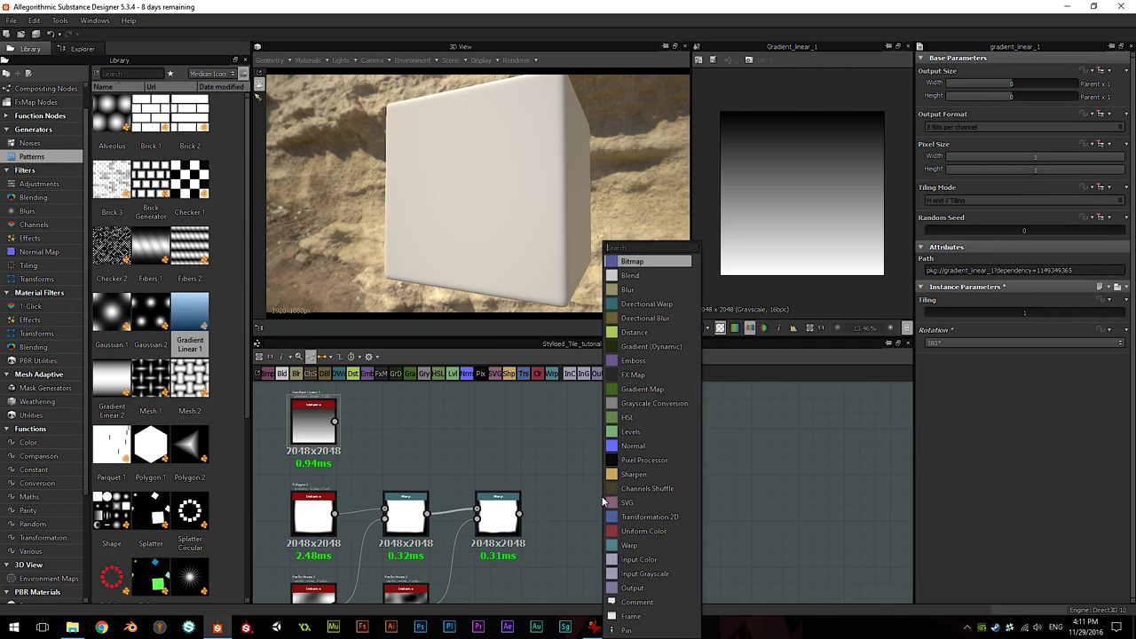
pyautogui.click(633, 275)
pyautogui.moveTo(299, 424); pyautogui.dragTo(484, 433)
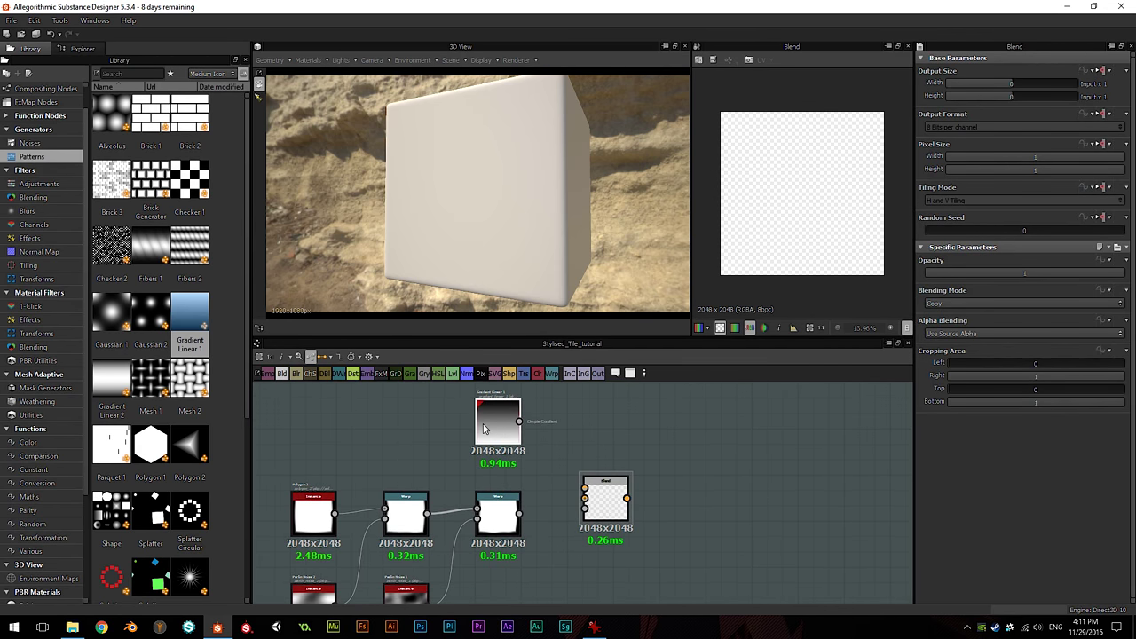
pyautogui.scroll(3, 532, 476)
pyautogui.moveTo(574, 527); pyautogui.dragTo(577, 549)
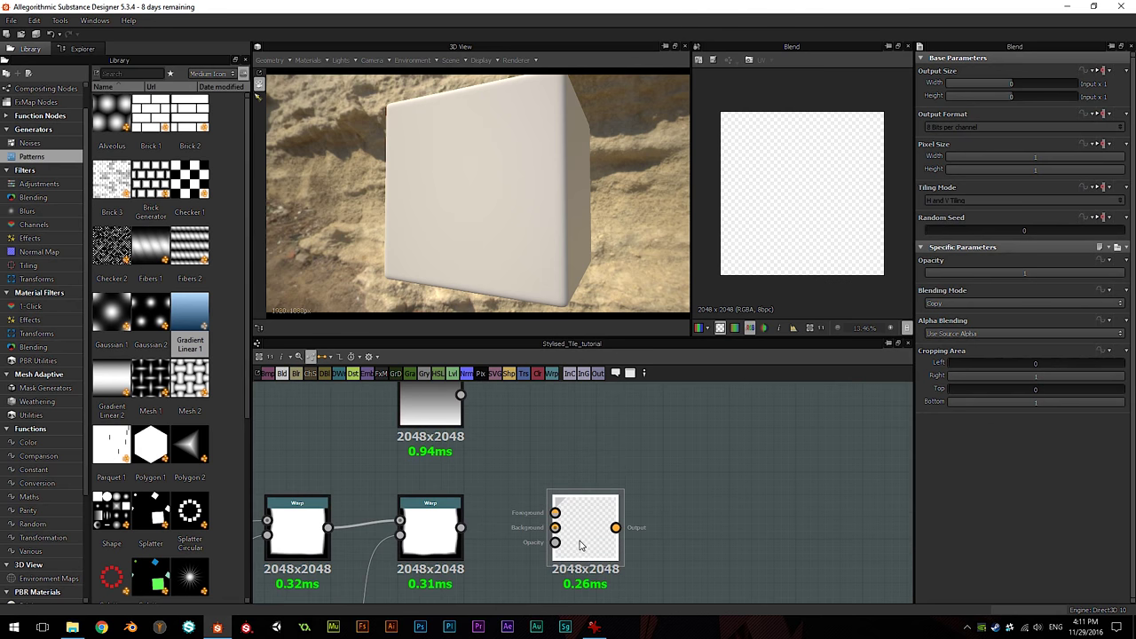
# Step: Connect the second Warp to the Blend node's Background and the Gradient Linear 1 node to its Foreground
pyautogui.moveTo(461, 528); pyautogui.dragTo(555, 528)
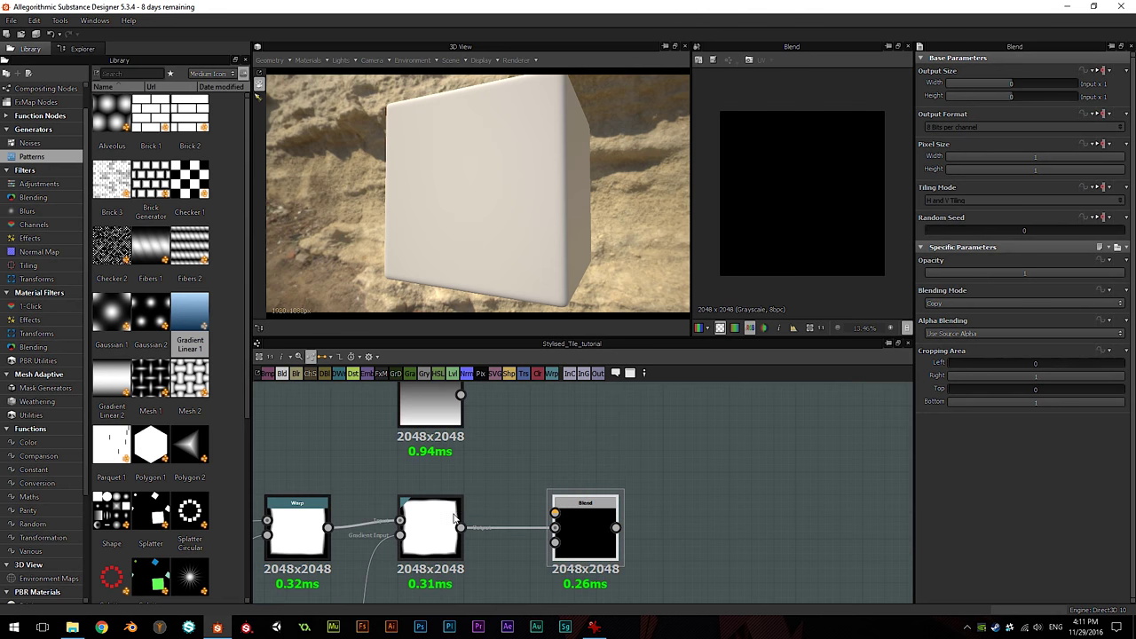
pyautogui.moveTo(503, 448); pyautogui.dragTo(507, 474, button='middle')
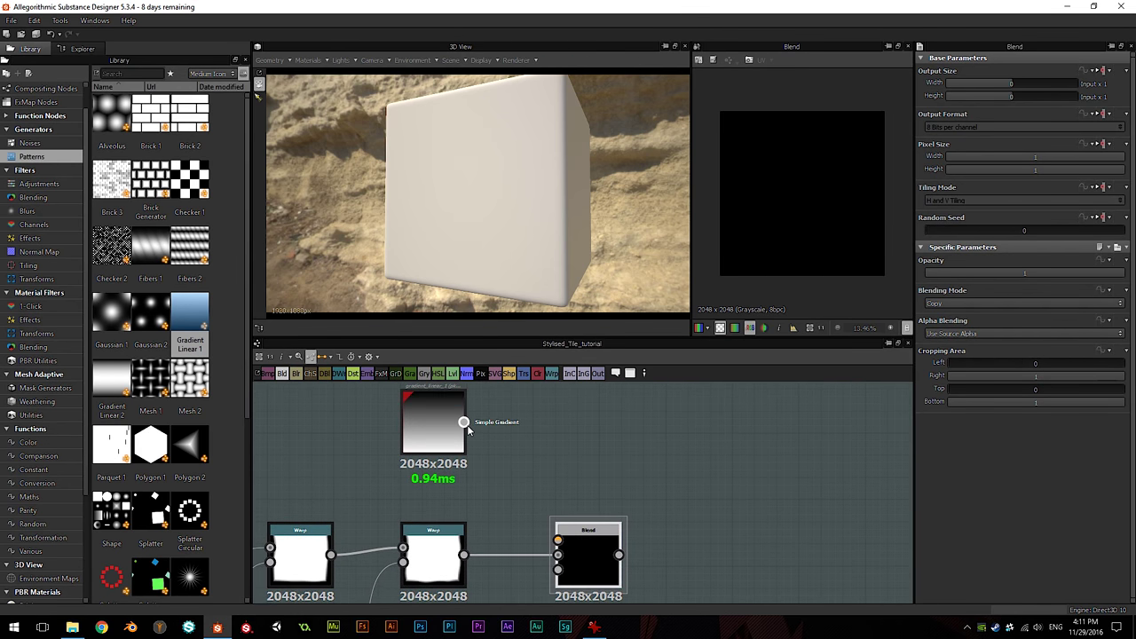
pyautogui.moveTo(464, 422); pyautogui.dragTo(558, 540)
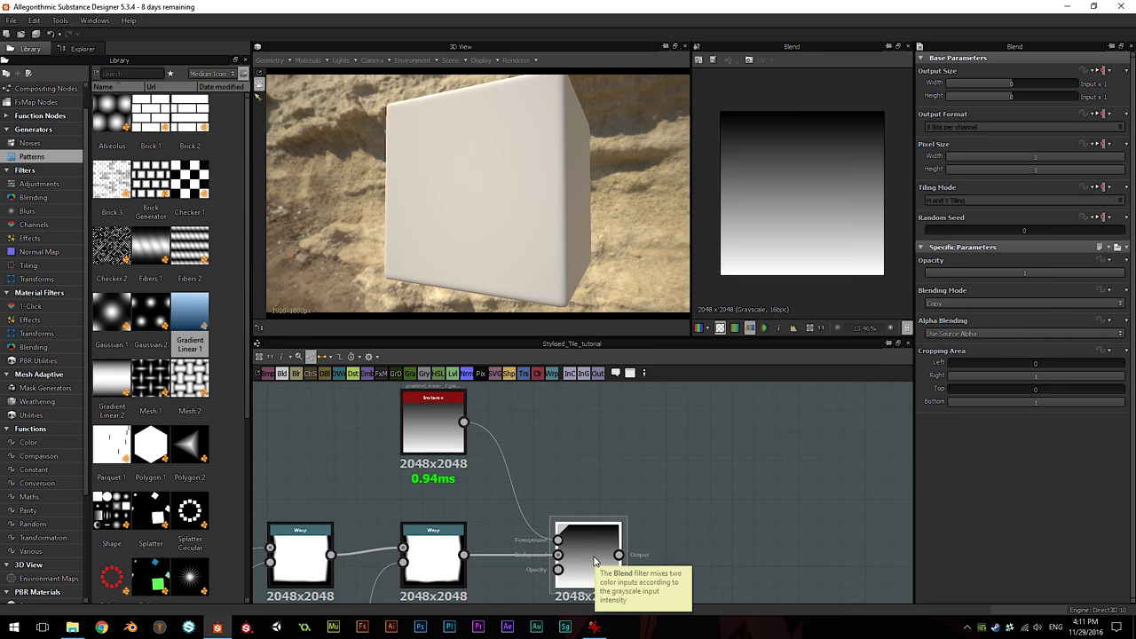
pyautogui.moveTo(639, 476); pyautogui.dragTo(733, 518, button='middle')
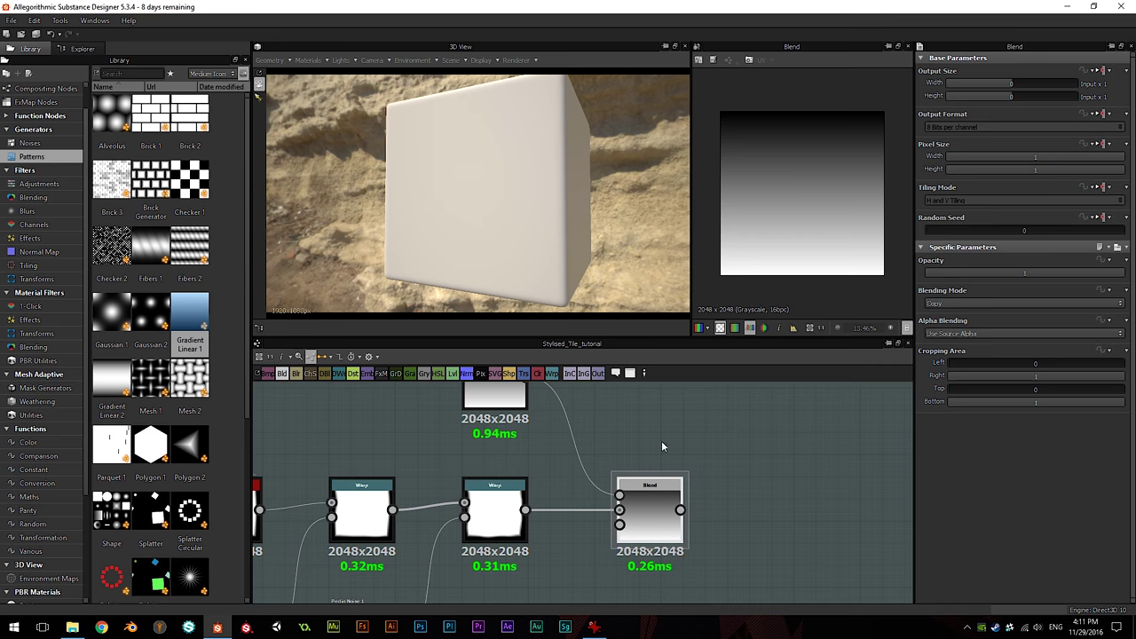
pyautogui.moveTo(642, 464); pyautogui.dragTo(668, 480, button='middle')
pyautogui.moveTo(599, 482); pyautogui.dragTo(646, 459, button='middle')
pyautogui.moveTo(702, 420); pyautogui.dragTo(695, 441, button='middle')
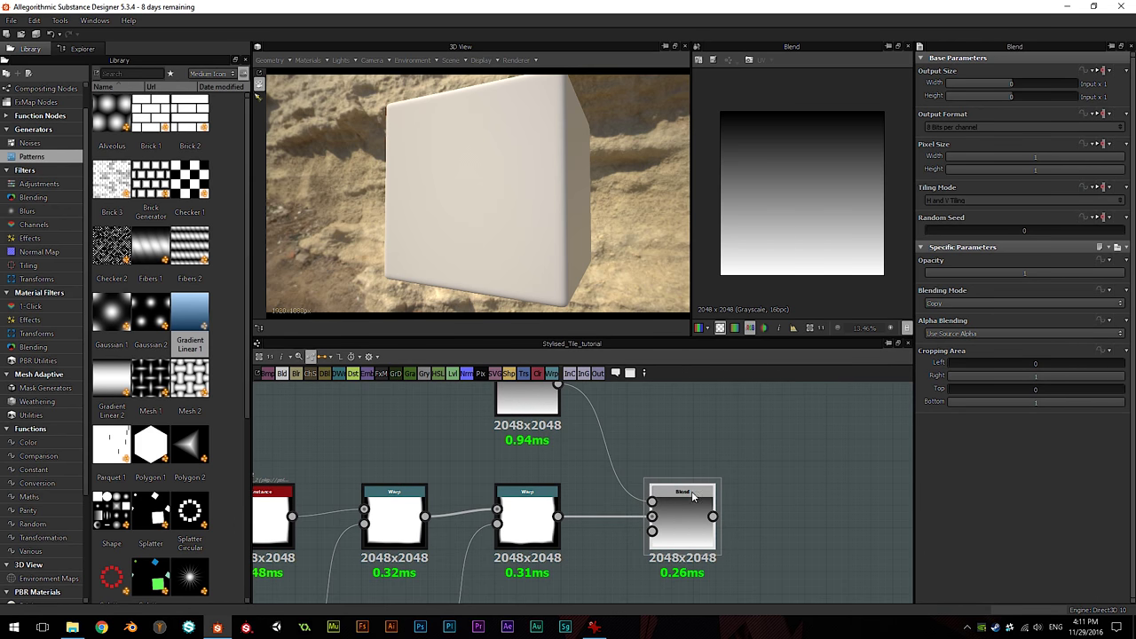
pyautogui.moveTo(1061, 271); pyautogui.dragTo(1127, 265)
pyautogui.moveTo(591, 416); pyautogui.dragTo(588, 446, button='middle')
pyautogui.moveTo(699, 496); pyautogui.dragTo(687, 457, button='middle')
pyautogui.moveTo(952, 367); pyautogui.dragTo(866, 350)
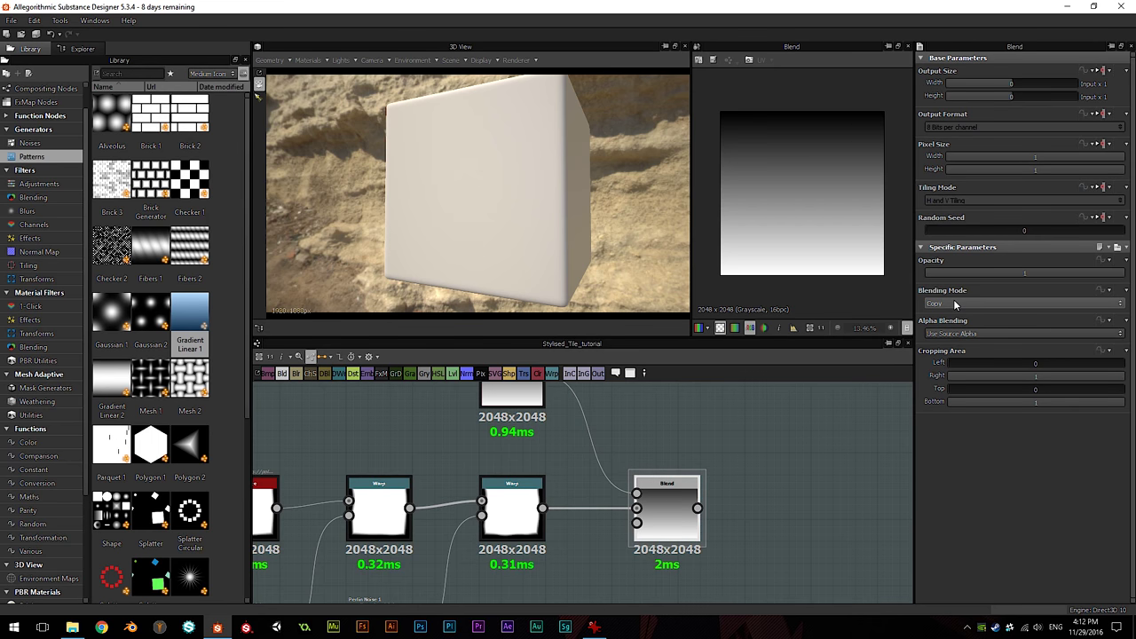
# Step: Move the Blend node slightly closer to the second Warp node
pyautogui.moveTo(453, 197); pyautogui.dragTo(479, 216)
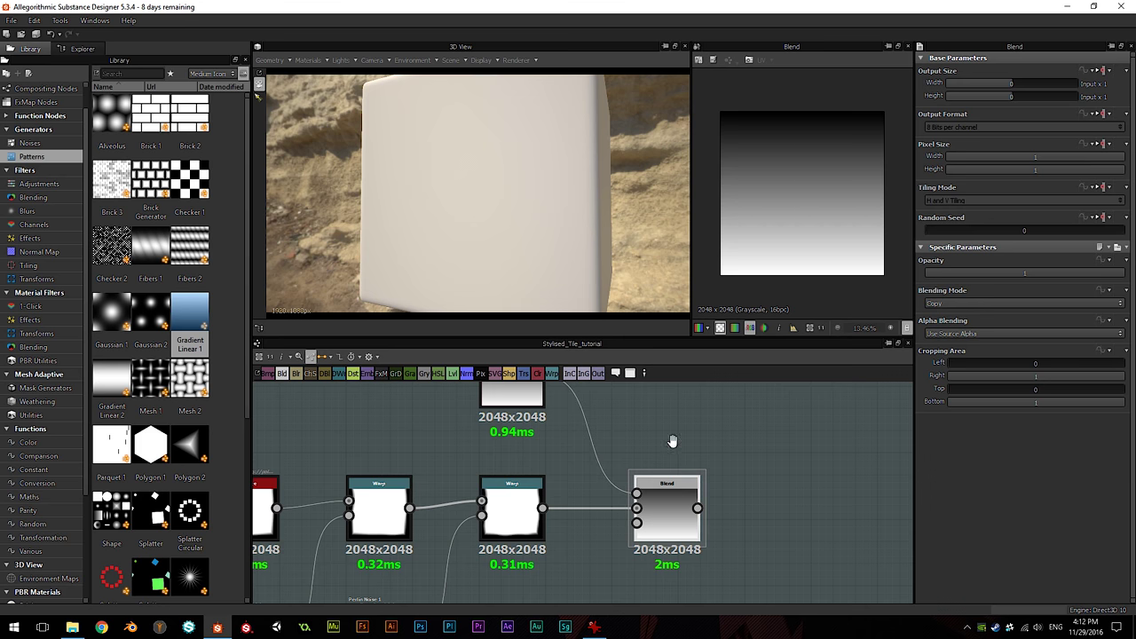
pyautogui.moveTo(672, 441); pyautogui.dragTo(682, 444, button='middle')
pyautogui.moveTo(669, 506); pyautogui.dragTo(648, 502)
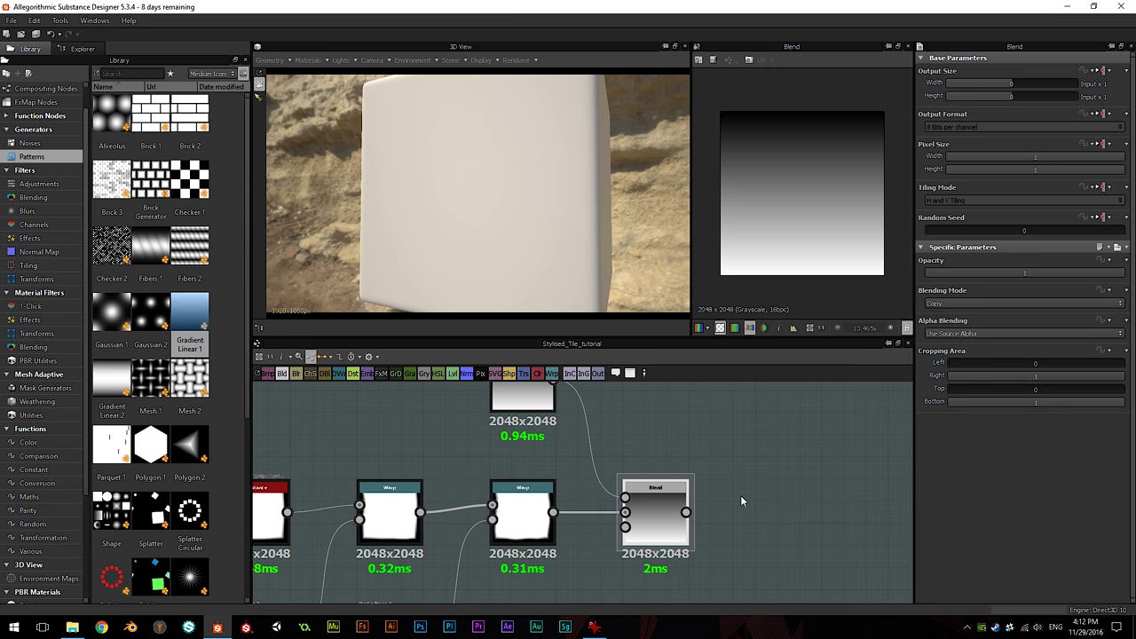
pyautogui.moveTo(740, 497); pyautogui.dragTo(756, 491, button='middle')
pyautogui.moveTo(737, 424); pyautogui.dragTo(750, 415, button='middle')
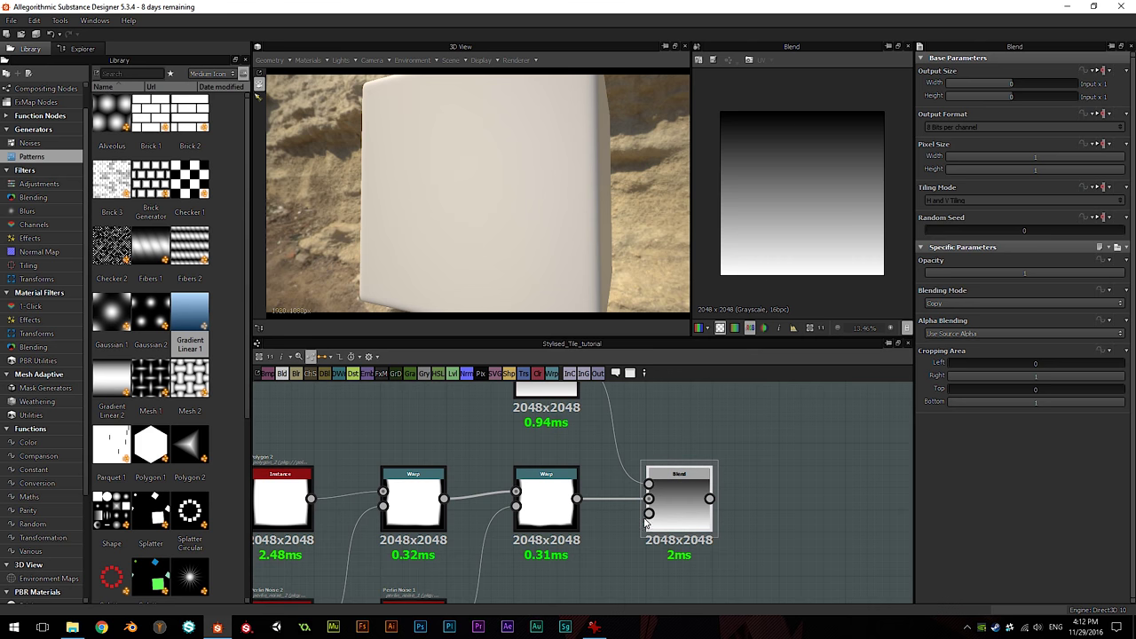
pyautogui.moveTo(646, 523); pyautogui.dragTo(607, 475, button='middle')
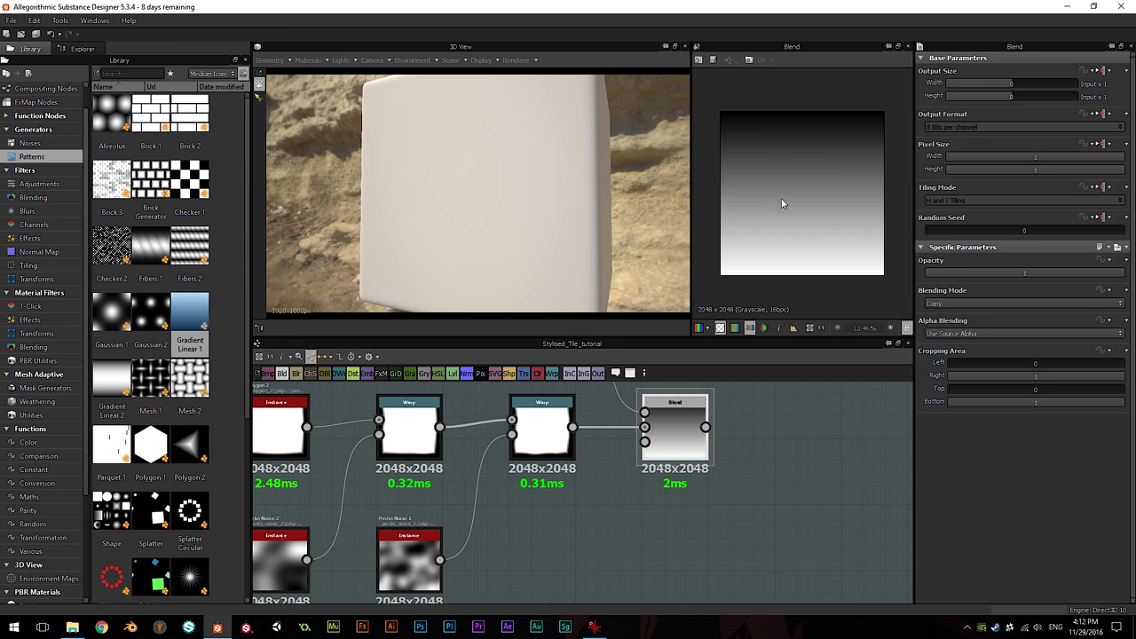
pyautogui.moveTo(631, 441); pyautogui.dragTo(597, 478, button='middle')
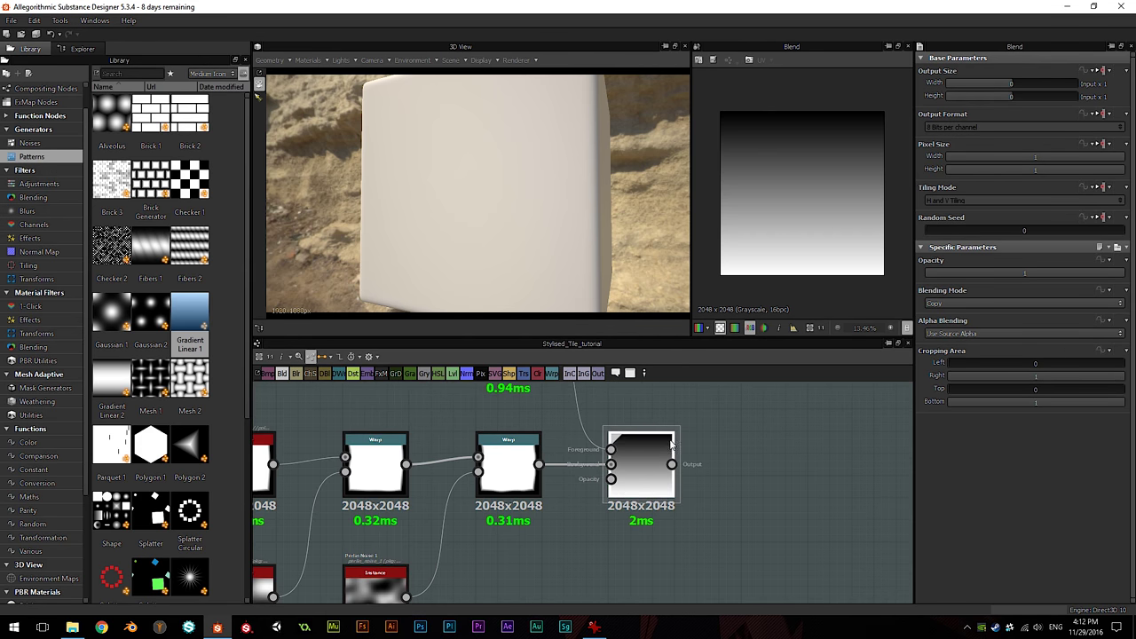
pyautogui.moveTo(704, 407); pyautogui.dragTo(670, 459, button='middle')
pyautogui.moveTo(481, 402); pyautogui.dragTo(484, 442, button='middle')
pyautogui.scroll(1, 484, 442)
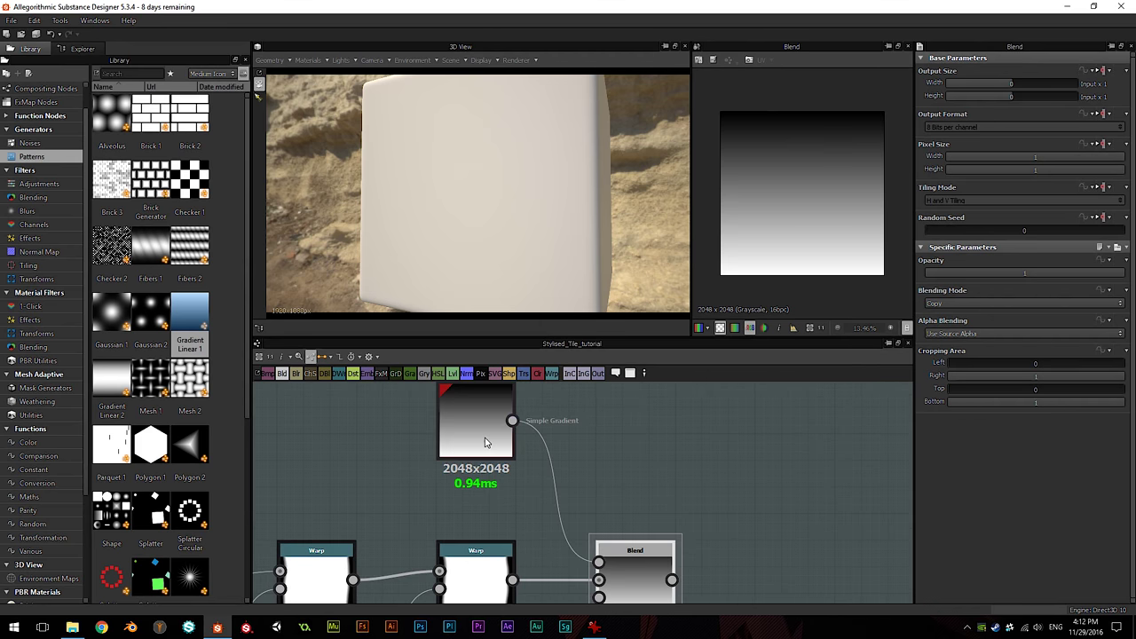
pyautogui.moveTo(596, 502); pyautogui.dragTo(574, 467, button='middle')
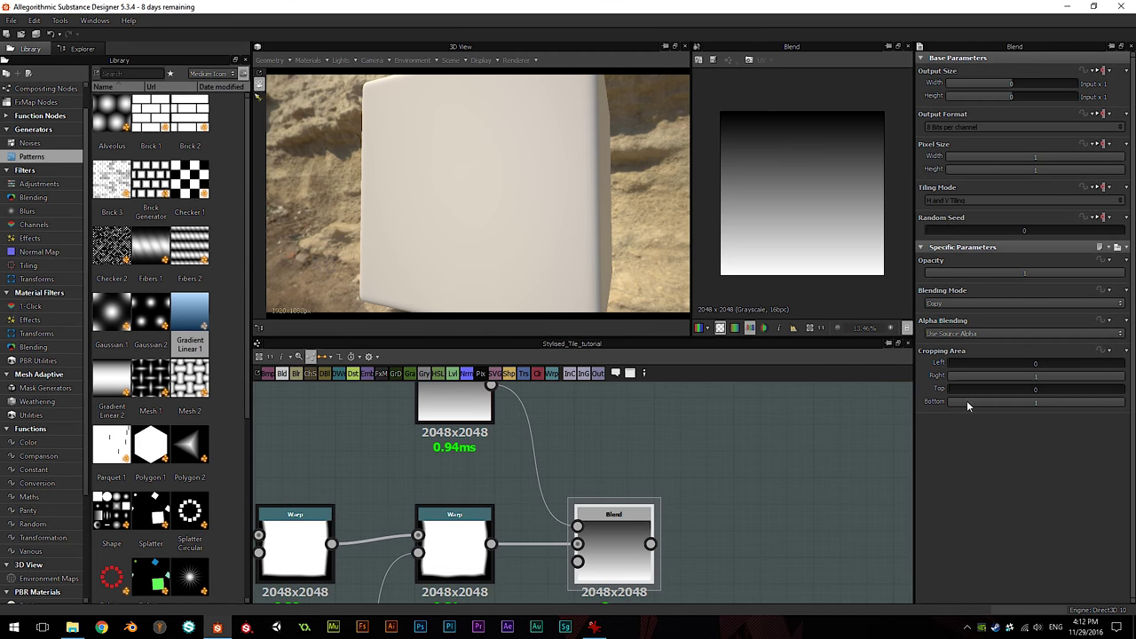
pyautogui.moveTo(655, 489)
pyautogui.mouseDown(button='middle')
pyautogui.moveTo(698, 469)
pyautogui.moveTo(653, 471)
pyautogui.mouseUp(button='middle')
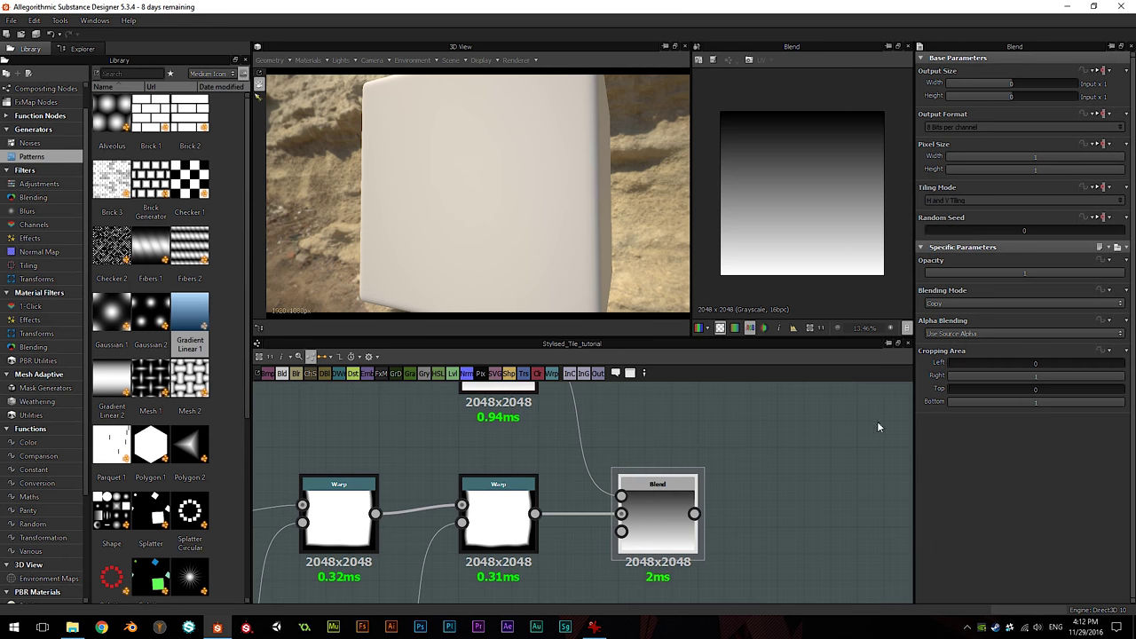
pyautogui.scroll(1, 789, 441)
pyautogui.scroll(-2, 776, 467)
pyautogui.moveTo(744, 426); pyautogui.dragTo(735, 453, button='middle')
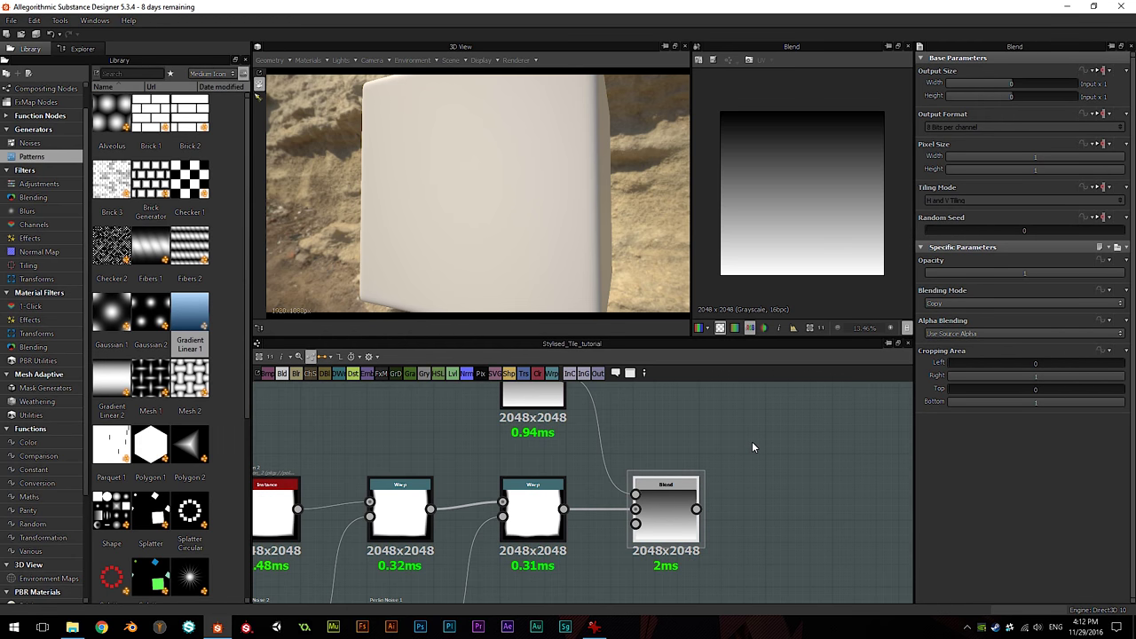
pyautogui.scroll(-1, 718, 429)
pyautogui.moveTo(718, 429); pyautogui.dragTo(733, 433, button='middle')
pyautogui.scroll(1, 721, 444)
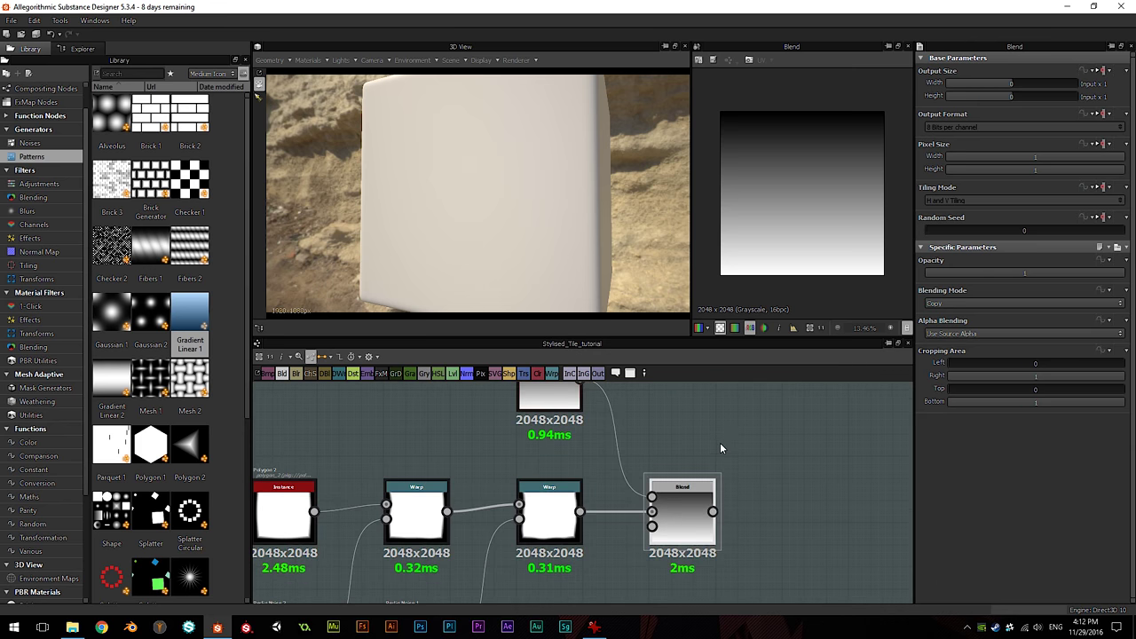
# Step: Set the Blend node's Blending Mode to Multiply
pyautogui.moveTo(632, 460); pyautogui.dragTo(624, 485, button='middle')
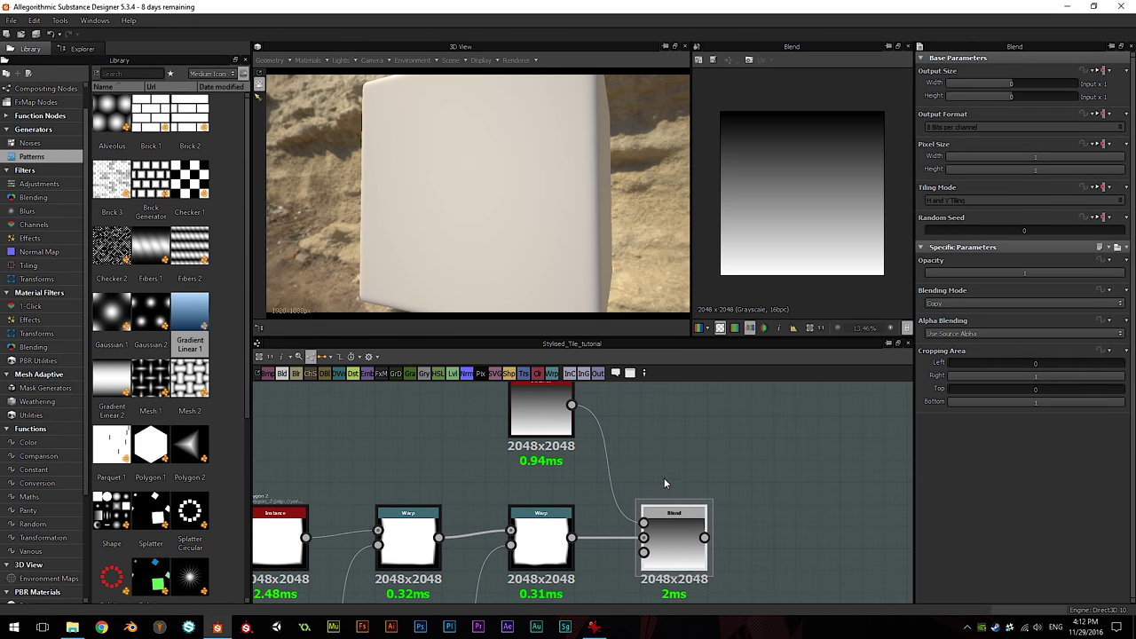
pyautogui.click(976, 303)
pyautogui.click(954, 334)
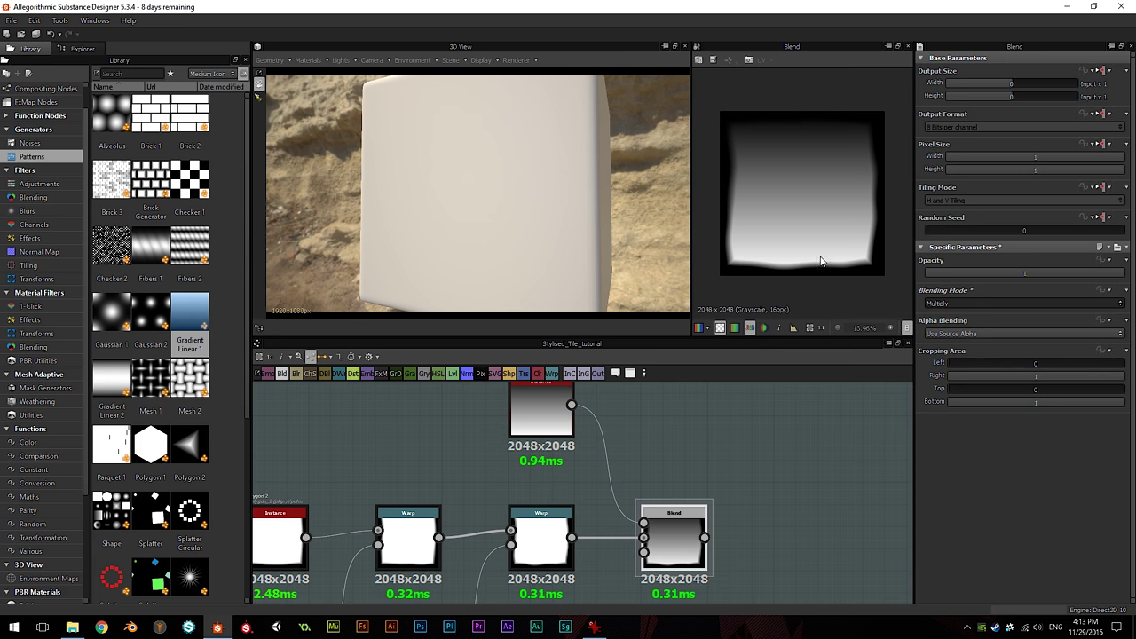
# Step: Connect the Blend node's output to the Normal node
pyautogui.scroll(-3, 752, 465)
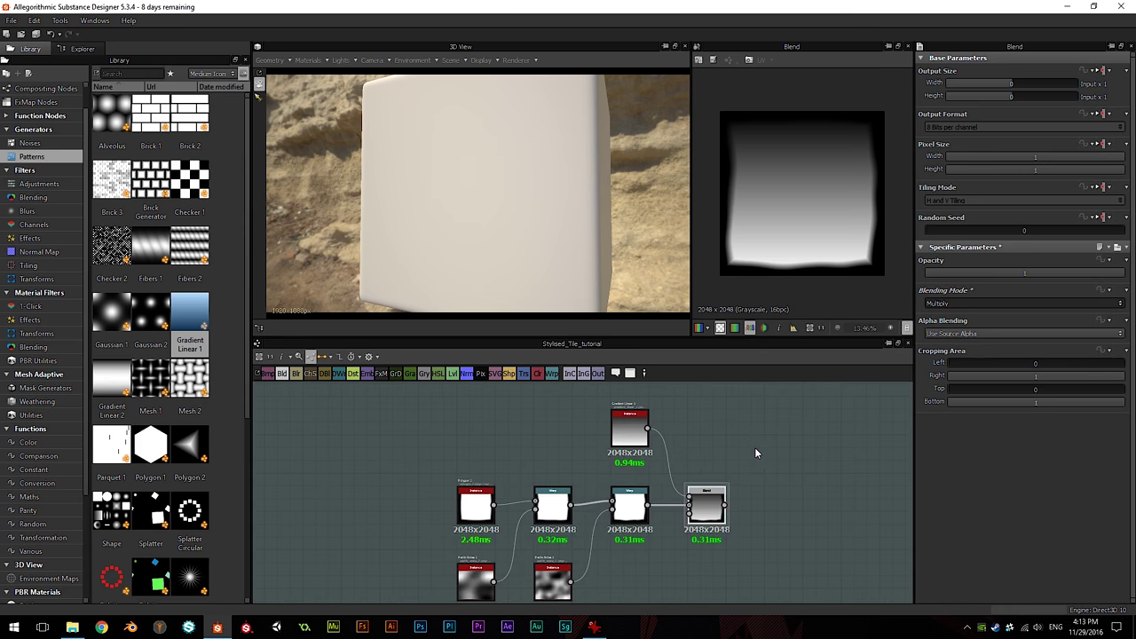
pyautogui.moveTo(779, 485); pyautogui.dragTo(673, 462, button='middle')
pyautogui.scroll(-3, 690, 464)
pyautogui.moveTo(743, 470); pyautogui.dragTo(665, 482, button='middle')
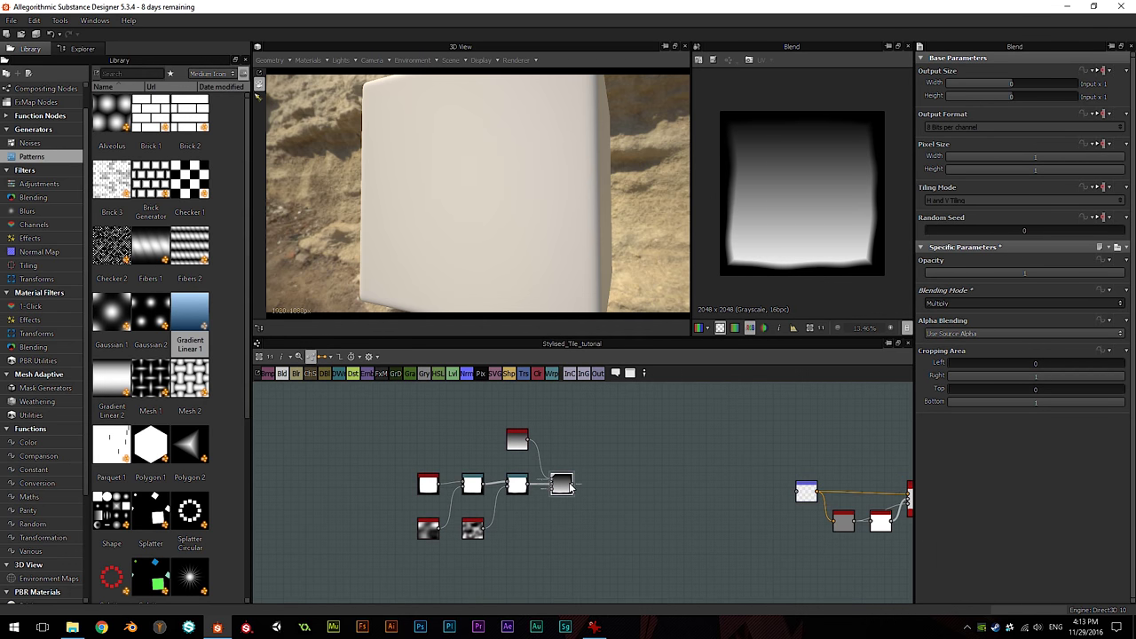
pyautogui.moveTo(571, 486); pyautogui.dragTo(806, 493)
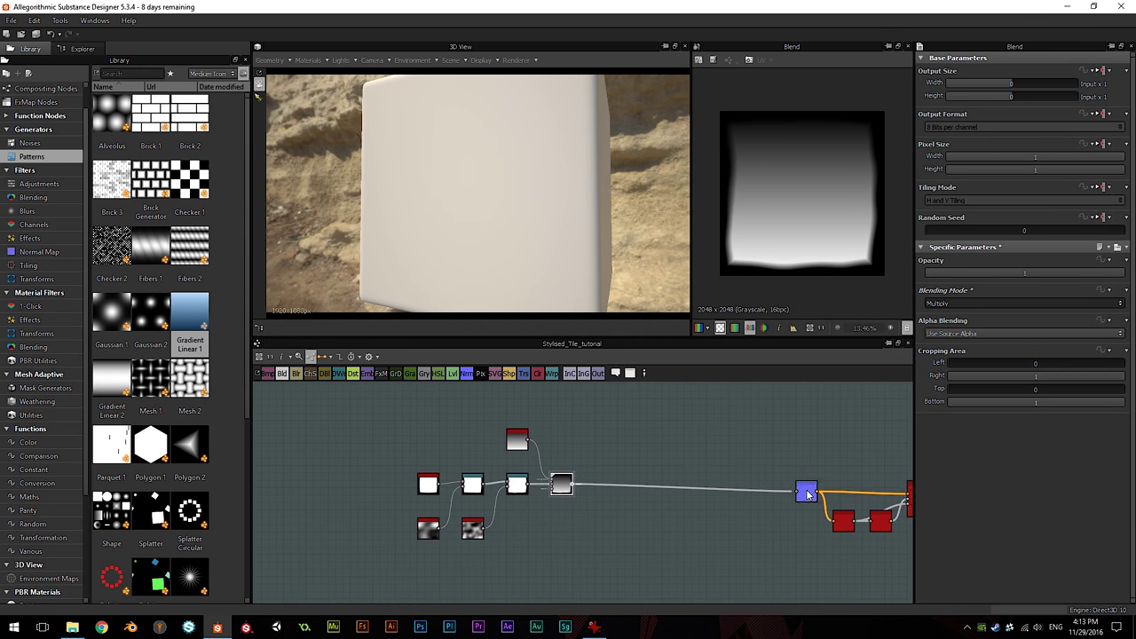
# Step: Set the Normal node's Intensity to 5 and examine the tile's edges on the cube in the 3D view
pyautogui.click(806, 494)
pyautogui.moveTo(494, 249); pyautogui.dragTo(542, 222)
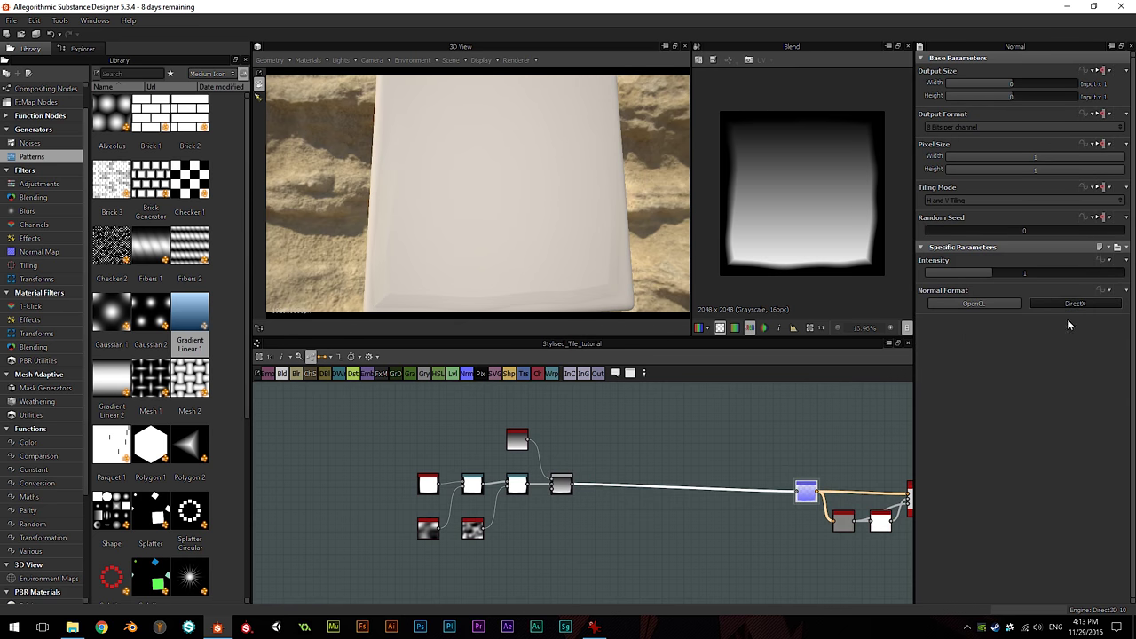
pyautogui.moveTo(1021, 271); pyautogui.dragTo(1022, 271)
pyautogui.scroll(3, 1023, 273)
pyautogui.moveTo(505, 211); pyautogui.dragTo(558, 203)
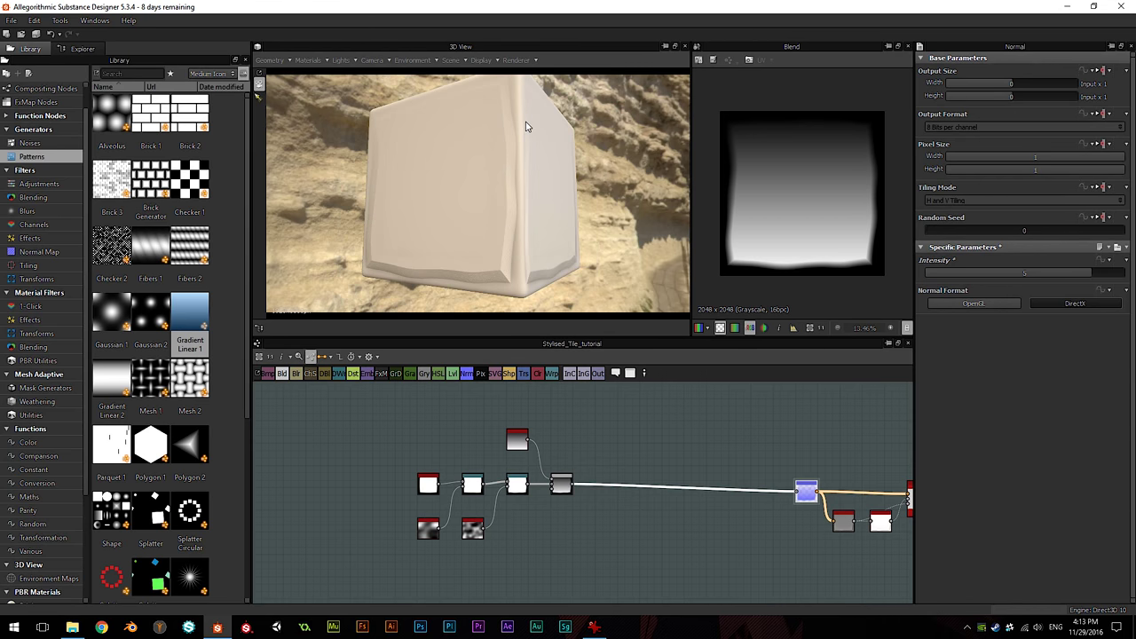
pyautogui.moveTo(621, 257); pyautogui.dragTo(552, 235)
pyautogui.scroll(2, 552, 234)
# Step: Add a Tile Generator node from the library's patterns after the Blend node and connect the Blend output to its pattern input
pyautogui.scroll(5, 631, 435)
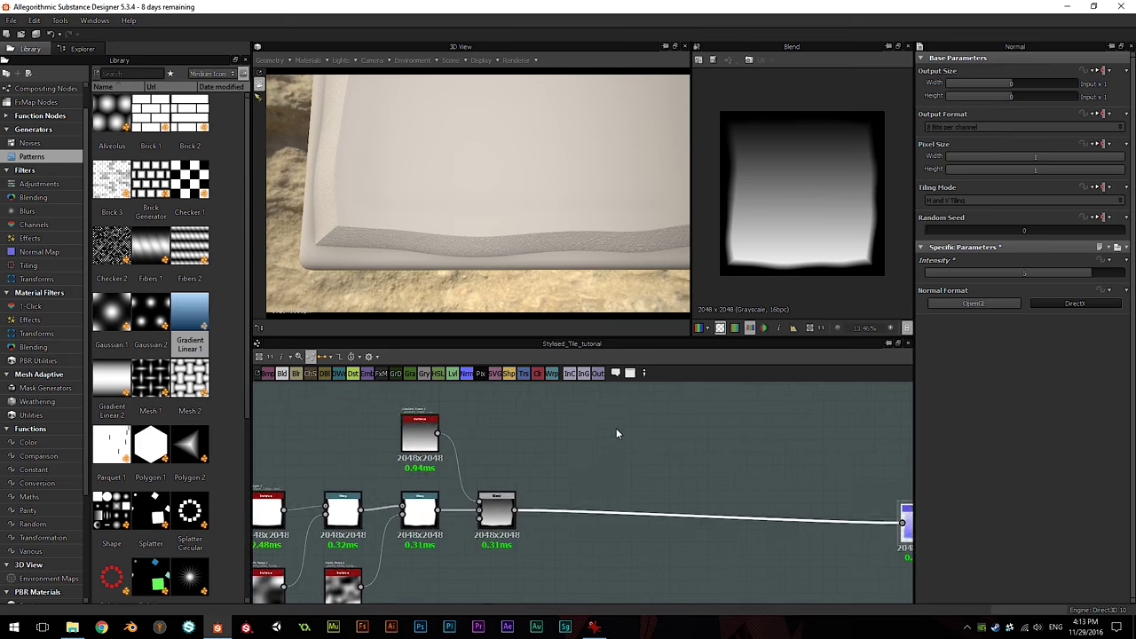
pyautogui.press('space')
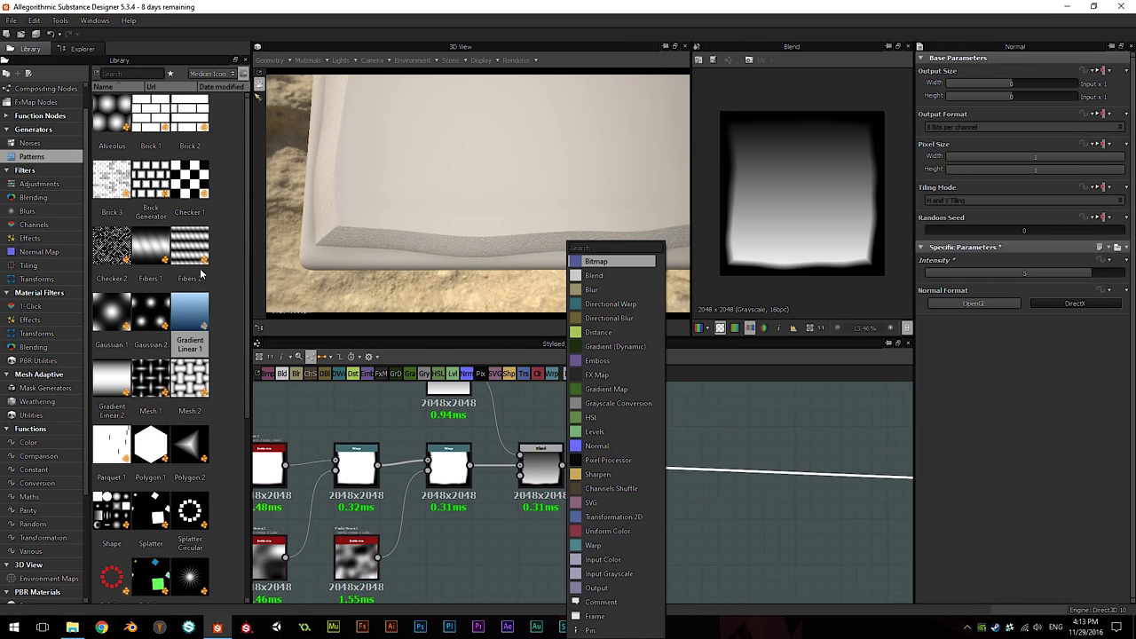
pyautogui.scroll(-3, 191, 266)
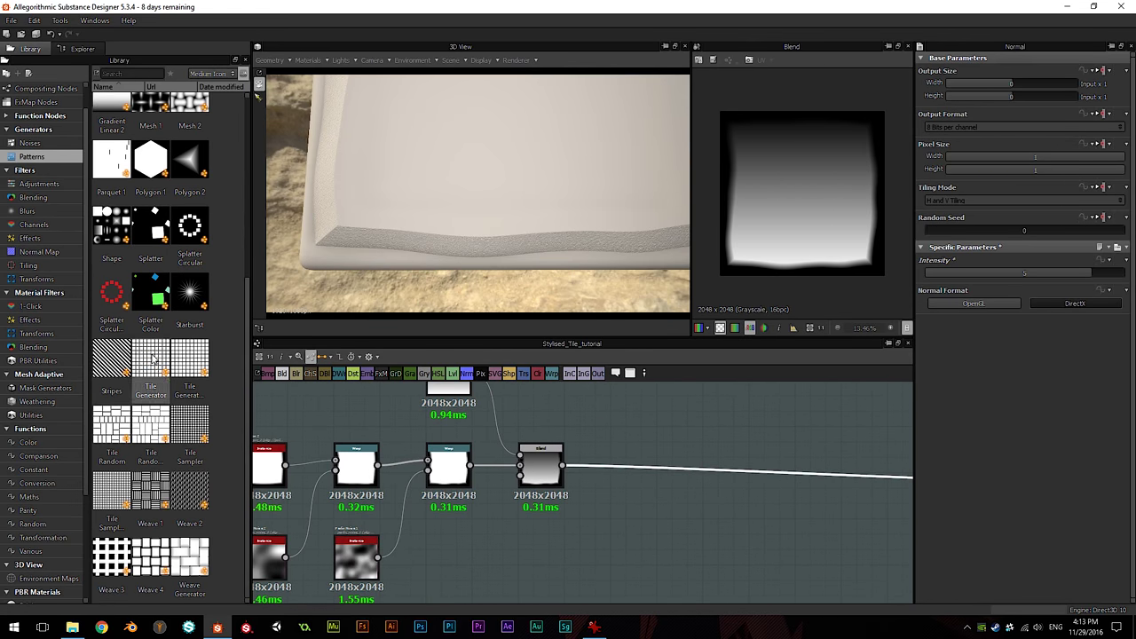
pyautogui.moveTo(684, 428); pyautogui.dragTo(686, 427)
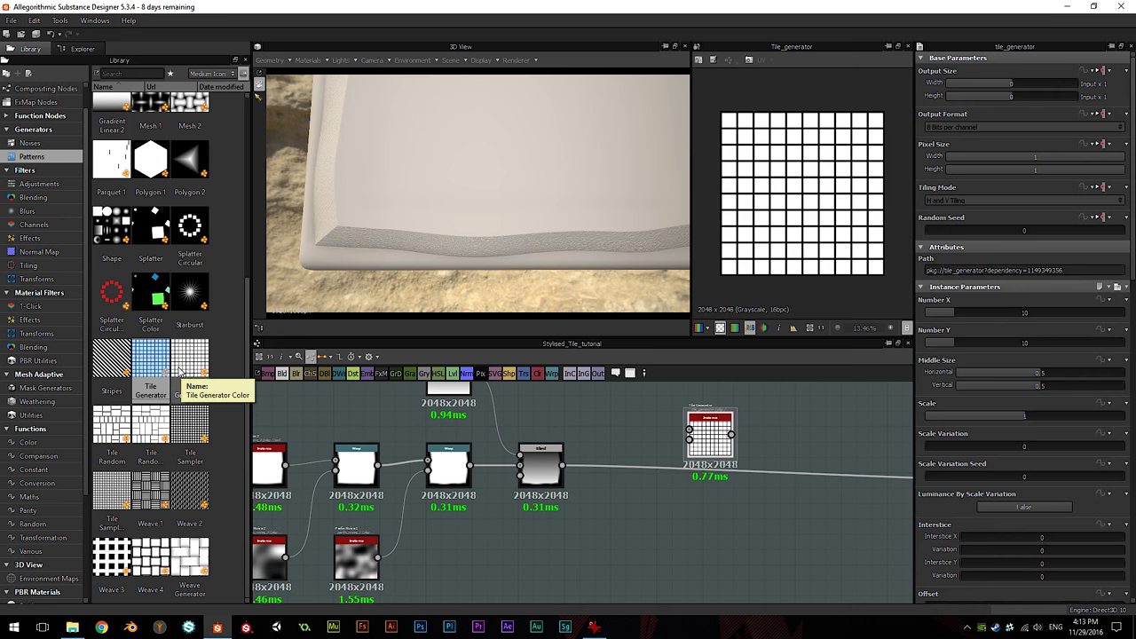
pyautogui.moveTo(701, 424); pyautogui.dragTo(639, 451)
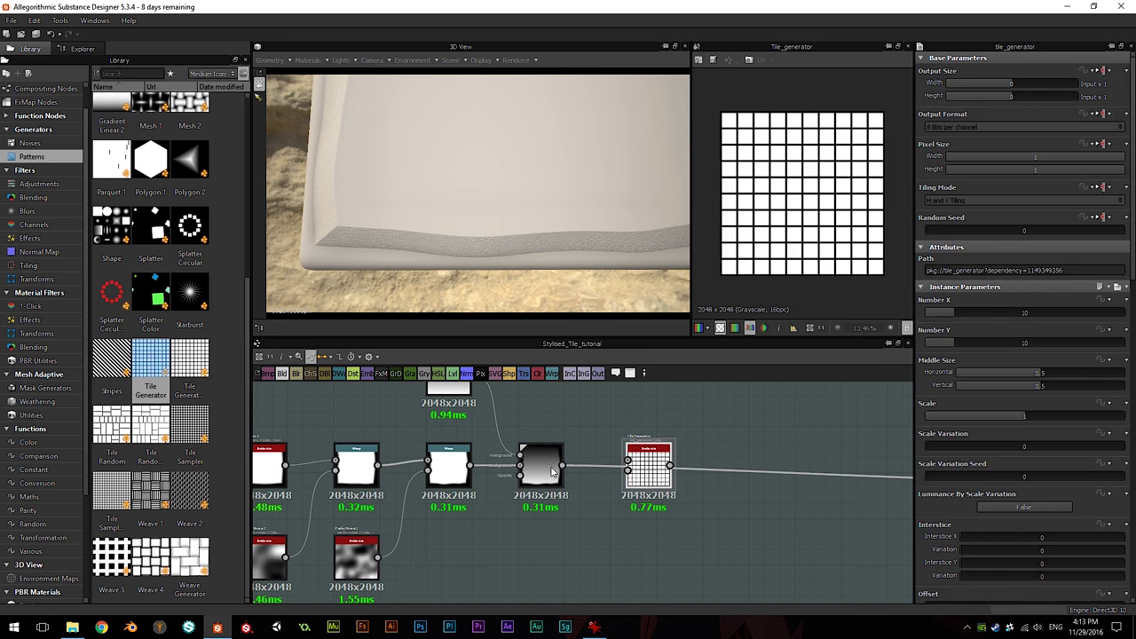
pyautogui.moveTo(563, 465); pyautogui.dragTo(632, 479)
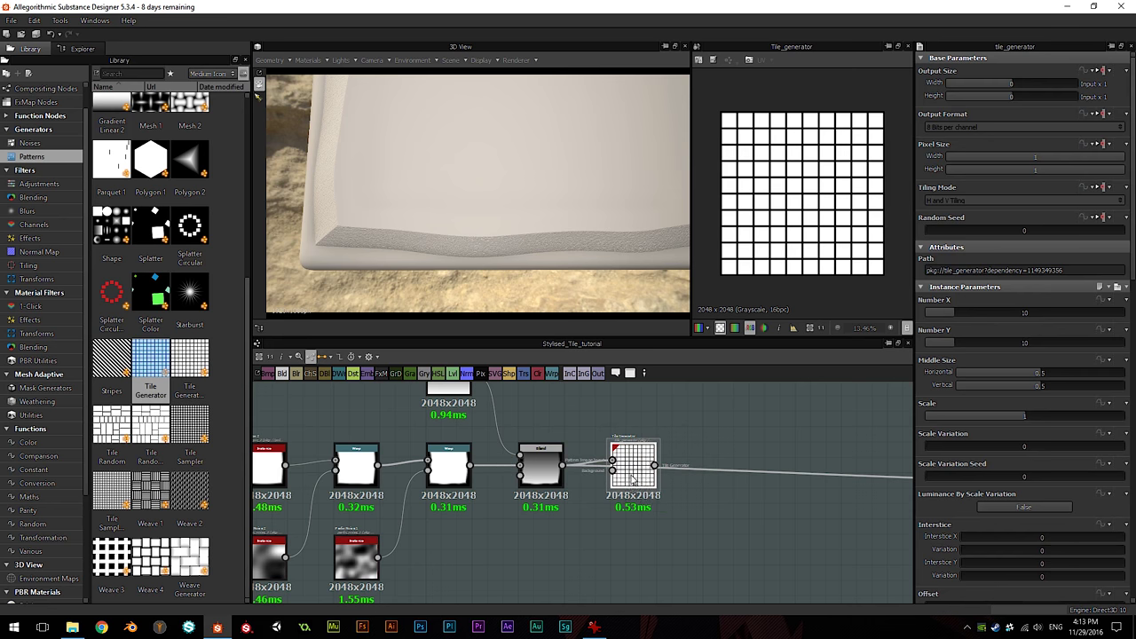
pyautogui.scroll(2, 583, 465)
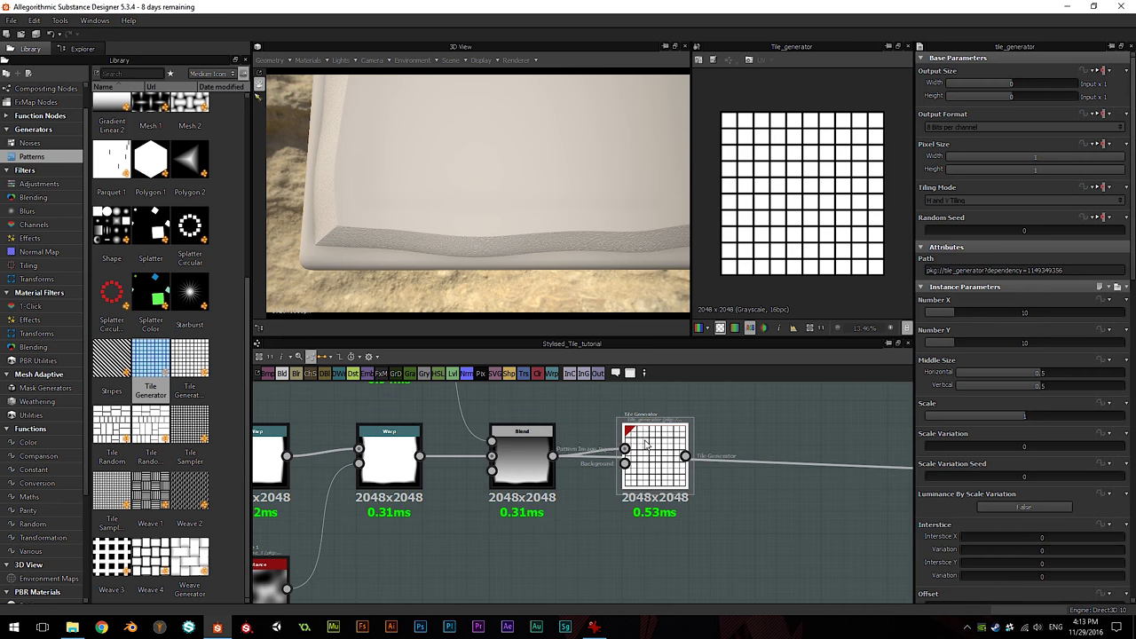
# Step: Set the Tile Generator's Pattern Type to Image Input and check the tiled pattern in the 2D preview
pyautogui.scroll(-10, 987, 425)
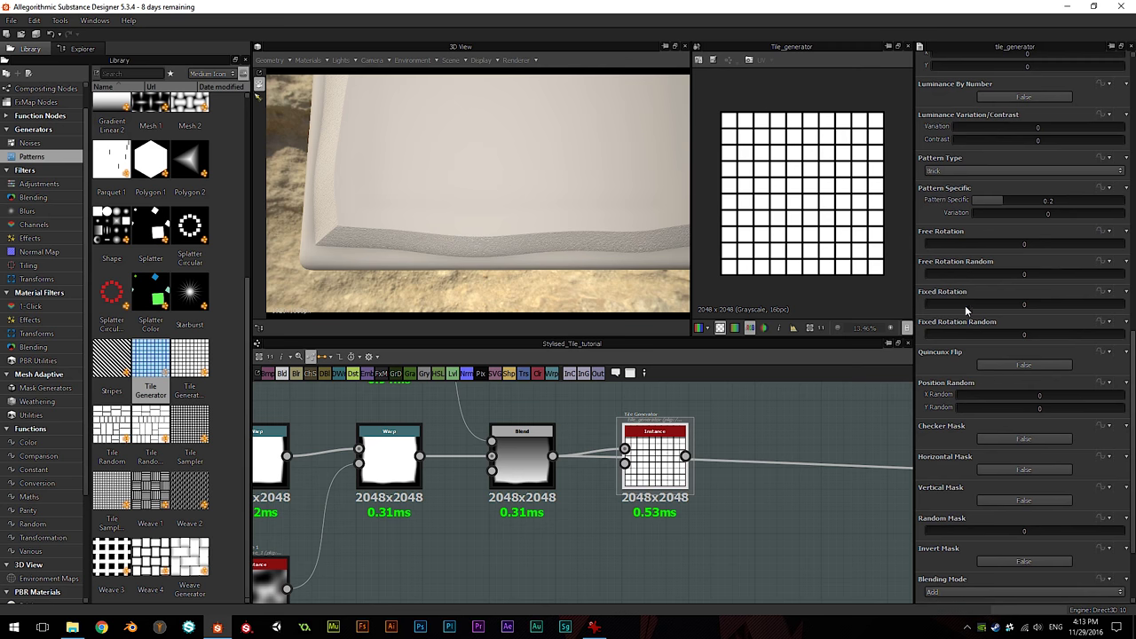
pyautogui.click(960, 170)
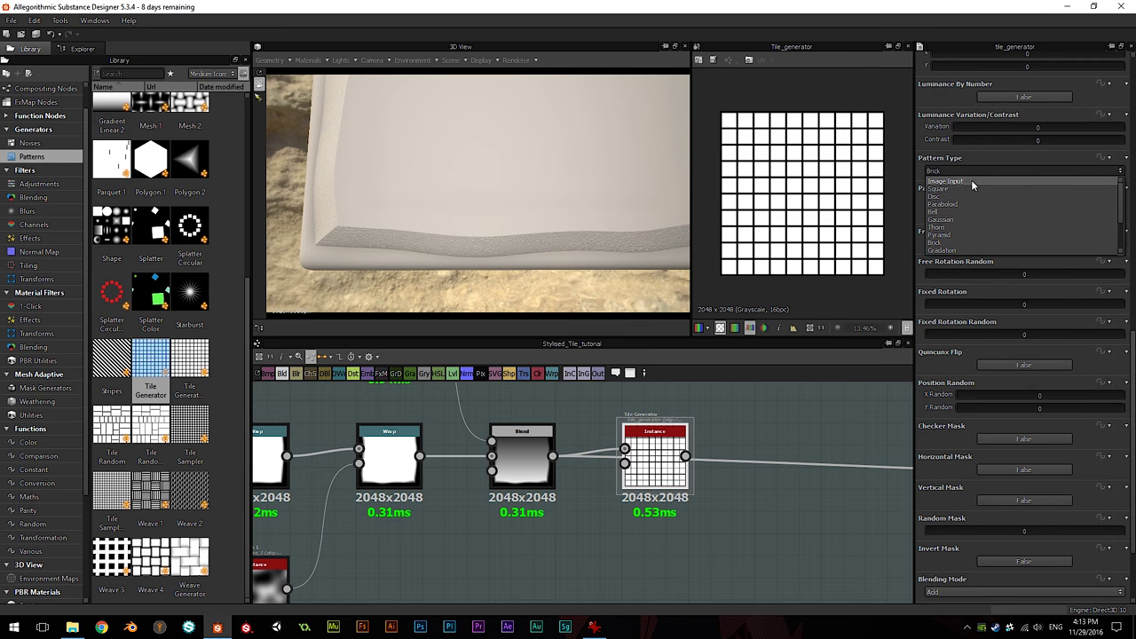
pyautogui.click(969, 181)
pyautogui.scroll(5, 786, 213)
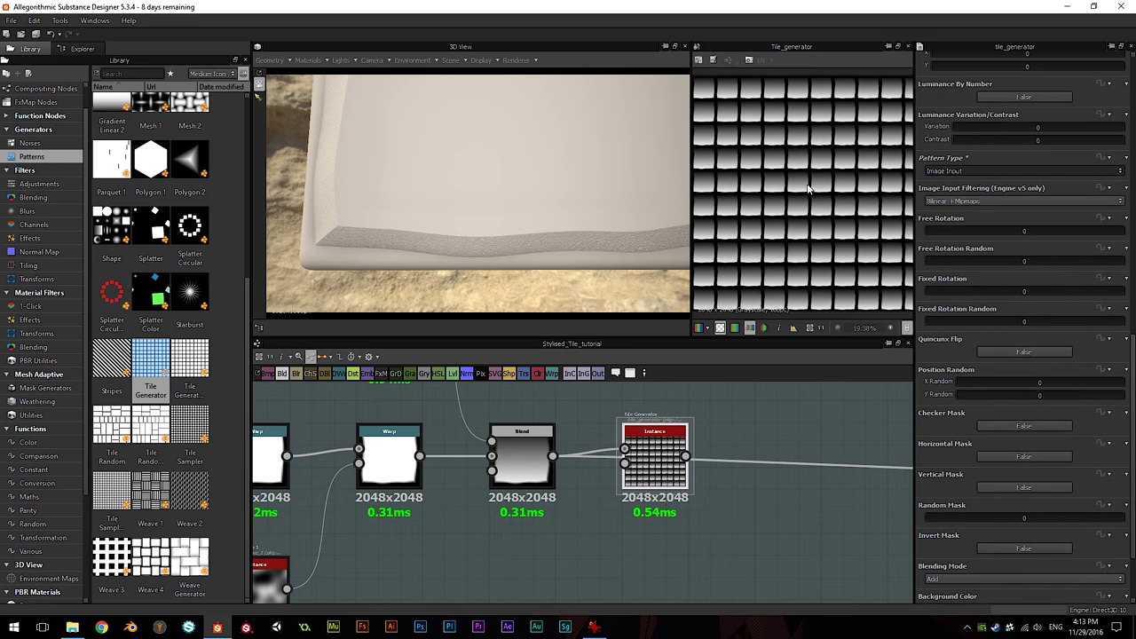
pyautogui.press('f')
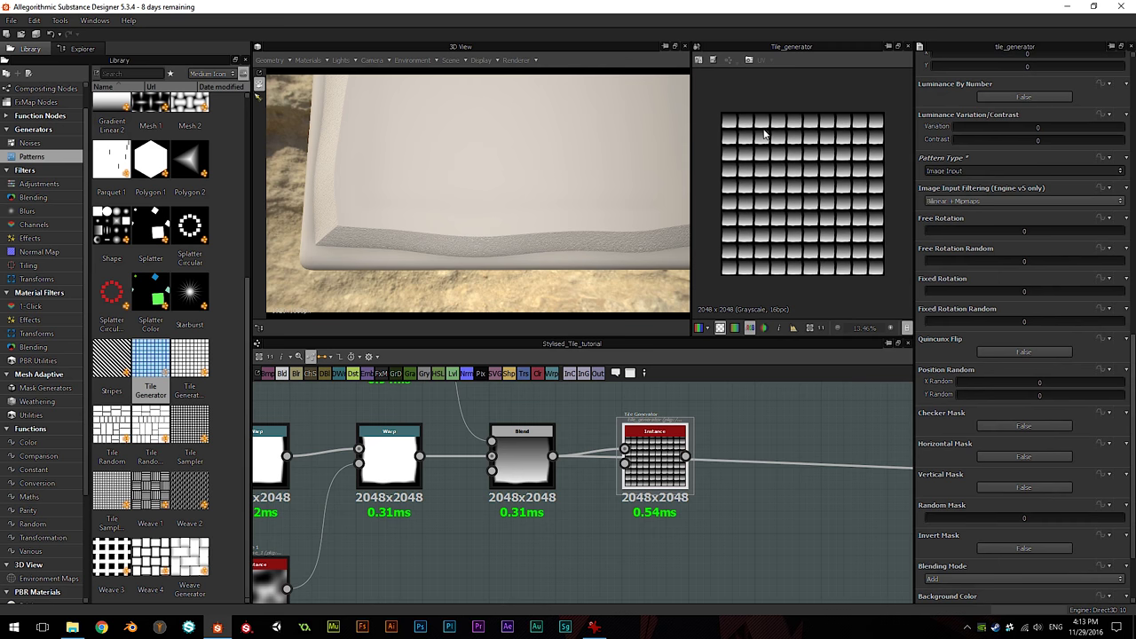
# Step: Set both Number X and Number Y of the Tile Generator to 4
pyautogui.scroll(10, 991, 456)
pyautogui.scroll(7, 997, 354)
pyautogui.click(1023, 310)
pyautogui.write('4')
pyautogui.press('Return')
pyautogui.doubleClick(1022, 341)
pyautogui.write('4')
pyautogui.press('Return')
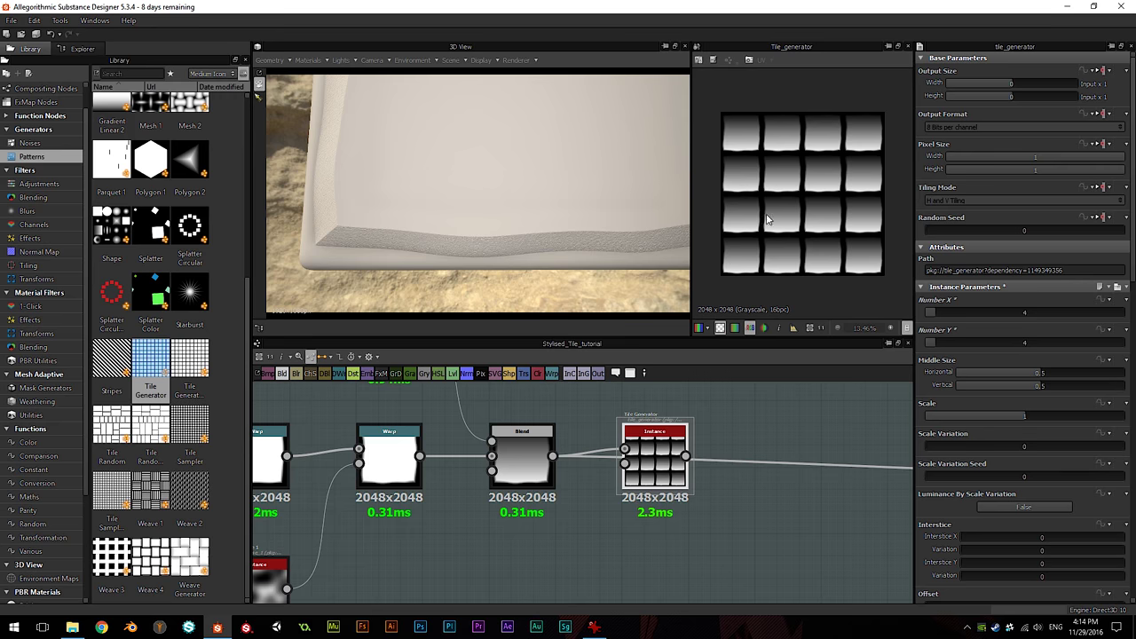
# Step: Check the blue roof tile reference image in IrfanView, return to Substance Designer and set the Tile Generator's Offset to 0.5
pyautogui.click(592, 628)
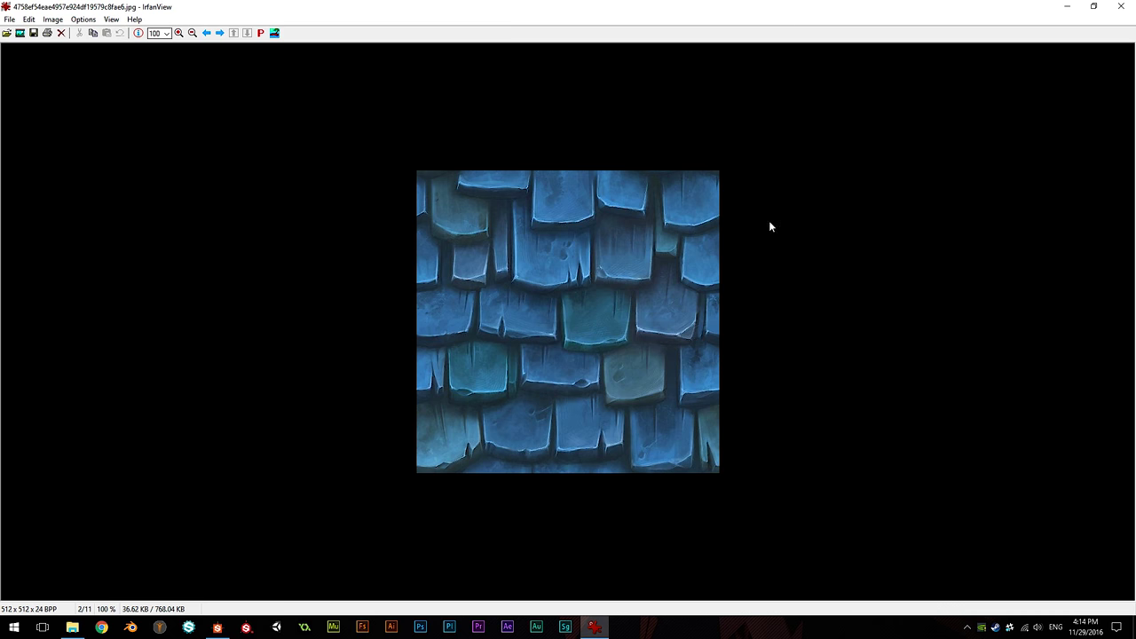
pyautogui.hotkey('alt', 'Tab')
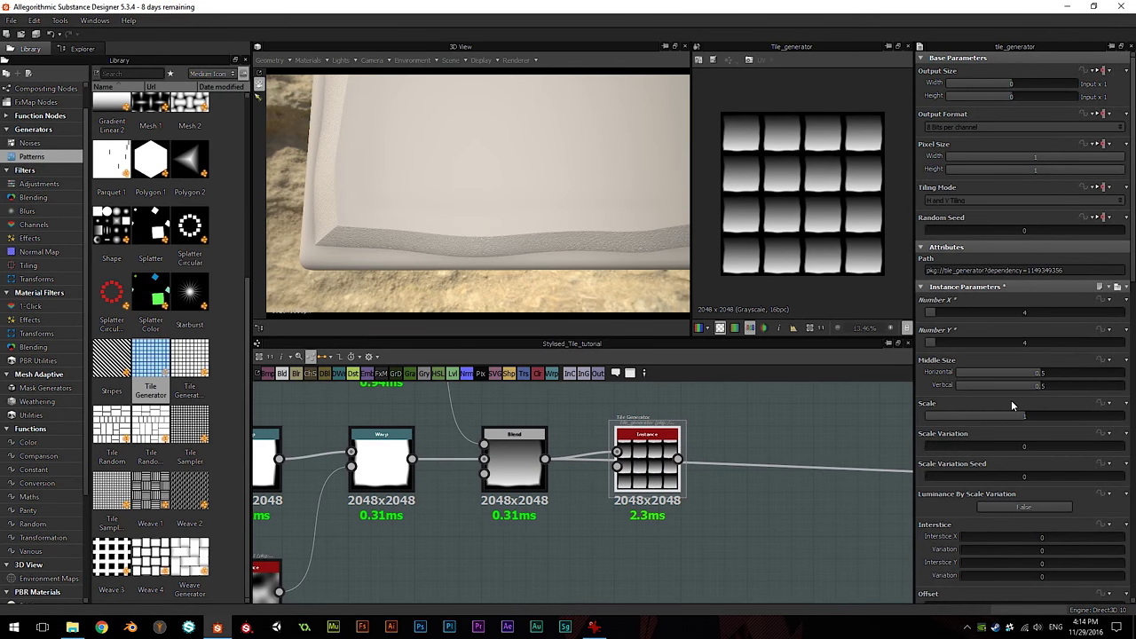
pyautogui.scroll(-8, 1010, 404)
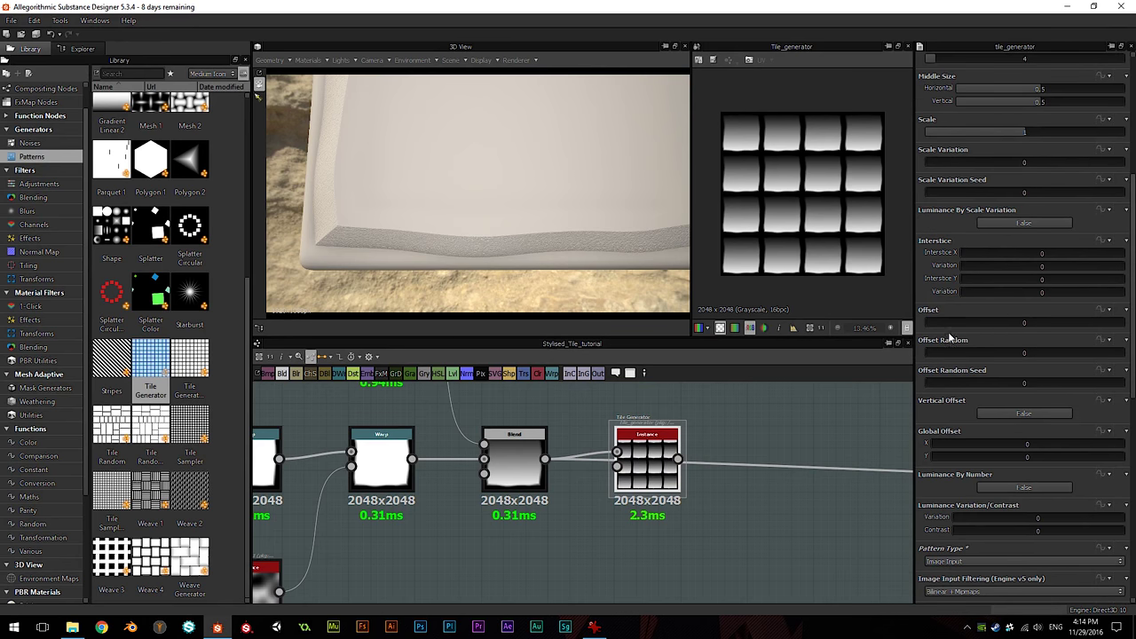
pyautogui.click(1015, 321)
pyautogui.write('0.5')
pyautogui.press('Return')
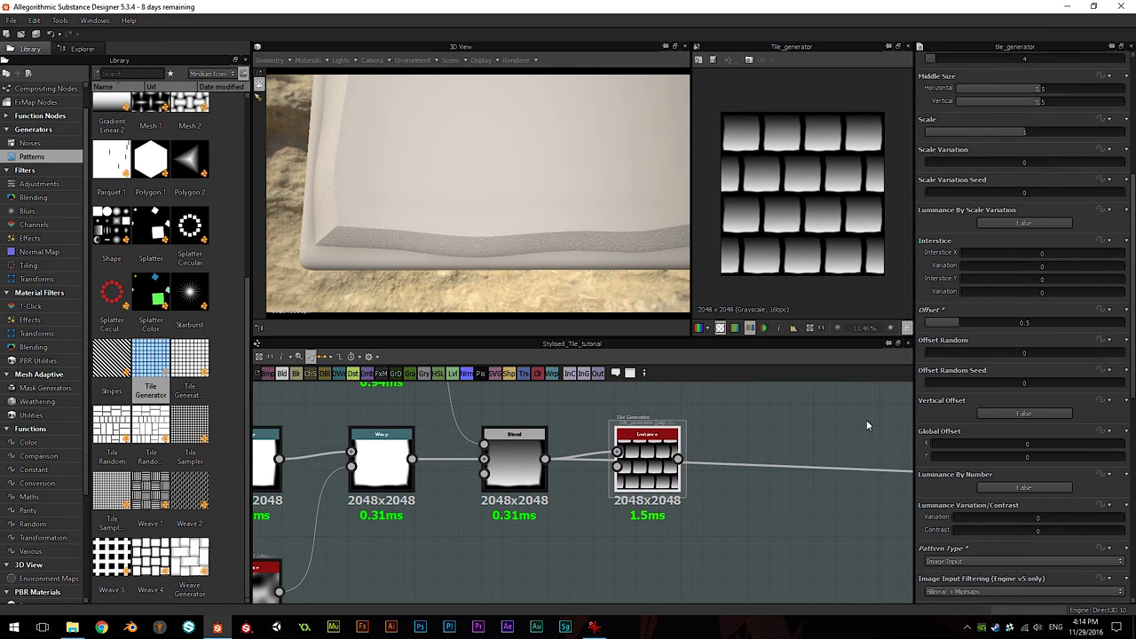
pyautogui.scroll(2, 812, 191)
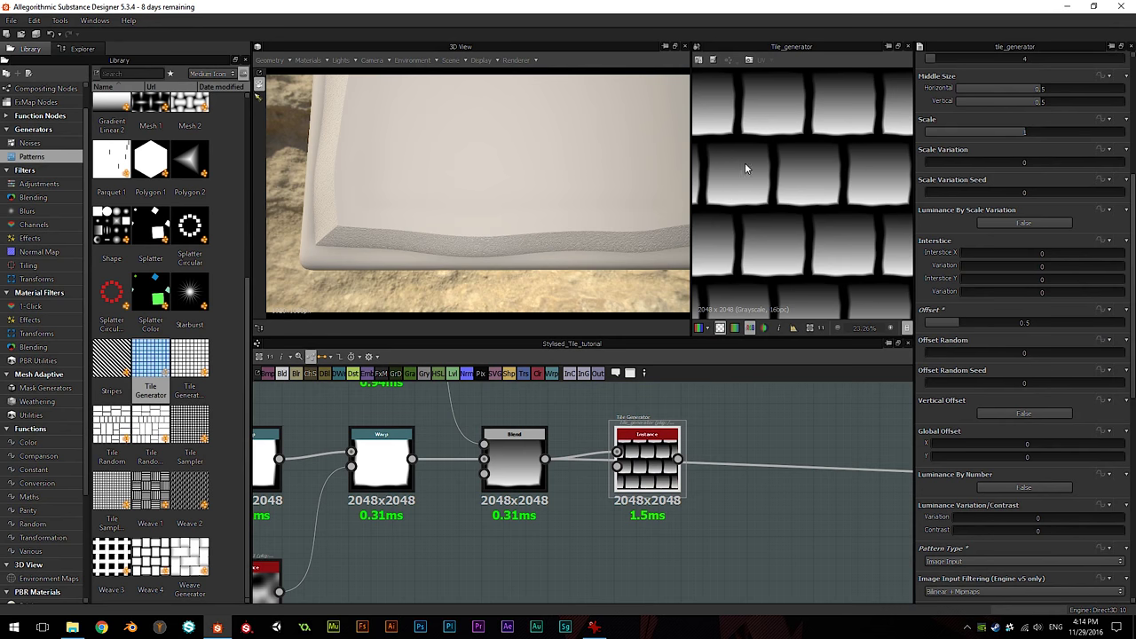
pyautogui.scroll(2, 983, 370)
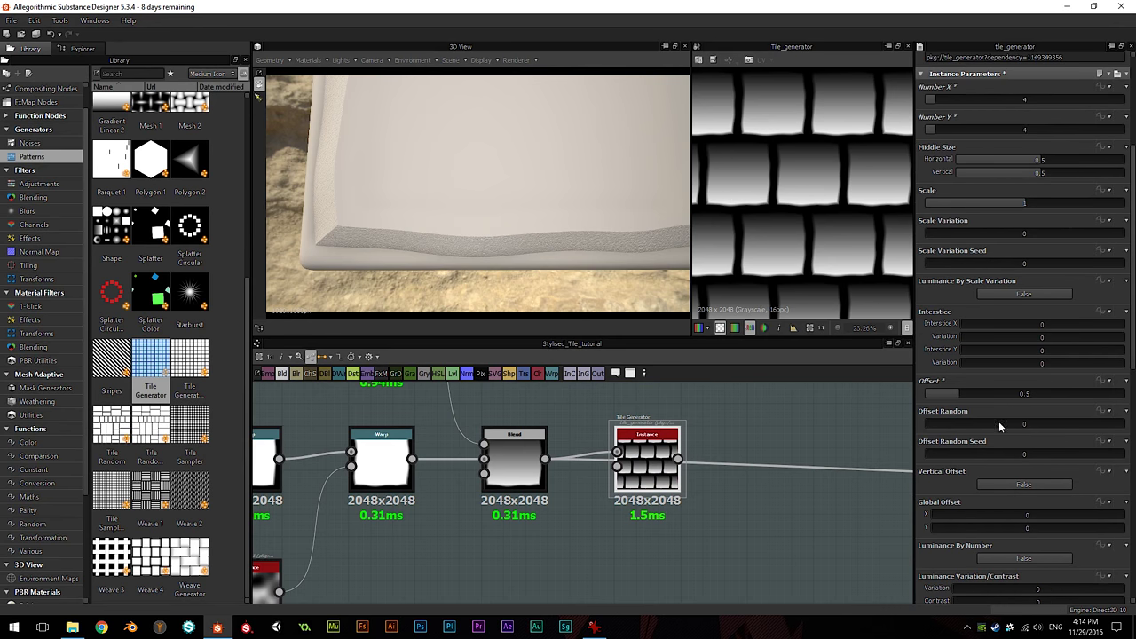
# Step: Set the Tile Generator's Offset to 0.55 and check the staggered rows in the 2D preview
pyautogui.moveTo(1019, 397); pyautogui.dragTo(1024, 397)
pyautogui.scroll(-1, 827, 213)
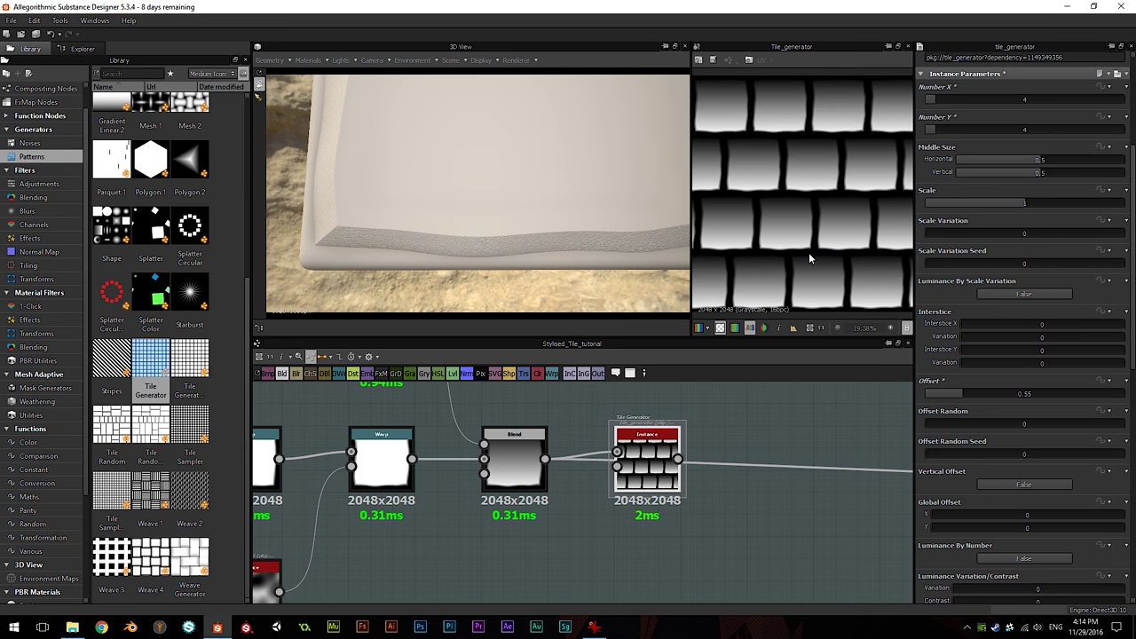
pyautogui.scroll(3, 1005, 505)
pyautogui.scroll(1, 994, 484)
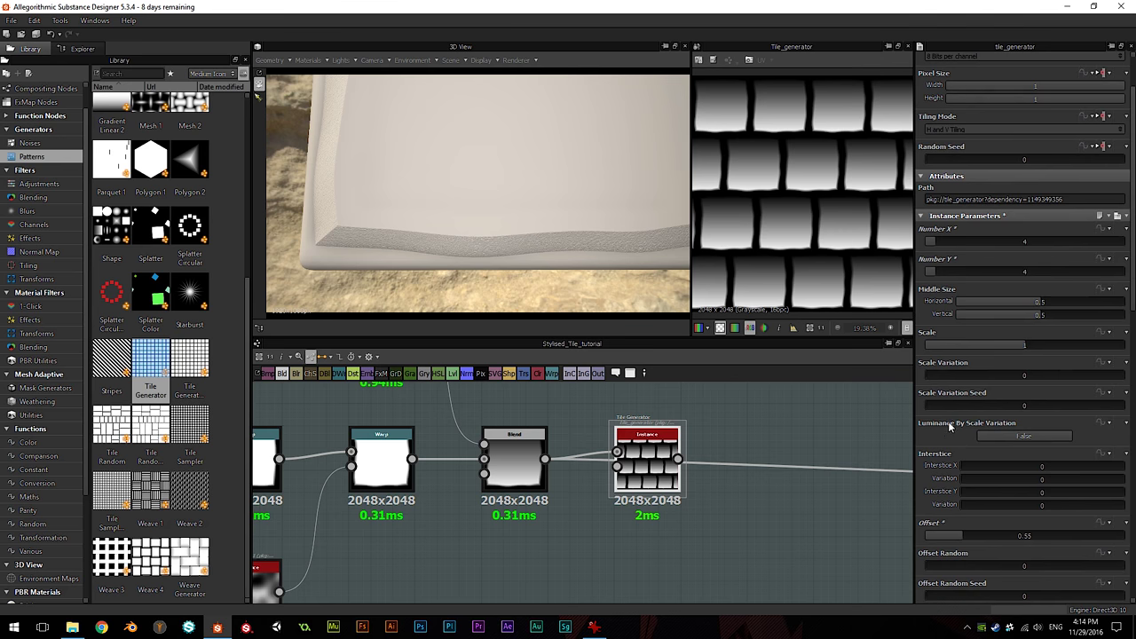
pyautogui.scroll(-3, 809, 201)
pyautogui.scroll(1, 810, 201)
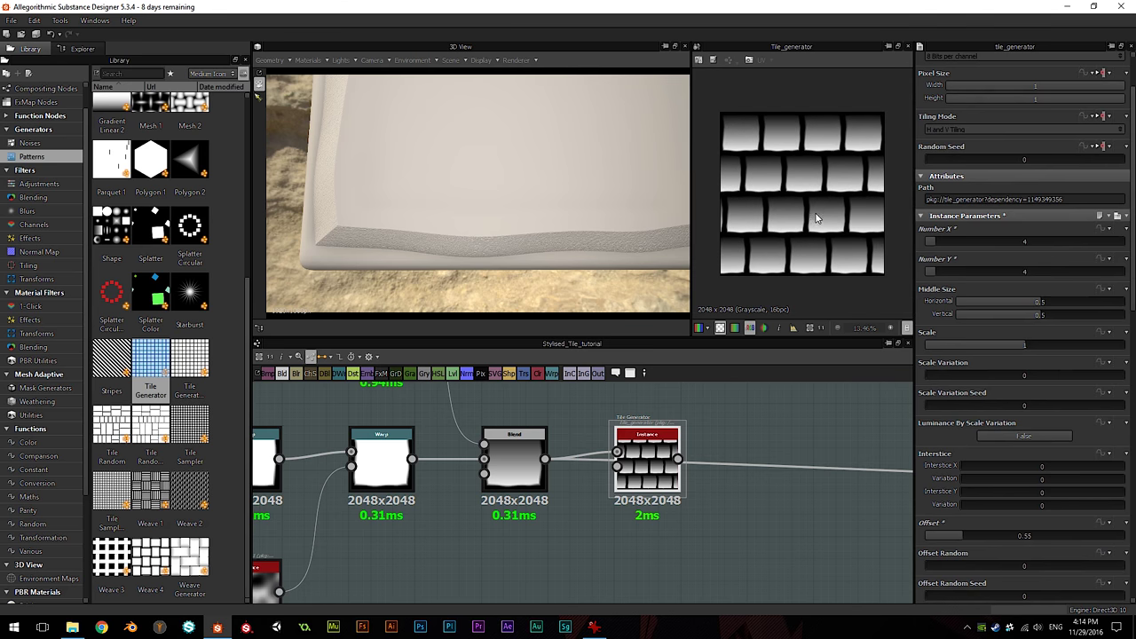
# Step: Set the Tile Generator's Scale Variation to 0.1
pyautogui.scroll(-4, 1028, 376)
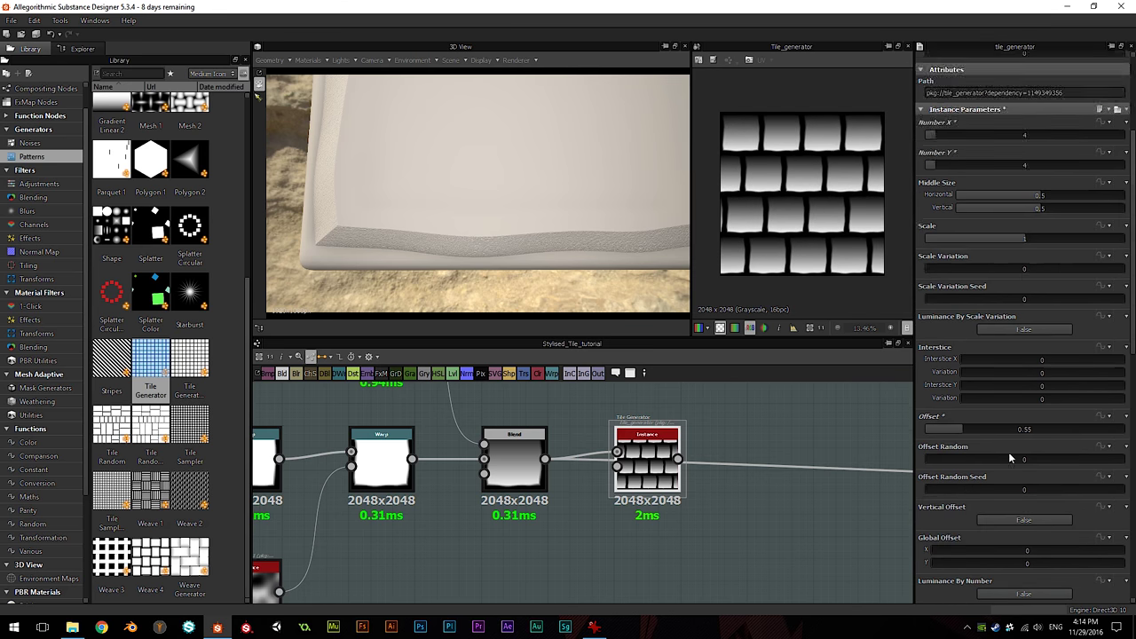
pyautogui.click(1023, 233)
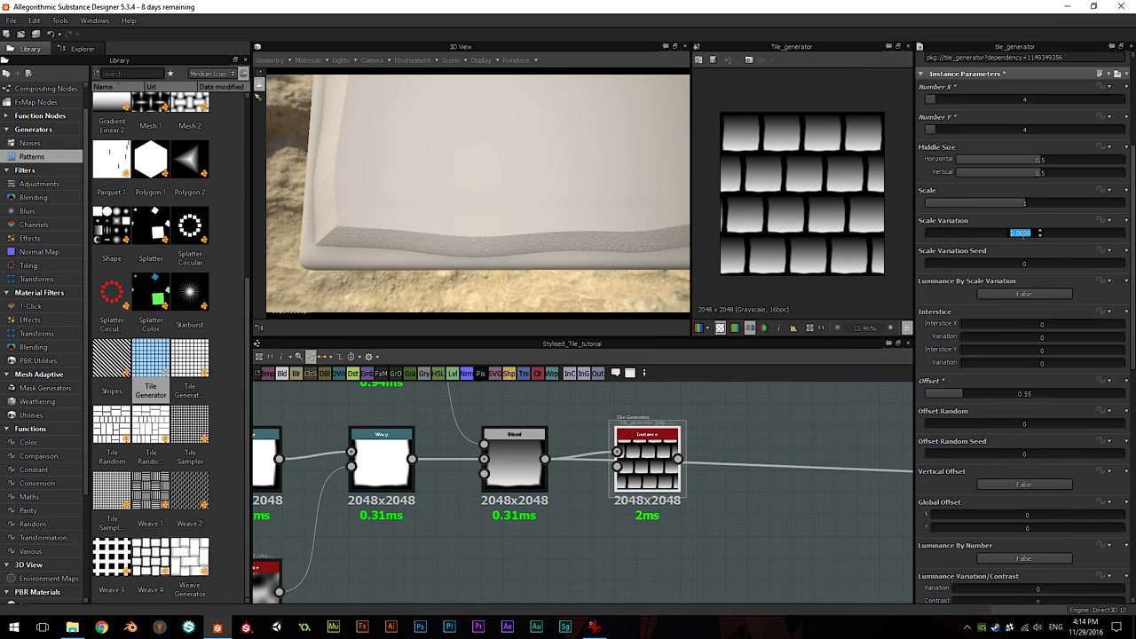
pyautogui.moveTo(1023, 237); pyautogui.dragTo(949, 234)
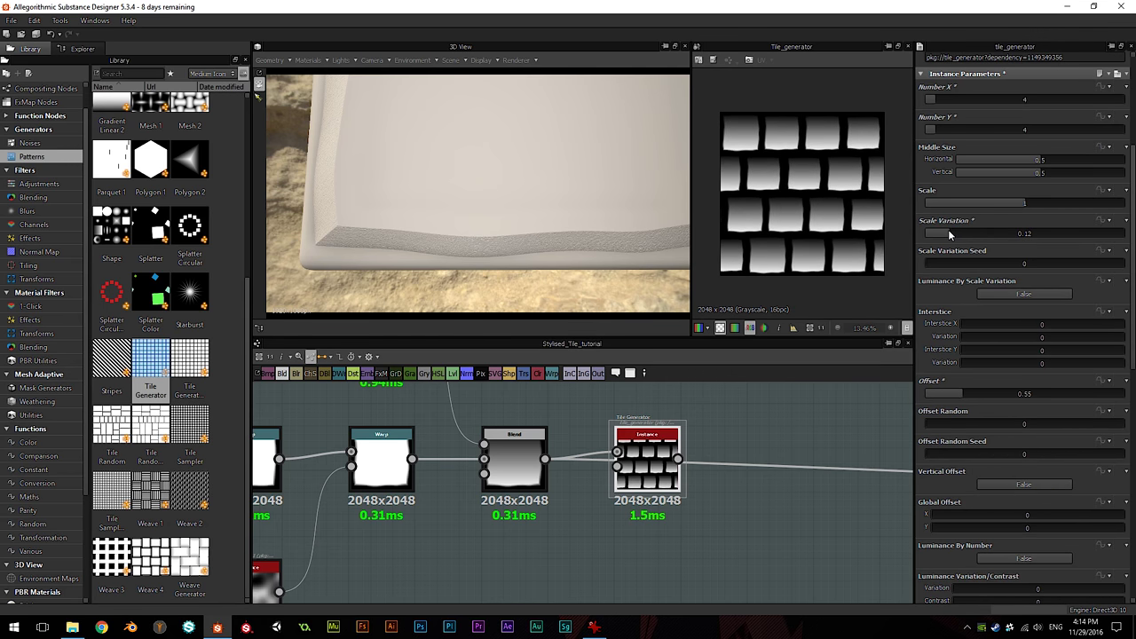
# Step: Set the Tile Generator's Scale to 1.25 and examine the overlapping tiles in the 2D preview
pyautogui.doubleClick(1025, 203)
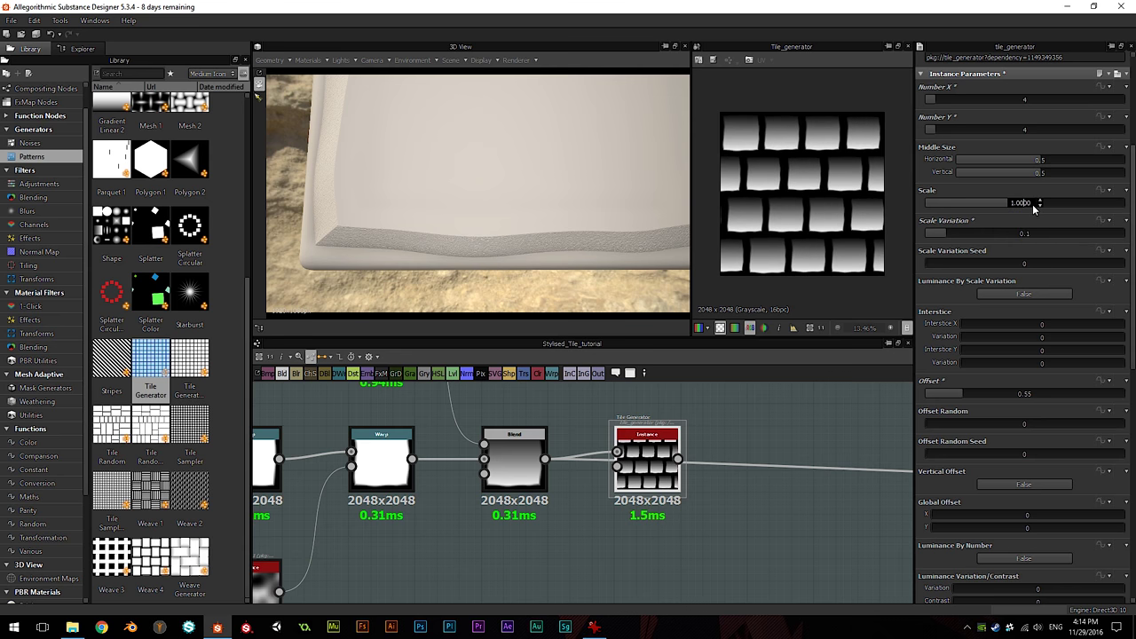
pyautogui.write('1.25')
pyautogui.press('Return')
pyautogui.scroll(2, 858, 200)
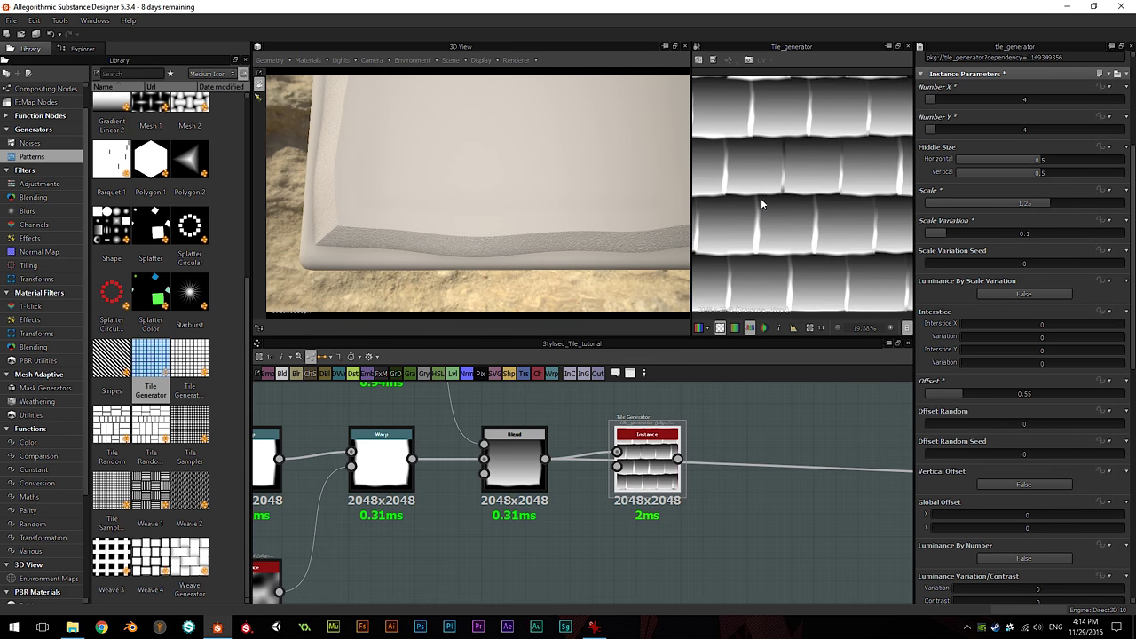
pyautogui.scroll(2, 771, 140)
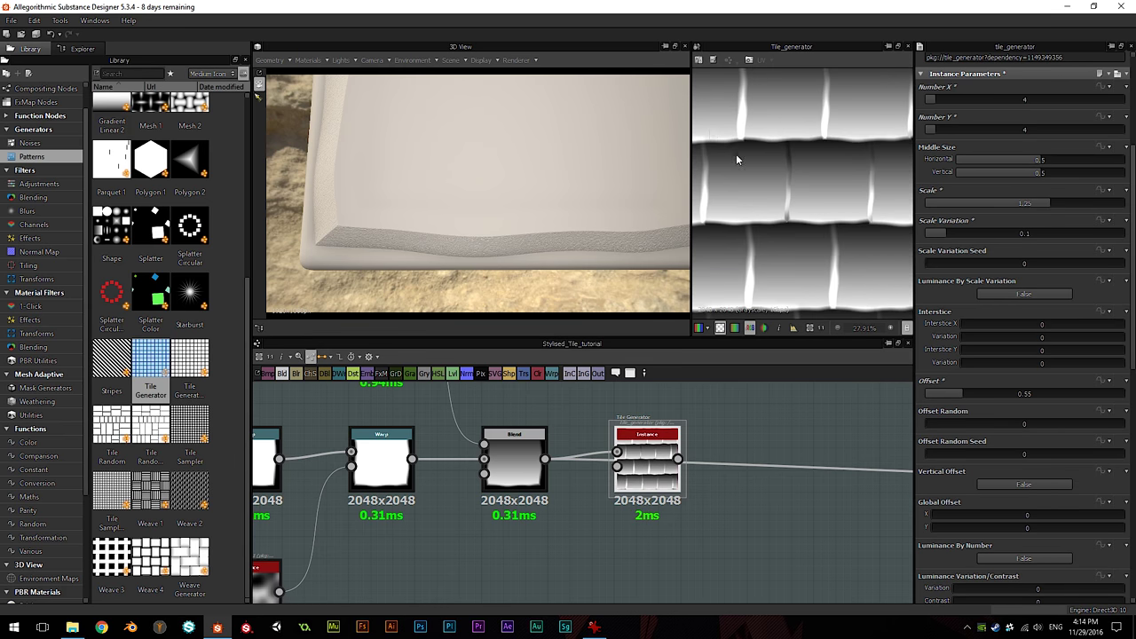
pyautogui.scroll(-1, 735, 159)
pyautogui.moveTo(1039, 206); pyautogui.dragTo(1050, 205)
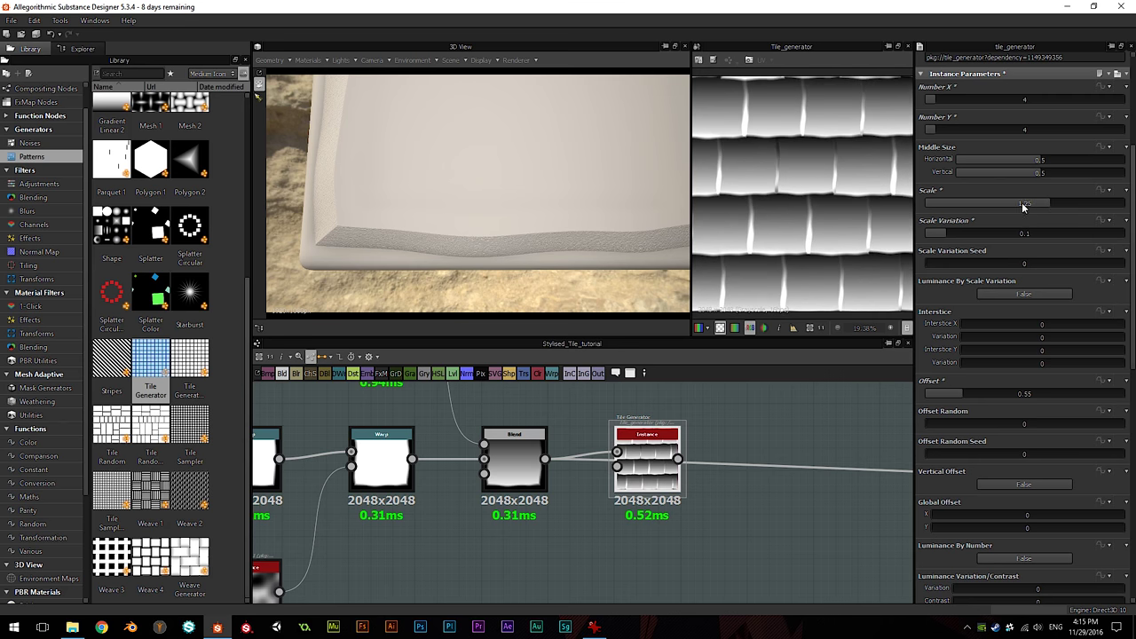
pyautogui.scroll(1, 817, 168)
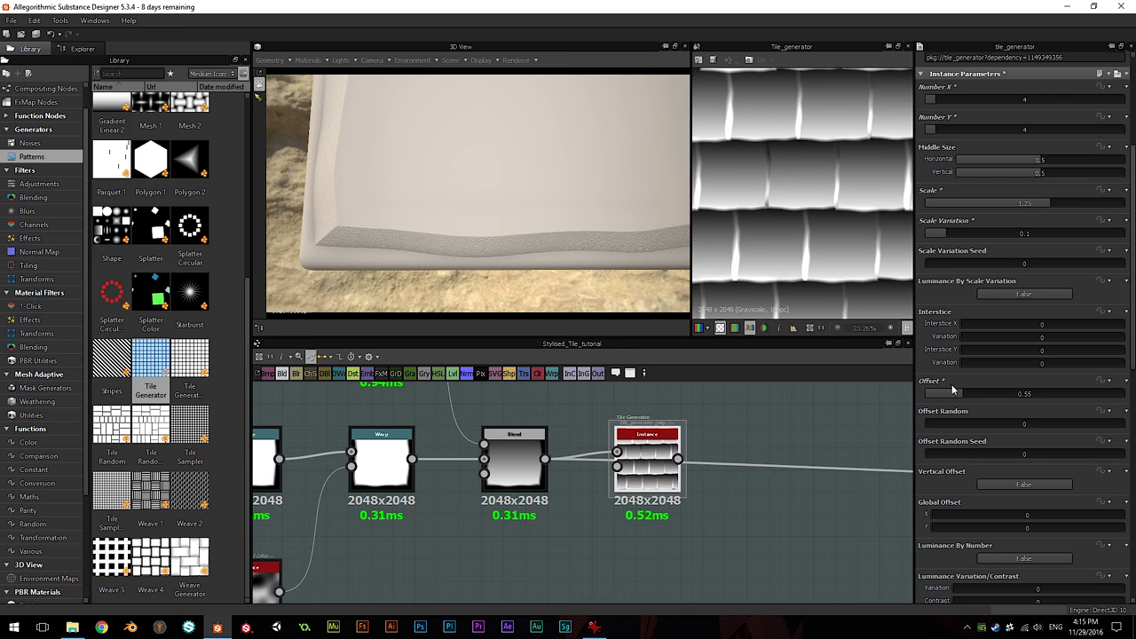
# Step: Set the Tile Generator's Blending Mode to Max and inspect the tile overlaps in the 2D preview
pyautogui.scroll(-10, 976, 417)
pyautogui.click(950, 482)
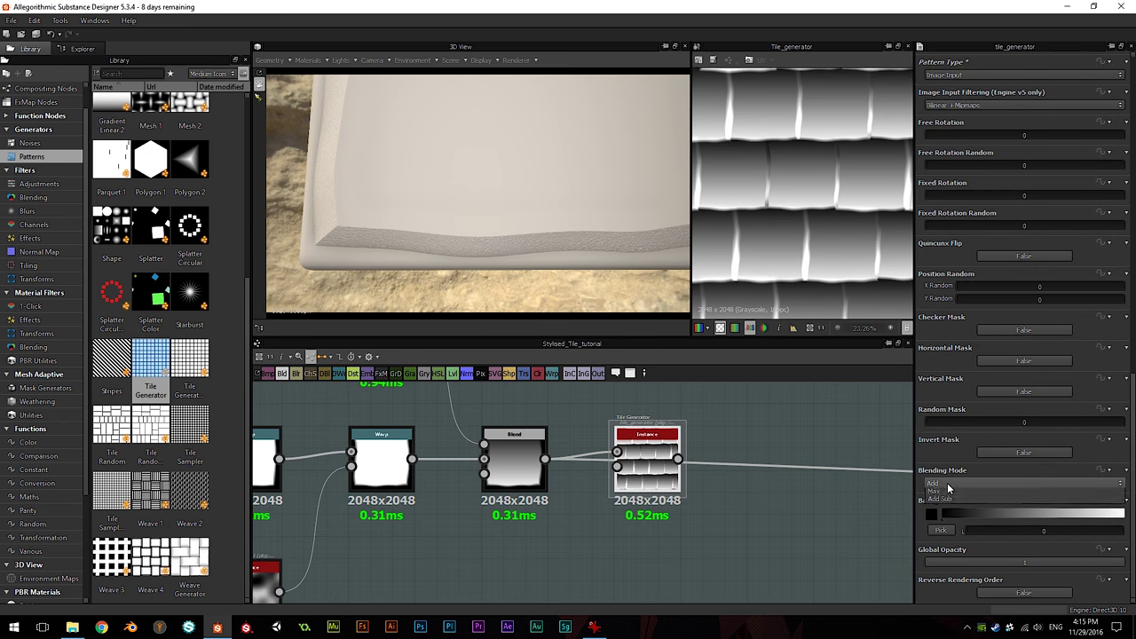
pyautogui.click(962, 502)
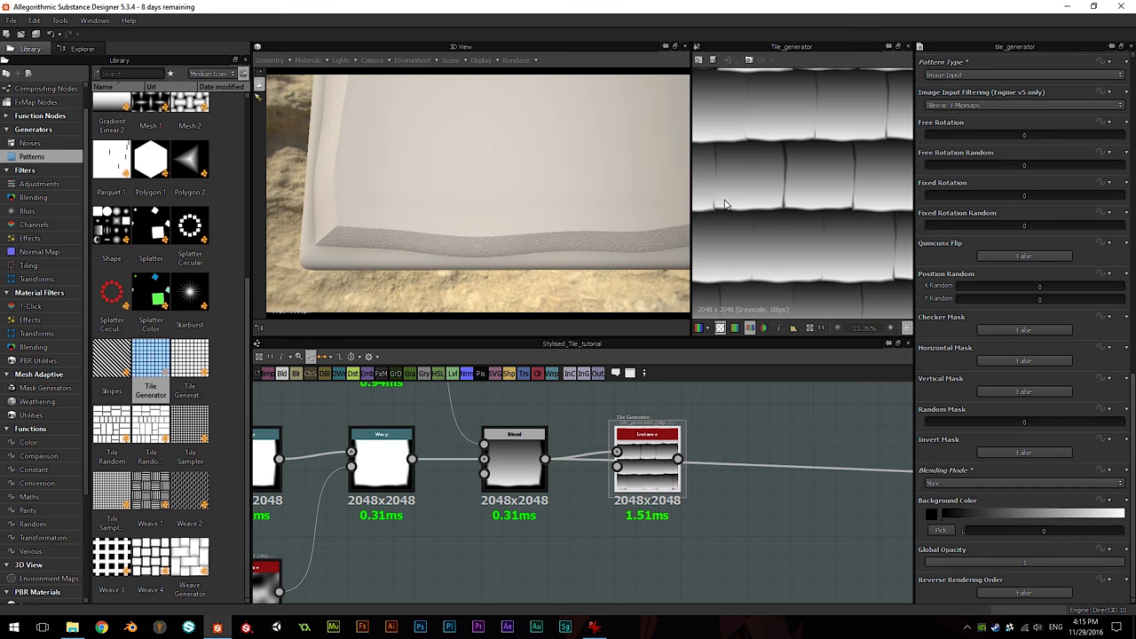
pyautogui.scroll(-4, 814, 190)
pyautogui.scroll(2, 802, 248)
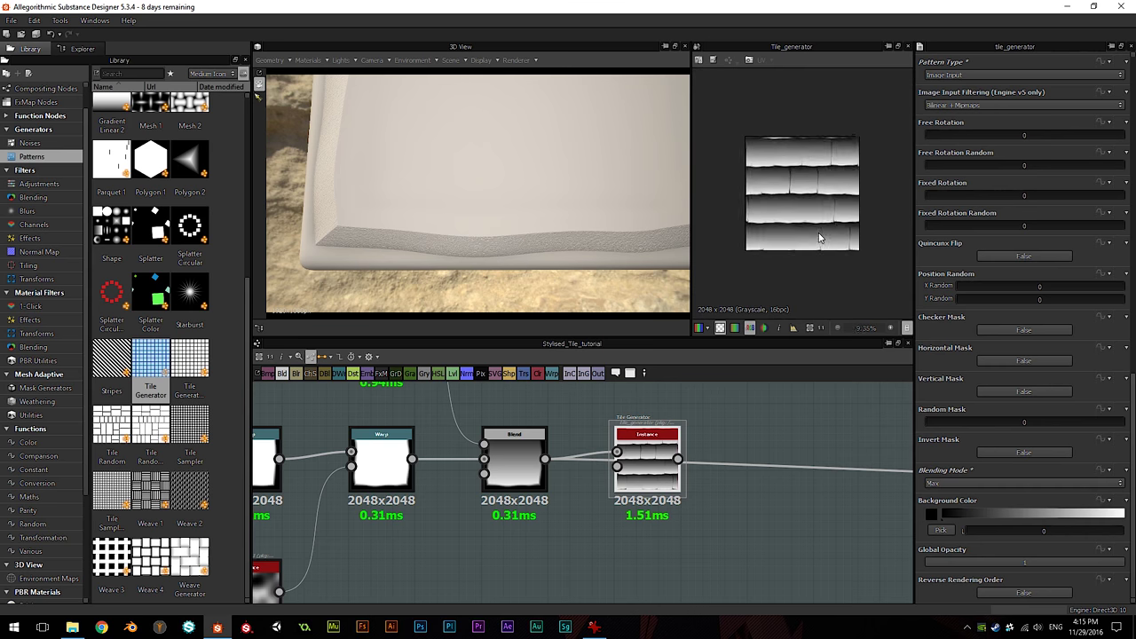
pyautogui.scroll(3, 763, 203)
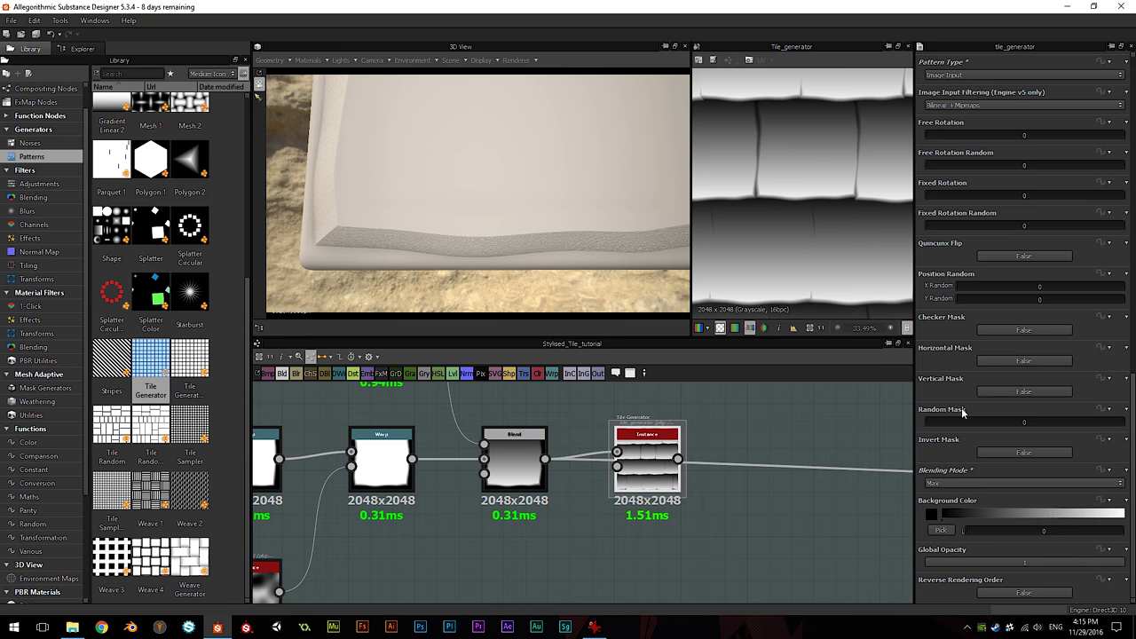
# Step: Set the Tile Generator's Free Rotation Random to 7.5 and check the rotated tiles in the 2D preview
pyautogui.scroll(3, 963, 412)
pyautogui.scroll(-1, 827, 198)
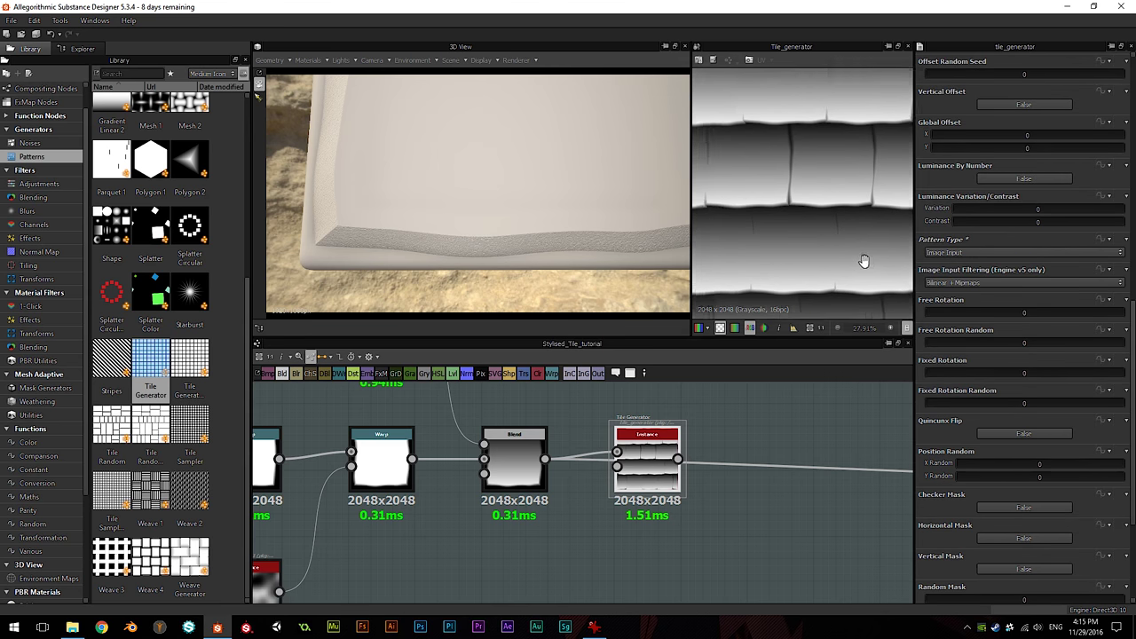
pyautogui.click(931, 342)
pyautogui.moveTo(933, 342); pyautogui.dragTo(929, 342)
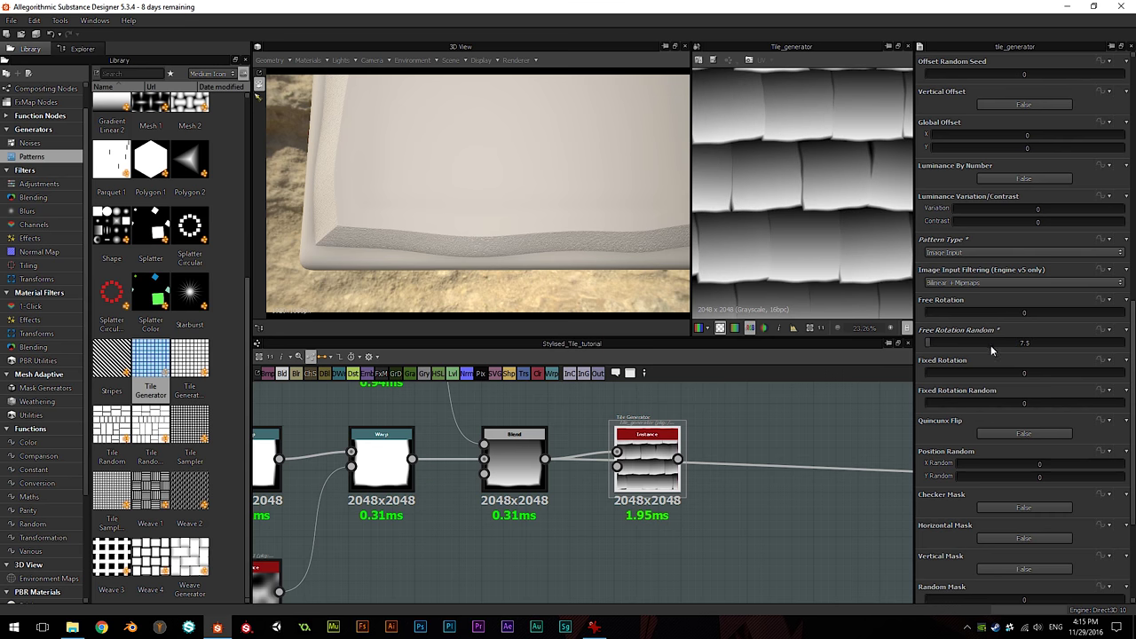
pyautogui.scroll(-3, 821, 235)
pyautogui.scroll(2, 809, 206)
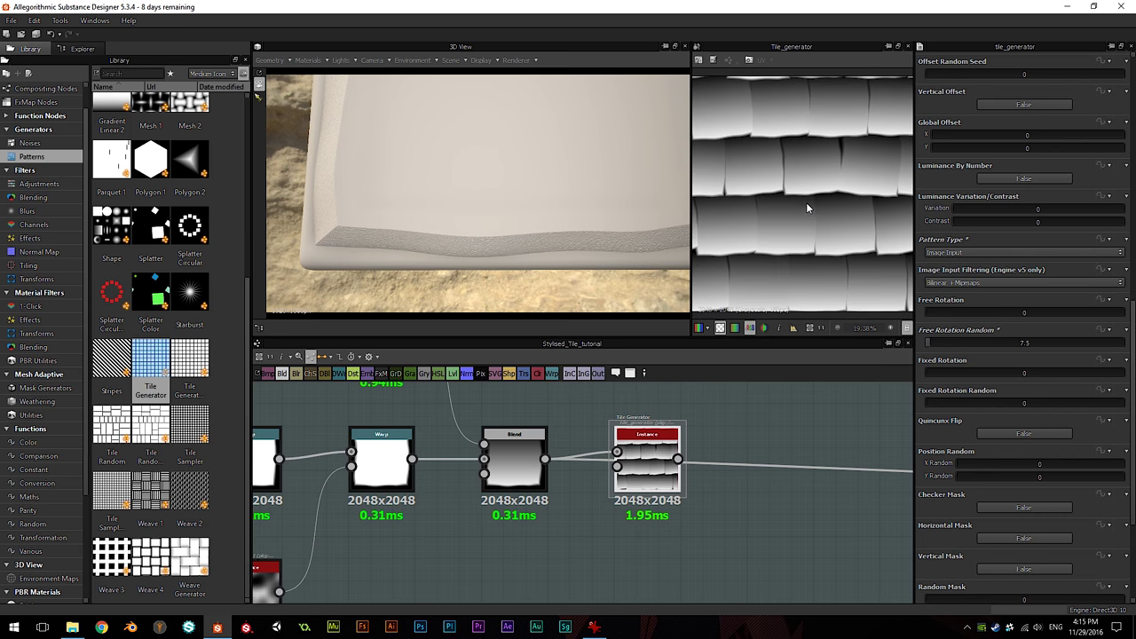
pyautogui.scroll(-2, 819, 204)
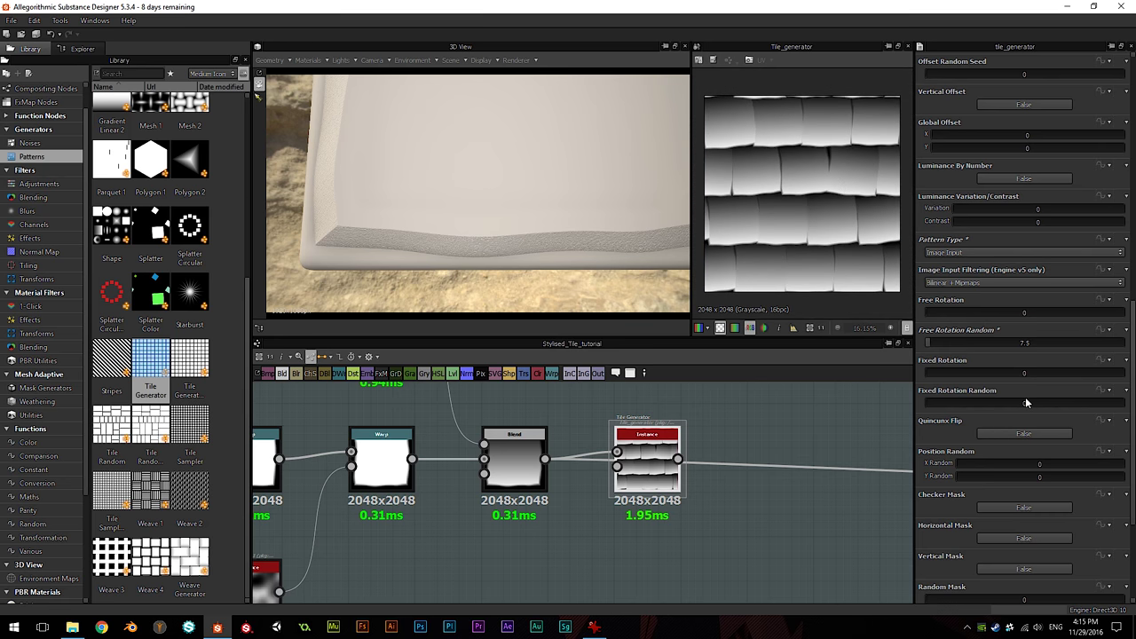
# Step: Set the Variation under the Tile Generator's Luminance Variation/Contrast to 0.5
pyautogui.scroll(-2, 1027, 403)
pyautogui.scroll(3, 966, 465)
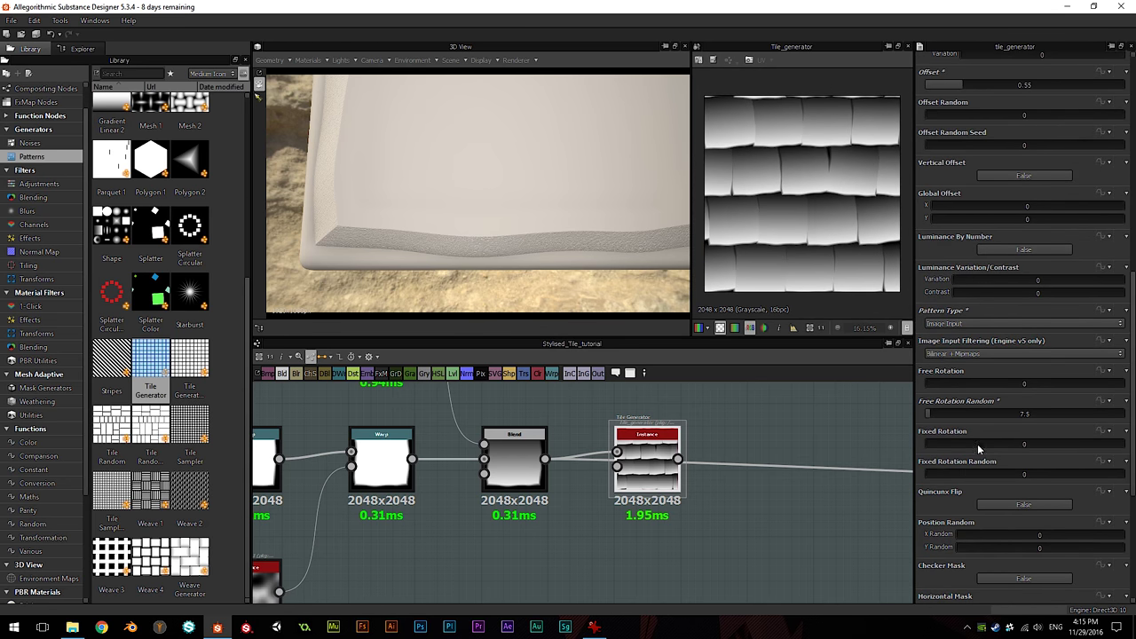
pyautogui.write('0.5')
pyautogui.press('Return')
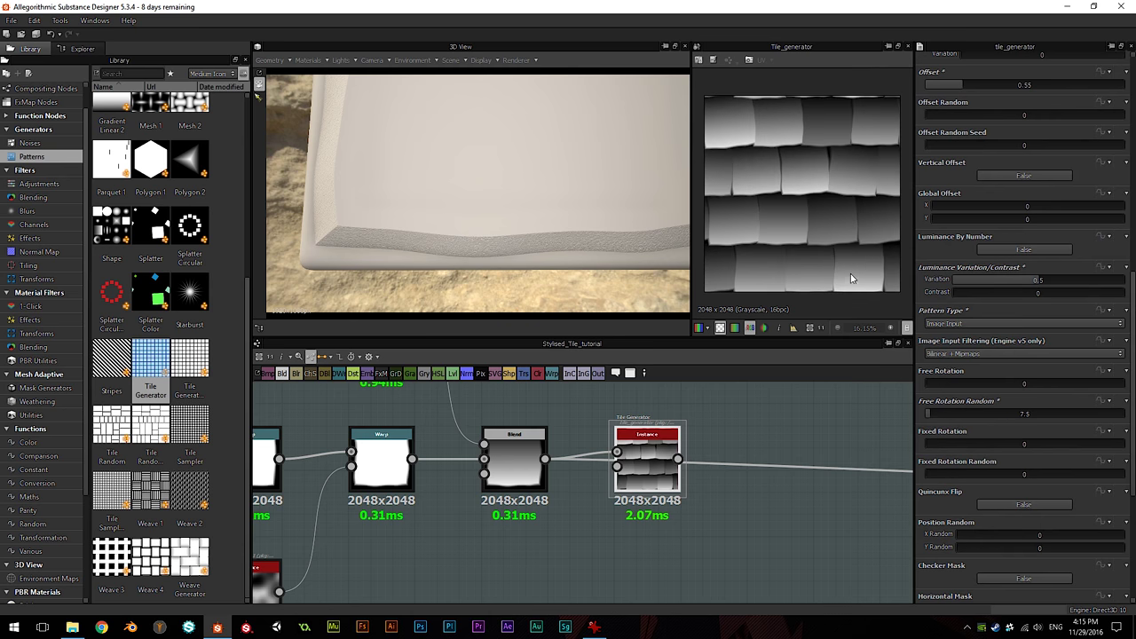
# Step: Connect the Tile Generator output to the Normal node's input and examine the tiled surface on the cube in the 3D view
pyautogui.scroll(-4, 718, 503)
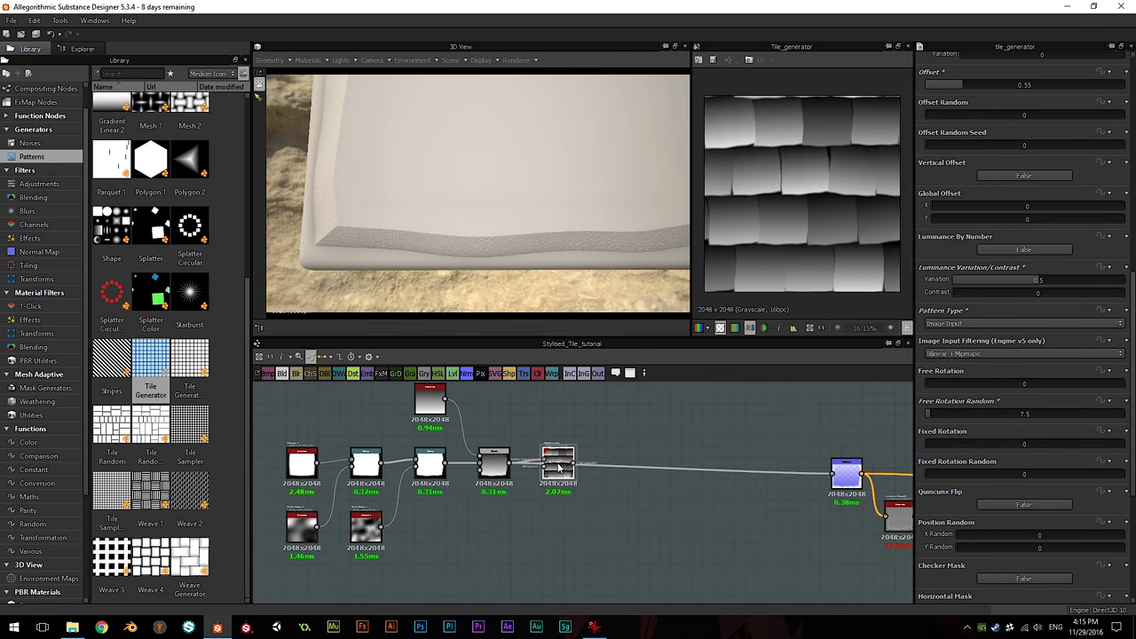
pyautogui.moveTo(835, 482); pyautogui.dragTo(832, 474)
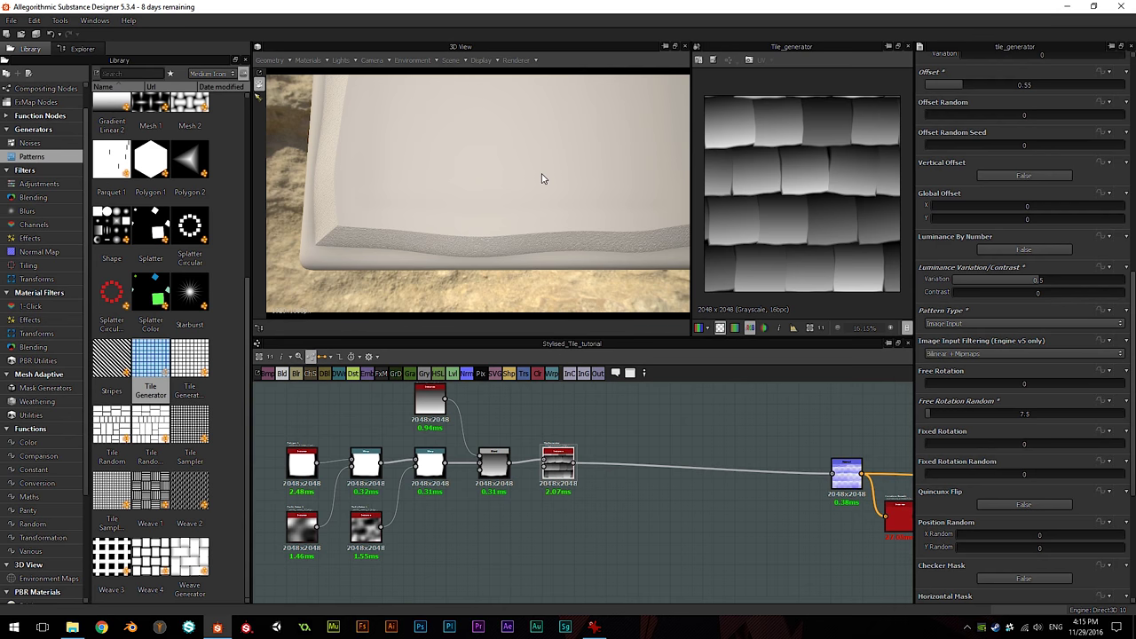
pyautogui.scroll(-3, 528, 116)
pyautogui.moveTo(528, 116); pyautogui.dragTo(540, 203)
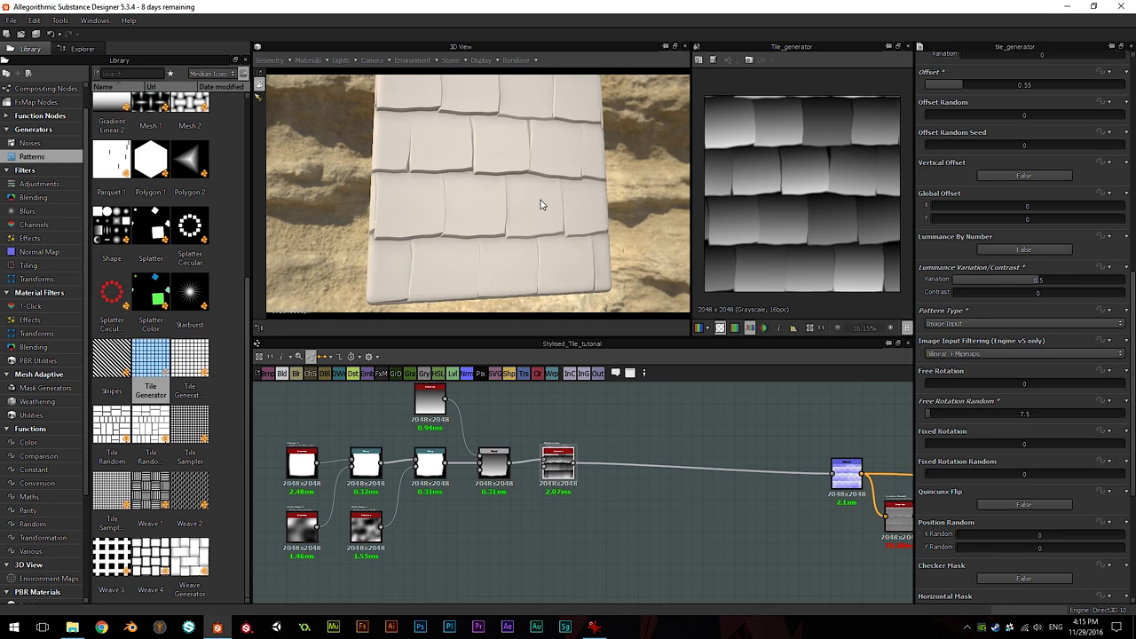
pyautogui.moveTo(598, 174); pyautogui.dragTo(525, 198)
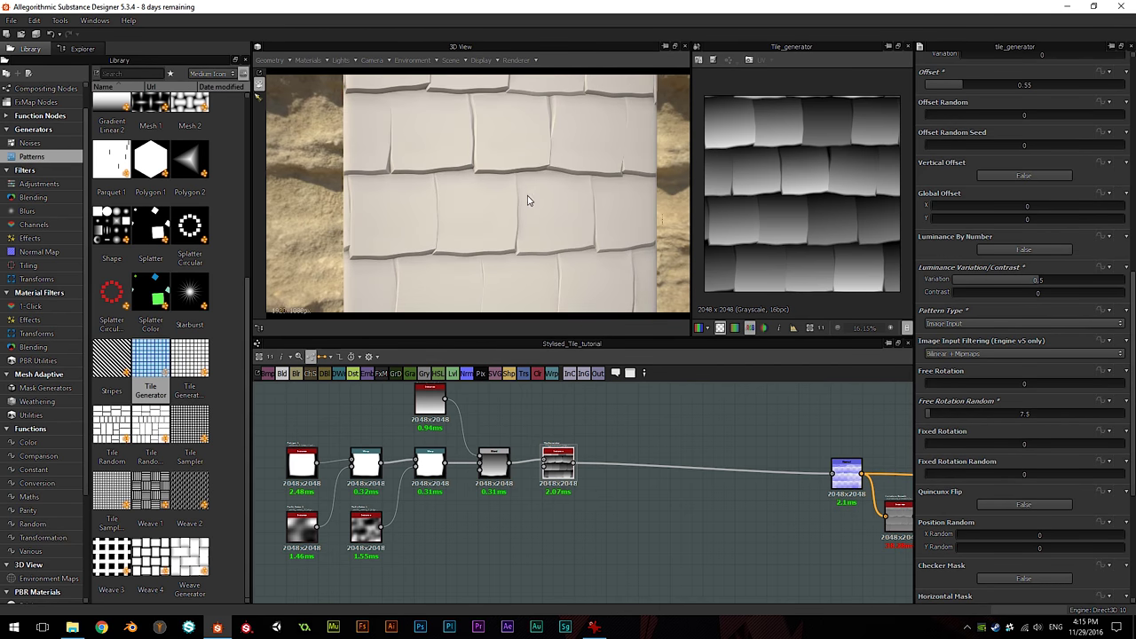
pyautogui.moveTo(552, 149); pyautogui.dragTo(585, 190)
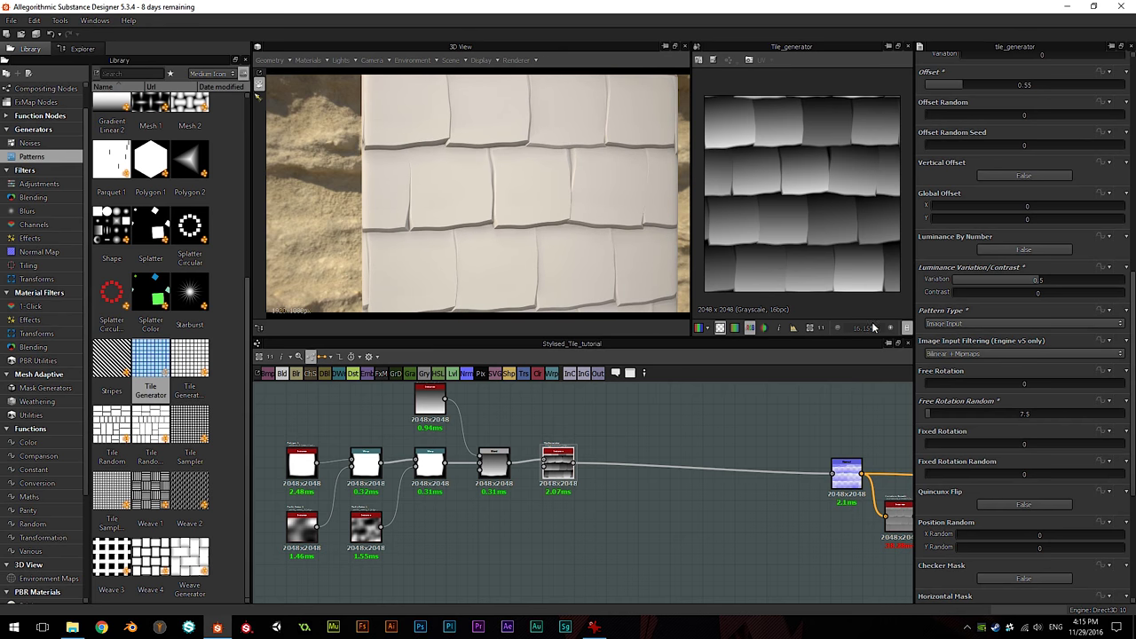
# Step: Set both X Random and Y Random of the Tile Generator's Position Random to 0.1 and check the tiles in 3D
pyautogui.scroll(2, 995, 450)
pyautogui.scroll(-3, 982, 554)
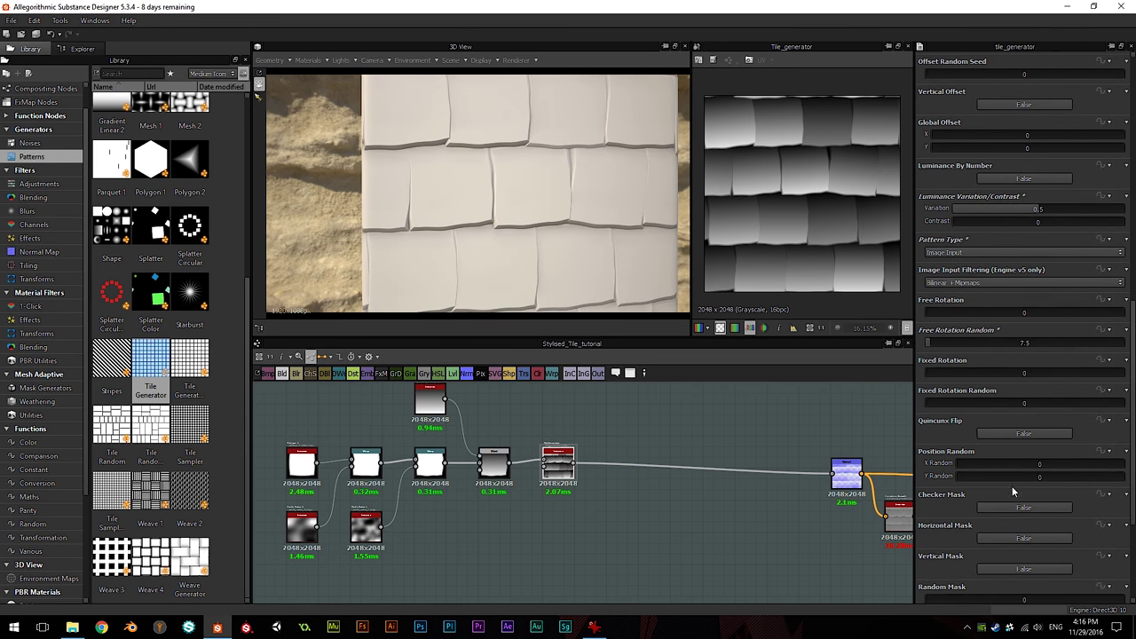
pyautogui.doubleClick(1039, 462)
pyautogui.write('.1')
pyautogui.press('Return')
pyautogui.doubleClick(1040, 475)
pyautogui.write('.1')
pyautogui.press('Return')
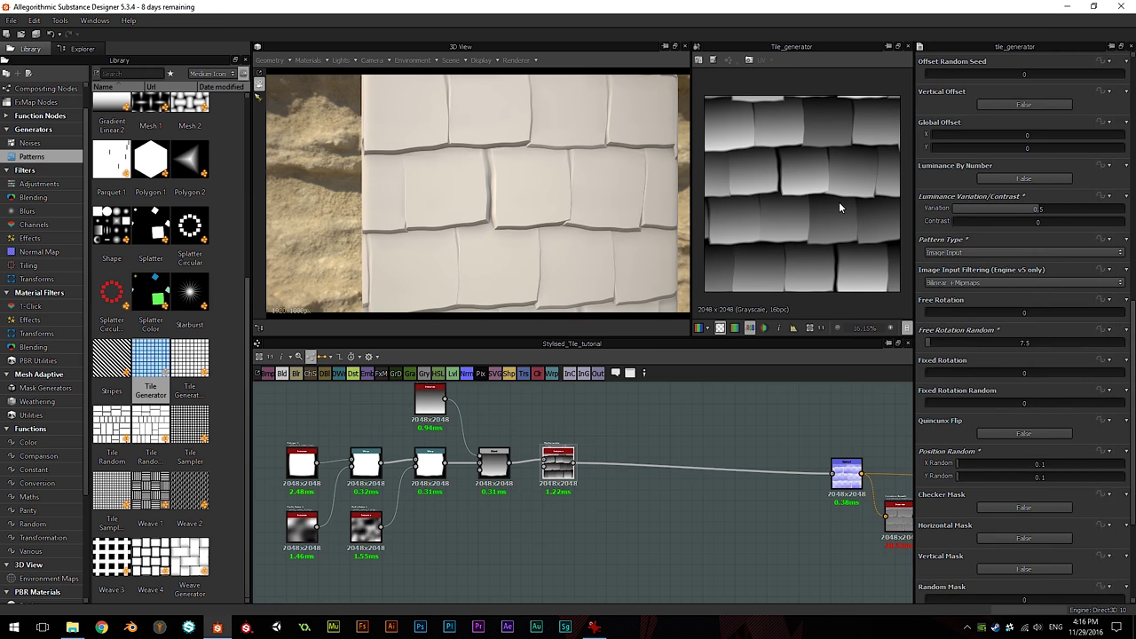
pyautogui.moveTo(595, 162)
pyautogui.mouseDown()
pyautogui.moveTo(568, 156)
pyautogui.moveTo(610, 162)
pyautogui.mouseUp()
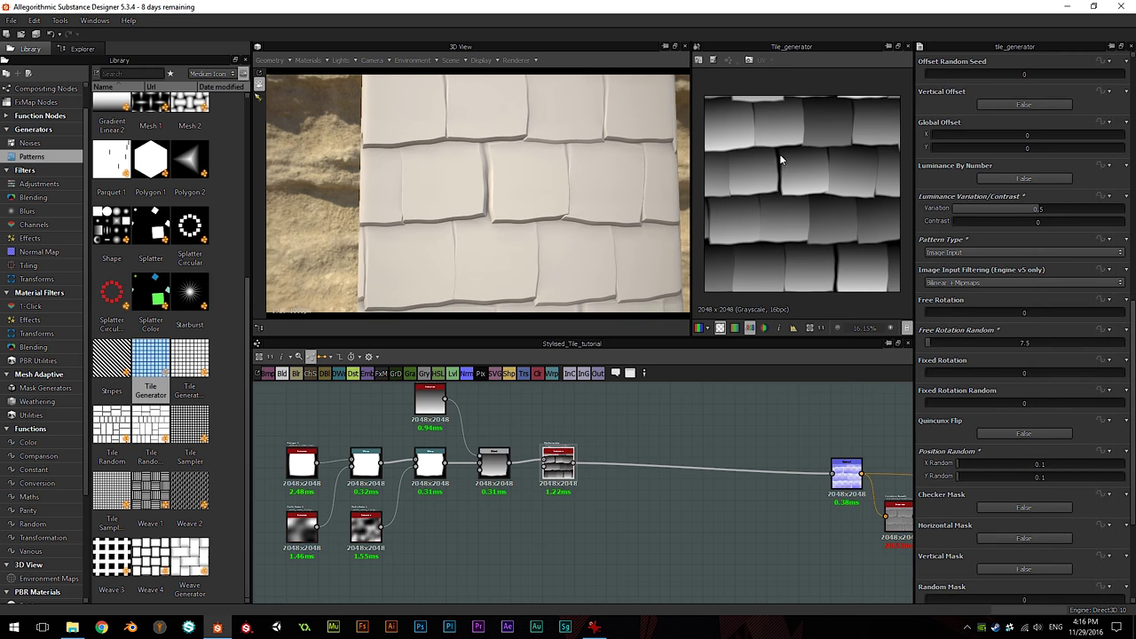
# Step: Examine the varied tiles on the cube in 3D from several angles and distances, and review the Tile Generator's parameters
pyautogui.moveTo(479, 130); pyautogui.dragTo(541, 178, button='right')
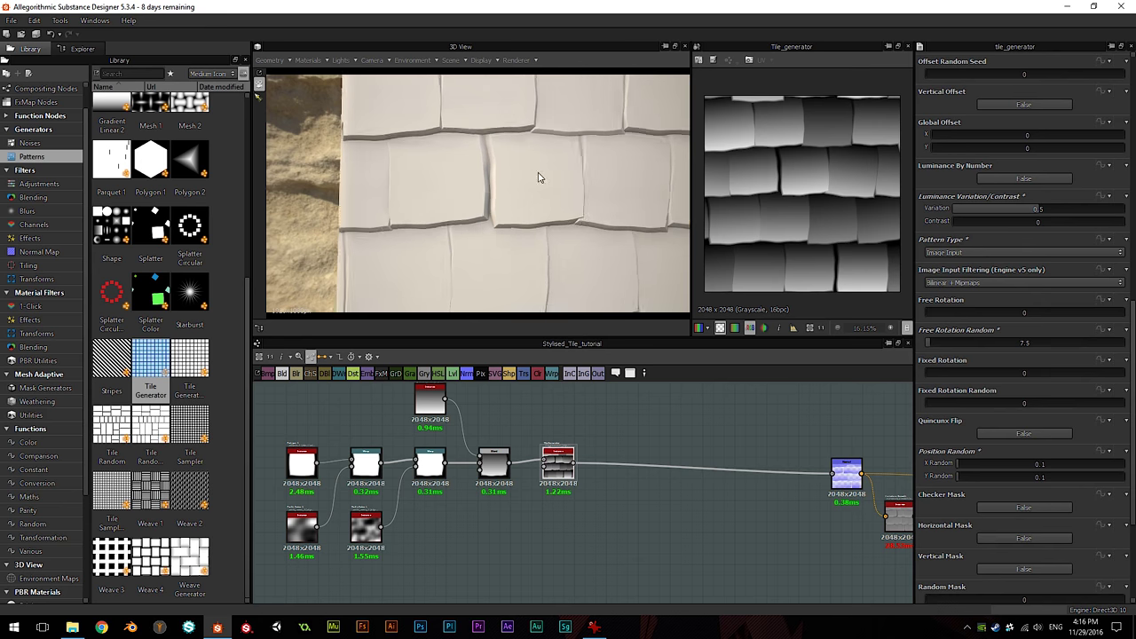
pyautogui.moveTo(593, 162); pyautogui.dragTo(573, 174)
pyautogui.moveTo(573, 175); pyautogui.dragTo(525, 232, button='right')
pyautogui.moveTo(525, 231); pyautogui.dragTo(546, 232)
pyautogui.scroll(5, 546, 233)
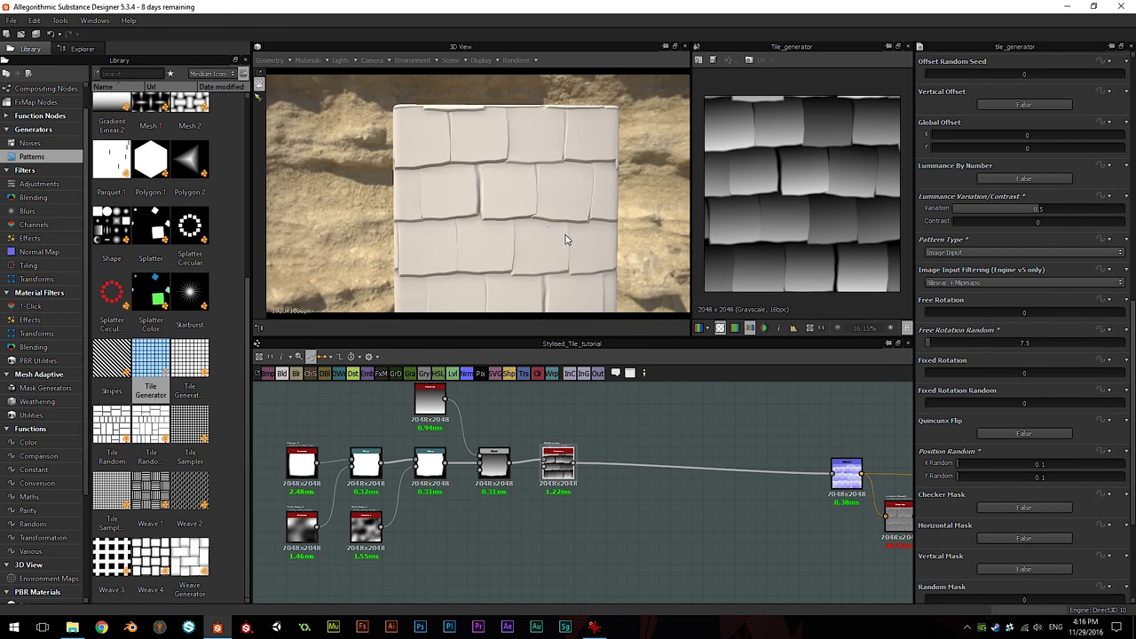
pyautogui.moveTo(565, 213); pyautogui.dragTo(550, 190)
pyautogui.scroll(2, 554, 227)
pyautogui.scroll(2, 479, 232)
pyautogui.moveTo(470, 230); pyautogui.dragTo(489, 252)
pyautogui.scroll(-3, 533, 213)
pyautogui.scroll(-2, 573, 157)
pyautogui.moveTo(573, 157); pyautogui.dragTo(612, 207)
pyautogui.scroll(1, 568, 160)
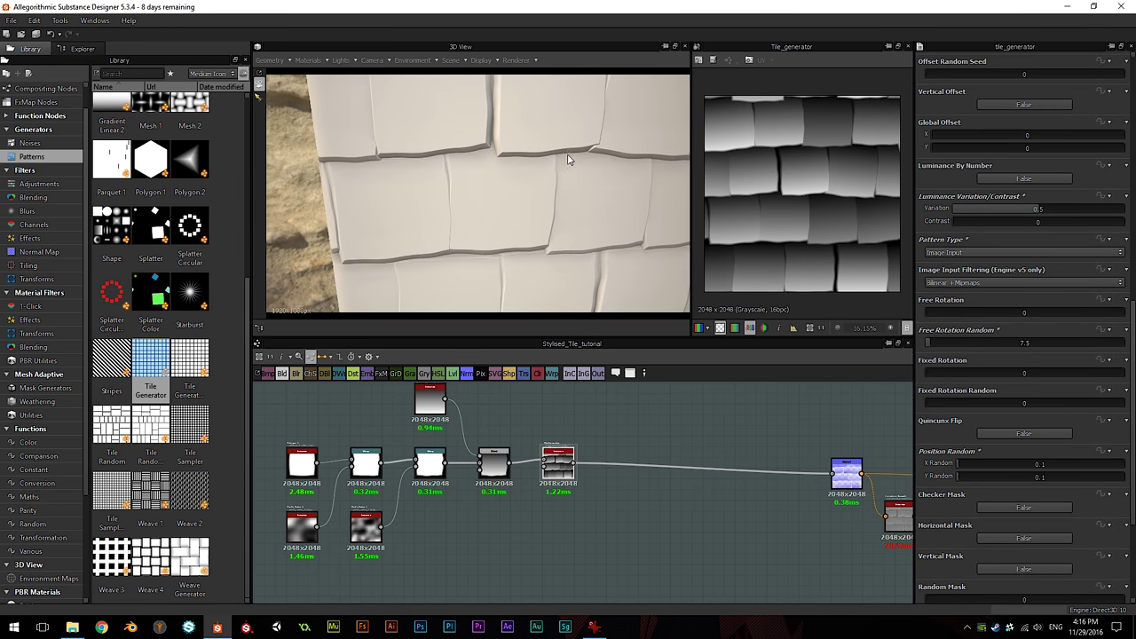
pyautogui.scroll(-3, 569, 160)
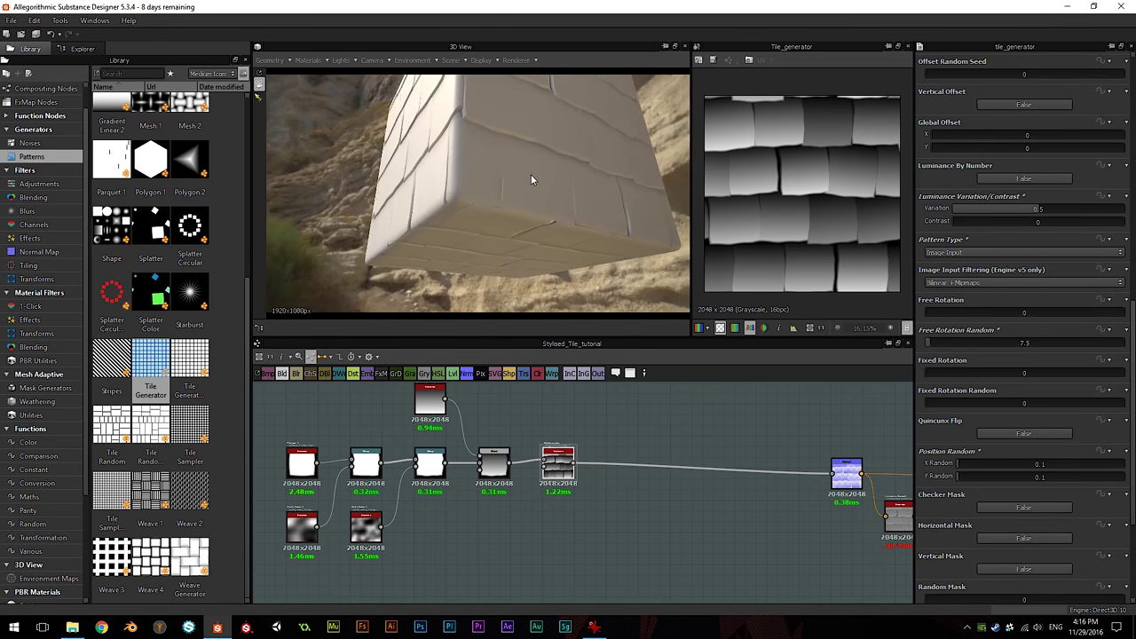
pyautogui.moveTo(563, 119); pyautogui.dragTo(562, 174, button='middle')
pyautogui.moveTo(562, 175); pyautogui.dragTo(568, 190)
pyautogui.scroll(5, 954, 406)
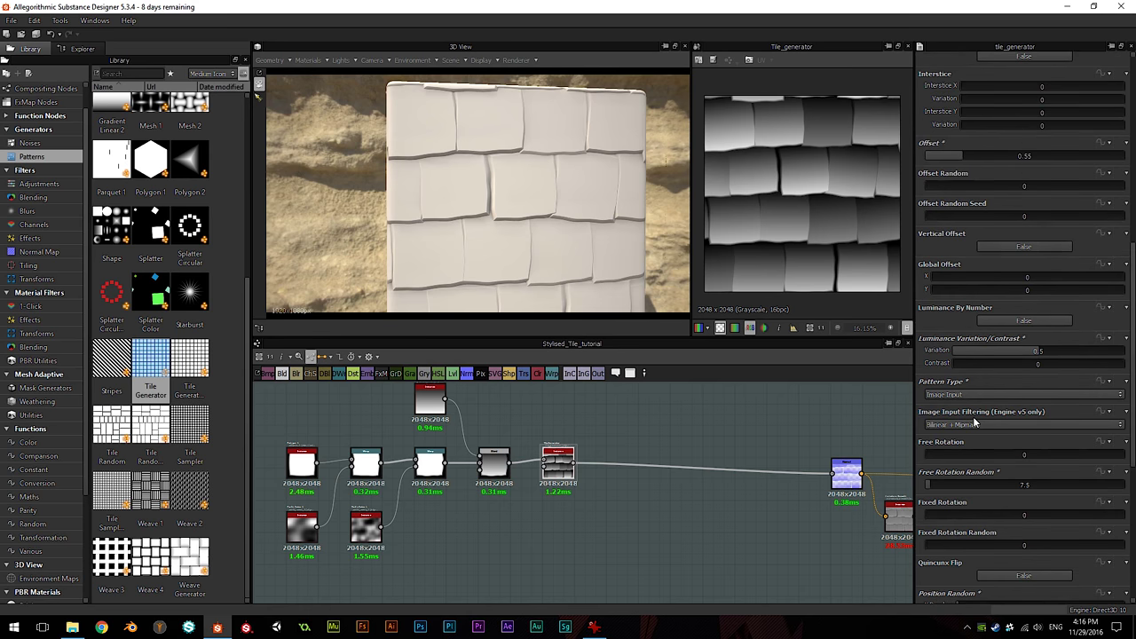
pyautogui.scroll(5, 973, 422)
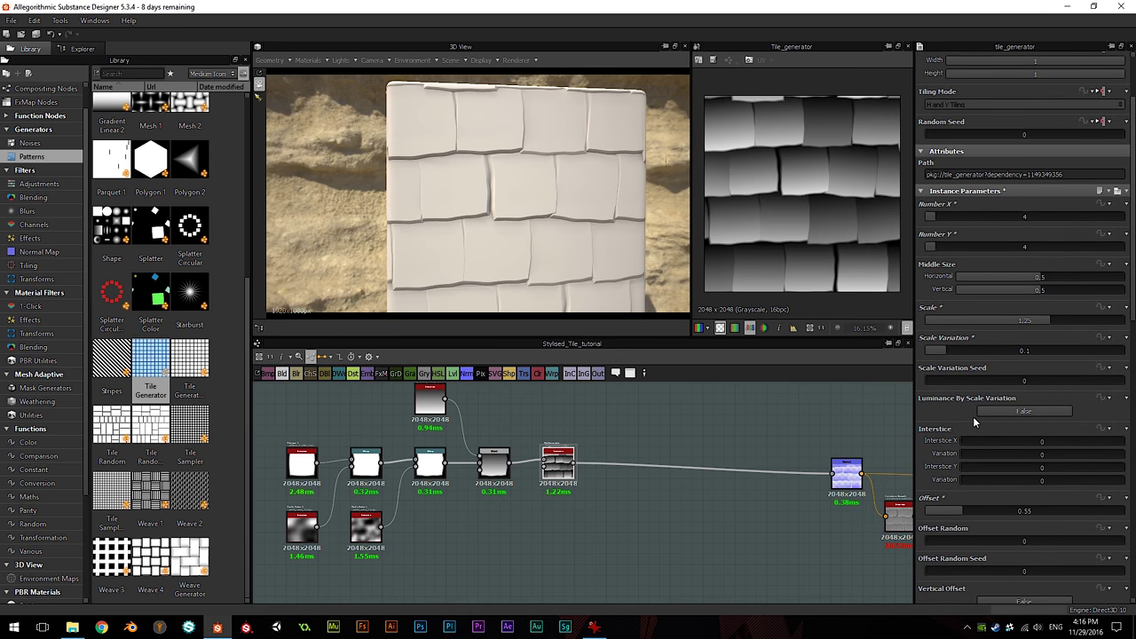
pyautogui.scroll(-2, 973, 422)
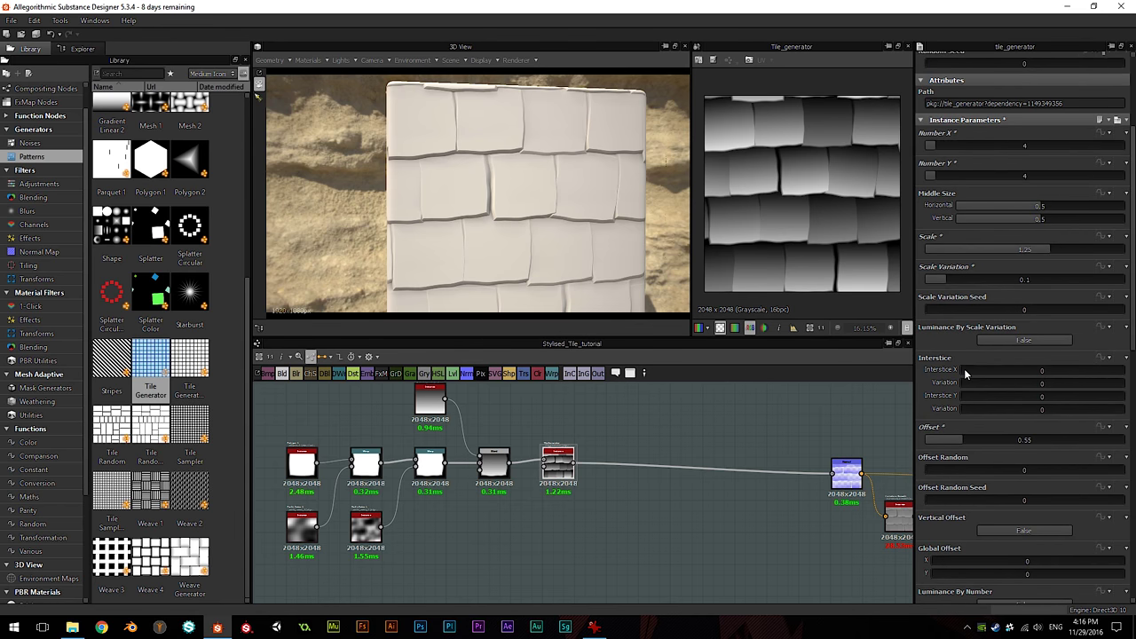
pyautogui.scroll(-1, 944, 353)
pyautogui.scroll(-10, 943, 352)
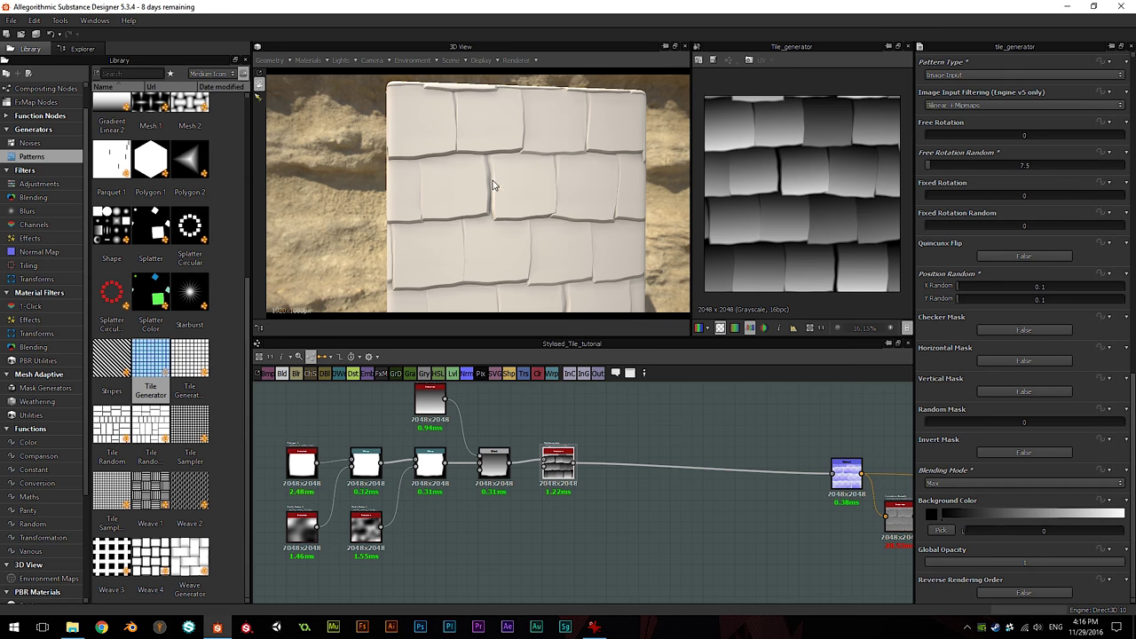
pyautogui.scroll(-1, 476, 218)
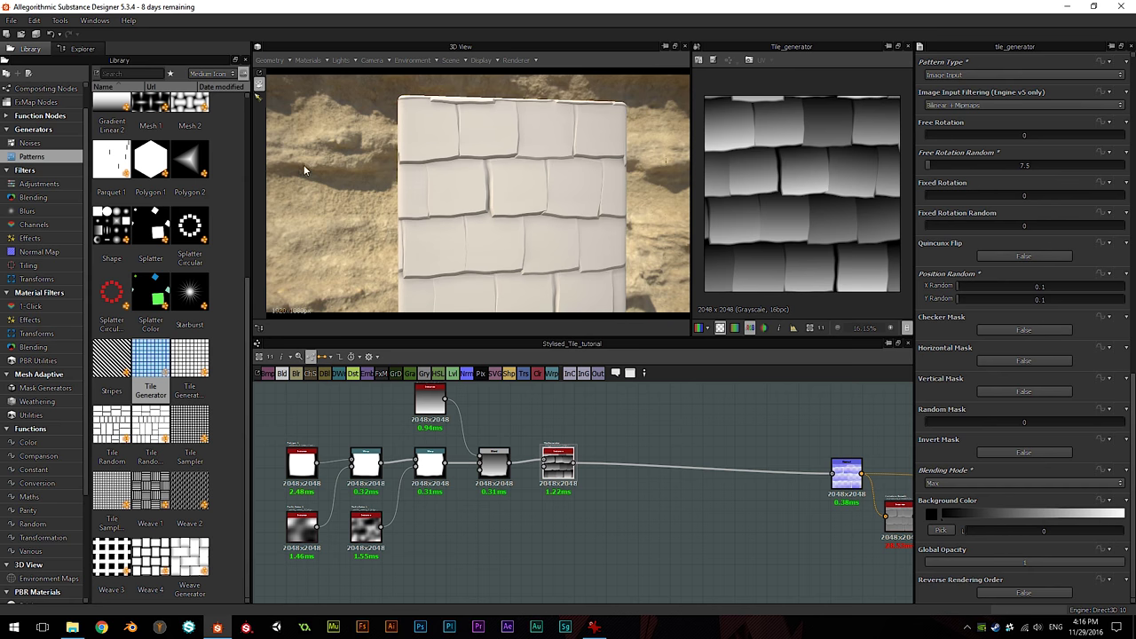
# Step: Add the grunge map 005 noise to the graph and place it above the gradient node
pyautogui.click(31, 142)
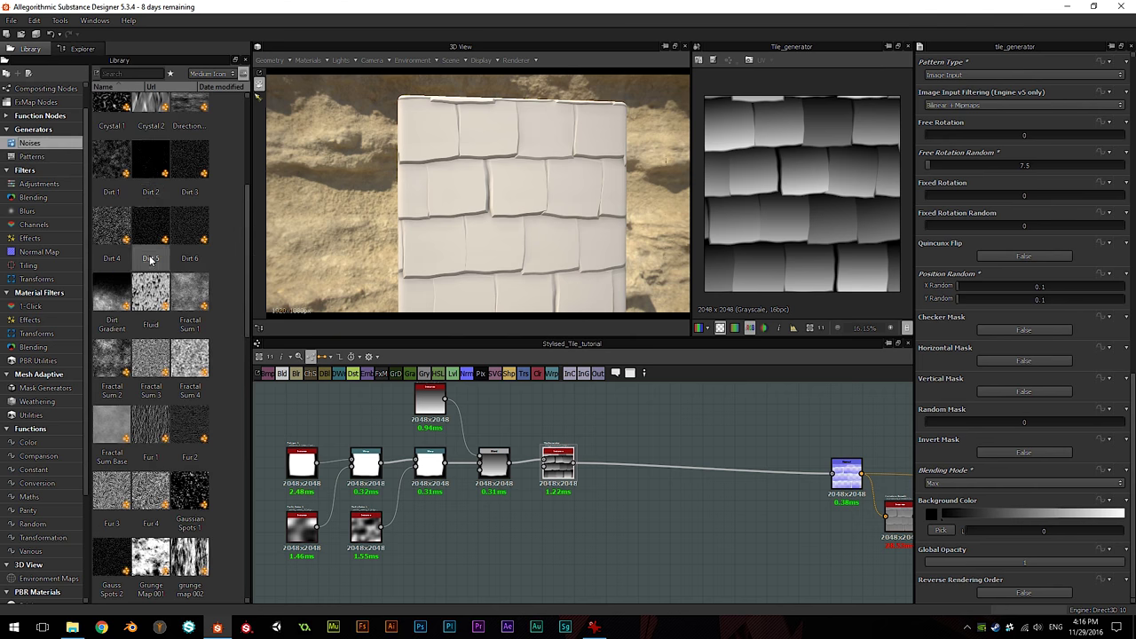
pyautogui.scroll(6, 181, 280)
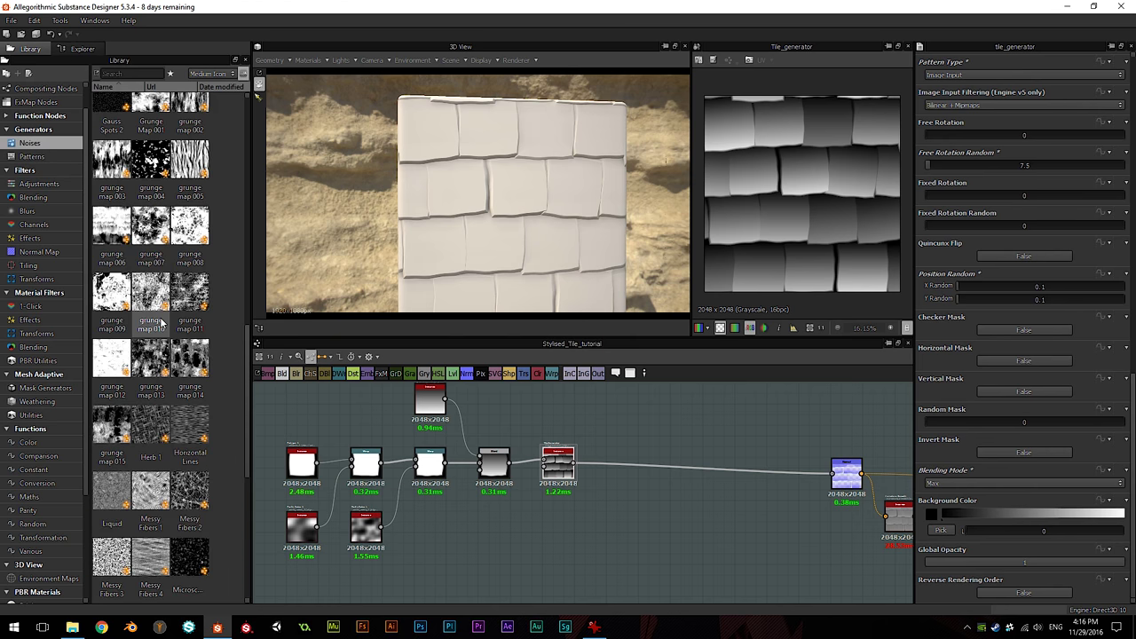
pyautogui.moveTo(190, 360); pyautogui.dragTo(486, 482)
pyautogui.moveTo(557, 535); pyautogui.dragTo(616, 404)
pyautogui.scroll(-1, 606, 500)
pyautogui.moveTo(618, 405); pyautogui.dragTo(659, 456, button='middle')
pyautogui.moveTo(646, 455); pyautogui.dragTo(497, 410)
# Step: Add a Transformation 2D node after grunge map 005 and halve the pattern's size so it repeats more often
pyautogui.press('space')
pyautogui.write('tr')
pyautogui.click(534, 261)
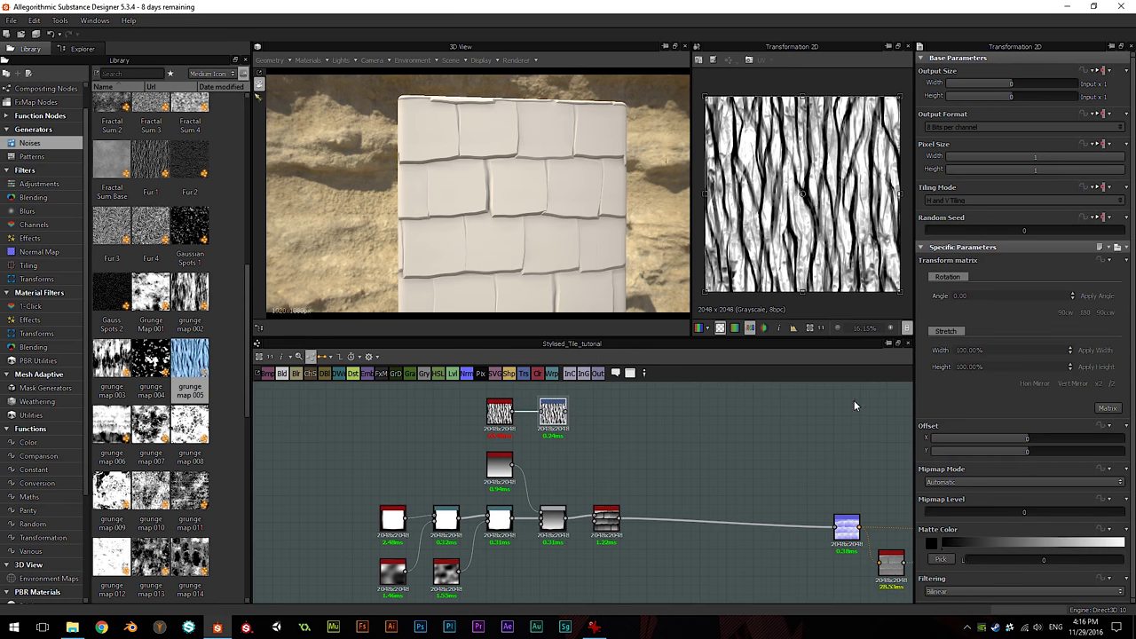
pyautogui.click(1112, 383)
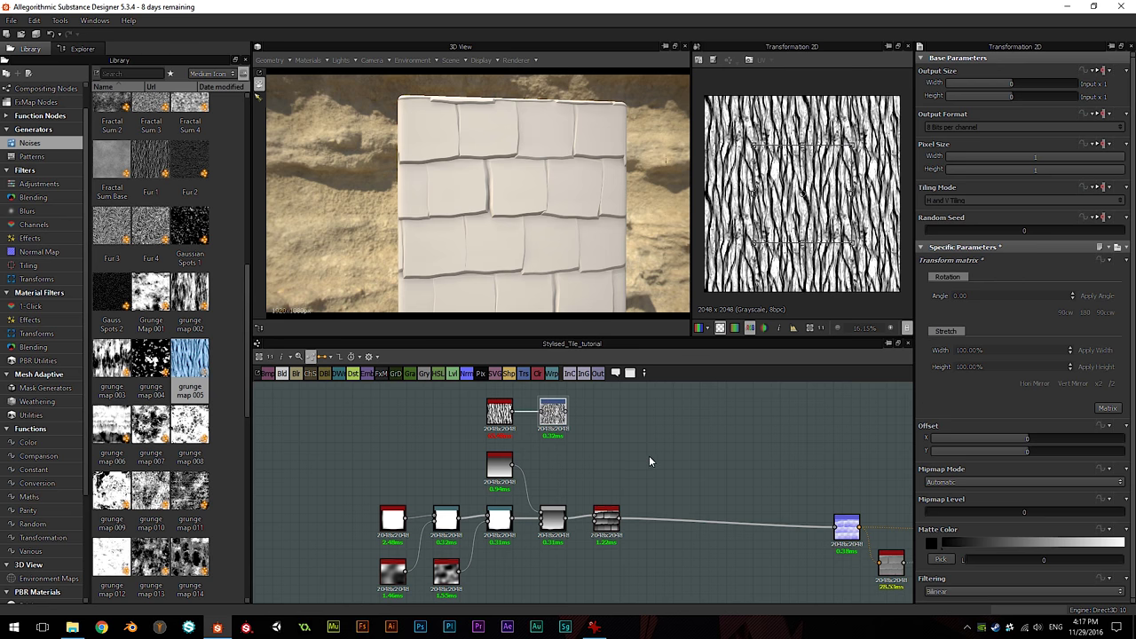
# Step: Add a Blend node with the transformed grunge as foreground and the Tile Generator output as background
pyautogui.press('space')
pyautogui.write('bl')
pyautogui.click(672, 278)
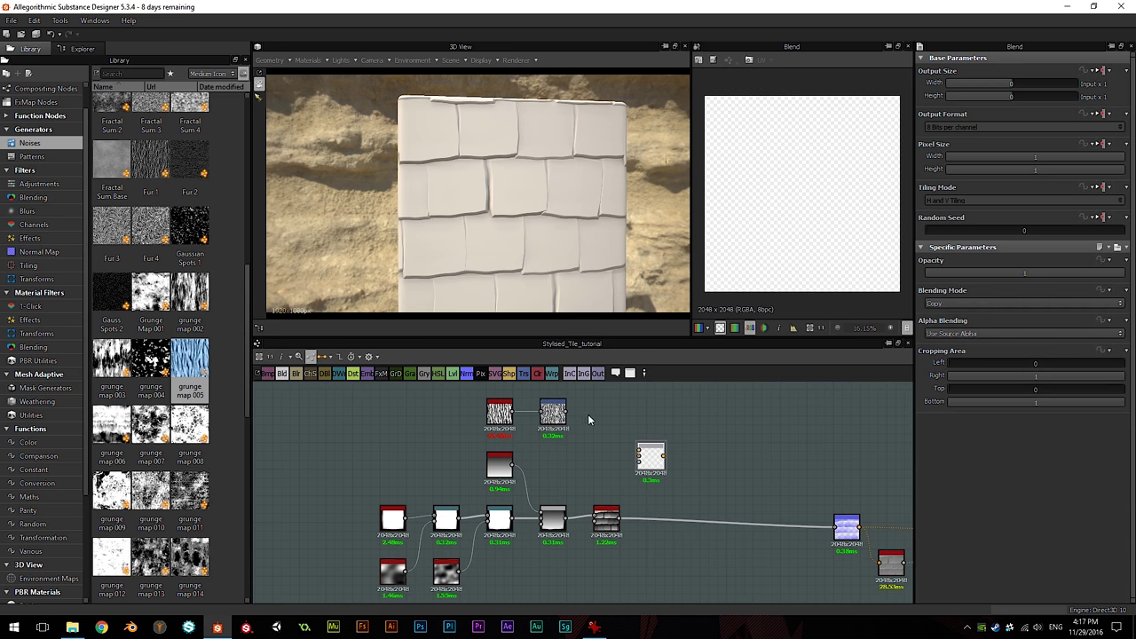
pyautogui.moveTo(573, 411); pyautogui.dragTo(638, 451)
pyautogui.moveTo(620, 519); pyautogui.dragTo(638, 463)
pyautogui.scroll(3, 638, 464)
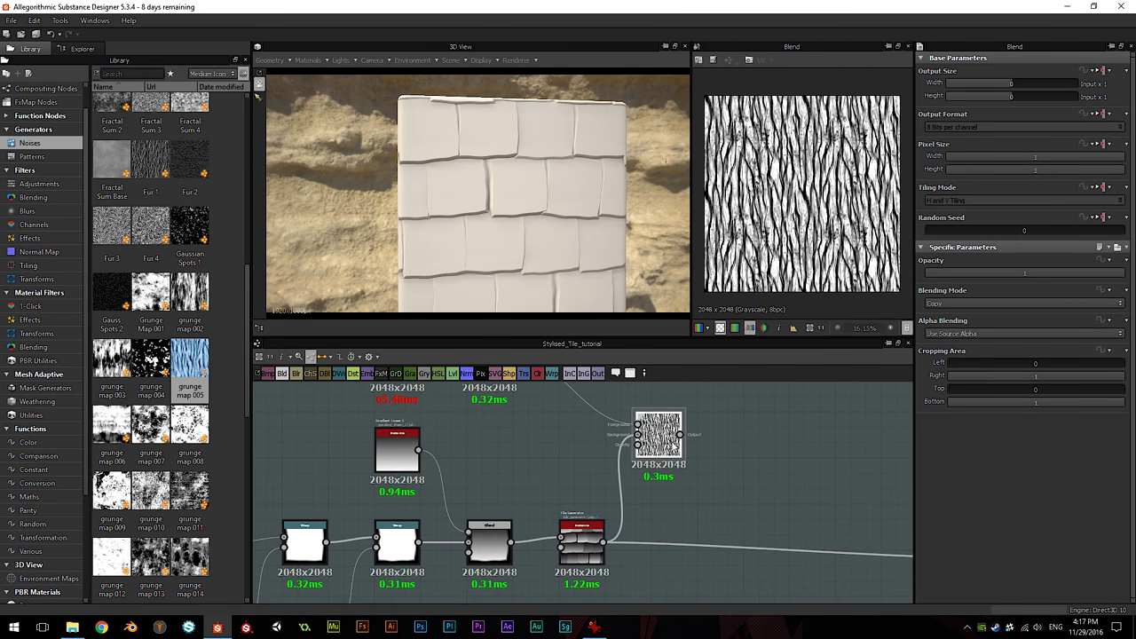
# Step: Set the new Blend node's Blending Mode to Multiply and connect its output to the Normal node's input
pyautogui.click(976, 303)
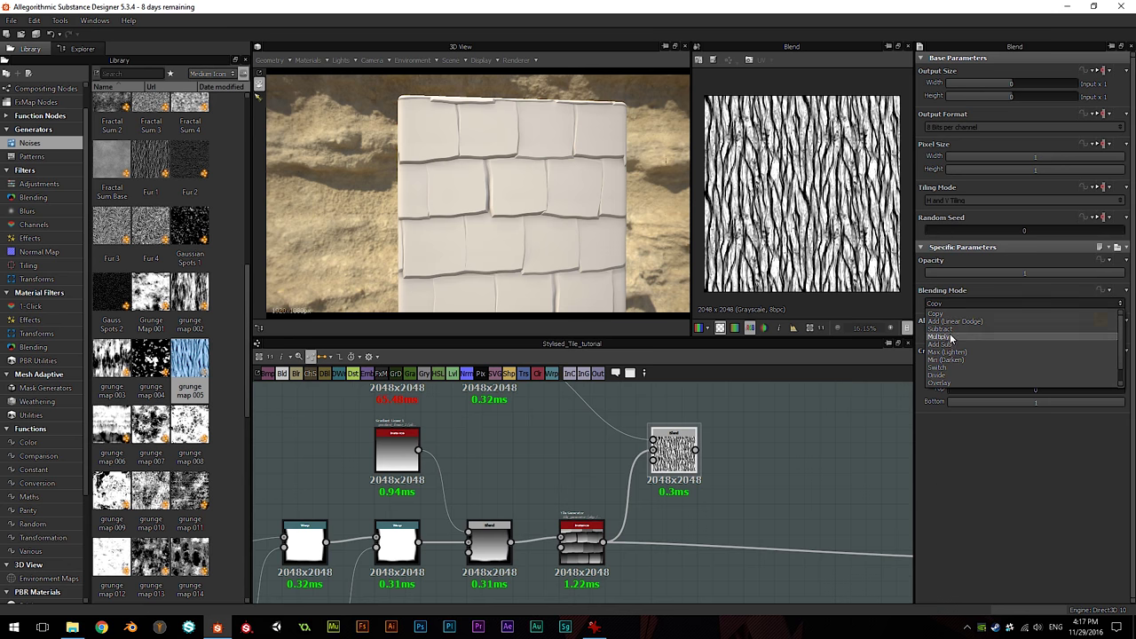
pyautogui.click(976, 336)
pyautogui.scroll(-2, 680, 503)
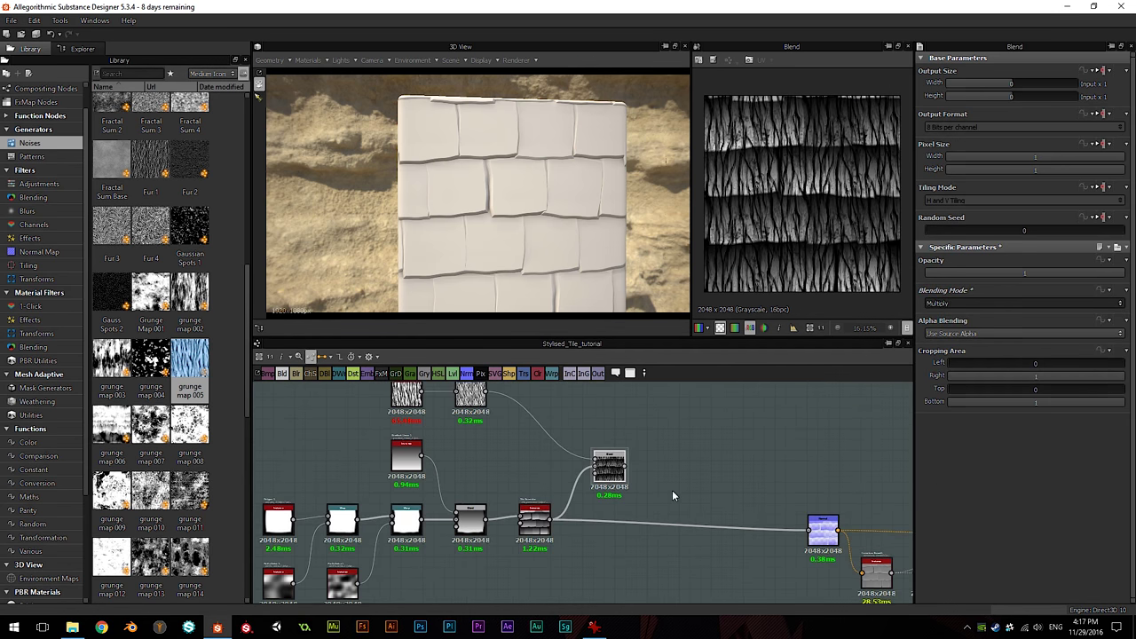
pyautogui.moveTo(624, 468); pyautogui.dragTo(808, 529)
pyautogui.moveTo(606, 480); pyautogui.dragTo(595, 463)
# Step: Examine how the grunge detail runs across the tiles in the 3D view and compare it with the node chain
pyautogui.scroll(2, 533, 197)
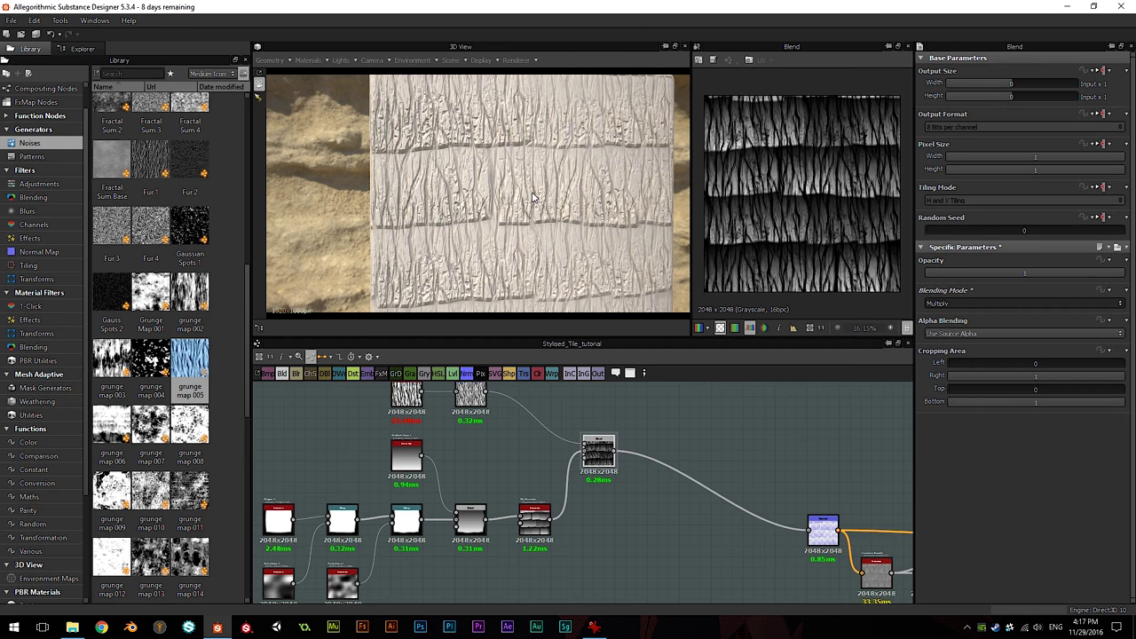
pyautogui.scroll(4, 533, 197)
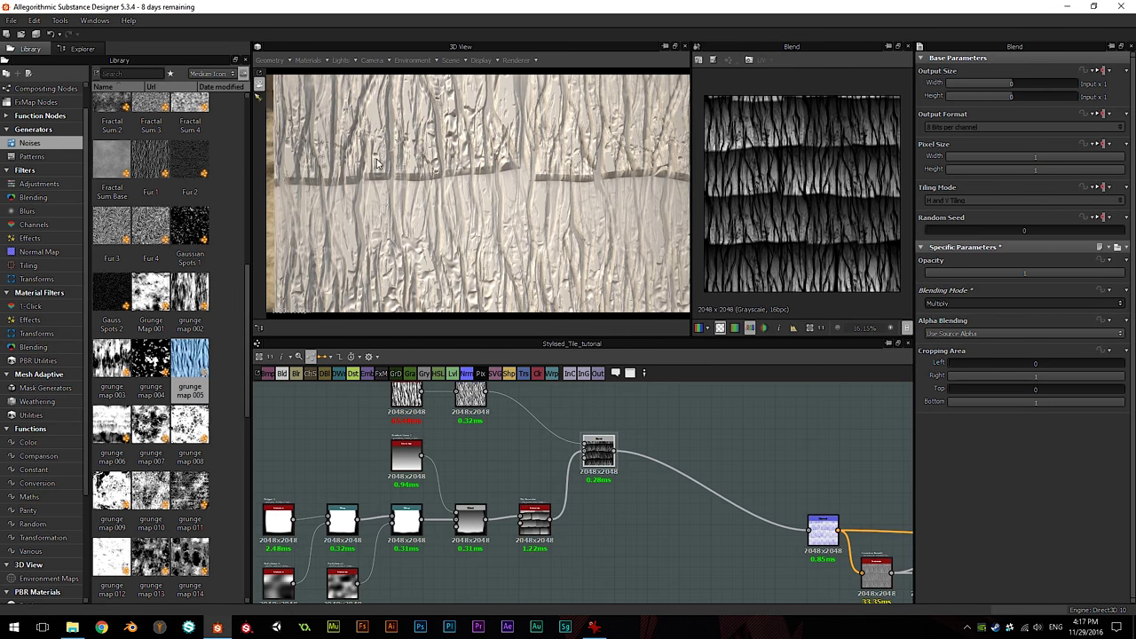
pyautogui.moveTo(435, 257); pyautogui.dragTo(453, 178, button='middle')
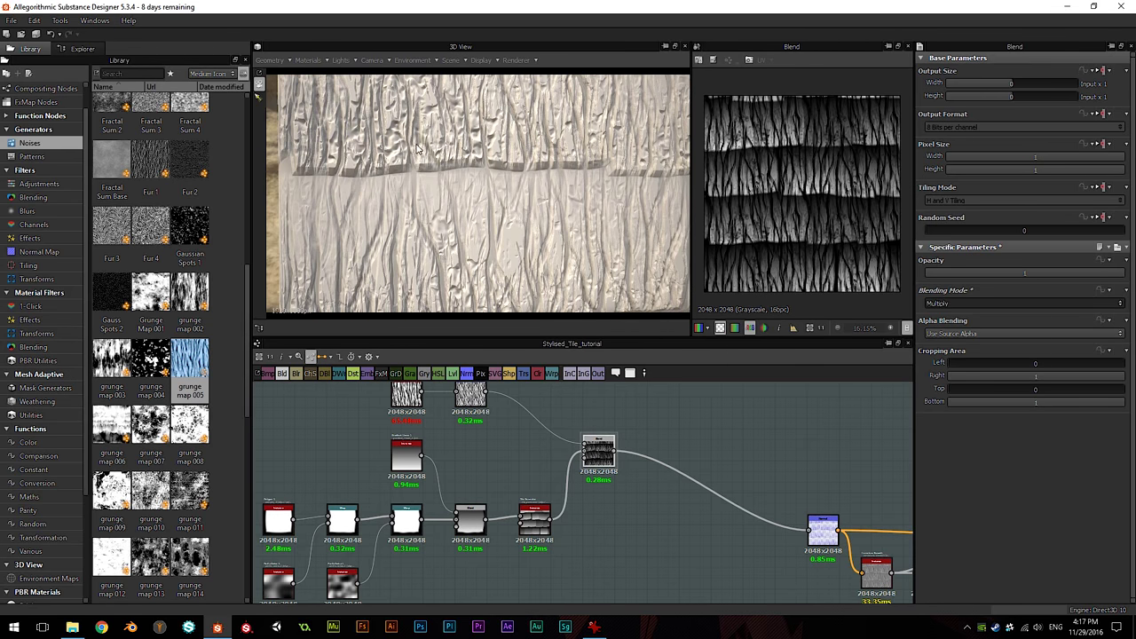
pyautogui.scroll(-3, 446, 108)
pyautogui.moveTo(448, 111); pyautogui.dragTo(510, 193)
pyautogui.scroll(2, 461, 198)
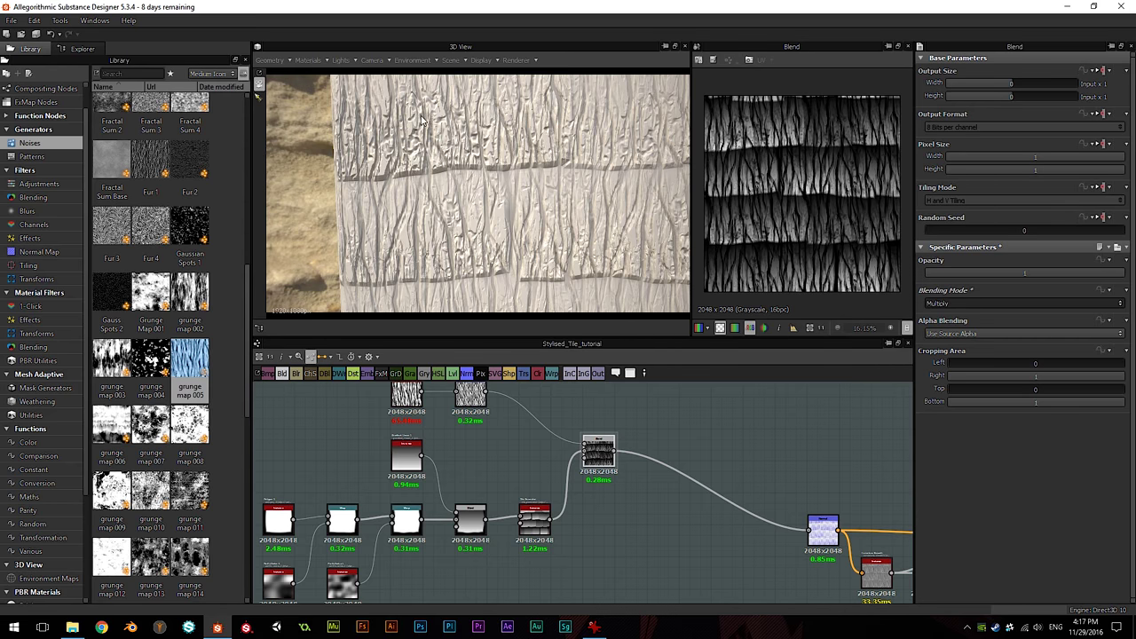
pyautogui.scroll(-2, 525, 228)
pyautogui.moveTo(583, 232); pyautogui.dragTo(608, 222)
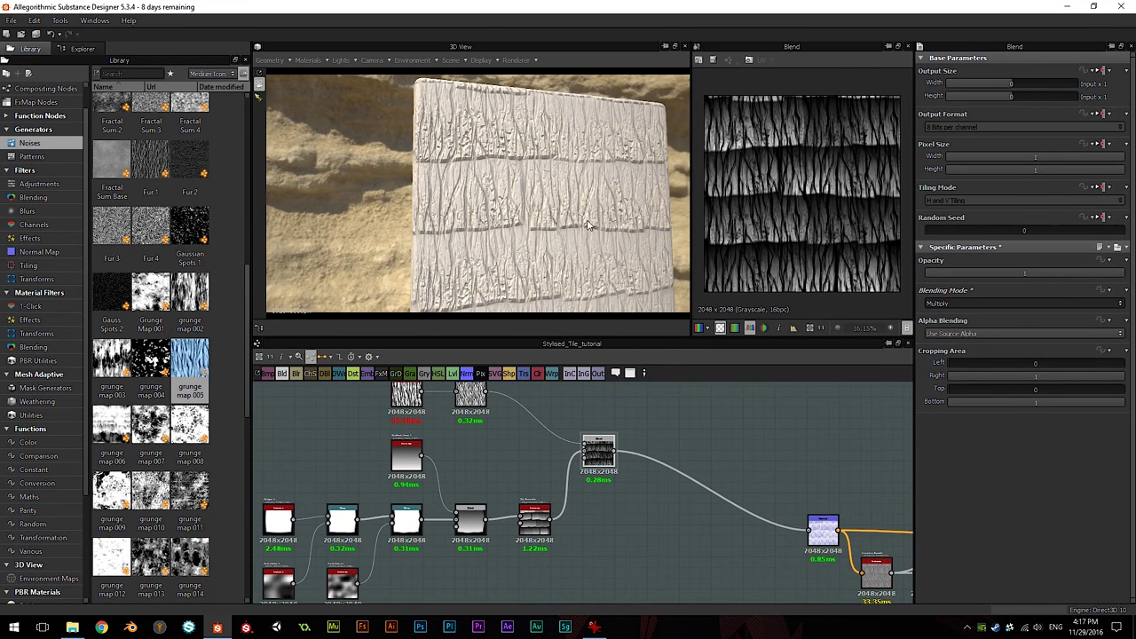
pyautogui.moveTo(576, 258); pyautogui.dragTo(544, 201, button='middle')
pyautogui.scroll(2, 572, 198)
pyautogui.moveTo(573, 198); pyautogui.dragTo(632, 206, button='right')
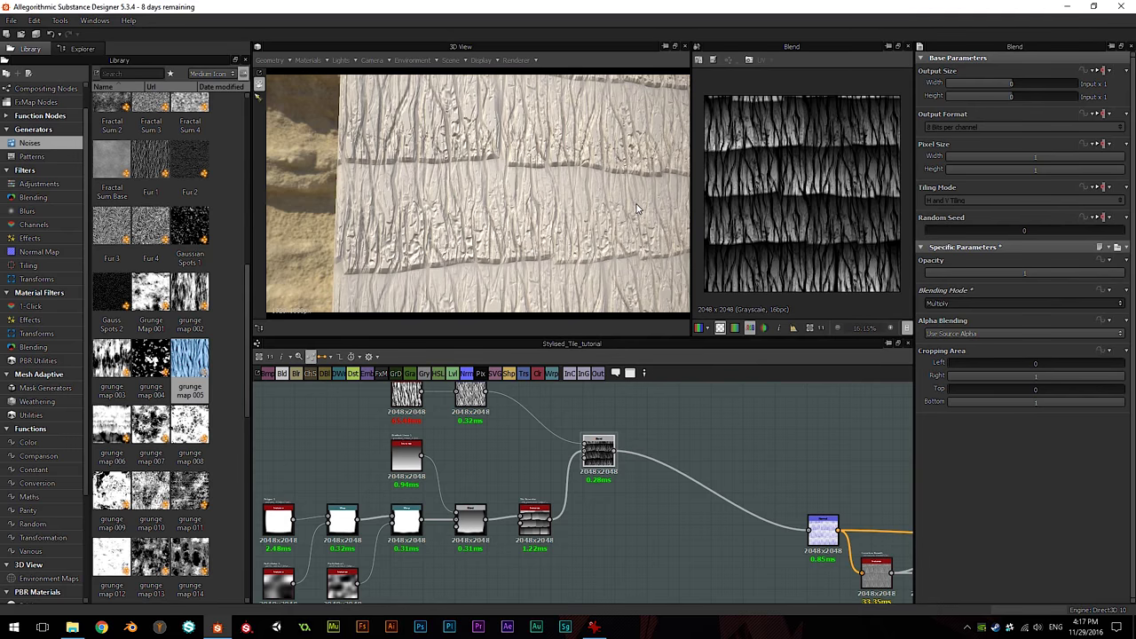
pyautogui.moveTo(634, 207); pyautogui.dragTo(596, 194)
pyautogui.moveTo(576, 216); pyautogui.dragTo(581, 198, button='middle')
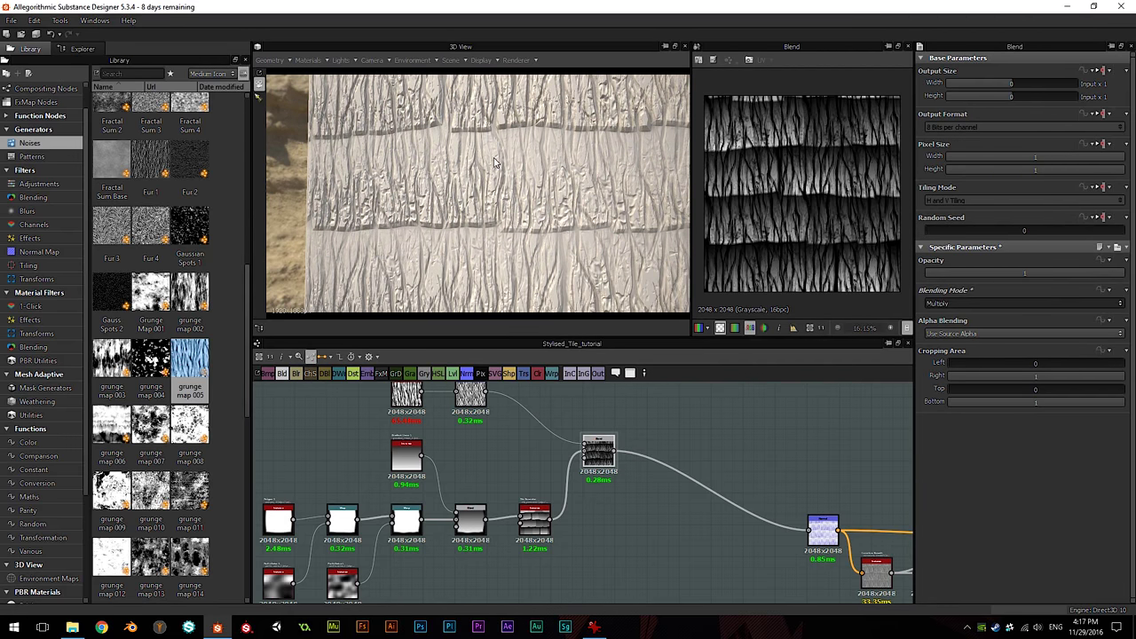
pyautogui.scroll(-2, 479, 169)
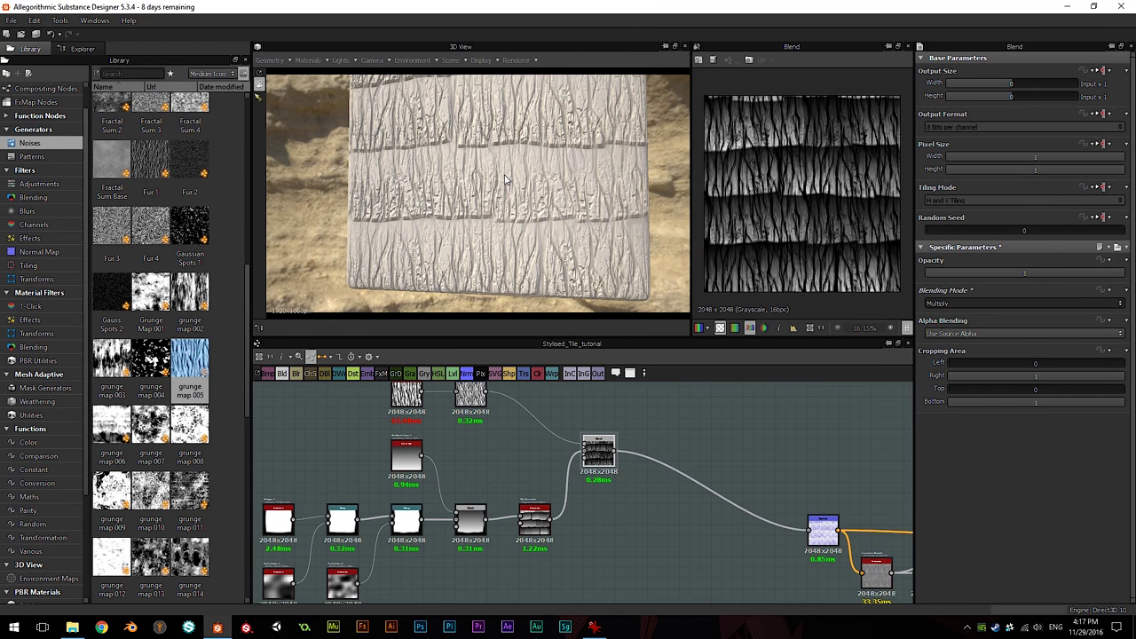
pyautogui.scroll(3, 451, 186)
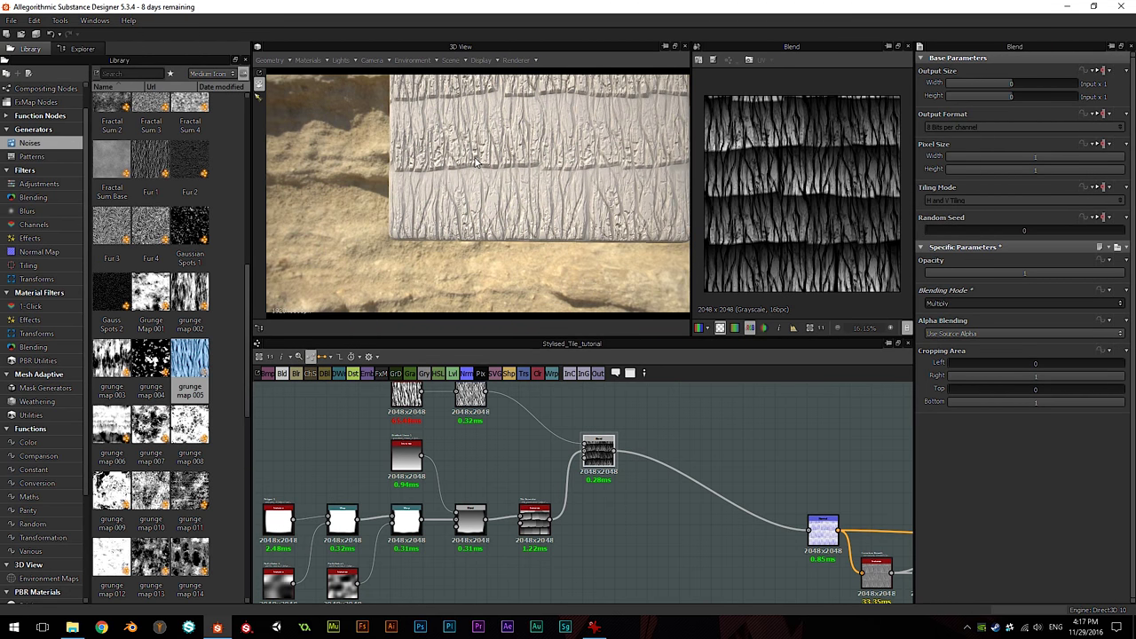
pyautogui.moveTo(330, 444); pyautogui.dragTo(350, 407, button='middle')
pyautogui.scroll(3, 325, 433)
pyautogui.moveTo(305, 503); pyautogui.dragTo(381, 462, button='middle')
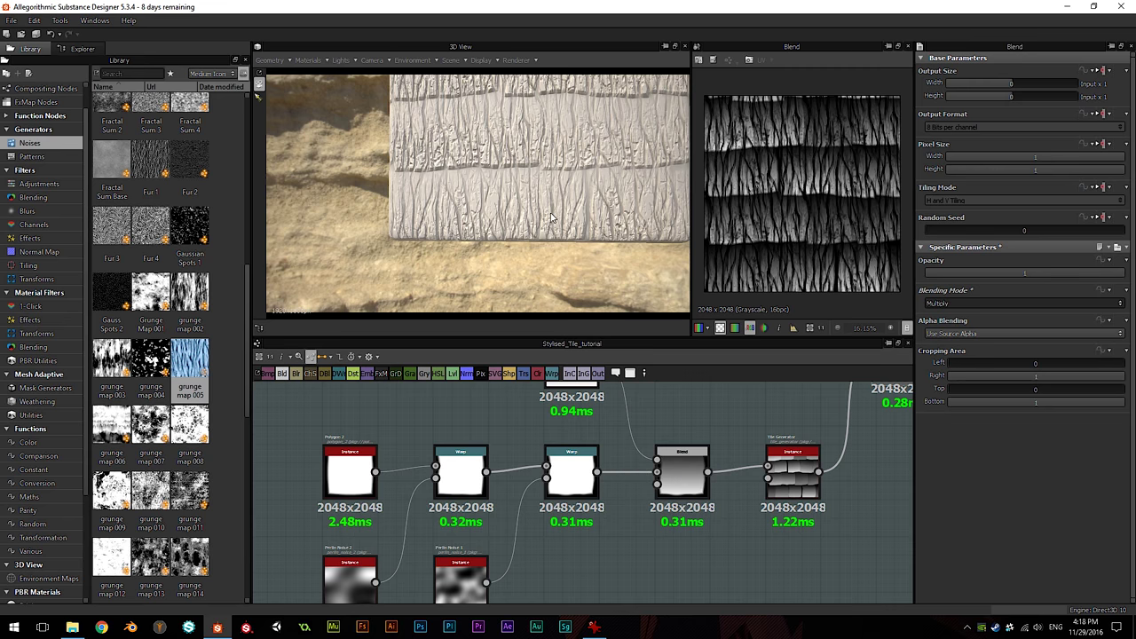
pyautogui.moveTo(553, 215); pyautogui.dragTo(523, 241, button='middle')
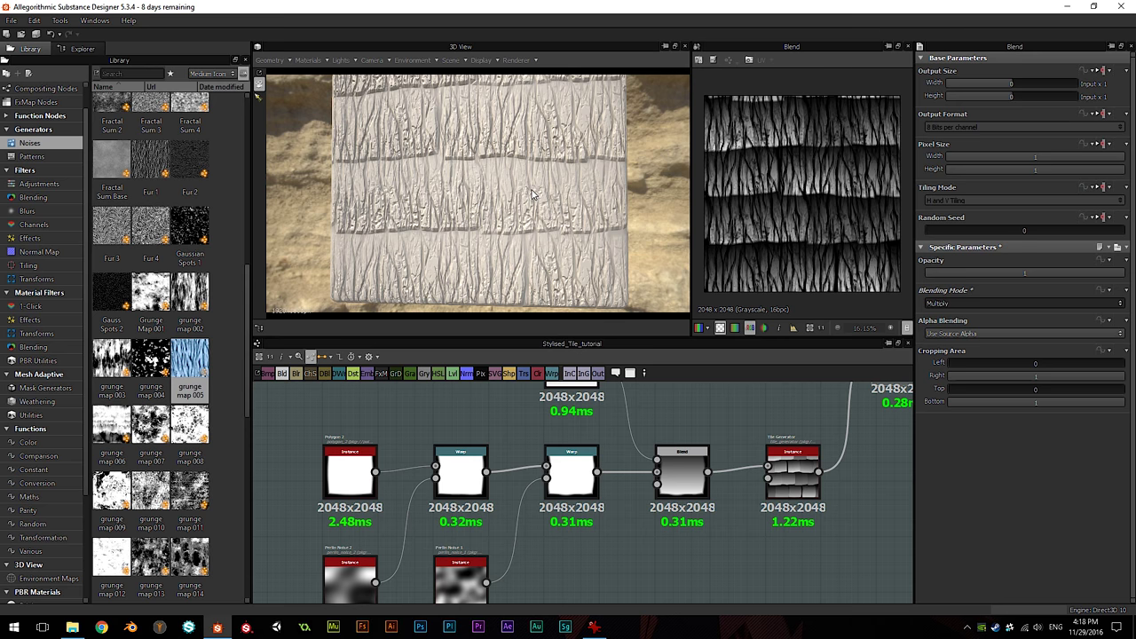
pyautogui.scroll(5, 510, 182)
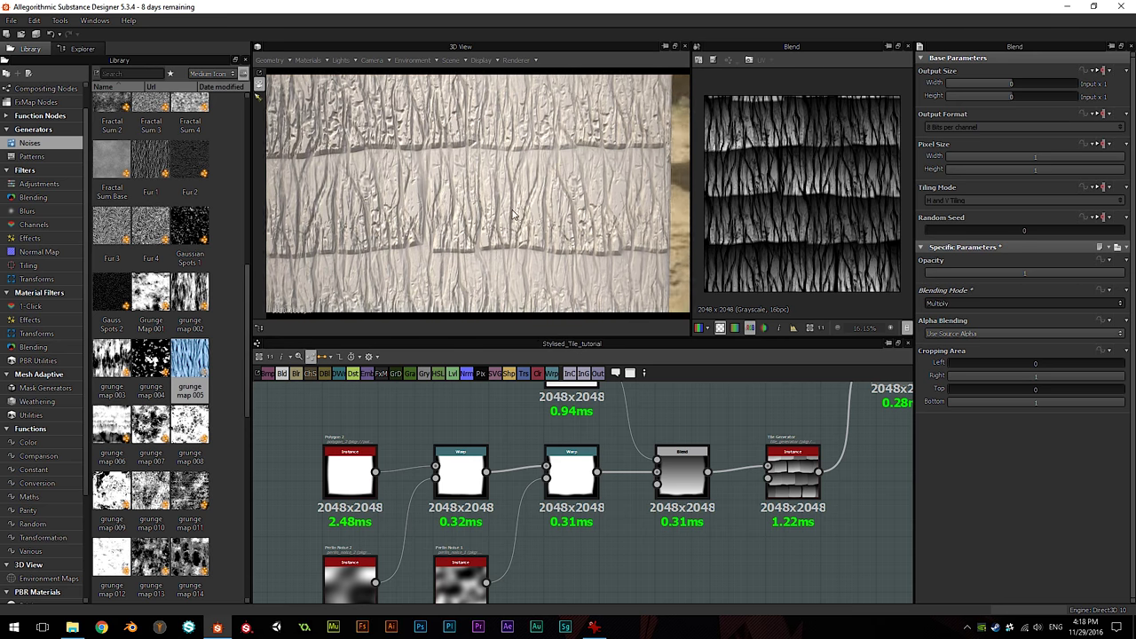
pyautogui.moveTo(512, 214); pyautogui.dragTo(513, 214)
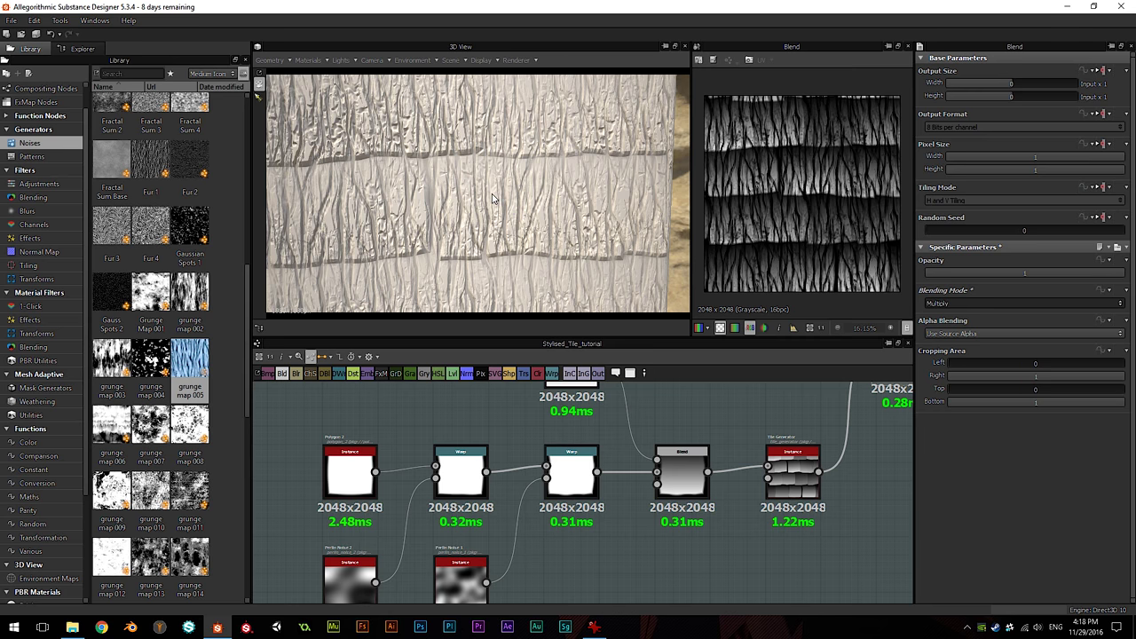
# Step: Move the Multiply Blend node further from the Tile Generator to make room in the graph
pyautogui.scroll(-4, 675, 428)
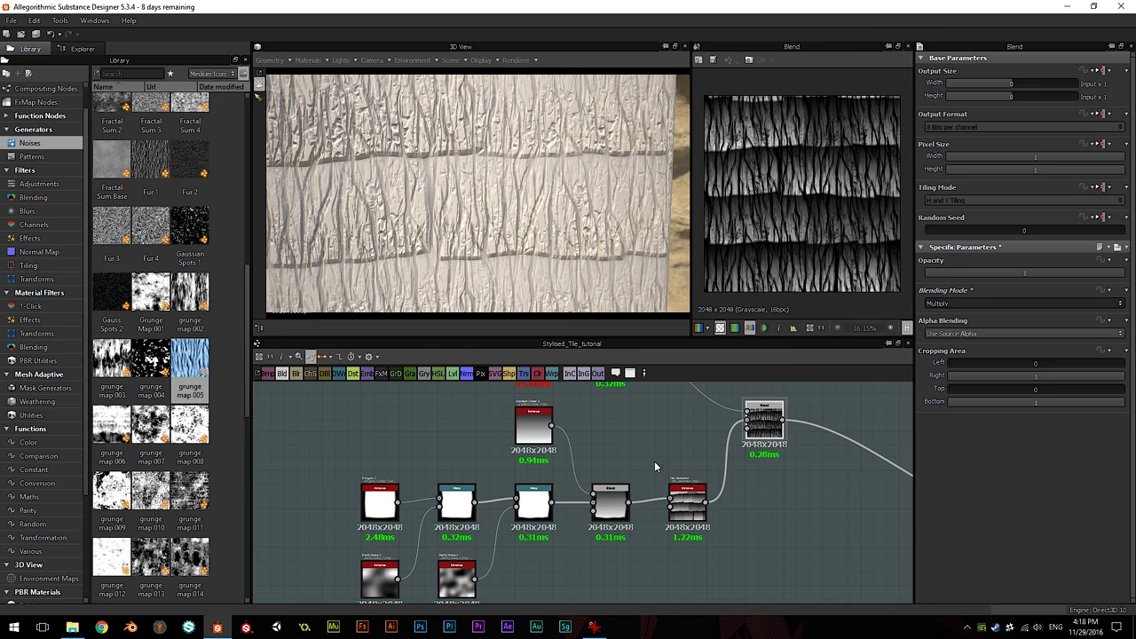
pyautogui.moveTo(655, 466); pyautogui.dragTo(559, 499, button='middle')
pyautogui.click(290, 522)
pyautogui.click(632, 470)
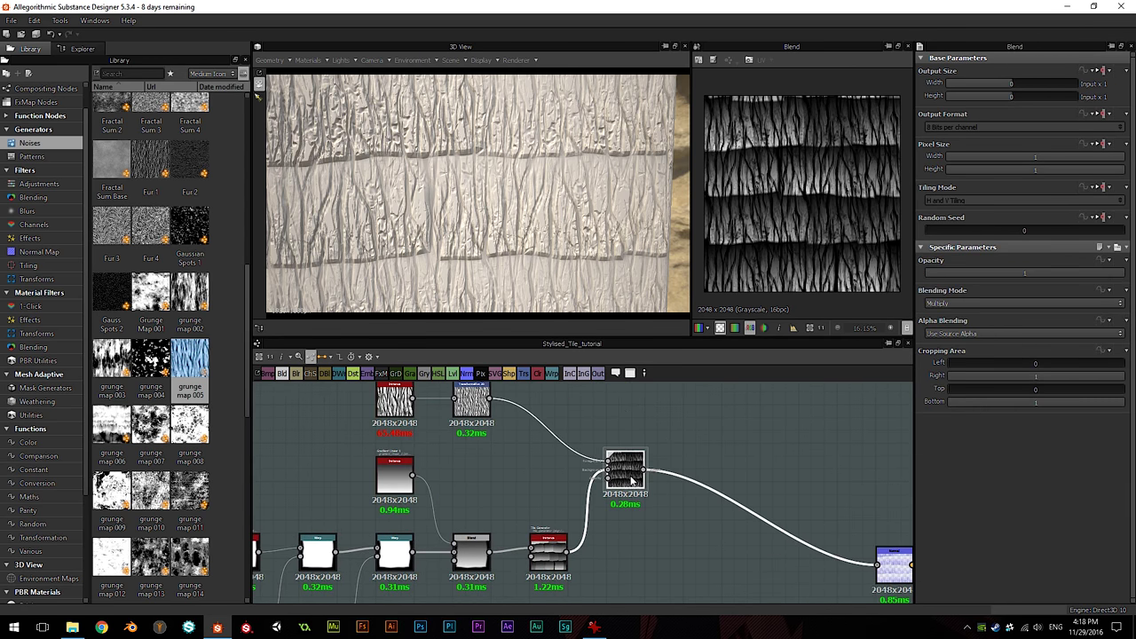
pyautogui.moveTo(632, 470); pyautogui.dragTo(681, 472)
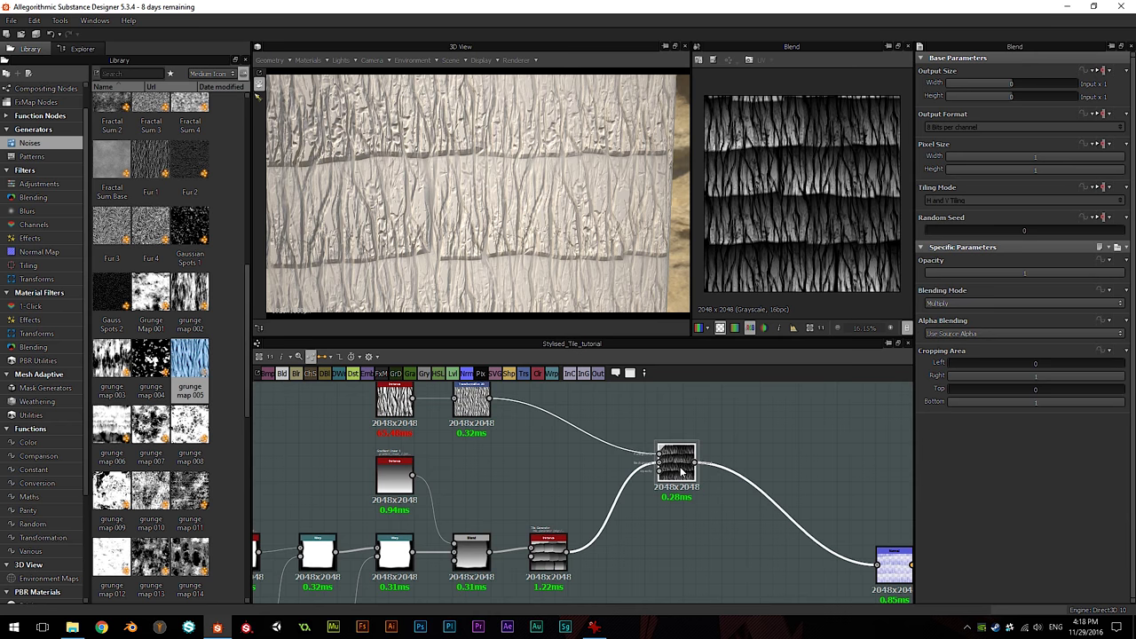
# Step: Duplicate the Tile Generator, keeping its pattern input connected, and place the copy above the original
pyautogui.moveTo(542, 468); pyautogui.dragTo(545, 417, button='middle')
pyautogui.scroll(2, 545, 417)
pyautogui.click(567, 490)
pyautogui.hotkey('ctrl', 'd')
pyautogui.moveTo(575, 476); pyautogui.dragTo(541, 407)
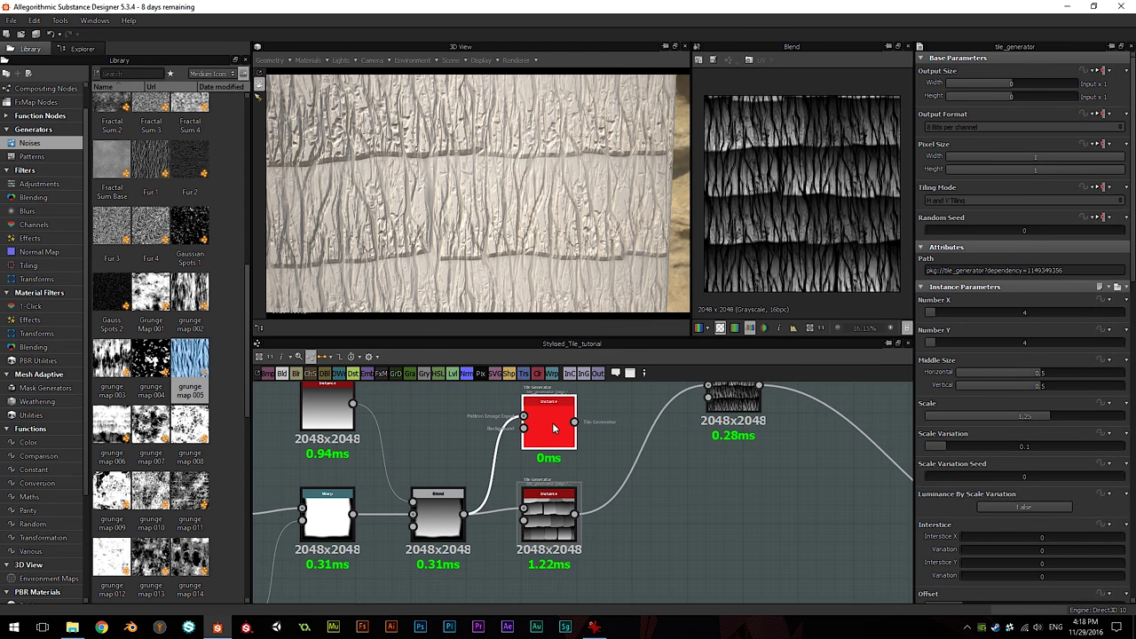
pyautogui.scroll(-3, 671, 477)
pyautogui.scroll(1, 651, 484)
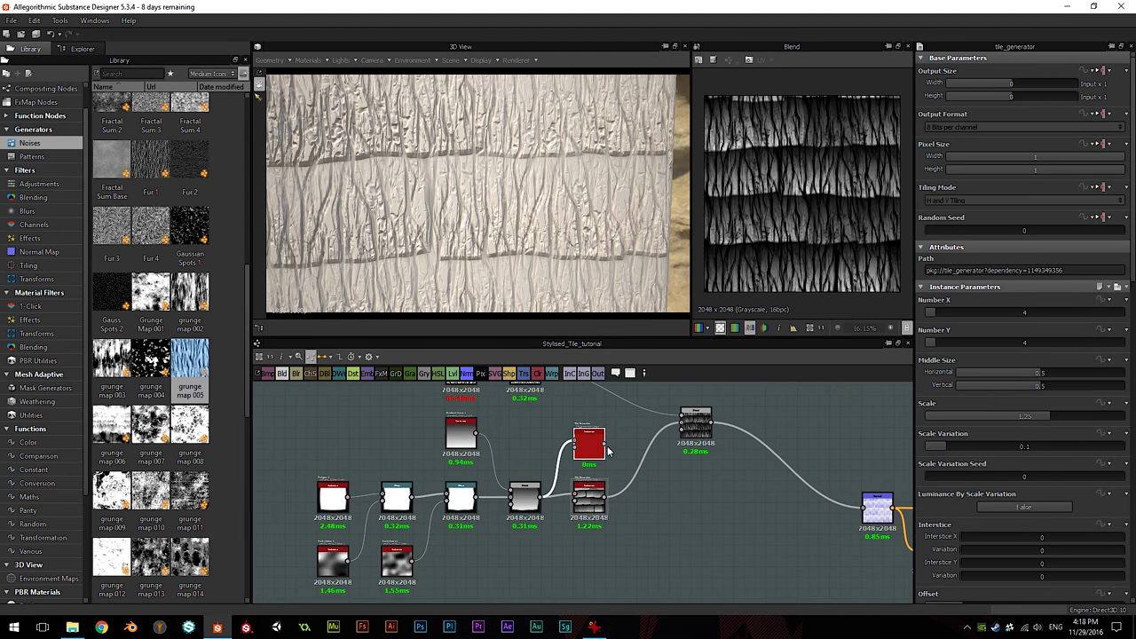
# Step: Move the duplicated Tile Generator and the Multiply Blend node further up in the graph to make room for more nodes
pyautogui.scroll(-4, 618, 480)
pyautogui.scroll(3, 633, 459)
pyautogui.click(667, 460)
pyautogui.click(573, 447)
pyautogui.moveTo(574, 446); pyautogui.dragTo(571, 460, button='middle')
pyautogui.click(519, 421)
pyautogui.moveTo(516, 436); pyautogui.dragTo(509, 415)
pyautogui.moveTo(520, 438); pyautogui.dragTo(542, 496, button='middle')
pyautogui.moveTo(531, 476); pyautogui.dragTo(539, 428)
pyautogui.moveTo(622, 507); pyautogui.dragTo(600, 457, button='middle')
pyautogui.moveTo(668, 497); pyautogui.dragTo(722, 418)
pyautogui.scroll(3, 666, 481)
pyautogui.moveTo(532, 500); pyautogui.dragTo(541, 441)
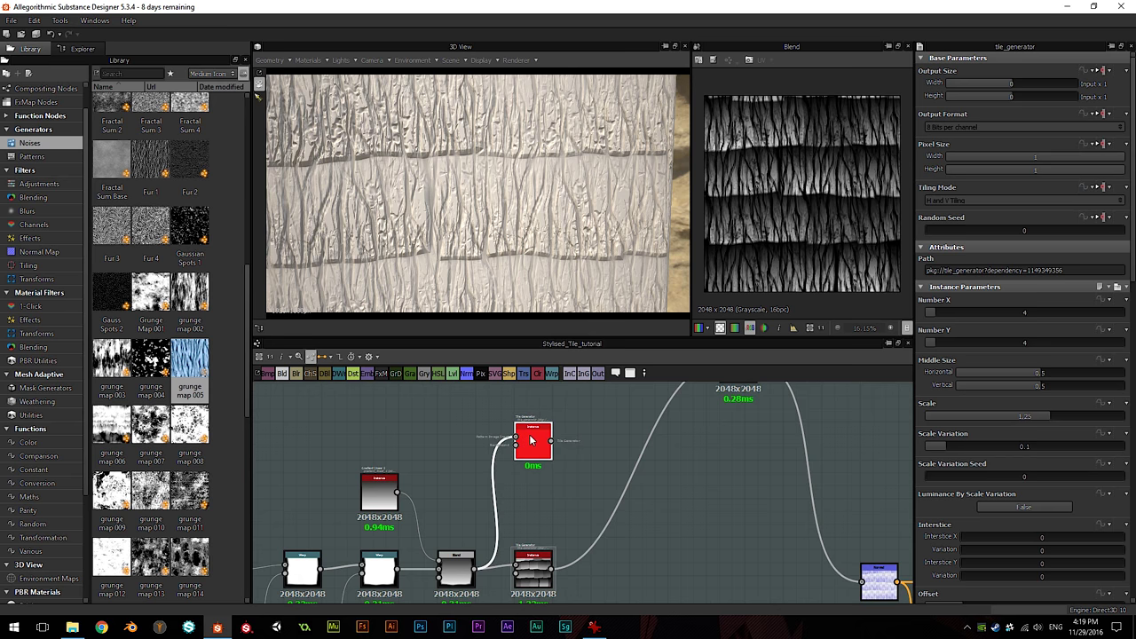
# Step: Insert a Histogram Scan node between the gradient-blended tile shape and the duplicated Tile Generator's pattern input
pyautogui.press('space')
pyautogui.write('gl')
pyautogui.press('BackSpace')
pyautogui.write('histo')
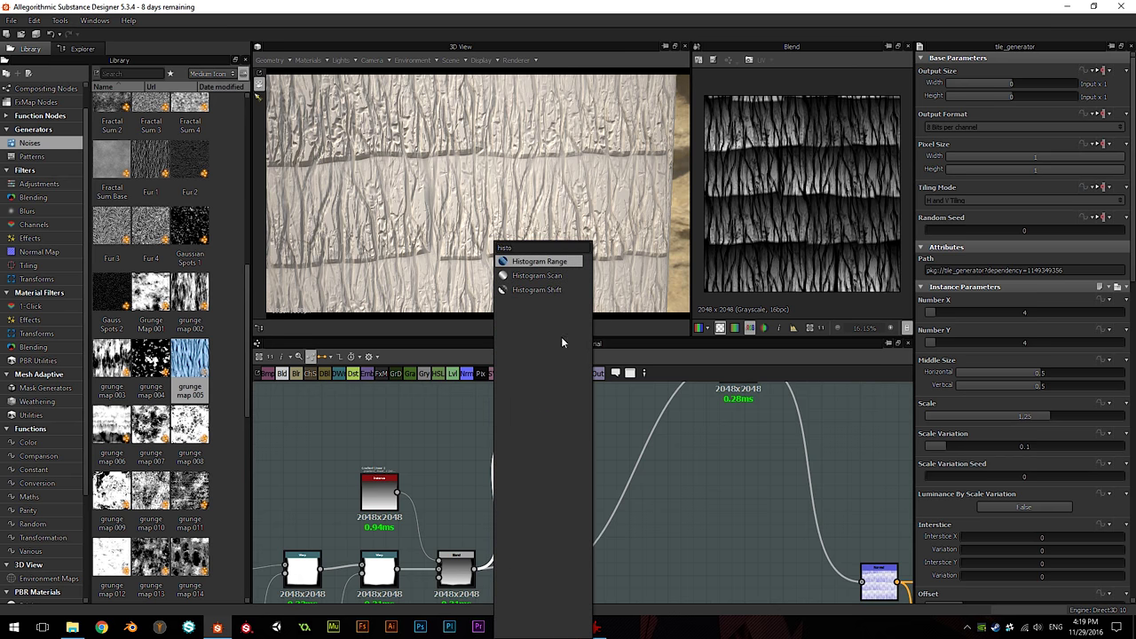
pyautogui.click(545, 277)
pyautogui.moveTo(497, 508); pyautogui.dragTo(484, 442)
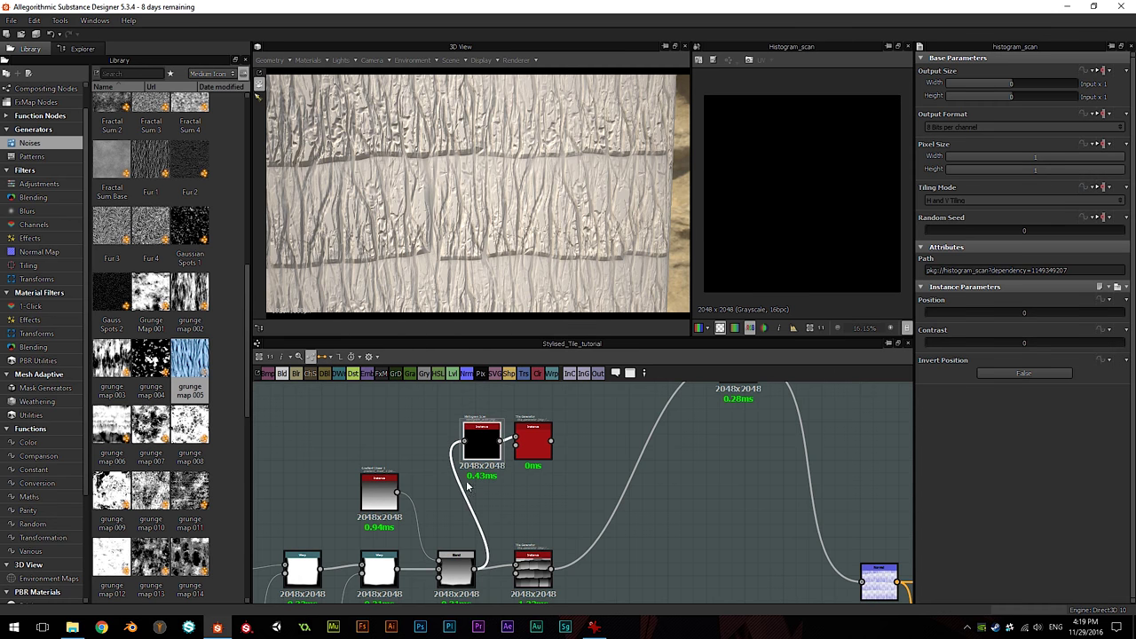
pyautogui.moveTo(539, 455); pyautogui.dragTo(563, 483, button='middle')
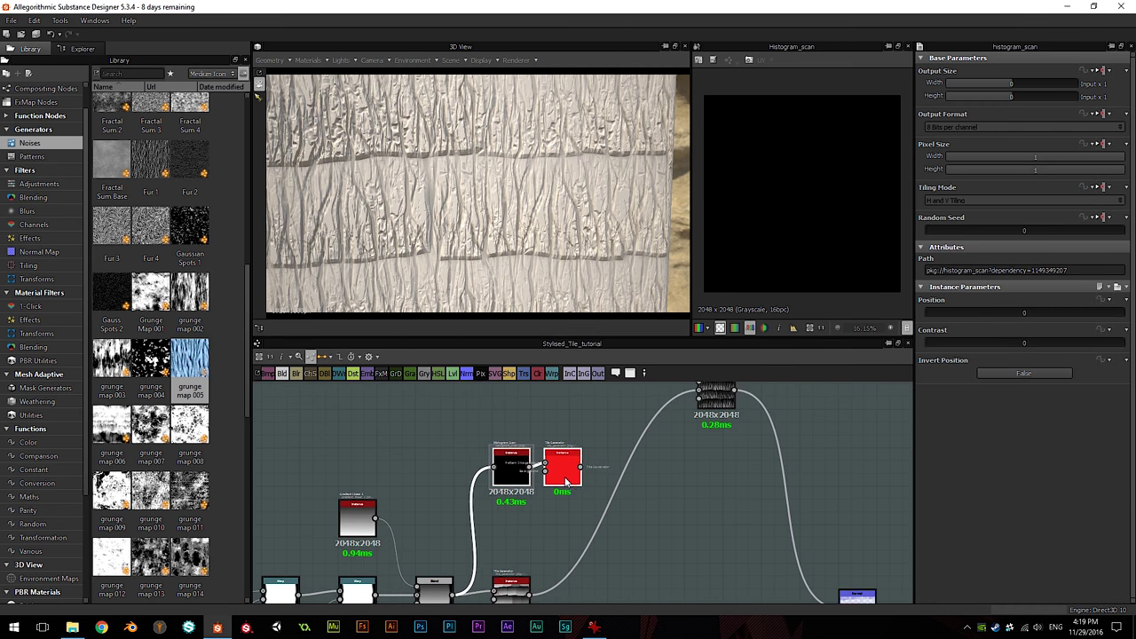
# Step: Set the Histogram Scan's Position to 0.8 and its Contrast to 0.8
pyautogui.scroll(2, 558, 513)
pyautogui.scroll(2, 557, 513)
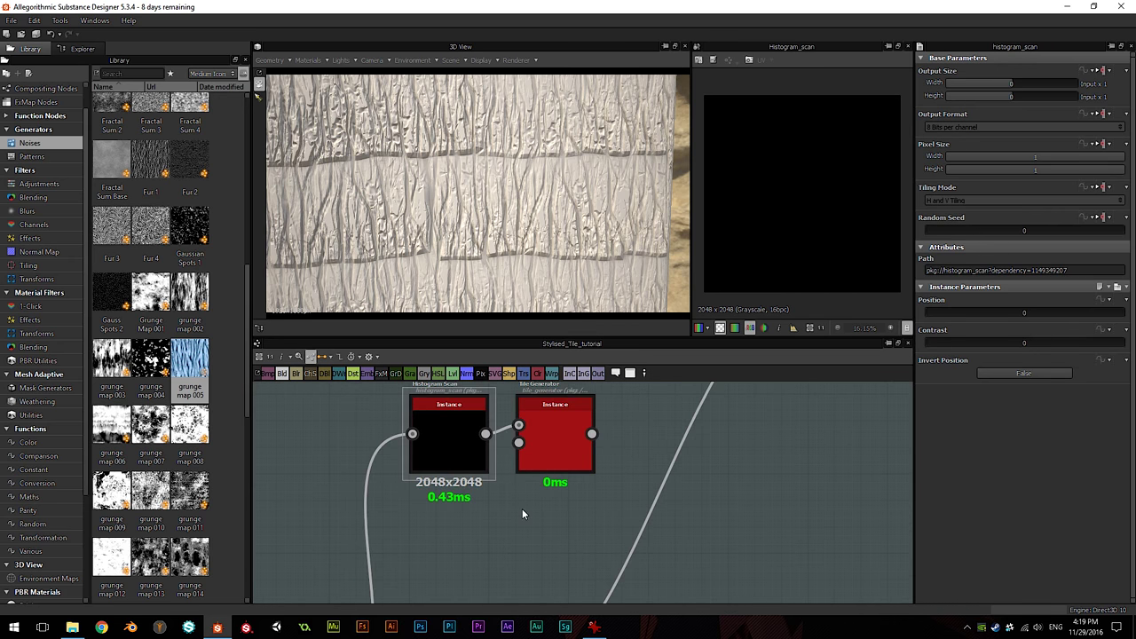
pyautogui.click(579, 437)
pyautogui.click(442, 432)
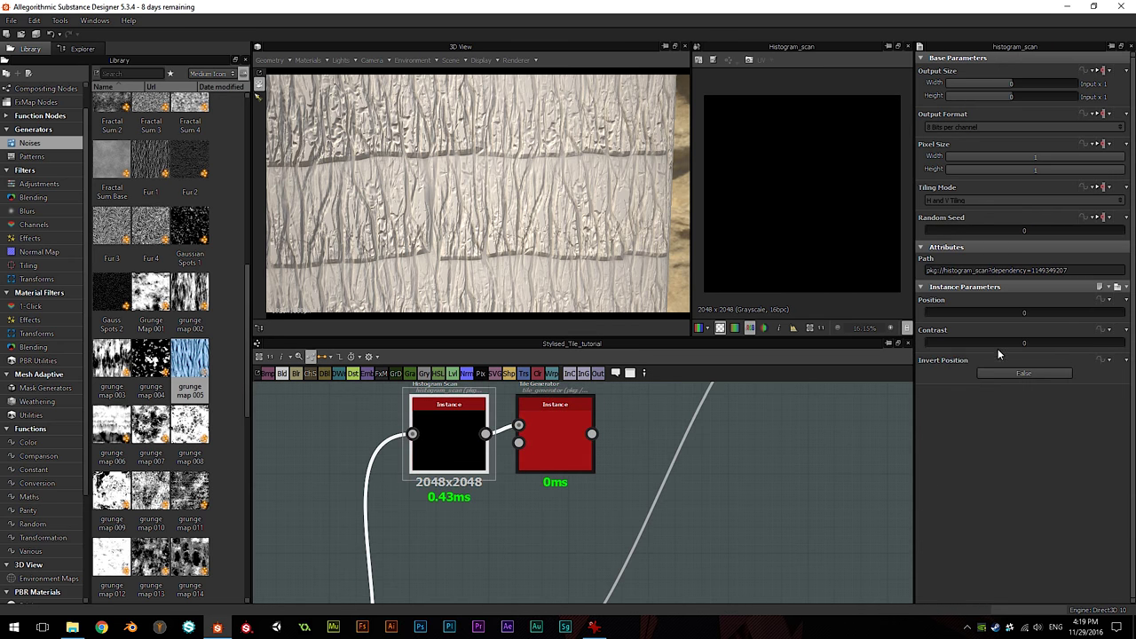
pyautogui.moveTo(972, 311); pyautogui.dragTo(1033, 315)
pyautogui.click(1020, 312)
pyautogui.write('0.8')
pyautogui.press('Return')
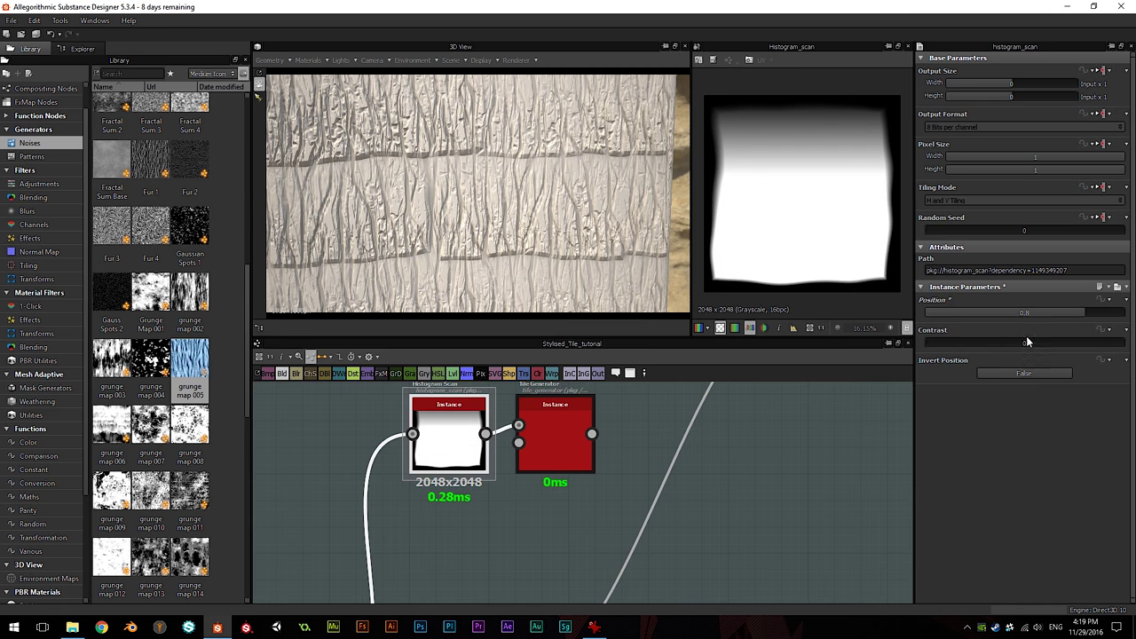
pyautogui.moveTo(1022, 341); pyautogui.dragTo(1085, 341)
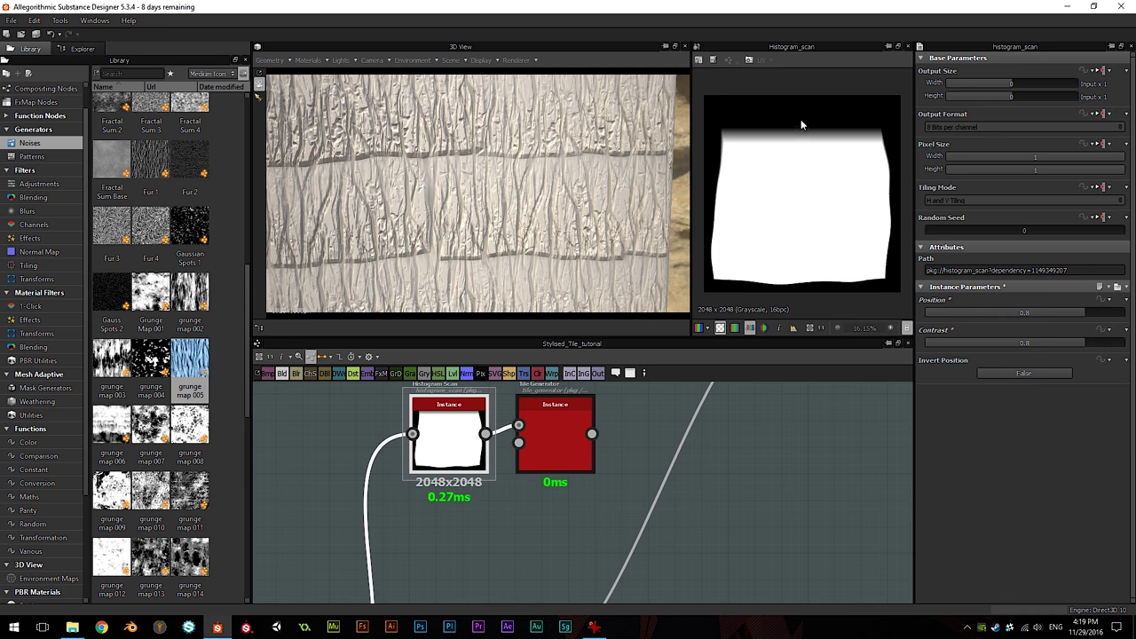
# Step: Preview the duplicated Tile Generator and examine the gaps and gradients along the tile edges
pyautogui.moveTo(565, 510); pyautogui.dragTo(542, 516, button='middle')
pyautogui.doubleClick(522, 430)
pyautogui.scroll(2, 808, 205)
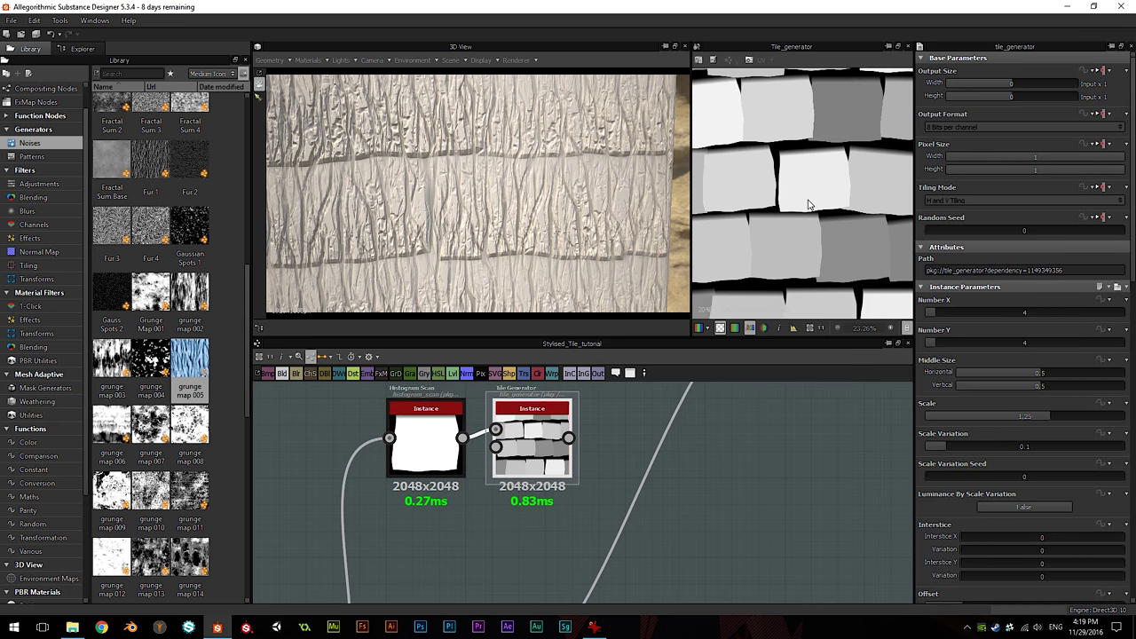
pyautogui.scroll(-1, 811, 205)
pyautogui.click(410, 440)
pyautogui.scroll(2, 776, 240)
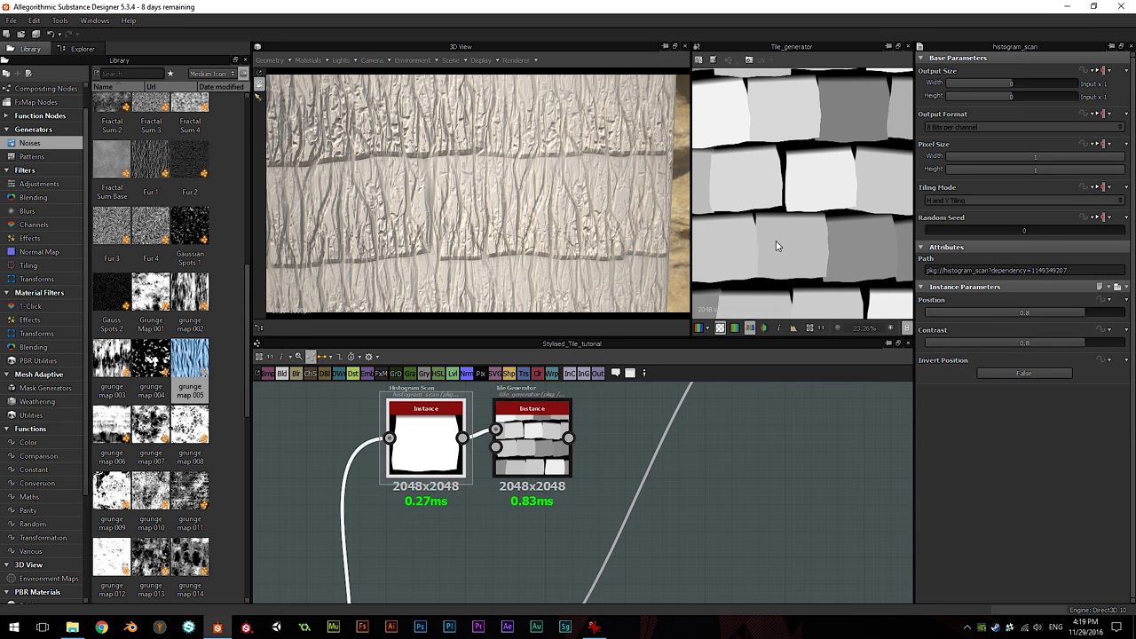
pyautogui.scroll(-2, 792, 296)
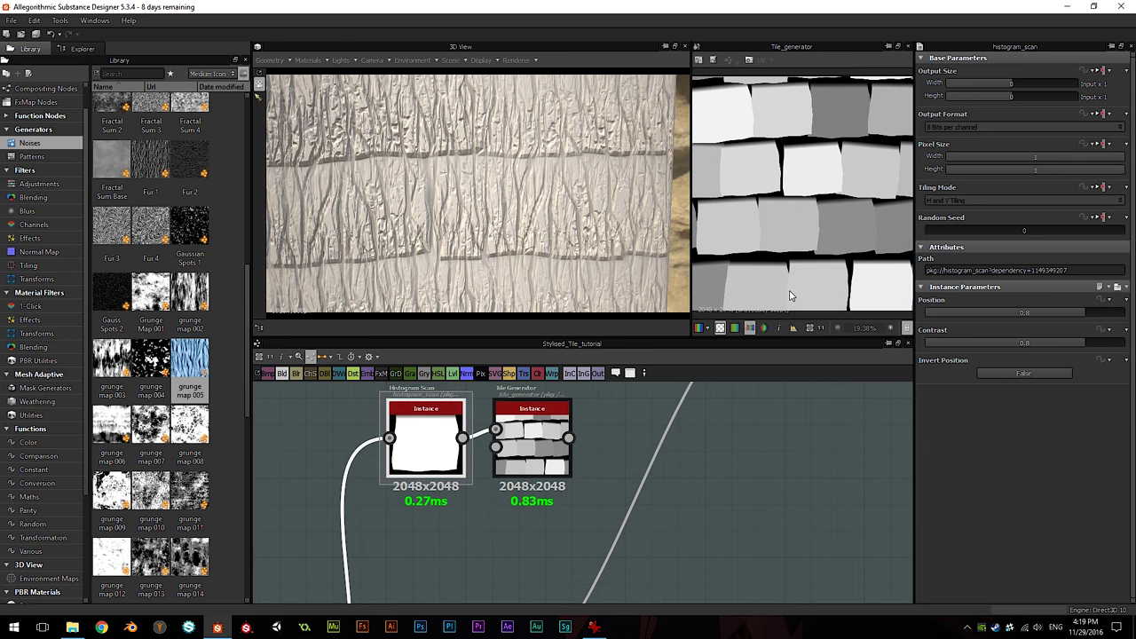
pyautogui.scroll(2, 772, 235)
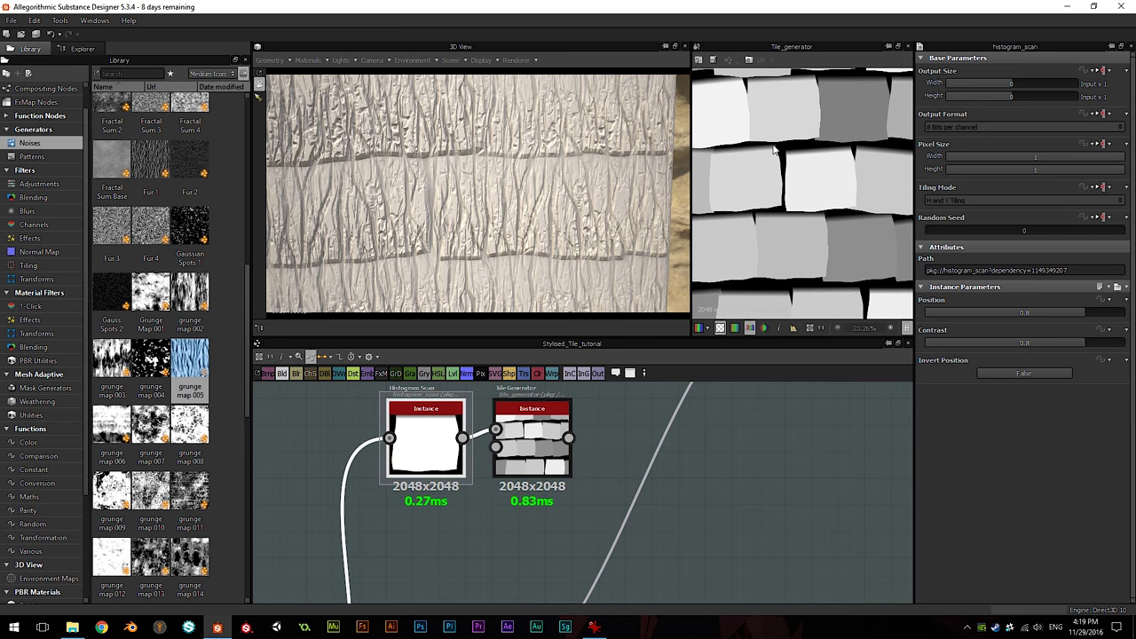
pyautogui.scroll(-2, 777, 235)
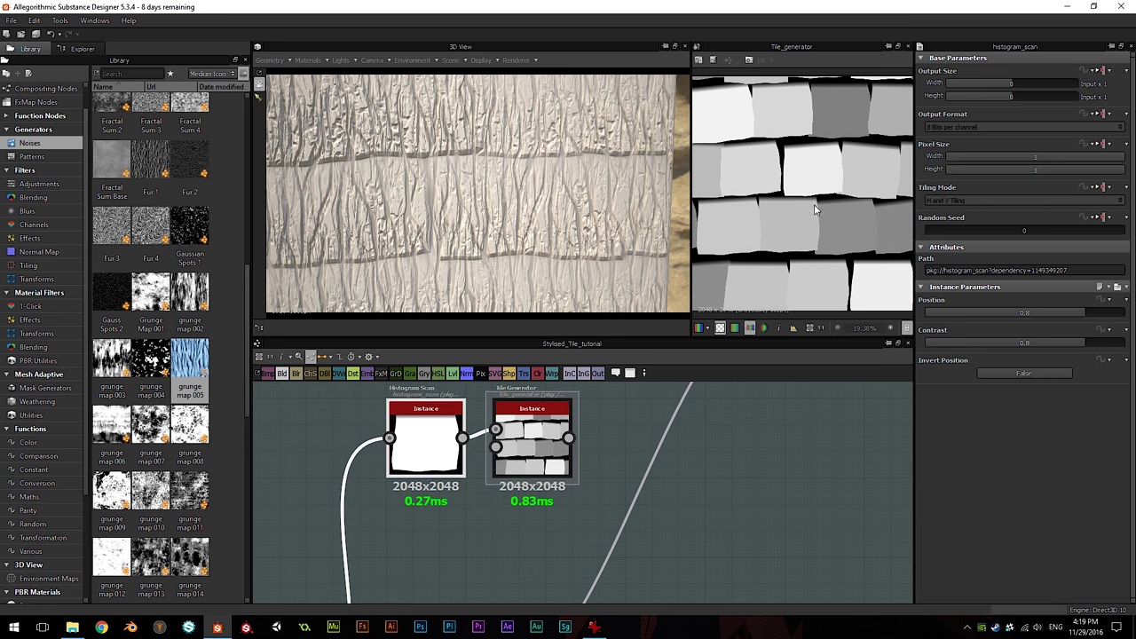
# Step: Raise both the Position and the Contrast of the Histogram Scan to 0.9
pyautogui.moveTo(1083, 312); pyautogui.dragTo(1106, 310)
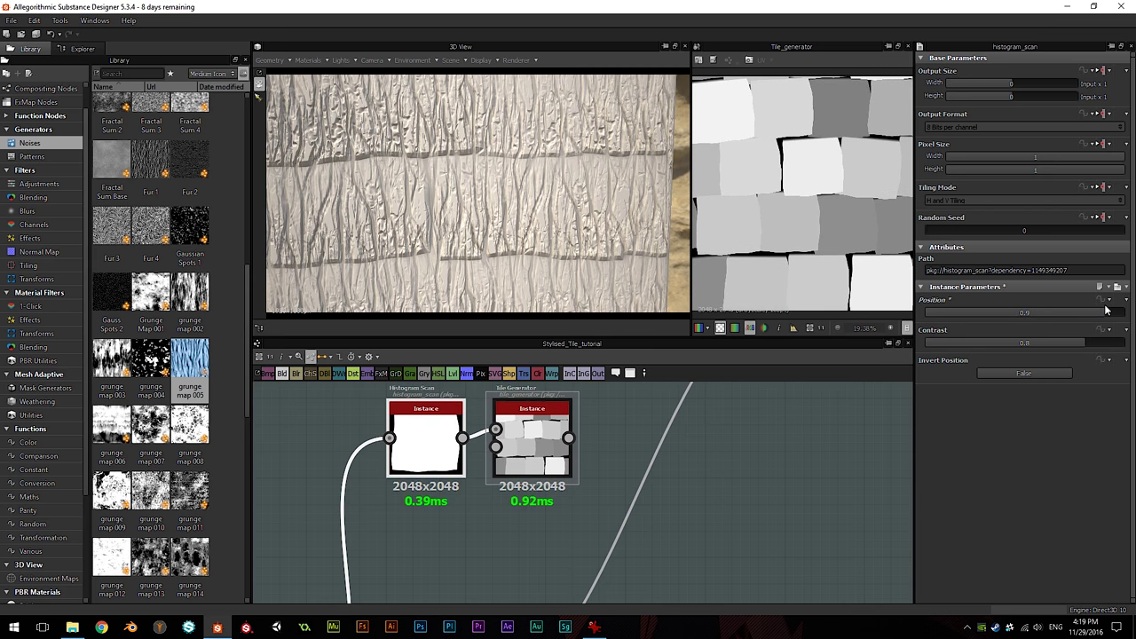
pyautogui.moveTo(1082, 342); pyautogui.dragTo(1105, 342)
pyautogui.doubleClick(1038, 341)
pyautogui.write('0.9')
pyautogui.press('Return')
pyautogui.scroll(-1, 851, 218)
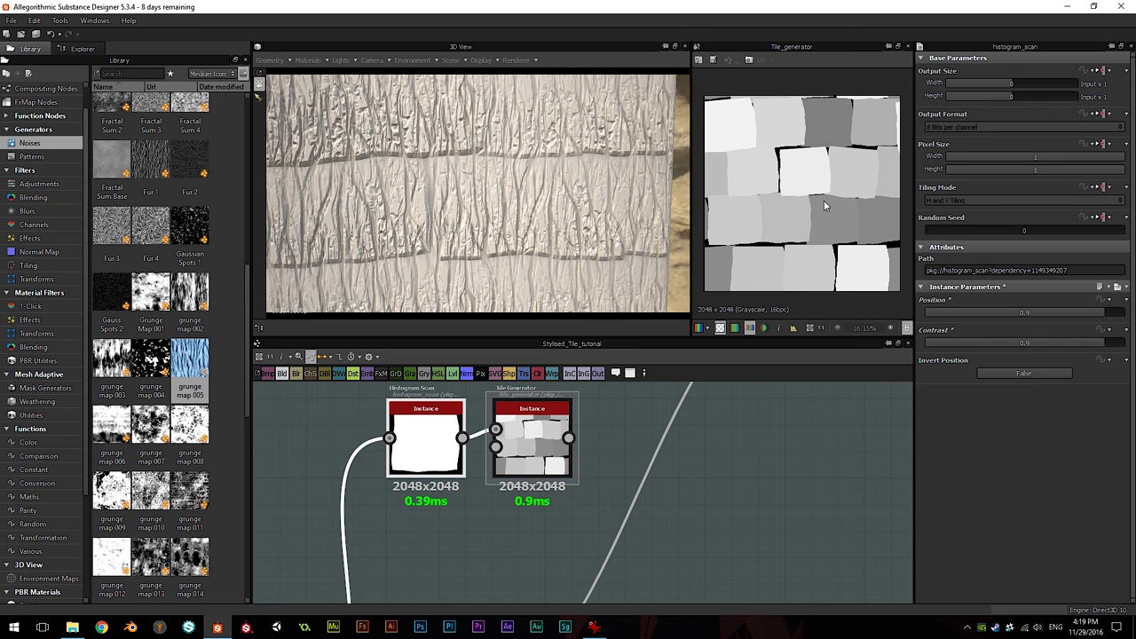
pyautogui.scroll(-1, 824, 205)
# Step: Set the duplicated Tile Generator's Luminance Variation to 0.9 and inspect the grey differences between tiles
pyautogui.click(521, 443)
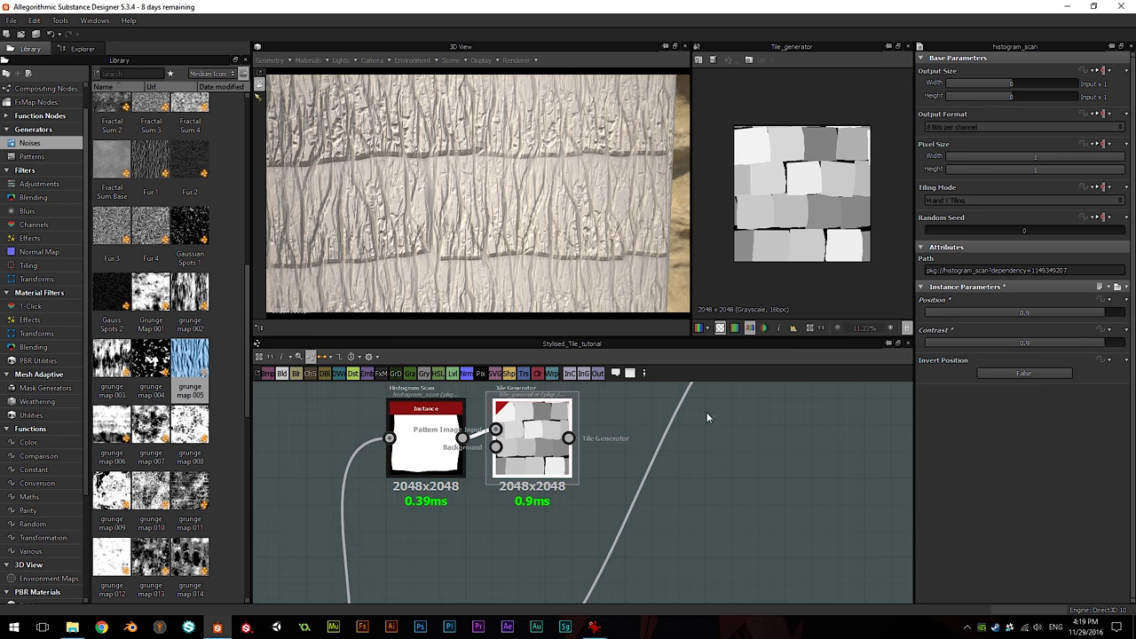
pyautogui.scroll(-5, 1031, 408)
pyautogui.scroll(-3, 1034, 353)
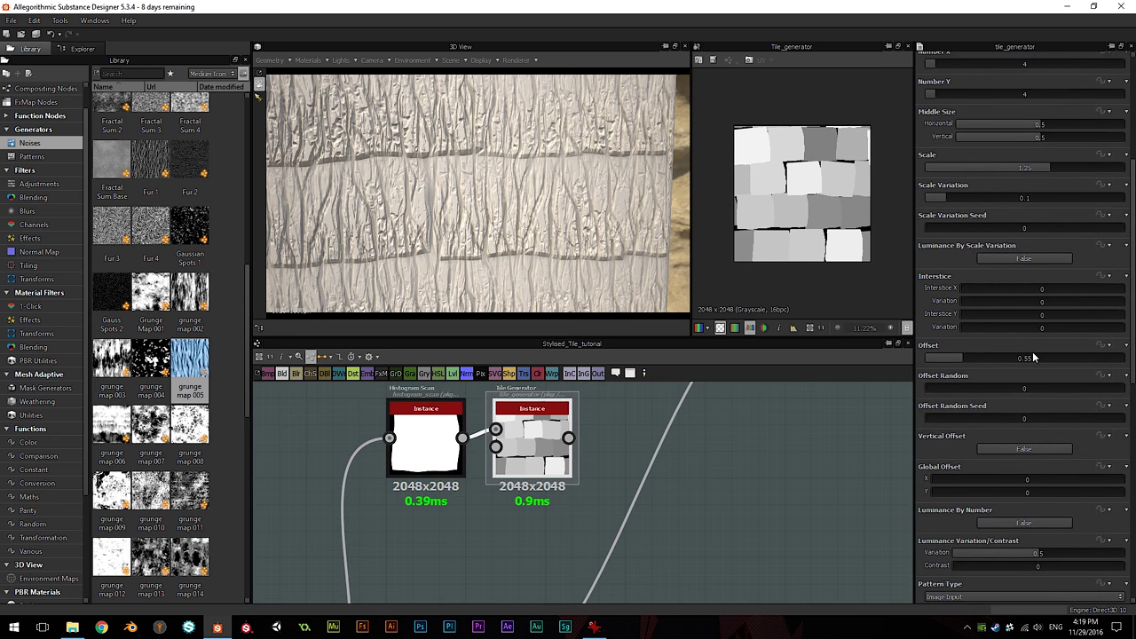
pyautogui.click(1032, 343)
pyautogui.write('.9')
pyautogui.press('Return')
pyautogui.scroll(3, 866, 213)
pyautogui.moveTo(866, 213); pyautogui.dragTo(861, 212, button='middle')
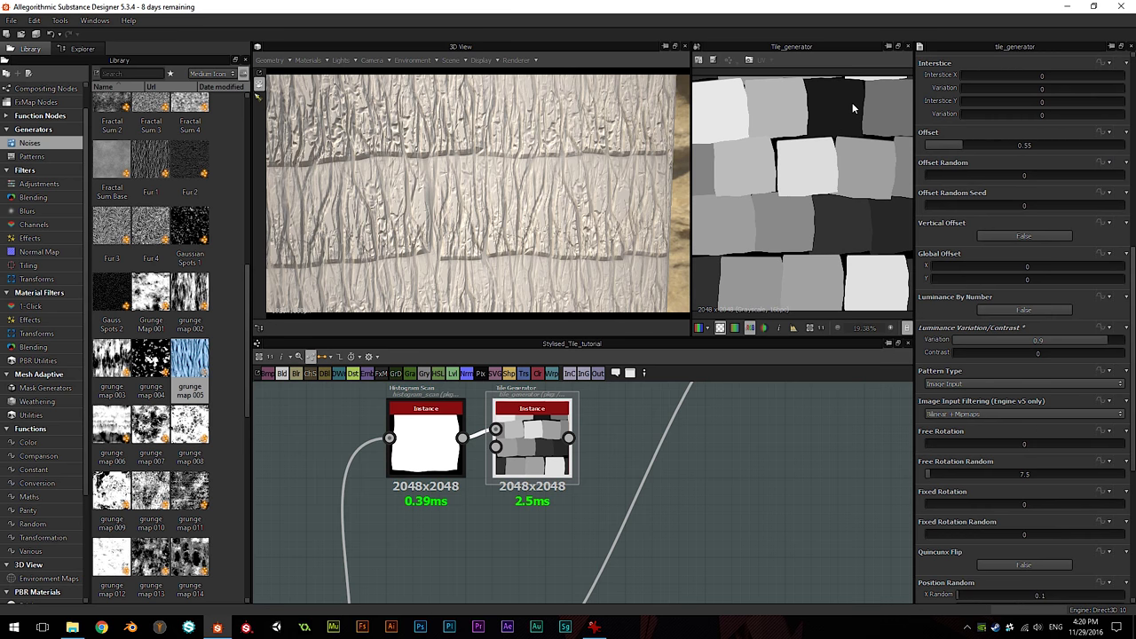
pyautogui.scroll(-2, 821, 134)
pyautogui.scroll(1, 834, 166)
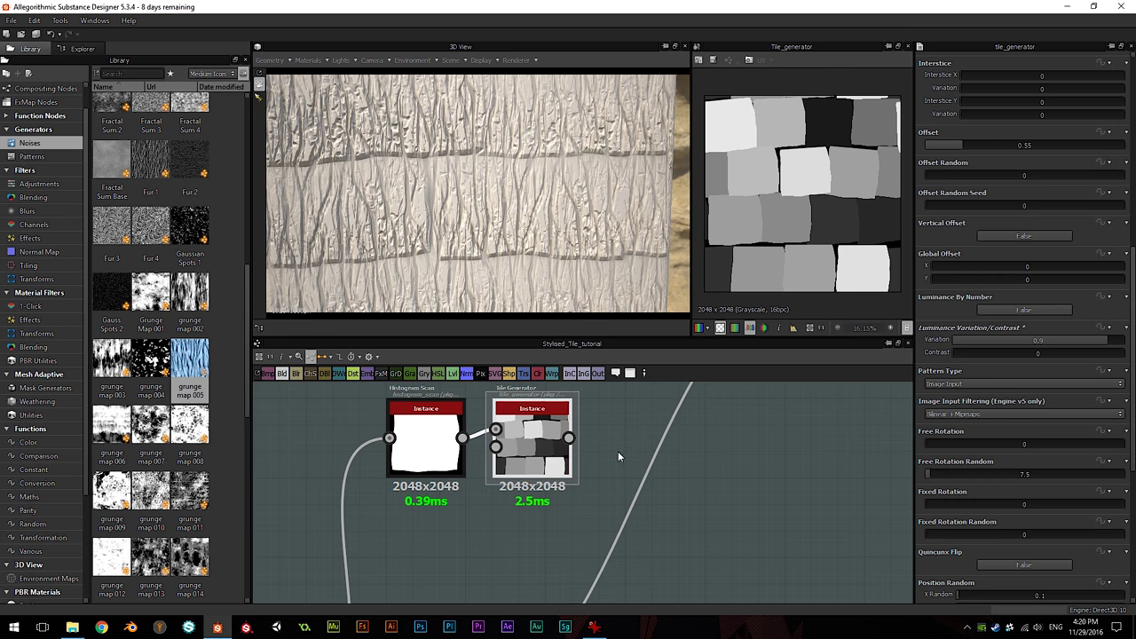
# Step: Add a Gradient Map node fed by the duplicated Tile Generator and place it beside that node
pyautogui.scroll(-1, 603, 463)
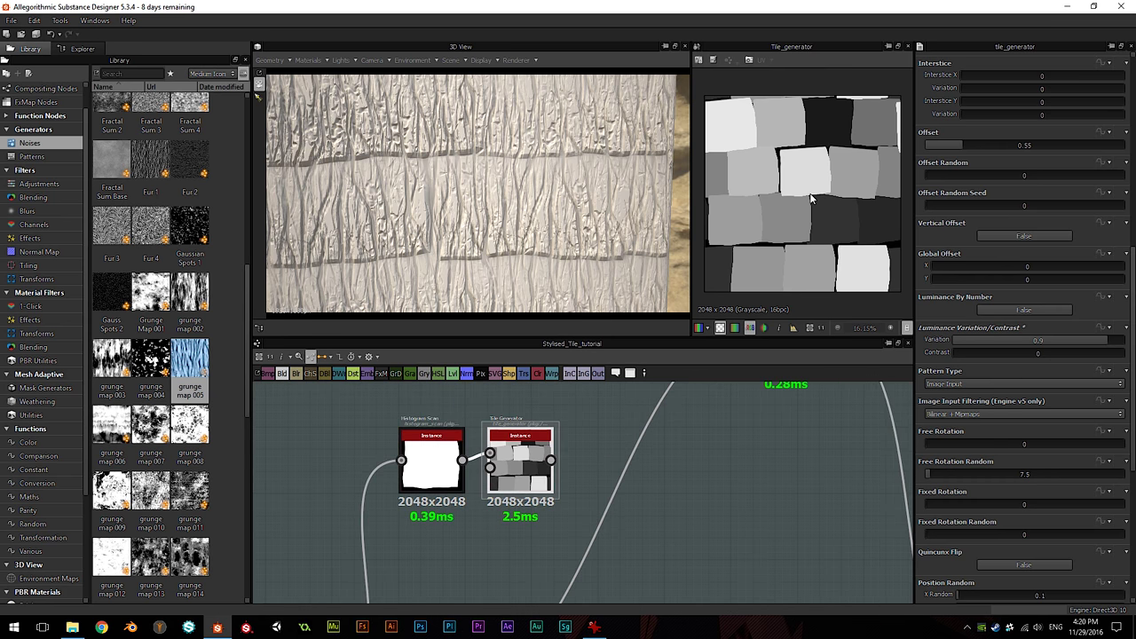
pyautogui.scroll(-2, 592, 426)
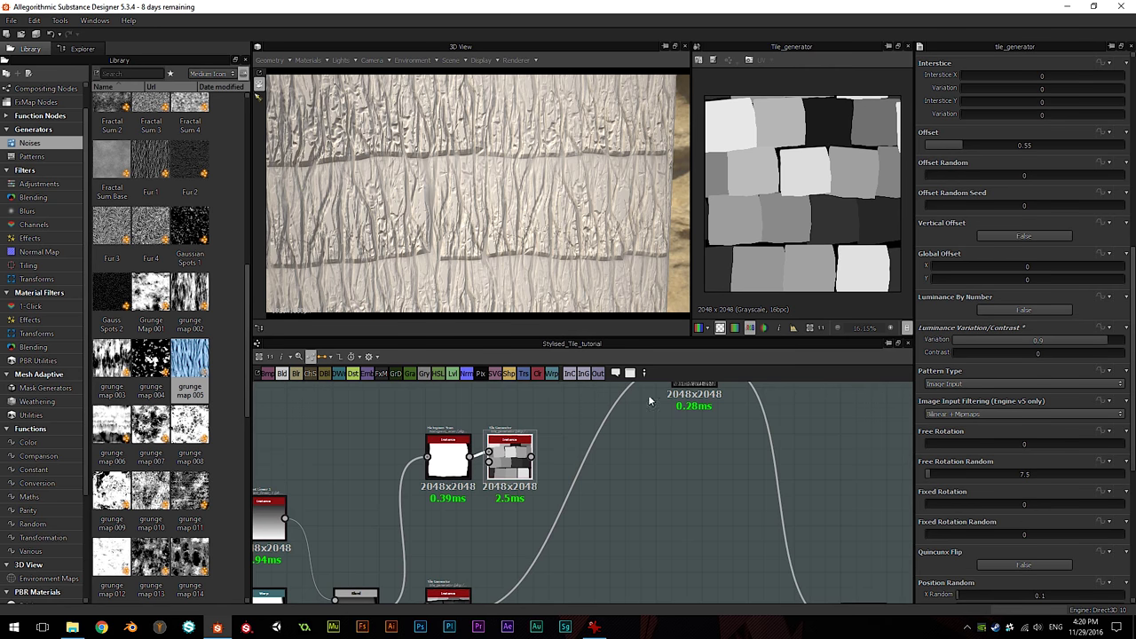
pyautogui.rightClick(571, 434)
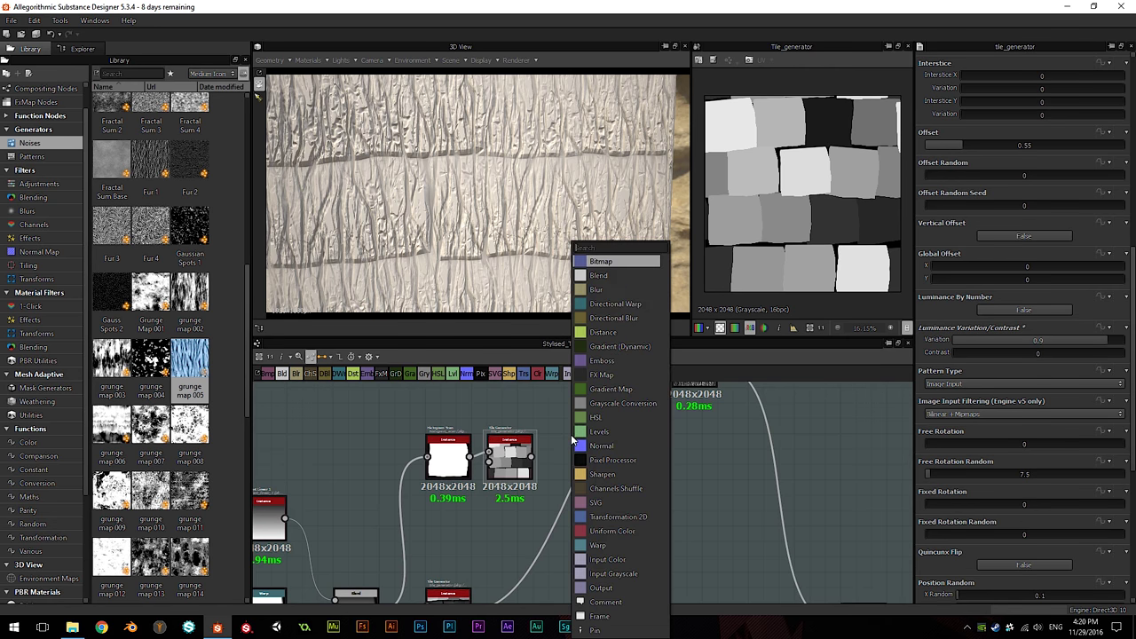
pyautogui.write('gr')
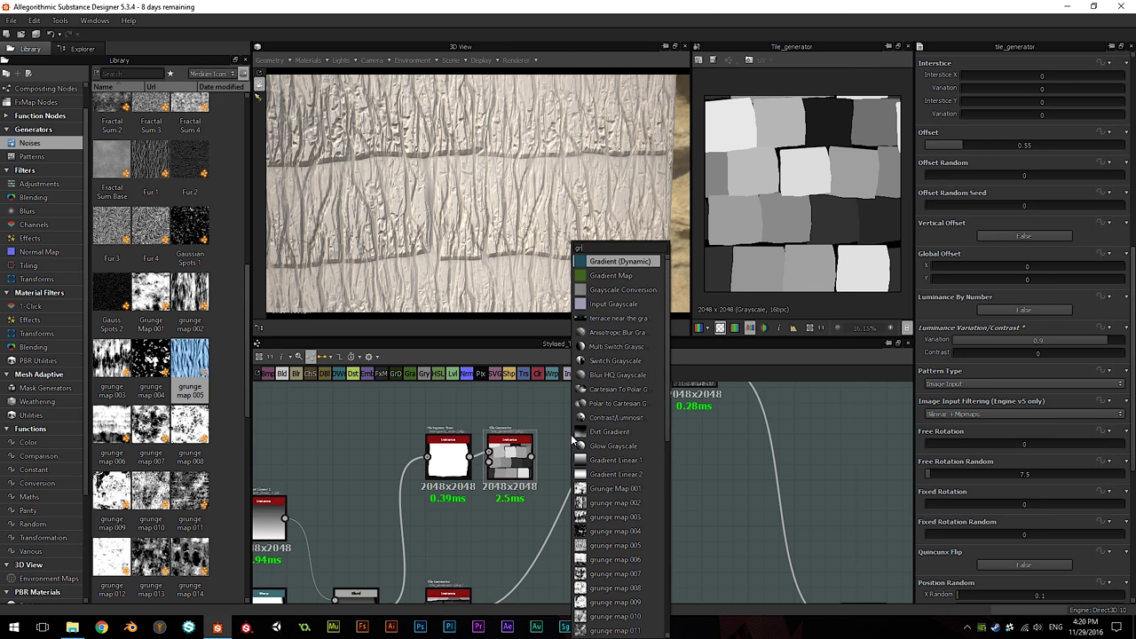
pyautogui.click(599, 276)
pyautogui.scroll(1, 531, 463)
pyautogui.moveTo(561, 438); pyautogui.dragTo(577, 454)
pyautogui.scroll(1, 619, 451)
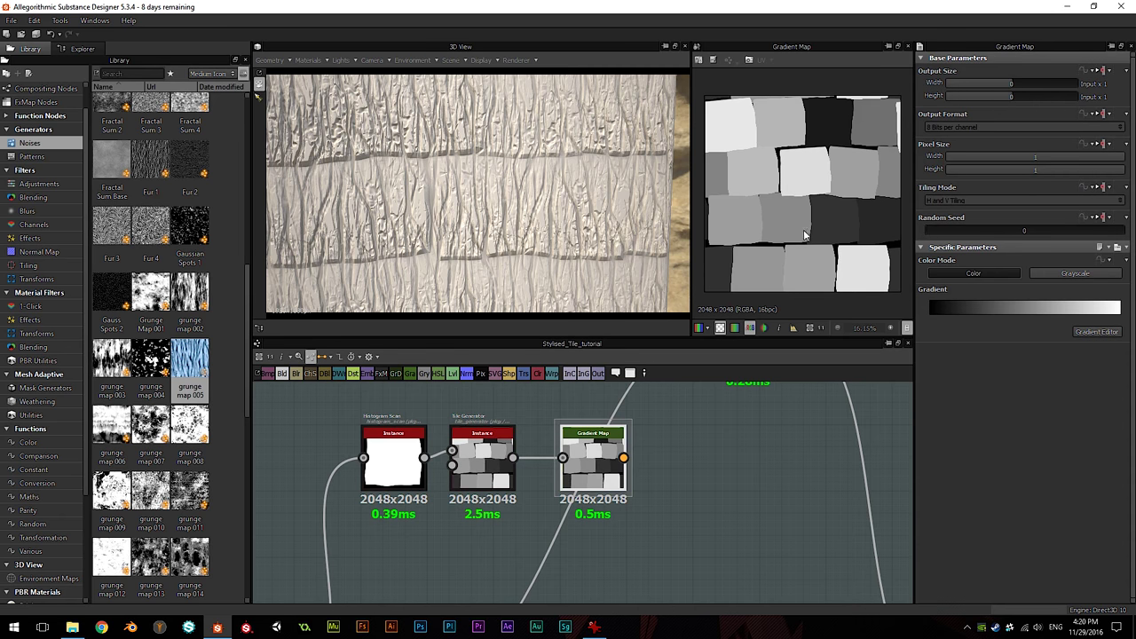
# Step: Add a red key near the dark end of the Gradient Map's gradient and a blue key at position 0.40
pyautogui.click(1107, 329)
pyautogui.click(393, 218)
pyautogui.moveTo(418, 315); pyautogui.dragTo(486, 252)
pyautogui.click(474, 215)
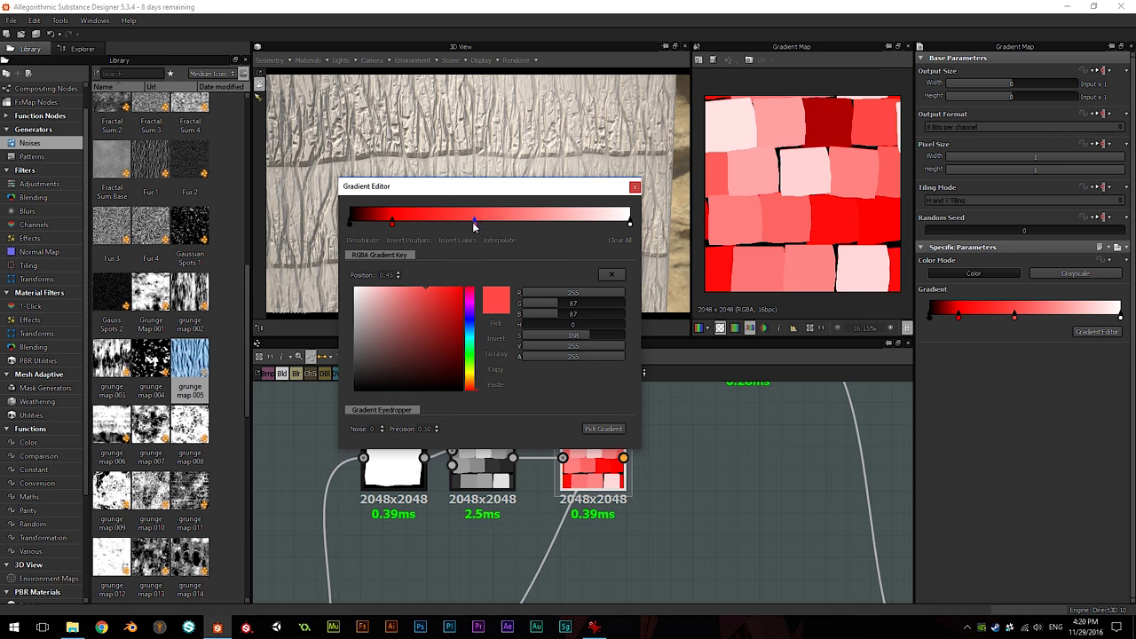
pyautogui.click(467, 318)
pyautogui.moveTo(444, 309); pyautogui.dragTo(462, 226)
pyautogui.click(476, 225)
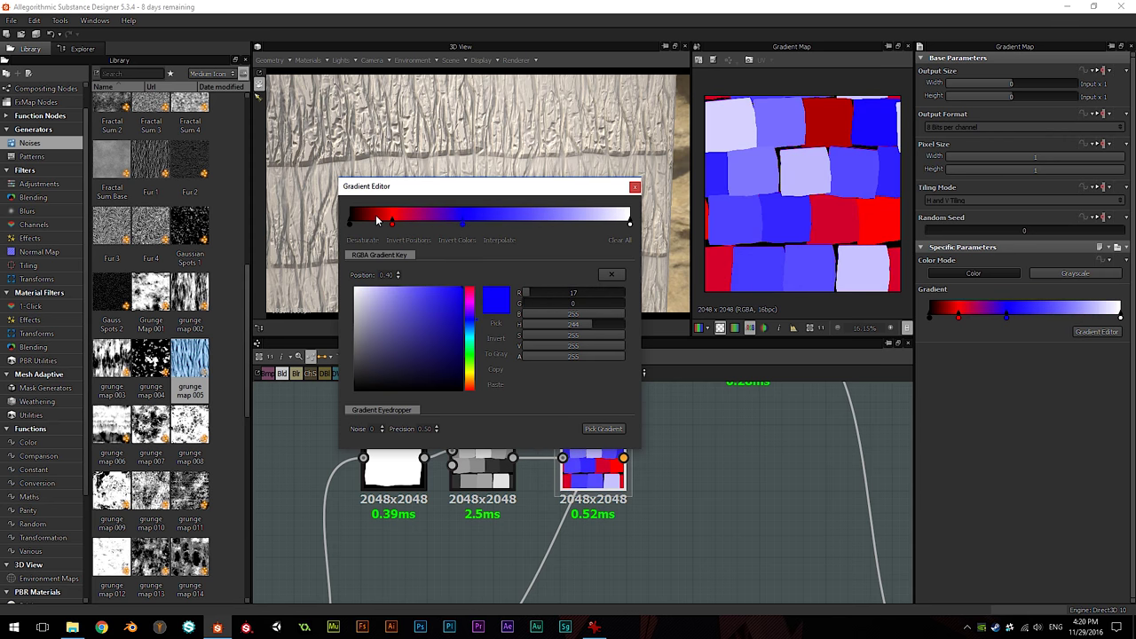
# Step: Add a green key just past the gradient's middle and a pink key at position 0.80
pyautogui.click(511, 220)
pyautogui.moveTo(470, 339); pyautogui.dragTo(477, 291)
pyautogui.click(574, 220)
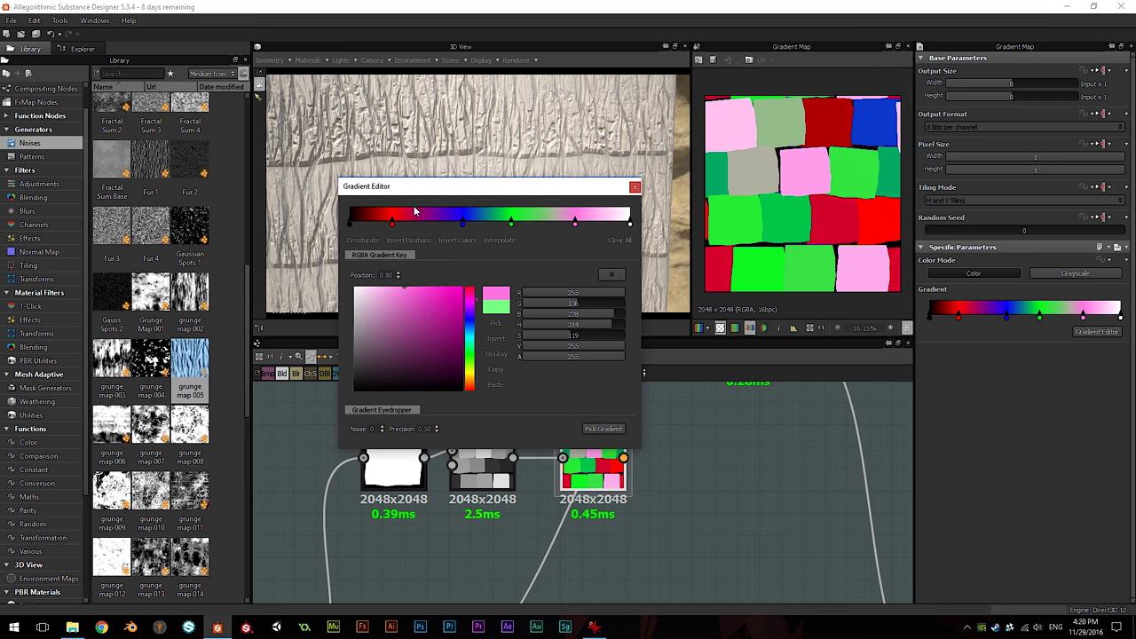
# Step: Shift the blue, green and pink gradient keys toward the dark end, placing pink at 0.65, and check the tile colours
pyautogui.click(460, 220)
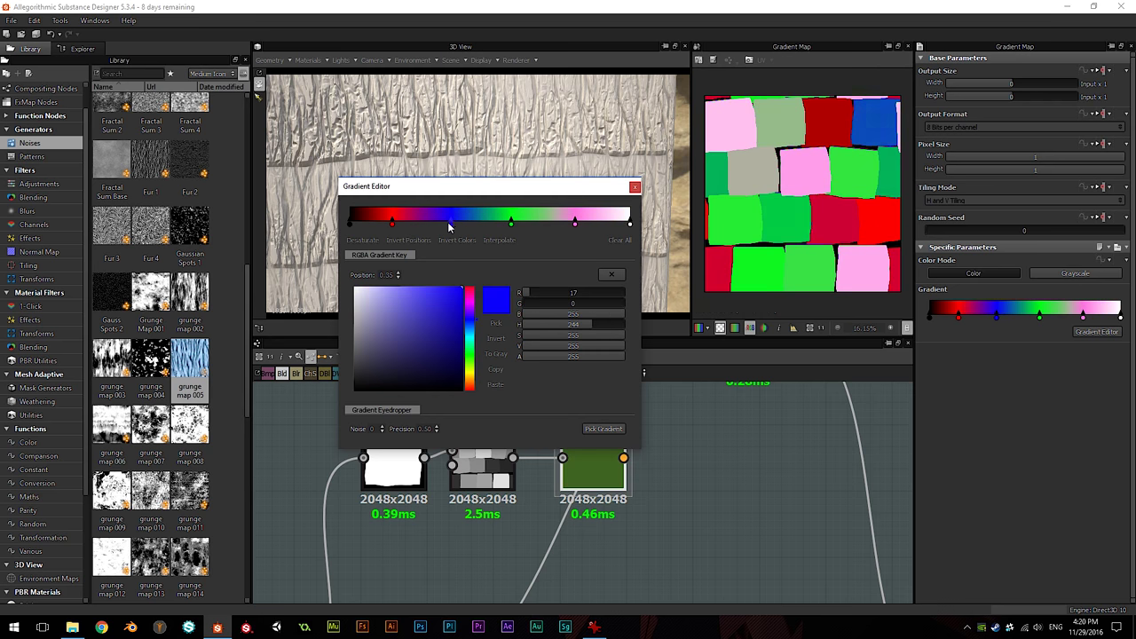
pyautogui.click(511, 222)
pyautogui.moveTo(511, 222); pyautogui.dragTo(486, 220)
pyautogui.moveTo(575, 221); pyautogui.dragTo(533, 222)
pyautogui.scroll(3, 785, 197)
pyautogui.scroll(-1, 784, 197)
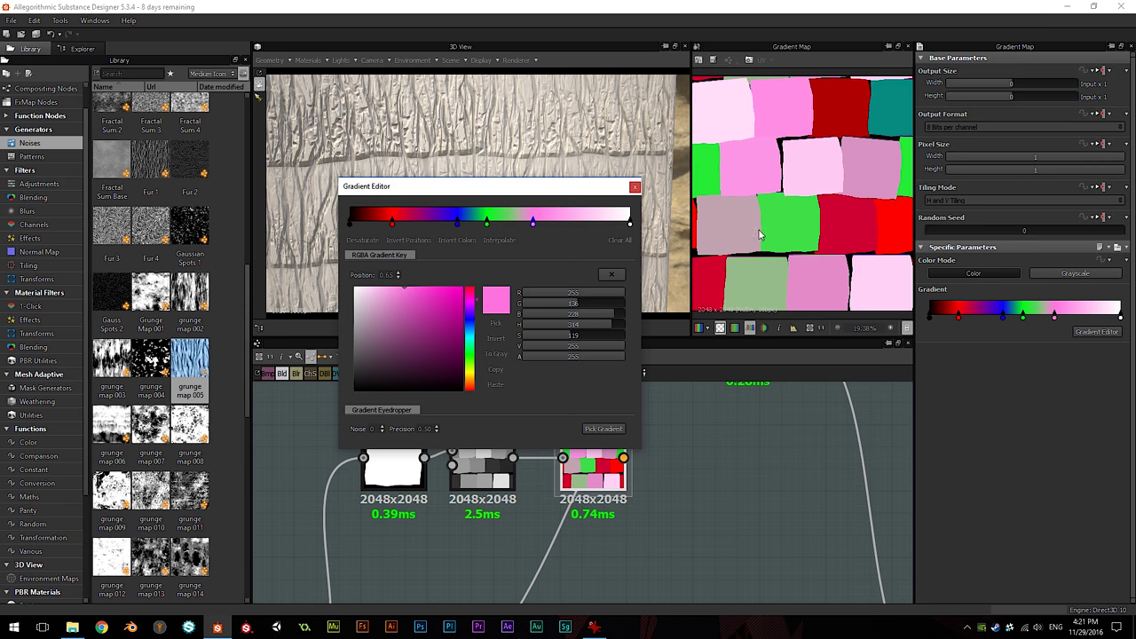
pyautogui.scroll(-1, 750, 241)
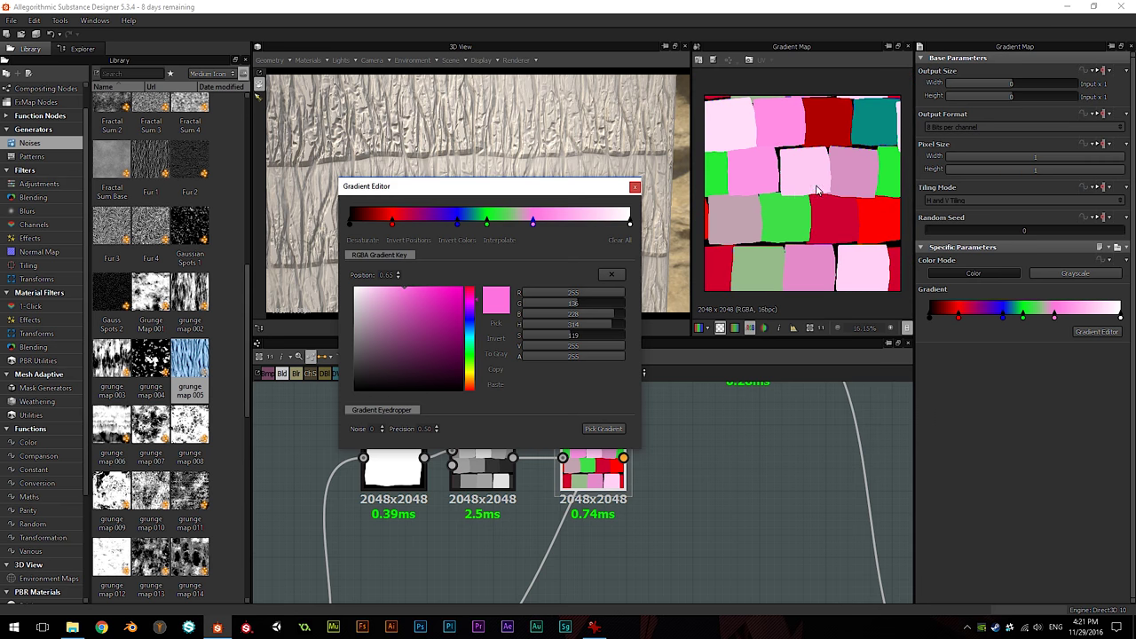
pyautogui.scroll(2, 782, 241)
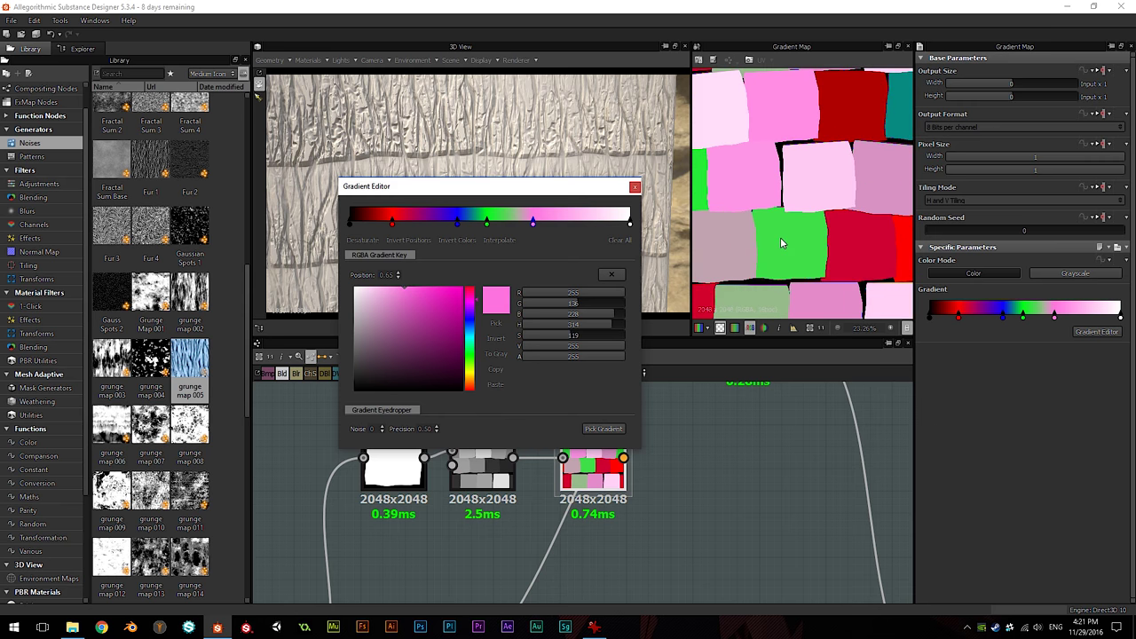
# Step: Add a yellow gradient key at position 0.81 and move the blue key to 0.43
pyautogui.click(568, 223)
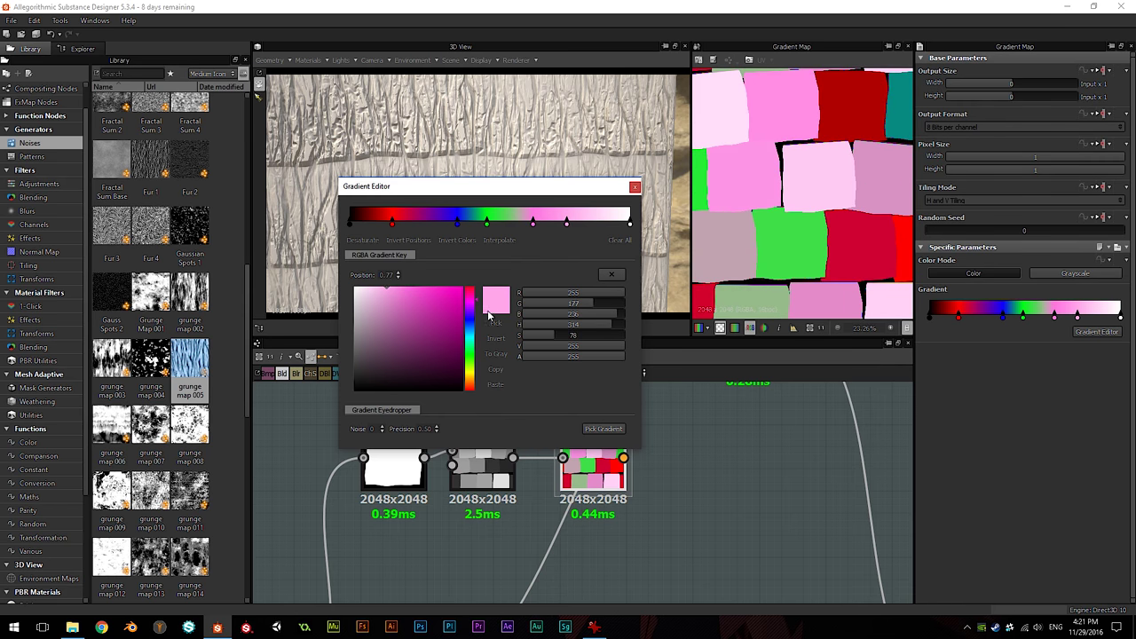
pyautogui.click(468, 371)
pyautogui.moveTo(457, 296); pyautogui.dragTo(496, 270)
pyautogui.moveTo(567, 226)
pyautogui.mouseDown()
pyautogui.moveTo(583, 223)
pyautogui.moveTo(534, 223)
pyautogui.moveTo(578, 222)
pyautogui.mouseUp()
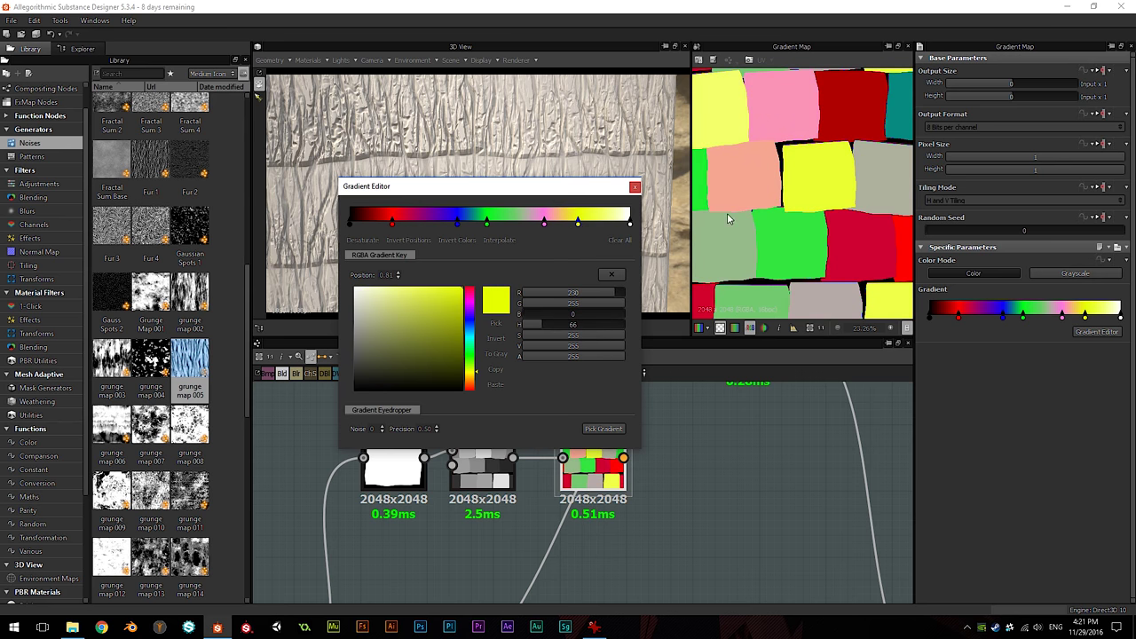
pyautogui.scroll(-3, 776, 207)
pyautogui.scroll(3, 834, 214)
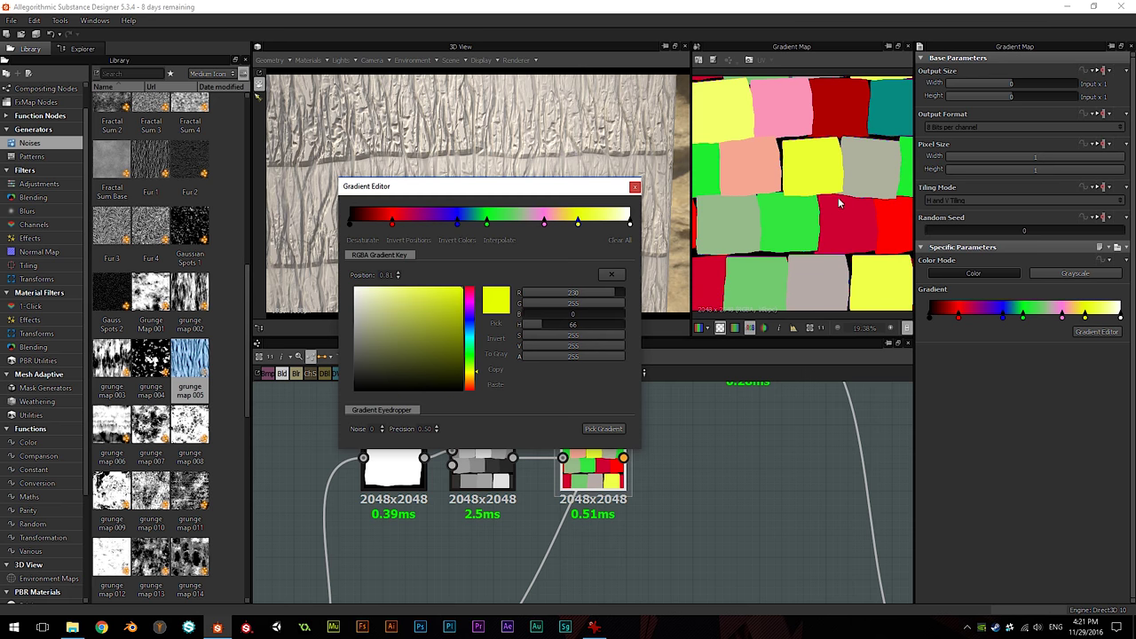
pyautogui.moveTo(458, 223); pyautogui.dragTo(469, 219)
pyautogui.scroll(-1, 806, 188)
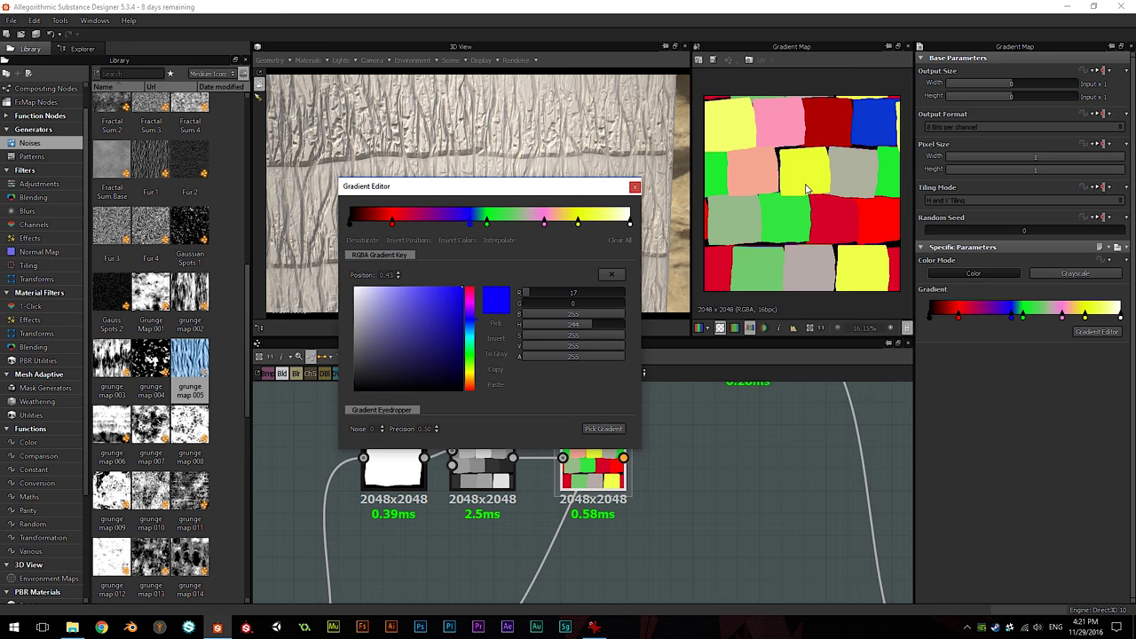
# Step: Add a teal-green key (RGB 0, 145, 80) to the gradient at position 0.19, just past the red key, and close the Gradient Editor
pyautogui.click(430, 223)
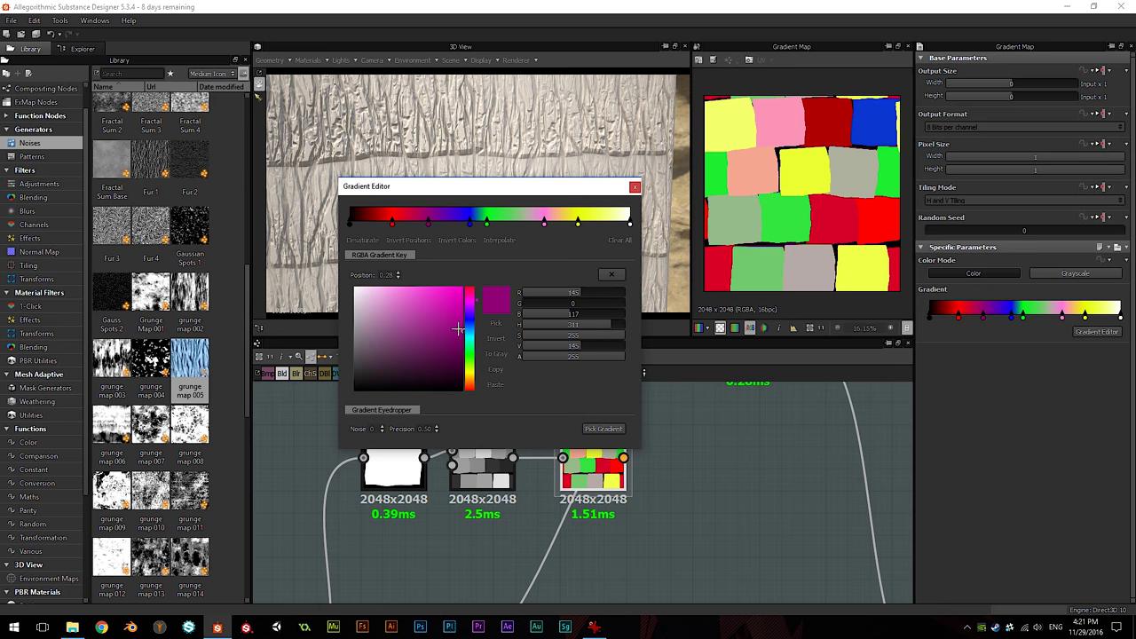
pyautogui.moveTo(471, 338)
pyautogui.mouseDown()
pyautogui.moveTo(472, 324)
pyautogui.moveTo(476, 385)
pyautogui.moveTo(473, 311)
pyautogui.moveTo(475, 346)
pyautogui.mouseUp()
pyautogui.moveTo(427, 228); pyautogui.dragTo(404, 226)
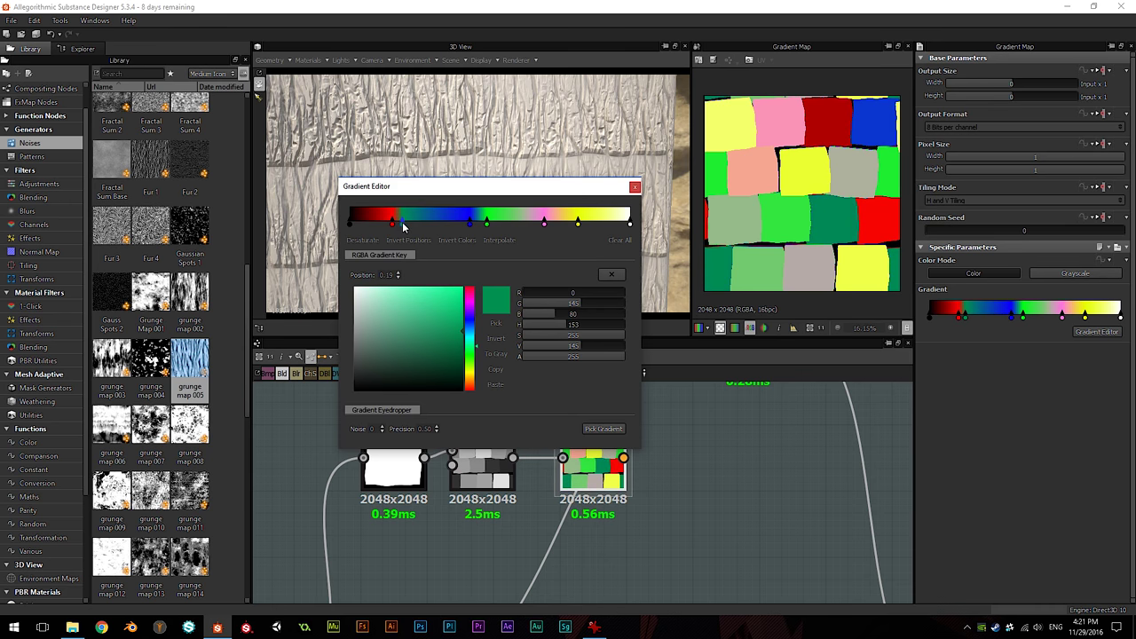
pyautogui.scroll(-1, 698, 247)
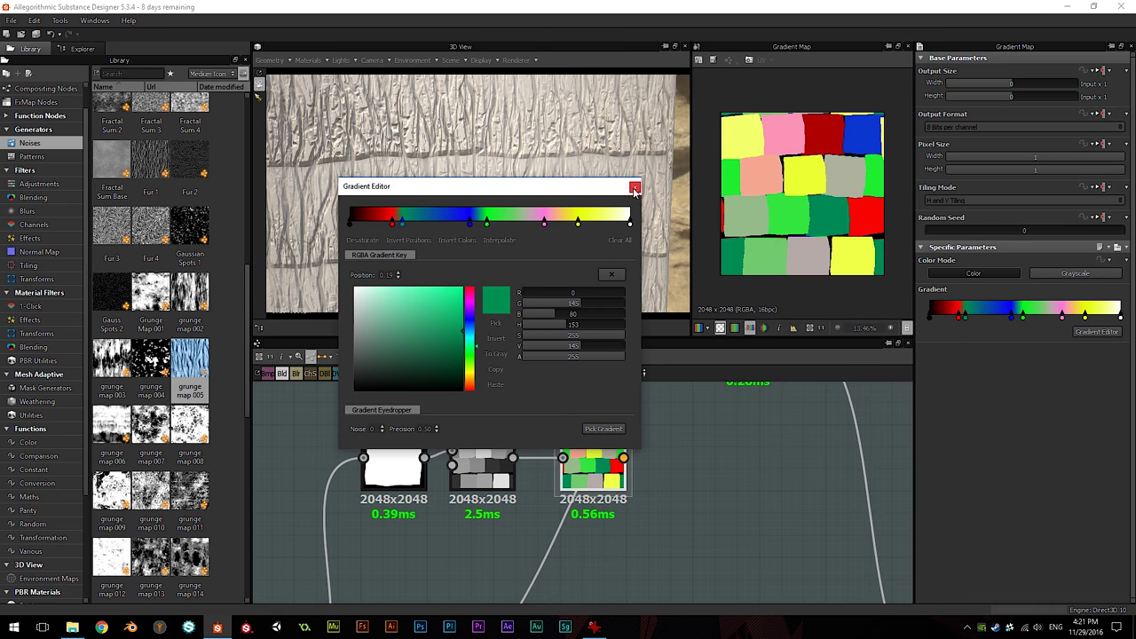
pyautogui.click(634, 188)
pyautogui.scroll(-1, 842, 203)
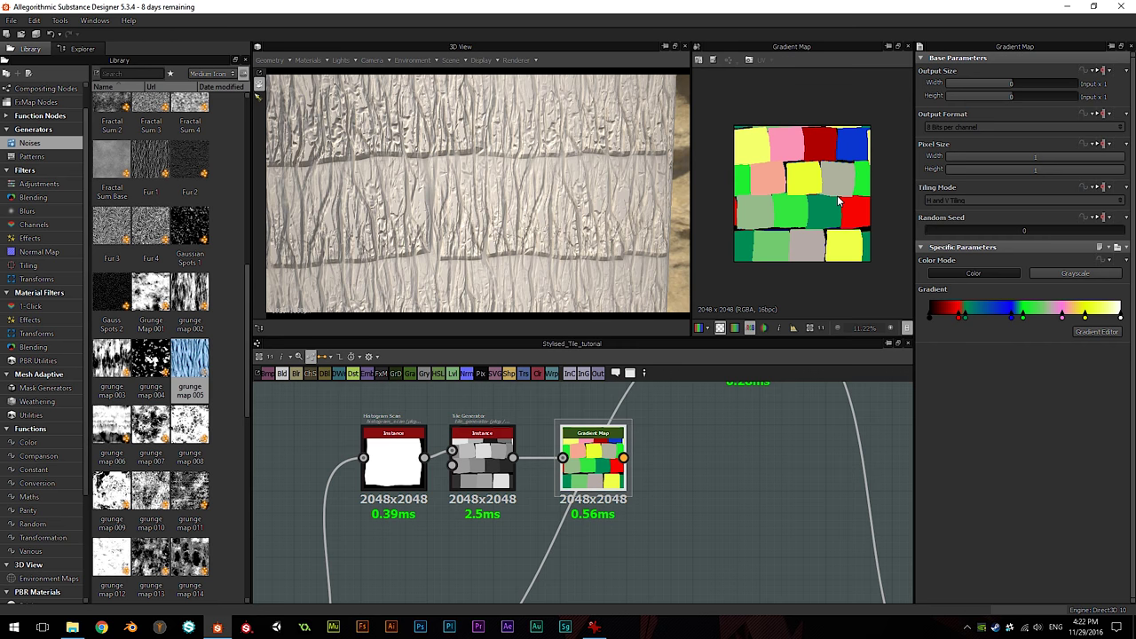
pyautogui.scroll(-1, 673, 469)
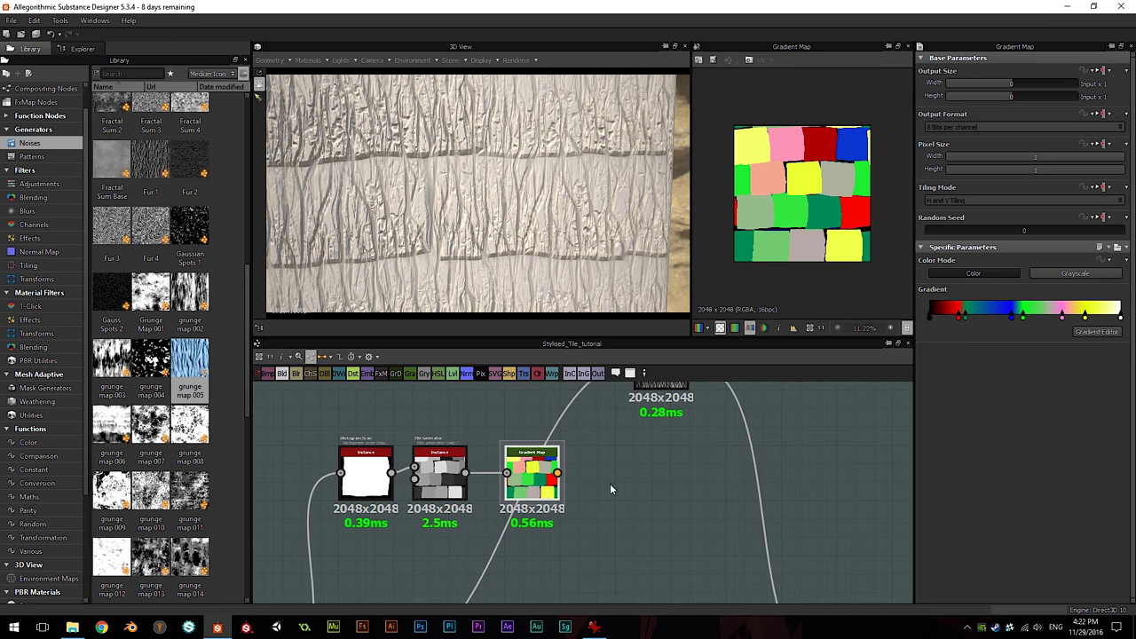
# Step: Add a grayscale Vector Warp node and feed the Gradient Map's output into its vector map input
pyautogui.press('space')
pyautogui.write('vec')
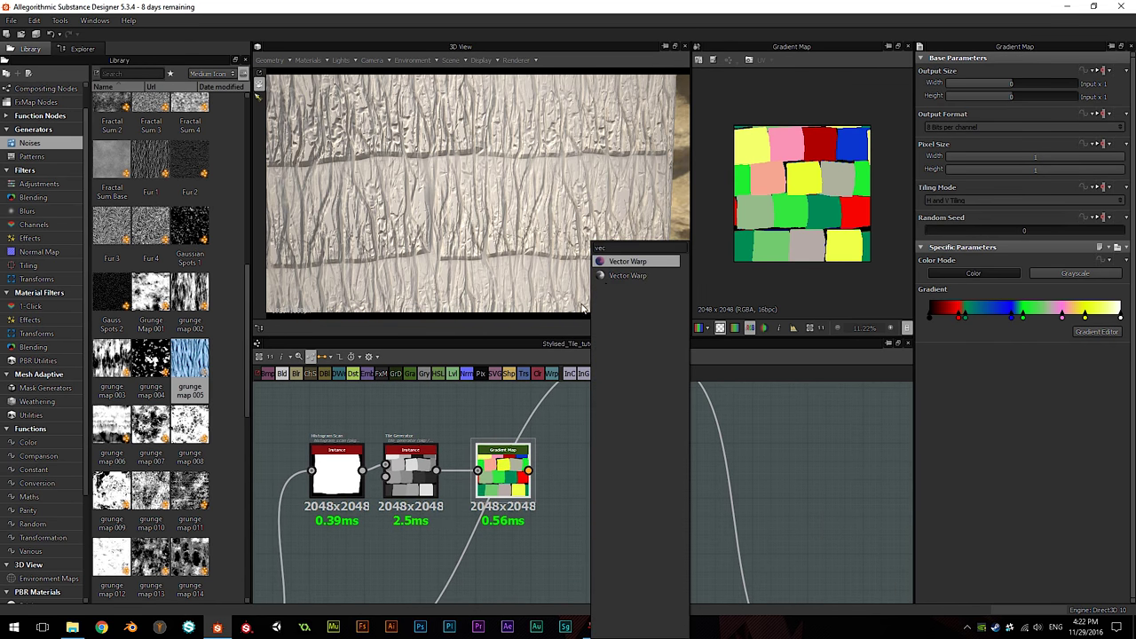
pyautogui.click(627, 275)
pyautogui.moveTo(588, 479); pyautogui.dragTo(677, 453)
pyautogui.moveTo(725, 411); pyautogui.dragTo(631, 446, button='middle')
pyautogui.moveTo(581, 498); pyautogui.dragTo(666, 421)
pyautogui.moveTo(655, 431); pyautogui.dragTo(633, 480, button='middle')
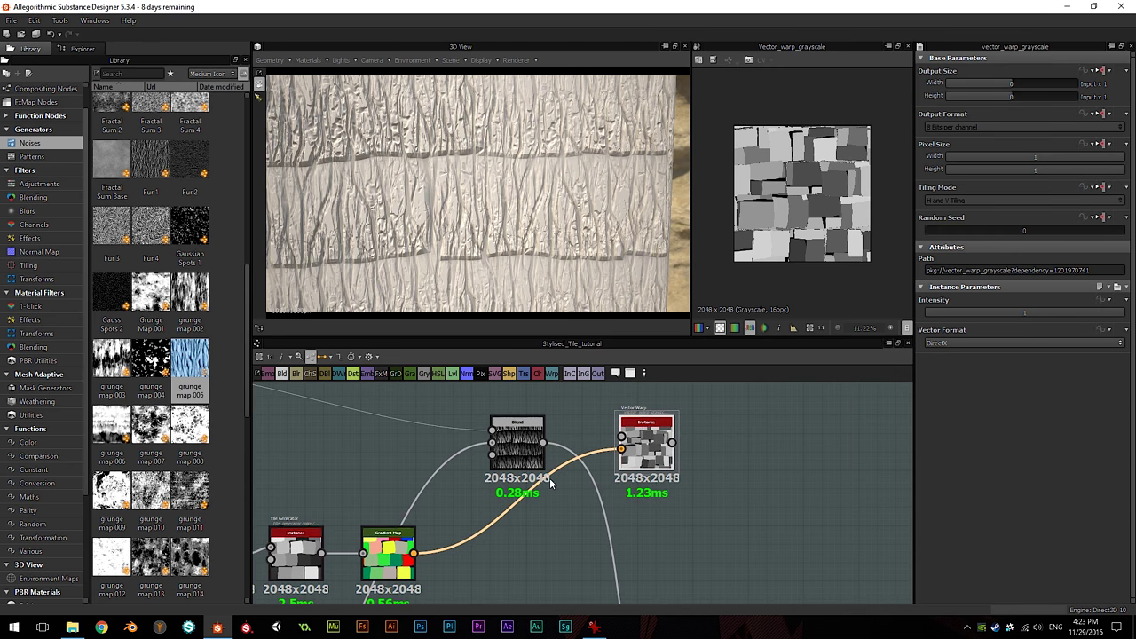
# Step: Move the Blend node down beside the Normal node and place the Vector Warp just above the Gradient Map
pyautogui.moveTo(517, 448); pyautogui.dragTo(479, 449)
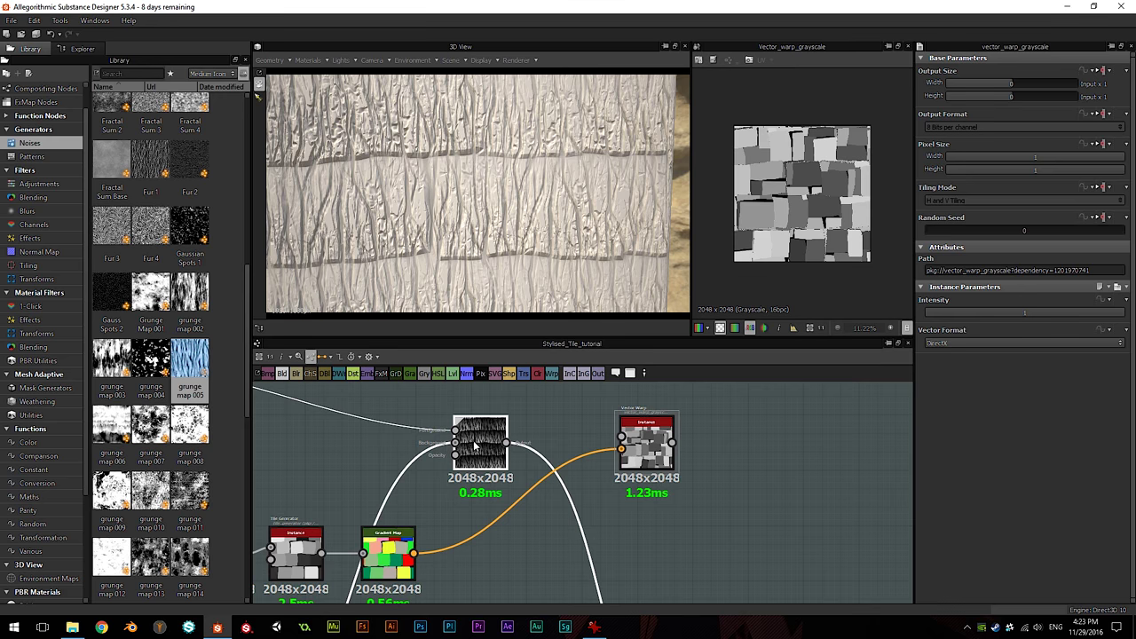
pyautogui.scroll(-3, 414, 429)
pyautogui.moveTo(449, 438); pyautogui.dragTo(505, 452, button='middle')
pyautogui.moveTo(524, 512); pyautogui.dragTo(537, 418, button='middle')
pyautogui.moveTo(536, 405); pyautogui.dragTo(608, 564)
pyautogui.moveTo(627, 410); pyautogui.dragTo(533, 416)
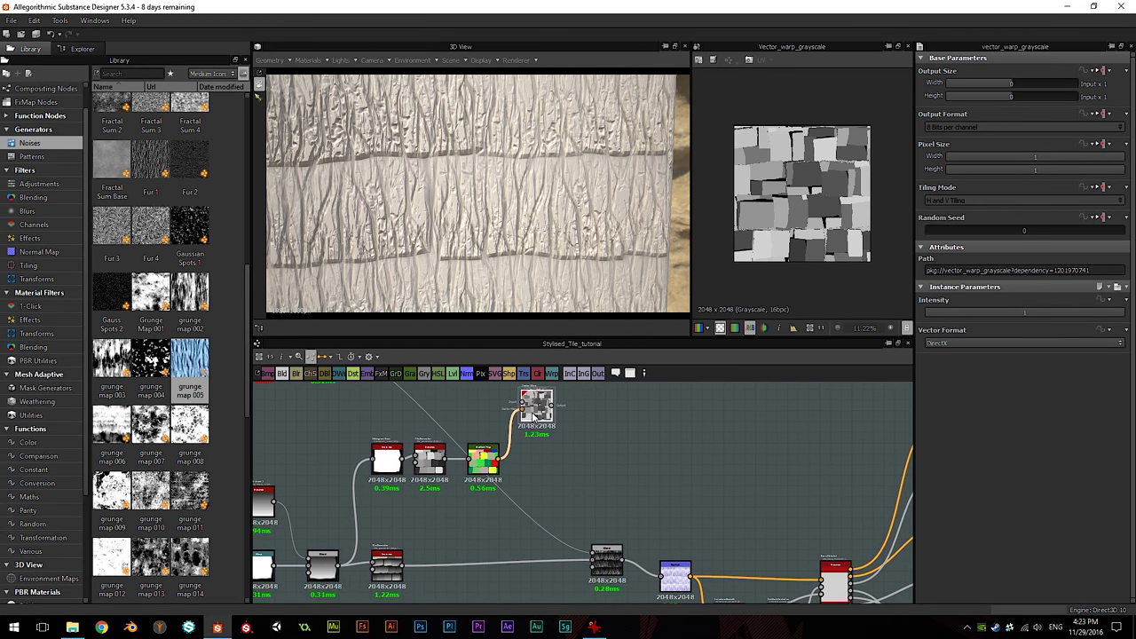
pyautogui.moveTo(518, 437); pyautogui.dragTo(541, 474, button='middle')
pyautogui.moveTo(372, 431); pyautogui.dragTo(367, 455, button='middle')
# Step: Connect the grunge's Transformation 2D output to the Vector Warp's grayscale input and check the pattern offset per tile
pyautogui.click(341, 416)
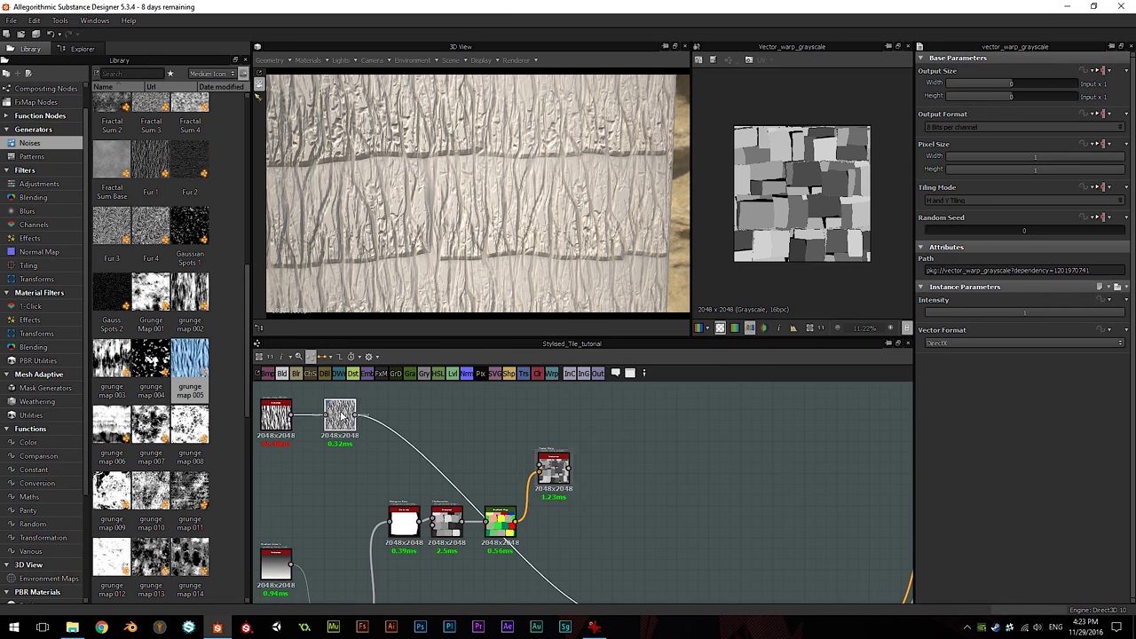
pyautogui.moveTo(359, 417); pyautogui.dragTo(538, 468)
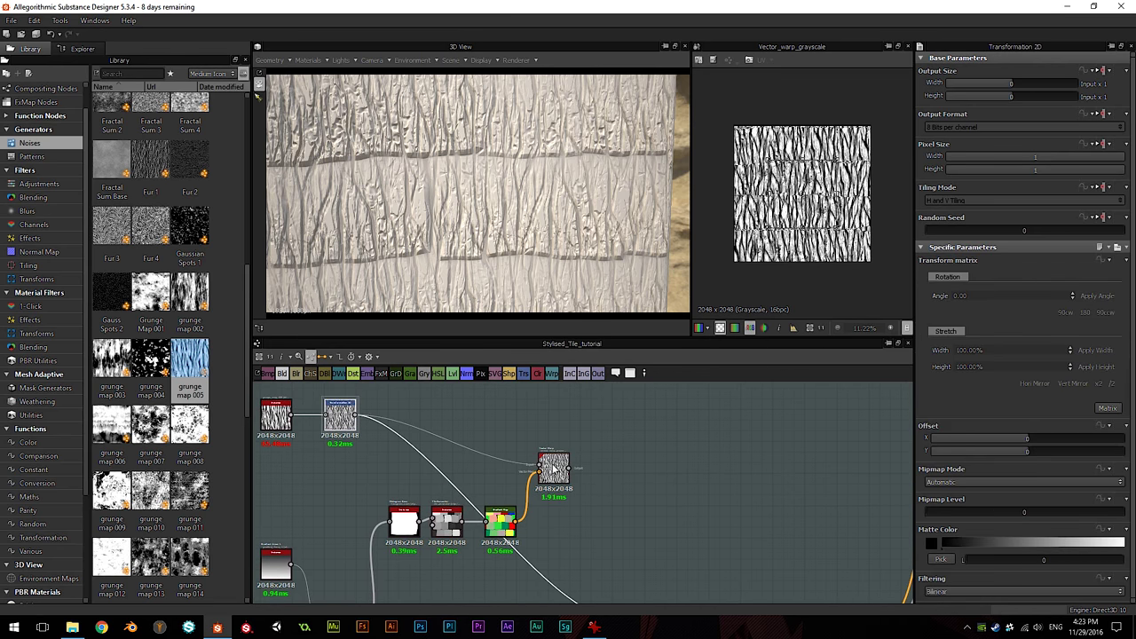
pyautogui.click(552, 468)
pyautogui.scroll(4, 815, 218)
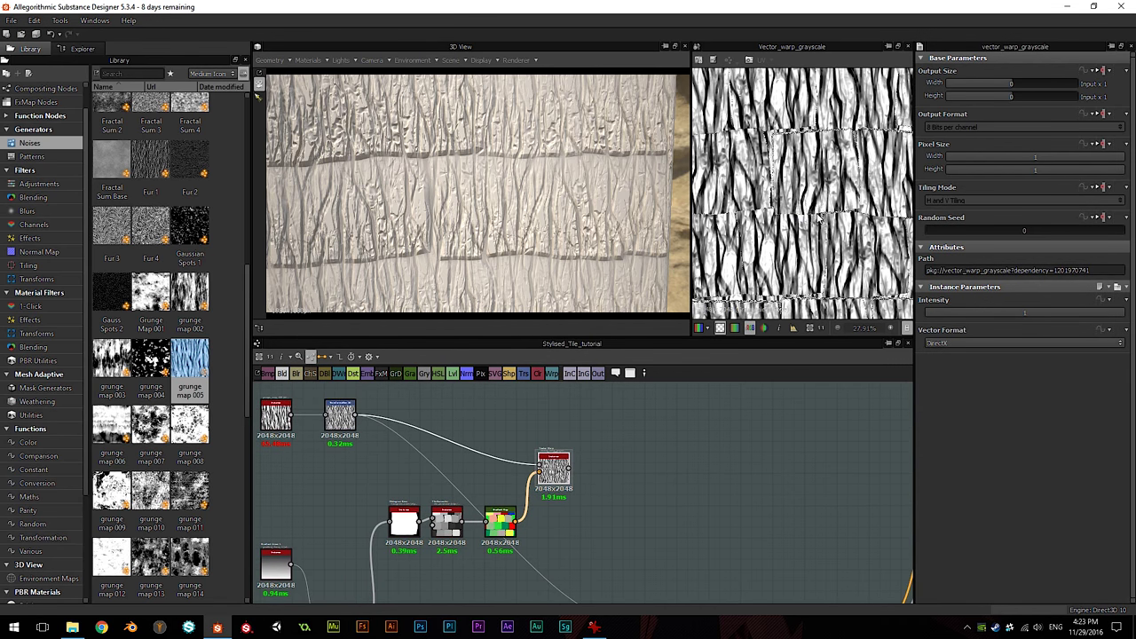
pyautogui.moveTo(816, 218); pyautogui.dragTo(792, 216, button='middle')
pyautogui.press('f')
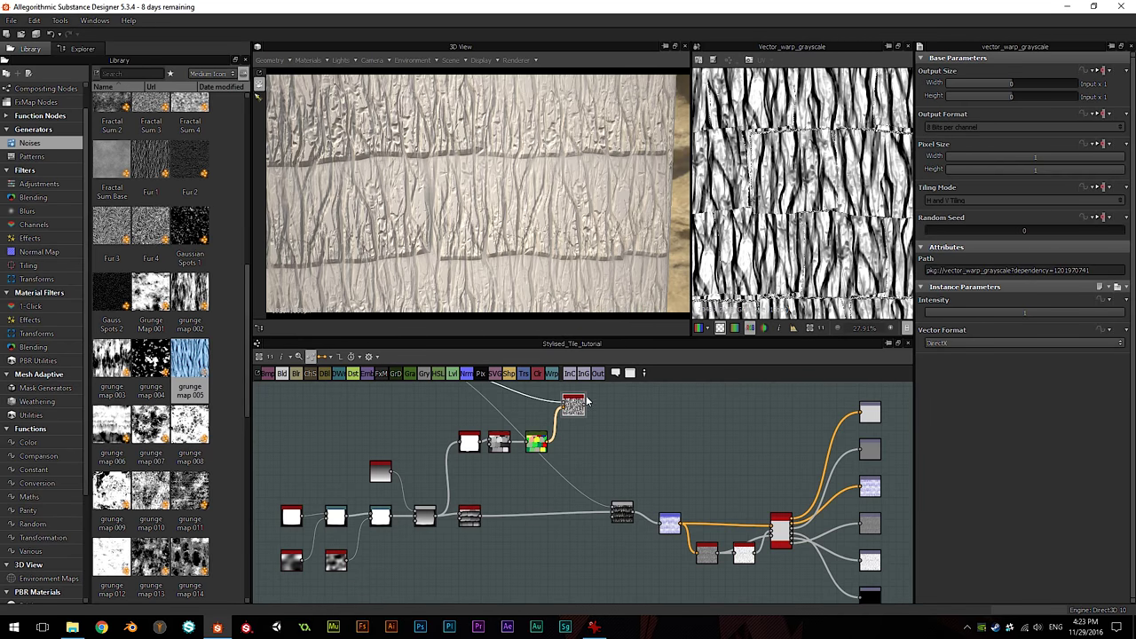
# Step: Connect the Vector Warp's output to the Blend node's foreground input and set the Blend opacity to 0.25
pyautogui.moveTo(585, 403); pyautogui.dragTo(614, 512)
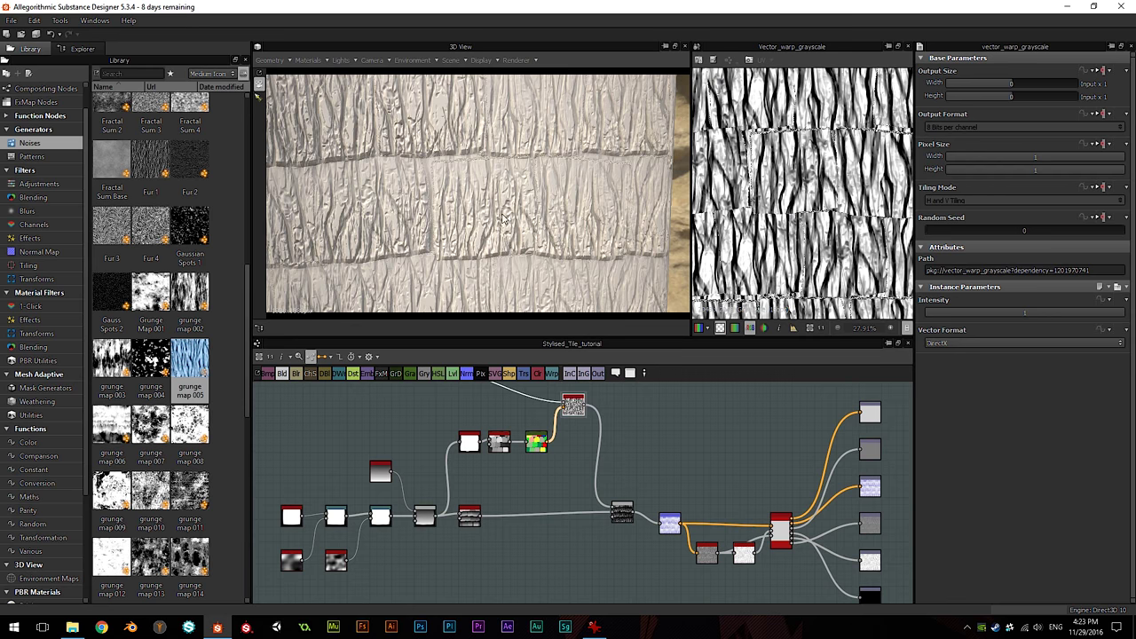
pyautogui.click(621, 513)
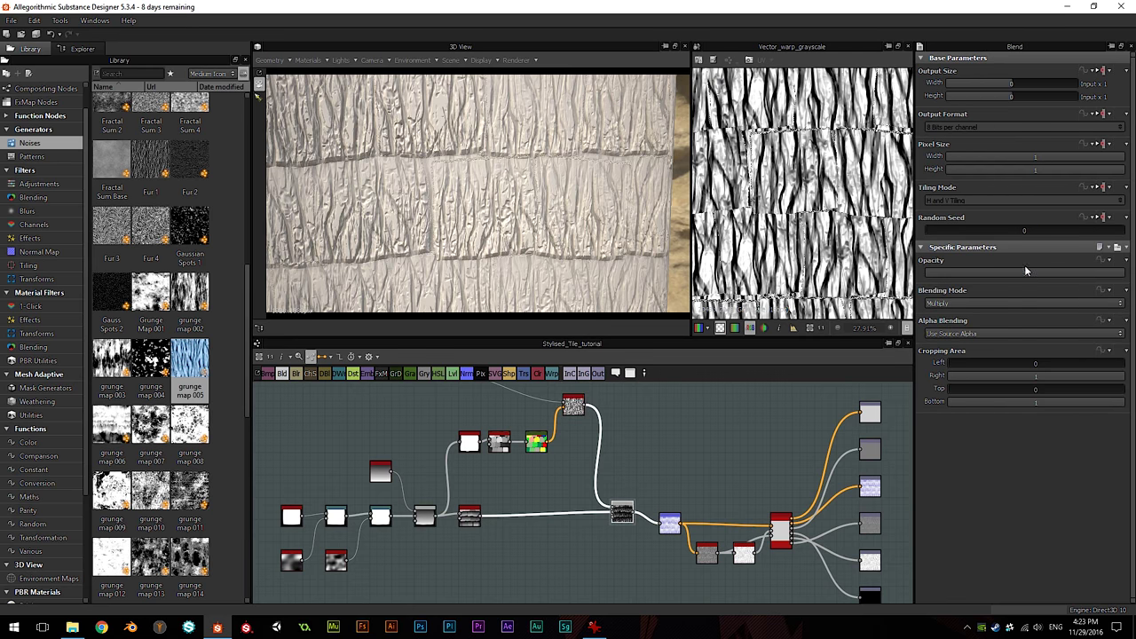
pyautogui.click(1024, 270)
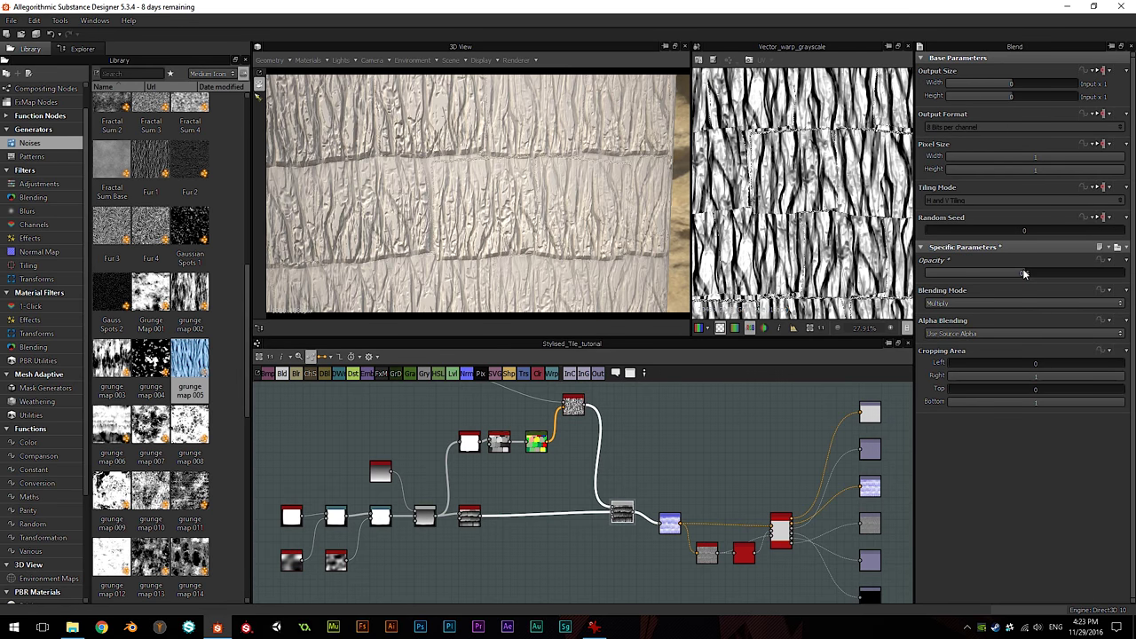
pyautogui.write('0.25')
pyautogui.press('Return')
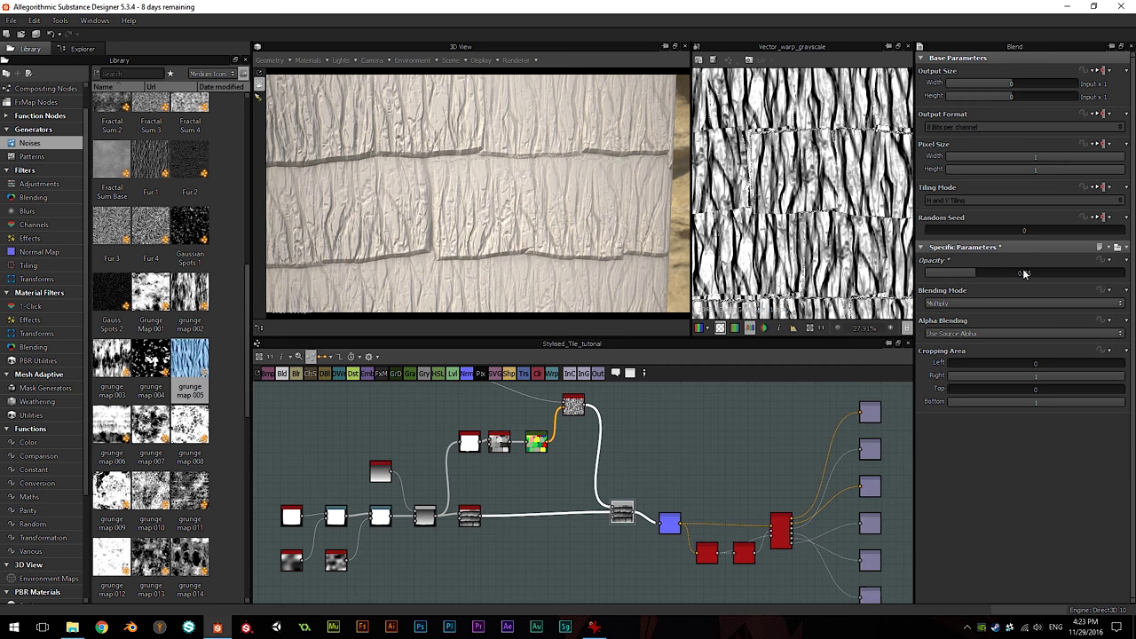
# Step: Examine the grain detail on the tiles in the 3D view from several angles and distances
pyautogui.scroll(-1, 466, 188)
pyautogui.moveTo(466, 188); pyautogui.dragTo(493, 193, button='middle')
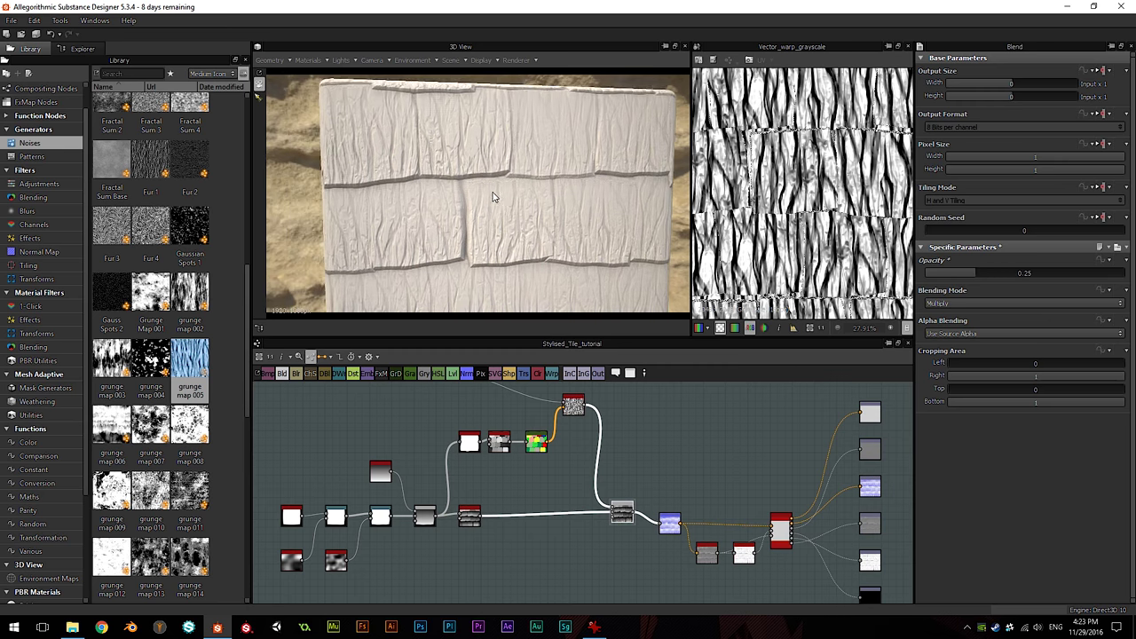
pyautogui.scroll(5, 494, 197)
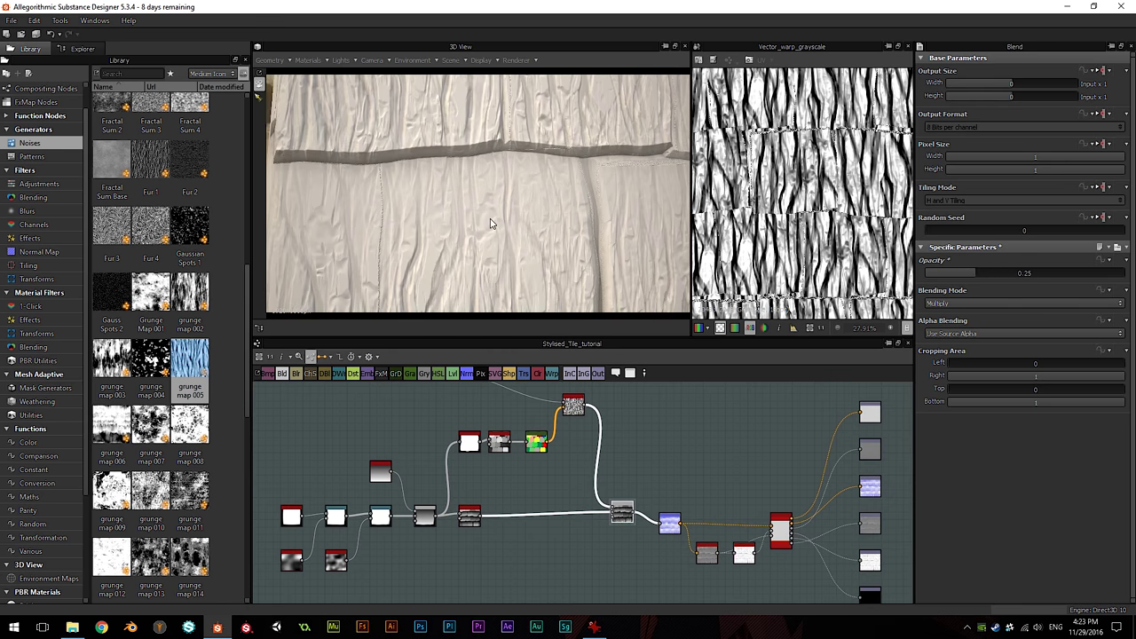
pyautogui.moveTo(490, 223); pyautogui.dragTo(442, 117)
pyautogui.moveTo(476, 190)
pyautogui.mouseDown()
pyautogui.moveTo(423, 209)
pyautogui.moveTo(460, 187)
pyautogui.mouseUp()
pyautogui.moveTo(461, 229); pyautogui.dragTo(495, 173)
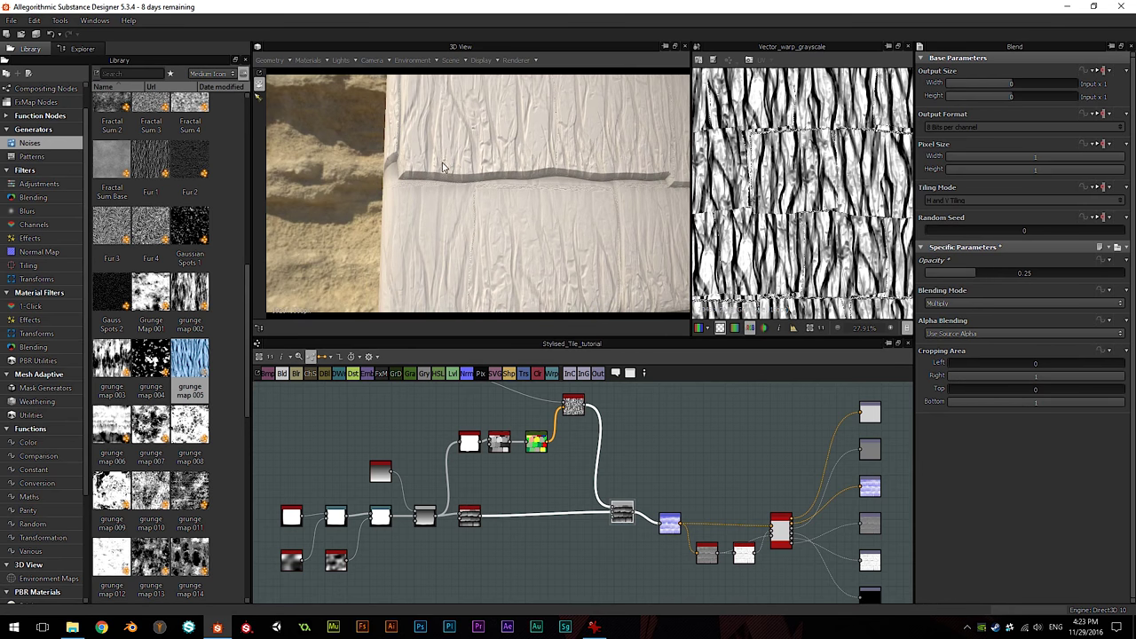
pyautogui.moveTo(551, 192); pyautogui.dragTo(531, 202)
pyautogui.moveTo(531, 280); pyautogui.dragTo(544, 148)
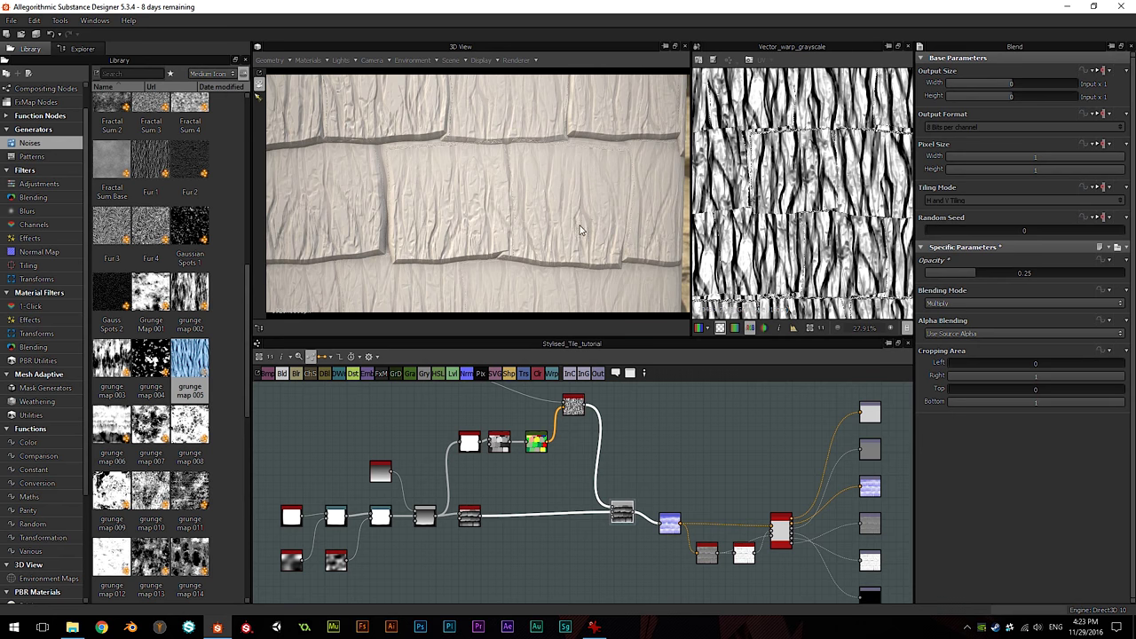
pyautogui.moveTo(577, 214); pyautogui.dragTo(547, 255)
pyautogui.moveTo(517, 200)
pyautogui.mouseDown()
pyautogui.moveTo(500, 241)
pyautogui.moveTo(504, 215)
pyautogui.mouseUp()
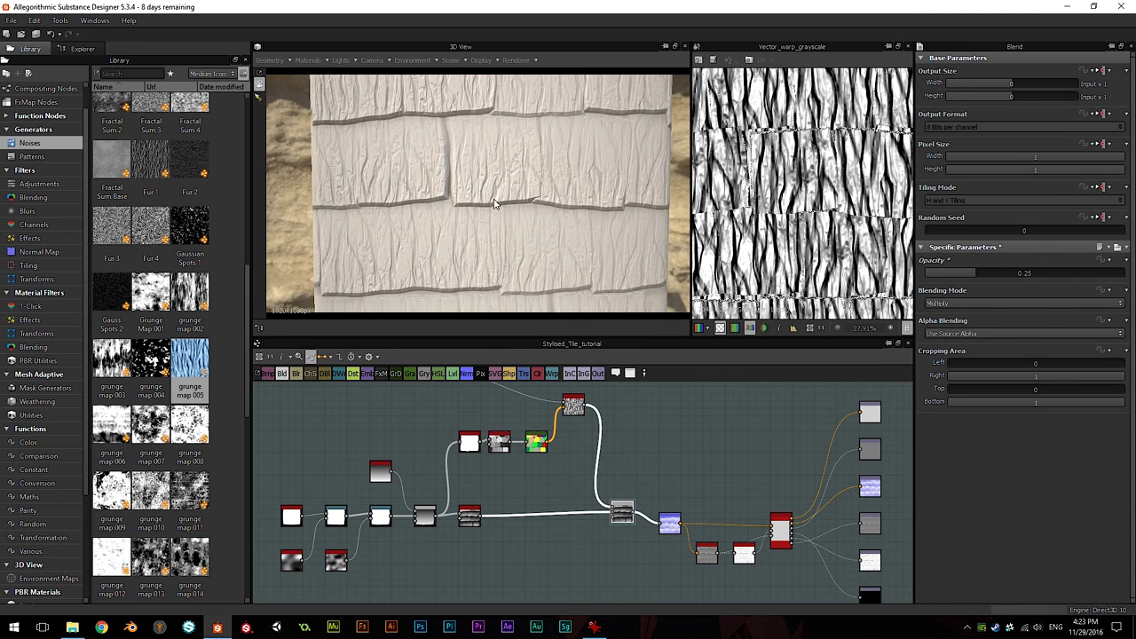
# Step: Compare the Gradient Map, Histogram Scan and Vector Warp outputs in the 2D view, examining the tile edges closely
pyautogui.scroll(2, 581, 435)
pyautogui.doubleClick(518, 447)
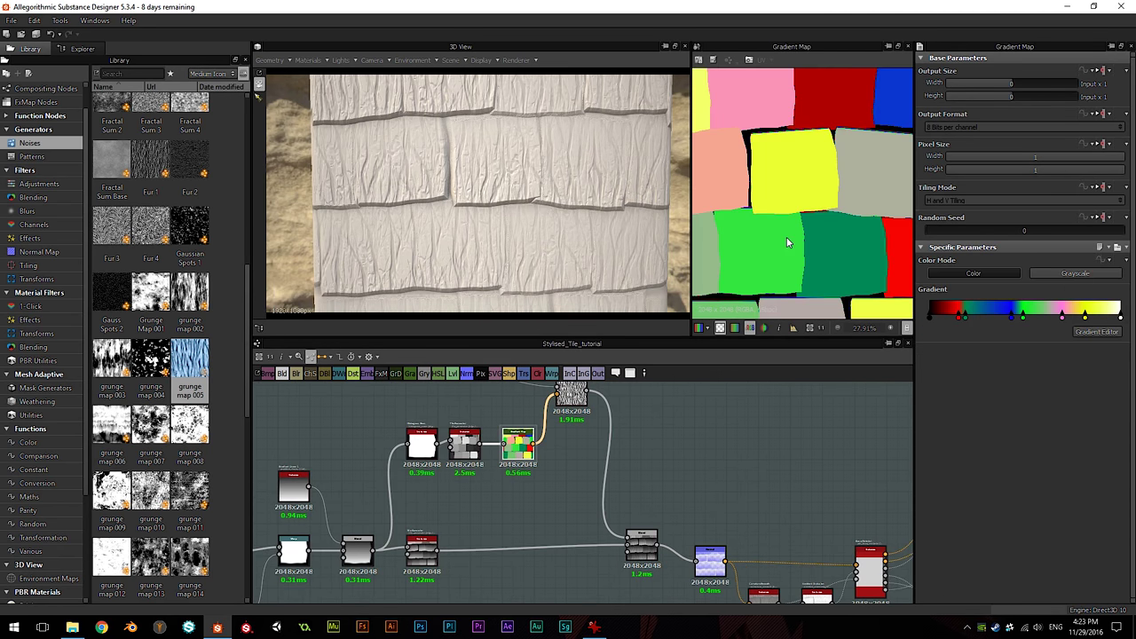
pyautogui.scroll(-3, 784, 195)
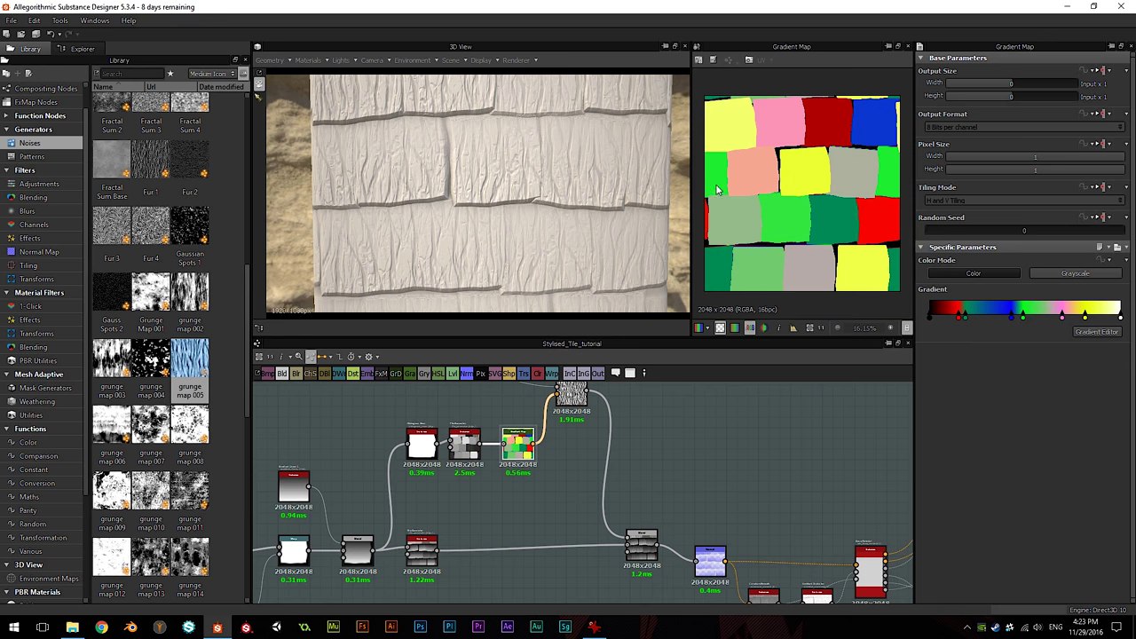
pyautogui.scroll(-3, 599, 412)
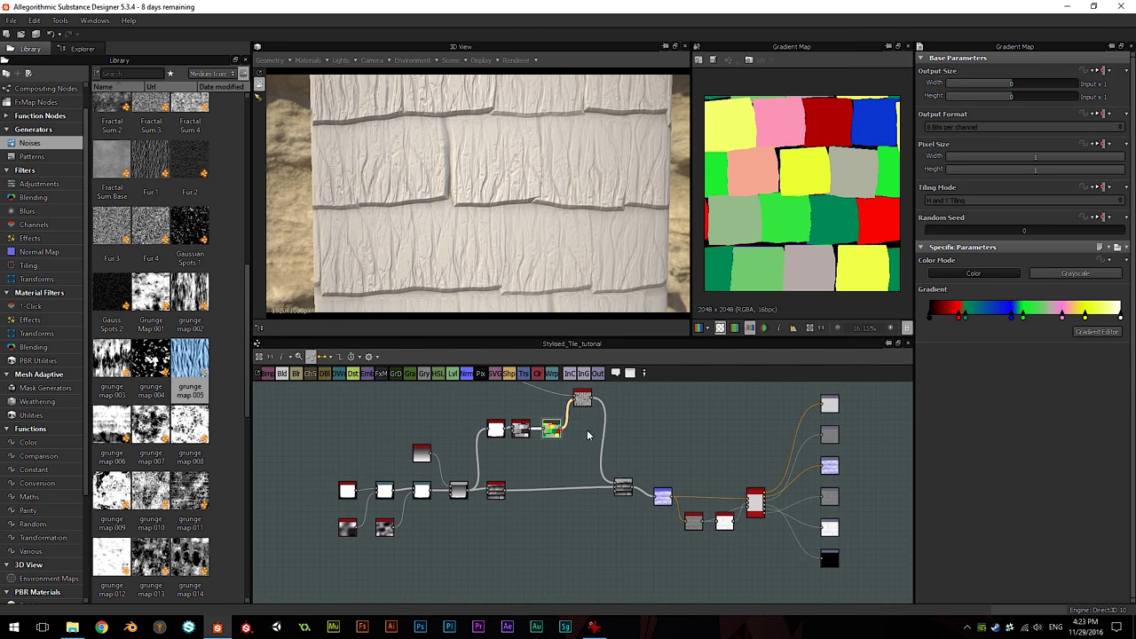
pyautogui.moveTo(588, 436); pyautogui.dragTo(588, 452, button='middle')
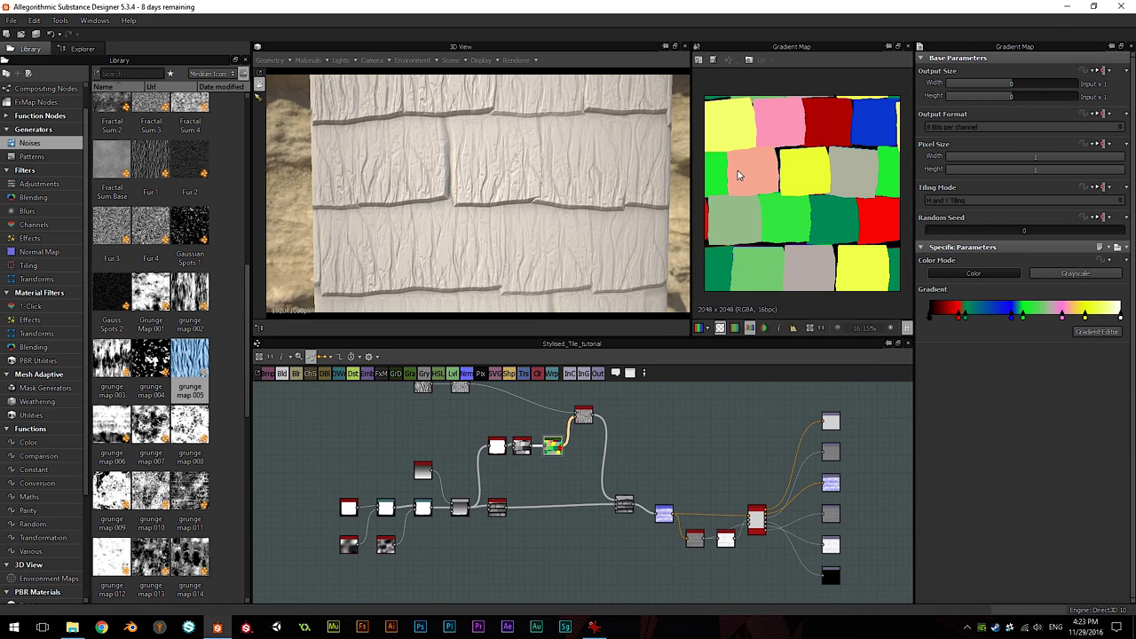
pyautogui.scroll(4, 572, 466)
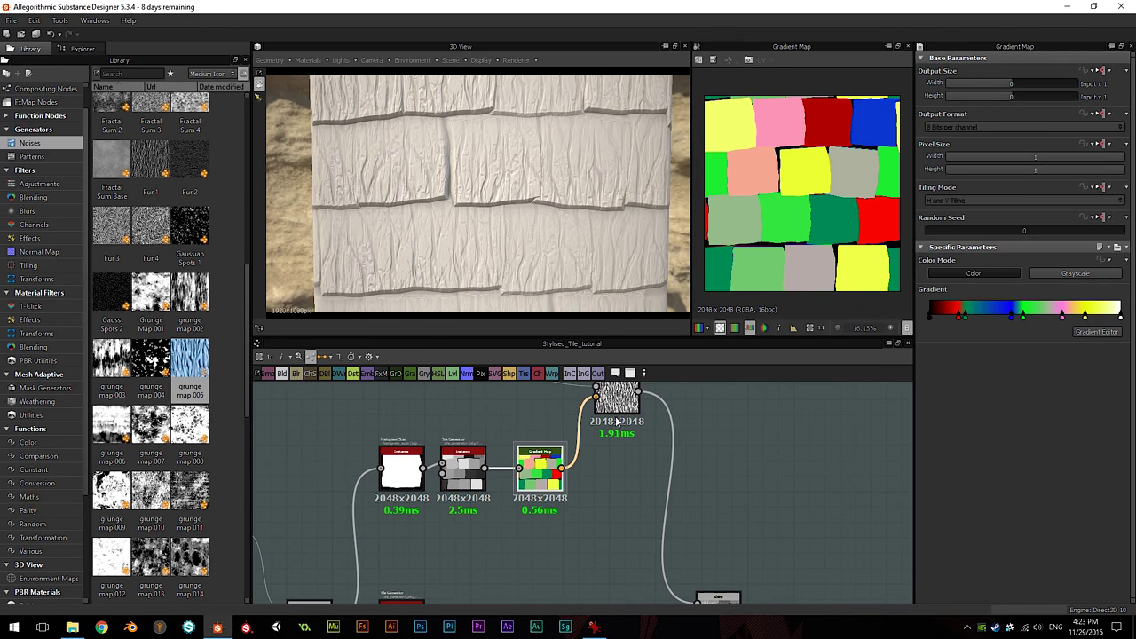
pyautogui.scroll(5, 775, 258)
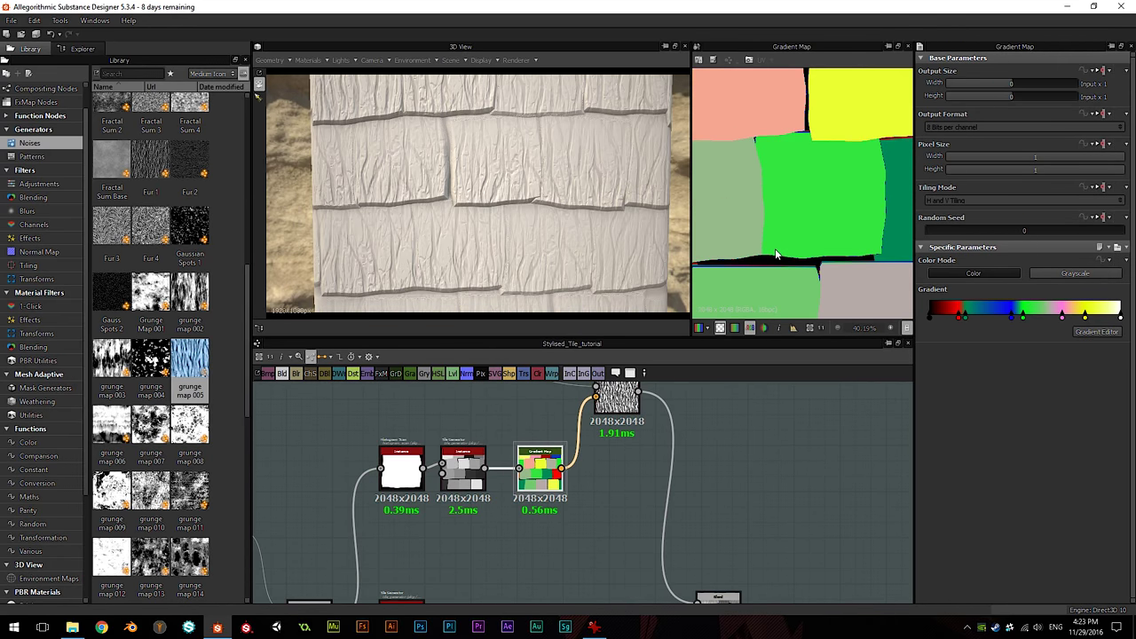
pyautogui.doubleClick(401, 468)
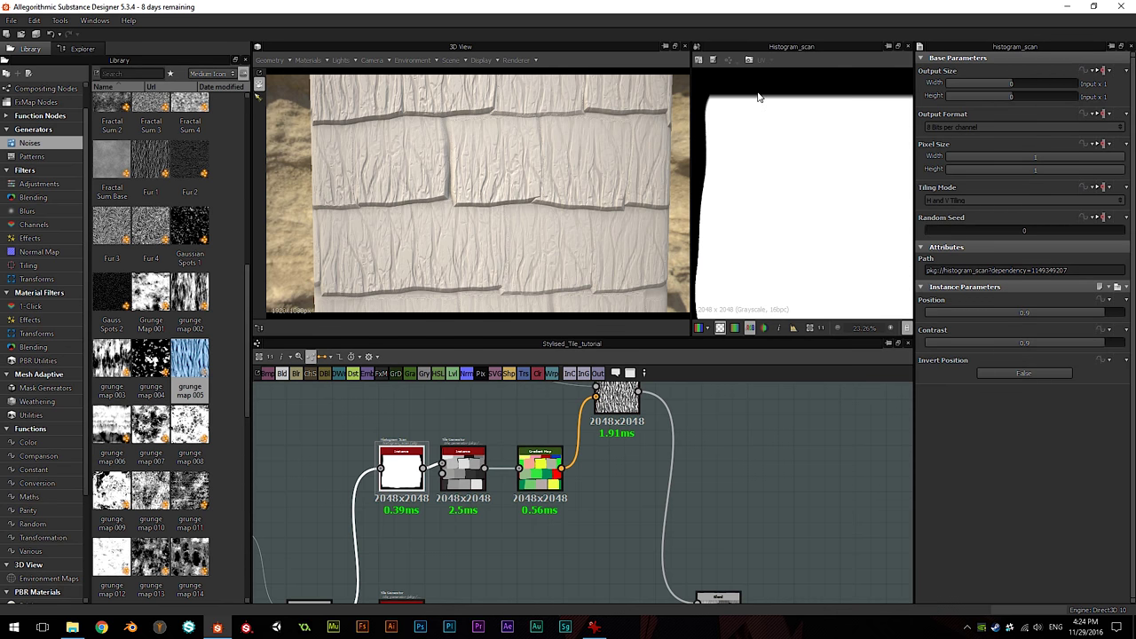
pyautogui.doubleClick(470, 475)
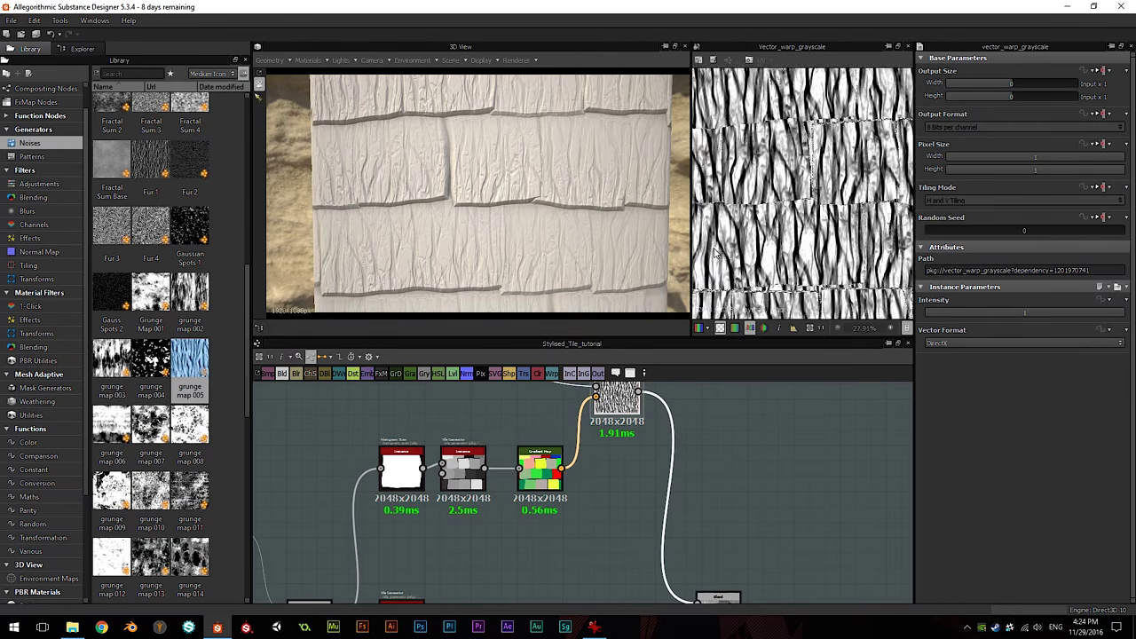
pyautogui.doubleClick(539, 470)
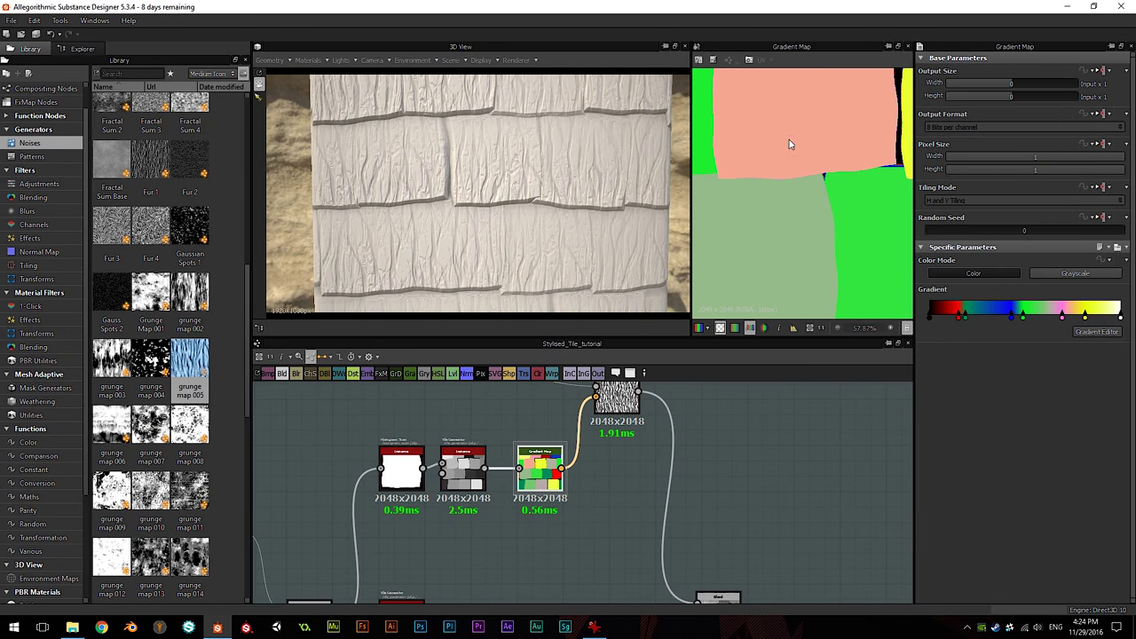
pyautogui.doubleClick(614, 406)
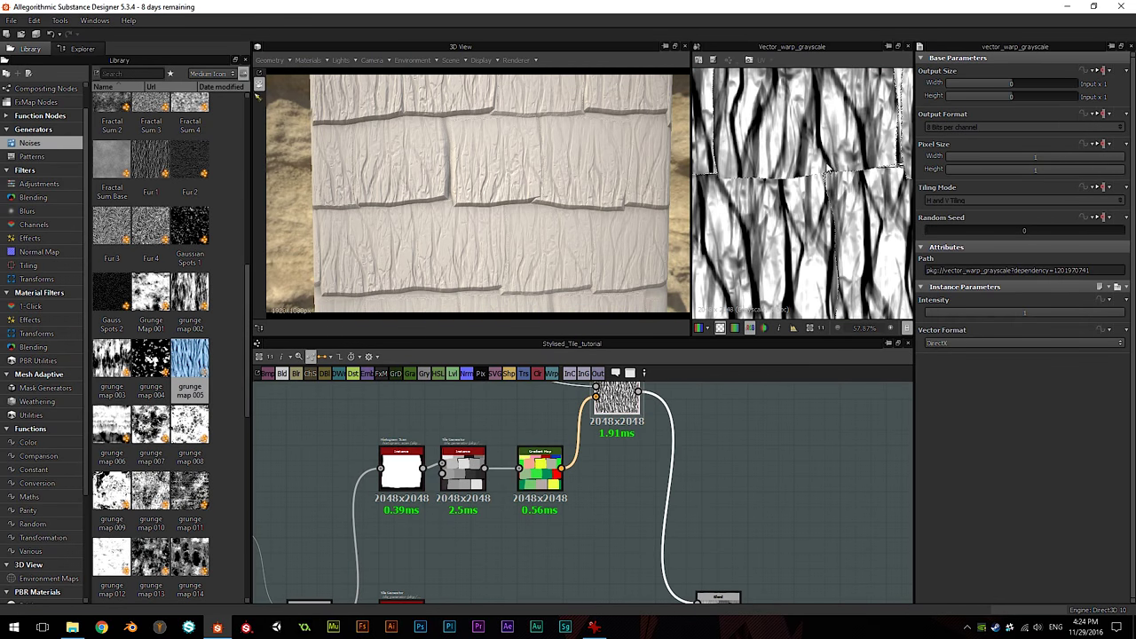
pyautogui.moveTo(874, 169); pyautogui.dragTo(850, 202, button='middle')
# Step: Set the Histogram Scan's contrast to 1 and check the Vector Warp output
pyautogui.click(395, 469)
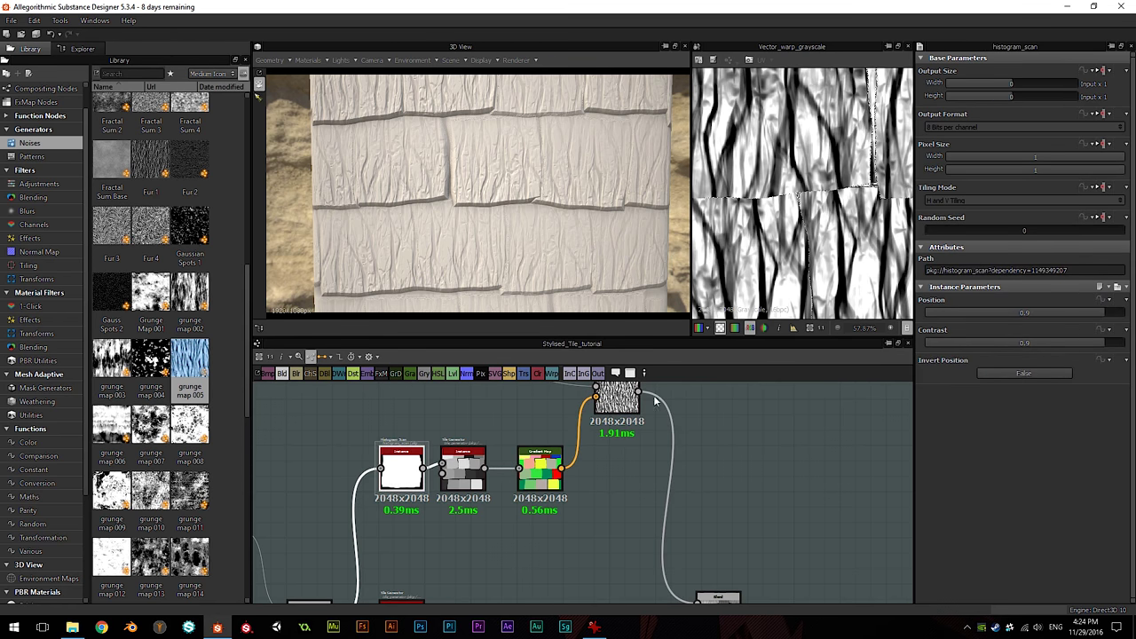
pyautogui.moveTo(1079, 343); pyautogui.dragTo(1114, 343)
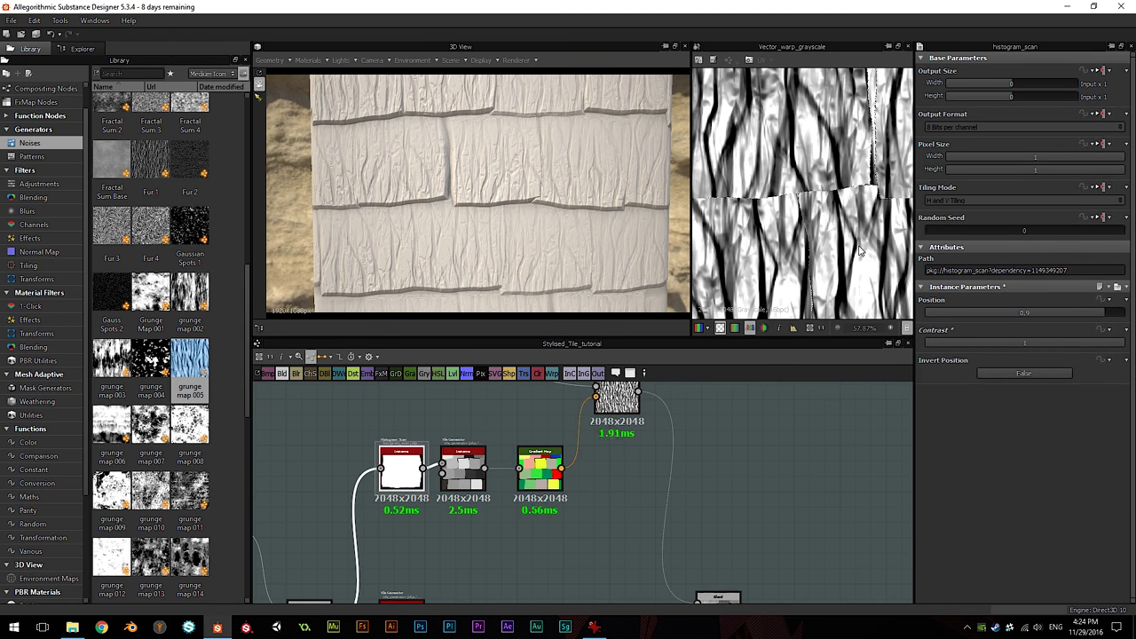
pyautogui.scroll(-3, 854, 201)
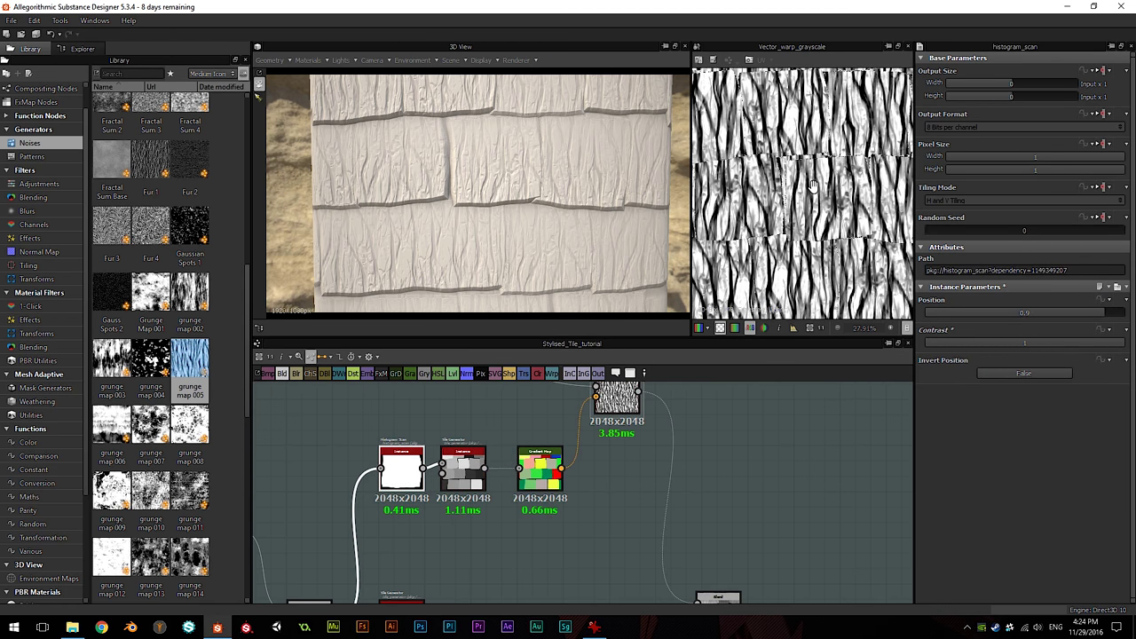
# Step: Examine the warped grain on the tiles in the 3D view from several angles and distances
pyautogui.scroll(2, 518, 238)
pyautogui.moveTo(481, 245); pyautogui.dragTo(499, 136, button='middle')
pyautogui.scroll(2, 503, 190)
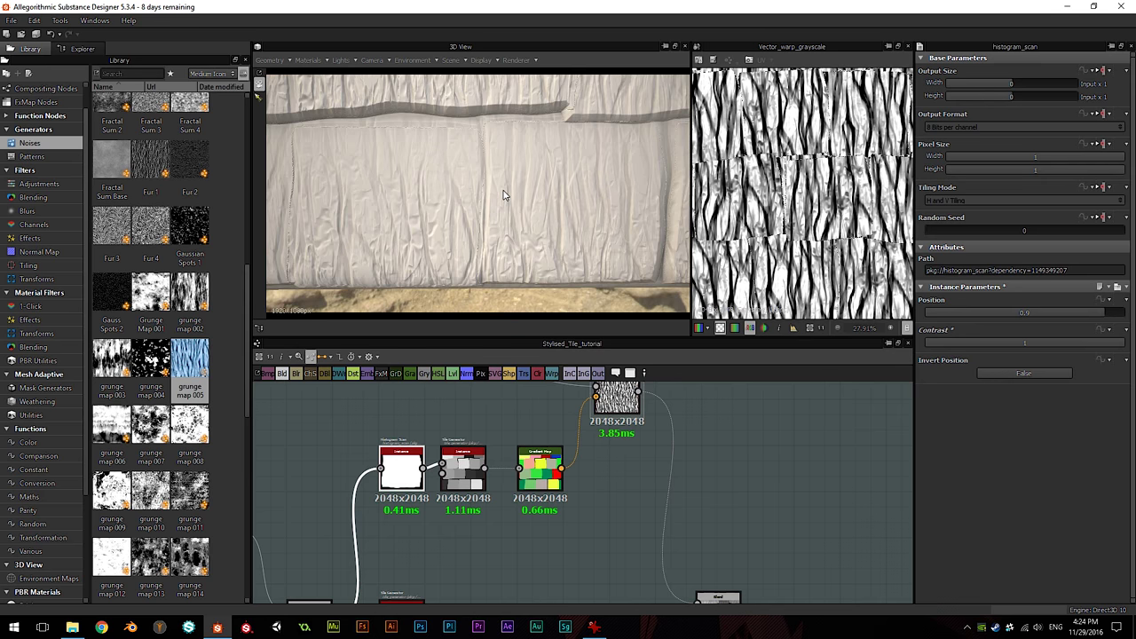
pyautogui.moveTo(503, 194)
pyautogui.keyDown('alt'); pyautogui.mouseDown()
pyautogui.moveTo(568, 185)
pyautogui.moveTo(619, 196)
pyautogui.moveTo(569, 201)
pyautogui.moveTo(469, 158)
pyautogui.moveTo(568, 169)
pyautogui.moveTo(540, 186)
pyautogui.moveTo(525, 137)
pyautogui.moveTo(516, 187)
pyautogui.moveTo(482, 183)
pyautogui.moveTo(607, 203)
pyautogui.moveTo(503, 191)
pyautogui.mouseUp(); pyautogui.keyUp('alt')
pyautogui.keyDown('alt'); pyautogui.moveTo(581, 238); pyautogui.dragTo(482, 229); pyautogui.keyUp('alt')
pyautogui.keyDown('alt'); pyautogui.moveTo(582, 251); pyautogui.dragTo(554, 192); pyautogui.keyUp('alt')
pyautogui.moveTo(442, 211); pyautogui.dragTo(453, 234, button='middle')
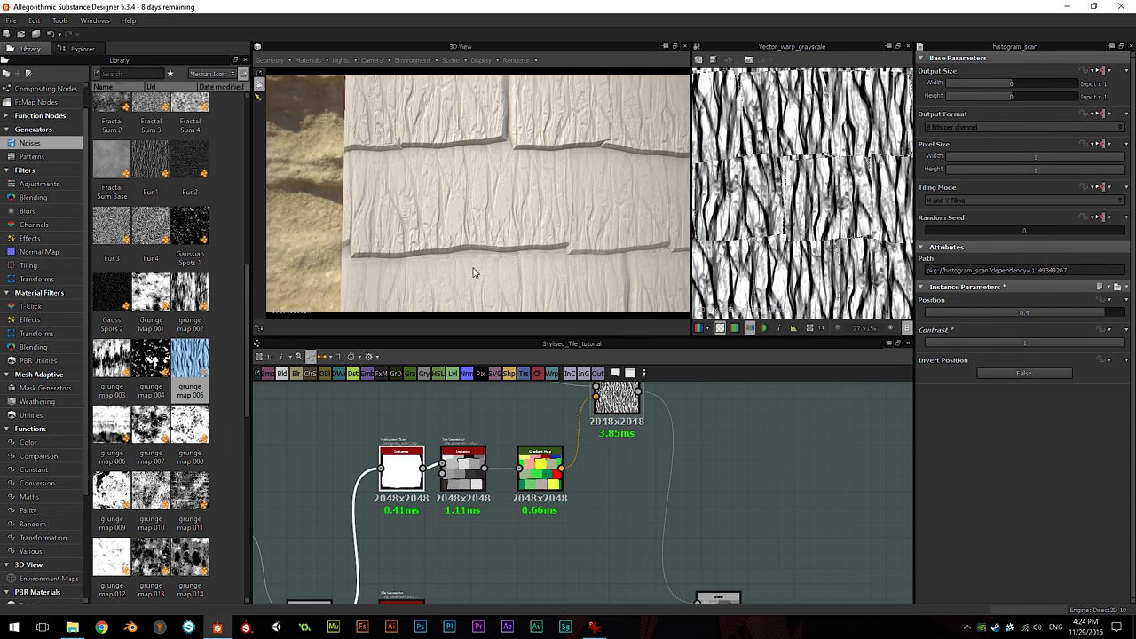
pyautogui.moveTo(550, 257); pyautogui.dragTo(535, 225, button='middle')
pyautogui.moveTo(535, 226); pyautogui.dragTo(530, 251, button='right')
pyautogui.keyDown('alt'); pyautogui.moveTo(506, 251); pyautogui.dragTo(534, 203); pyautogui.keyUp('alt')
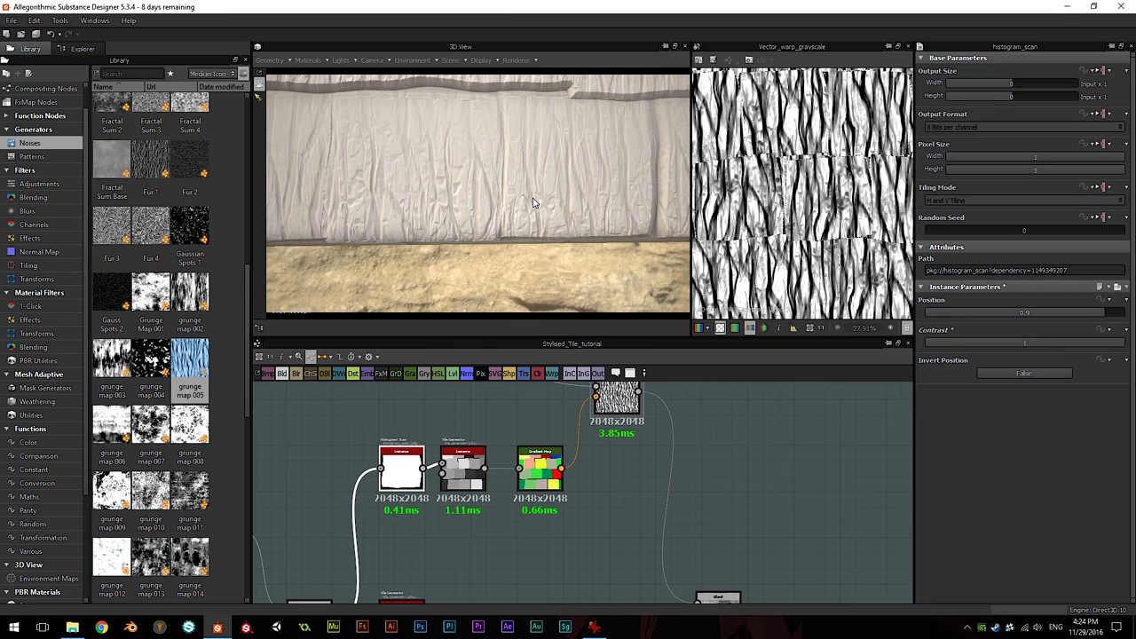
pyautogui.keyDown('alt'); pyautogui.moveTo(603, 185); pyautogui.dragTo(514, 171); pyautogui.keyUp('alt')
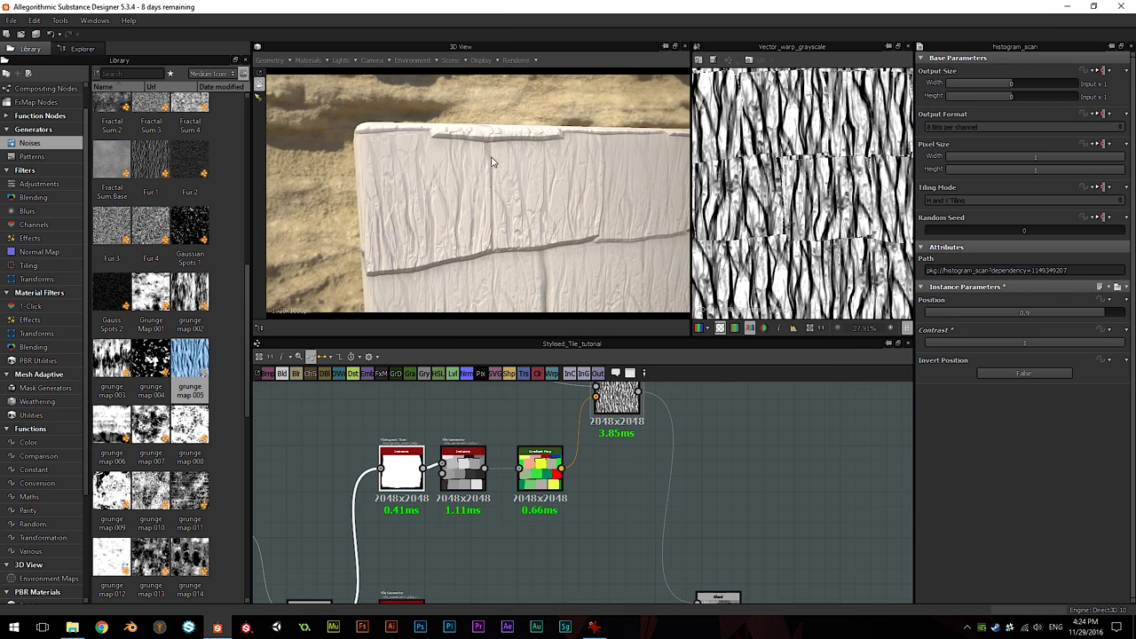
# Step: Inspect the tile edges up close in the 3D view and compare them with the blue roof tile reference image in IrfanView
pyautogui.moveTo(530, 225); pyautogui.dragTo(509, 174, button='middle')
pyautogui.scroll(1, 525, 207)
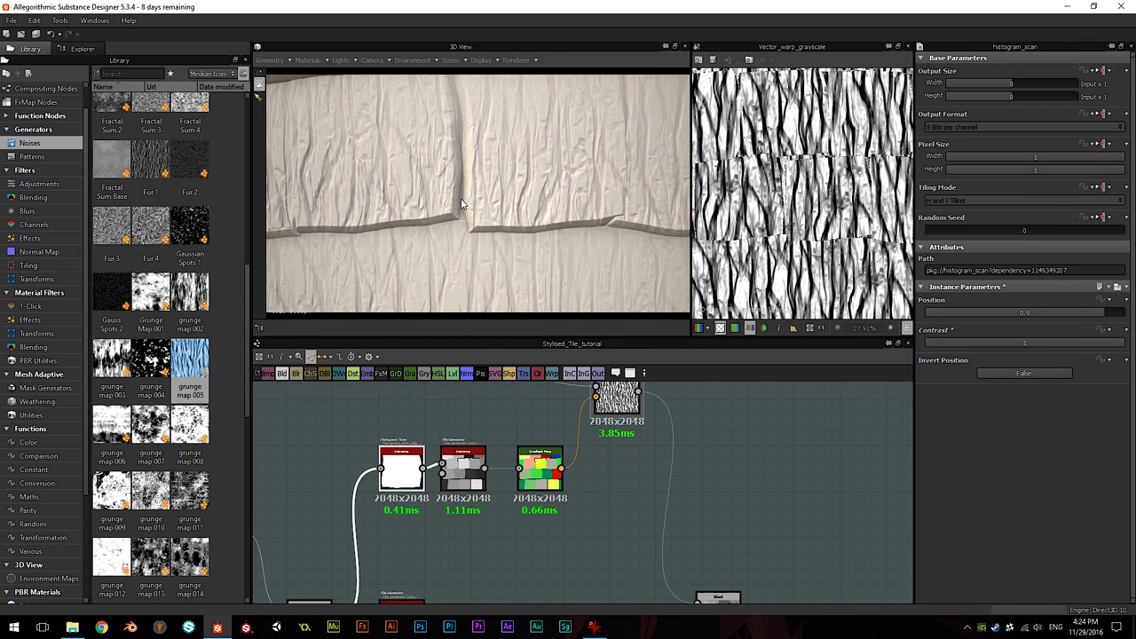
pyautogui.moveTo(486, 134); pyautogui.dragTo(524, 179, button='middle')
pyautogui.scroll(2, 501, 155)
pyautogui.scroll(-2, 552, 256)
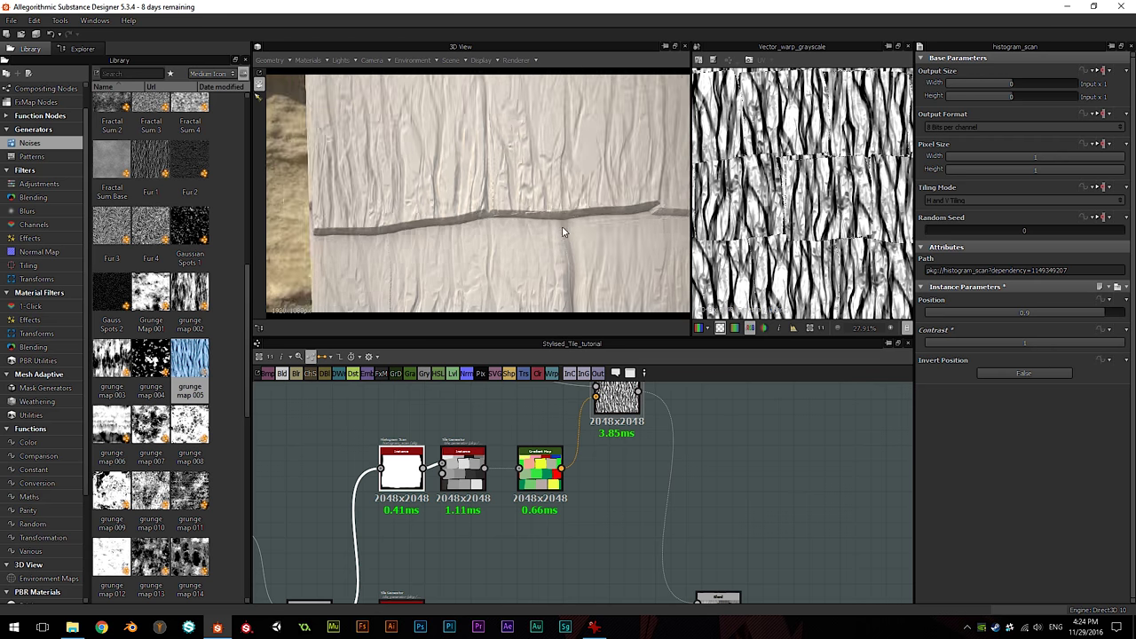
pyautogui.moveTo(566, 243); pyautogui.dragTo(546, 211, button='middle')
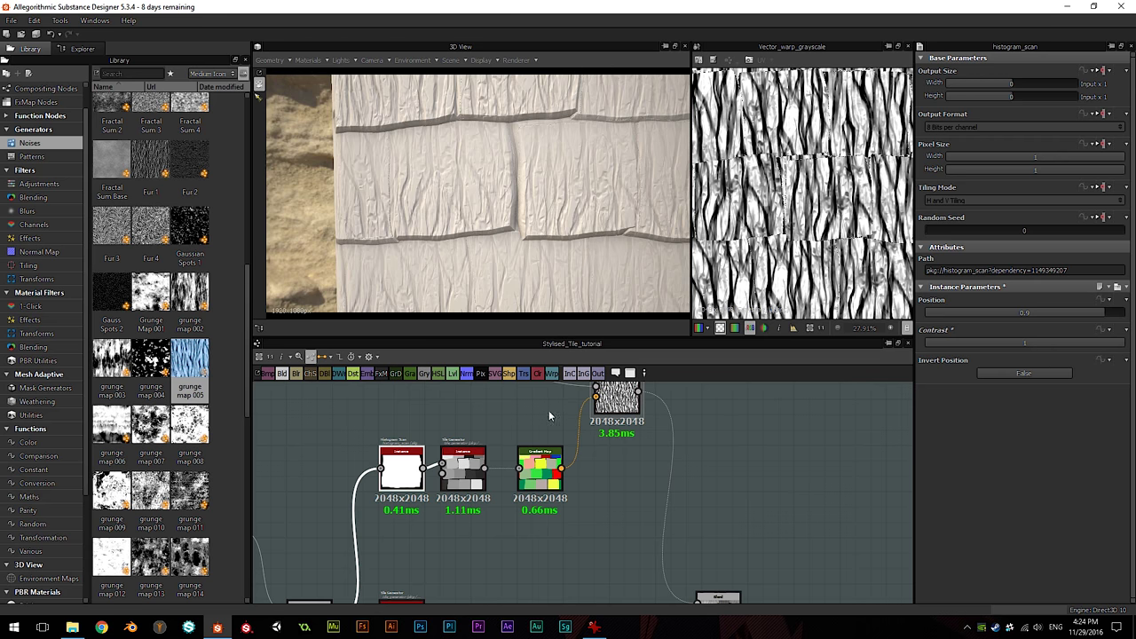
pyautogui.keyDown('alt'); pyautogui.moveTo(560, 184); pyautogui.dragTo(624, 235); pyautogui.keyUp('alt')
pyautogui.click(594, 627)
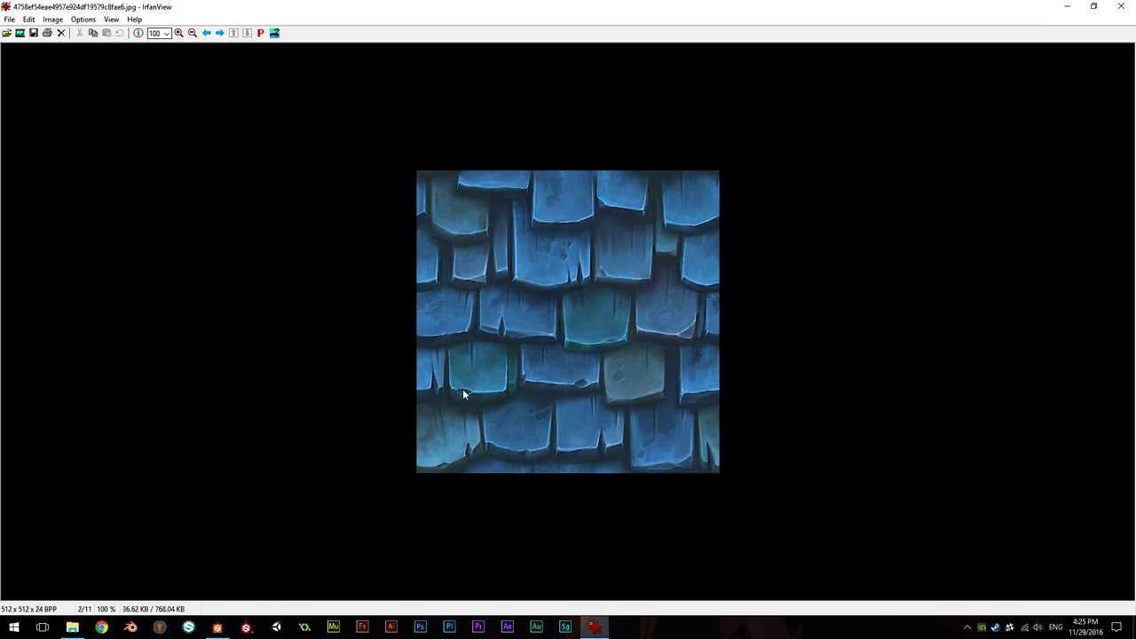
pyautogui.click(1066, 7)
# Step: Try to add a Slope Blur Grayscale node after the Histogram Scan, and undo the insertion
pyautogui.scroll(-1, 550, 444)
pyautogui.moveTo(556, 512); pyautogui.dragTo(570, 433, button='middle')
pyautogui.scroll(-1, 551, 445)
pyautogui.press('space')
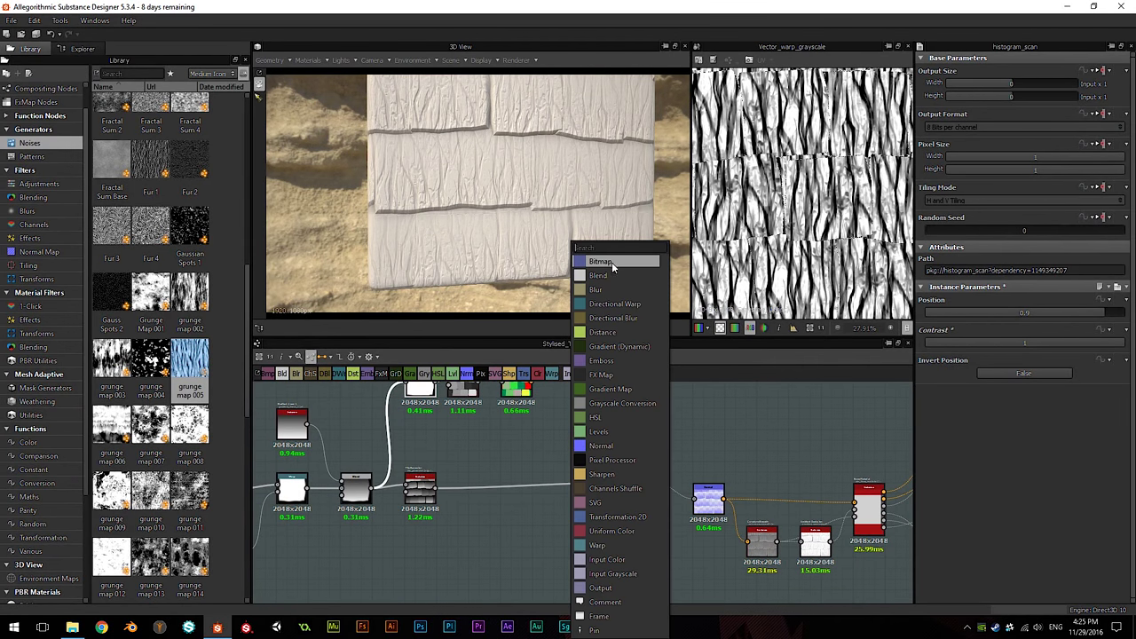
pyautogui.write('slope')
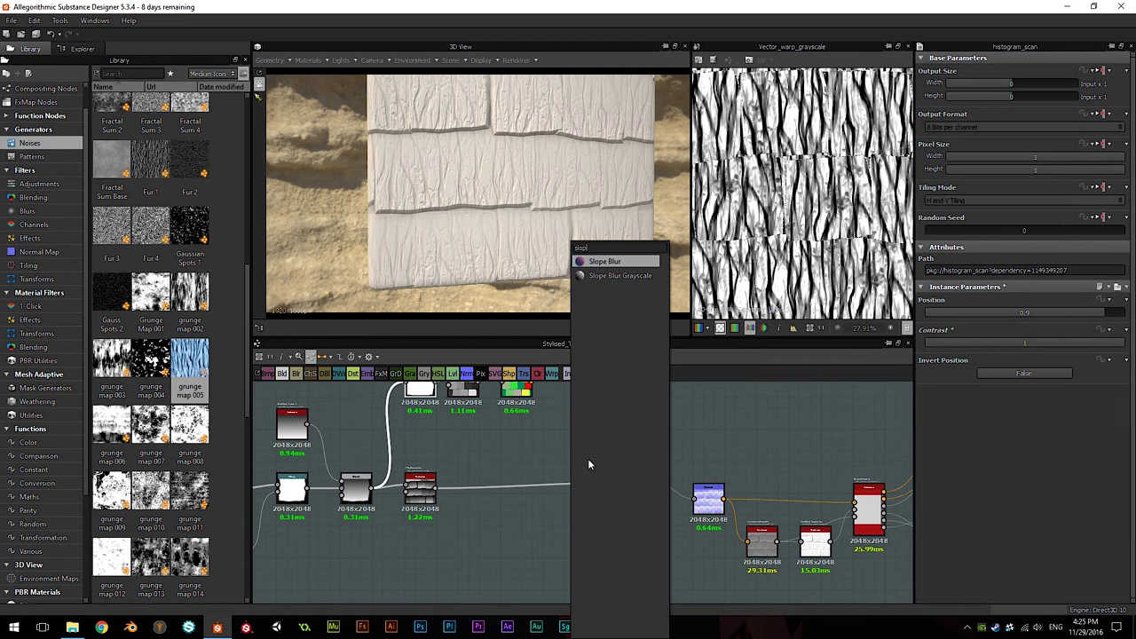
pyautogui.click(637, 278)
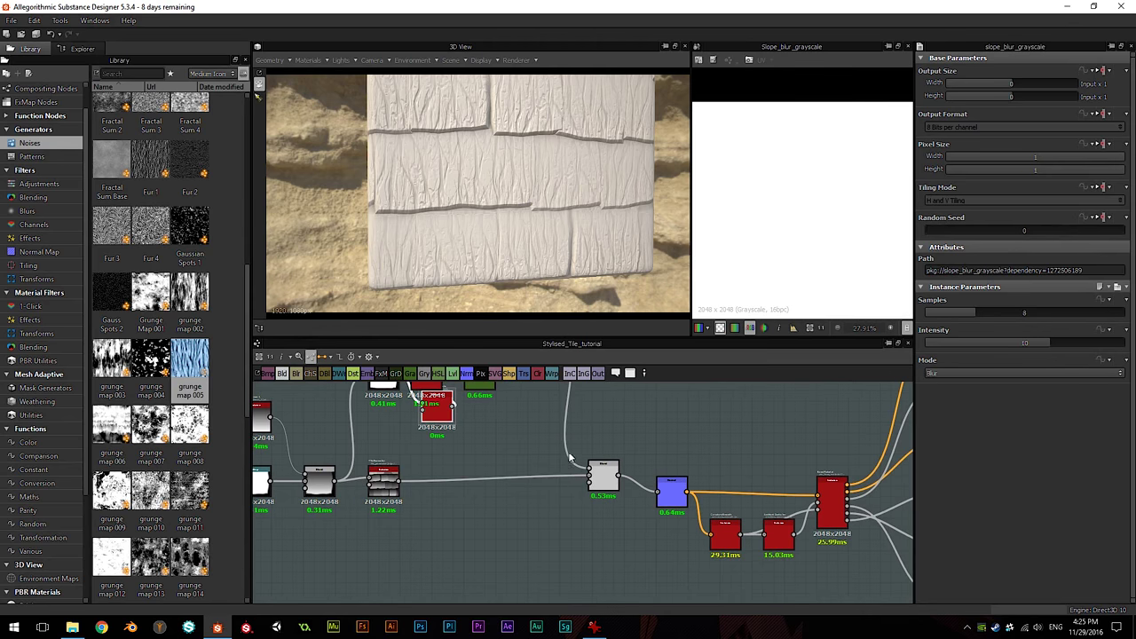
pyautogui.scroll(2, 431, 456)
pyautogui.hotkey('ctrl', 'z')
# Step: Try to insert a Slope Blur Grayscale node between the Tile Generator and the Blend, and undo it
pyautogui.moveTo(440, 477); pyautogui.dragTo(486, 512, button='middle')
pyautogui.scroll(-2, 497, 507)
pyautogui.moveTo(461, 549); pyautogui.dragTo(482, 468, button='middle')
pyautogui.scroll(2, 483, 469)
pyautogui.doubleClick(445, 485)
pyautogui.press('space')
pyautogui.write('slope')
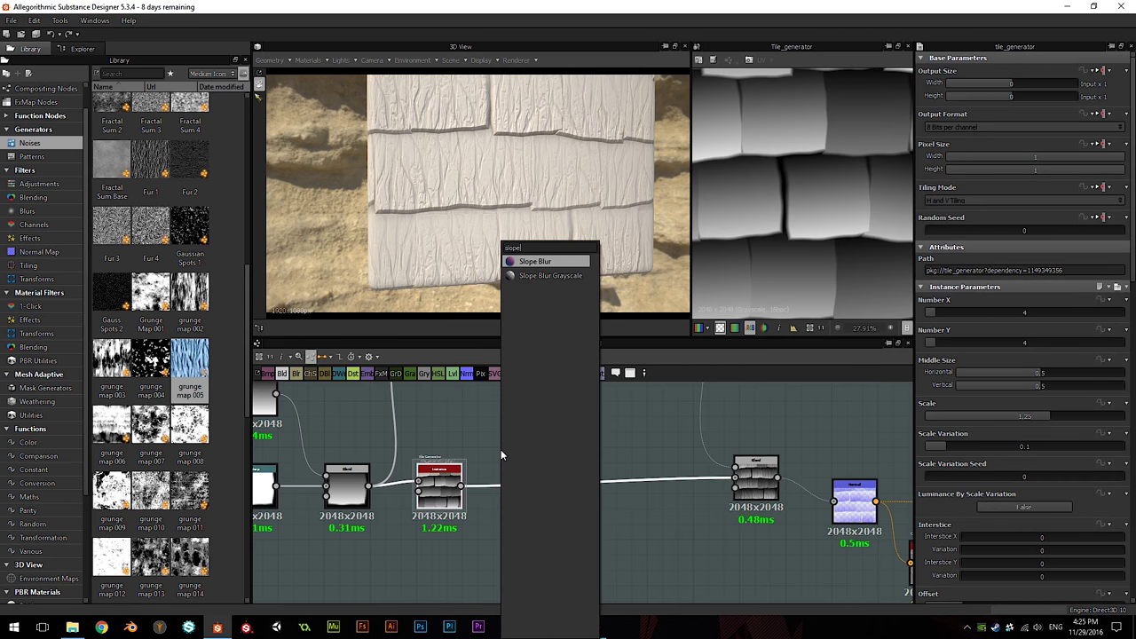
pyautogui.press('Down')
pyautogui.press('Return')
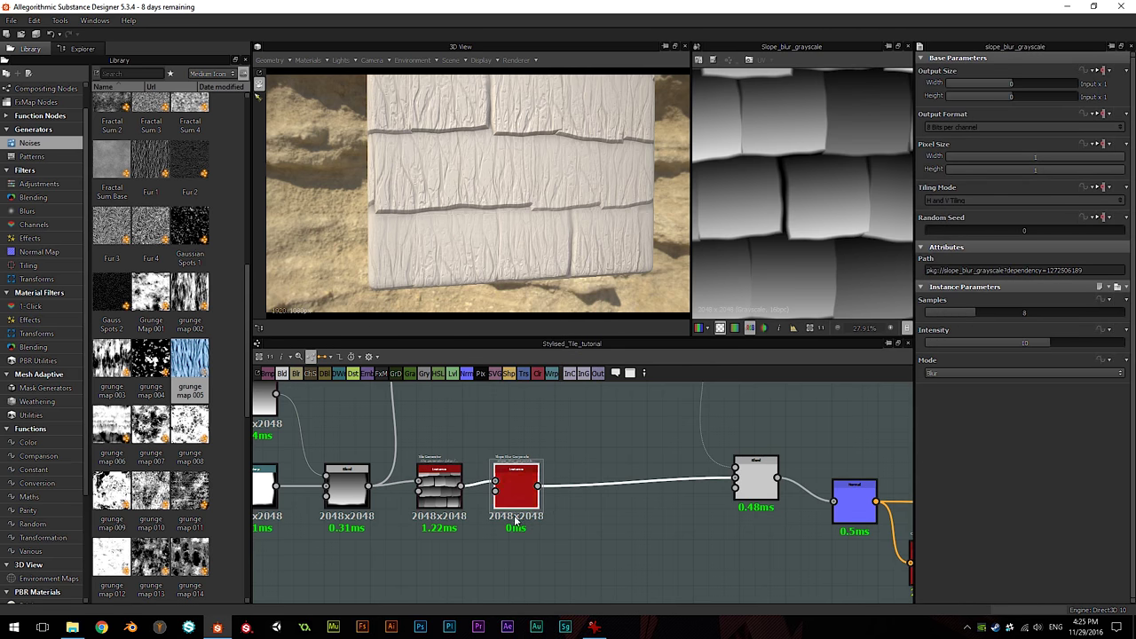
pyautogui.hotkey('ctrl', 'z')
# Step: Insert a Slope Blur Grayscale node between the final Blend and the Normal node, spacing the nodes side by side
pyautogui.moveTo(515, 449); pyautogui.dragTo(240, 392, button='middle')
pyautogui.doubleClick(477, 423)
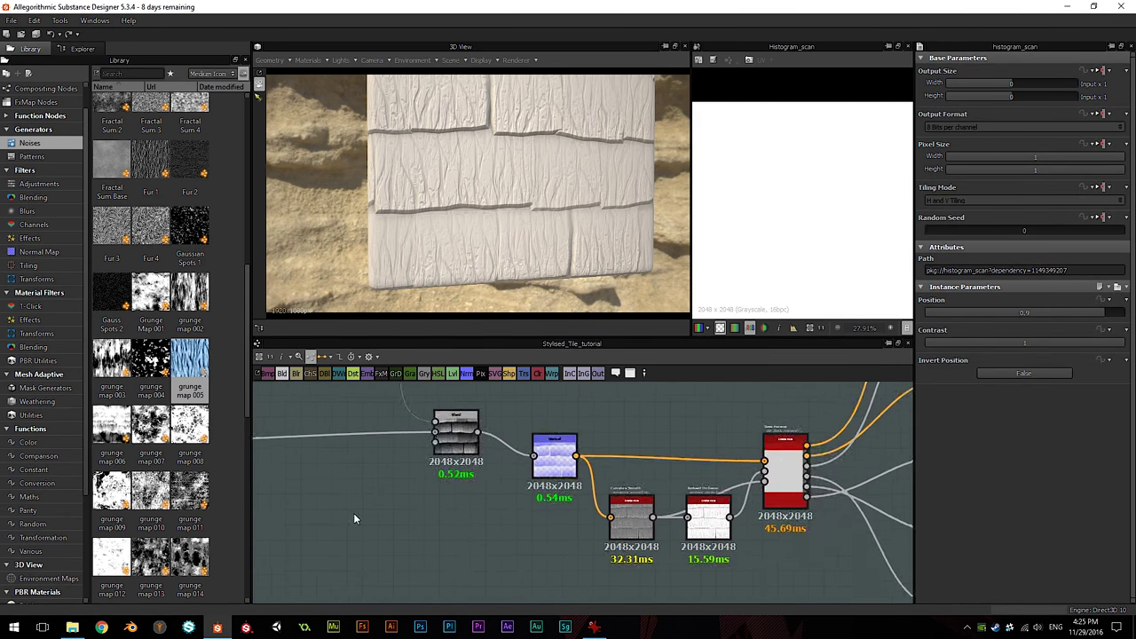
pyautogui.scroll(-3, 393, 520)
pyautogui.click(437, 453)
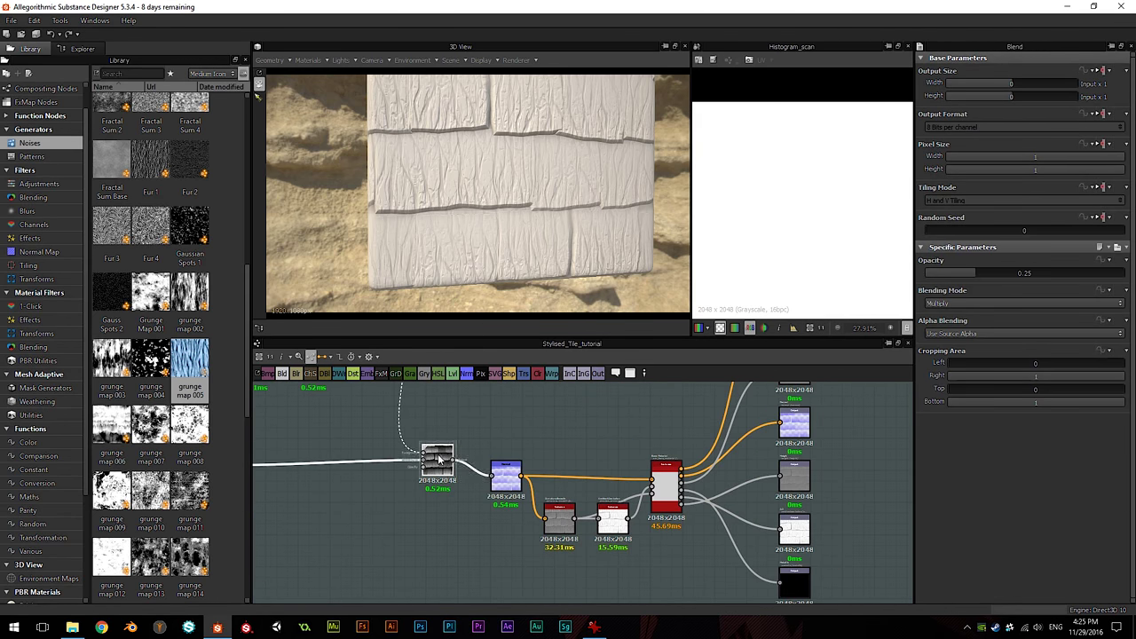
pyautogui.press('space')
pyautogui.write('slope')
pyautogui.press('Down')
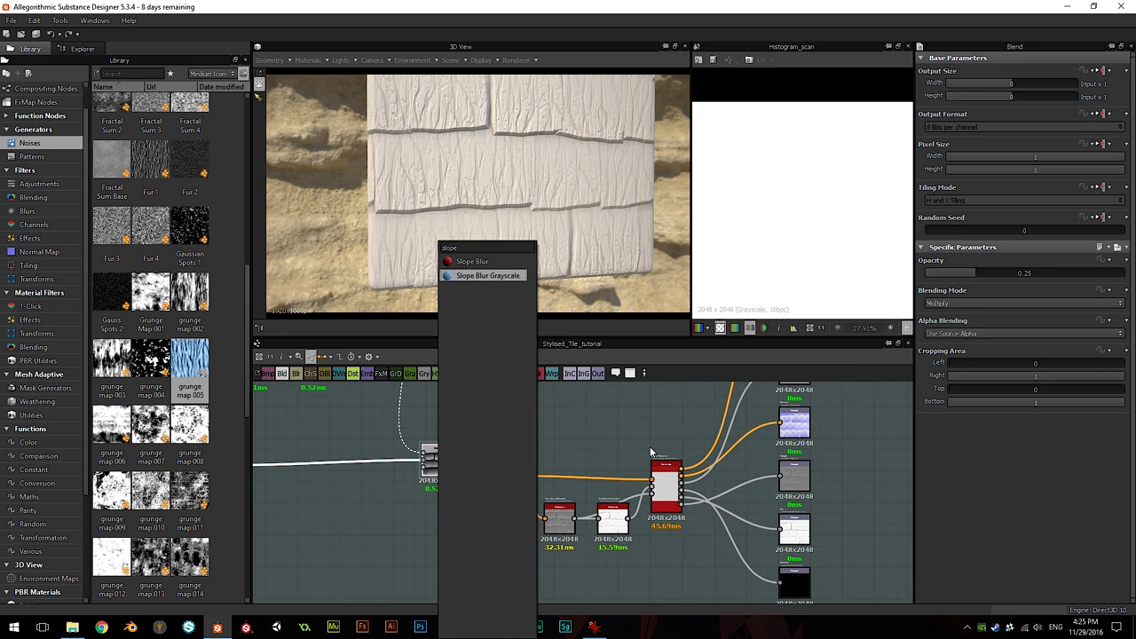
pyautogui.press('Return')
pyautogui.scroll(1, 436, 484)
pyautogui.moveTo(437, 466); pyautogui.dragTo(407, 458)
pyautogui.moveTo(497, 505); pyautogui.dragTo(457, 469)
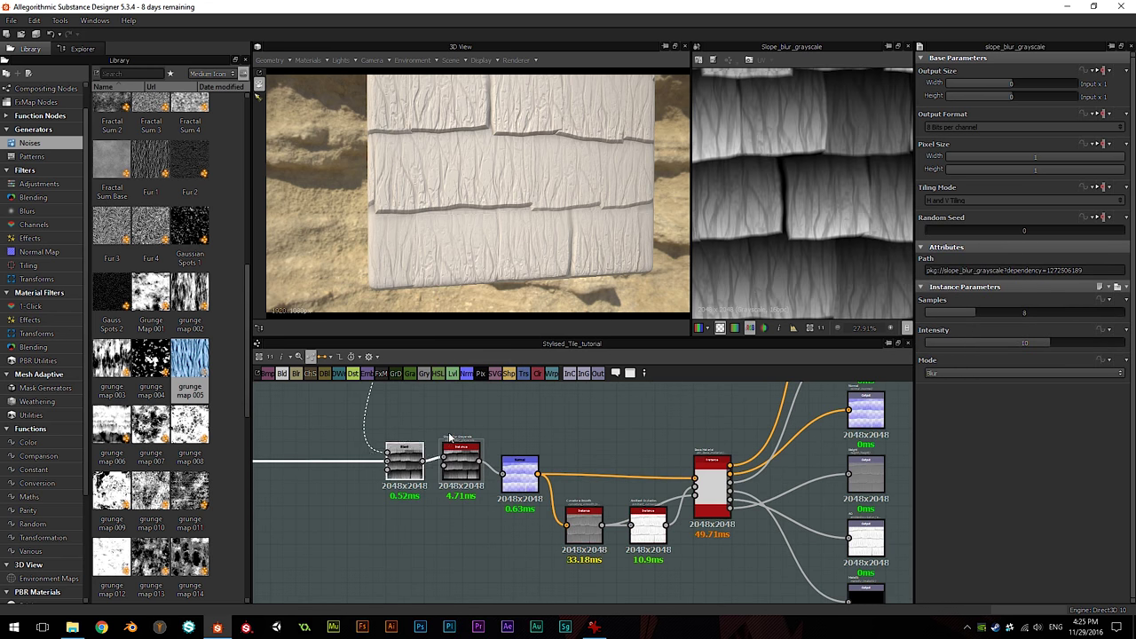
# Step: Move the Vector Warp node closer to the Gradient Map to tidy the graph
pyautogui.scroll(-5, 448, 457)
pyautogui.moveTo(336, 433); pyautogui.dragTo(411, 498, button='middle')
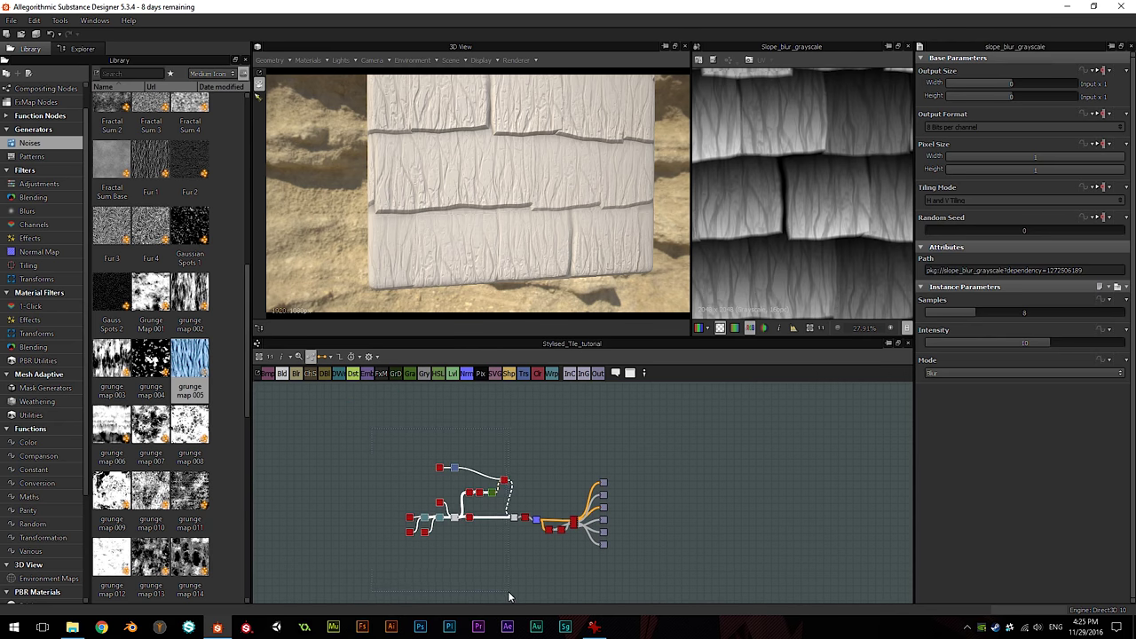
pyautogui.moveTo(505, 482); pyautogui.dragTo(459, 482)
pyautogui.scroll(4, 459, 482)
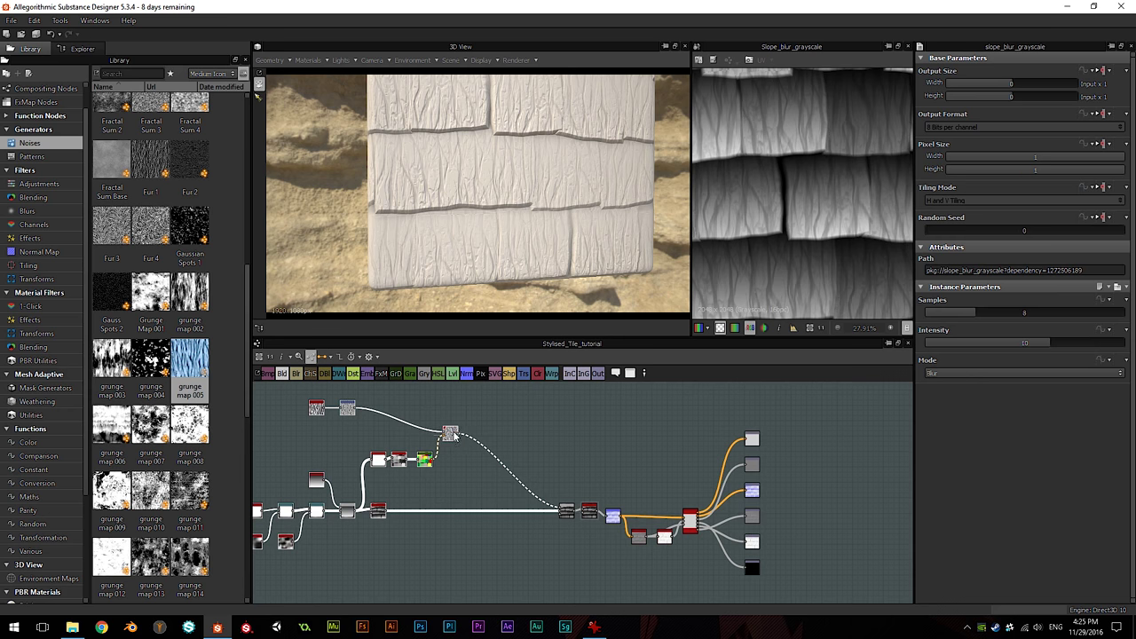
pyautogui.moveTo(452, 435); pyautogui.dragTo(458, 435)
# Step: Add a Gaussian Spots 1 noise from the library to the graph beneath the Blend and Slope Blur nodes
pyautogui.scroll(2, 510, 517)
pyautogui.moveTo(509, 516); pyautogui.dragTo(465, 492, button='middle')
pyautogui.click(502, 520)
pyautogui.scroll(3, 502, 520)
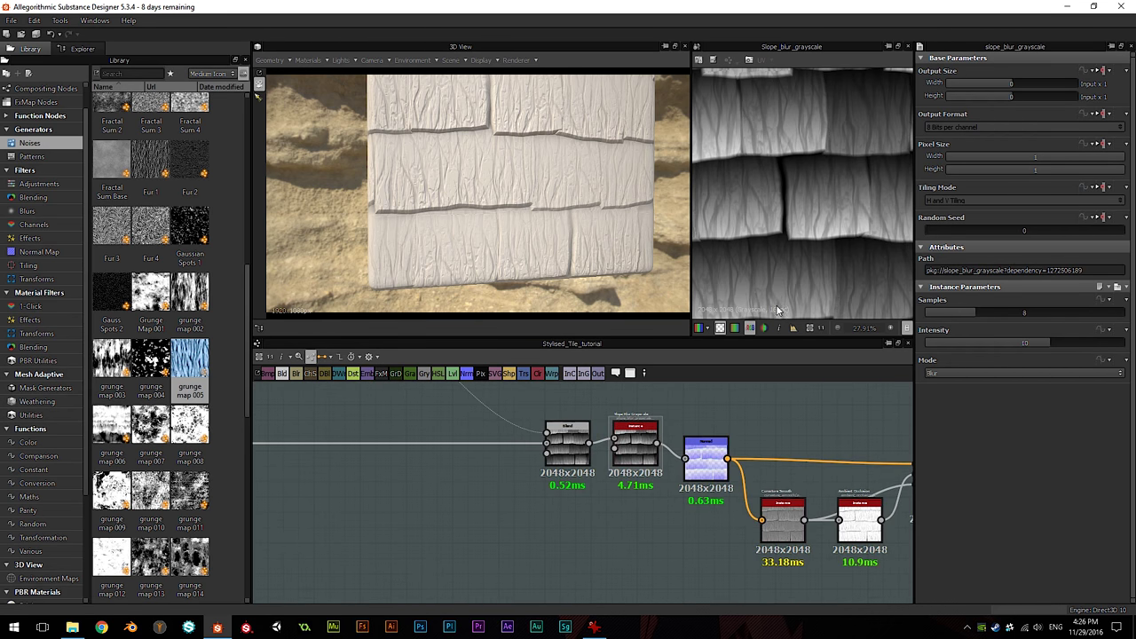
pyautogui.scroll(-5, 173, 398)
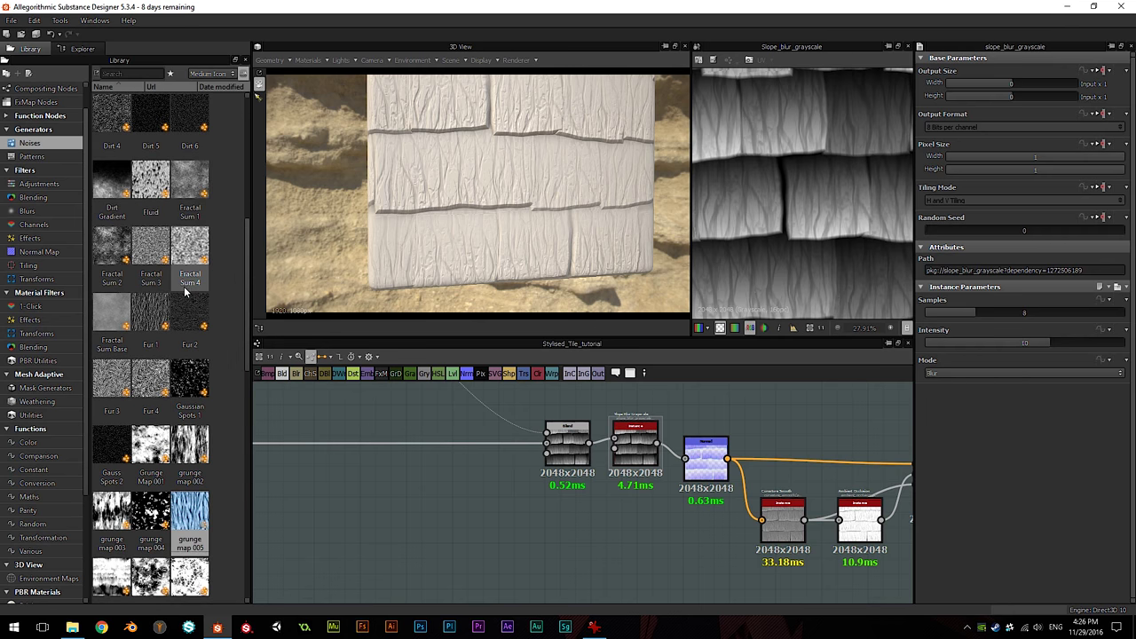
pyautogui.scroll(3, 188, 452)
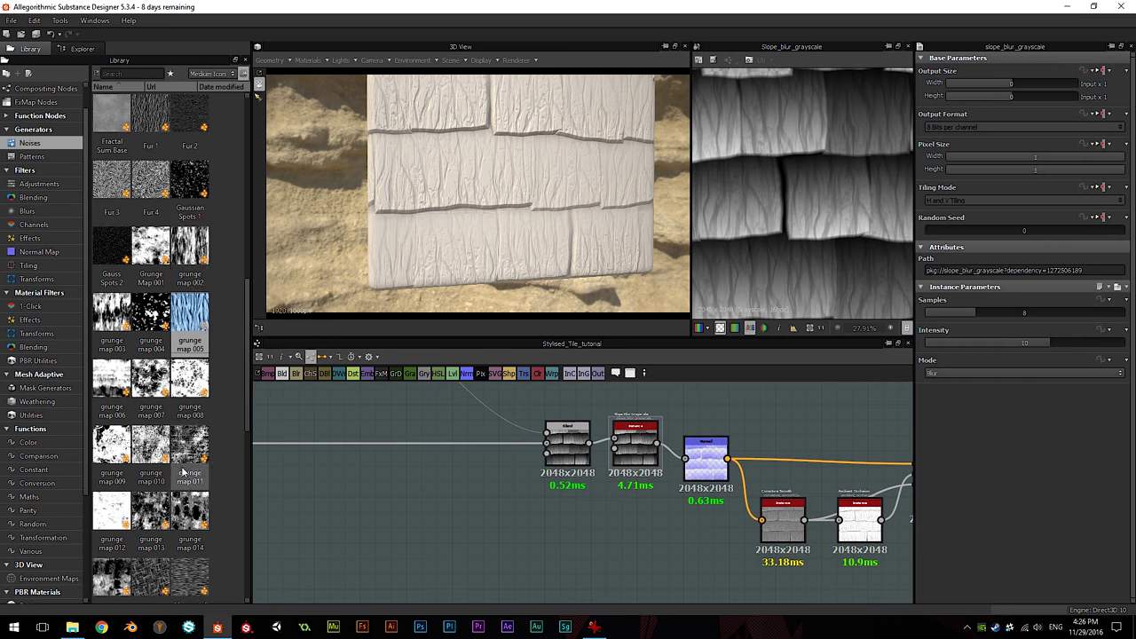
pyautogui.moveTo(190, 203); pyautogui.dragTo(589, 509)
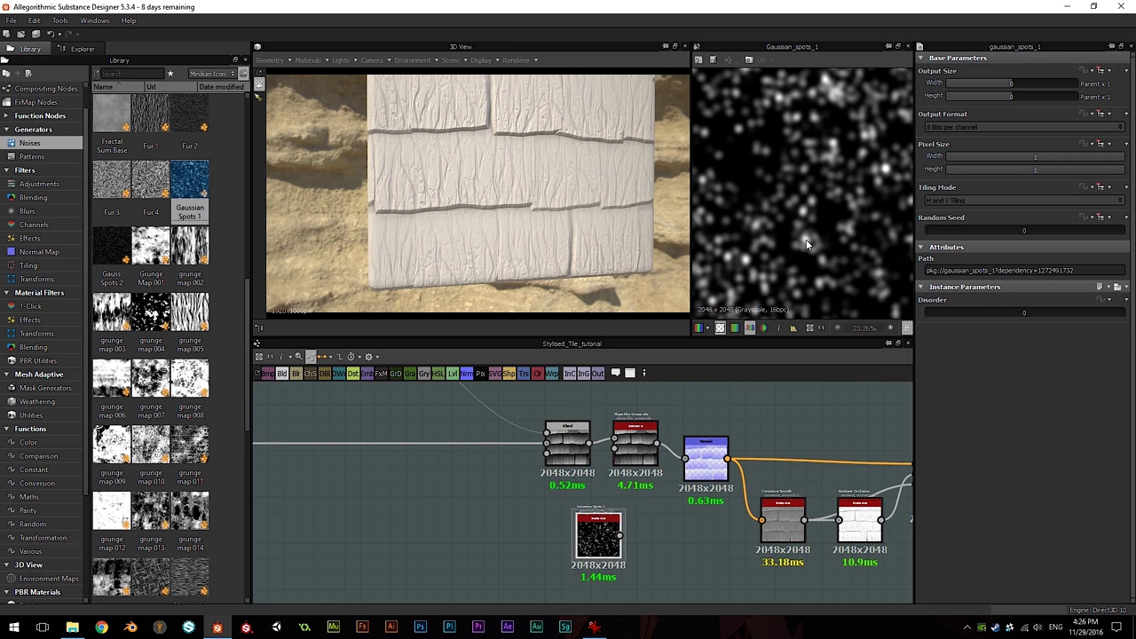
# Step: Place Gaussian Spots 1 directly below the Blend and connect its output to the Slope Blur Grayscale's slope input
pyautogui.scroll(3, 650, 516)
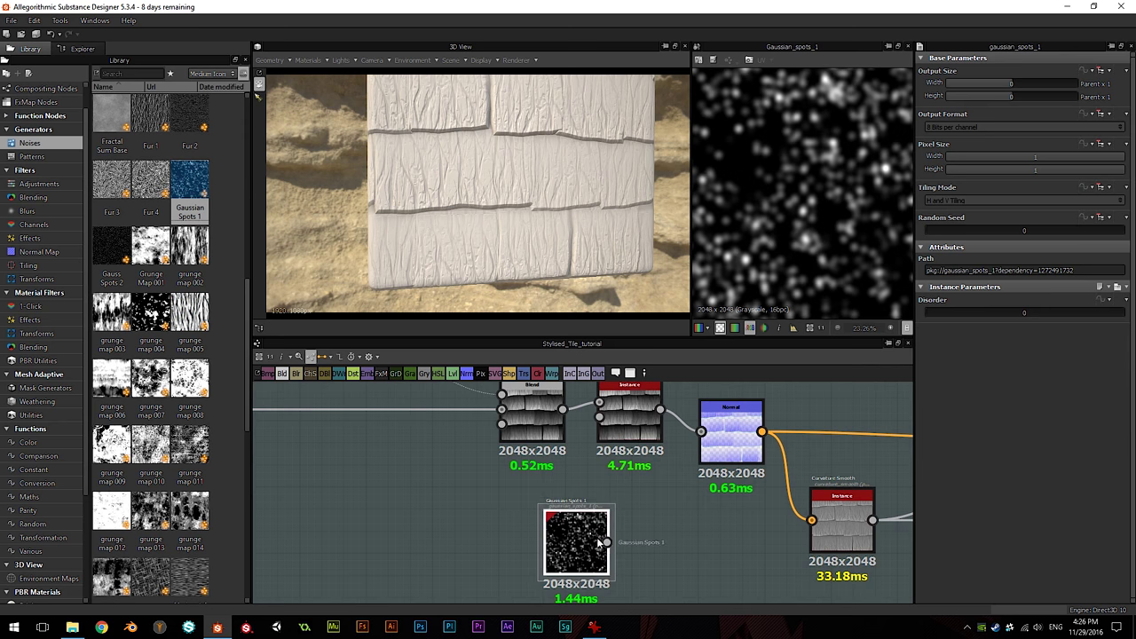
pyautogui.moveTo(580, 542); pyautogui.dragTo(534, 520)
pyautogui.moveTo(566, 504); pyautogui.dragTo(530, 501, button='middle')
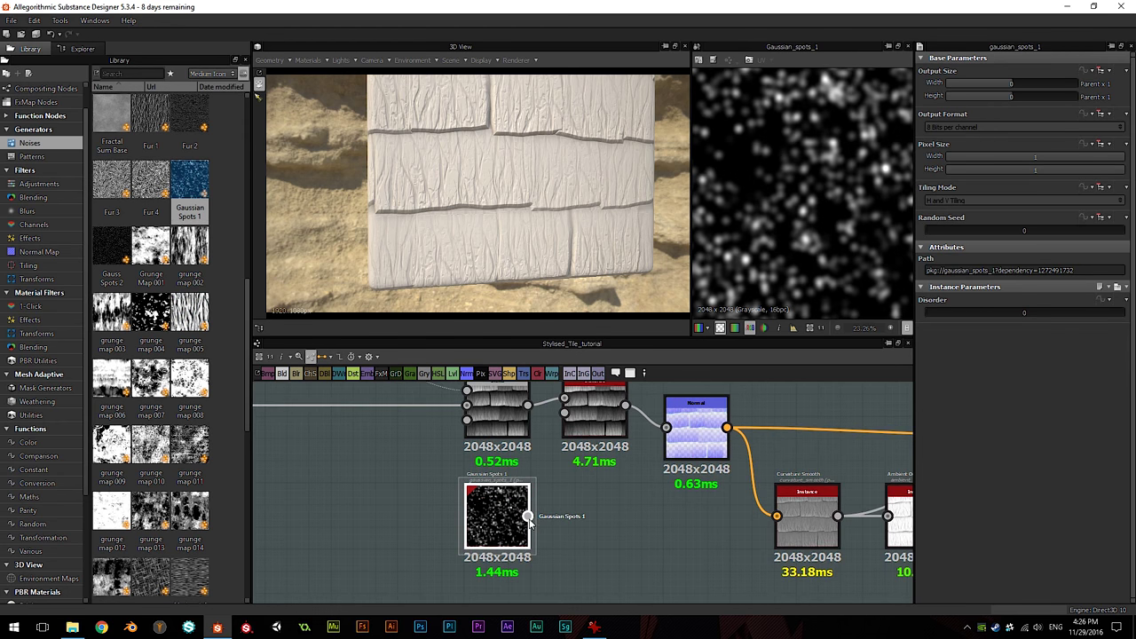
pyautogui.moveTo(530, 522); pyautogui.dragTo(564, 411)
# Step: Set the Slope Blur Grayscale to 32 samples, intensity 0.1 and Min mode
pyautogui.scroll(10, 187, 215)
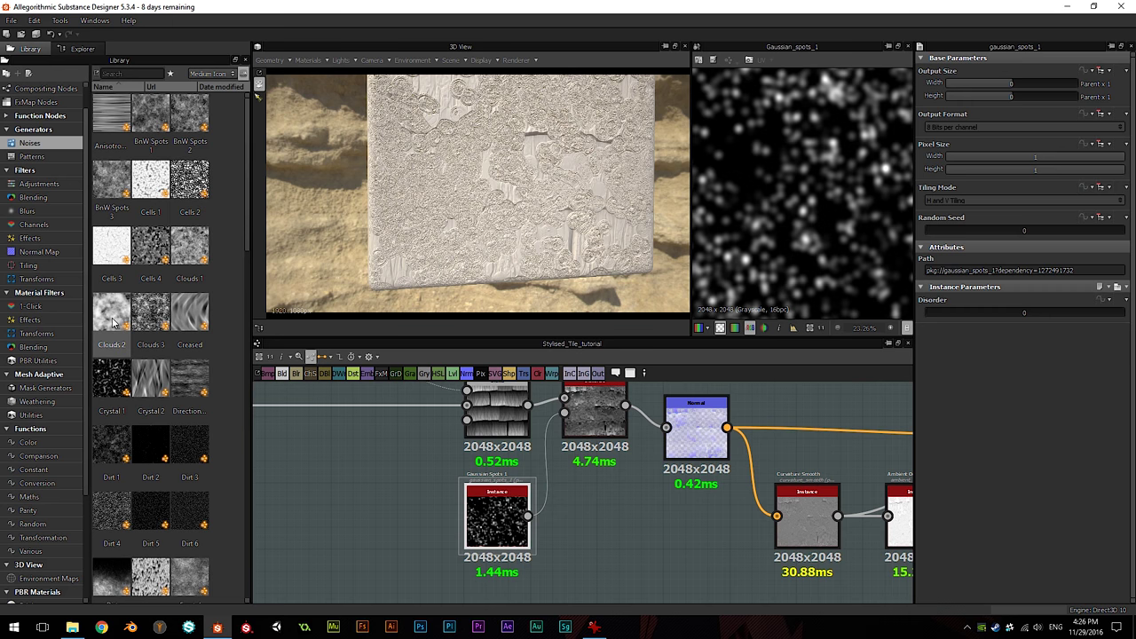
pyautogui.scroll(3, 590, 498)
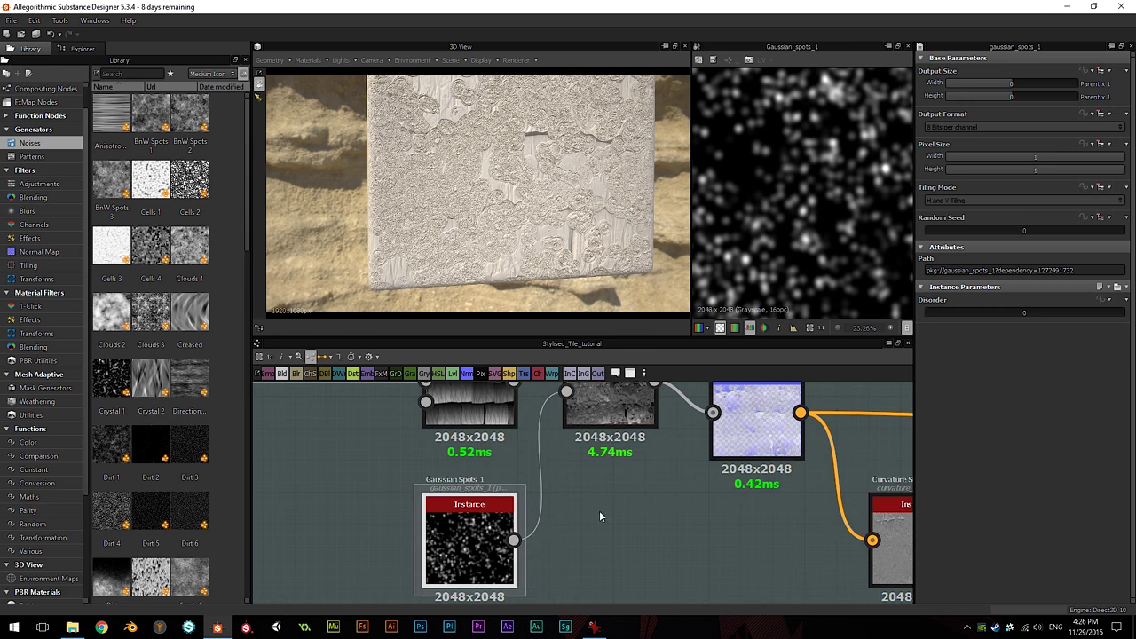
pyautogui.moveTo(665, 478); pyautogui.dragTo(646, 570, button='middle')
pyautogui.click(571, 436)
pyautogui.scroll(1, 619, 538)
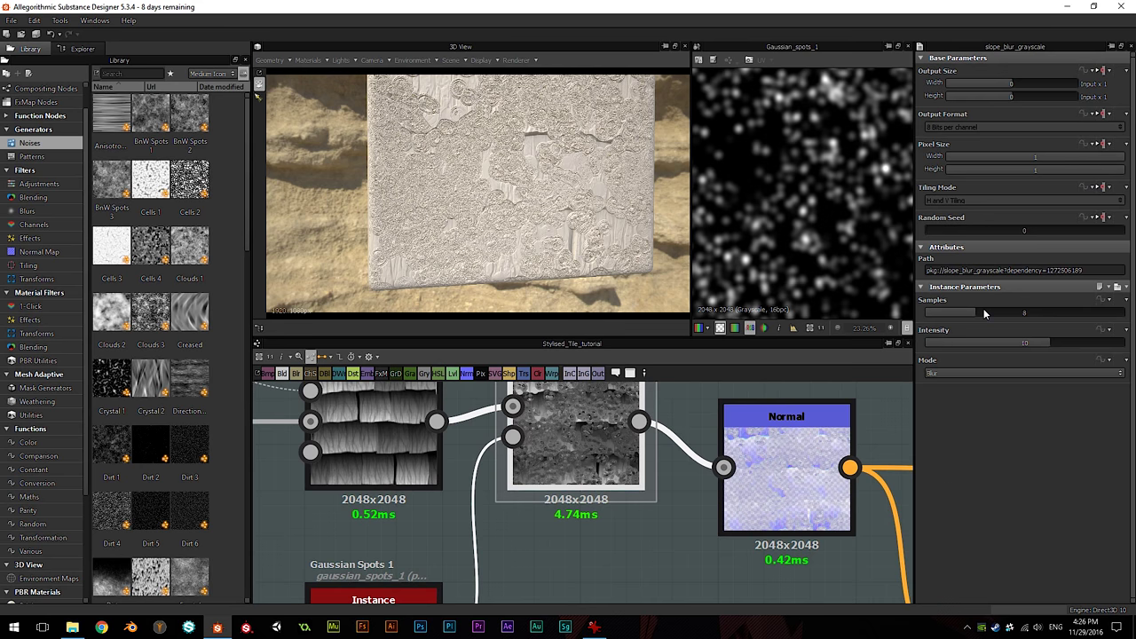
pyautogui.moveTo(983, 313); pyautogui.dragTo(1081, 332)
pyautogui.doubleClick(1030, 344)
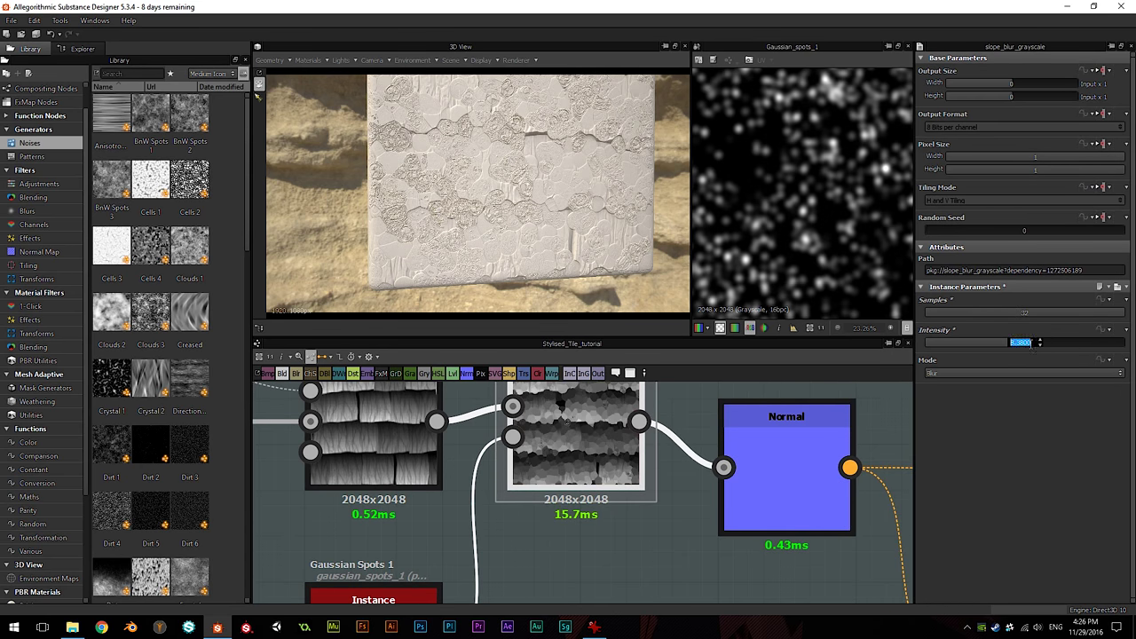
pyautogui.write('0.1')
pyautogui.press('Return')
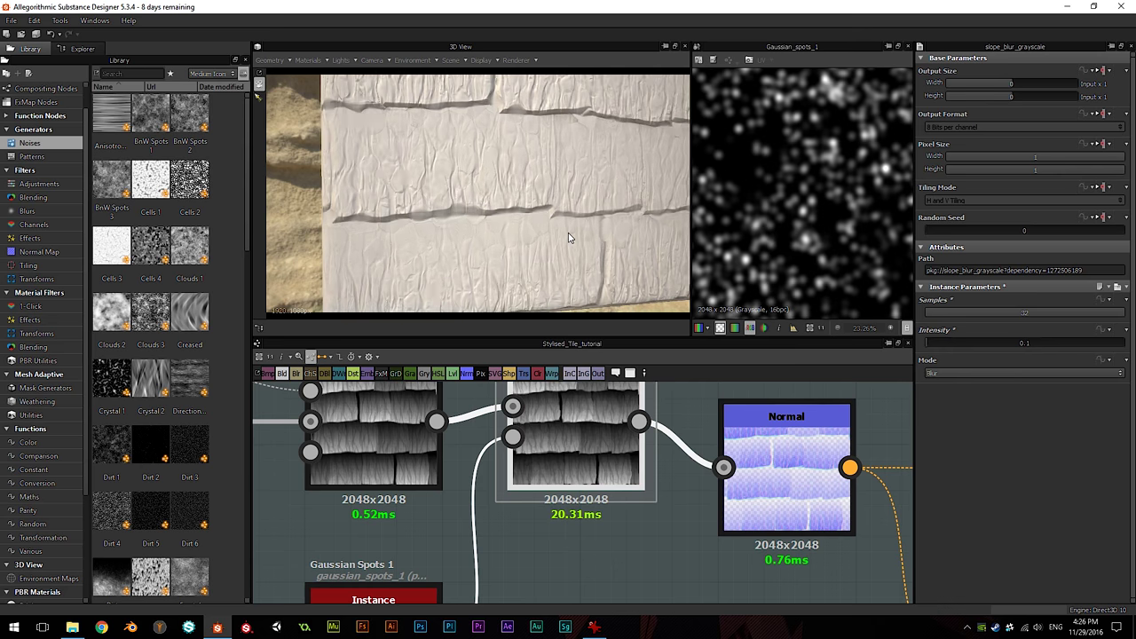
pyautogui.click(972, 372)
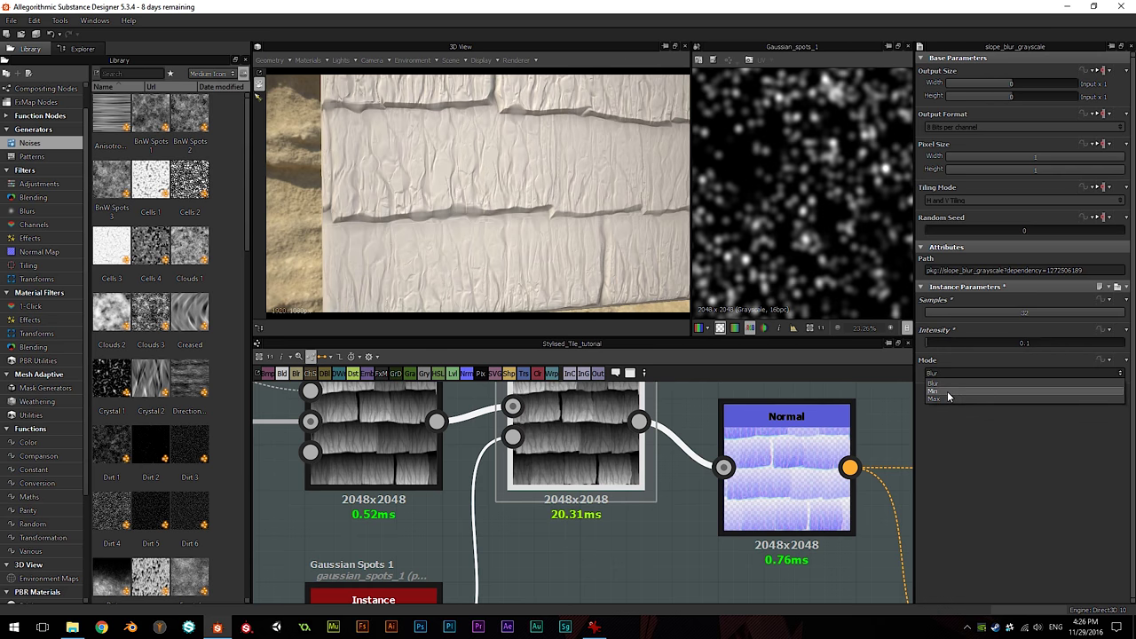
pyautogui.click(946, 392)
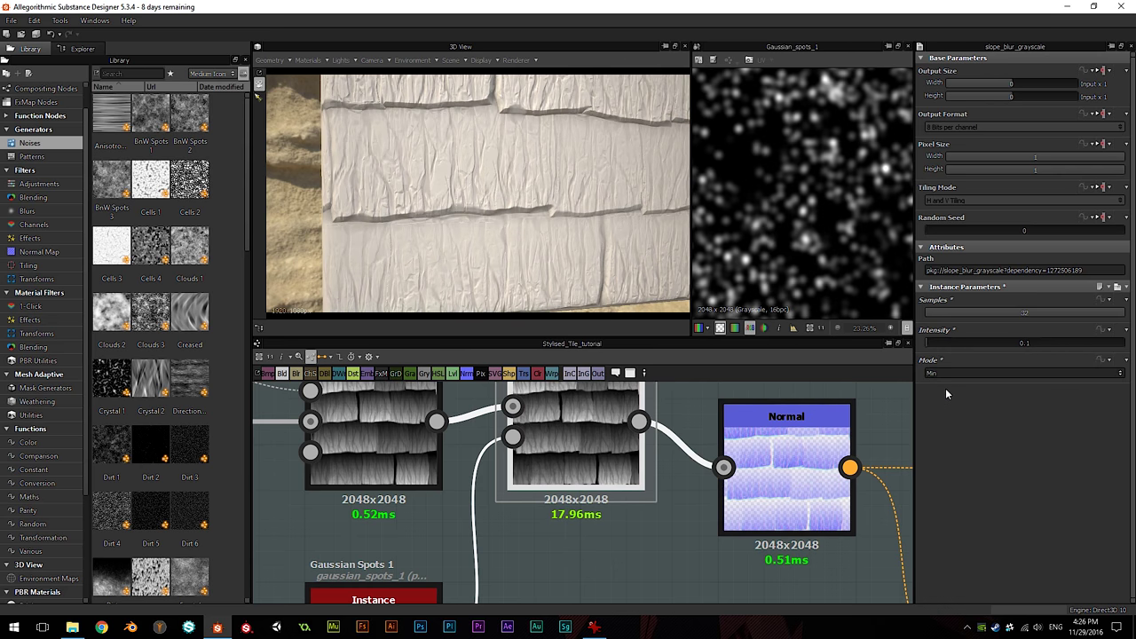
# Step: Examine the effect of the slope blur on the tile edges and surface grain in the 3D view
pyautogui.moveTo(493, 229); pyautogui.dragTo(541, 184)
pyautogui.scroll(-3, 520, 185)
pyautogui.scroll(2, 517, 177)
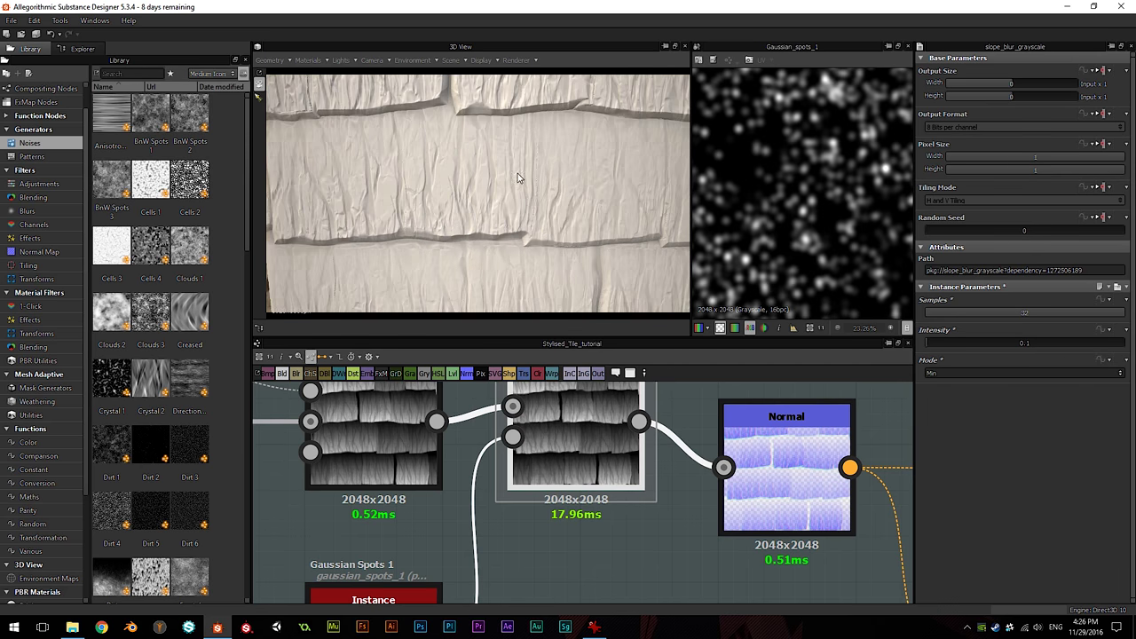
pyautogui.moveTo(518, 173); pyautogui.dragTo(589, 231, button='middle')
pyautogui.click(923, 345)
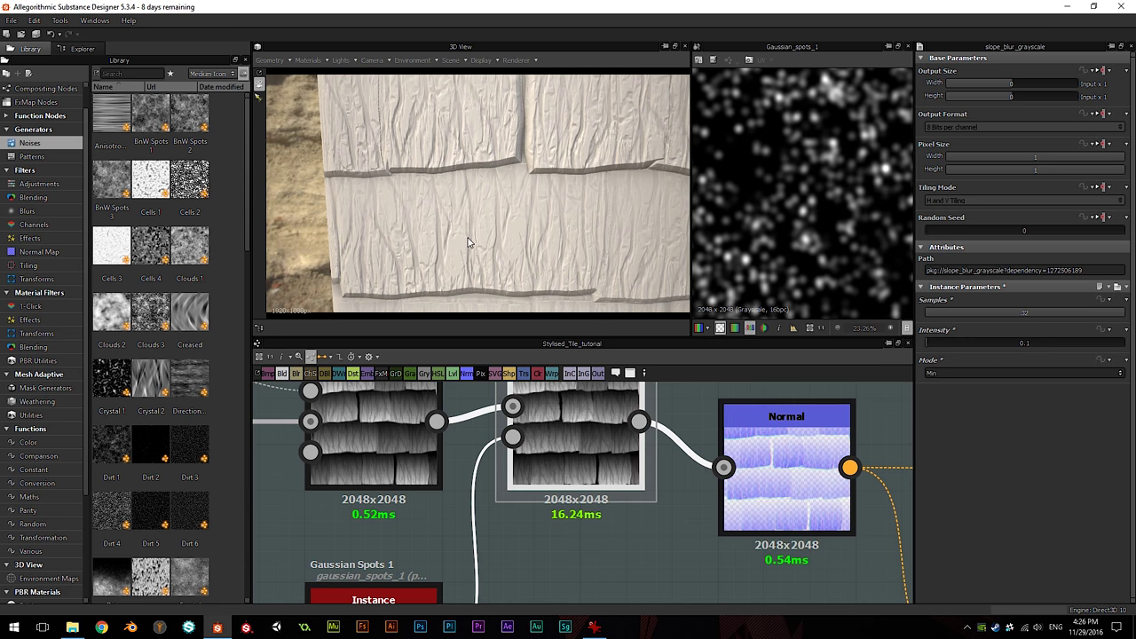
pyautogui.moveTo(472, 244); pyautogui.dragTo(481, 242)
pyautogui.scroll(-1, 480, 238)
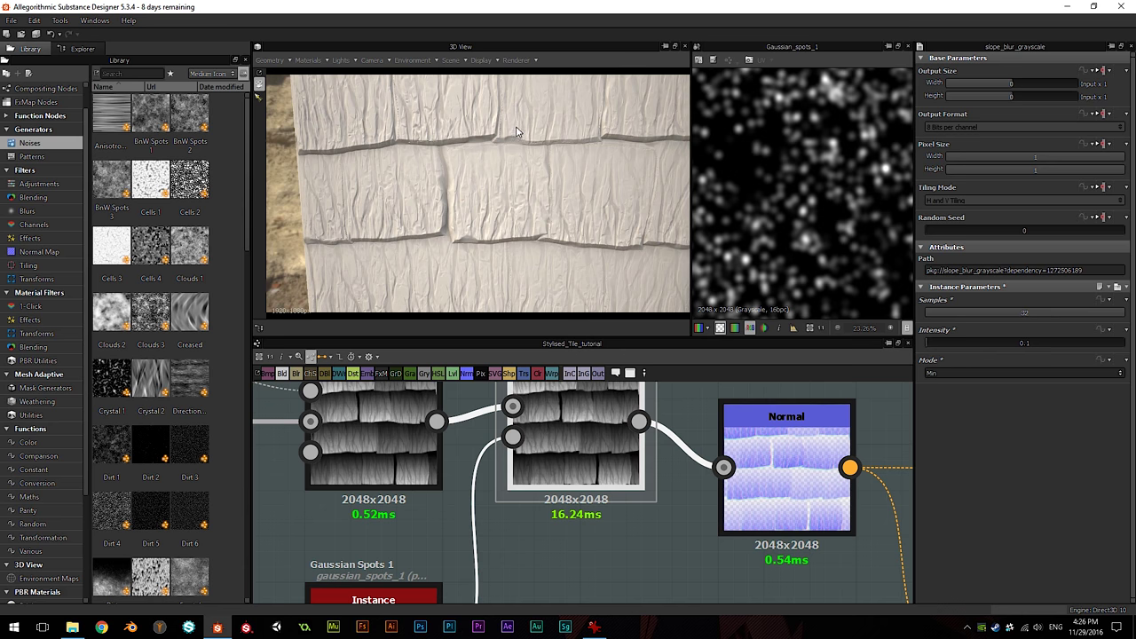
# Step: Inspect the worn tile edges up close and from a distance, and compare them with the blue tile reference image in IrfanView
pyautogui.moveTo(446, 246); pyautogui.dragTo(375, 153)
pyautogui.moveTo(512, 215); pyautogui.dragTo(522, 176)
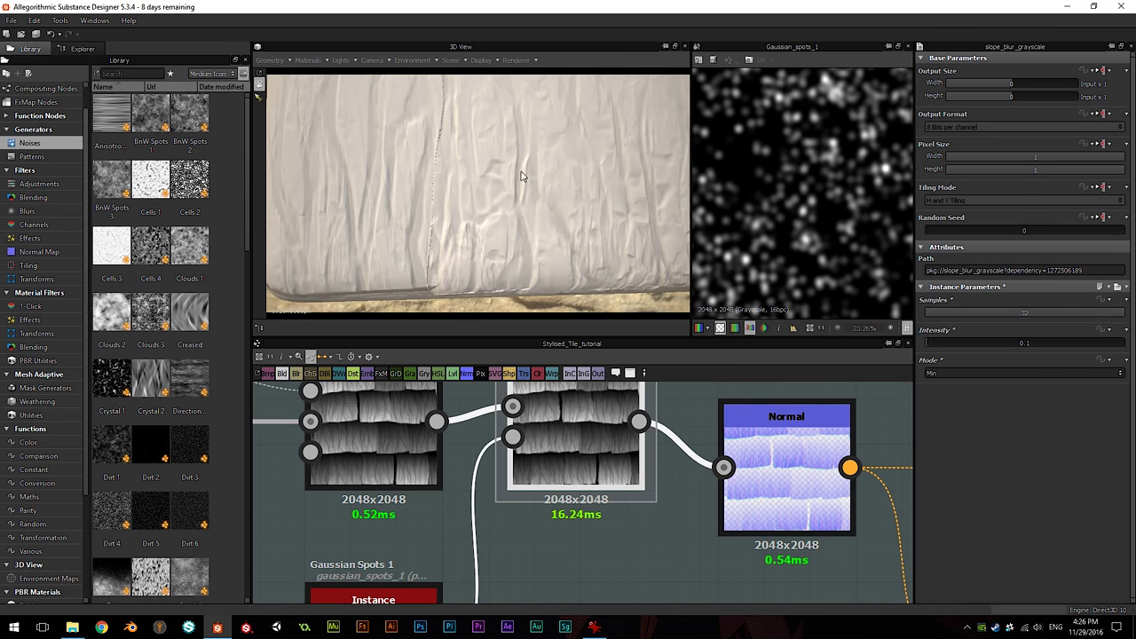
pyautogui.moveTo(583, 237); pyautogui.dragTo(414, 223)
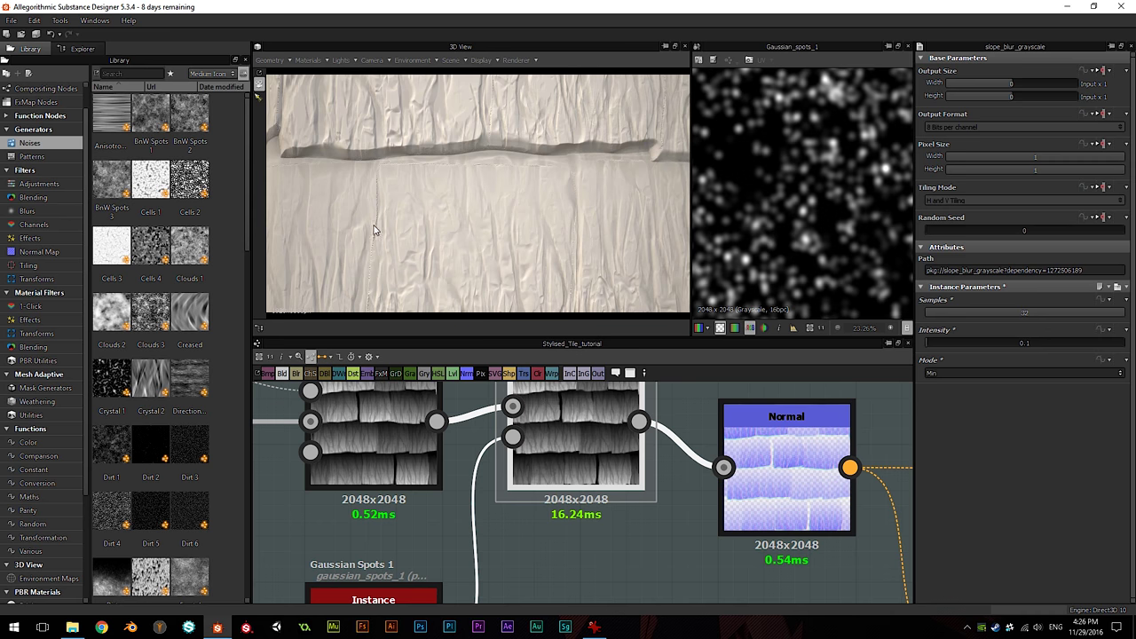
pyautogui.moveTo(471, 282); pyautogui.dragTo(487, 236, button='right')
pyautogui.moveTo(565, 232); pyautogui.dragTo(538, 189)
pyautogui.scroll(3, 540, 189)
pyautogui.moveTo(565, 236); pyautogui.dragTo(451, 205)
pyautogui.moveTo(517, 245); pyautogui.dragTo(503, 163)
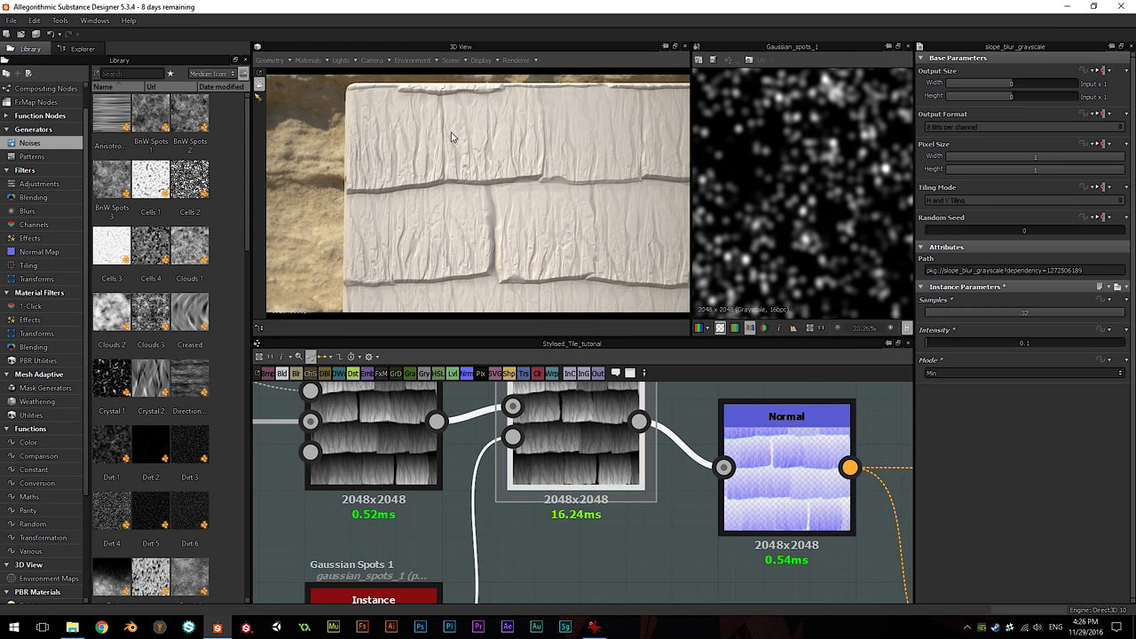
pyautogui.moveTo(399, 132); pyautogui.dragTo(415, 146)
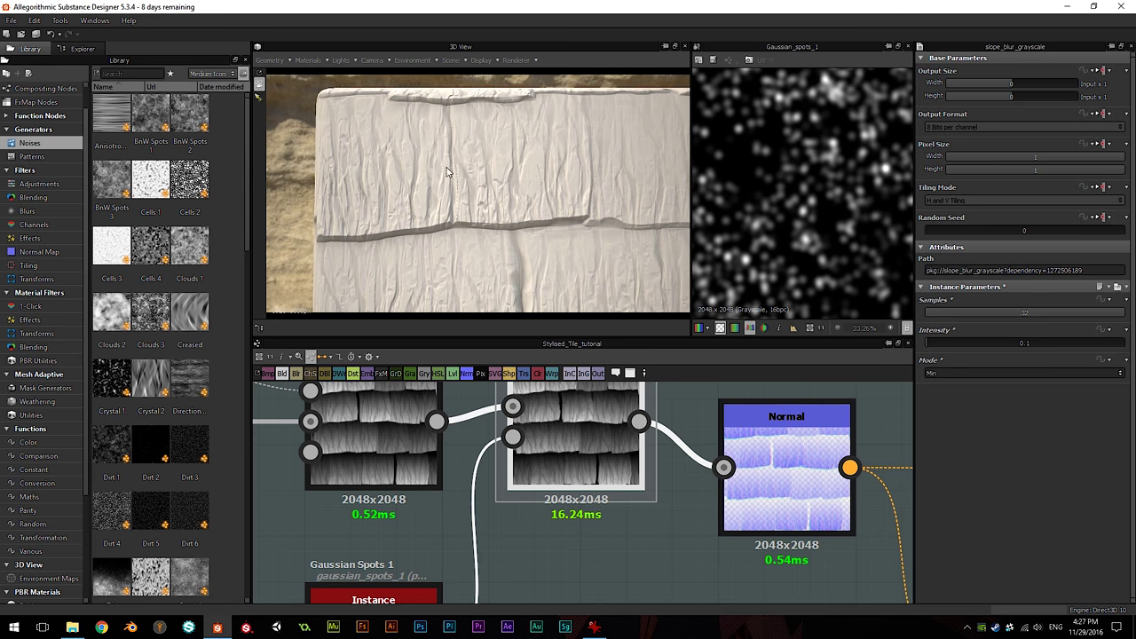
pyautogui.moveTo(465, 231); pyautogui.dragTo(414, 198)
pyautogui.moveTo(570, 197); pyautogui.dragTo(588, 230)
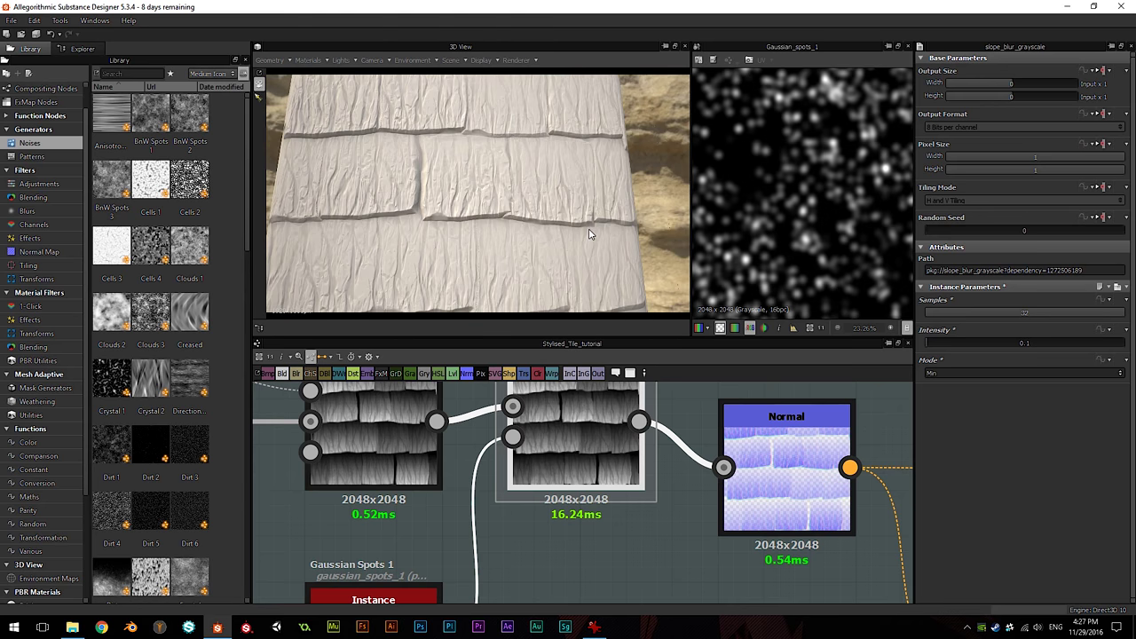
pyautogui.scroll(-3, 530, 240)
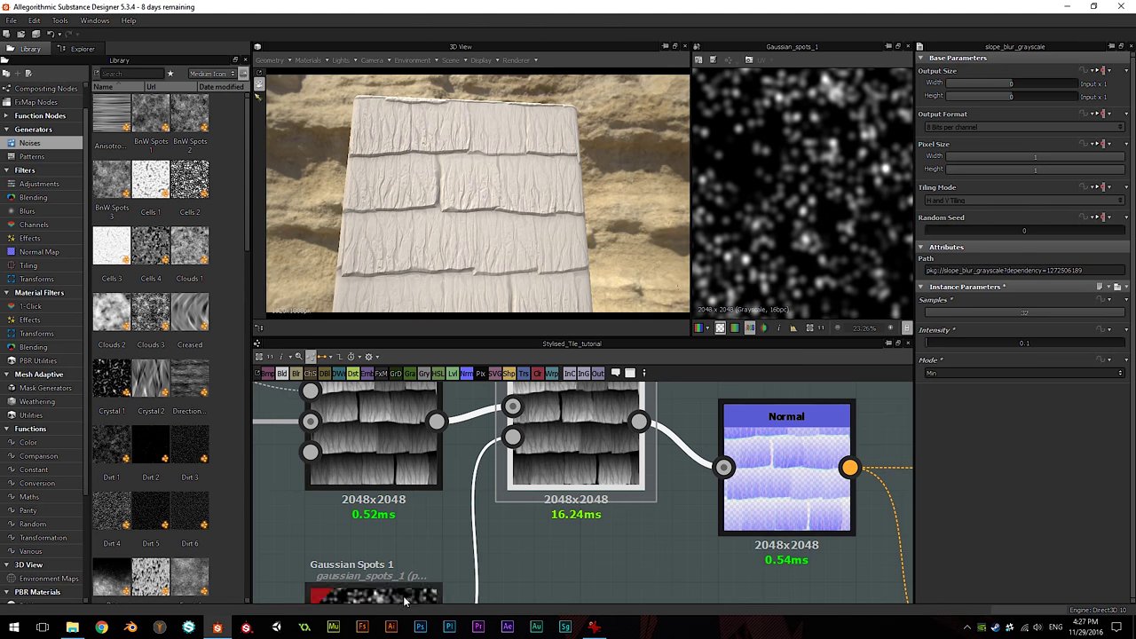
pyautogui.click(594, 627)
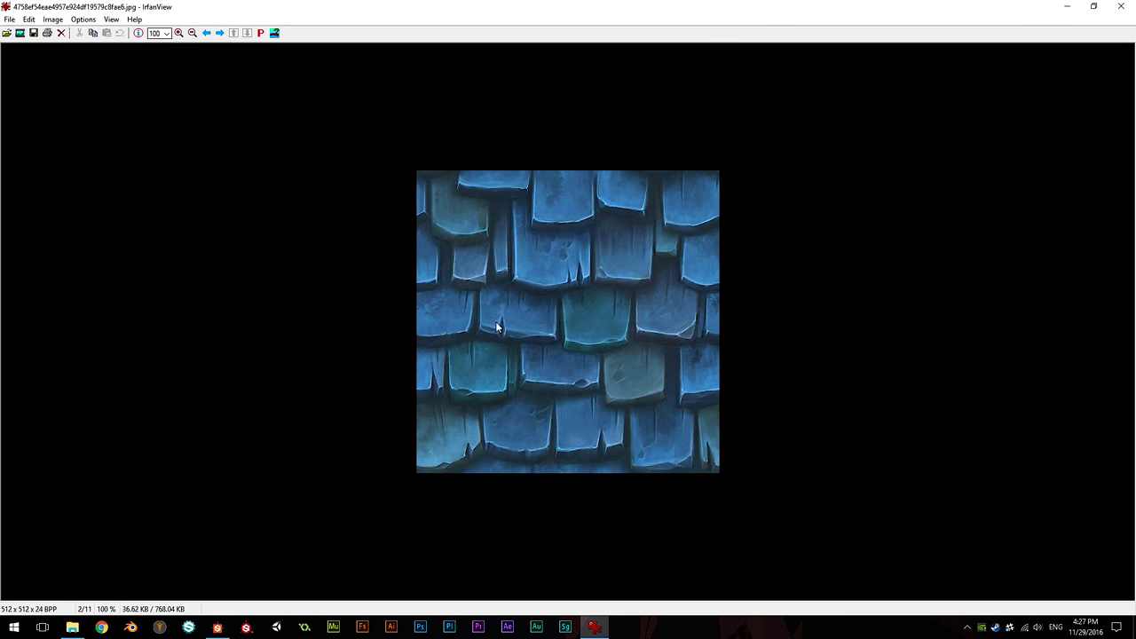
pyautogui.click(1068, 6)
# Step: Move the grunge noise and its Transformation 2D node closer to the warp node they feed
pyautogui.scroll(-4, 508, 422)
pyautogui.moveTo(500, 420); pyautogui.dragTo(508, 526, button='middle')
pyautogui.scroll(-6, 471, 463)
pyautogui.moveTo(430, 424); pyautogui.dragTo(543, 482, button='middle')
pyautogui.scroll(2, 421, 460)
pyautogui.moveTo(421, 459); pyautogui.dragTo(447, 479, button='middle')
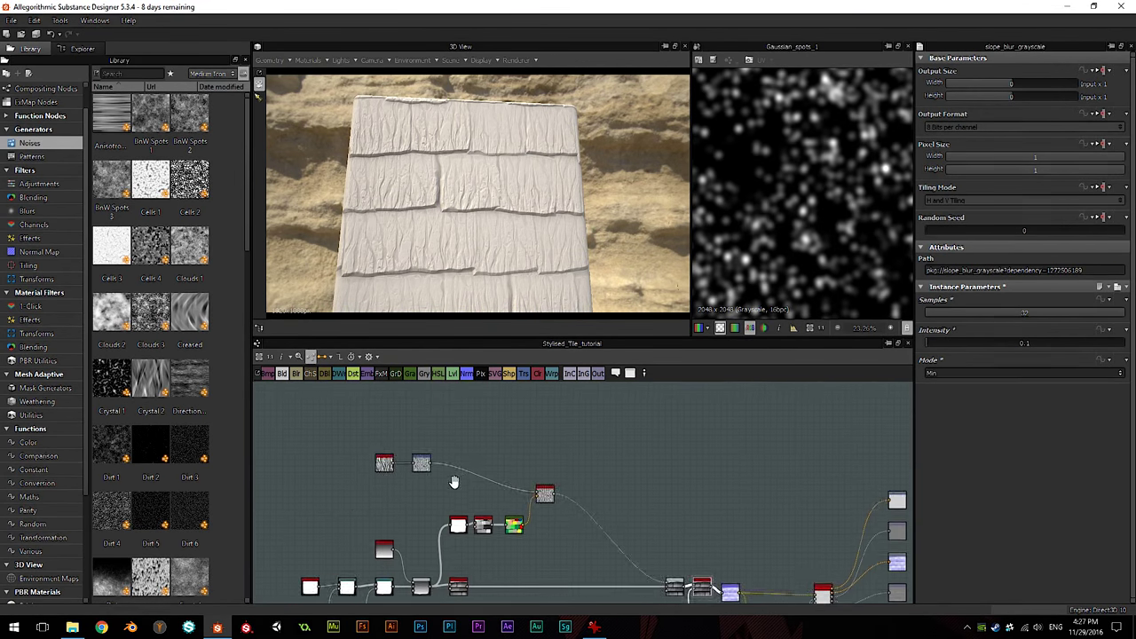
pyautogui.scroll(2, 387, 445)
pyautogui.moveTo(350, 431); pyautogui.dragTo(508, 486)
pyautogui.click(517, 480)
pyautogui.click(528, 426)
# Step: Add a Polygon 2 pattern above the grunge noise node and set its rotation to 0.25 turns
pyautogui.click(31, 156)
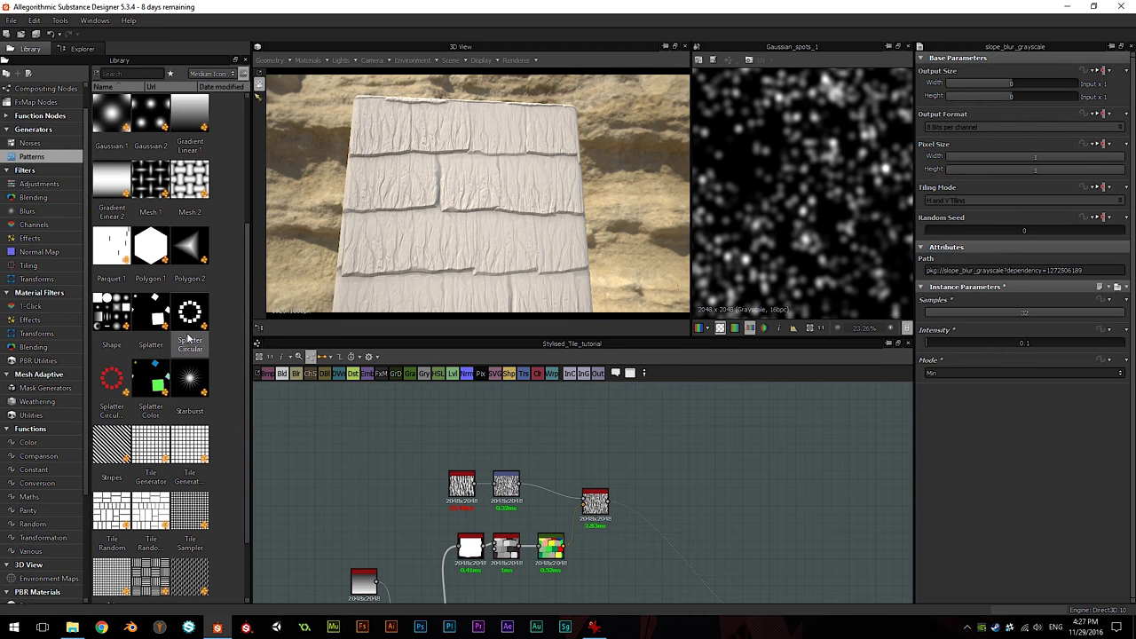
pyautogui.moveTo(197, 282); pyautogui.dragTo(465, 425)
pyautogui.scroll(-1, 817, 203)
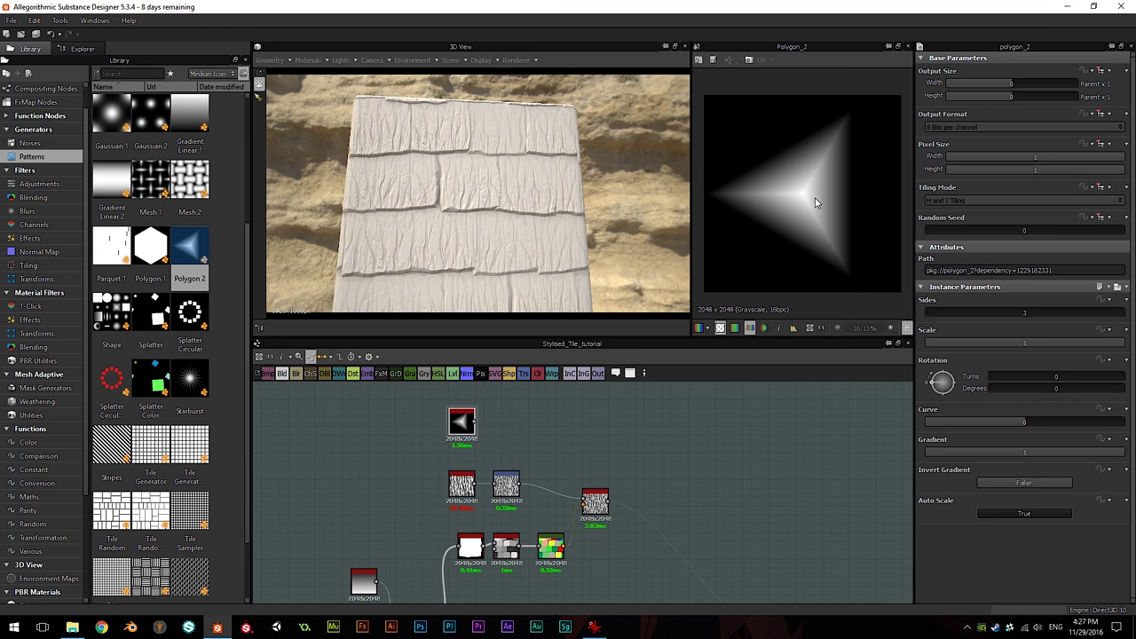
pyautogui.doubleClick(1046, 381)
pyautogui.write('0.25')
pyautogui.press('Return')
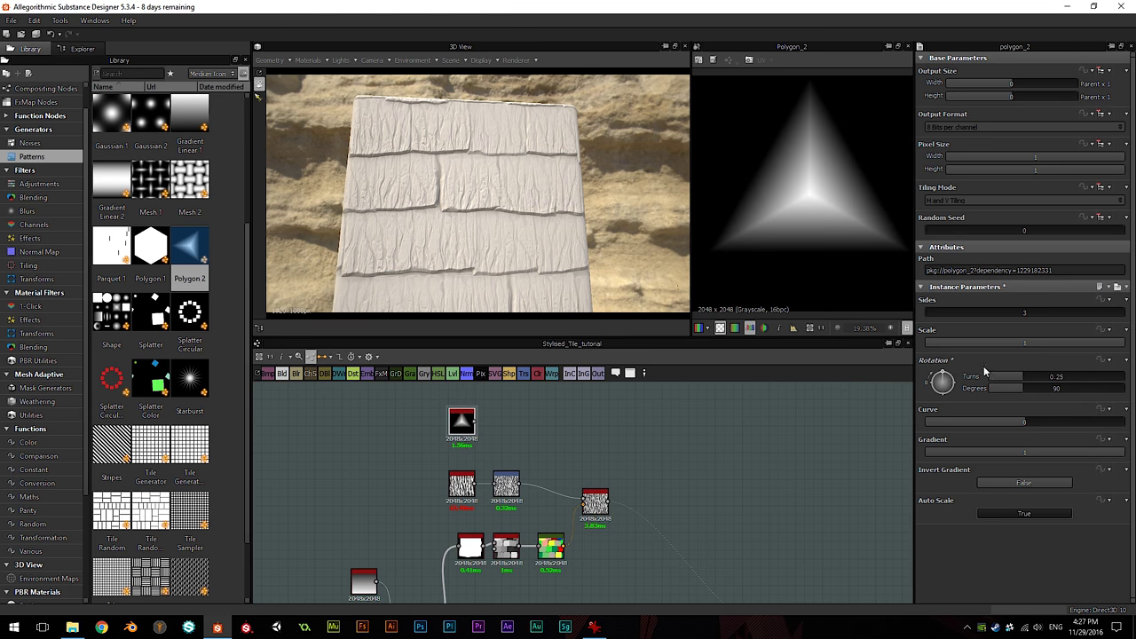
# Step: Set the Polygon 2 gradient to 0.2 and its curve to 0.2
pyautogui.moveTo(1061, 453); pyautogui.dragTo(965, 452)
pyautogui.doubleClick(1027, 450)
pyautogui.write('0.2')
pyautogui.press('Return')
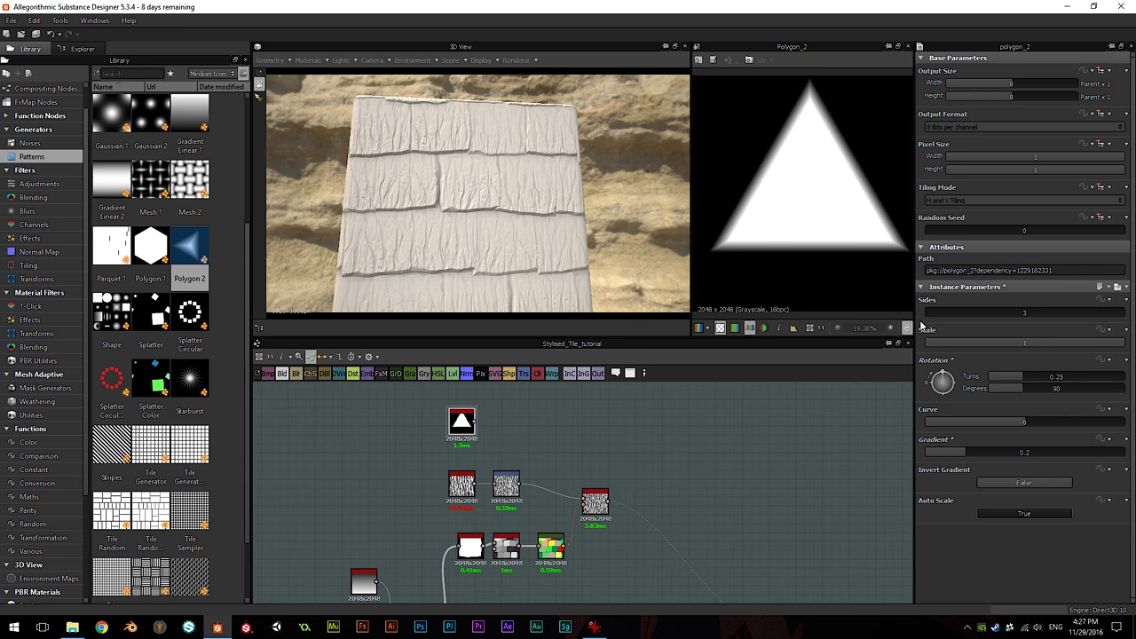
pyautogui.moveTo(1025, 422); pyautogui.dragTo(1032, 421)
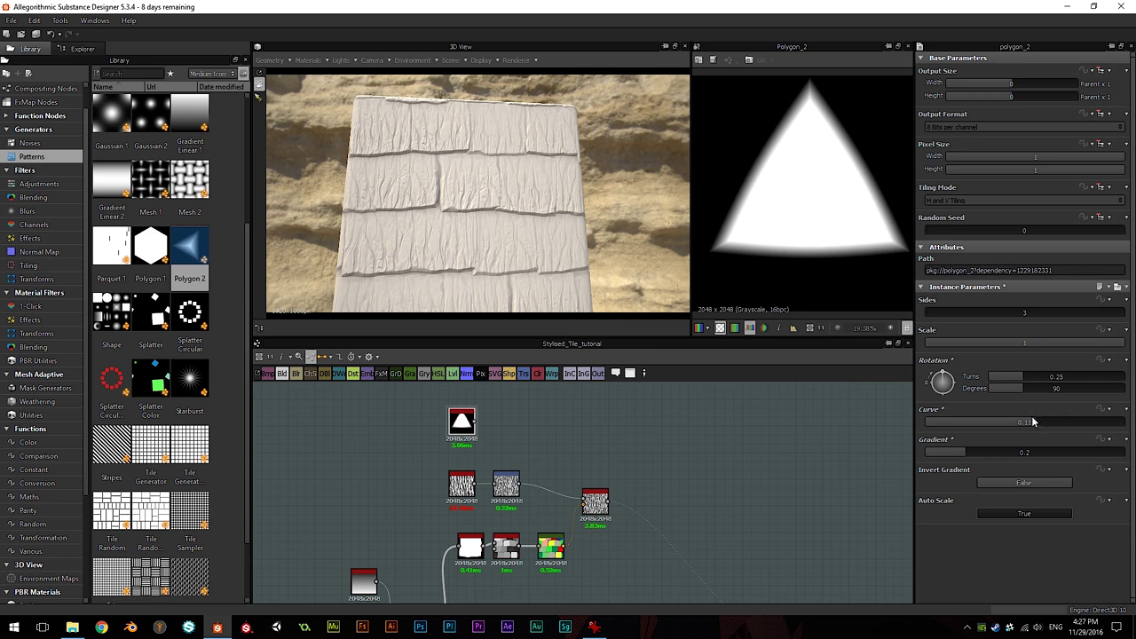
pyautogui.doubleClick(1024, 422)
pyautogui.write('0.2')
pyautogui.press('Return')
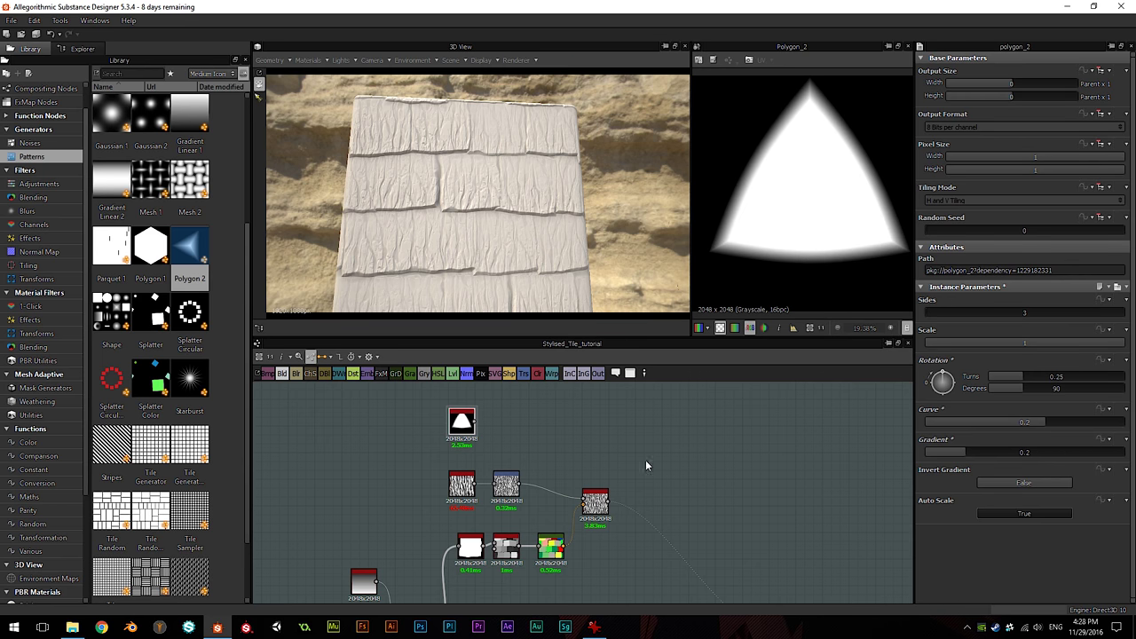
# Step: Add a Transformation 2D node beside Polygon 2 and connect the polygon's output to it
pyautogui.click(522, 437)
pyautogui.press('space')
pyautogui.click(559, 261)
pyautogui.scroll(3, 512, 438)
pyautogui.moveTo(448, 412); pyautogui.dragTo(482, 412)
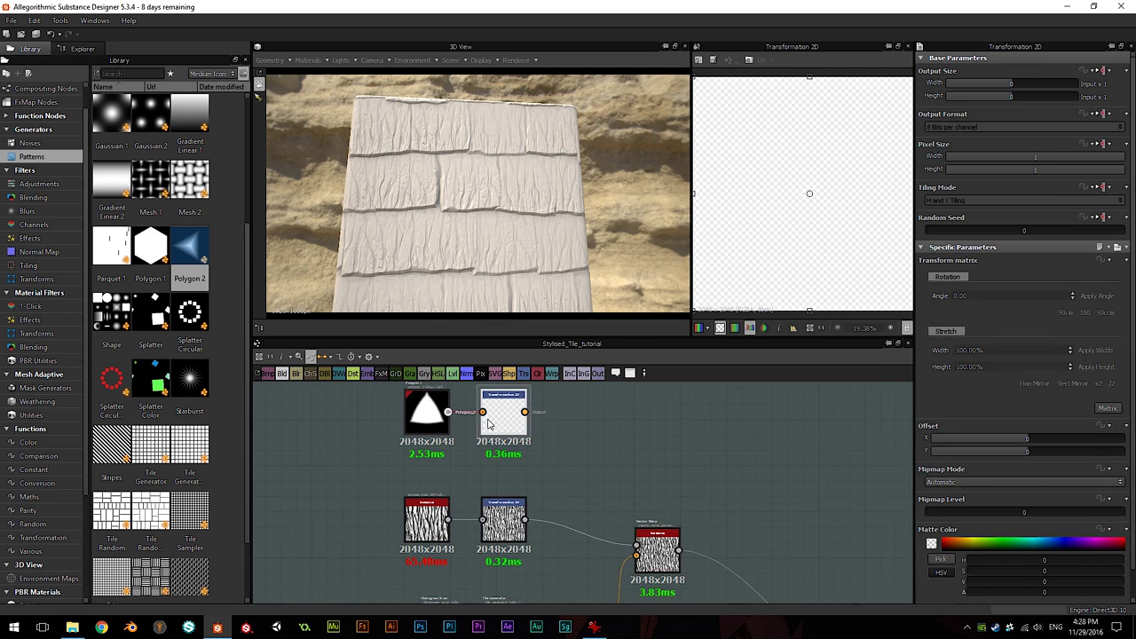
# Step: Squeeze the triangle horizontally in the Transformation 2D into a narrow spike about a quarter of its width
pyautogui.scroll(-1, 719, 188)
pyautogui.hotkey('ctrl', 'z')
pyautogui.moveTo(724, 199); pyautogui.dragTo(833, 195)
pyautogui.scroll(1, 833, 196)
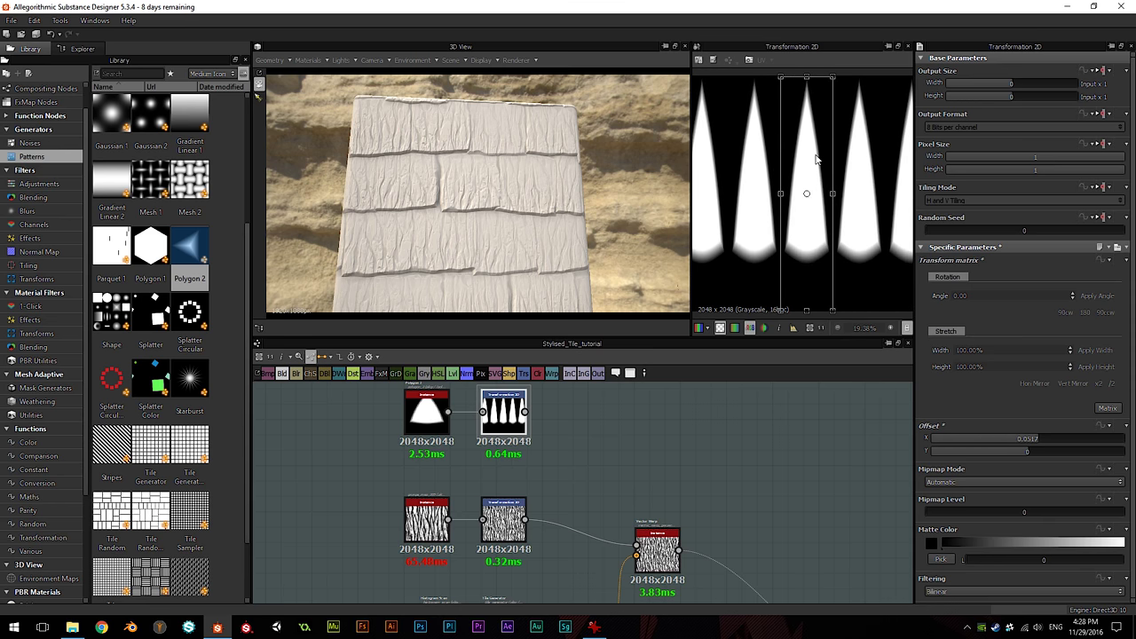
pyautogui.scroll(-1, 808, 259)
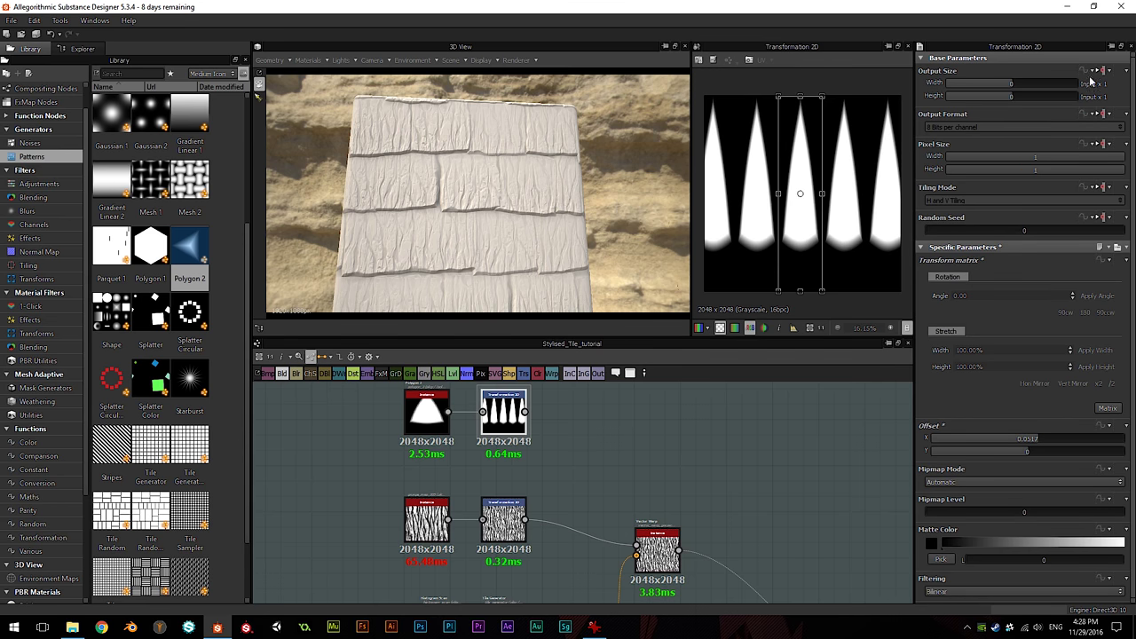
# Step: Set the Transformation 2D's tiling mode to No Tiling, then thin the single spike further and shift it down to the image's lower edge
pyautogui.click(1103, 187)
pyautogui.click(1086, 230)
pyautogui.click(1027, 201)
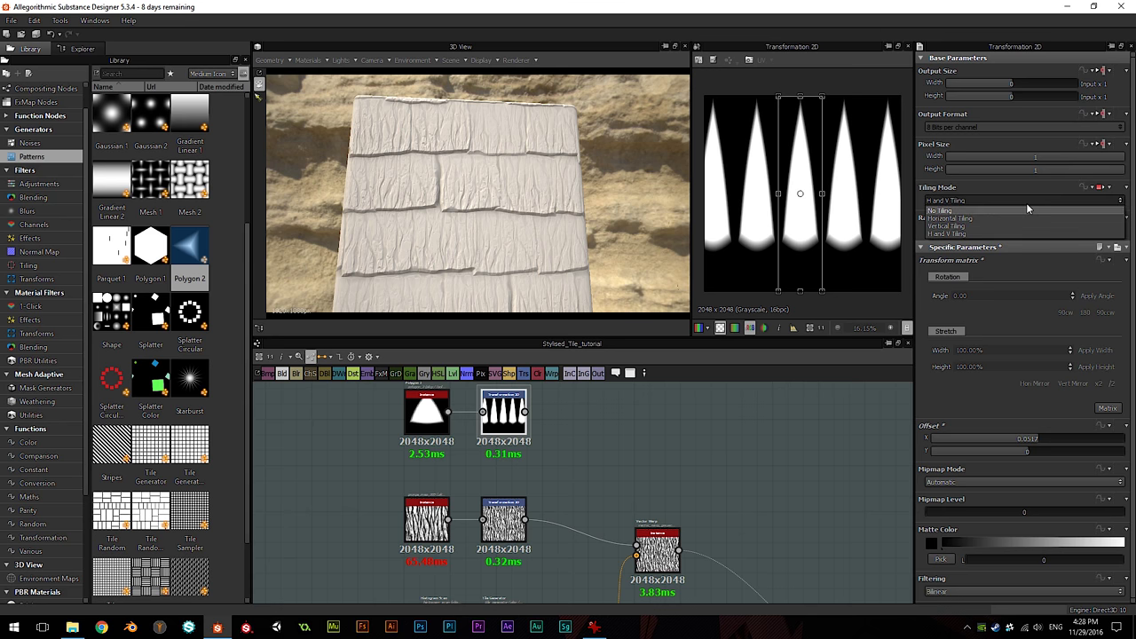
pyautogui.click(1028, 211)
pyautogui.moveTo(793, 197); pyautogui.dragTo(826, 240)
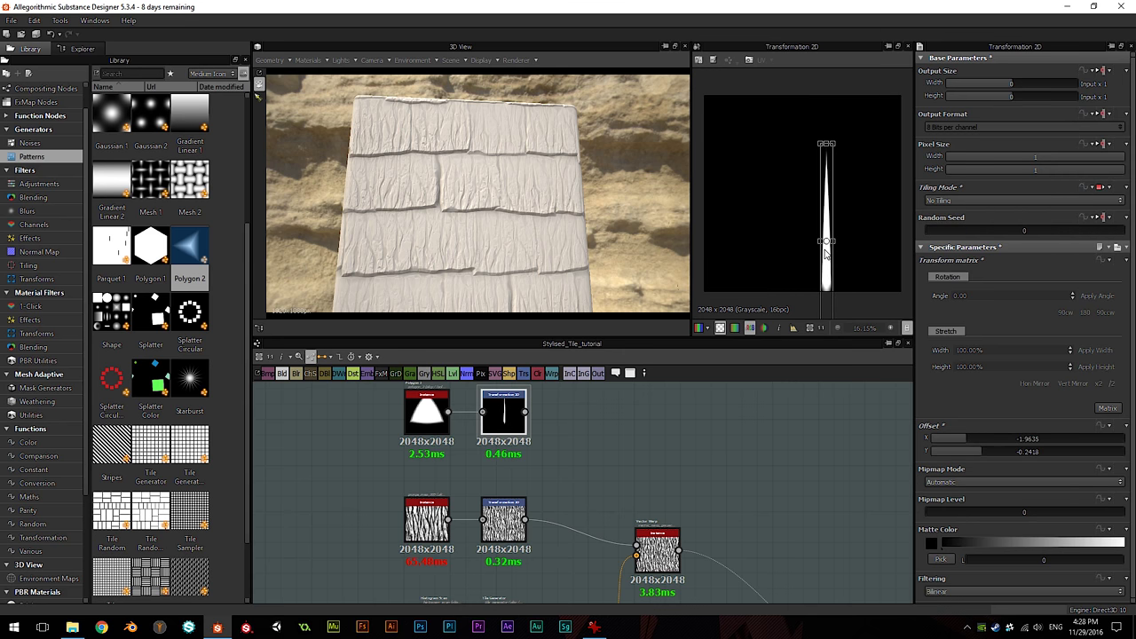
pyautogui.scroll(-3, 633, 459)
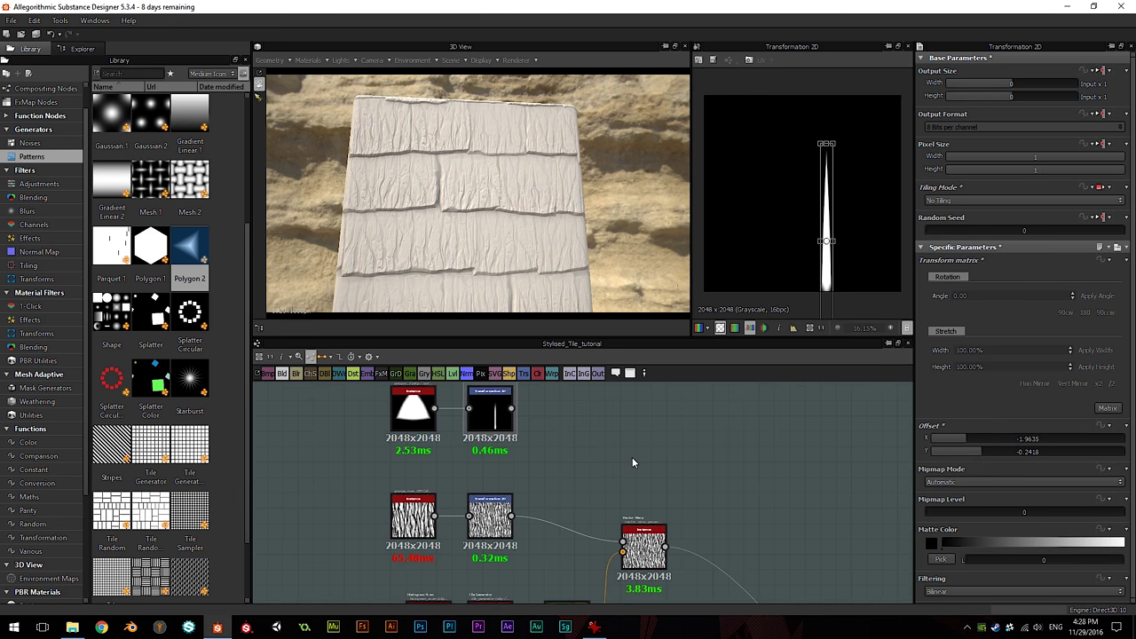
# Step: Duplicate the Tile Generator, place the copy beside the spike's Transformation 2D, and feed the spike into it as the pattern input
pyautogui.moveTo(547, 517); pyautogui.dragTo(553, 483, button='middle')
pyautogui.click(525, 514)
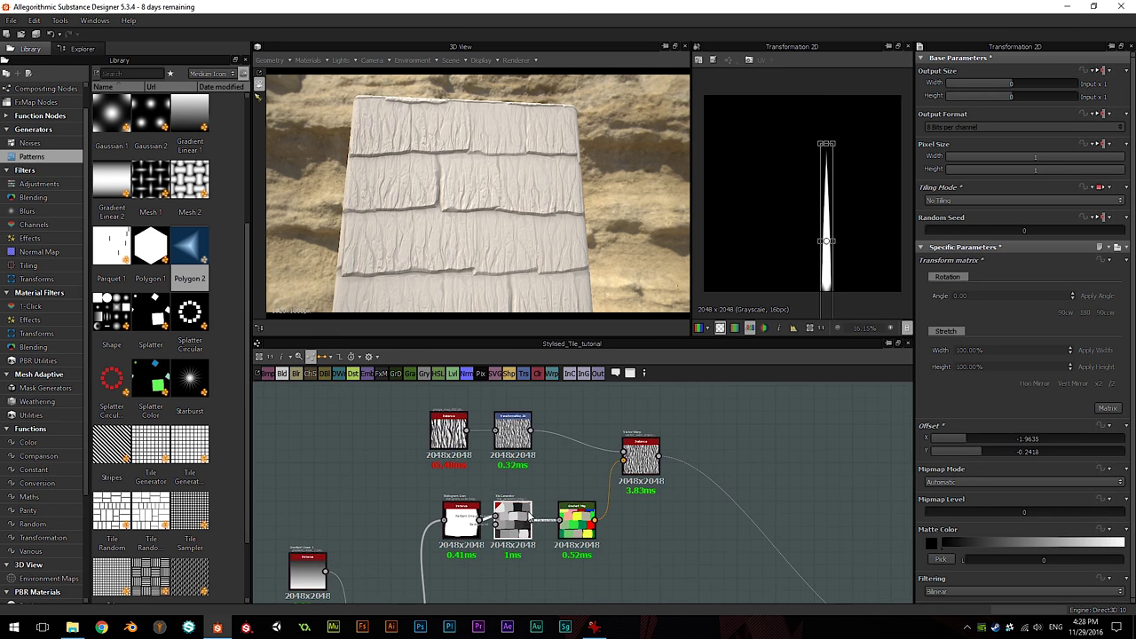
pyautogui.hotkey('ctrl', 'd')
pyautogui.moveTo(695, 420); pyautogui.dragTo(702, 471, button='middle')
pyautogui.moveTo(589, 543); pyautogui.dragTo(624, 431)
pyautogui.moveTo(624, 430); pyautogui.dragTo(627, 480, button='middle')
pyautogui.moveTo(540, 441); pyautogui.dragTo(646, 448)
pyautogui.doubleClick(646, 448)
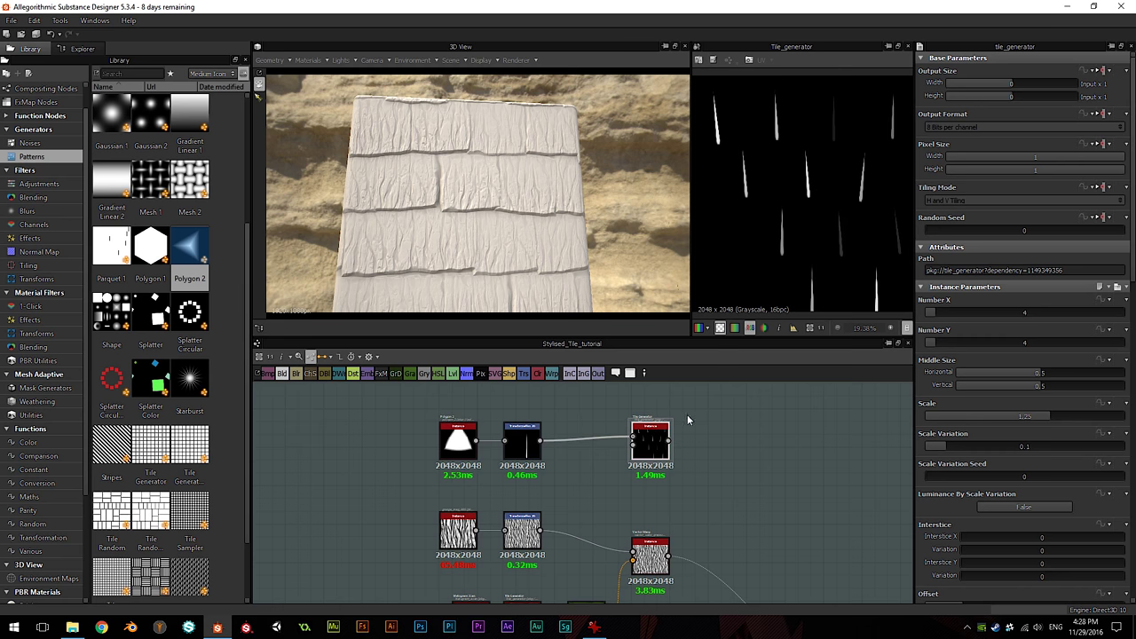
# Step: Set the duplicated Tile Generator's luminance variation to 0
pyautogui.scroll(-8, 1012, 409)
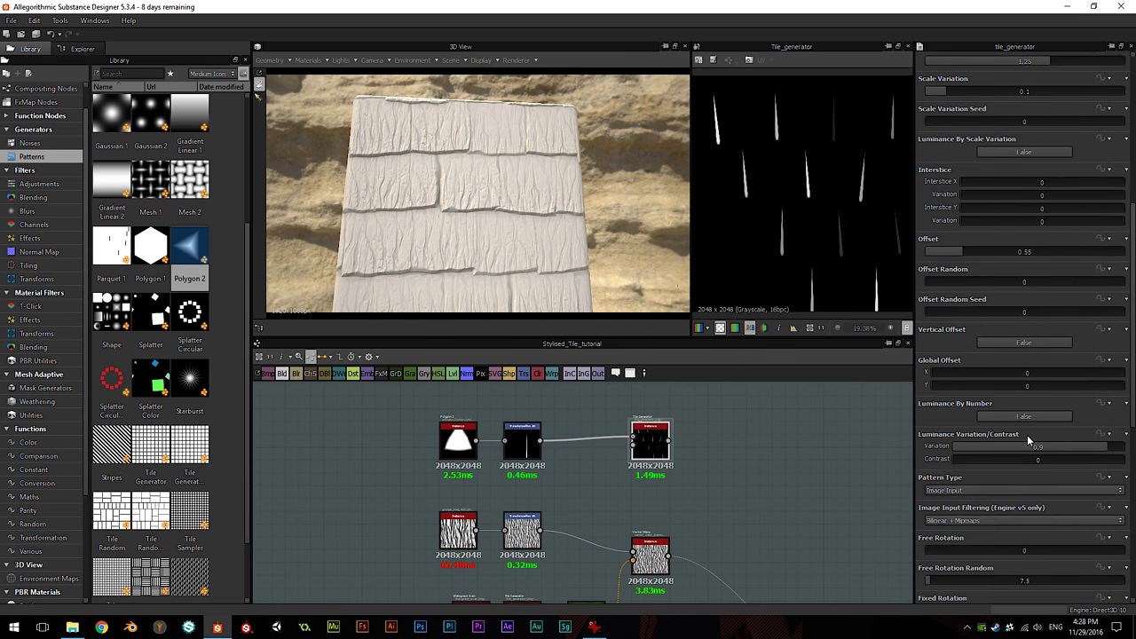
pyautogui.scroll(-3, 1024, 455)
pyautogui.scroll(-3, 842, 206)
pyautogui.scroll(1, 830, 217)
pyautogui.scroll(-5, 685, 474)
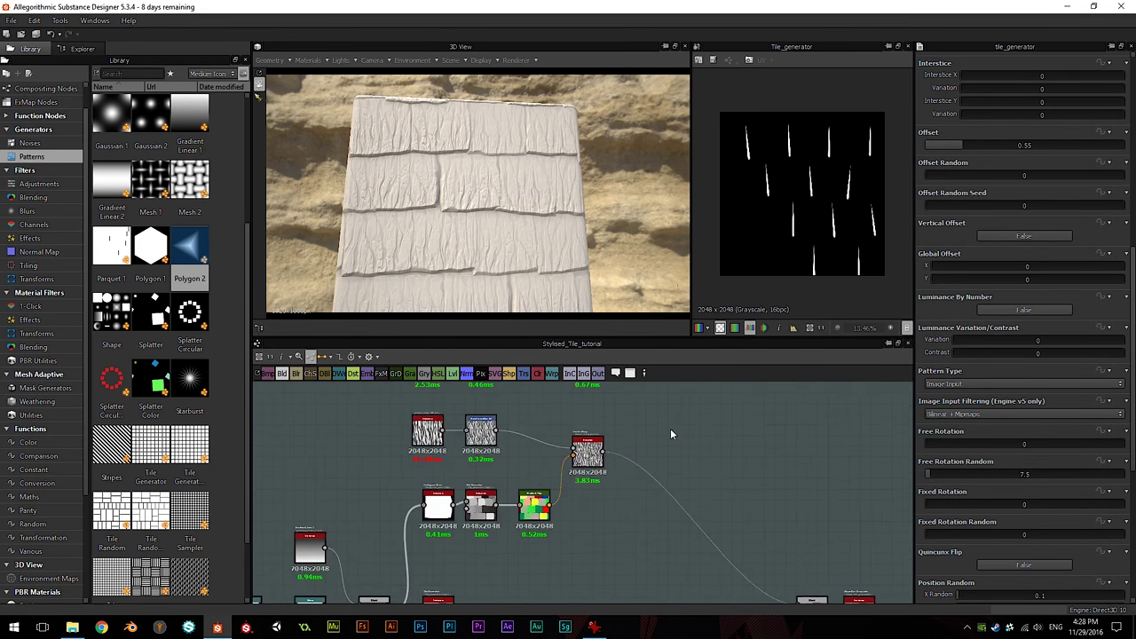
# Step: Shift all nodes upstream of the Normal node away from it to make room in the graph
pyautogui.moveTo(497, 428); pyautogui.dragTo(756, 585)
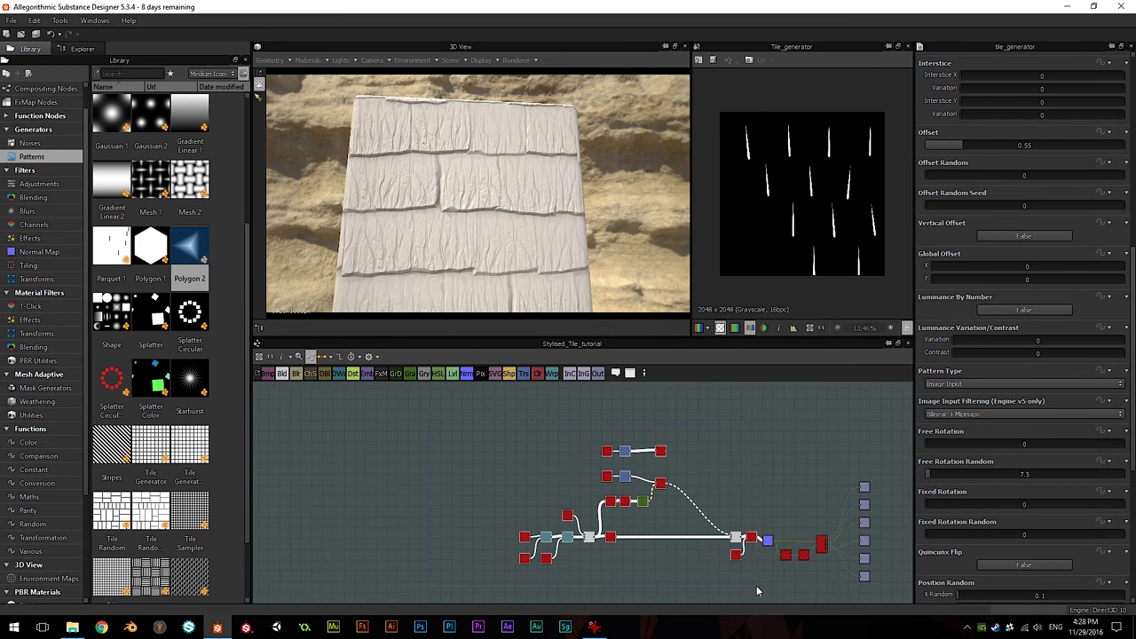
pyautogui.moveTo(753, 539); pyautogui.dragTo(709, 539)
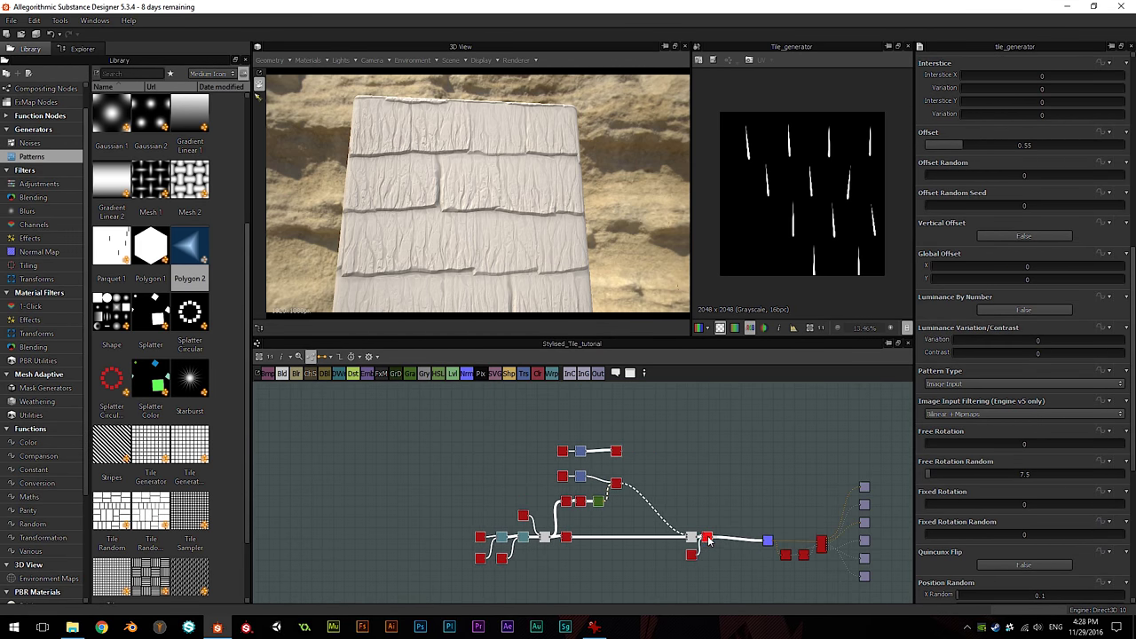
pyautogui.click(723, 487)
# Step: Move the Polygon 2, Transformation 2D and duplicated Tile Generator chain past the warp node, closer to the Normal node
pyautogui.scroll(2, 723, 487)
pyautogui.scroll(1, 465, 423)
pyautogui.moveTo(464, 424); pyautogui.dragTo(762, 487)
pyautogui.moveTo(776, 498); pyautogui.dragTo(765, 439, button='middle')
pyautogui.scroll(3, 765, 453)
pyautogui.moveTo(596, 472); pyautogui.dragTo(554, 525, button='middle')
pyautogui.moveTo(495, 403); pyautogui.dragTo(504, 410)
pyautogui.moveTo(695, 469); pyautogui.dragTo(745, 511)
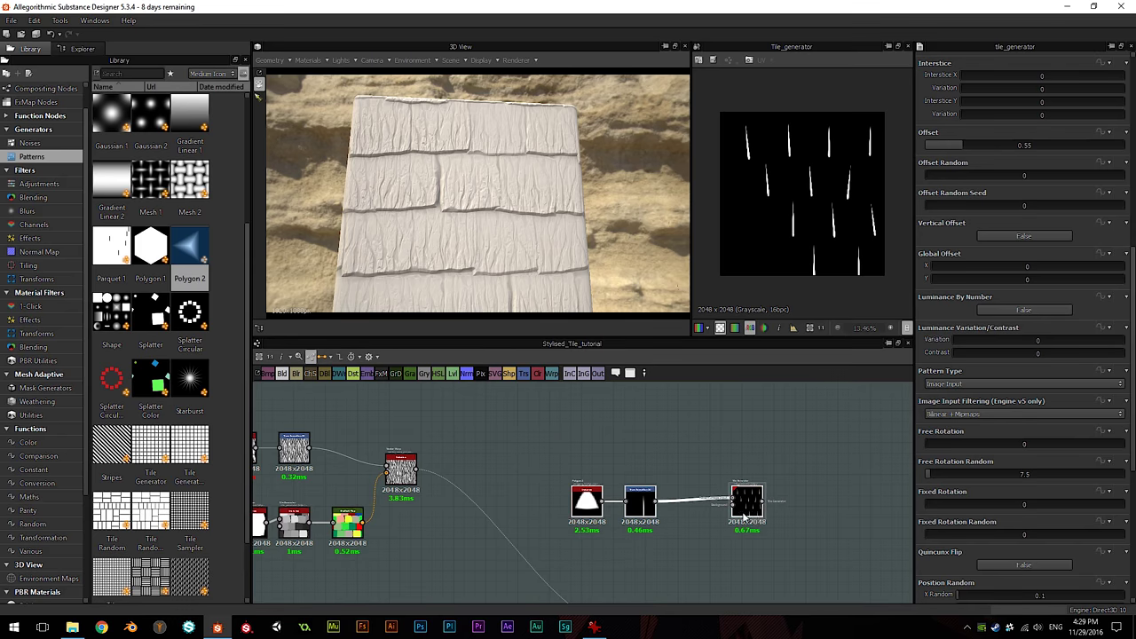
# Step: Add a Blend node with the streak Tile Generator as foreground and the Slope Blur Grayscale output as background
pyautogui.moveTo(717, 546); pyautogui.dragTo(731, 475, button='middle')
pyautogui.moveTo(753, 444); pyautogui.dragTo(738, 481)
pyautogui.moveTo(785, 497); pyautogui.dragTo(752, 435, button='middle')
pyautogui.rightClick(744, 473)
pyautogui.click(779, 276)
pyautogui.moveTo(752, 435); pyautogui.dragTo(771, 452)
pyautogui.moveTo(723, 402); pyautogui.dragTo(749, 433)
pyautogui.moveTo(680, 468); pyautogui.dragTo(750, 441)
pyautogui.scroll(2, 777, 410)
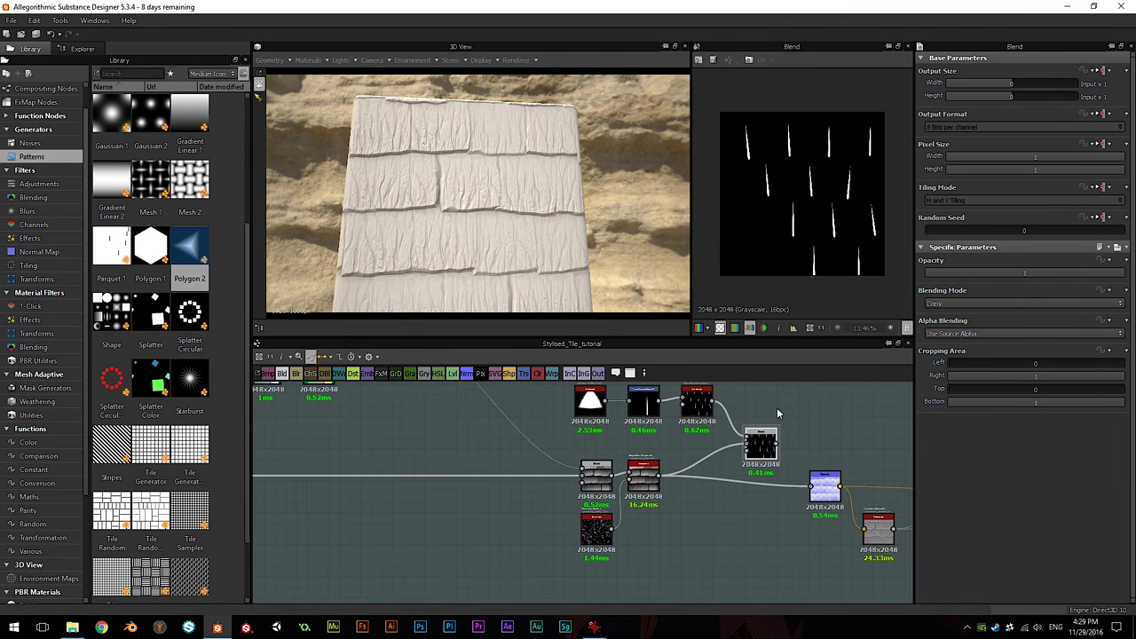
pyautogui.scroll(2, 772, 413)
pyautogui.moveTo(764, 419); pyautogui.dragTo(736, 484, button='middle')
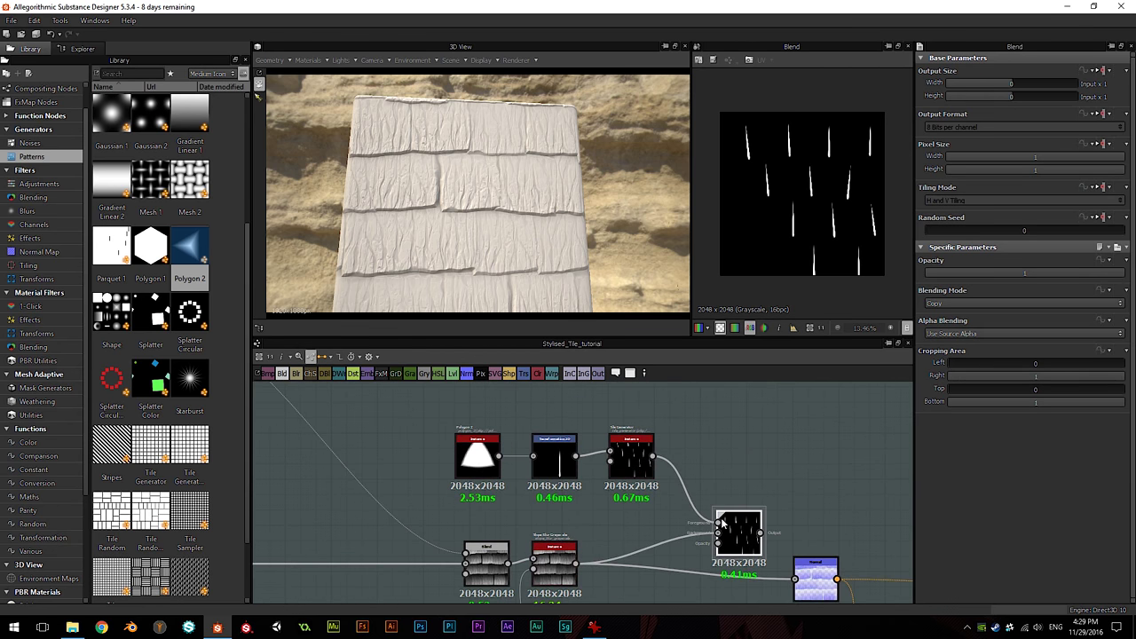
# Step: Set the new Blend node's blending mode to Subtract
pyautogui.scroll(2, 781, 228)
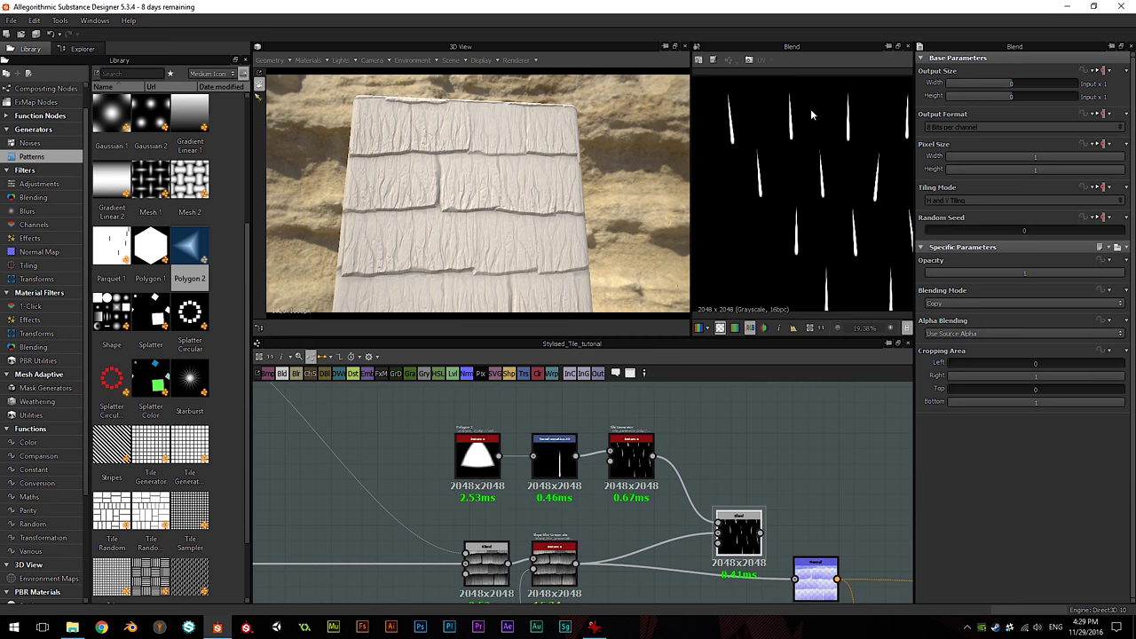
pyautogui.scroll(3, 444, 205)
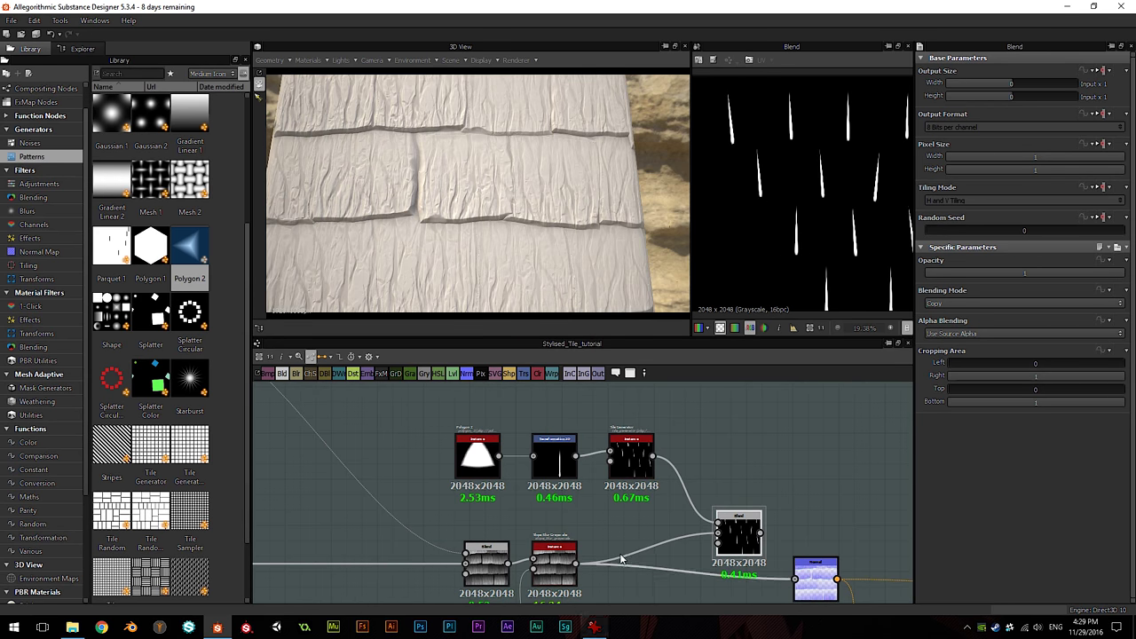
pyautogui.click(632, 457)
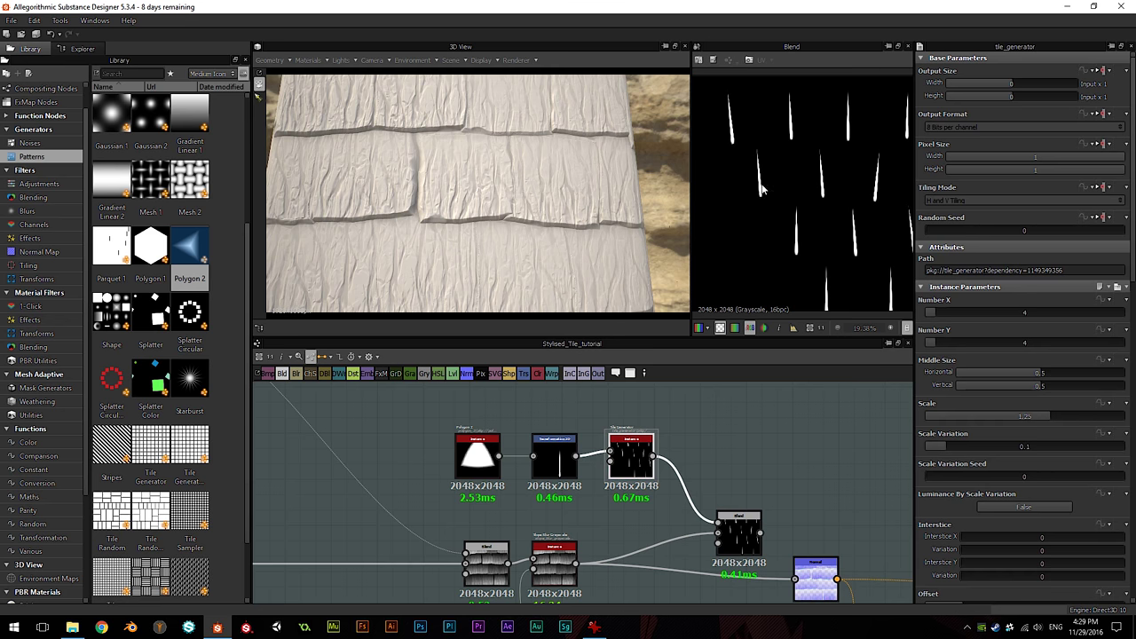
pyautogui.moveTo(730, 524); pyautogui.dragTo(710, 471, button='middle')
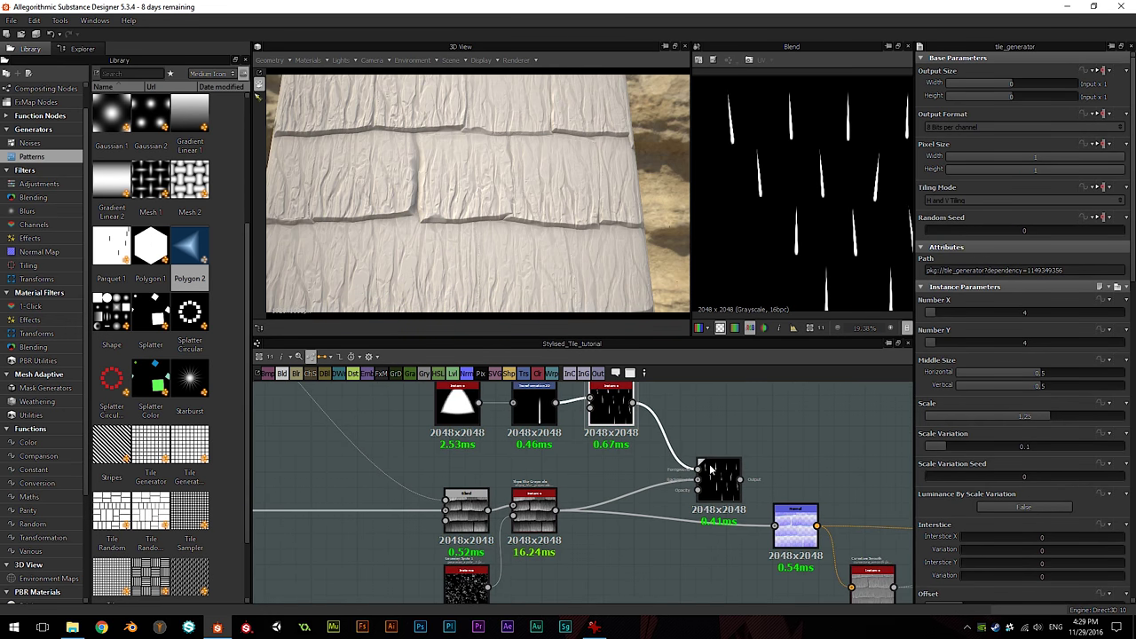
pyautogui.click(714, 476)
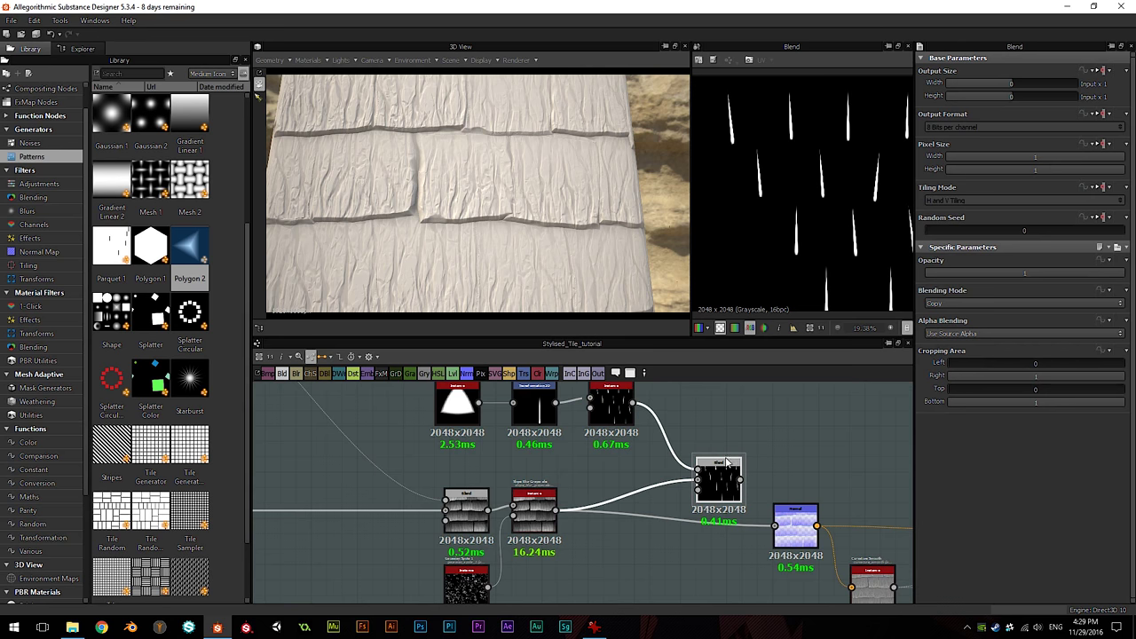
pyautogui.click(1020, 302)
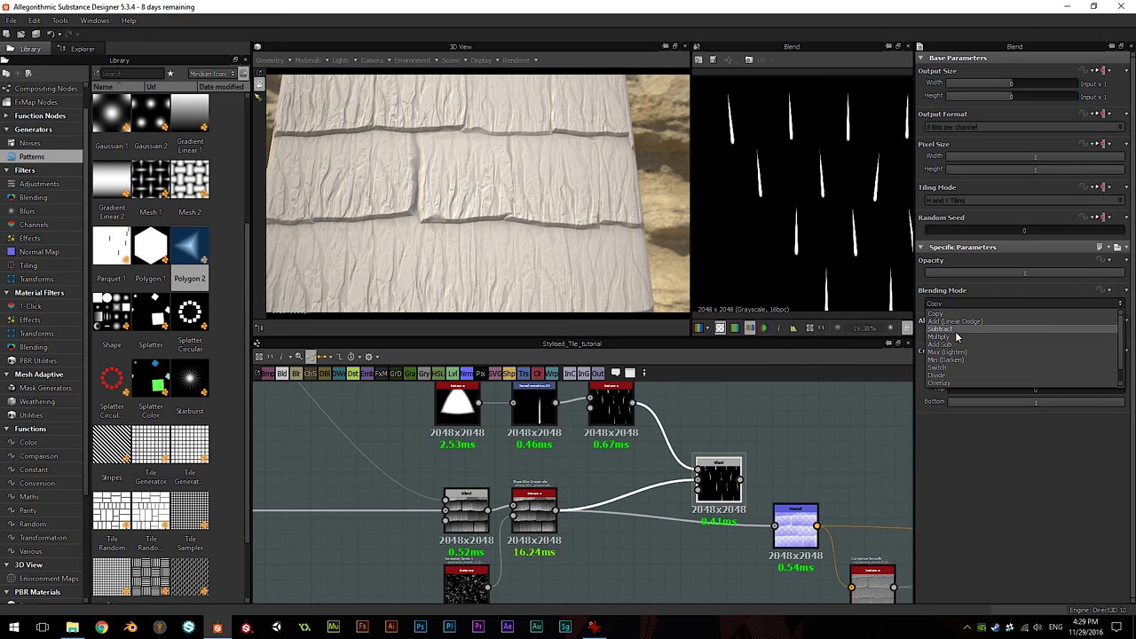
pyautogui.click(954, 330)
# Step: Examine how the subtracted streaks cut into the tile edges in the 2D preview
pyautogui.scroll(3, 805, 190)
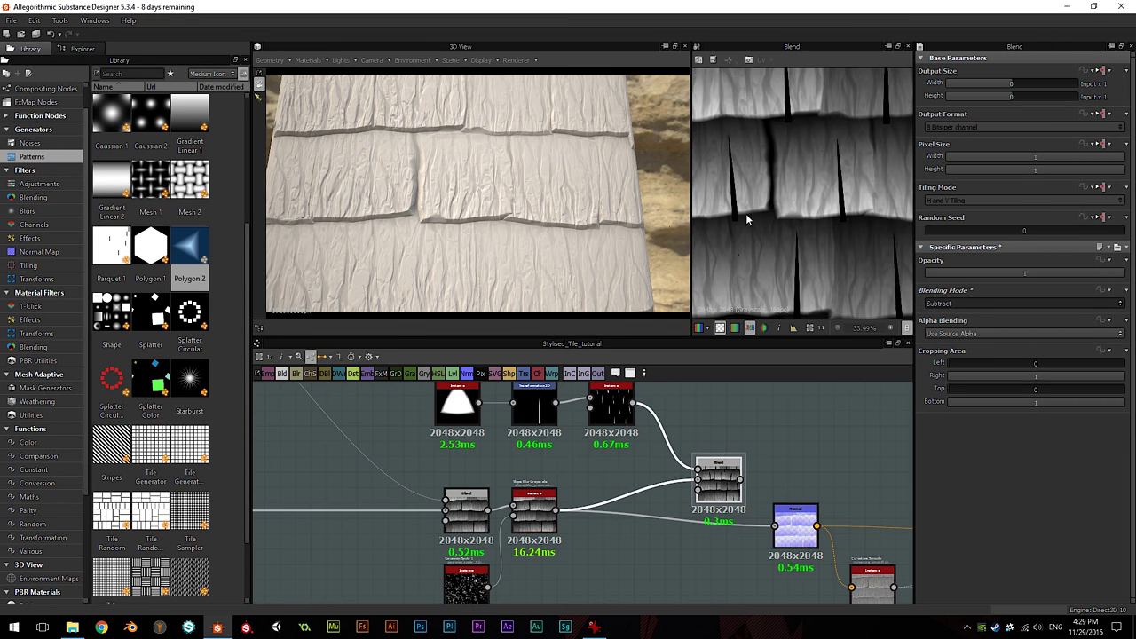
pyautogui.scroll(-4, 748, 216)
pyautogui.scroll(6, 766, 208)
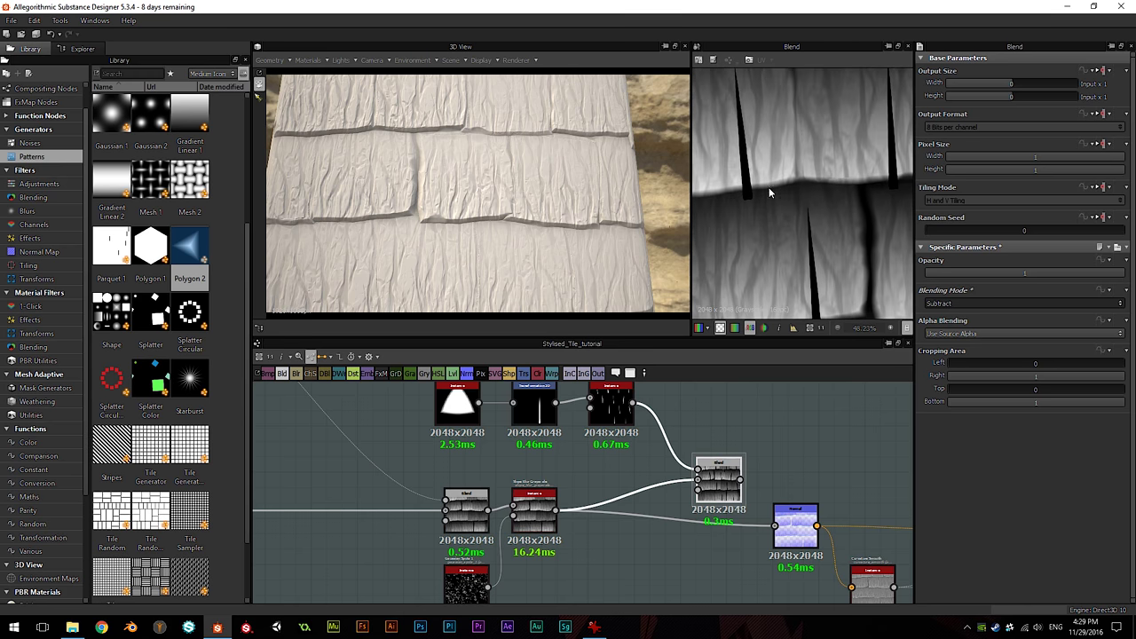
pyautogui.scroll(3, 770, 192)
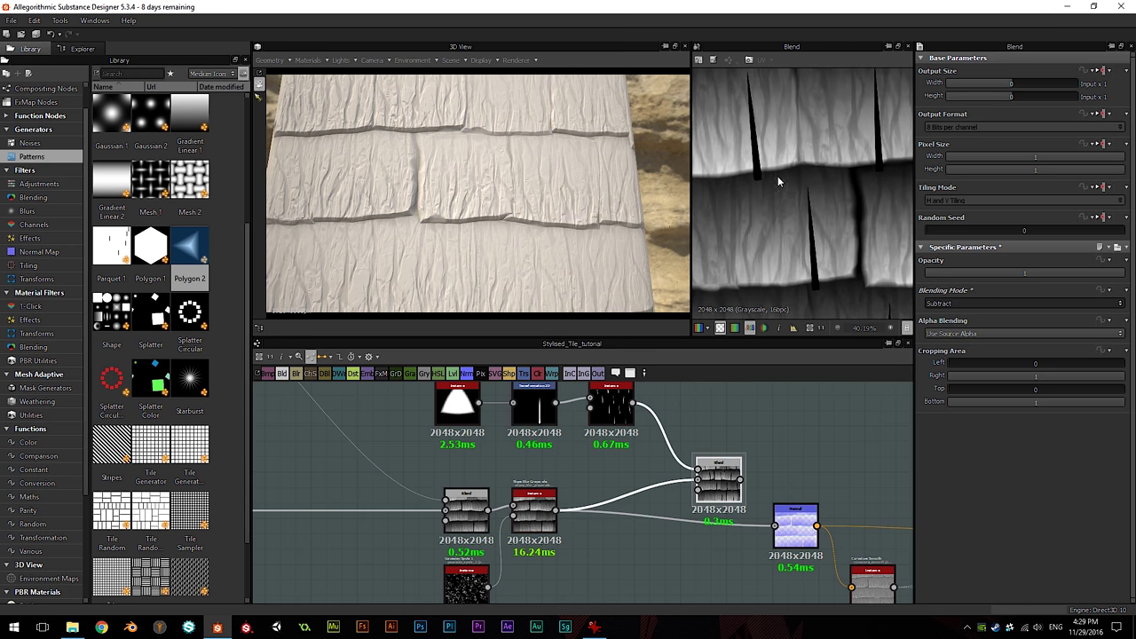
pyautogui.scroll(-4, 780, 197)
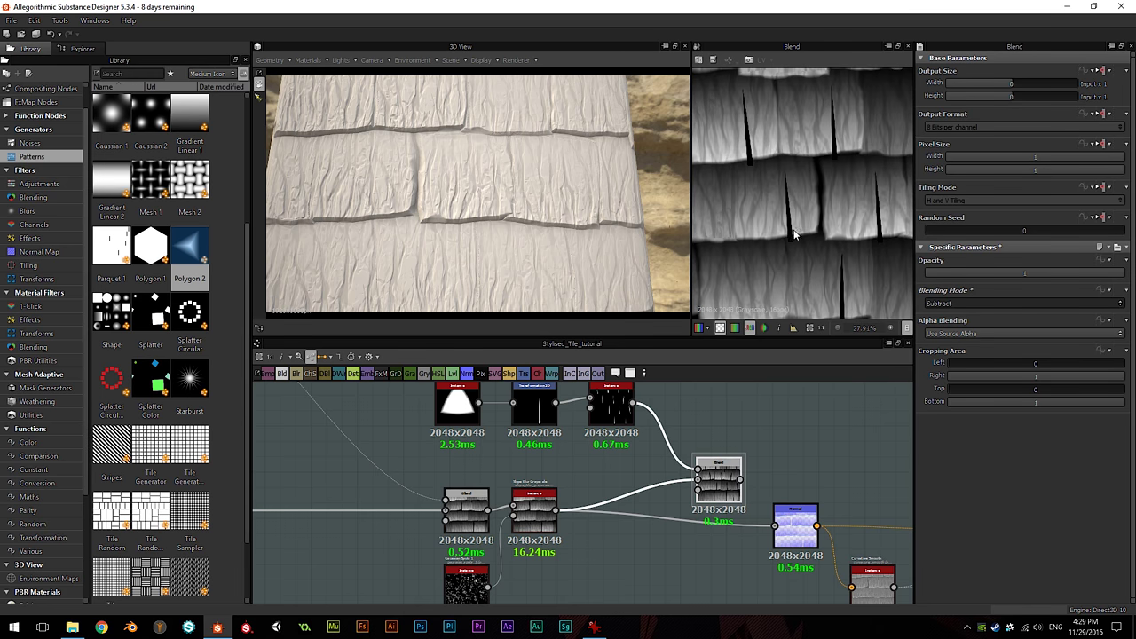
pyautogui.scroll(-2, 798, 241)
pyautogui.scroll(2, 794, 250)
pyautogui.moveTo(753, 201); pyautogui.dragTo(776, 226, button='middle')
# Step: Shift the streak shape upward in the Transformation 2D node to a Y offset of about -0.16
pyautogui.click(539, 405)
pyautogui.moveTo(832, 229); pyautogui.dragTo(832, 204)
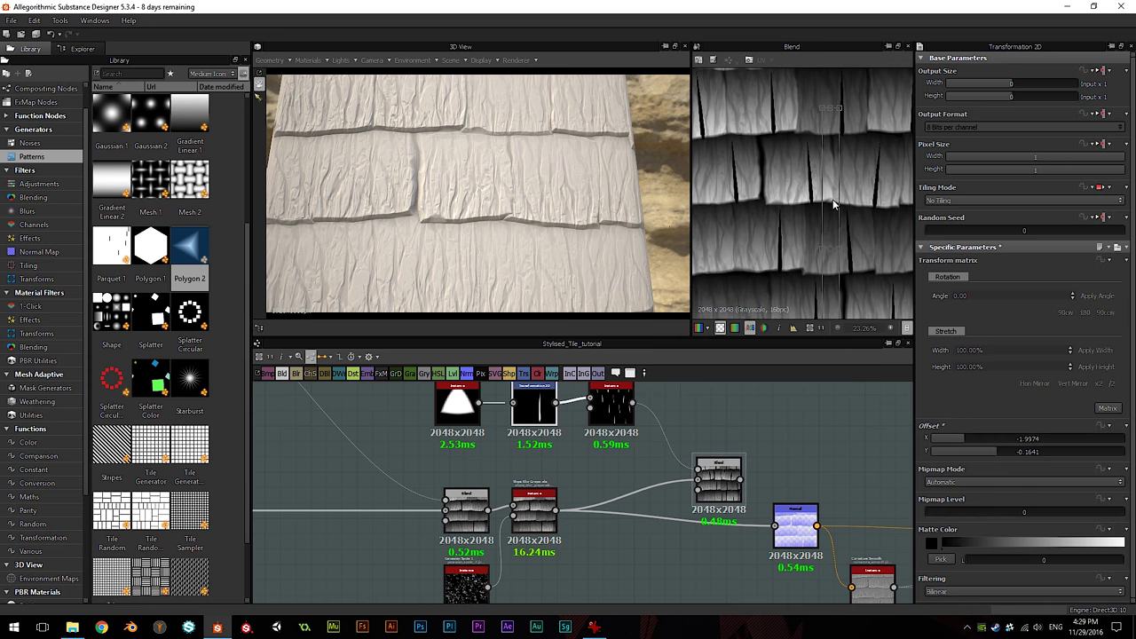
pyautogui.scroll(3, 780, 190)
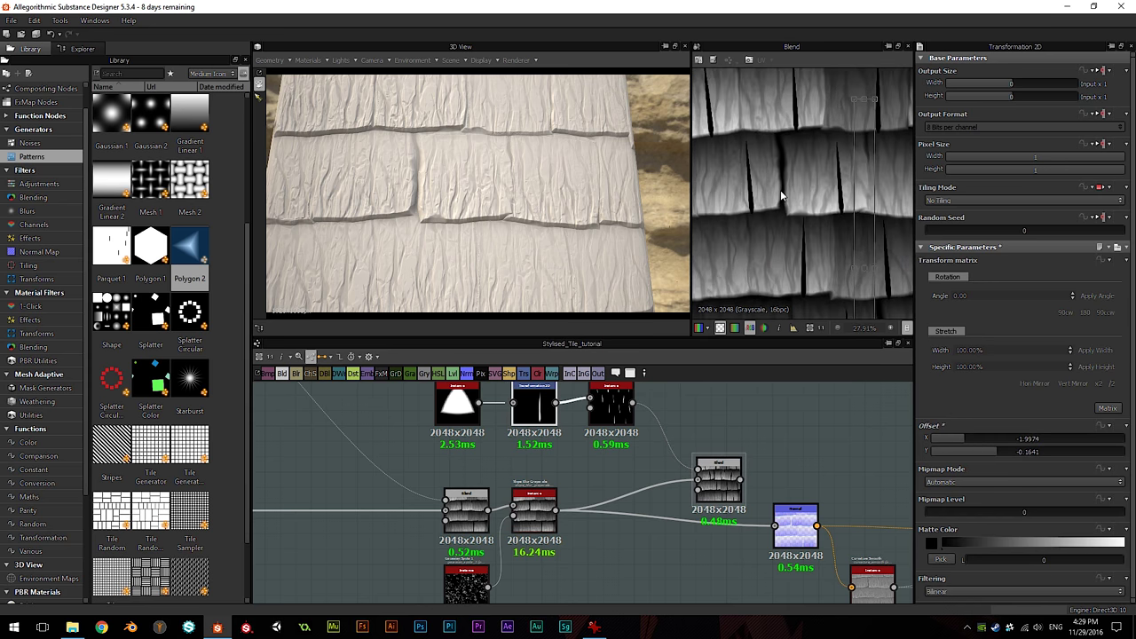
# Step: Try the Subtract Blend node's opacity at 0.75, 0.5 and finally 0.6
pyautogui.click(718, 474)
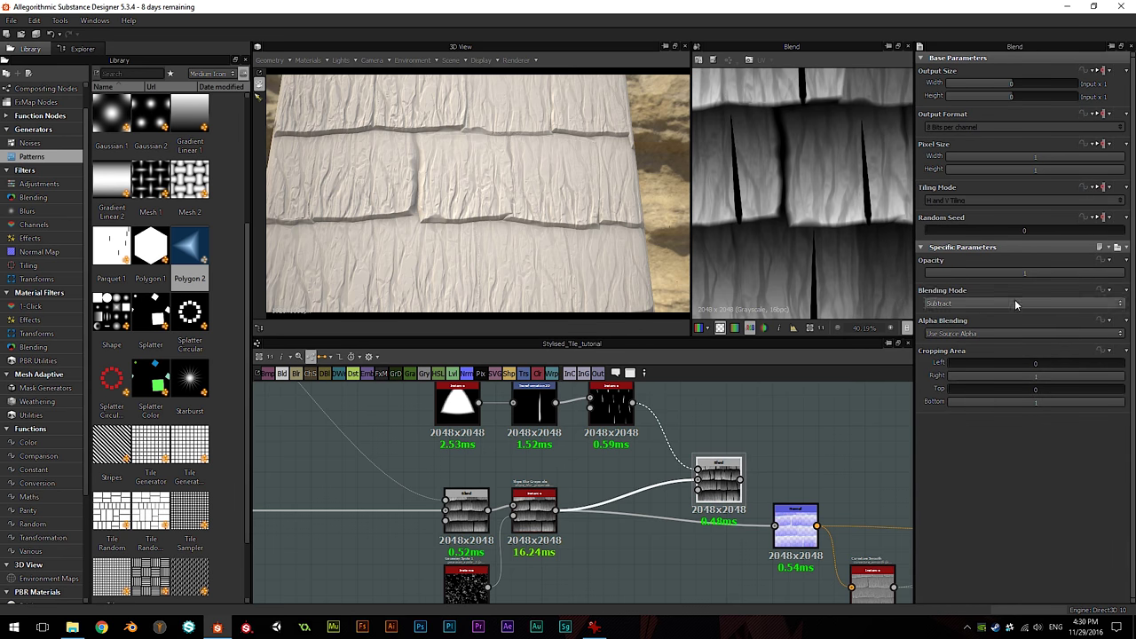
pyautogui.doubleClick(1026, 274)
pyautogui.write('0.75')
pyautogui.press('Return')
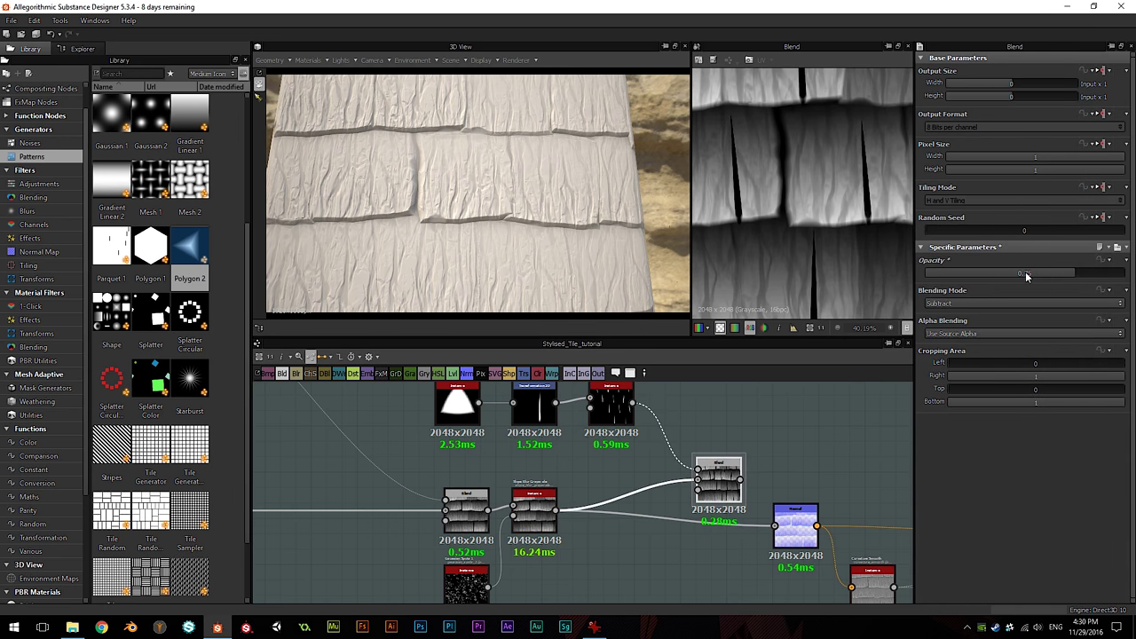
pyautogui.doubleClick(1024, 272)
pyautogui.write('0.5')
pyautogui.press('Return')
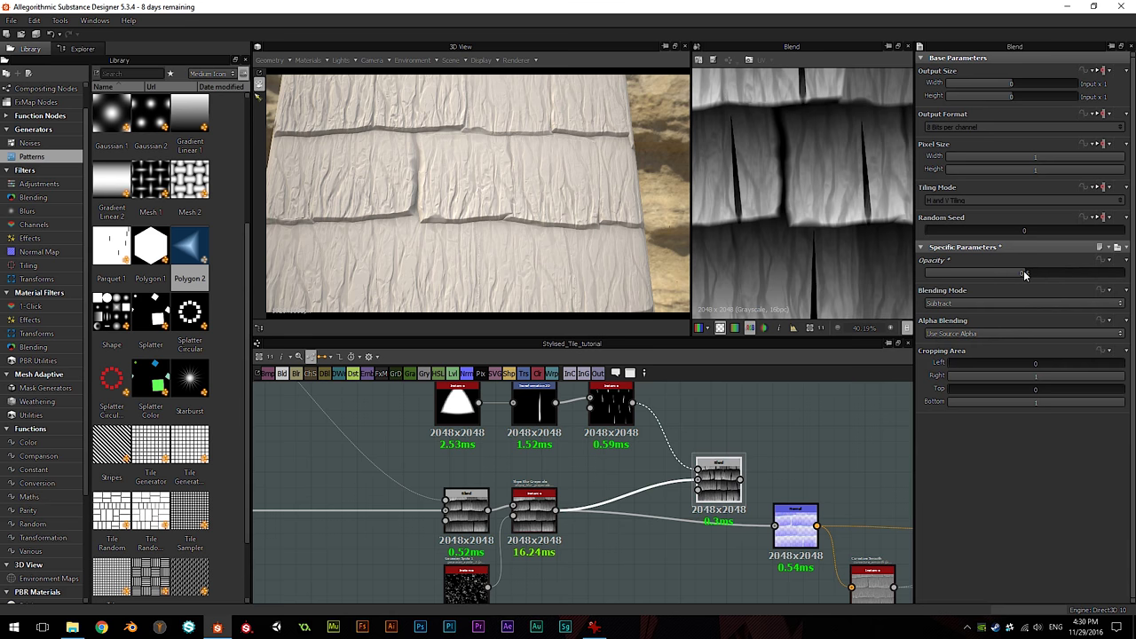
pyautogui.scroll(-2, 852, 193)
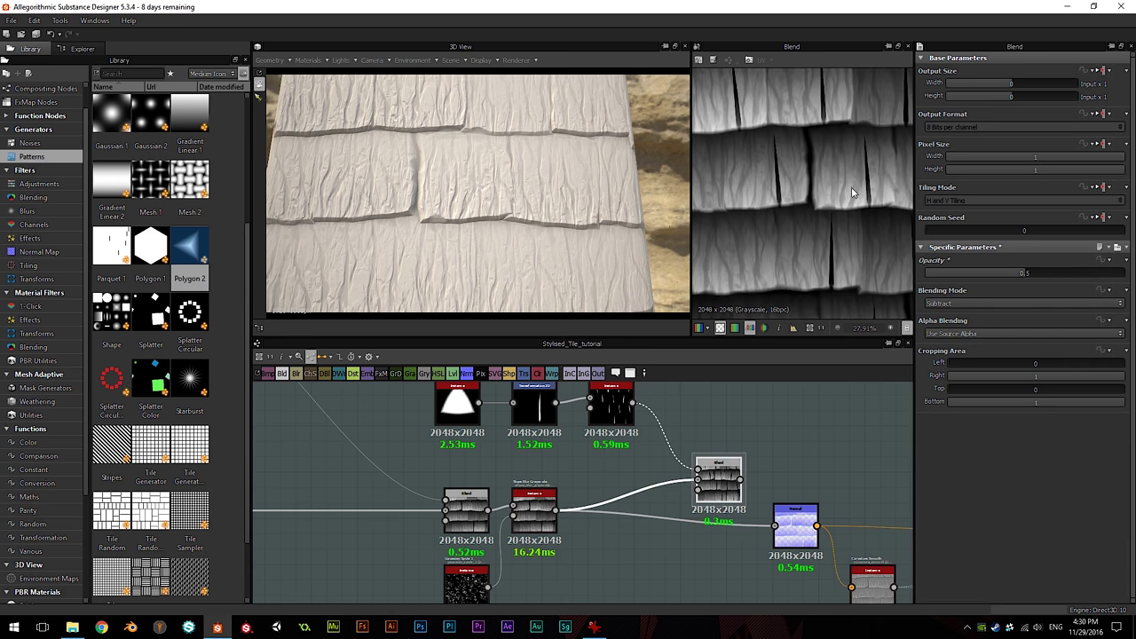
pyautogui.doubleClick(1027, 273)
pyautogui.write('0.6')
pyautogui.press('Return')
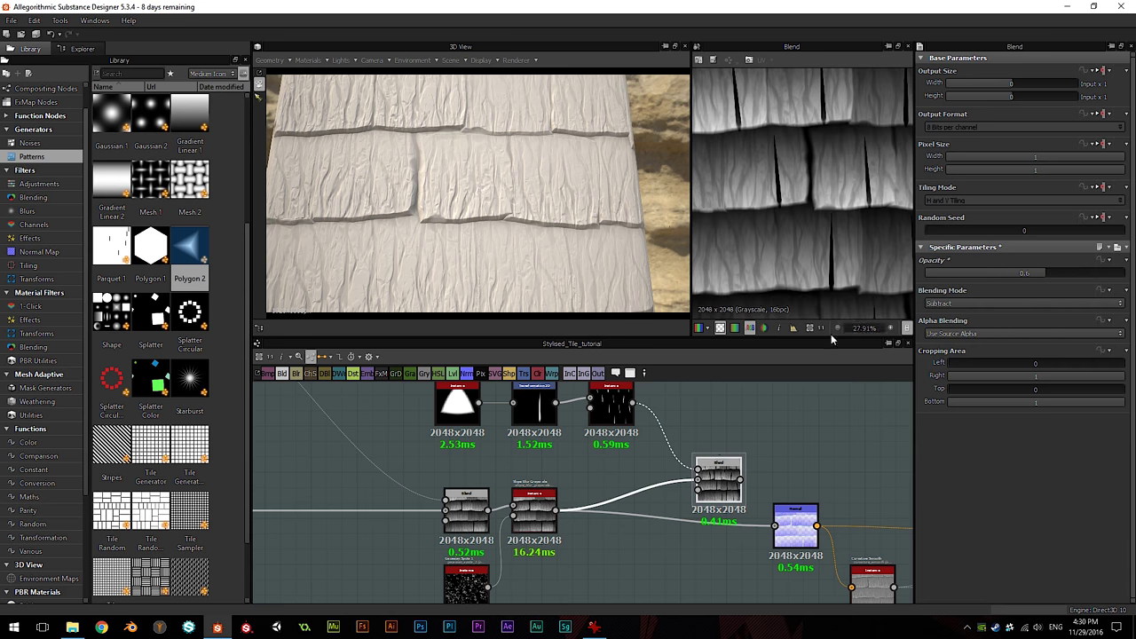
# Step: Connect the Subtract Blend output to the Normal node and check the cracks on the 3D model
pyautogui.moveTo(740, 480); pyautogui.dragTo(774, 525)
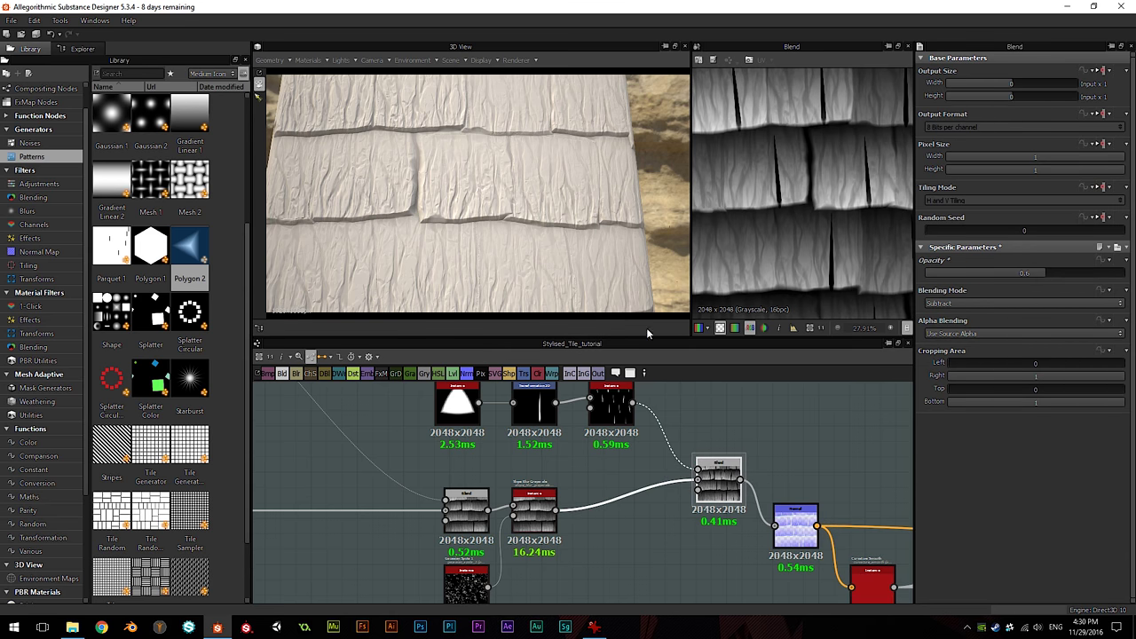
pyautogui.scroll(-3, 576, 183)
pyautogui.moveTo(536, 172); pyautogui.dragTo(531, 225)
pyautogui.scroll(3, 517, 239)
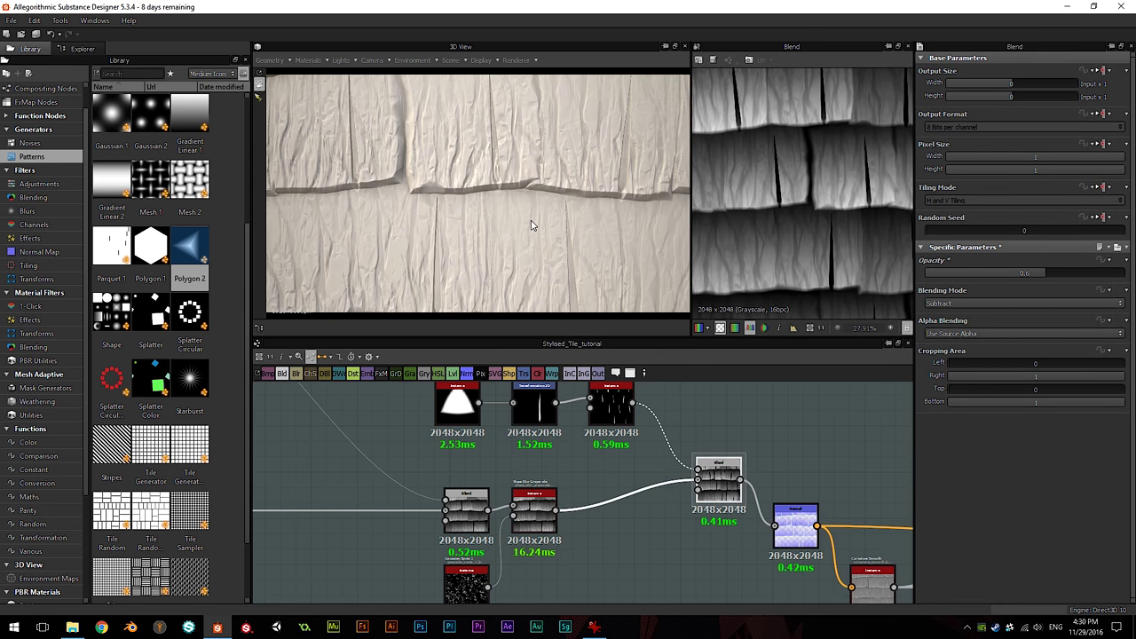
pyautogui.scroll(5, 898, 210)
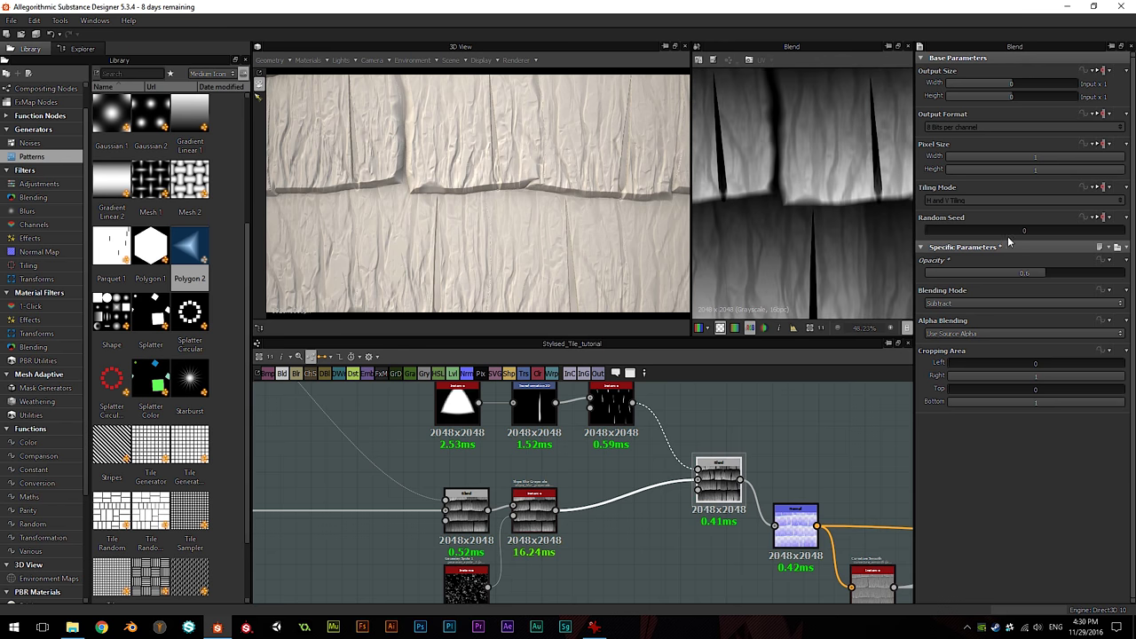
# Step: Raise the Subtract Blend node's opacity to 1 and check the tiles on the 3D model
pyautogui.moveTo(1040, 271); pyautogui.dragTo(1121, 272)
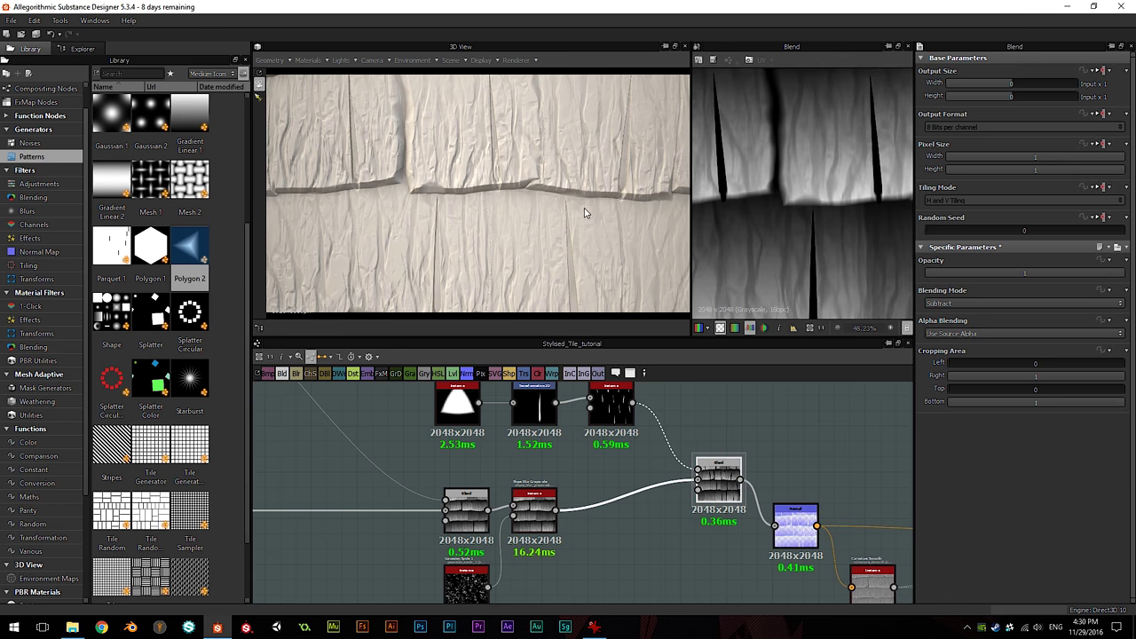
pyautogui.moveTo(555, 193); pyautogui.dragTo(525, 213)
pyautogui.scroll(-3, 534, 218)
pyautogui.scroll(-2, 530, 217)
# Step: Preview the streak Tile Generator and set its Random Mask to 0.5
pyautogui.doubleClick(614, 395)
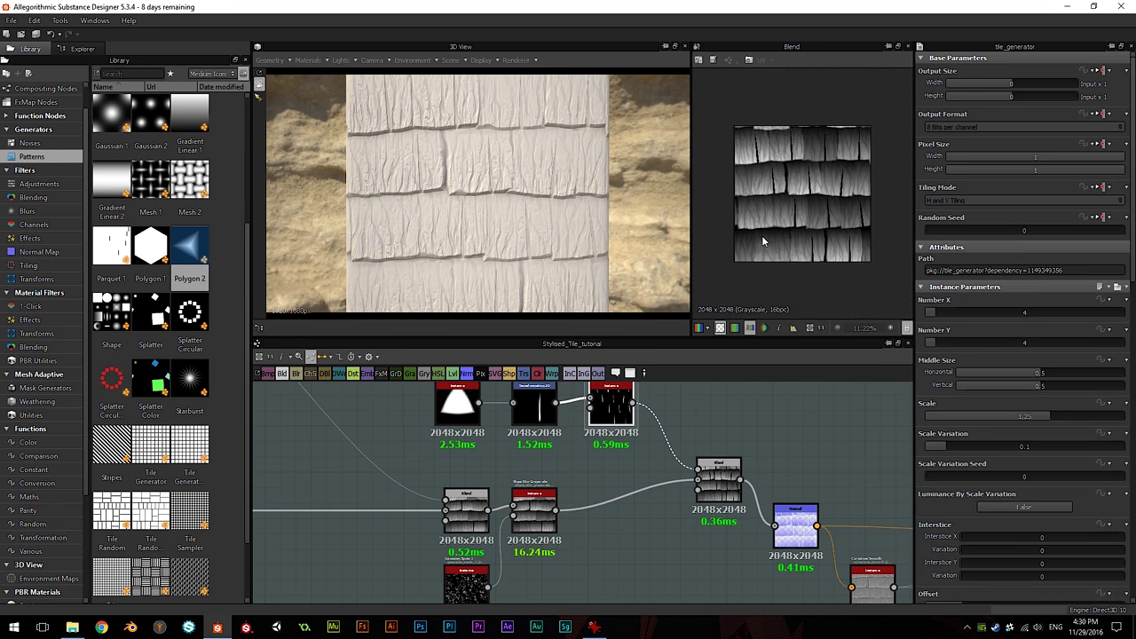
pyautogui.doubleClick(609, 390)
pyautogui.scroll(1, 777, 188)
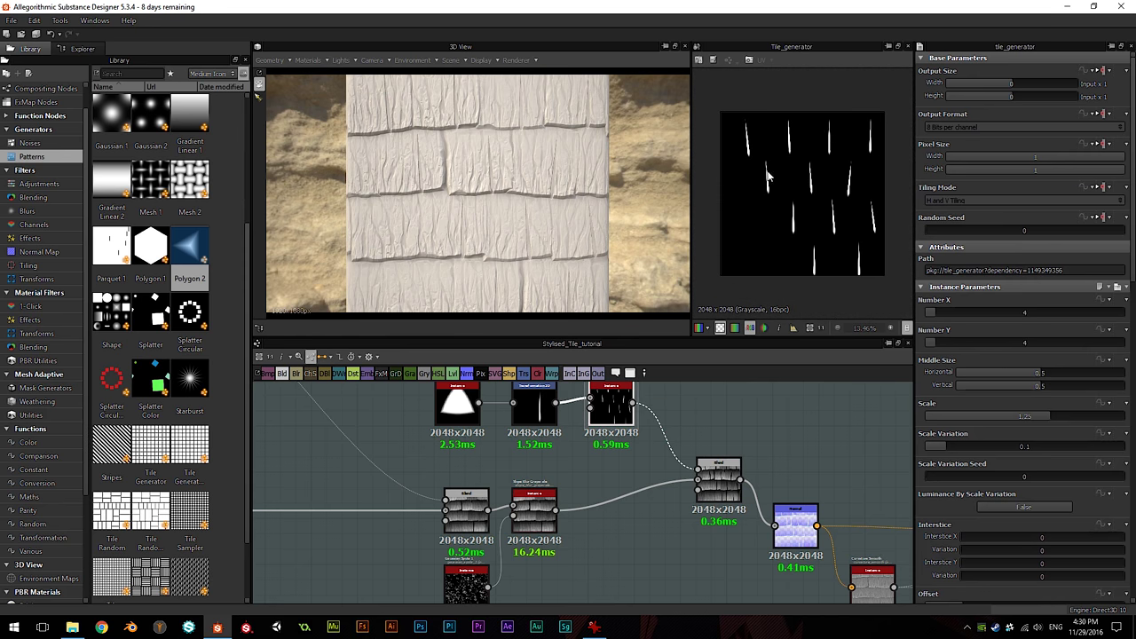
pyautogui.moveTo(469, 204); pyautogui.dragTo(491, 203, button='middle')
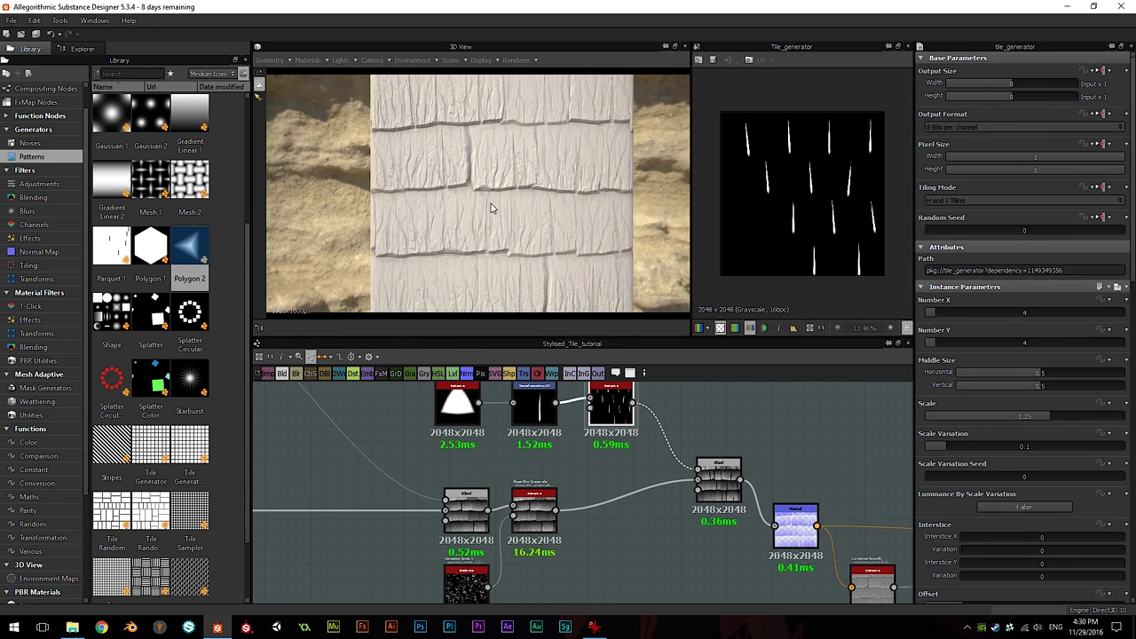
pyautogui.scroll(3, 488, 205)
pyautogui.moveTo(486, 206); pyautogui.dragTo(573, 177)
pyautogui.scroll(-15, 1033, 353)
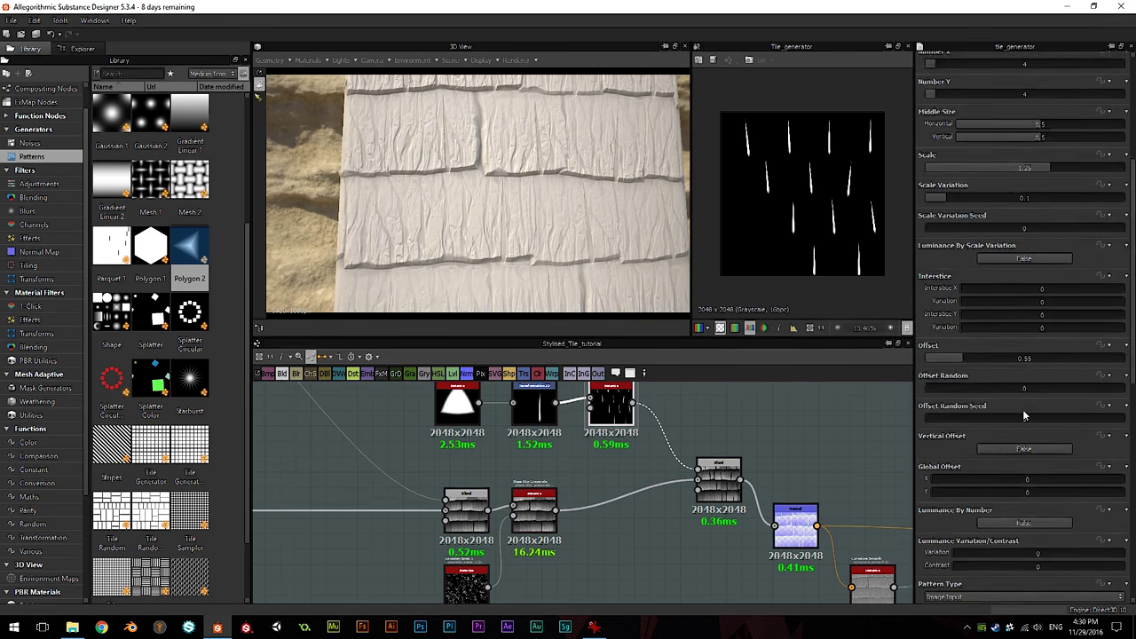
pyautogui.moveTo(1007, 488); pyautogui.dragTo(1025, 482)
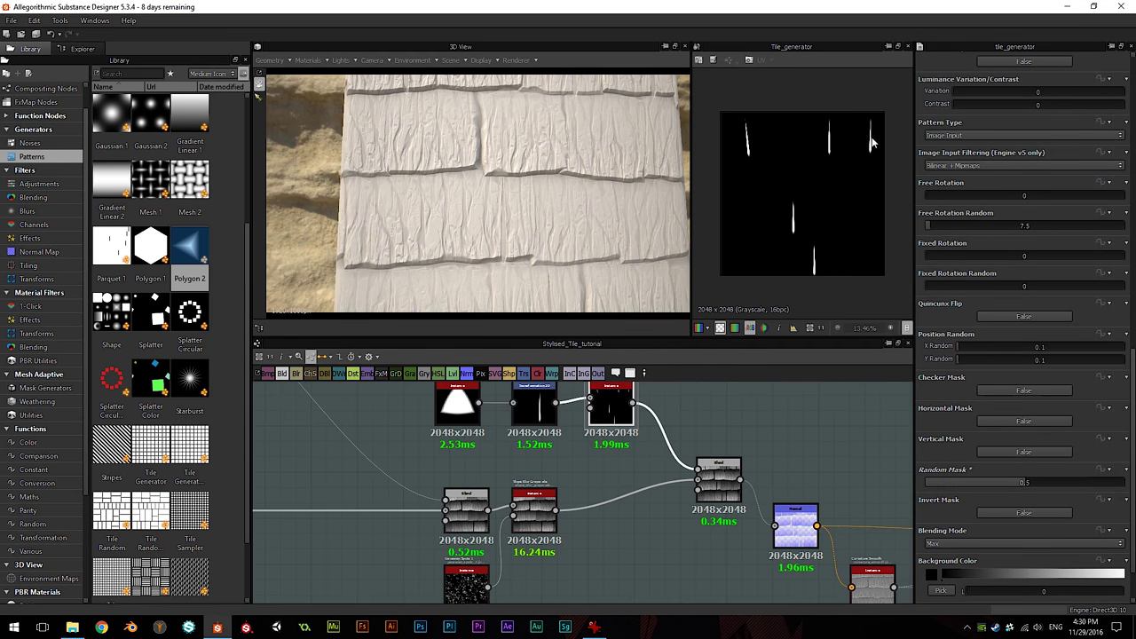
# Step: Narrow the streak shape slightly in the Transformation 2D node and check the thinner cracks on the model
pyautogui.moveTo(544, 196)
pyautogui.mouseDown()
pyautogui.moveTo(527, 211)
pyautogui.moveTo(544, 203)
pyautogui.mouseUp()
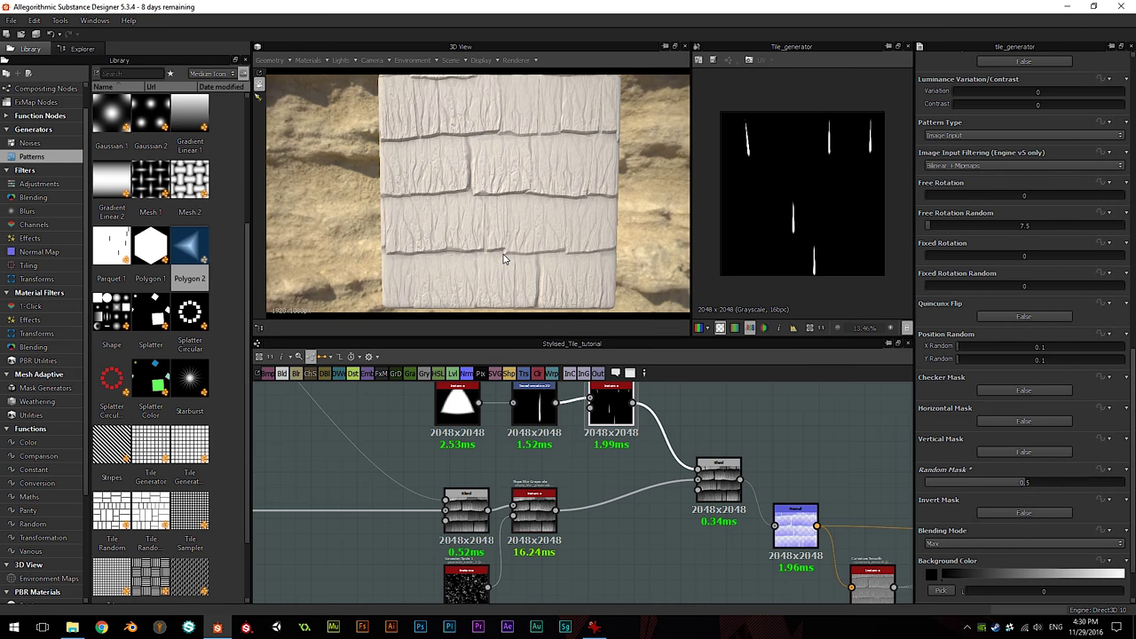
pyautogui.scroll(3, 504, 259)
pyautogui.moveTo(445, 158); pyautogui.dragTo(468, 192, button='middle')
pyautogui.scroll(2, 448, 180)
pyautogui.moveTo(534, 230); pyautogui.dragTo(515, 218)
pyautogui.click(534, 406)
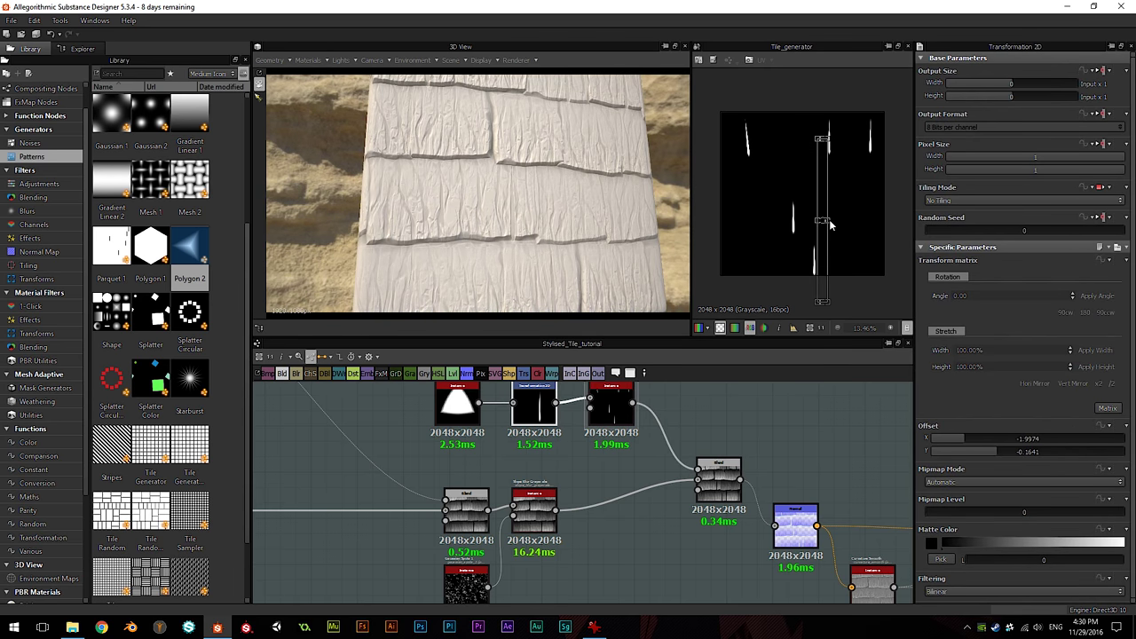
pyautogui.moveTo(827, 221); pyautogui.dragTo(824, 221)
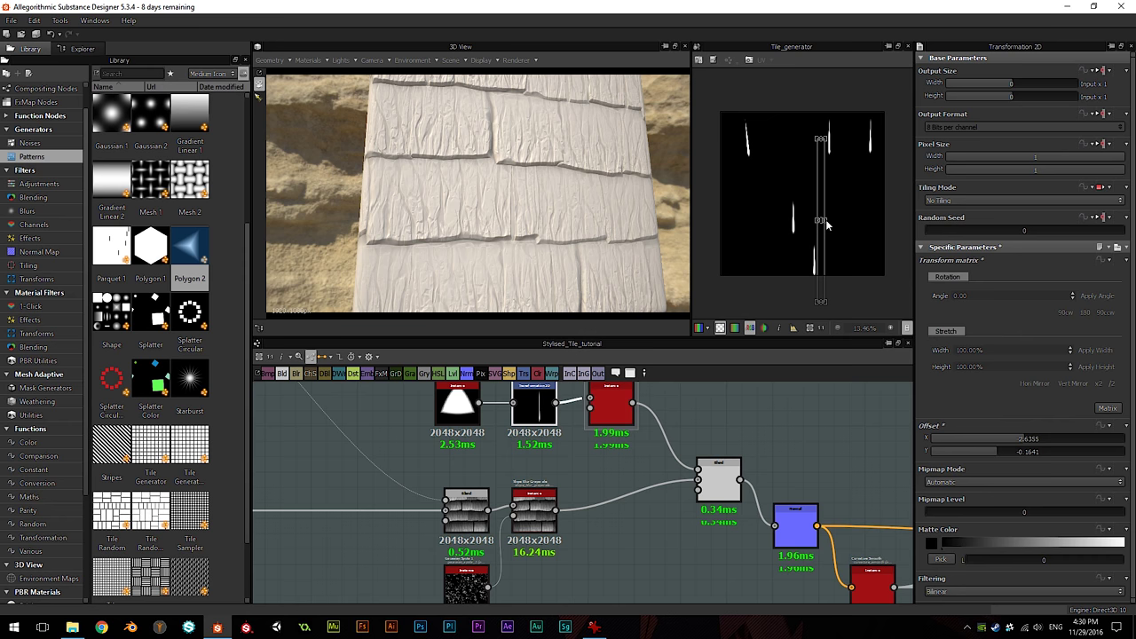
pyautogui.scroll(3, 542, 198)
pyautogui.moveTo(543, 203); pyautogui.dragTo(511, 175)
pyautogui.moveTo(552, 244); pyautogui.dragTo(504, 171, button='middle')
# Step: Raise the Ambient Occlusion node's high frequencies equalizer to 1 and inspect the tile edges up close
pyautogui.moveTo(864, 553); pyautogui.dragTo(571, 470, button='middle')
pyautogui.doubleClick(653, 506)
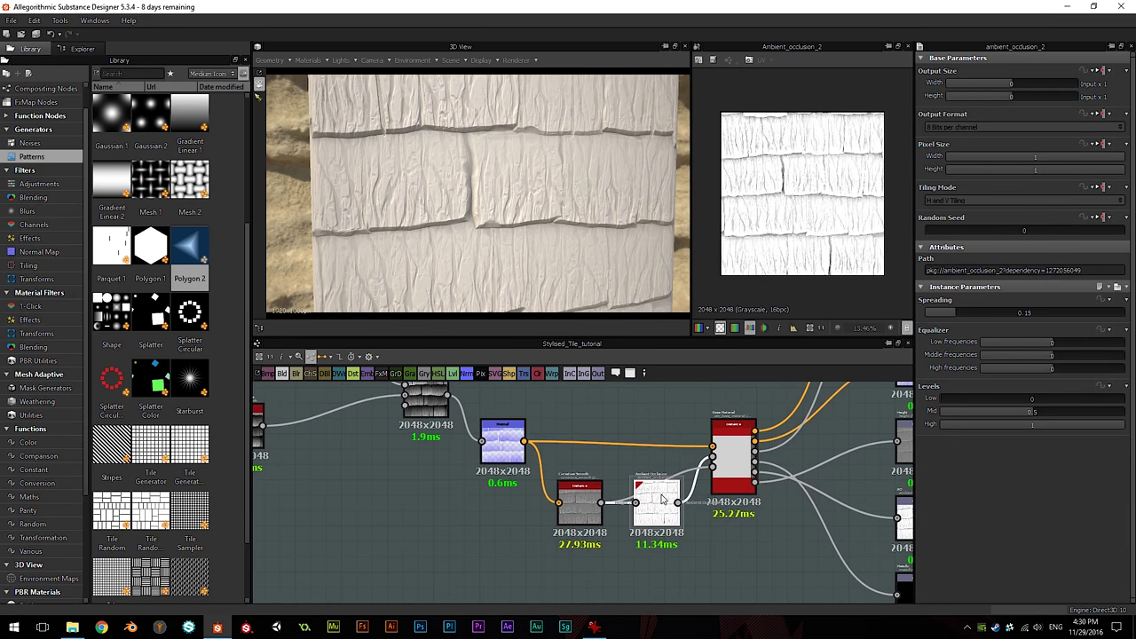
pyautogui.scroll(3, 816, 233)
pyautogui.moveTo(1059, 366); pyautogui.dragTo(1133, 366)
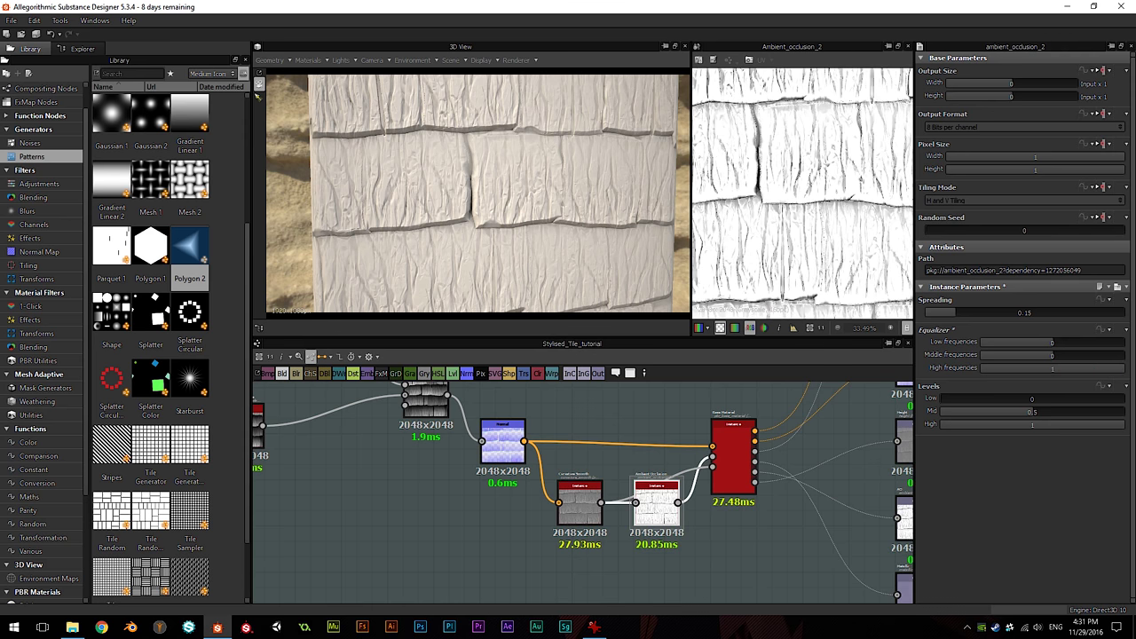
pyautogui.moveTo(558, 173); pyautogui.dragTo(554, 207, button='right')
pyautogui.moveTo(553, 206); pyautogui.dragTo(551, 178, button='middle')
pyautogui.moveTo(454, 167); pyautogui.dragTo(510, 170, button='middle')
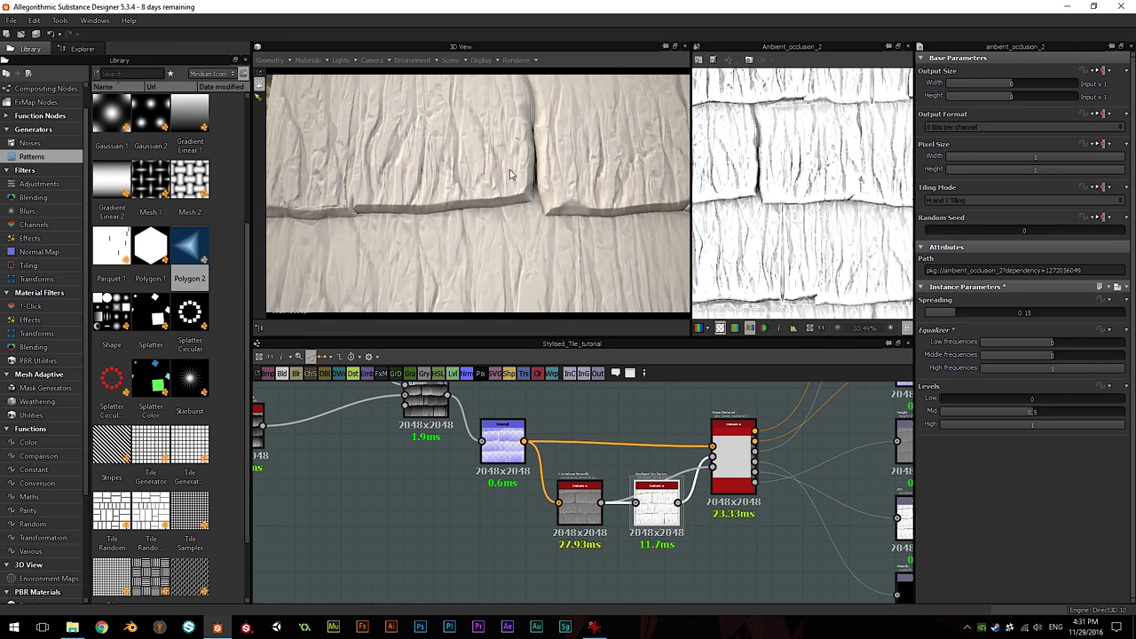
pyautogui.moveTo(511, 174); pyautogui.dragTo(719, 200)
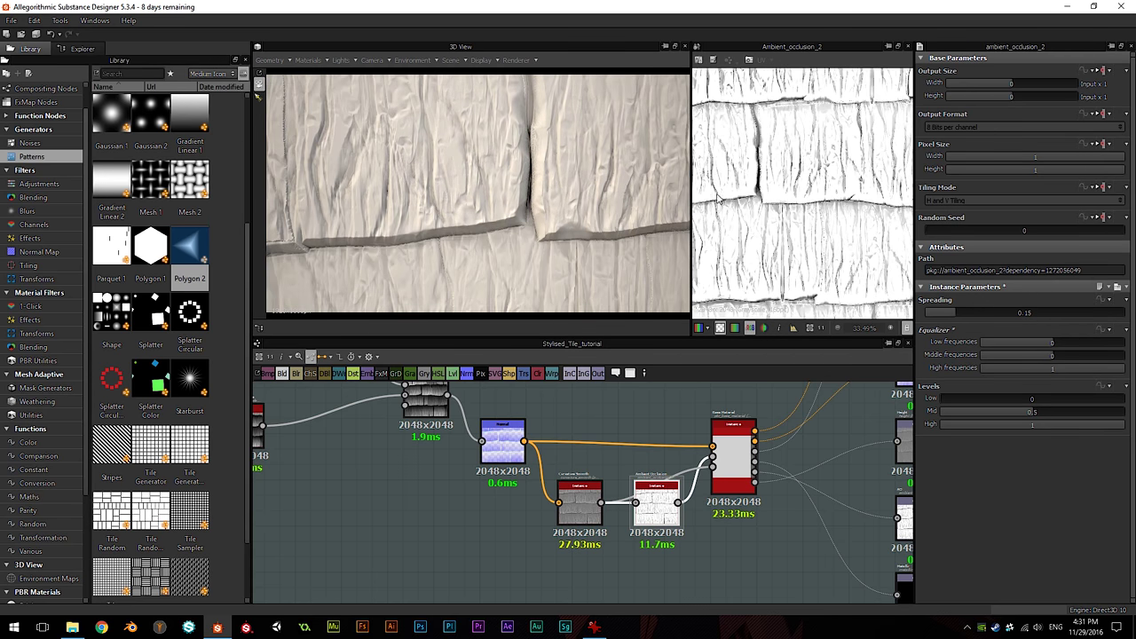
# Step: Raise the Ambient Occlusion node's middle frequencies equalizer to 1 and inspect the map and the tiles on the model
pyautogui.moveTo(1054, 355); pyautogui.dragTo(1120, 359)
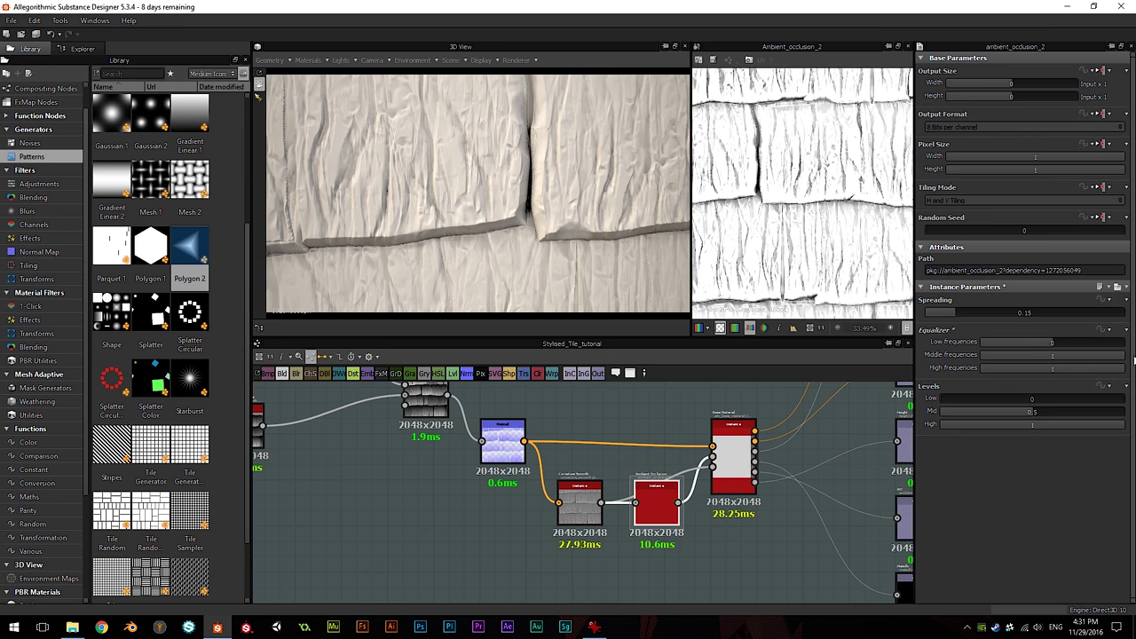
pyautogui.scroll(-2, 782, 229)
pyautogui.scroll(1, 785, 213)
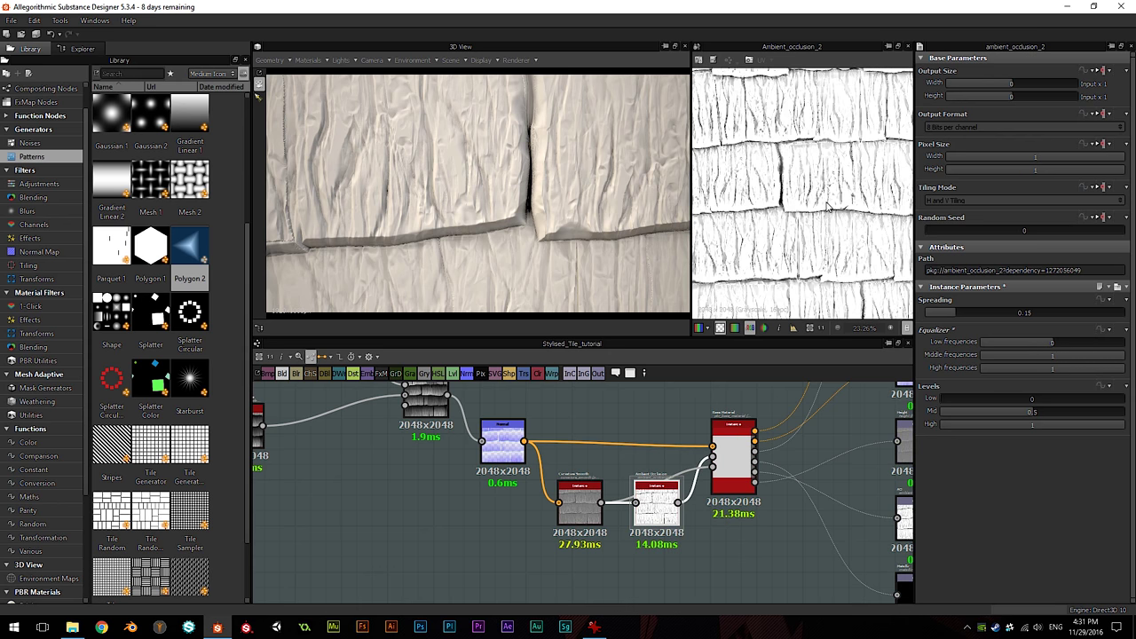
pyautogui.scroll(1, 826, 207)
pyautogui.scroll(-3, 772, 218)
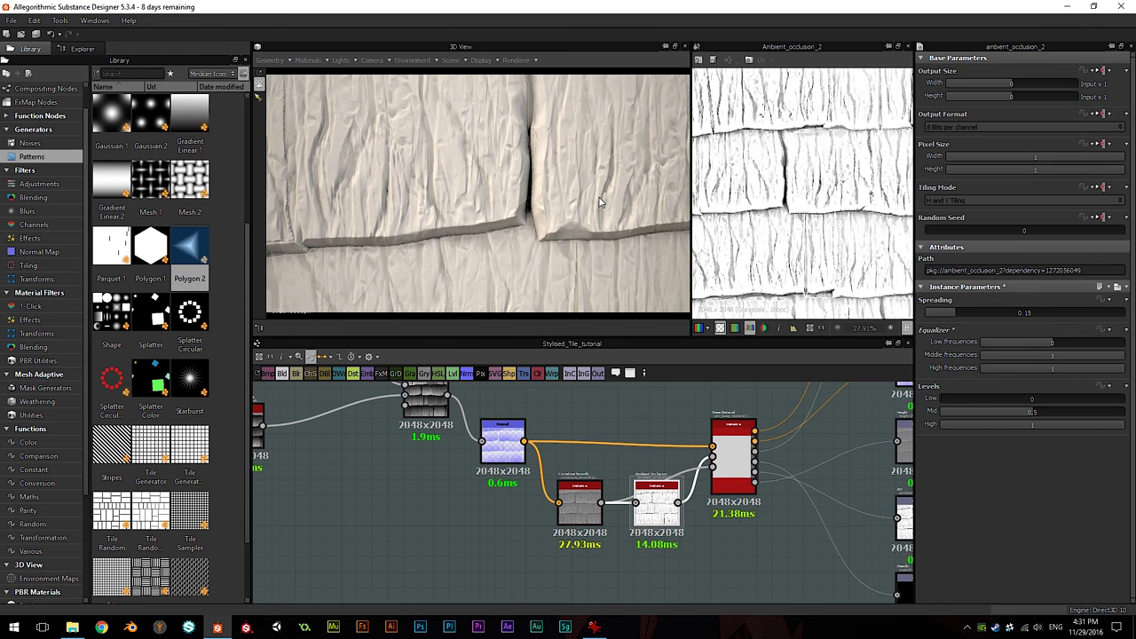
pyautogui.scroll(-5, 601, 204)
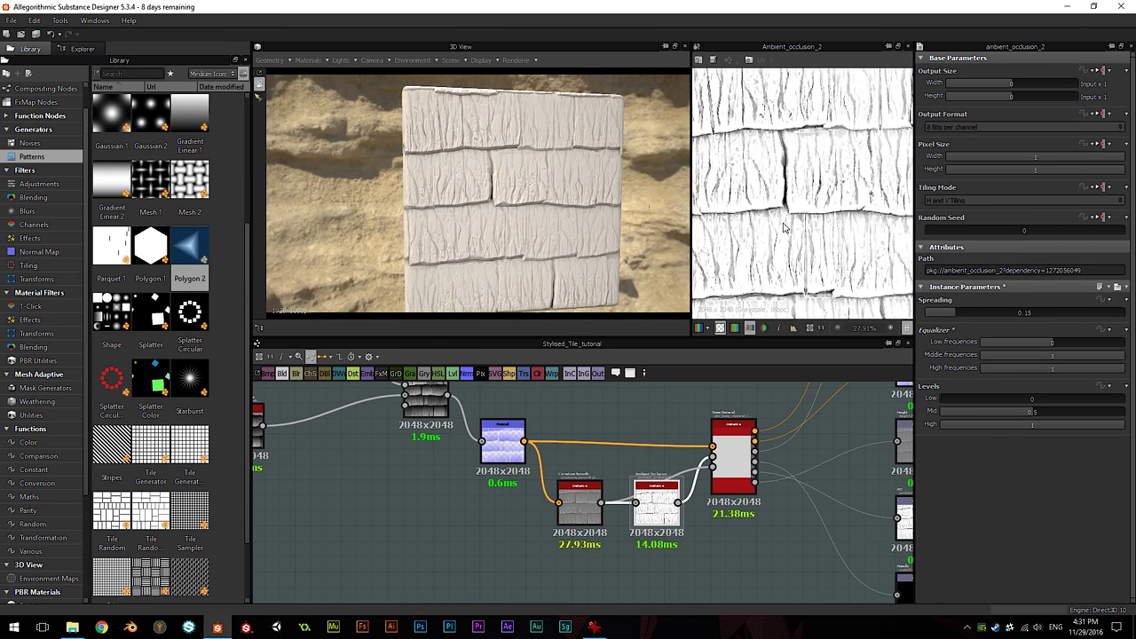
pyautogui.scroll(3, 783, 227)
pyautogui.moveTo(552, 221)
pyautogui.mouseDown()
pyautogui.moveTo(548, 190)
pyautogui.moveTo(484, 172)
pyautogui.moveTo(401, 214)
pyautogui.moveTo(566, 212)
pyautogui.mouseUp()
pyautogui.scroll(-8, 834, 196)
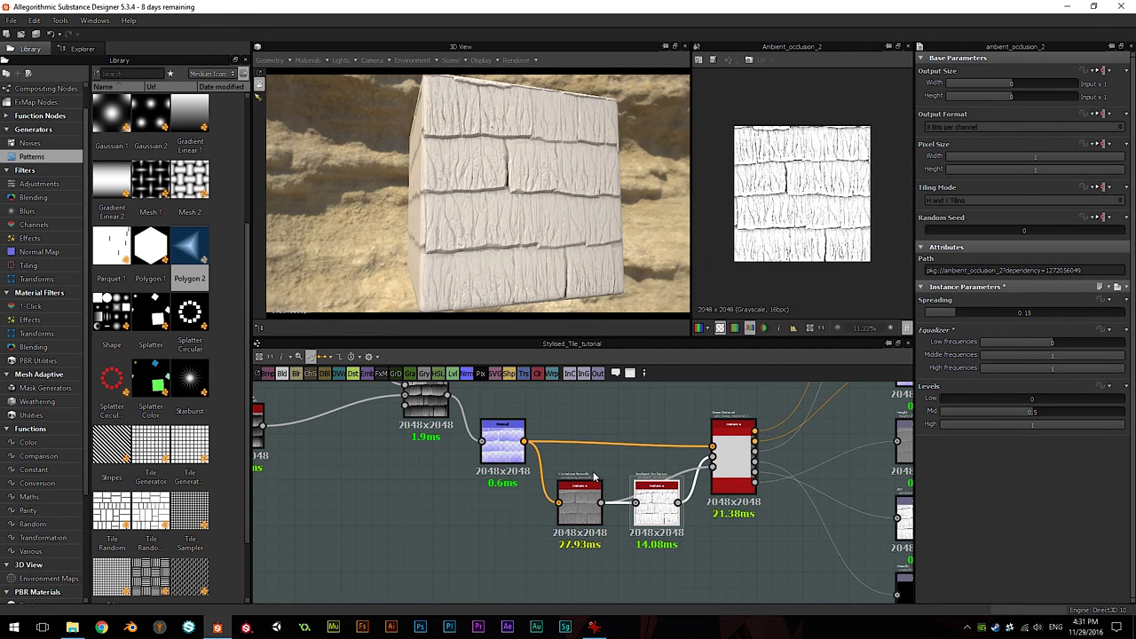
# Step: Add a Blend node in the empty graph area above the crack shape nodes
pyautogui.scroll(-5, 470, 510)
pyautogui.moveTo(456, 502); pyautogui.dragTo(667, 524, button='middle')
pyautogui.scroll(-3, 488, 507)
pyautogui.moveTo(460, 498); pyautogui.dragTo(488, 494, button='middle')
pyautogui.scroll(2, 672, 456)
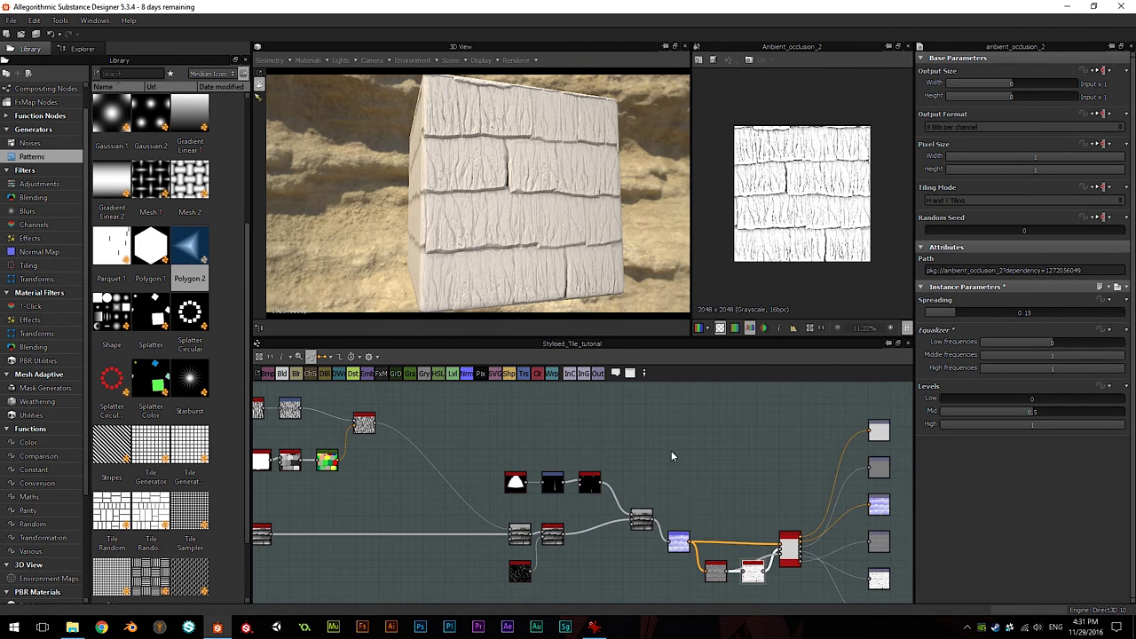
pyautogui.scroll(2, 691, 471)
pyautogui.moveTo(651, 449); pyautogui.dragTo(701, 458, button='middle')
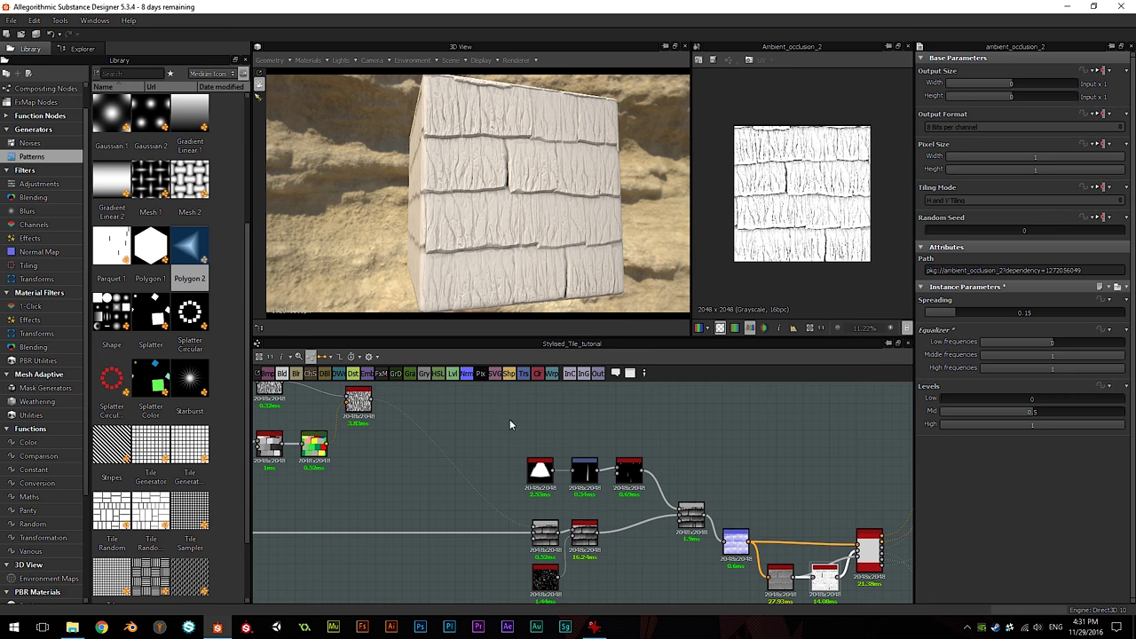
pyautogui.scroll(2, 502, 438)
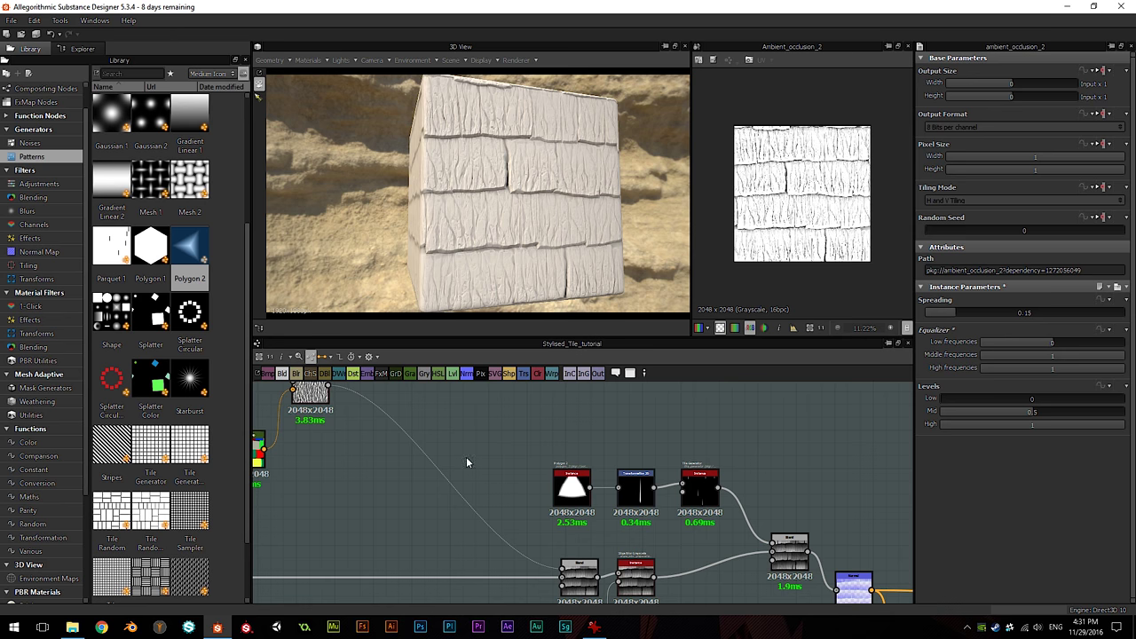
pyautogui.scroll(-2, 373, 504)
pyautogui.moveTo(368, 504); pyautogui.dragTo(420, 514, button='middle')
pyautogui.scroll(2, 385, 518)
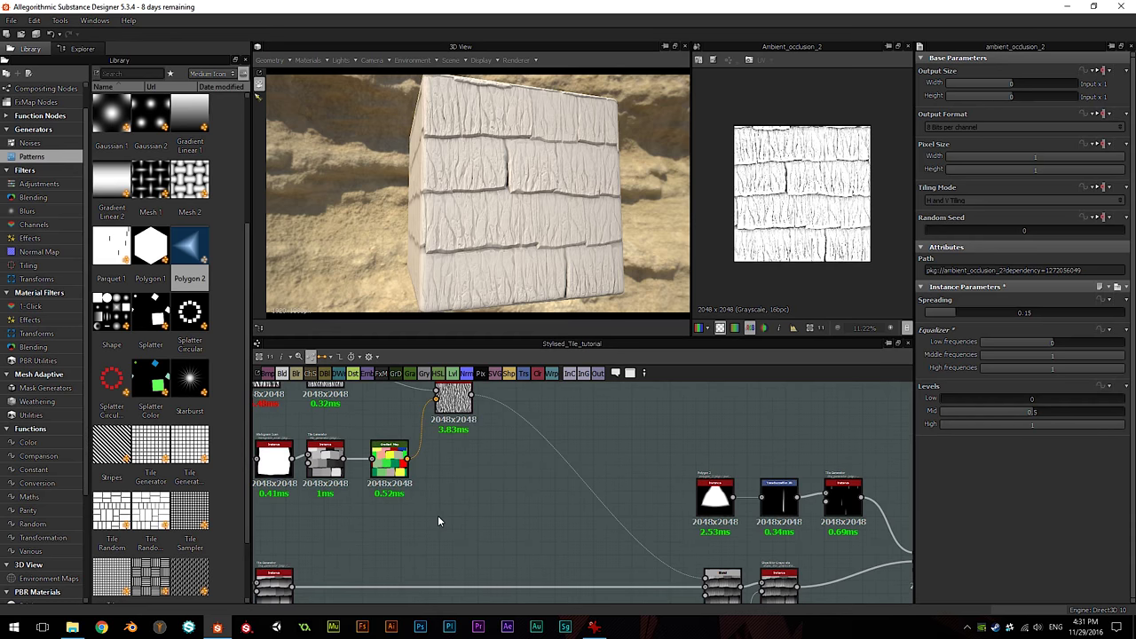
pyautogui.moveTo(701, 472); pyautogui.dragTo(621, 503, button='middle')
pyautogui.press('space')
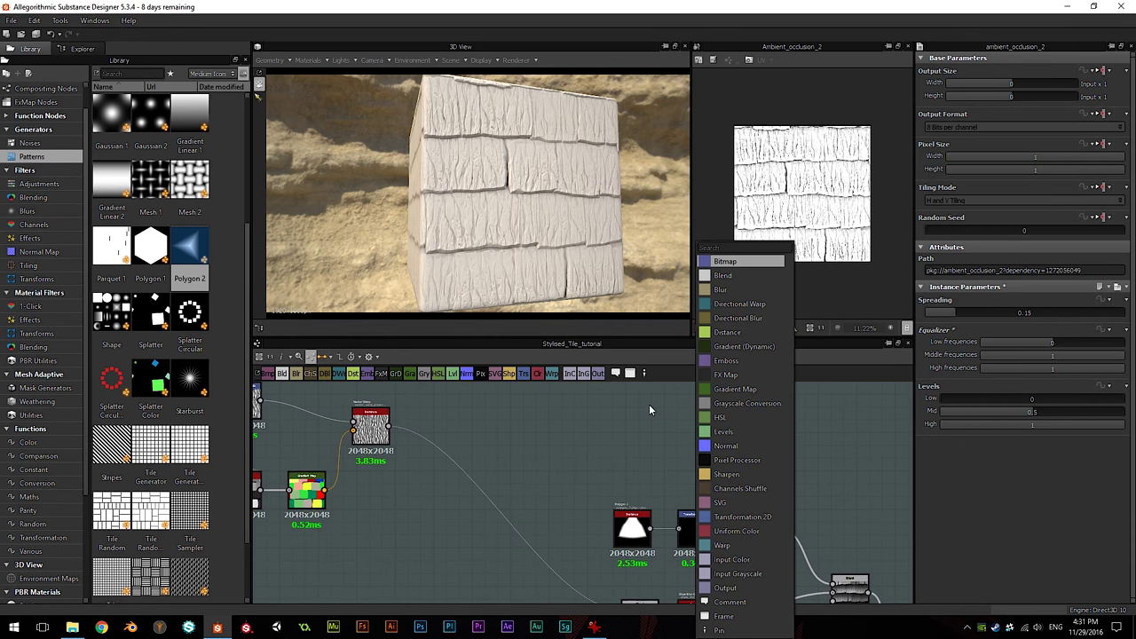
pyautogui.click(729, 274)
# Step: Try feeding the tile colour-mask branch into the new Blend node's background input
pyautogui.moveTo(547, 445); pyautogui.dragTo(618, 440, button='middle')
pyautogui.scroll(1, 451, 499)
pyautogui.moveTo(315, 499); pyautogui.dragTo(369, 493, button='middle')
pyautogui.click(307, 495)
pyautogui.scroll(-2, 347, 512)
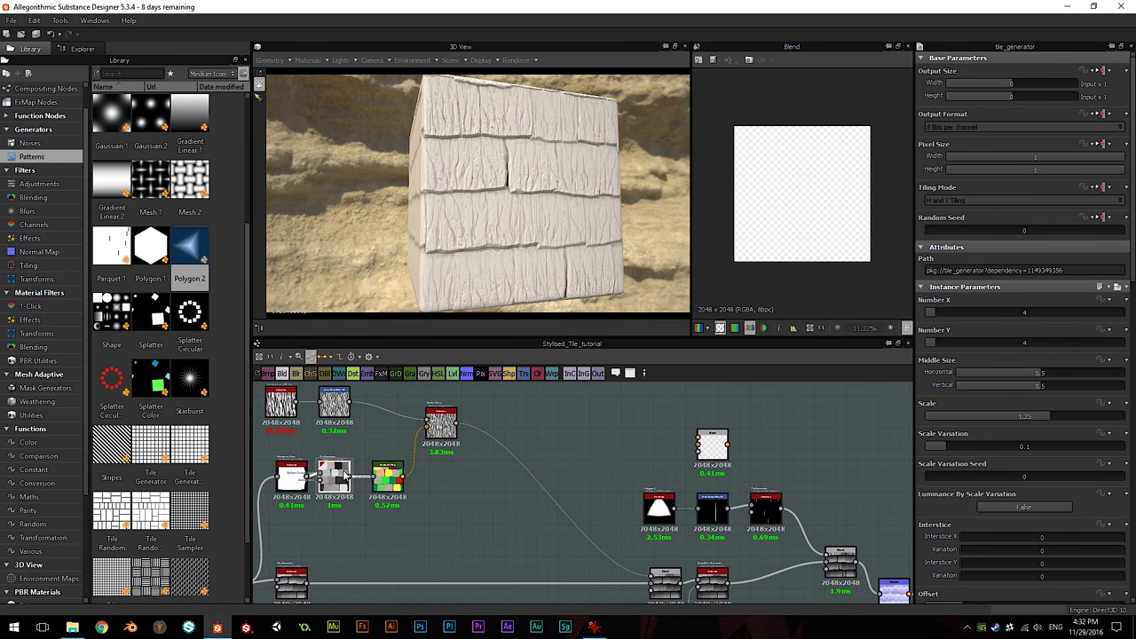
pyautogui.moveTo(404, 476); pyautogui.dragTo(697, 443)
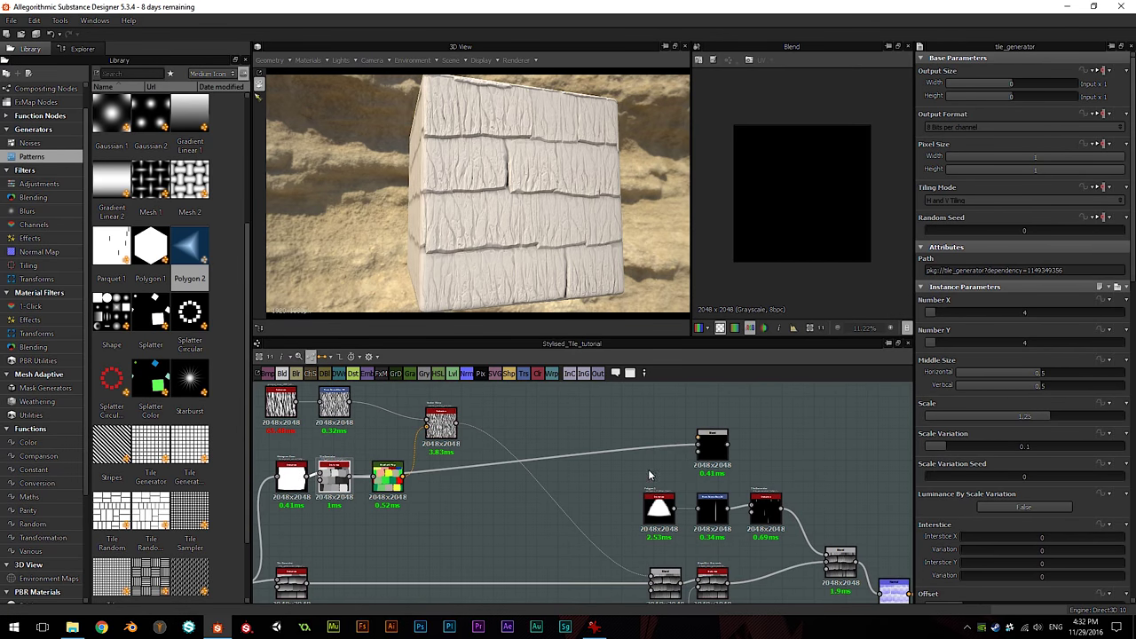
# Step: Connect the base height Tile Generator's output to the new Blend node's background input
pyautogui.moveTo(669, 470); pyautogui.dragTo(628, 470, button='middle')
pyautogui.moveTo(669, 440); pyautogui.dragTo(625, 425)
pyautogui.moveTo(388, 523)
pyautogui.mouseDown(button='middle')
pyautogui.moveTo(472, 467)
pyautogui.moveTo(452, 497)
pyautogui.moveTo(404, 512)
pyautogui.mouseUp(button='middle')
pyautogui.moveTo(306, 565); pyautogui.dragTo(640, 410)
pyautogui.click(655, 411)
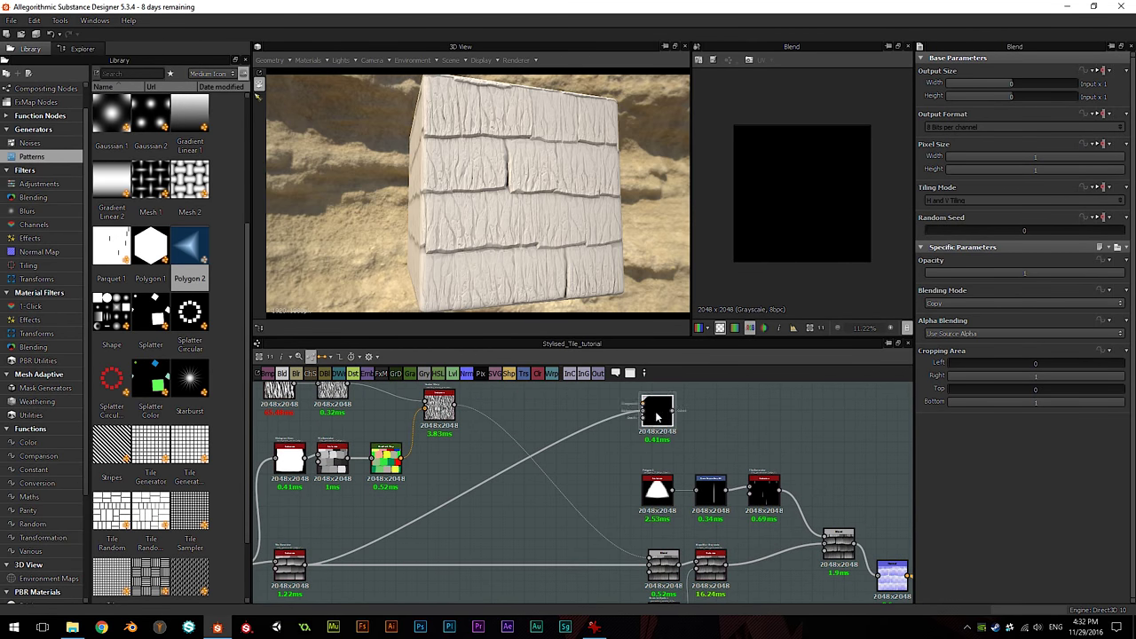
# Step: Preview the base Tile Generator's grayscale output and view the tiles on the 3D model up close
pyautogui.scroll(3, 820, 228)
pyautogui.moveTo(572, 440); pyautogui.dragTo(510, 444, button='middle')
pyautogui.scroll(2, 530, 448)
pyautogui.moveTo(591, 431); pyautogui.dragTo(554, 430, button='middle')
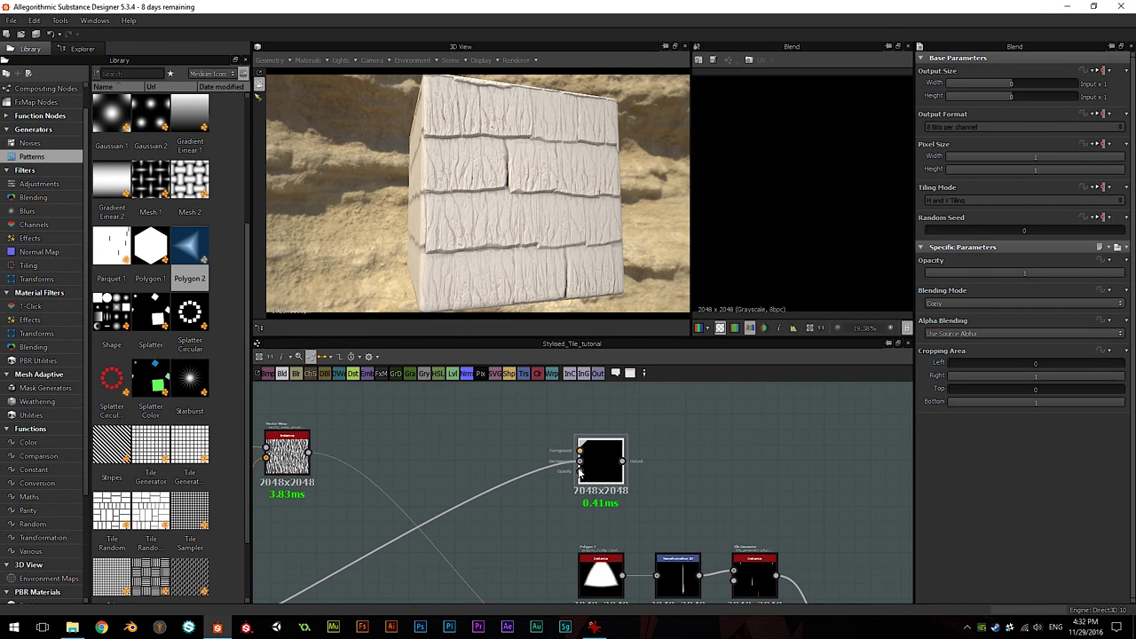
pyautogui.scroll(-3, 533, 426)
pyautogui.scroll(3, 325, 529)
pyautogui.doubleClick(261, 562)
pyautogui.scroll(-2, 859, 211)
pyautogui.scroll(1, 856, 213)
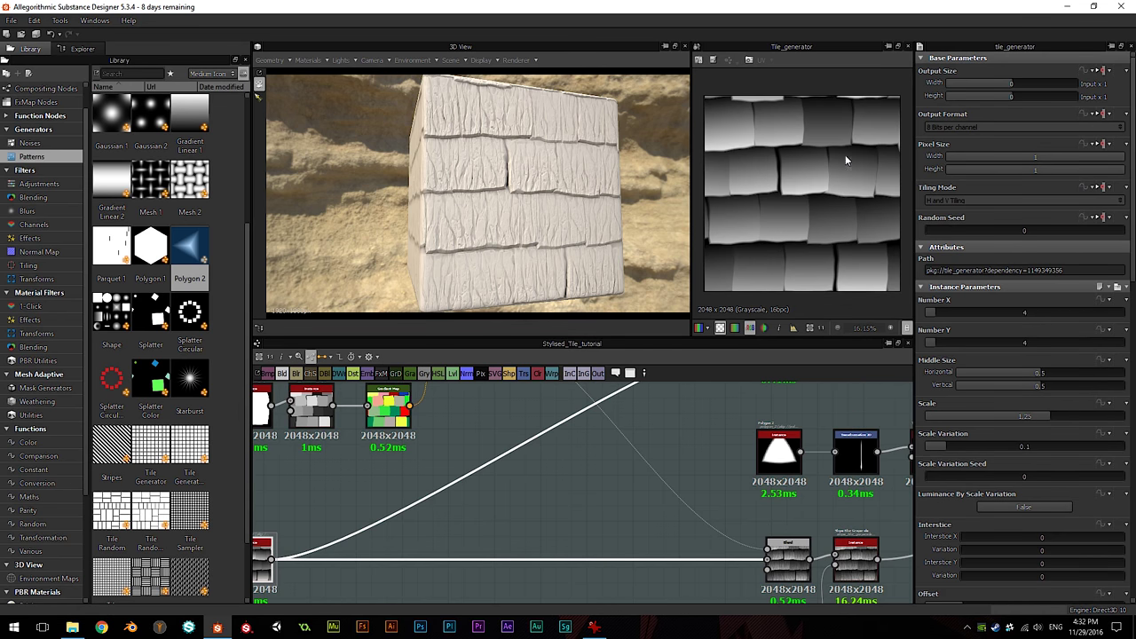
pyautogui.moveTo(495, 195); pyautogui.dragTo(643, 236, button='right')
pyautogui.moveTo(642, 236); pyautogui.dragTo(615, 231, button='middle')
# Step: Study the cracks in the blue roof tile reference image in IrfanView and compare them with the tiles on the model
pyautogui.click(595, 628)
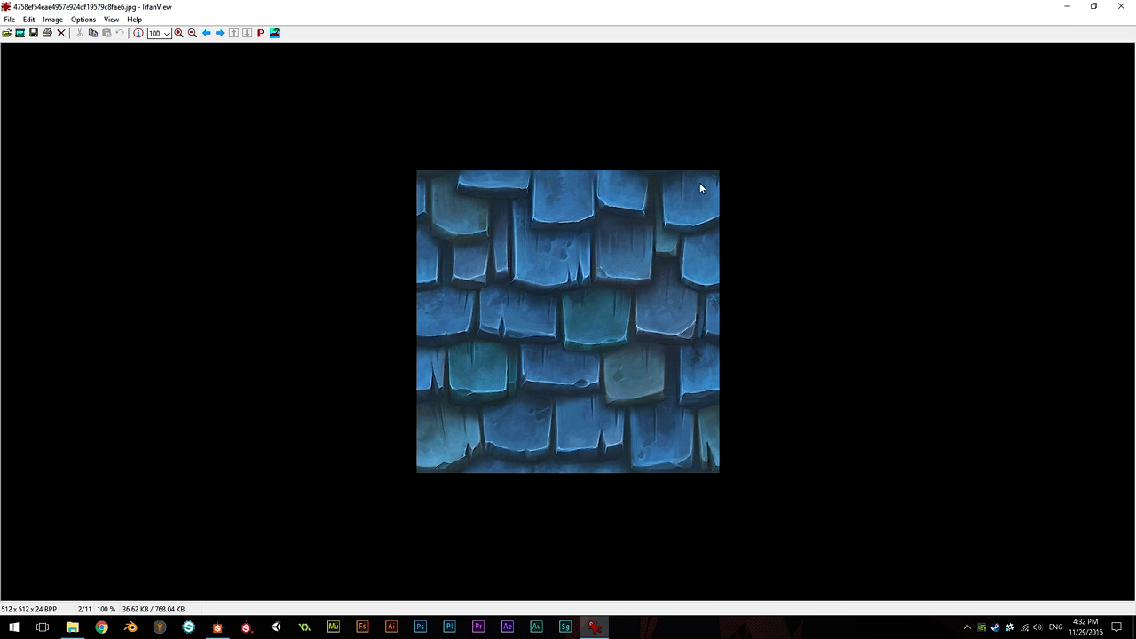
pyautogui.click(1068, 6)
pyautogui.moveTo(562, 419); pyautogui.dragTo(543, 480, button='middle')
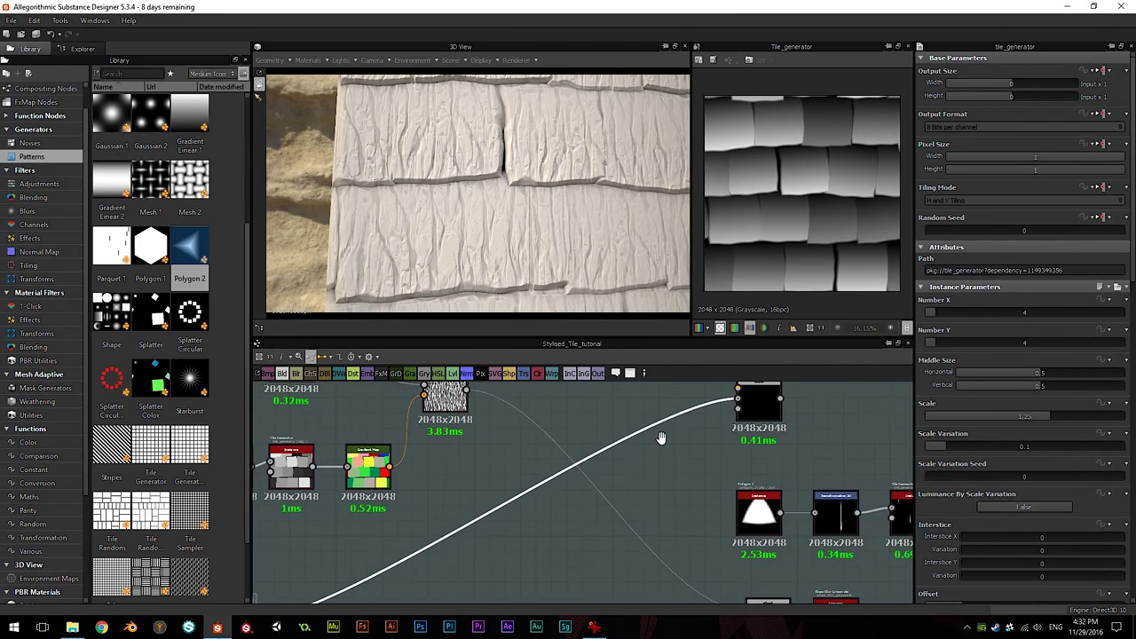
pyautogui.moveTo(661, 438); pyautogui.dragTo(620, 461, button='middle')
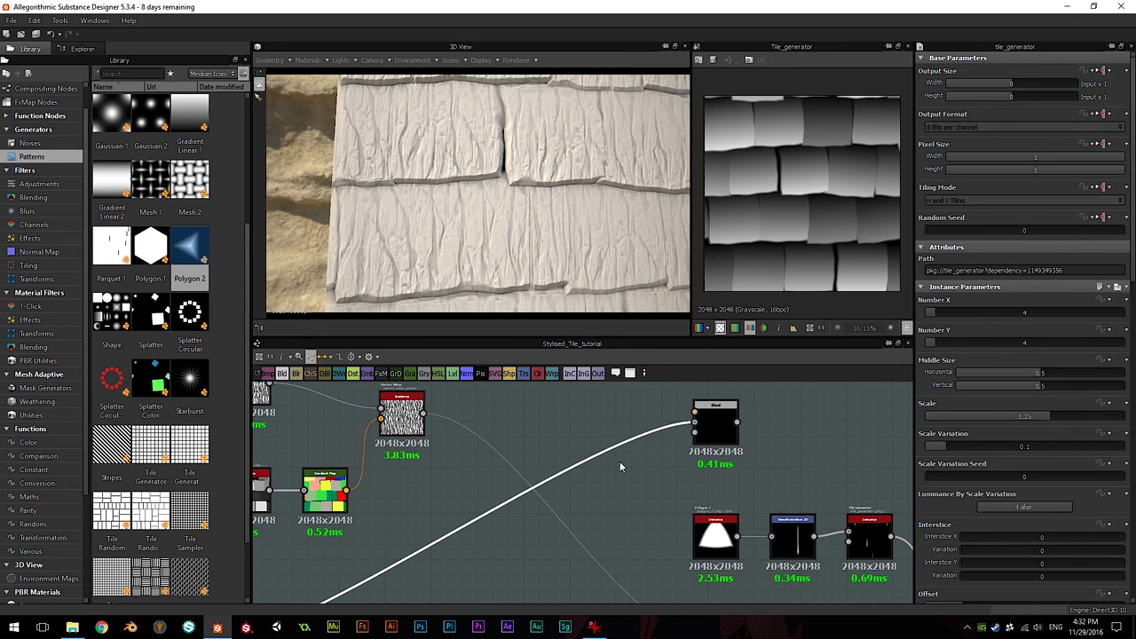
pyautogui.moveTo(573, 216); pyautogui.dragTo(593, 217)
pyautogui.scroll(-3, 582, 465)
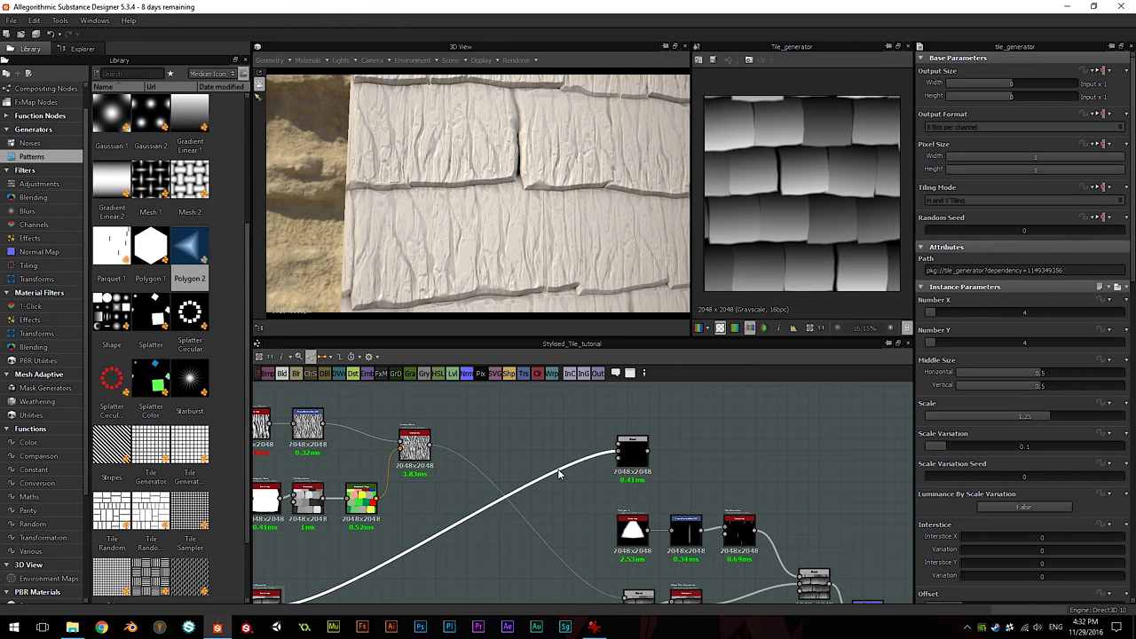
# Step: Insert a Levels node between the base Tile Generator and the new Blend node and preview its output
pyautogui.press('space')
pyautogui.write('lev')
pyautogui.press('Return')
pyautogui.moveTo(439, 552); pyautogui.dragTo(581, 462)
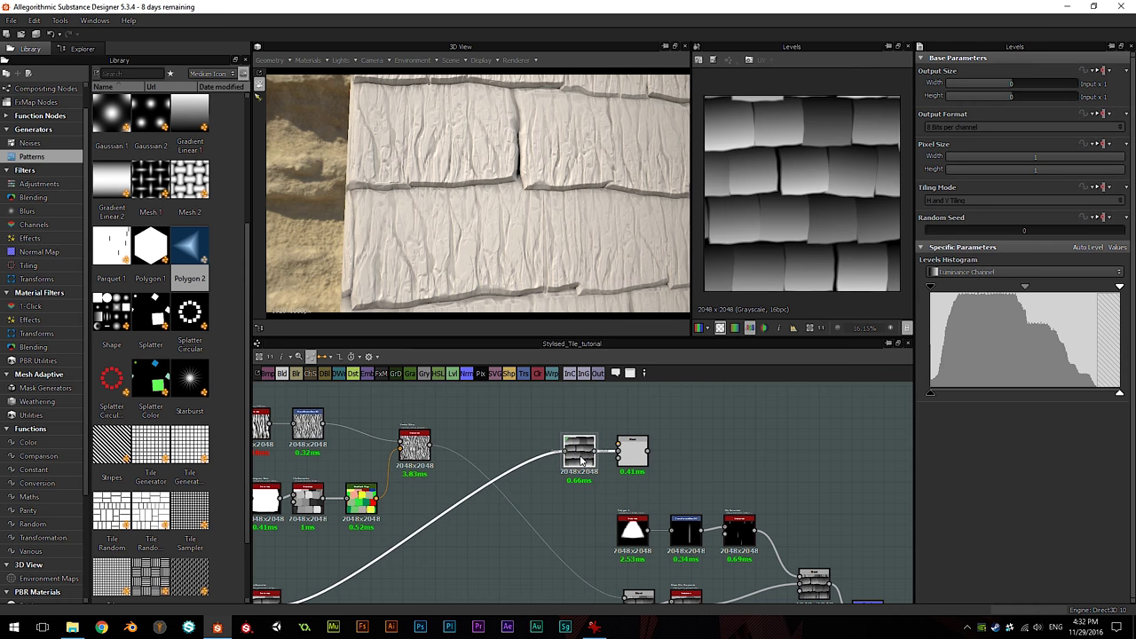
pyautogui.scroll(3, 652, 442)
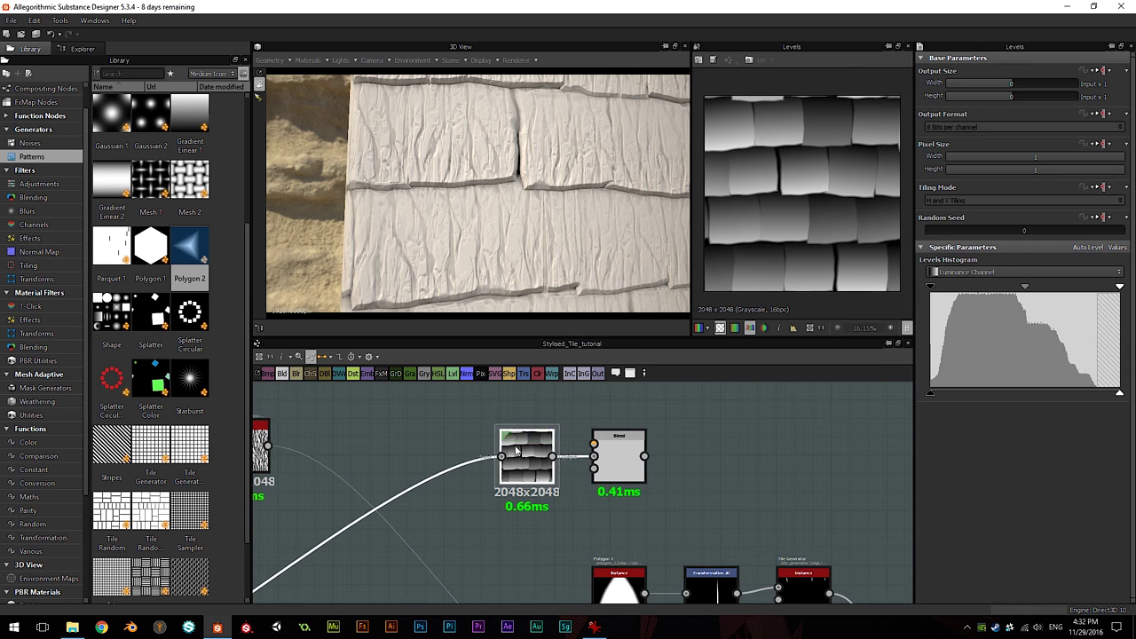
pyautogui.scroll(1, 770, 190)
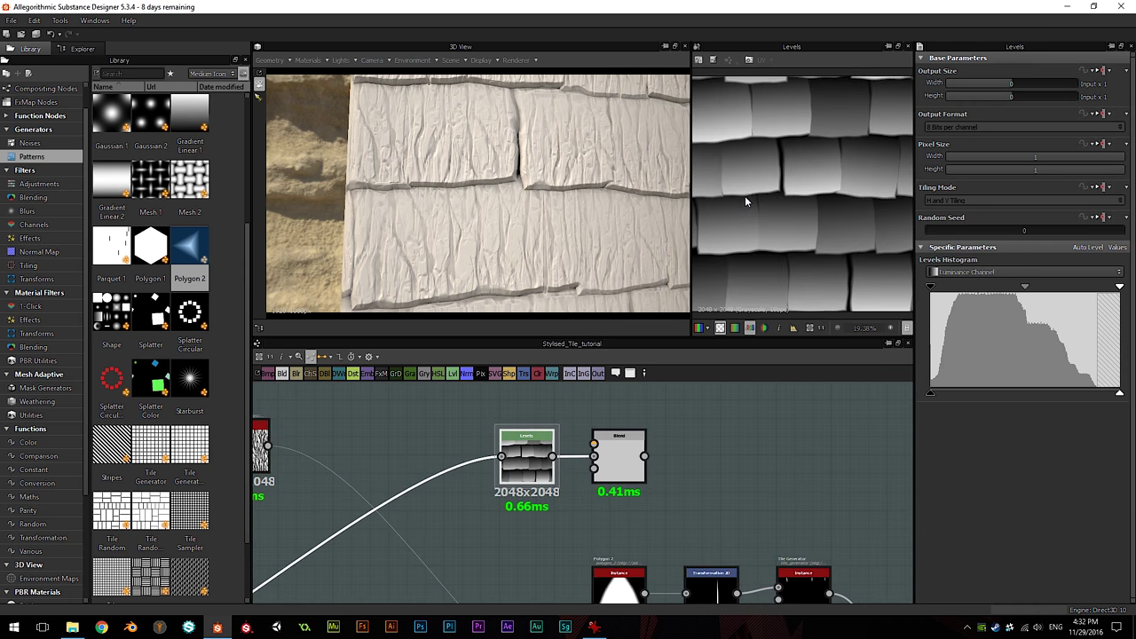
# Step: Brighten the midtones in the Levels histogram and lower its output white to about two thirds
pyautogui.moveTo(1025, 288); pyautogui.dragTo(987, 290)
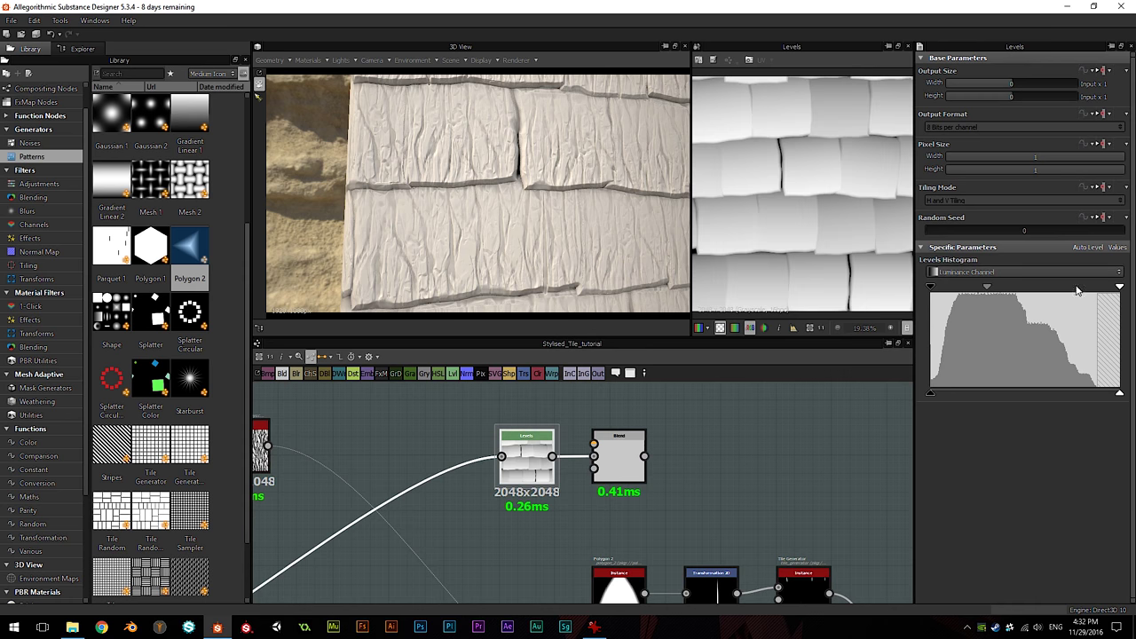
pyautogui.moveTo(1119, 393); pyautogui.dragTo(1053, 391)
pyautogui.scroll(-5, 753, 165)
pyautogui.scroll(3, 804, 173)
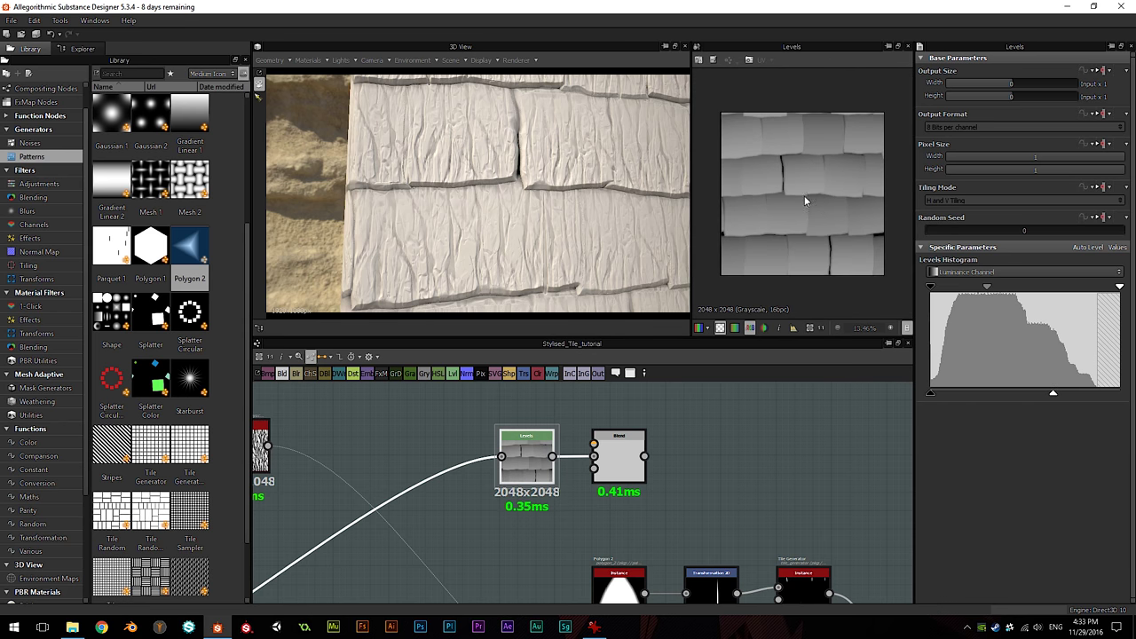
# Step: Add a Uniform Color node above the Levels node and connect it to the Blend node's foreground input
pyautogui.moveTo(565, 489); pyautogui.dragTo(568, 502, button='middle')
pyautogui.moveTo(582, 426); pyautogui.dragTo(548, 463, button='middle')
pyautogui.press('space')
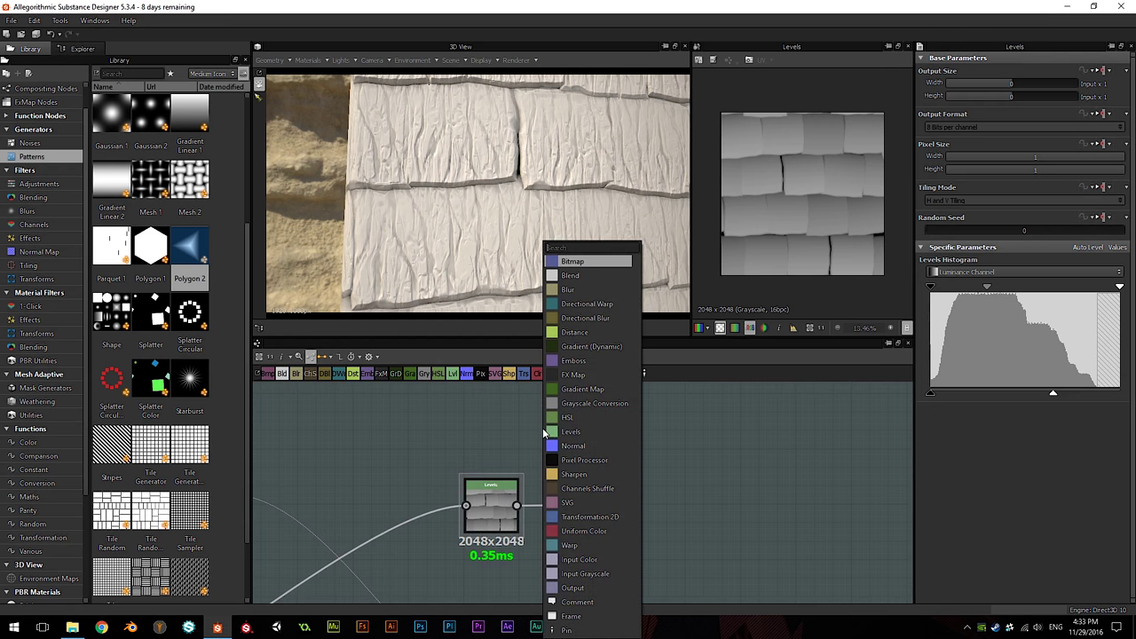
pyautogui.write('unif')
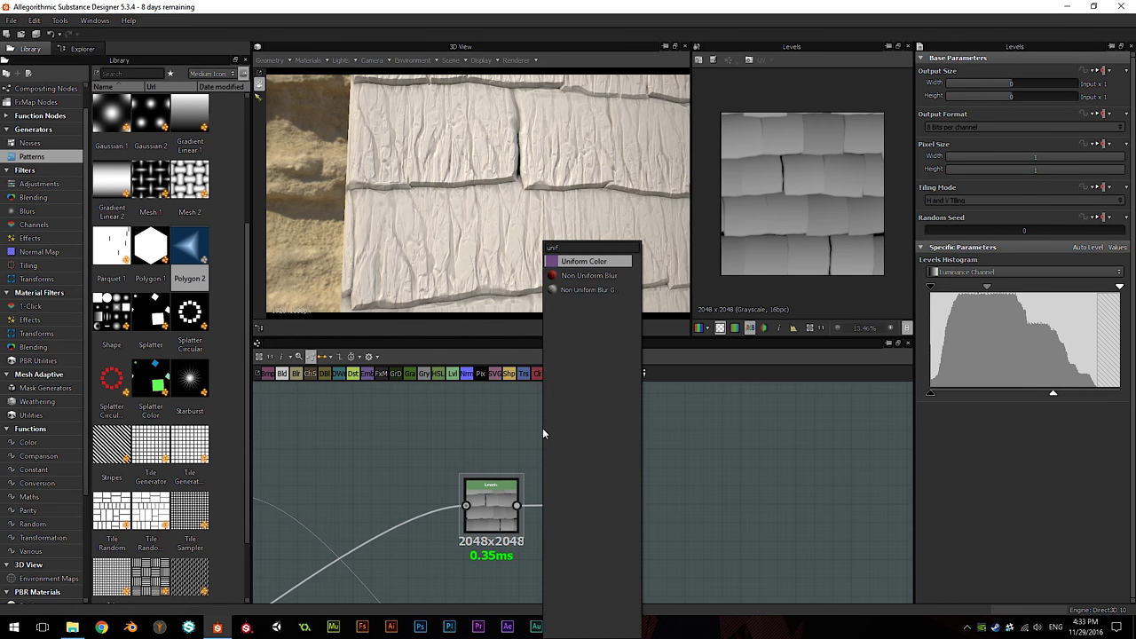
pyautogui.press('Return')
pyautogui.moveTo(543, 427); pyautogui.dragTo(650, 507)
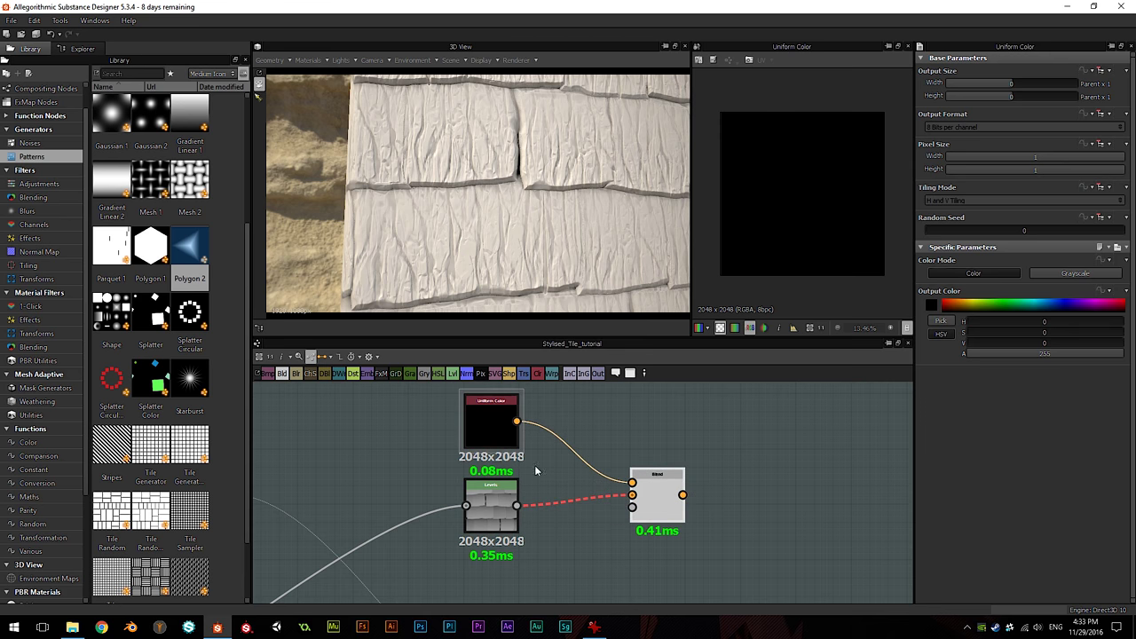
# Step: Inspect the Levels, Uniform Color and Blend nodes and the connection between Levels and Blend
pyautogui.click(494, 503)
pyautogui.moveTo(457, 519); pyautogui.dragTo(524, 542, button='middle')
pyautogui.scroll(-3, 545, 487)
pyautogui.scroll(3, 535, 517)
pyautogui.scroll(1, 573, 504)
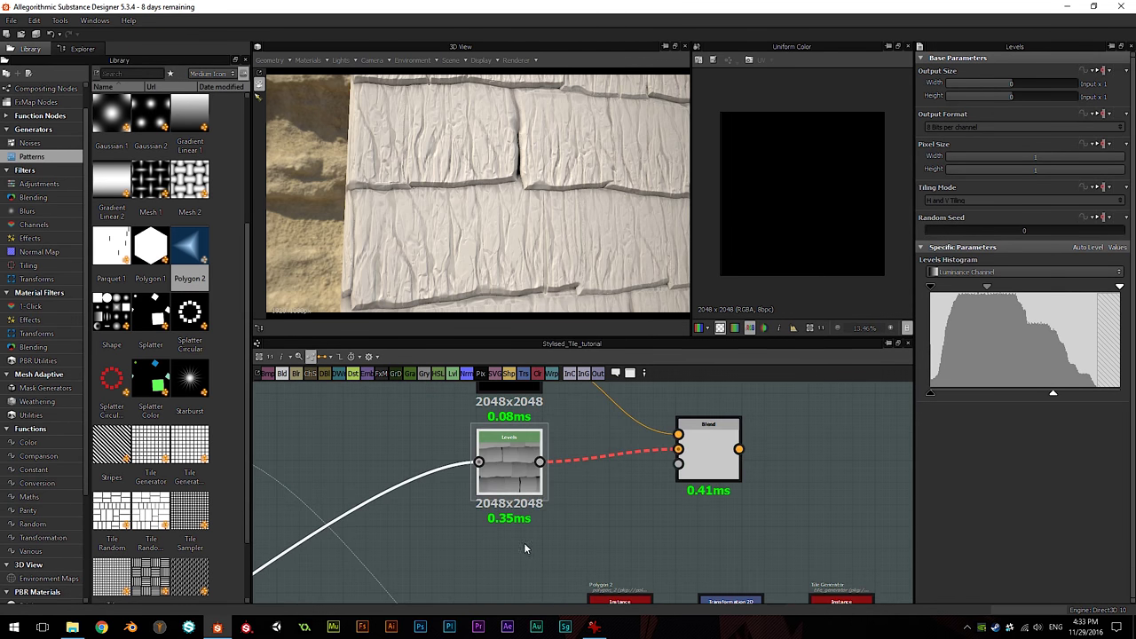
pyautogui.moveTo(658, 469); pyautogui.dragTo(620, 527, button='middle')
pyautogui.click(482, 426)
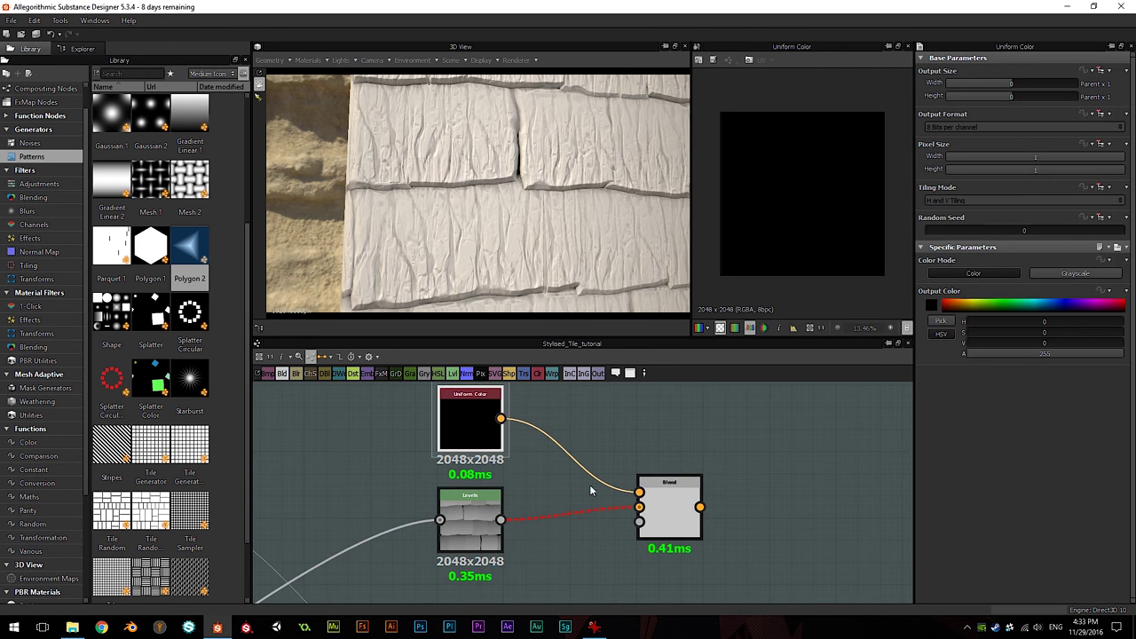
pyautogui.click(669, 511)
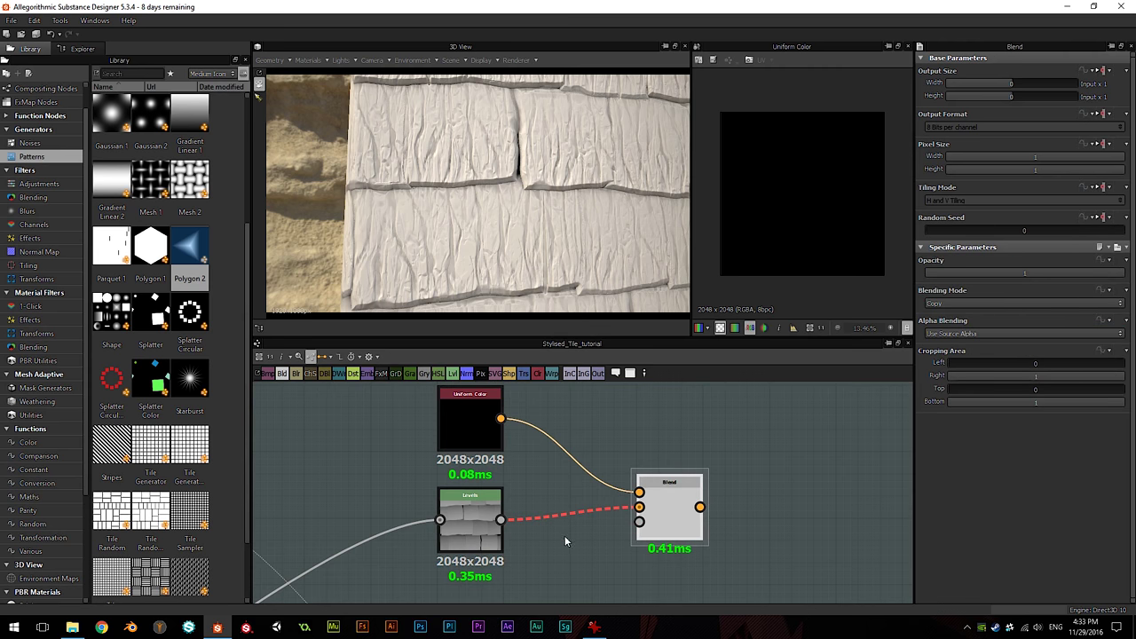
# Step: Insert a Gradient Map node between the Levels node and the Blend background input, docked to the Blend node
pyautogui.press('space')
pyautogui.write('gr')
pyautogui.click(624, 281)
pyautogui.moveTo(577, 513); pyautogui.dragTo(642, 507)
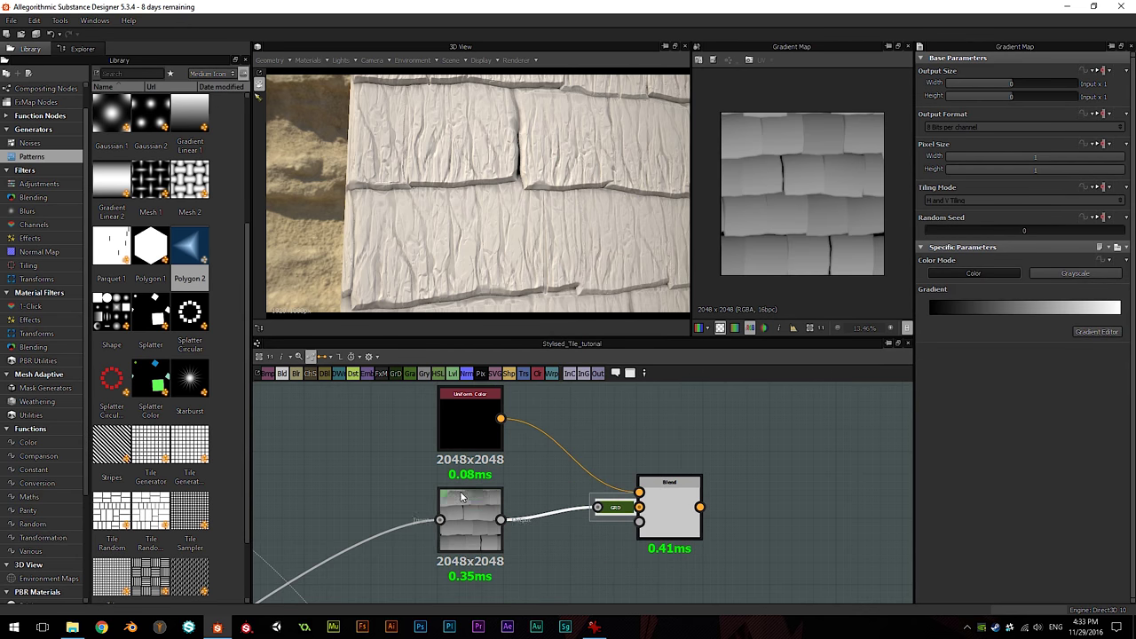
pyautogui.click(668, 531)
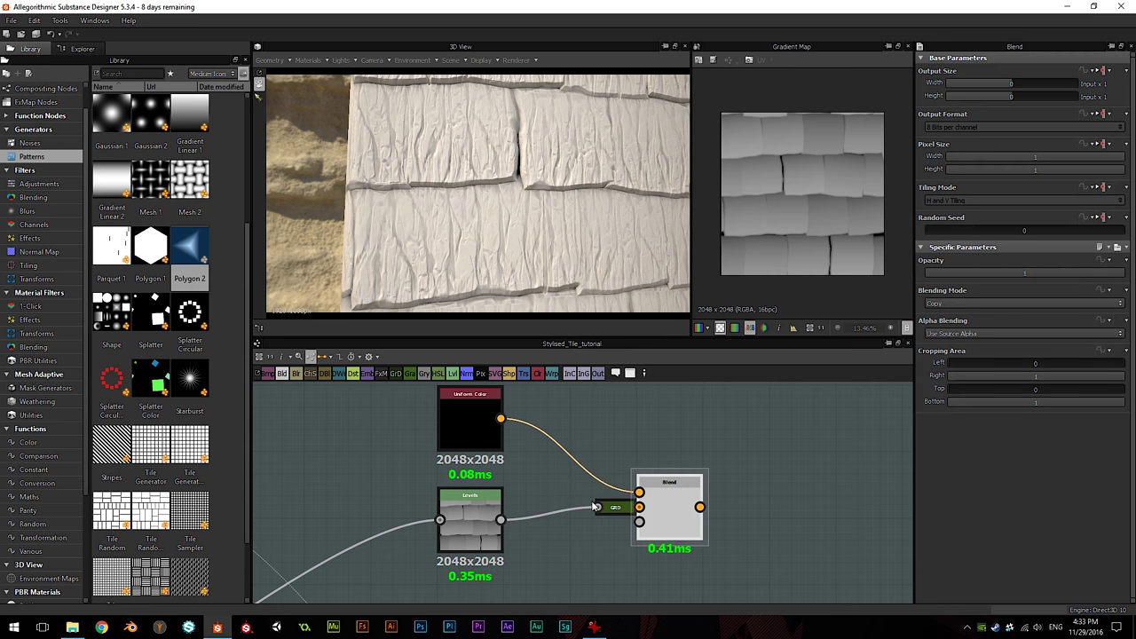
# Step: Make the Uniform Color node's output size absolute and set its width and height to 16 px
pyautogui.click(464, 426)
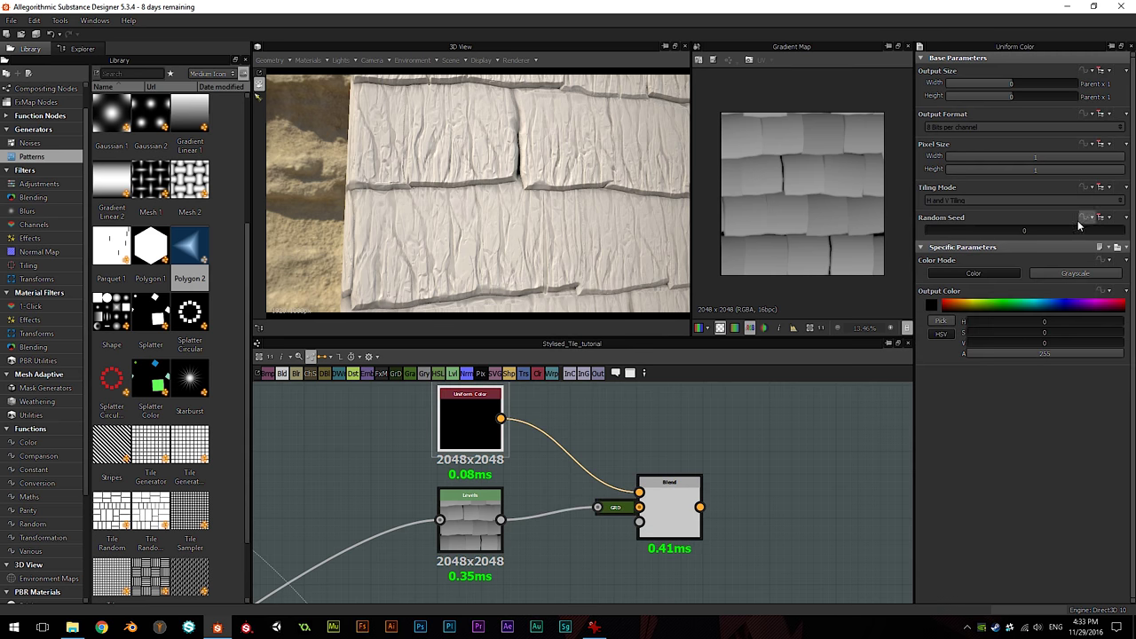
pyautogui.moveTo(516, 436); pyautogui.dragTo(530, 461, button='middle')
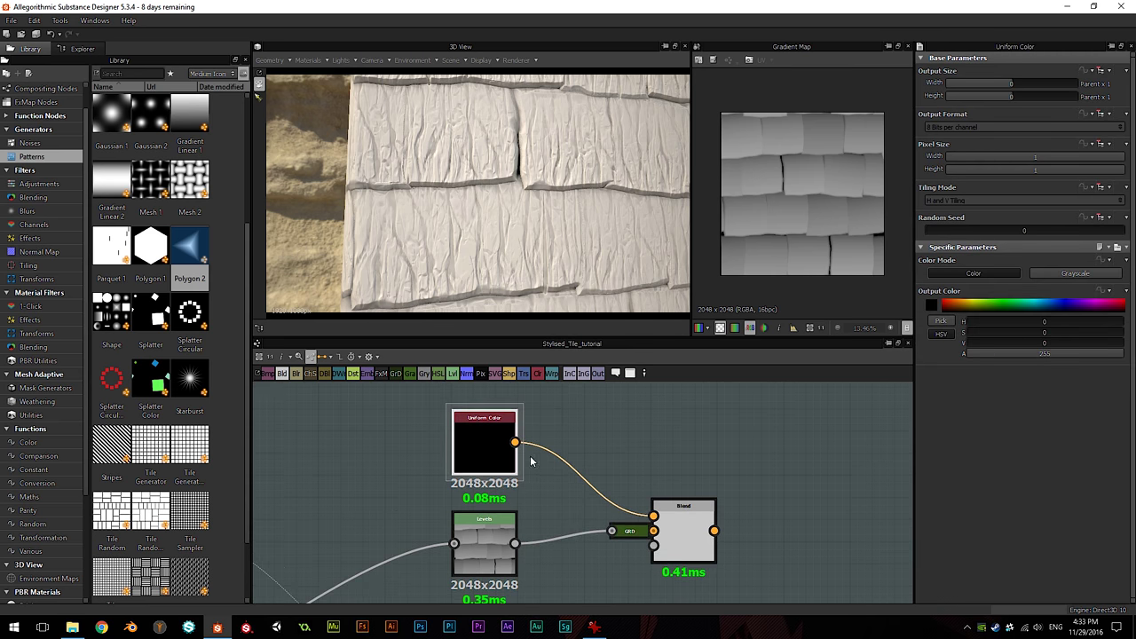
pyautogui.click(1103, 70)
pyautogui.click(1085, 99)
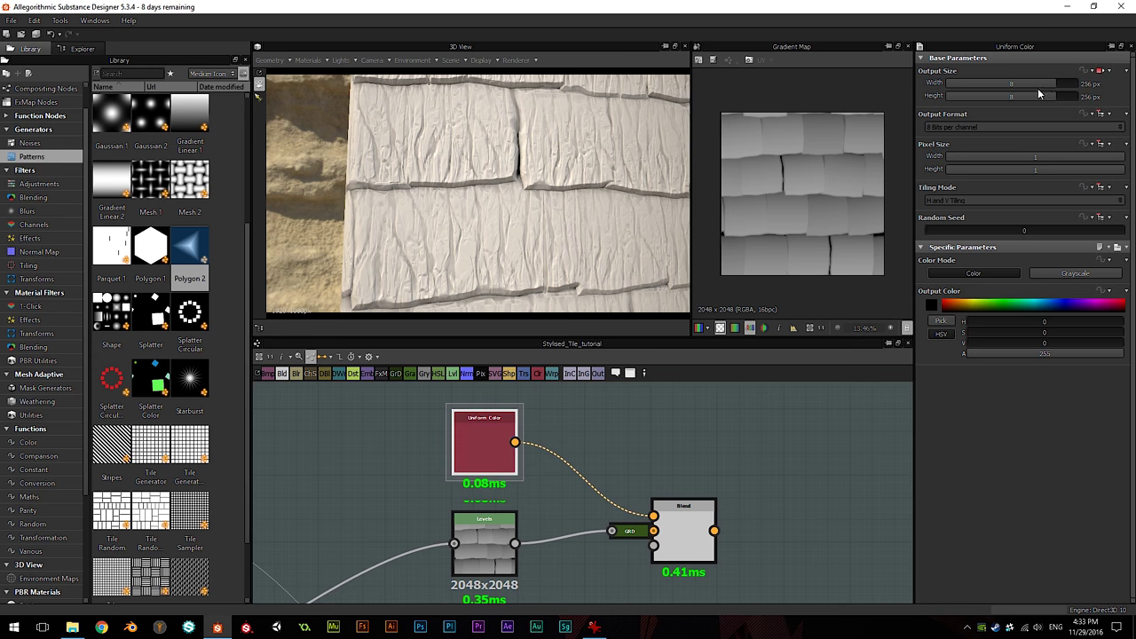
pyautogui.click(1032, 84)
pyautogui.click(1036, 95)
pyautogui.scroll(3, 491, 444)
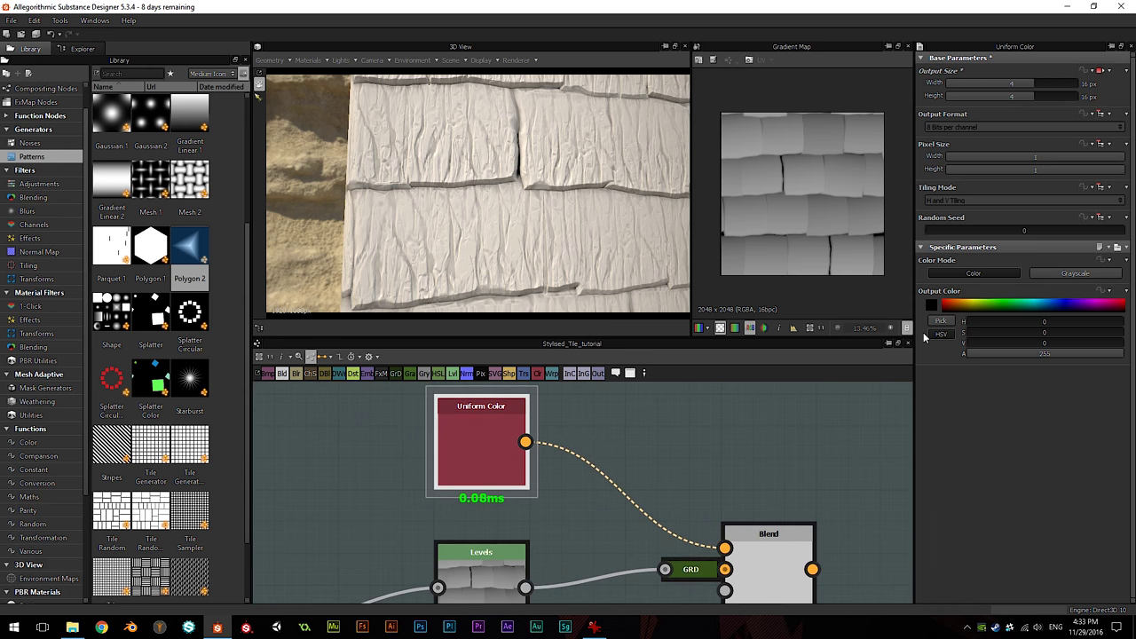
# Step: Set the Uniform Color node's output colour to pure red
pyautogui.click(928, 305)
pyautogui.moveTo(722, 330); pyautogui.dragTo(757, 310)
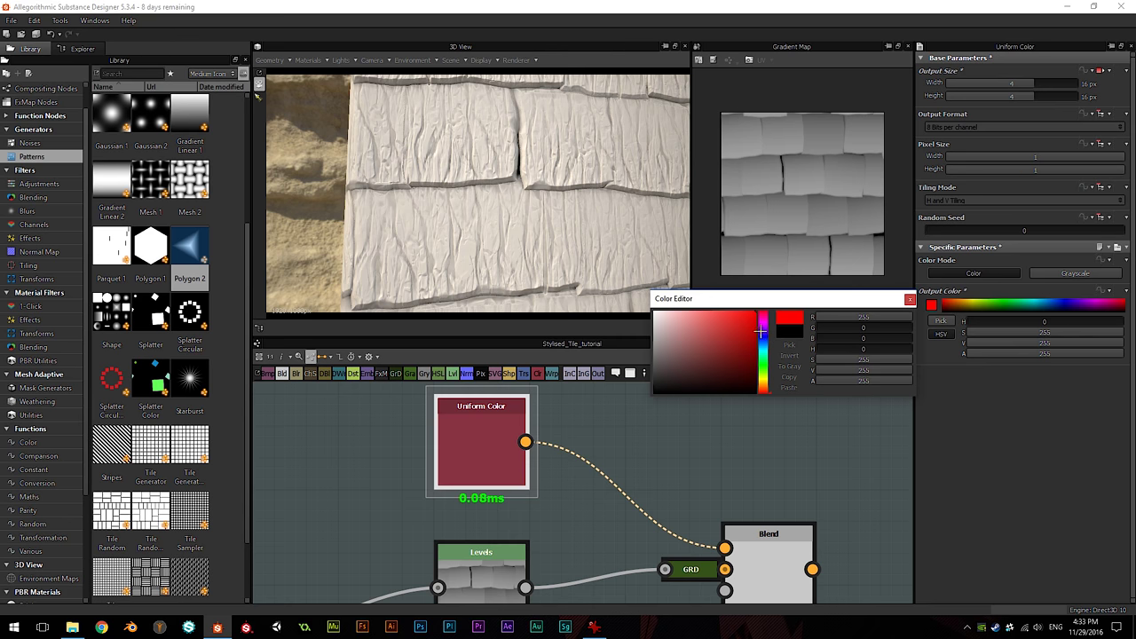
pyautogui.click(908, 300)
# Step: Change the Blend node's blending mode to Overlay and view its output in the 2D preview
pyautogui.click(781, 537)
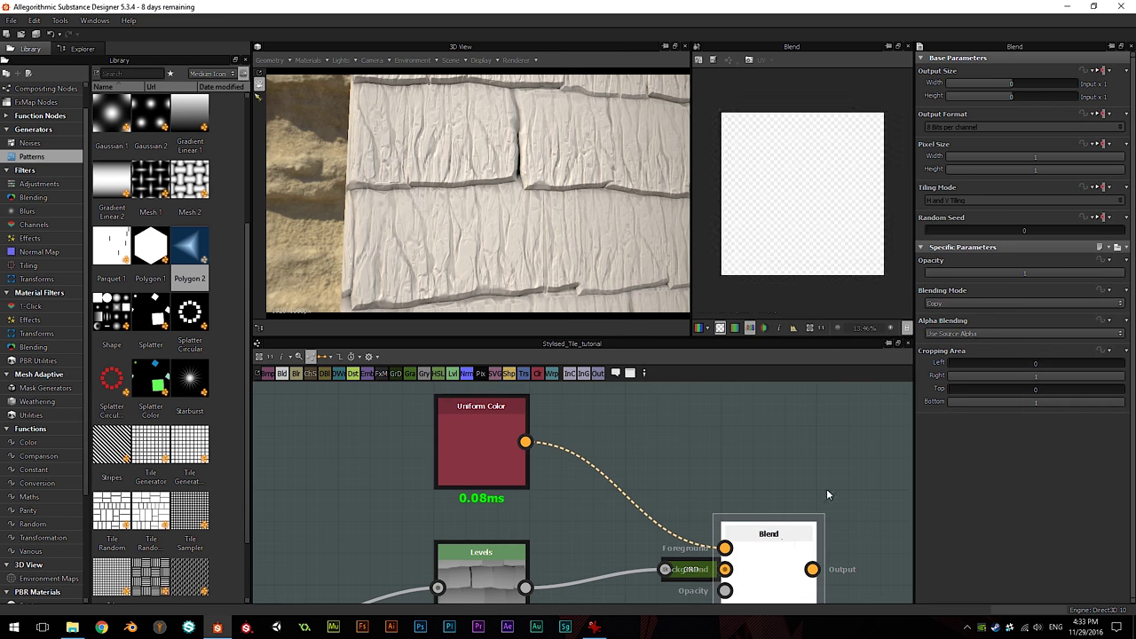
pyautogui.click(1015, 303)
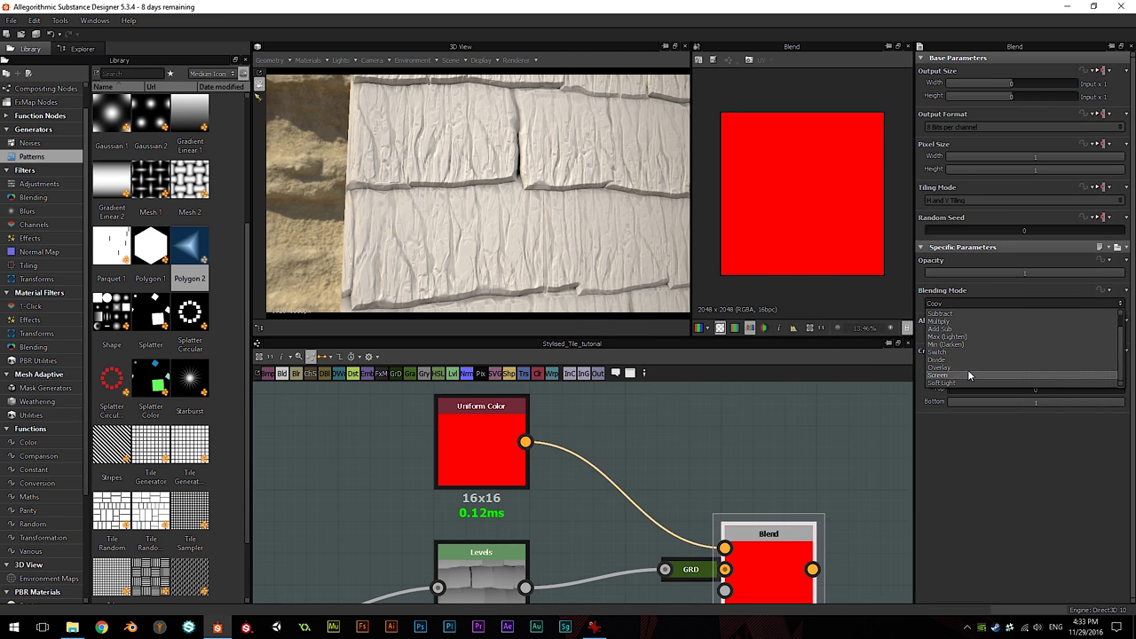
pyautogui.click(940, 368)
pyautogui.scroll(1, 809, 192)
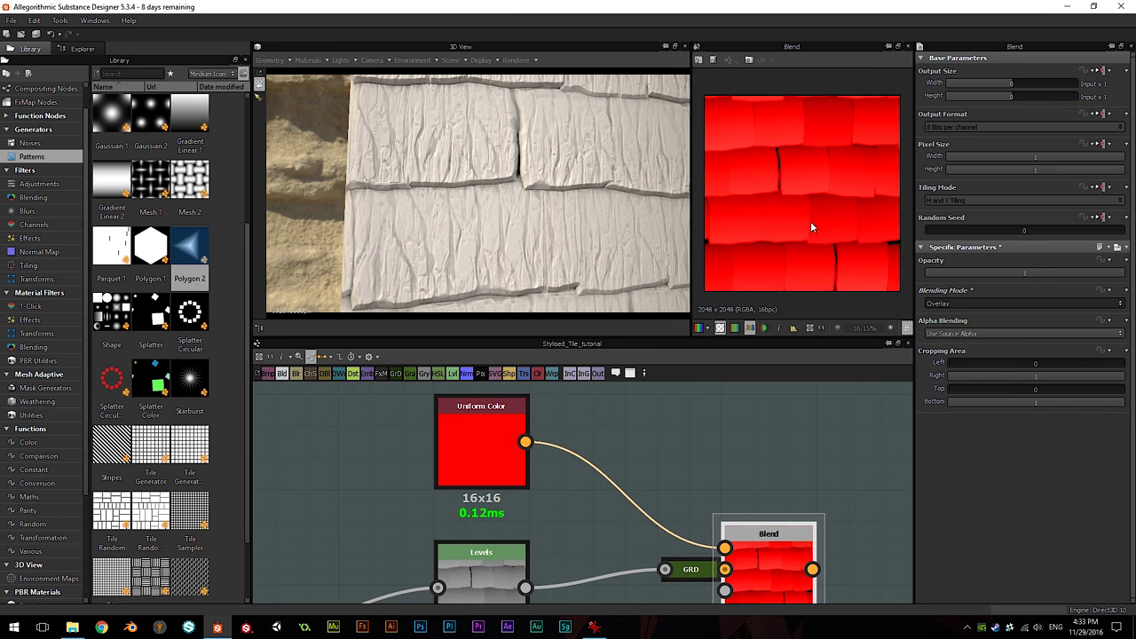
# Step: Change the Uniform Color to a blue with hue 204, saturation 255 and value 195
pyautogui.click(511, 430)
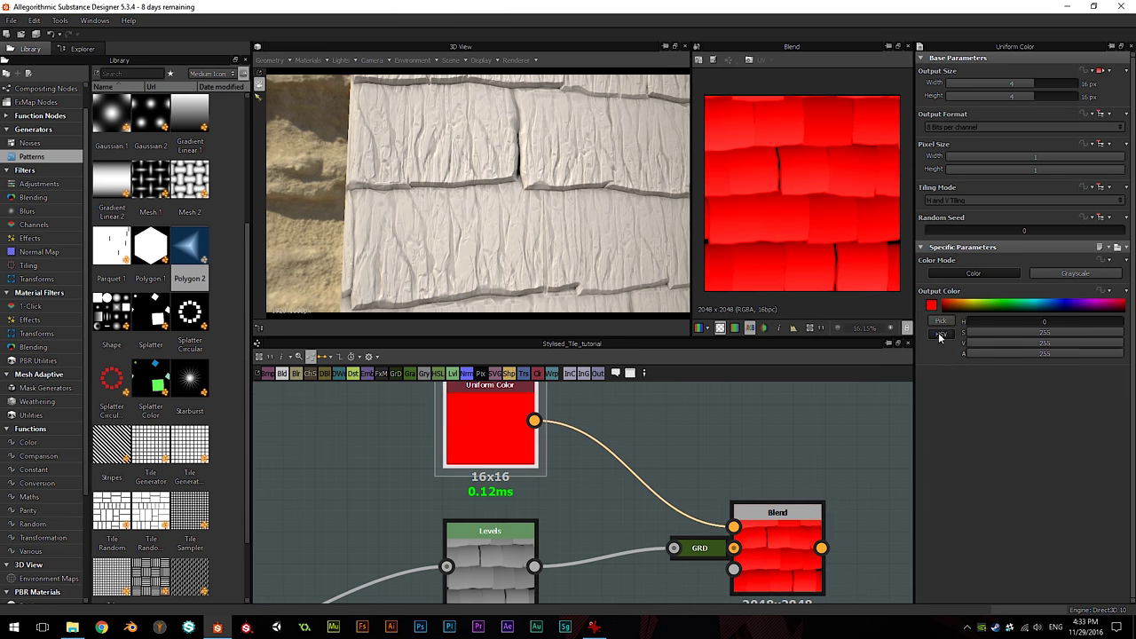
pyautogui.click(933, 305)
pyautogui.click(1105, 291)
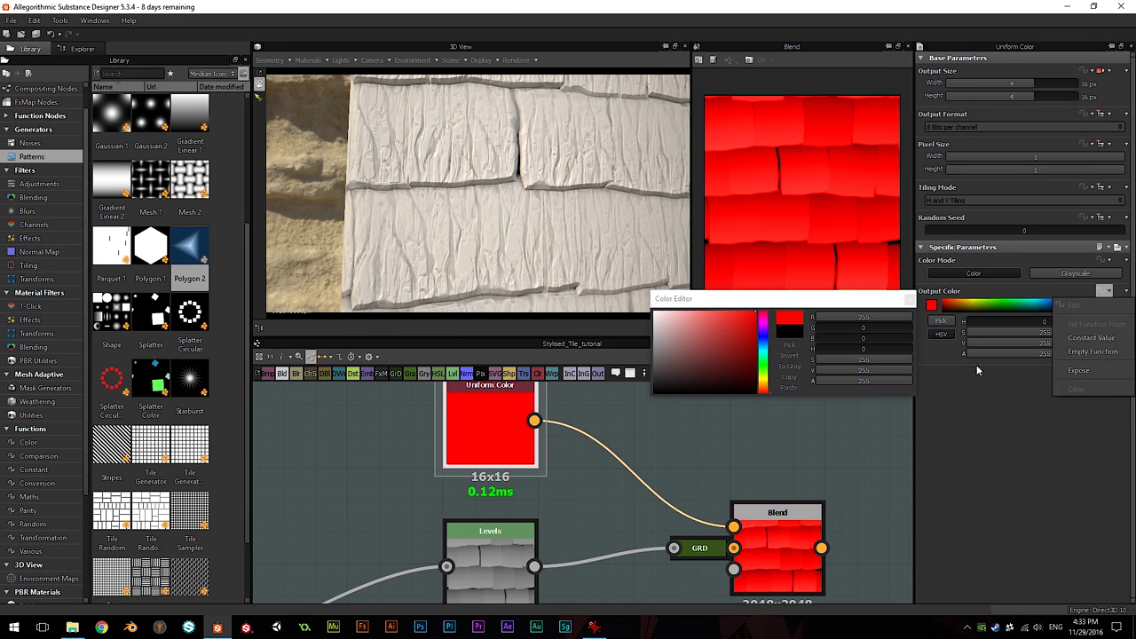
pyautogui.moveTo(763, 356)
pyautogui.mouseDown()
pyautogui.moveTo(763, 339)
pyautogui.moveTo(757, 346)
pyautogui.mouseUp()
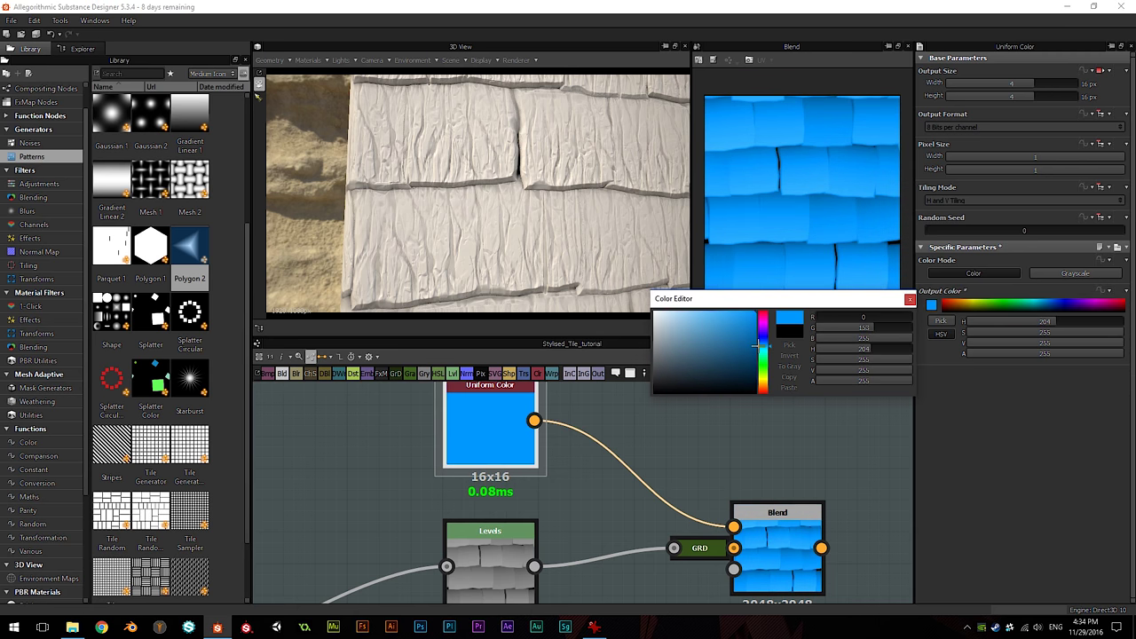
pyautogui.click(757, 330)
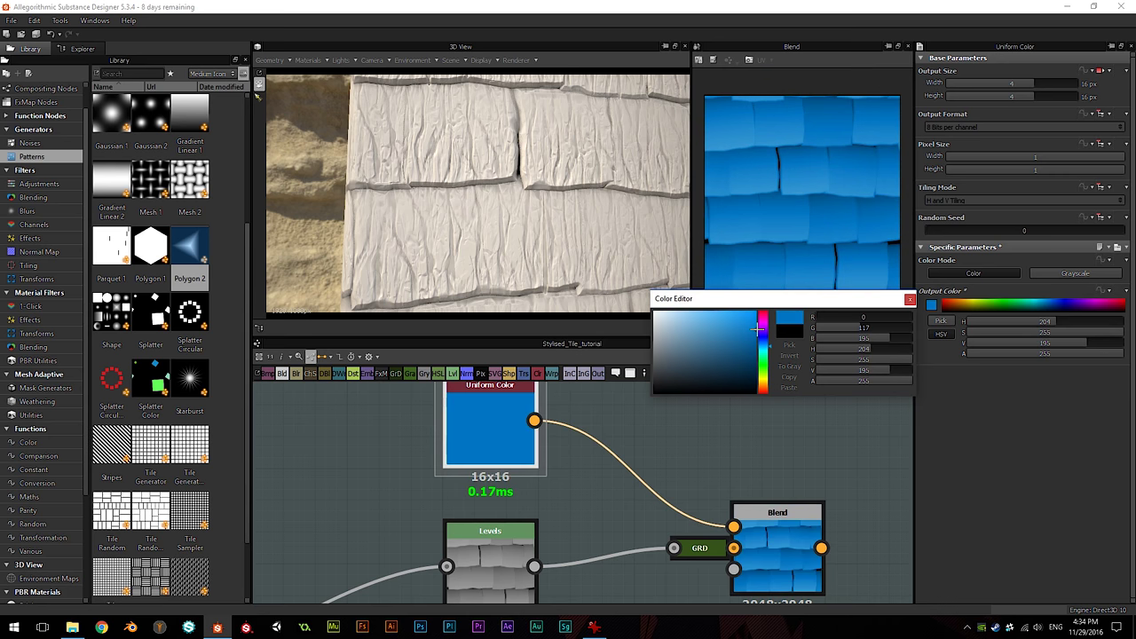
pyautogui.click(908, 299)
pyautogui.scroll(-2, 668, 410)
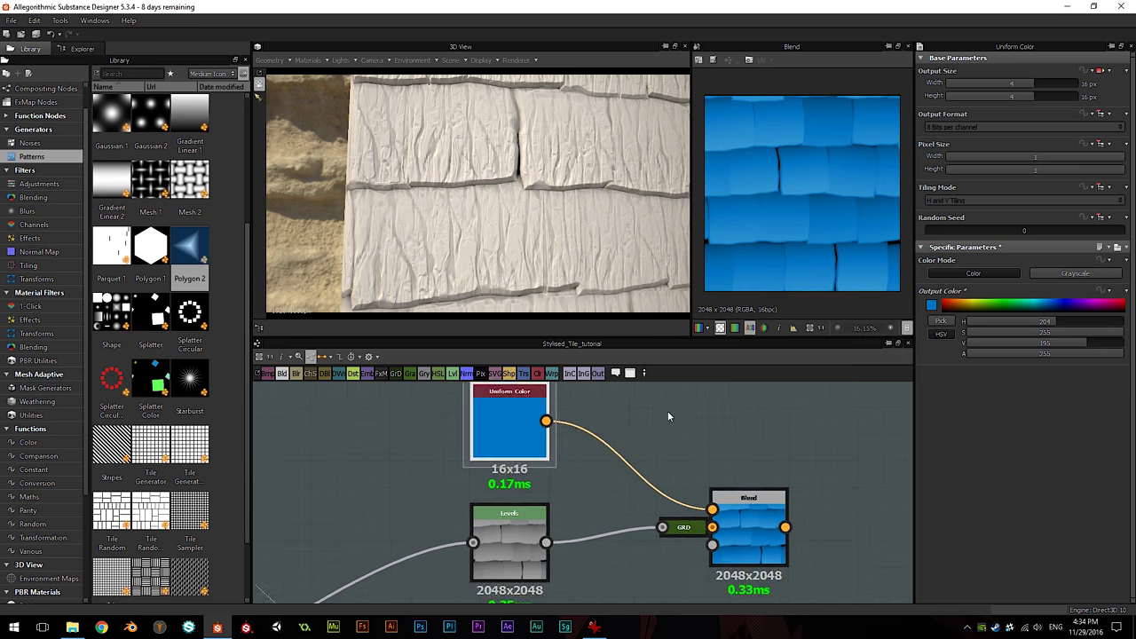
pyautogui.scroll(3, 764, 256)
# Step: Check the roof tile reference in IrfanView, then mute the Uniform Color's blue to saturation 212 and value 161
pyautogui.click(594, 628)
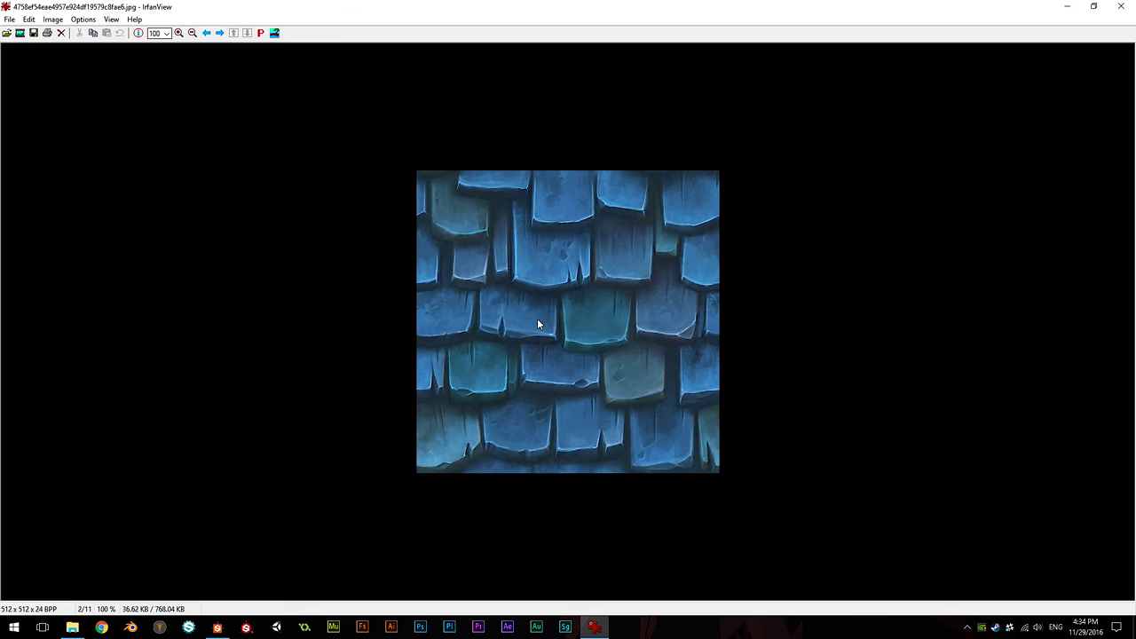
pyautogui.click(1067, 6)
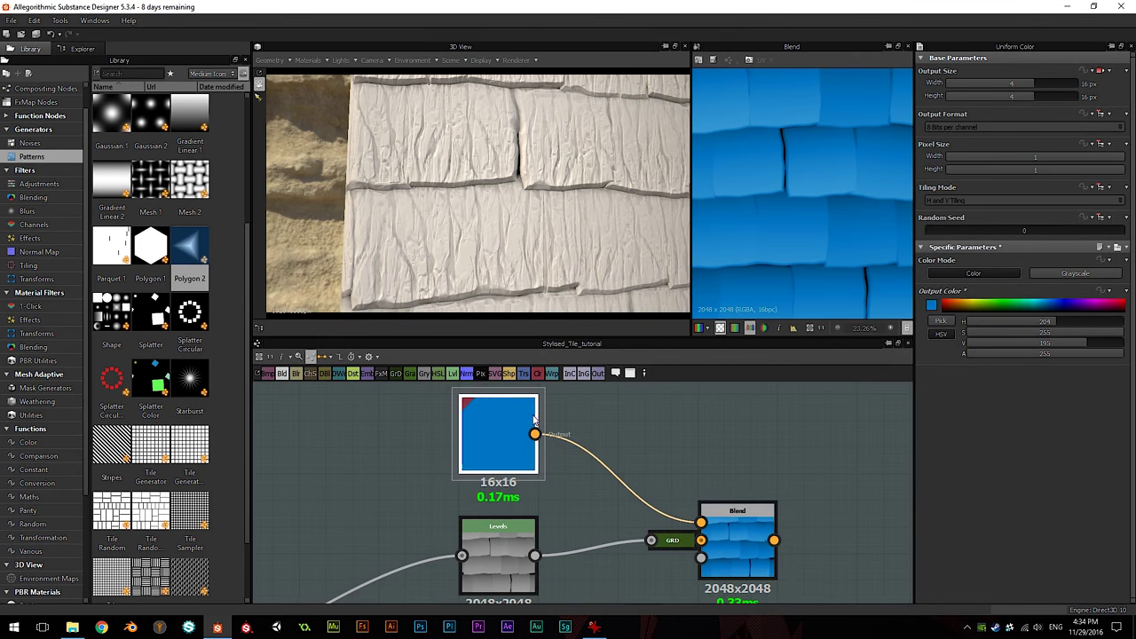
pyautogui.click(931, 304)
pyautogui.click(744, 334)
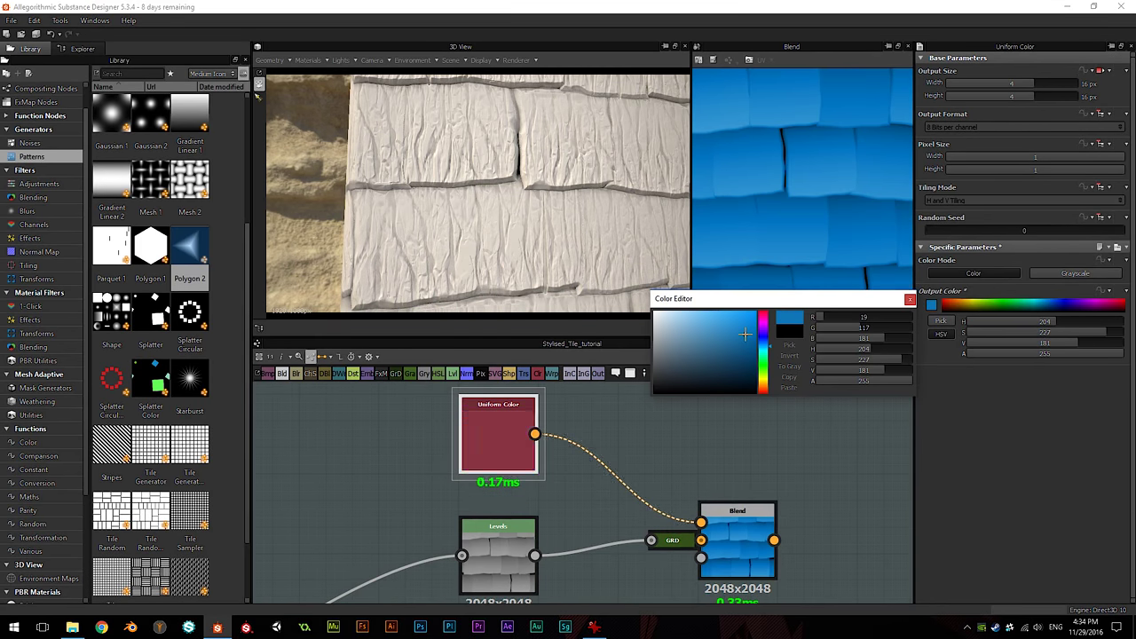
pyautogui.click(738, 341)
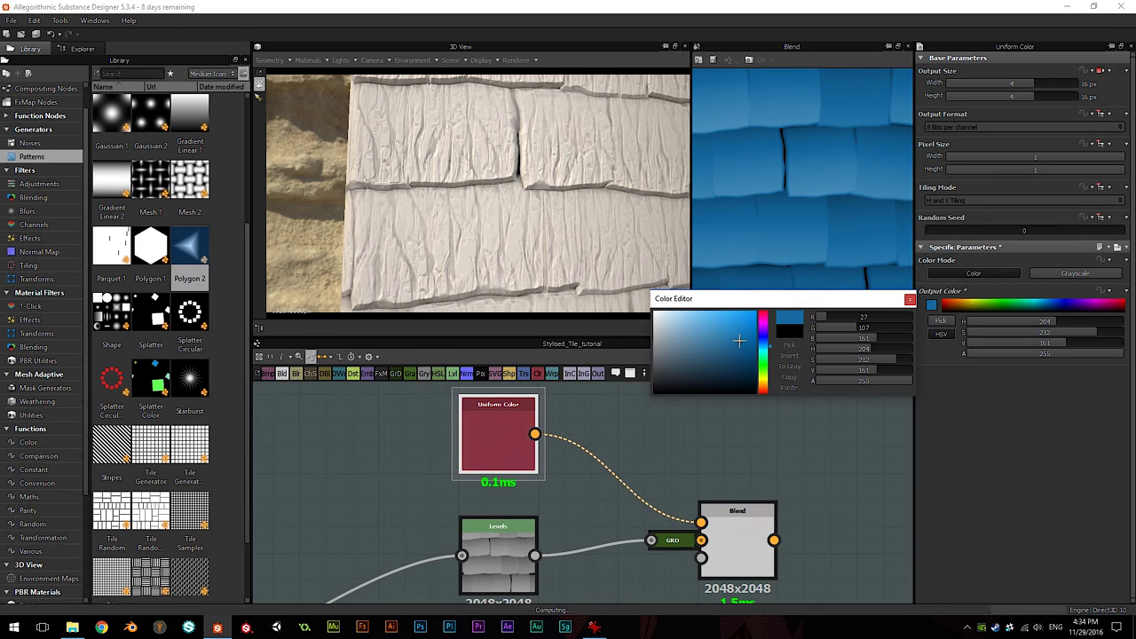
pyautogui.click(908, 299)
pyautogui.scroll(-3, 830, 215)
pyautogui.scroll(3, 814, 213)
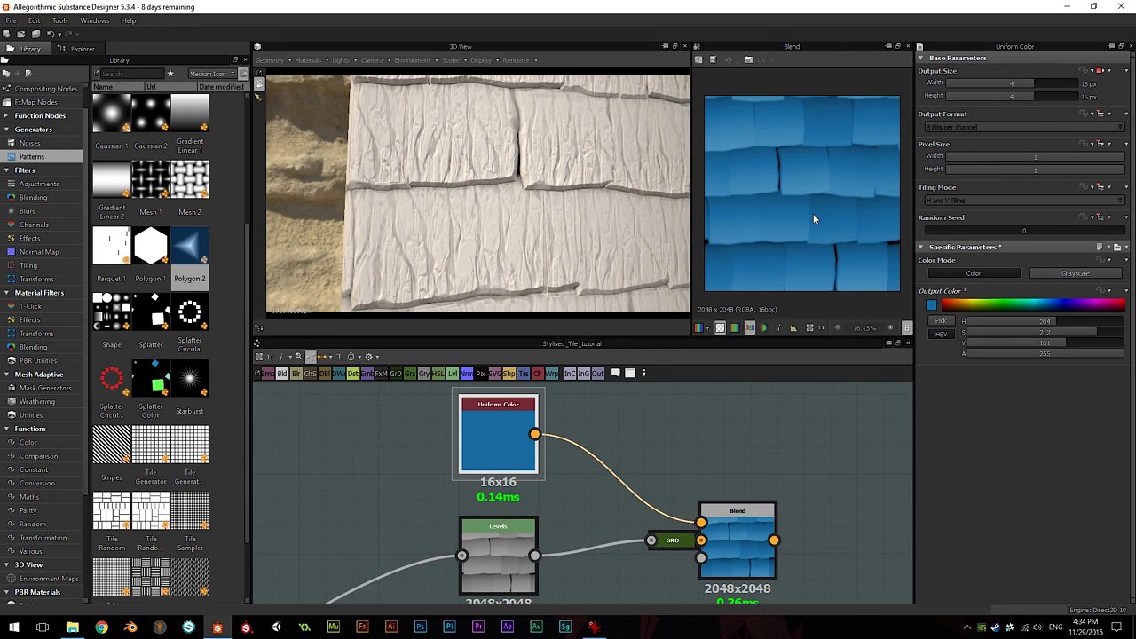
# Step: Move the Uniform Color node farther above the Levels node and preview the Blend node's output again
pyautogui.moveTo(663, 470); pyautogui.dragTo(658, 470, button='middle')
pyautogui.scroll(-1, 787, 283)
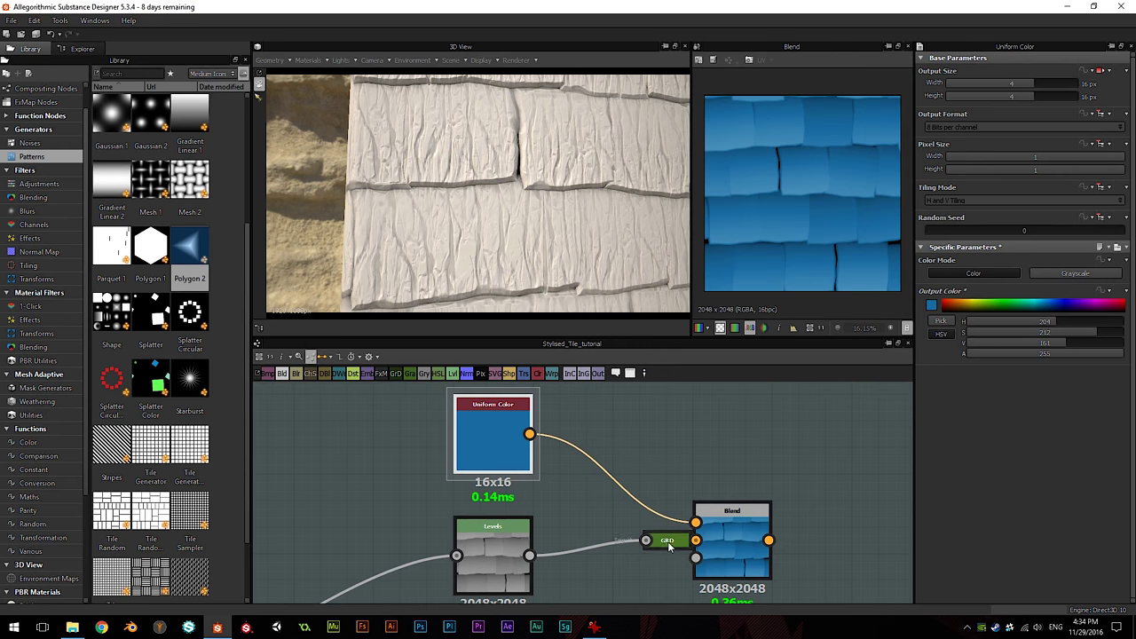
pyautogui.scroll(-2, 668, 536)
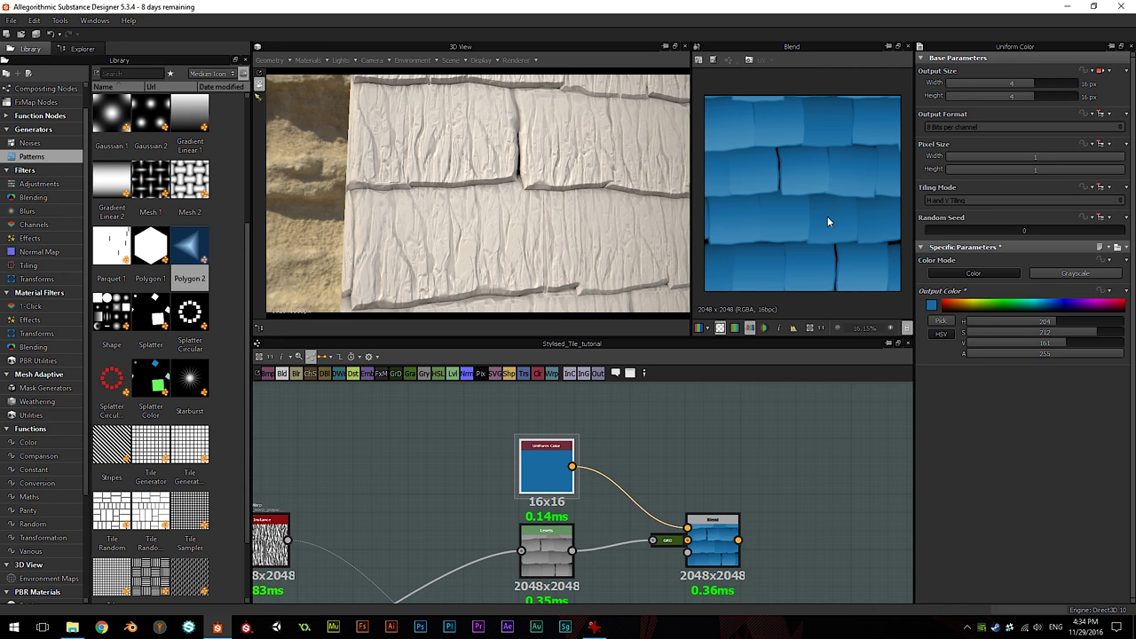
pyautogui.moveTo(545, 461); pyautogui.dragTo(539, 416)
pyautogui.doubleClick(538, 420)
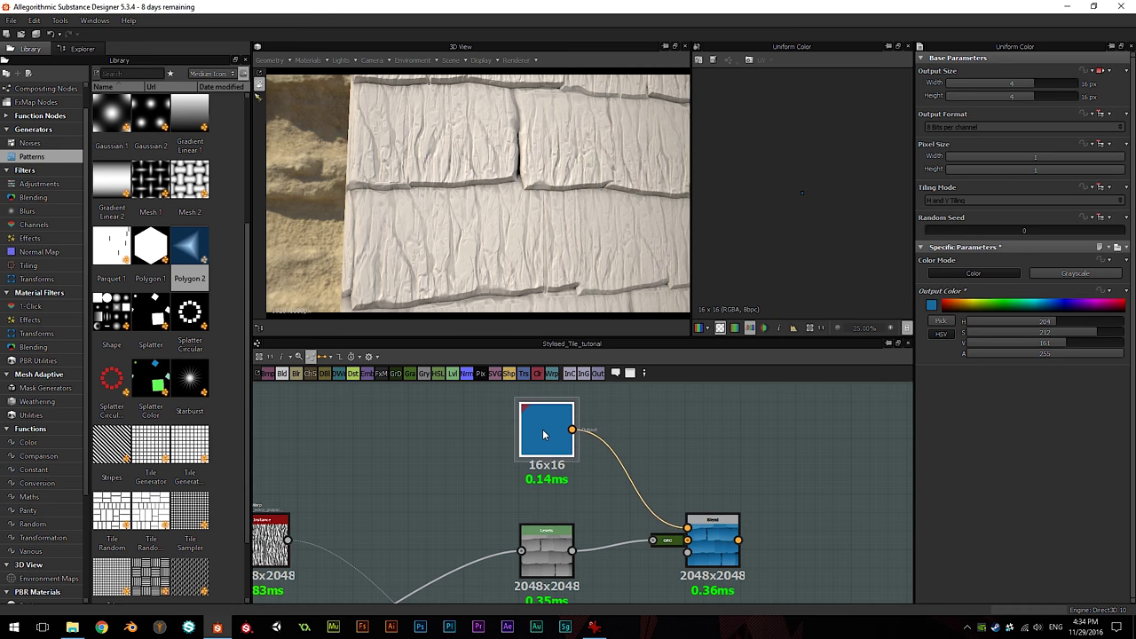
pyautogui.doubleClick(712, 544)
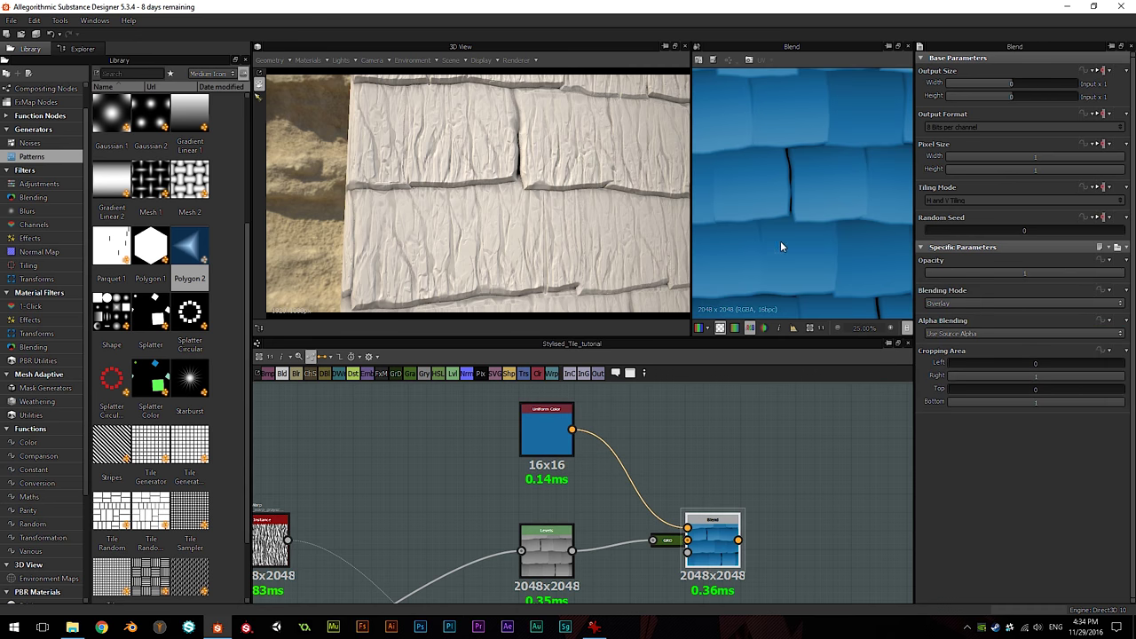
# Step: Rearrange the Uniform Color, Levels and Blend nodes so they sit directly above the Polygon 2 node row
pyautogui.scroll(-5, 760, 444)
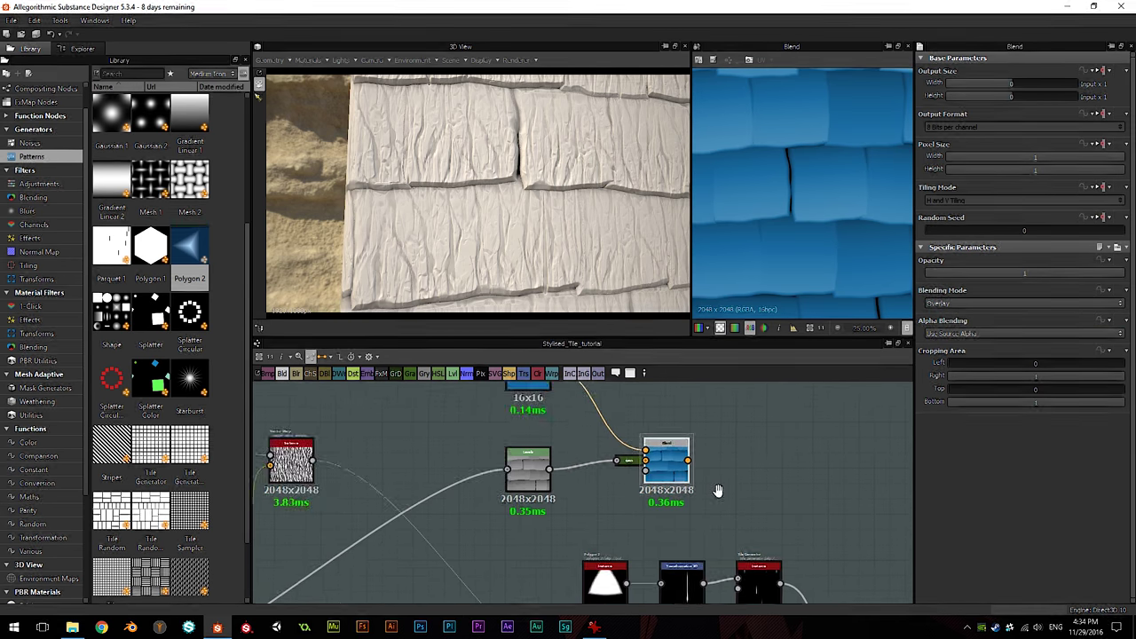
pyautogui.scroll(-1, 603, 475)
pyautogui.moveTo(703, 470); pyautogui.dragTo(621, 512, button='middle')
pyautogui.moveTo(474, 422); pyautogui.dragTo(583, 537)
pyautogui.moveTo(472, 403); pyautogui.dragTo(611, 493)
pyautogui.moveTo(507, 408); pyautogui.dragTo(541, 500)
pyautogui.click(687, 527)
# Step: Enable the Base Color user-defined map on the PBR base material and connect the Blend output to it
pyautogui.moveTo(705, 538); pyautogui.dragTo(666, 447, button='middle')
pyautogui.scroll(1, 688, 492)
pyautogui.click(742, 496)
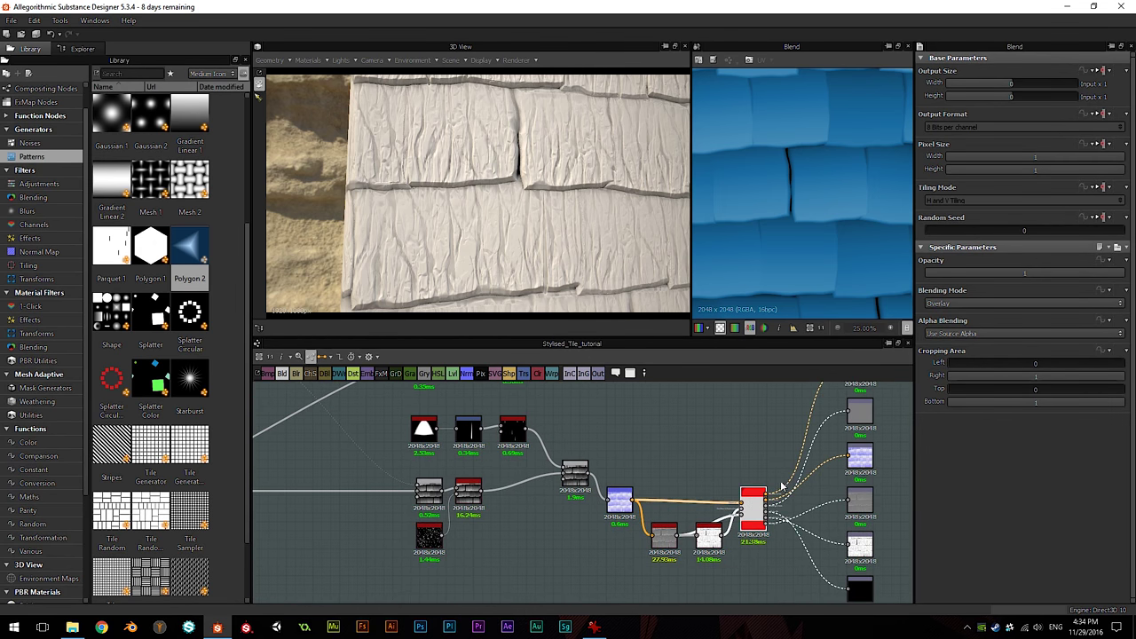
pyautogui.scroll(-5, 991, 497)
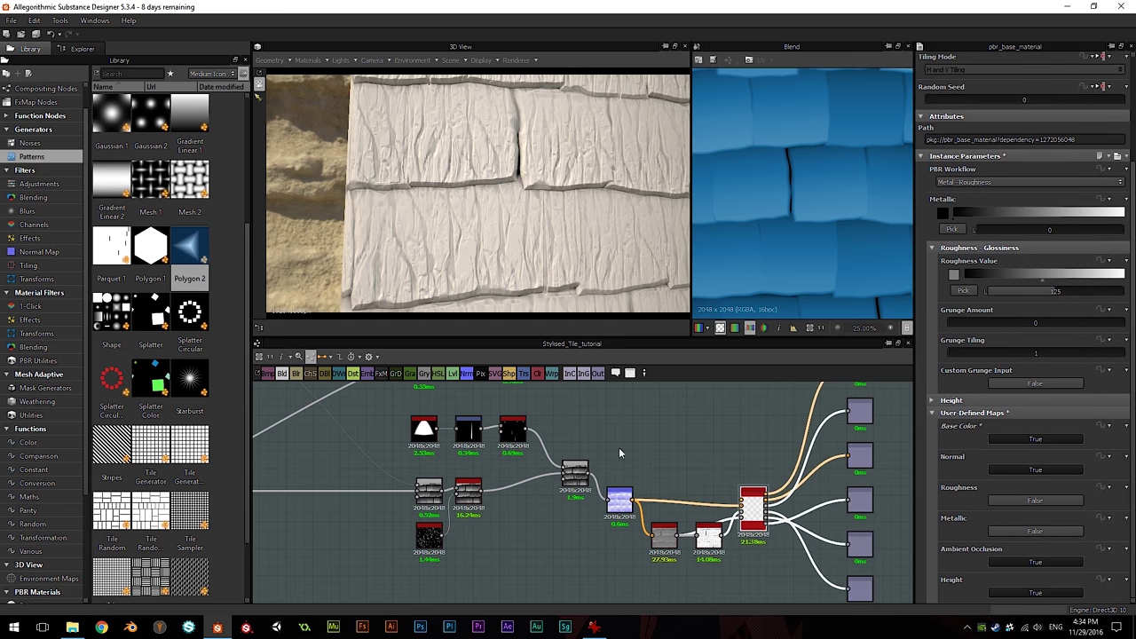
pyautogui.moveTo(620, 438); pyautogui.dragTo(673, 527, button='middle')
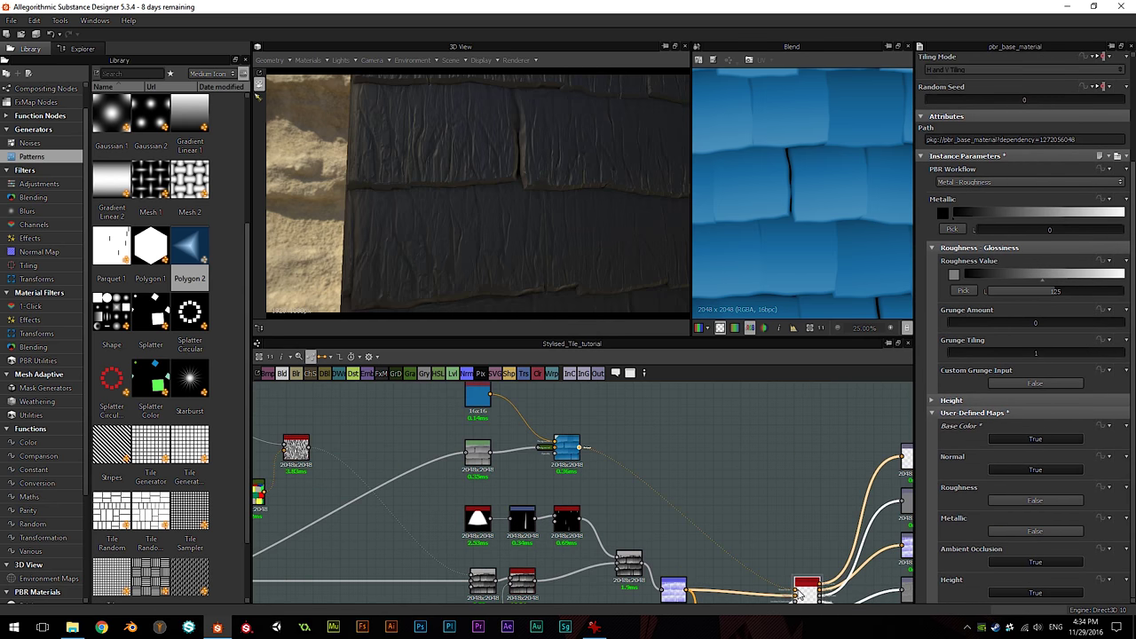
pyautogui.moveTo(799, 595); pyautogui.dragTo(797, 592)
# Step: Examine the coloured tiles in the 3D view and compare them with the reference image in IrfanView
pyautogui.scroll(-3, 643, 212)
pyautogui.moveTo(634, 213); pyautogui.dragTo(557, 248)
pyautogui.scroll(3, 603, 488)
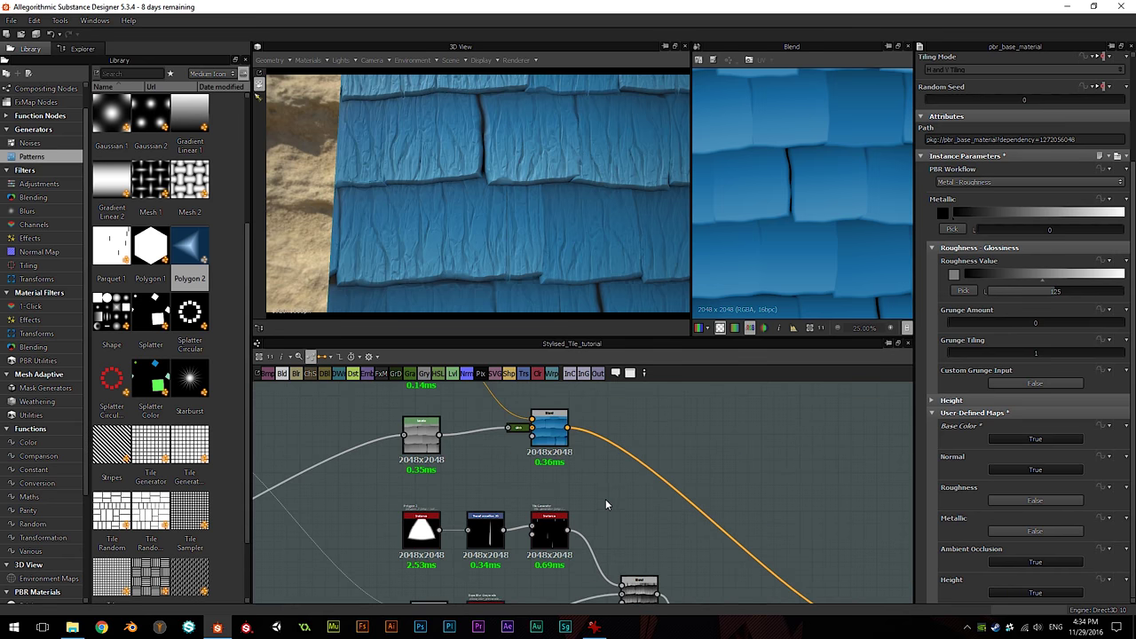
pyautogui.click(595, 627)
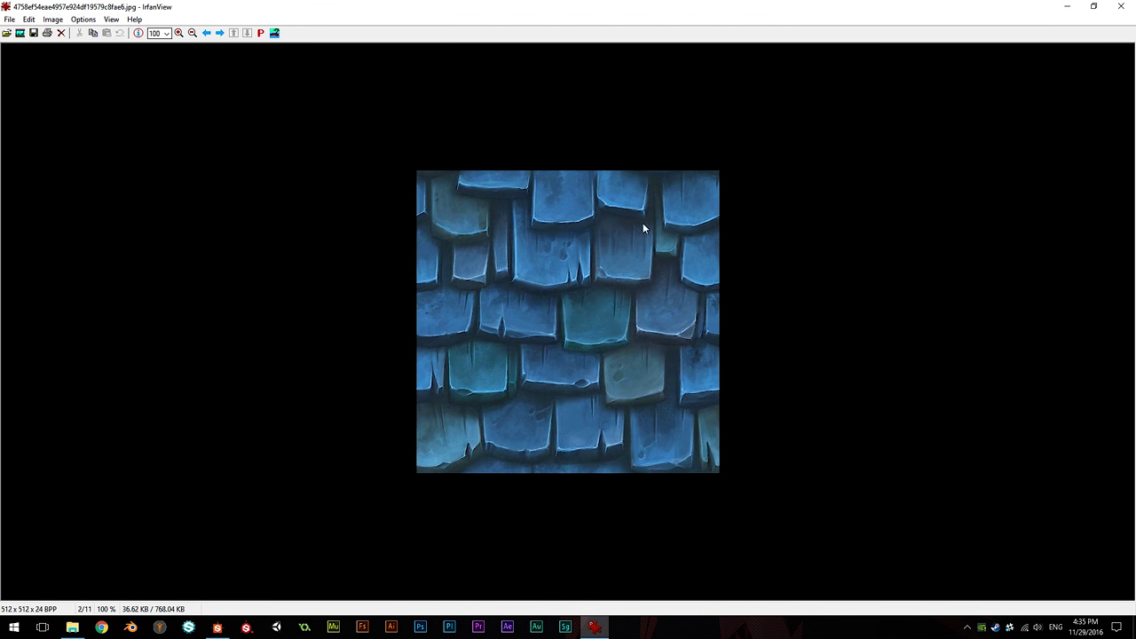
pyautogui.click(1065, 6)
# Step: Preview the Curvature Smooth node and examine its edge and wood grain detail up close
pyautogui.scroll(-3, 686, 392)
pyautogui.moveTo(667, 501); pyautogui.dragTo(575, 524, button='middle')
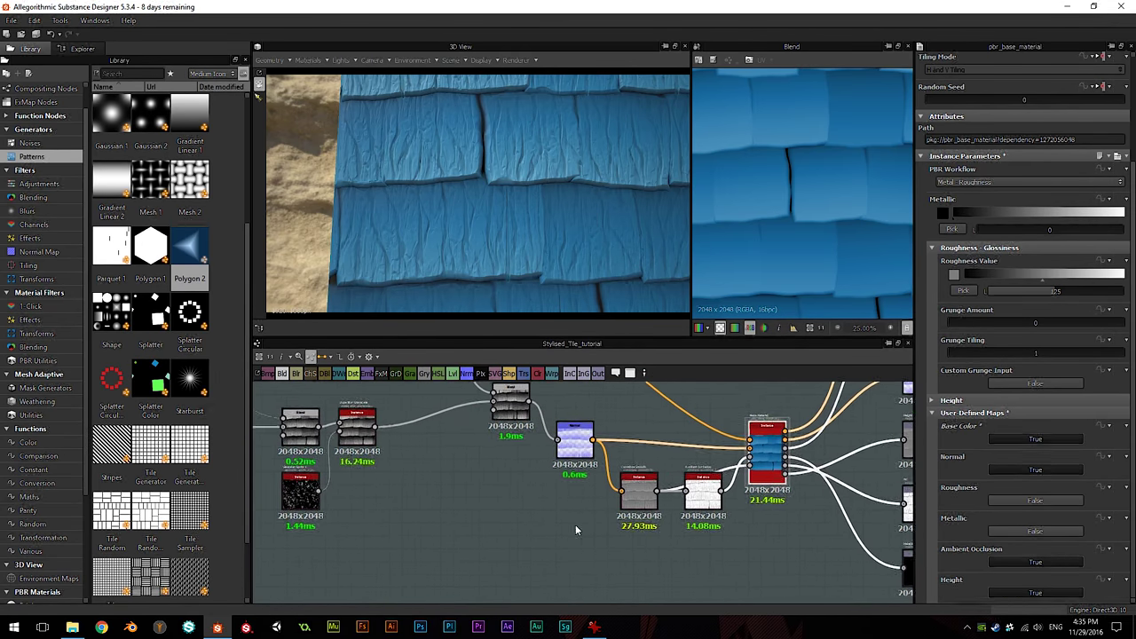
pyautogui.scroll(3, 520, 532)
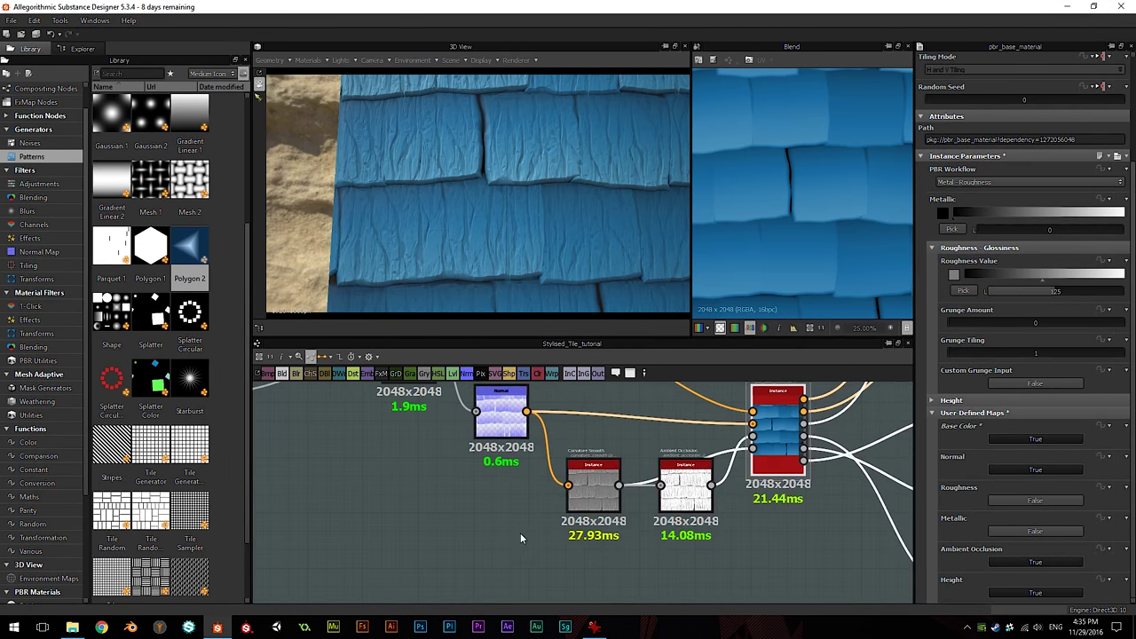
pyautogui.doubleClick(583, 486)
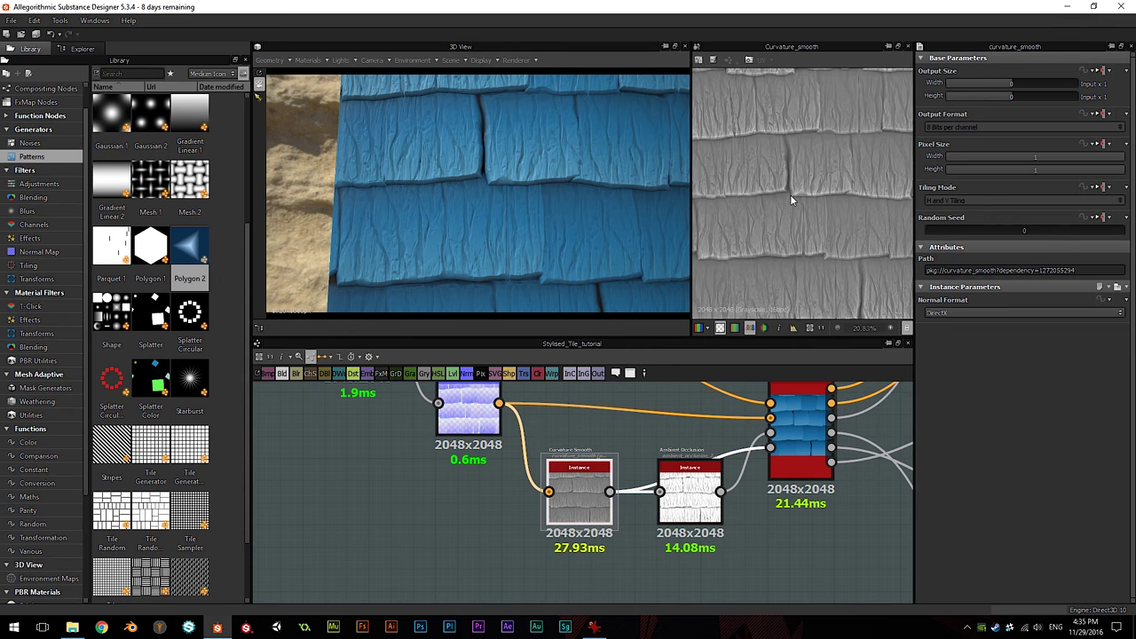
pyautogui.scroll(1, 792, 200)
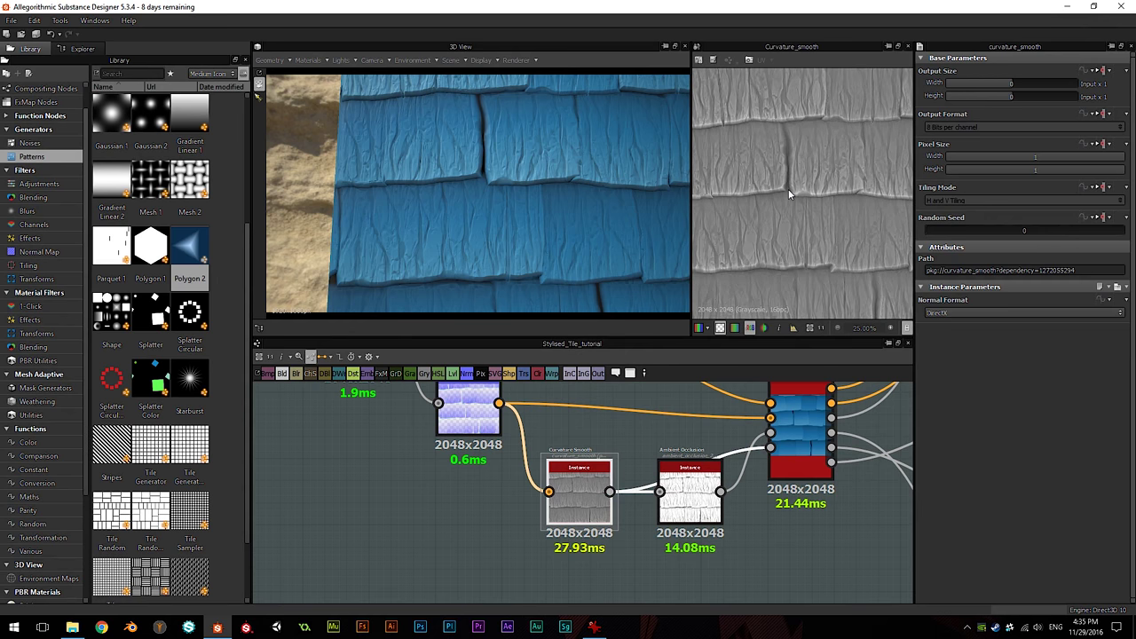
pyautogui.scroll(2, 819, 203)
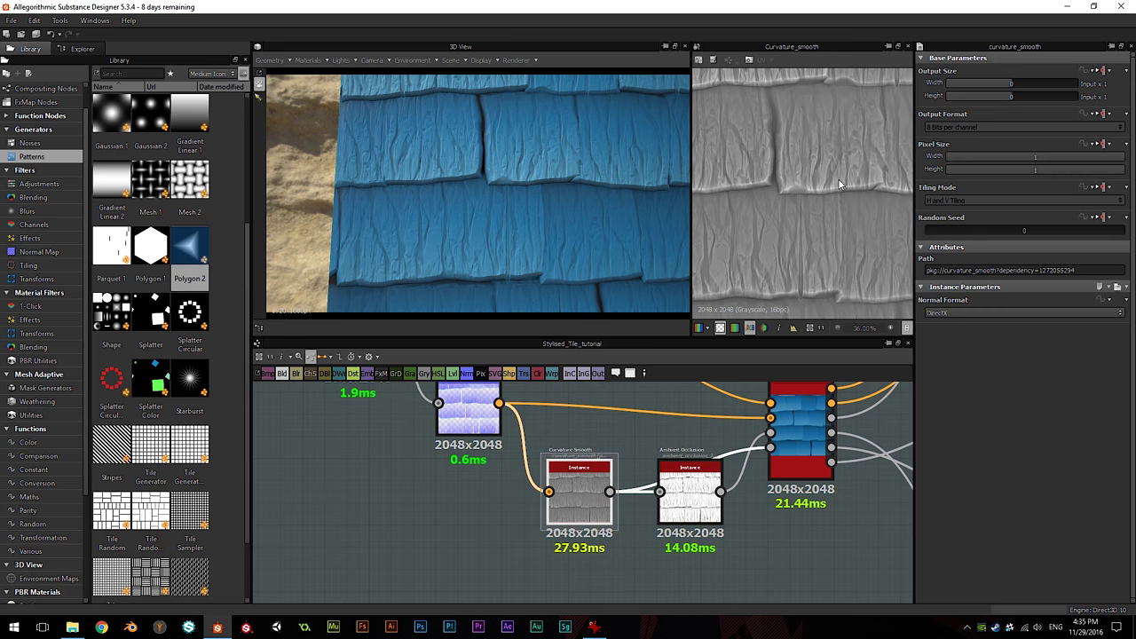
pyautogui.scroll(-4, 765, 186)
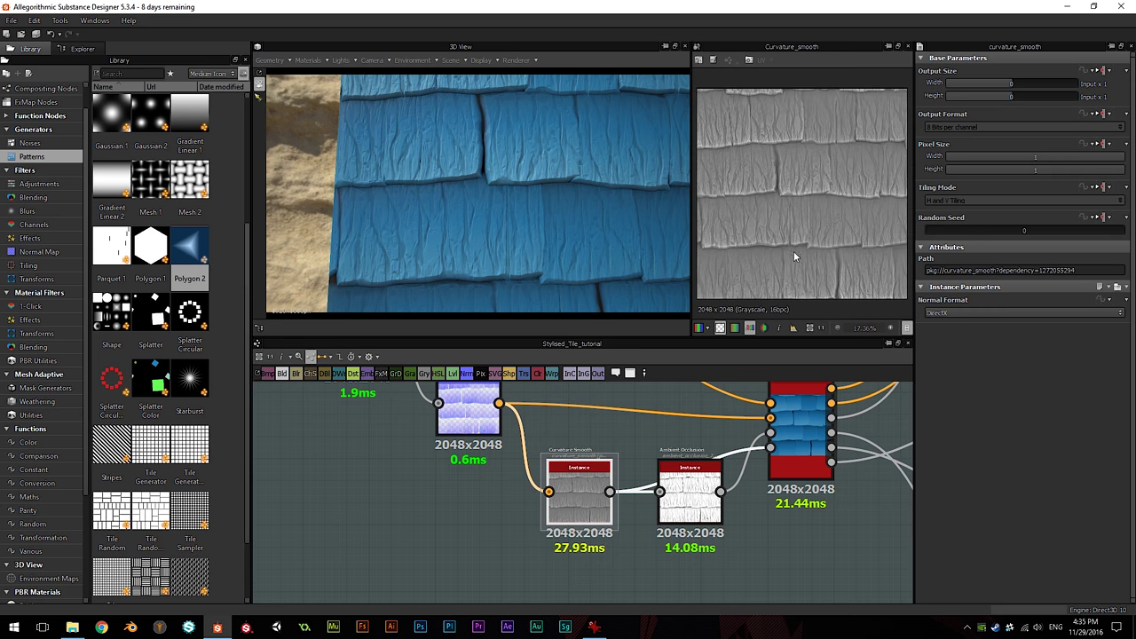
pyautogui.scroll(2, 793, 244)
pyautogui.scroll(-3, 645, 434)
# Step: Add a Blend node with the blue tile Blend as its background and the Curvature Smooth output as its foreground
pyautogui.moveTo(645, 434); pyautogui.dragTo(600, 600, button='middle')
pyautogui.press('space')
pyautogui.write('b')
pyautogui.click(606, 274)
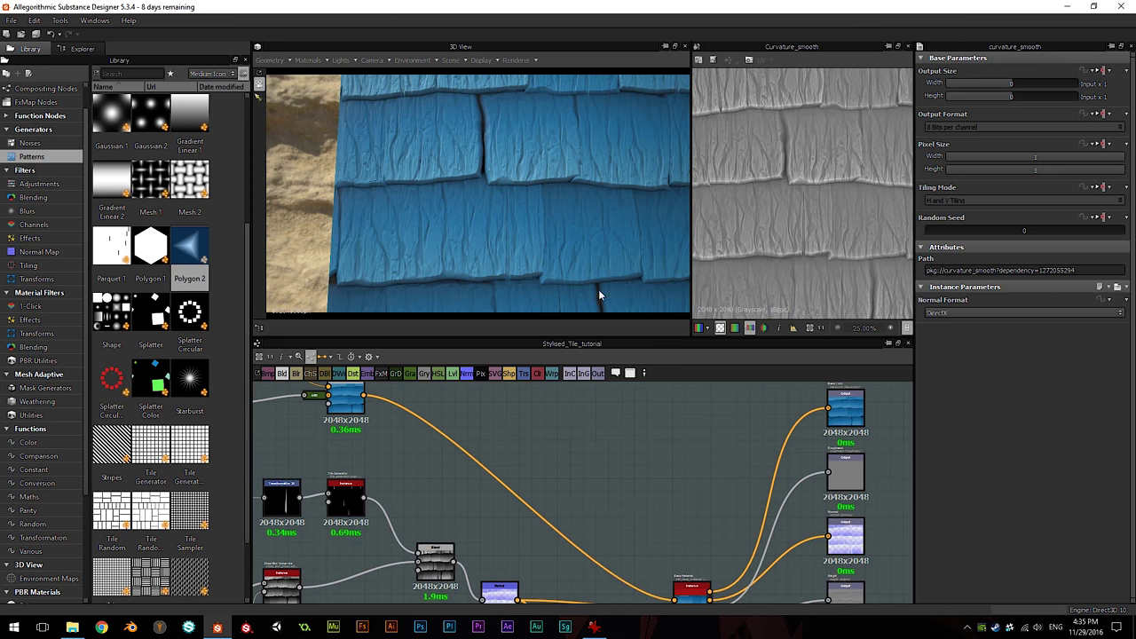
pyautogui.moveTo(633, 500); pyautogui.dragTo(577, 433)
pyautogui.scroll(-1, 604, 512)
pyautogui.moveTo(606, 589); pyautogui.dragTo(562, 389)
pyautogui.moveTo(564, 408); pyautogui.dragTo(567, 444, button='middle')
pyautogui.click(556, 450)
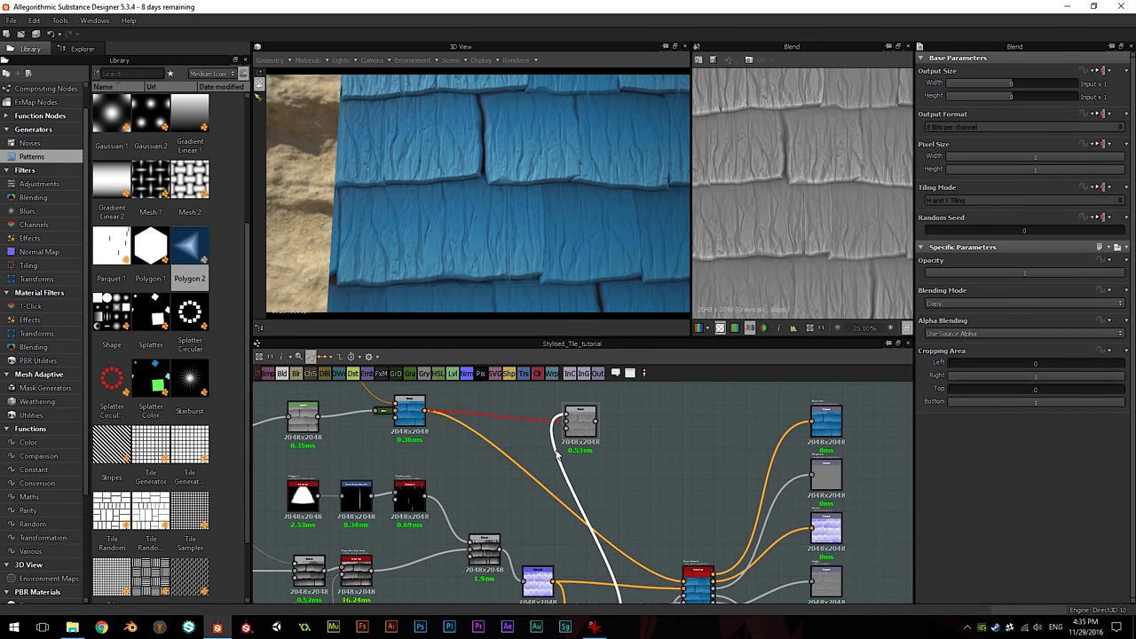
# Step: Insert a Gradient Map between the Curvature Smooth output and the new Blend to convert the grayscale input to colour
pyautogui.moveTo(662, 472); pyautogui.dragTo(657, 441, button='middle')
pyautogui.press('space')
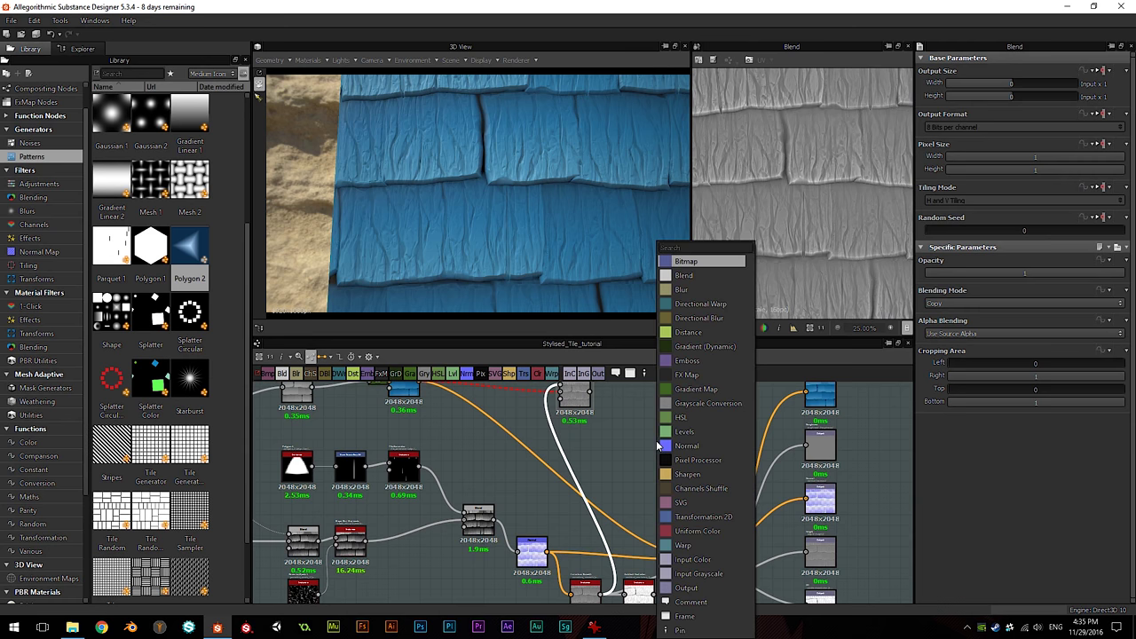
pyautogui.write('grad')
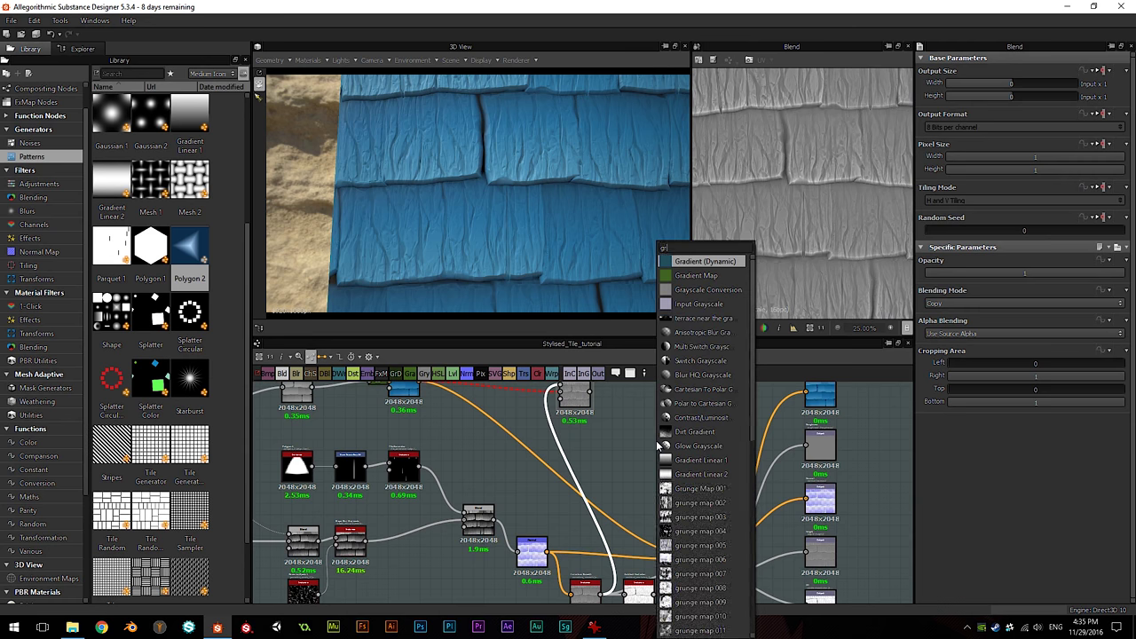
pyautogui.click(701, 276)
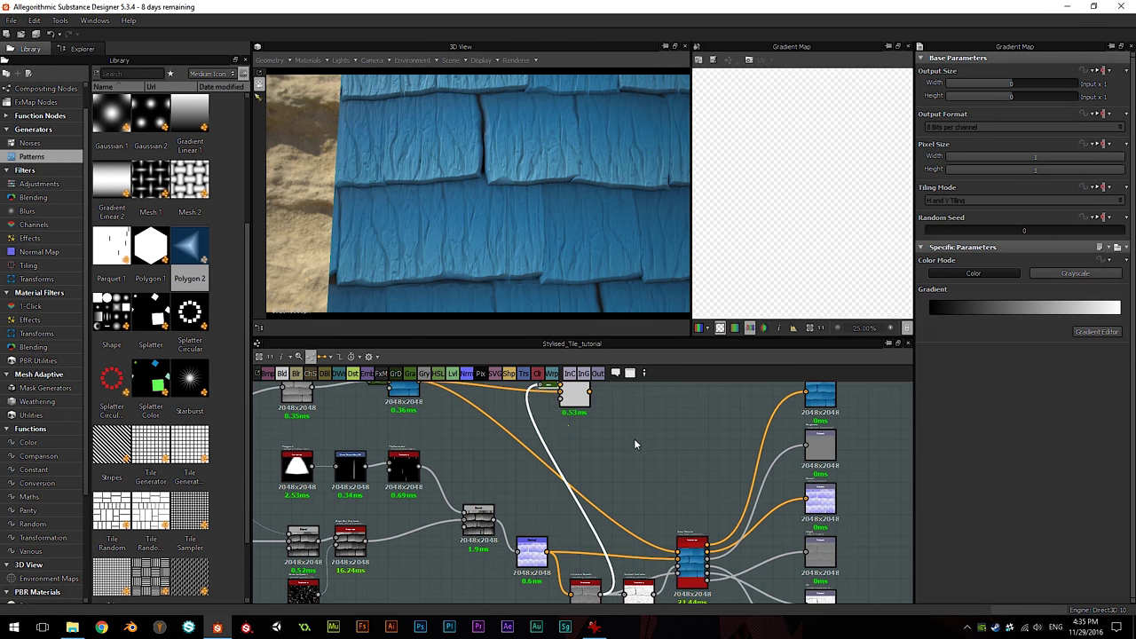
# Step: Set the curvature Blend's blending mode to Overlay and preview its result in the 2D view
pyautogui.scroll(4, 609, 462)
pyautogui.click(605, 464)
pyautogui.click(977, 303)
pyautogui.click(939, 367)
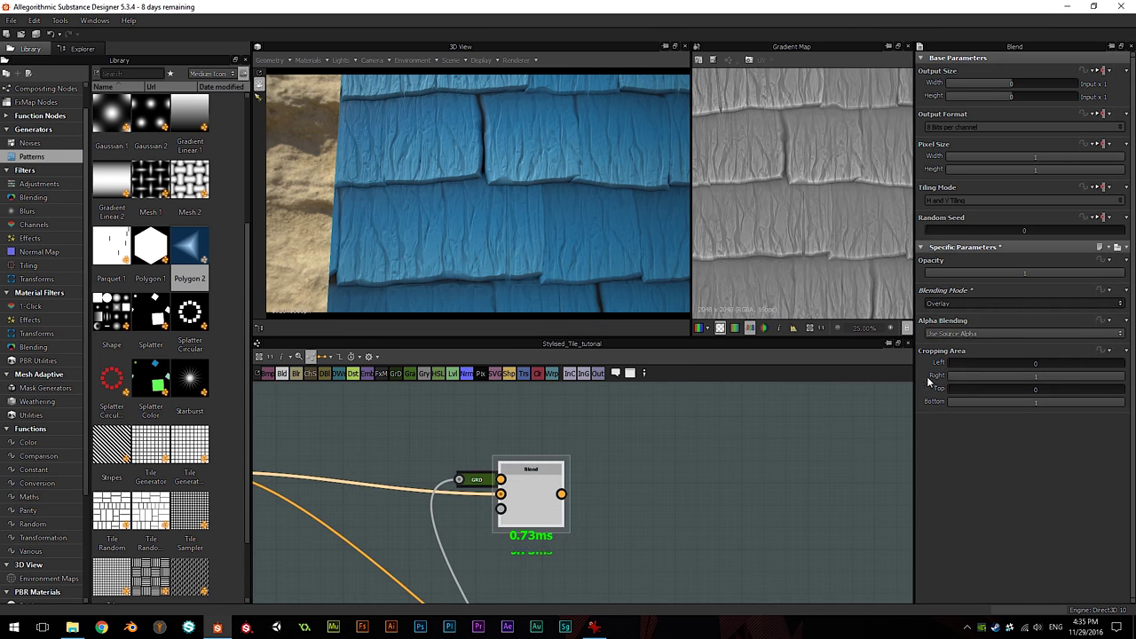
pyautogui.doubleClick(530, 497)
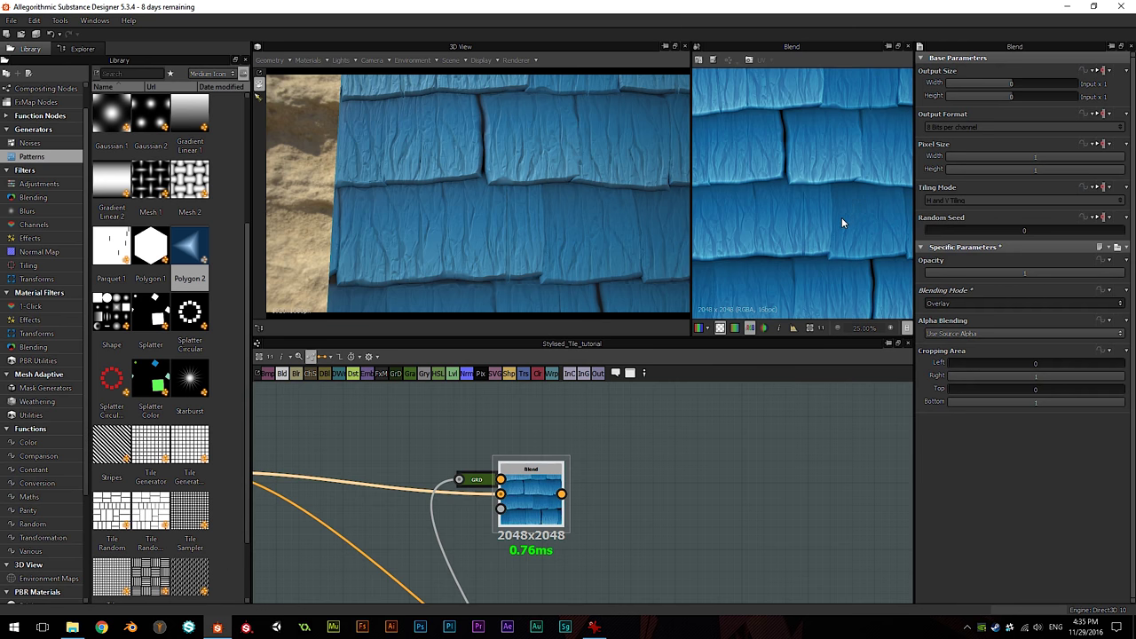
pyautogui.scroll(-2, 842, 218)
pyautogui.scroll(1, 839, 226)
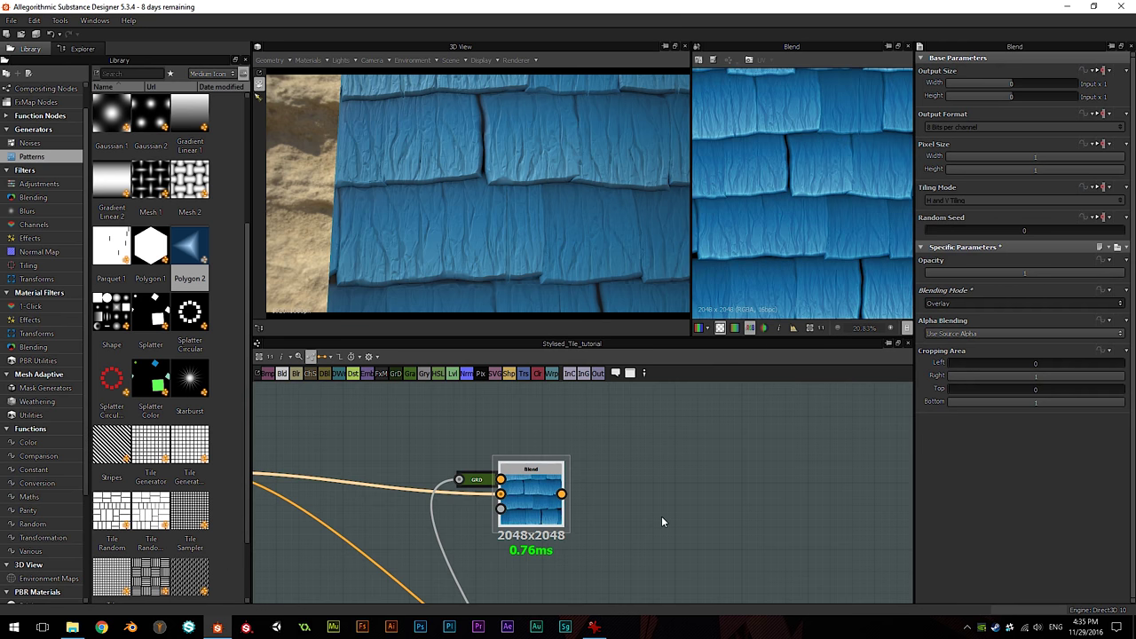
# Step: Connect the curvature Blend's output to the PBR base material's base colour input and check the tiles in the 3D view
pyautogui.scroll(-4, 661, 519)
pyautogui.moveTo(638, 468); pyautogui.dragTo(633, 455, button='middle')
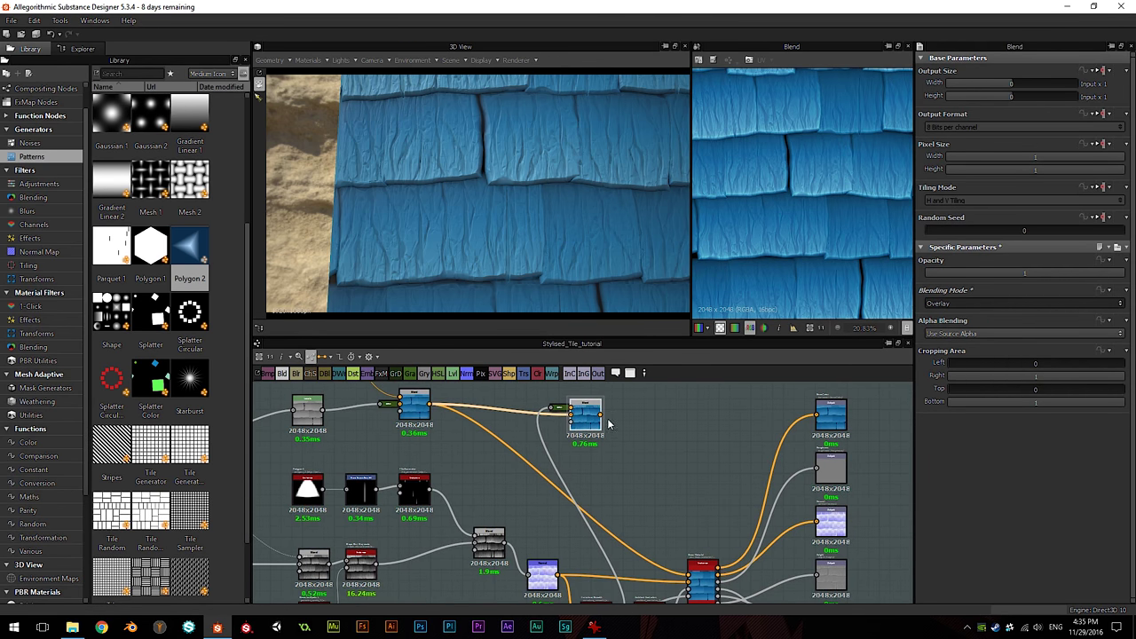
pyautogui.moveTo(670, 531); pyautogui.dragTo(690, 577)
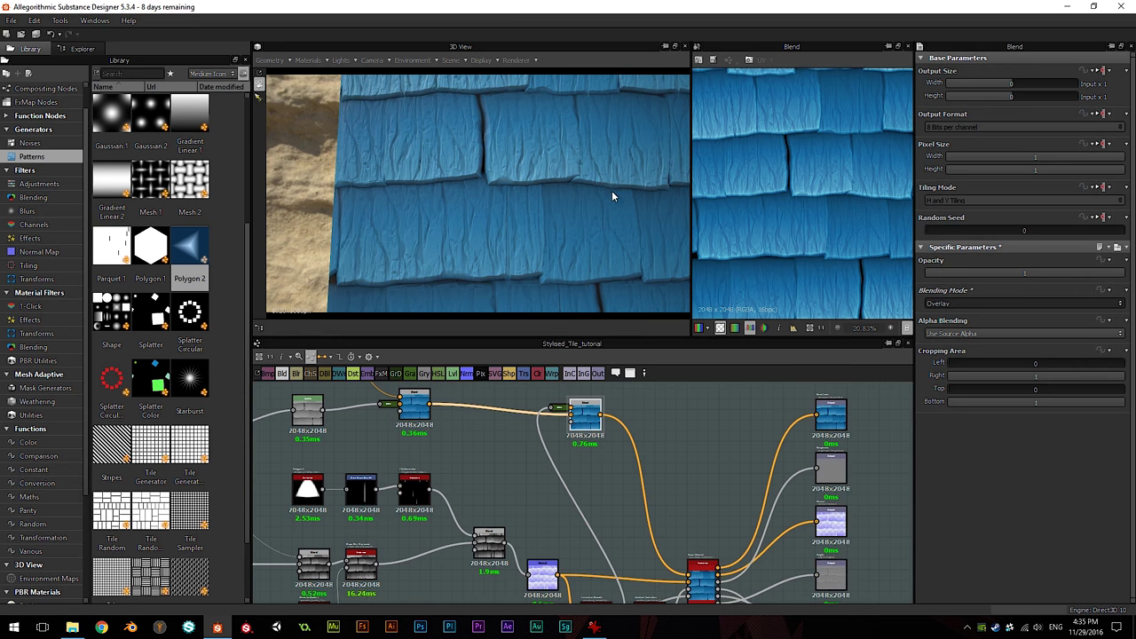
pyautogui.scroll(-3, 614, 188)
pyautogui.moveTo(614, 188)
pyautogui.mouseDown()
pyautogui.moveTo(545, 213)
pyautogui.moveTo(606, 198)
pyautogui.mouseUp()
pyautogui.scroll(2, 539, 477)
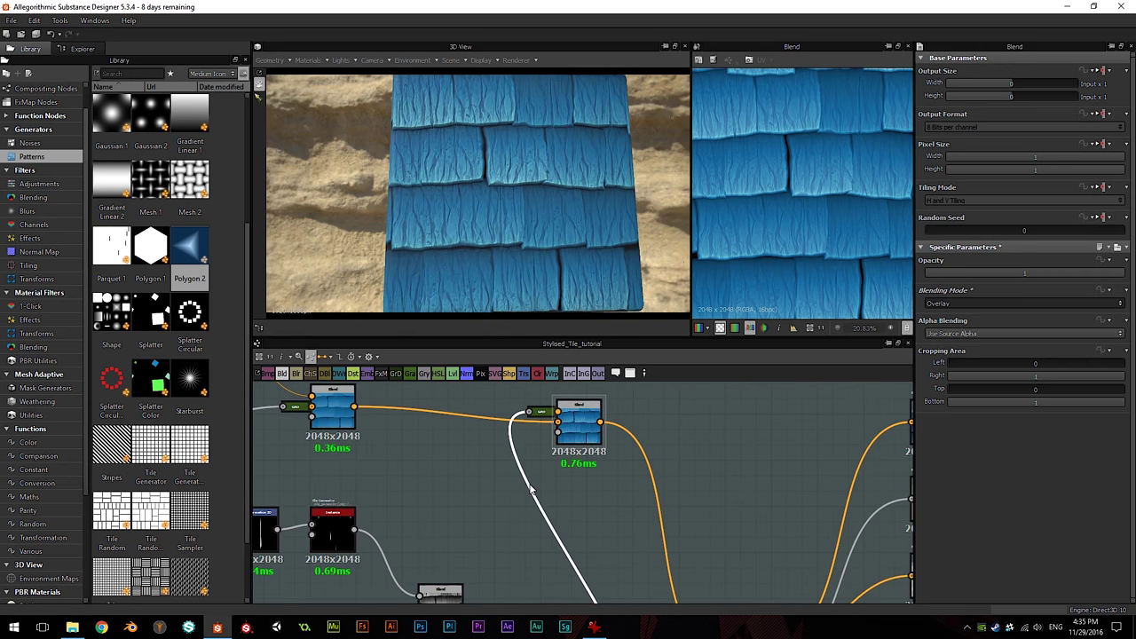
# Step: Insert a Levels node between Curvature Smooth and the curvature Blend's Gradient Map, and place it above the link between the two Blends
pyautogui.press('space')
pyautogui.write('level')
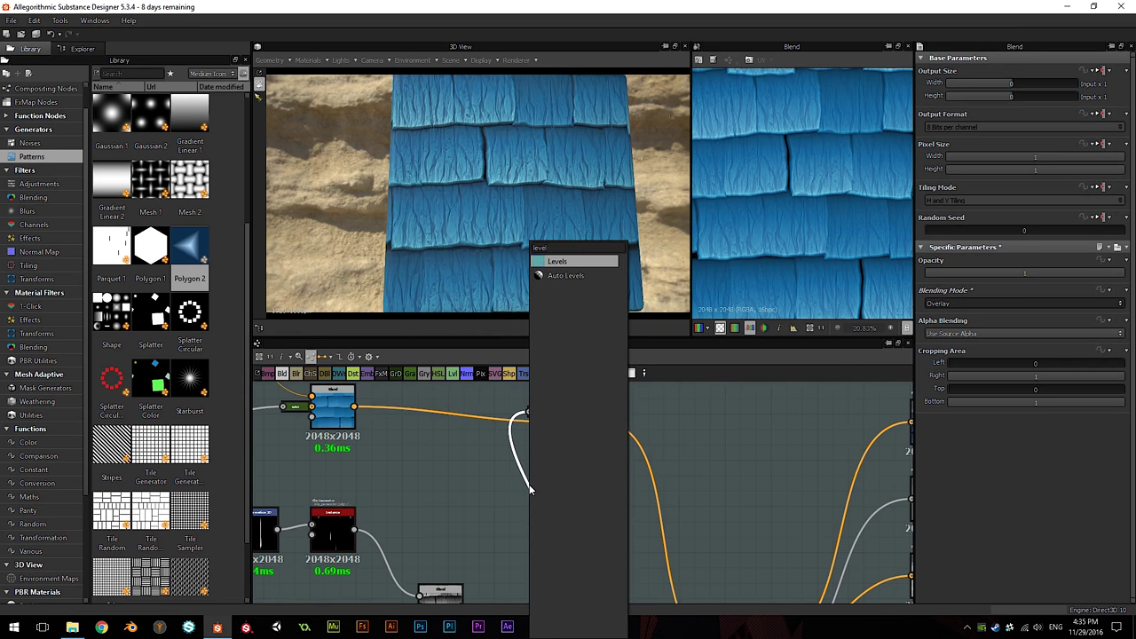
pyautogui.press('Return')
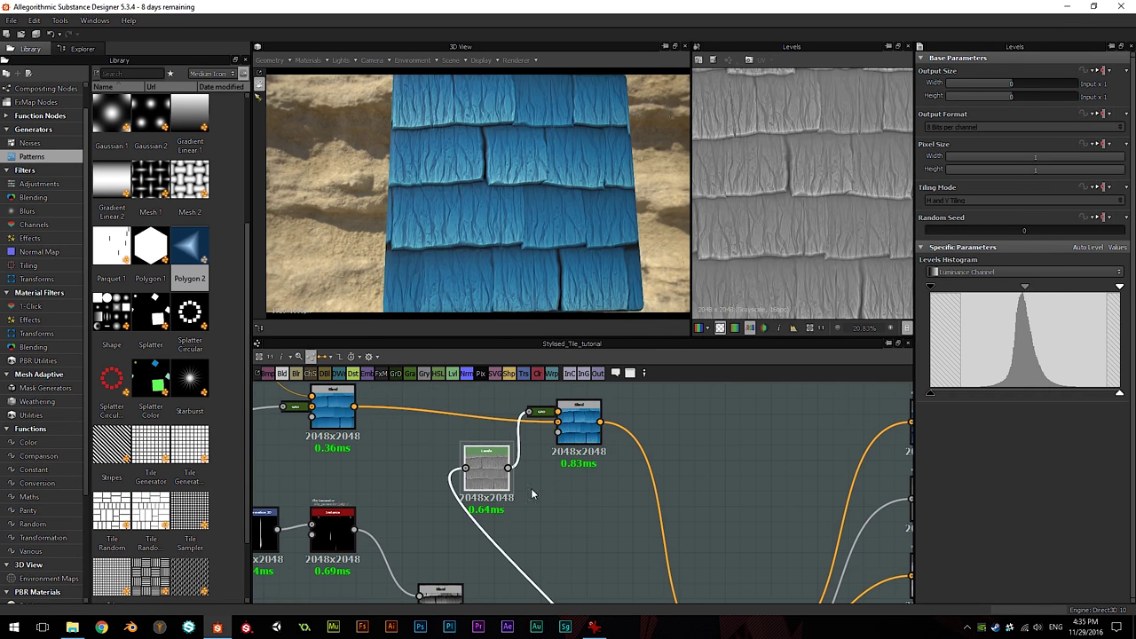
pyautogui.moveTo(527, 490); pyautogui.dragTo(500, 504, button='middle')
pyautogui.moveTo(456, 486); pyautogui.dragTo(456, 410)
pyautogui.moveTo(559, 435)
pyautogui.mouseDown()
pyautogui.moveTo(565, 406)
pyautogui.moveTo(563, 420)
pyautogui.mouseUp()
pyautogui.moveTo(494, 430); pyautogui.dragTo(505, 471, button='middle')
pyautogui.moveTo(477, 463); pyautogui.dragTo(476, 426)
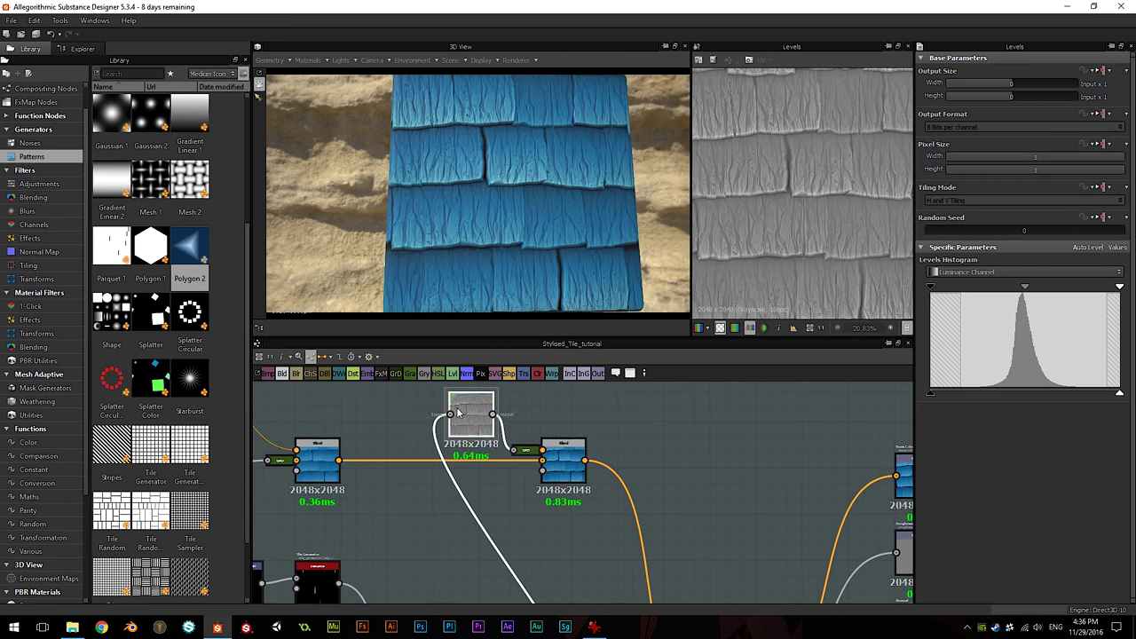
# Step: Narrow the curvature Levels' input range, raising black to about a fifth and lowering white to about seven eighths, and rebalance the midtones
pyautogui.moveTo(930, 288); pyautogui.dragTo(966, 289)
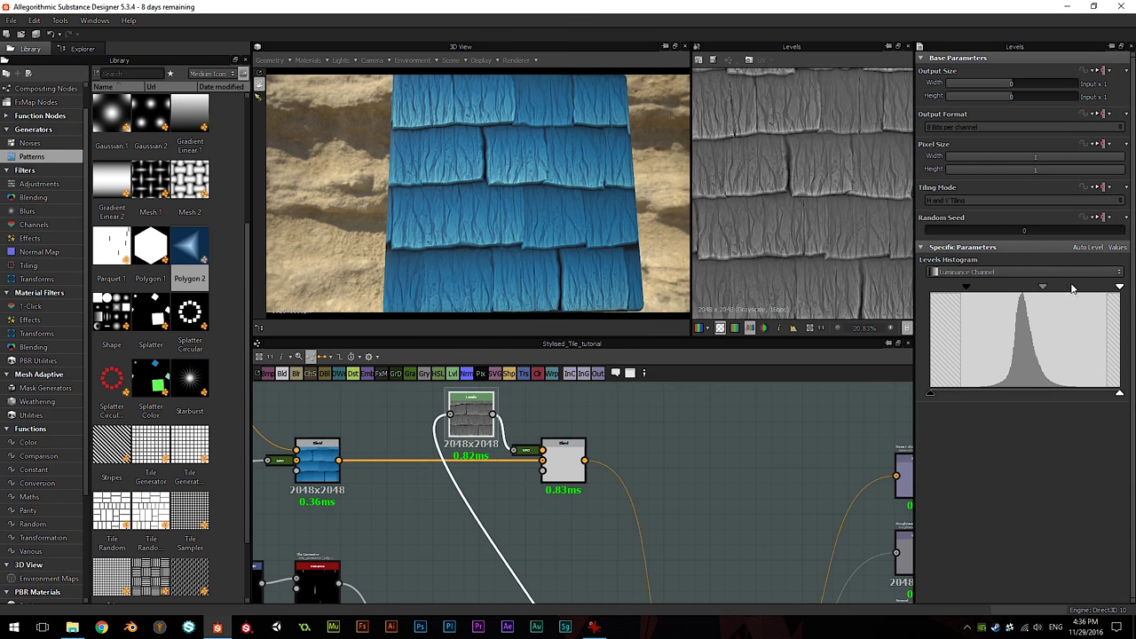
pyautogui.moveTo(1117, 287)
pyautogui.mouseDown()
pyautogui.moveTo(1032, 288)
pyautogui.moveTo(1056, 288)
pyautogui.mouseUp()
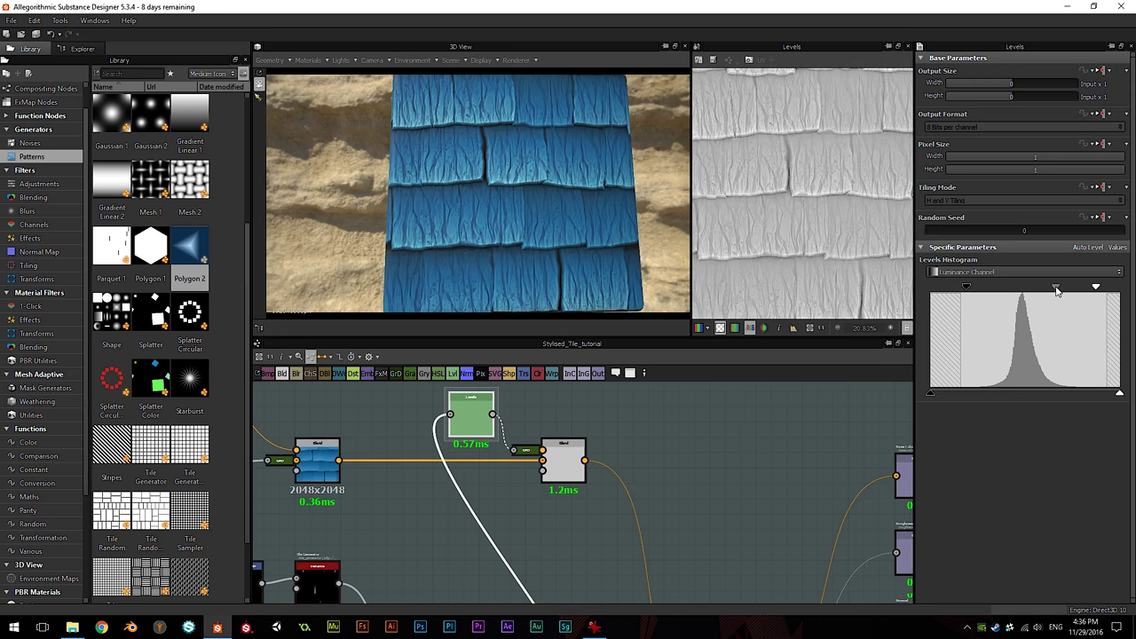
pyautogui.moveTo(1056, 288); pyautogui.dragTo(1036, 289)
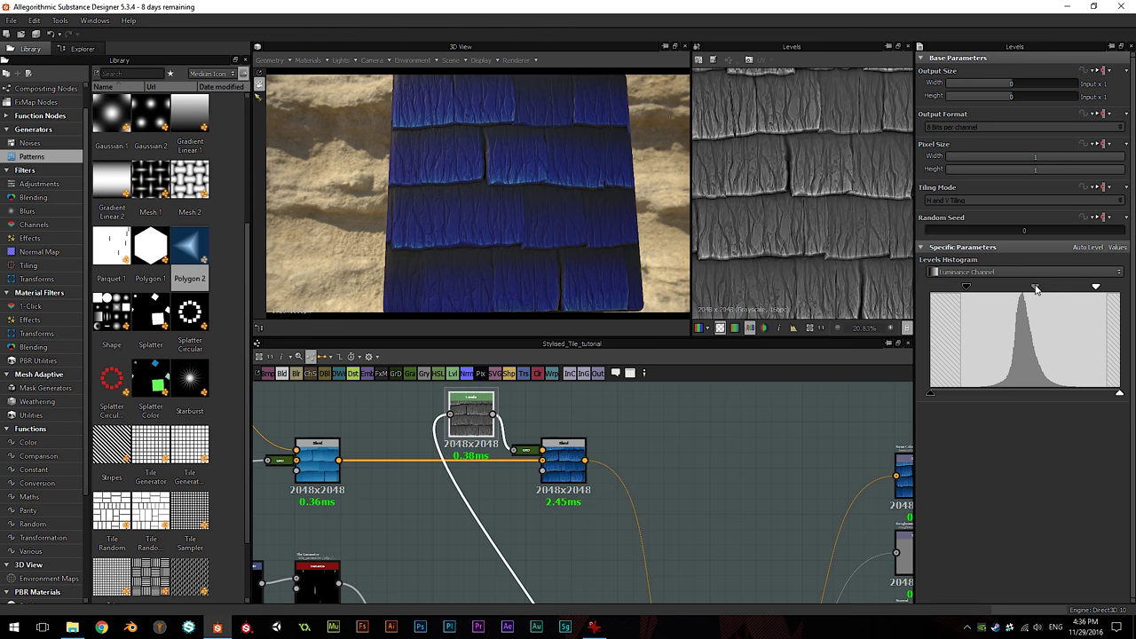
pyautogui.moveTo(1035, 287); pyautogui.dragTo(1036, 286)
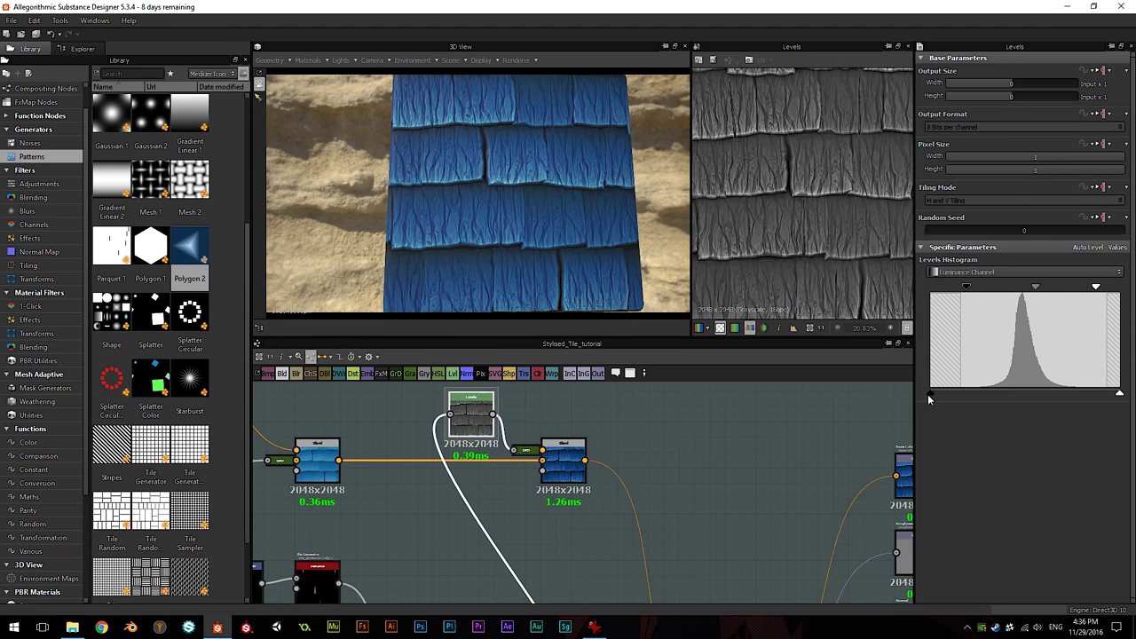
# Step: Raise the curvature Levels' output black to almost a third of the range and fine-tune the midtones against the 3D view
pyautogui.moveTo(965, 390); pyautogui.dragTo(974, 392)
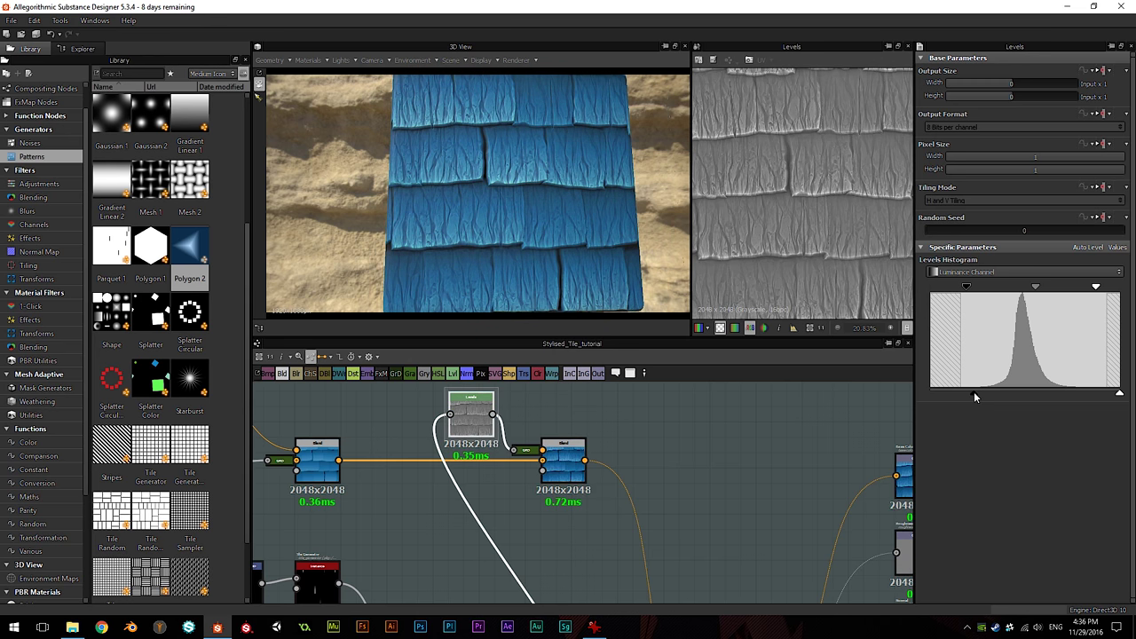
pyautogui.moveTo(973, 391); pyautogui.dragTo(982, 392)
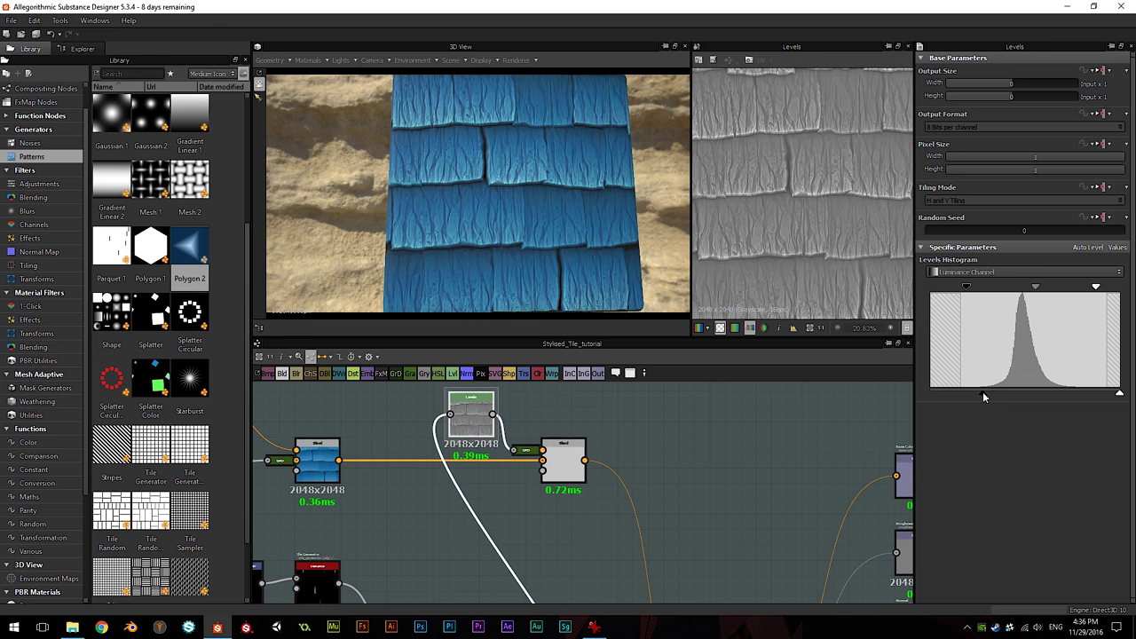
pyautogui.moveTo(1036, 290); pyautogui.dragTo(1040, 293)
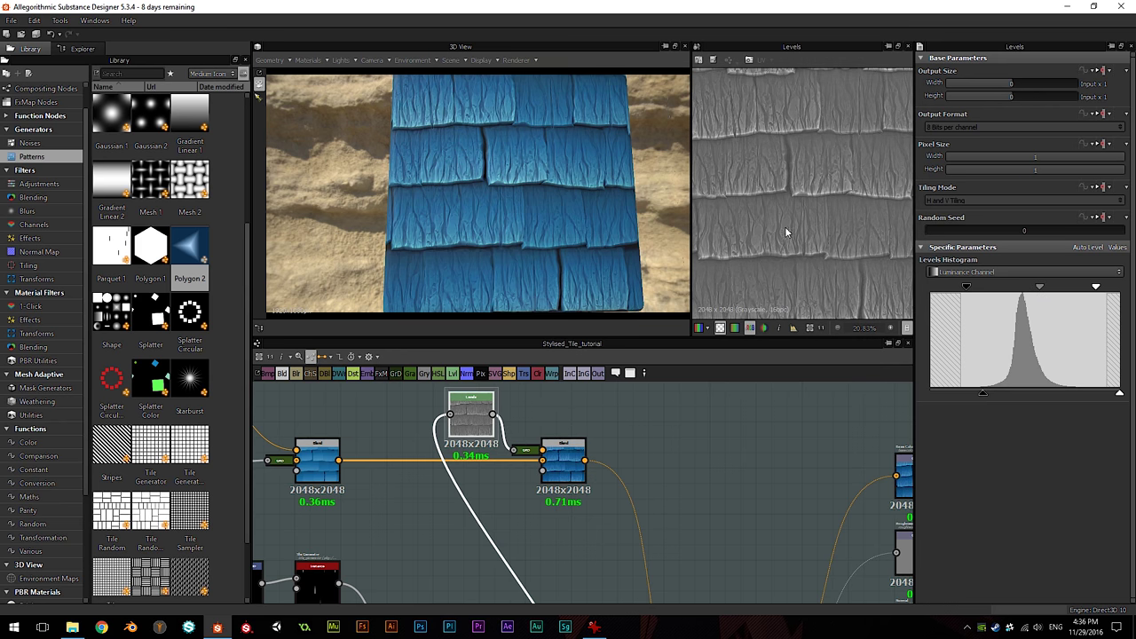
pyautogui.moveTo(505, 202); pyautogui.dragTo(573, 193)
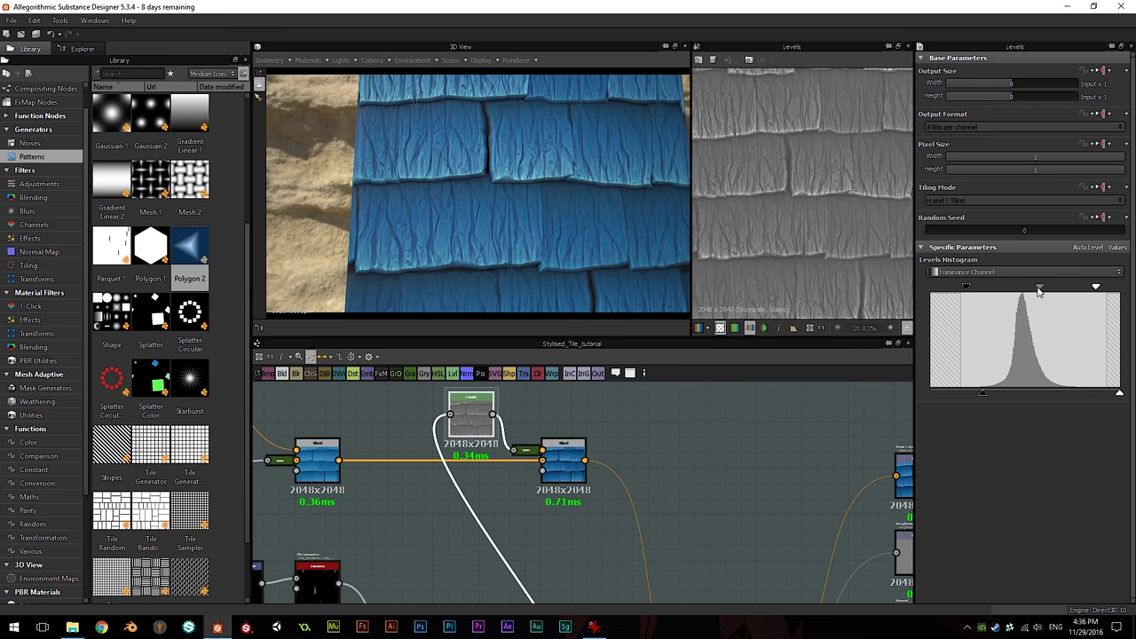
pyautogui.moveTo(1038, 290); pyautogui.dragTo(1035, 289)
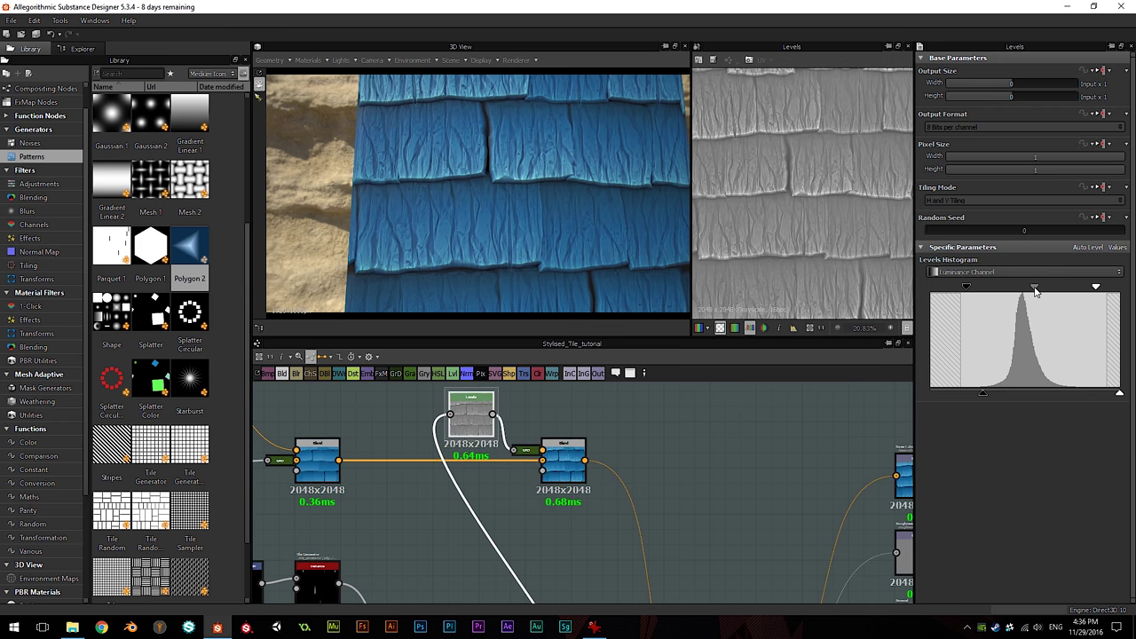
pyautogui.moveTo(1035, 290); pyautogui.dragTo(1039, 292)
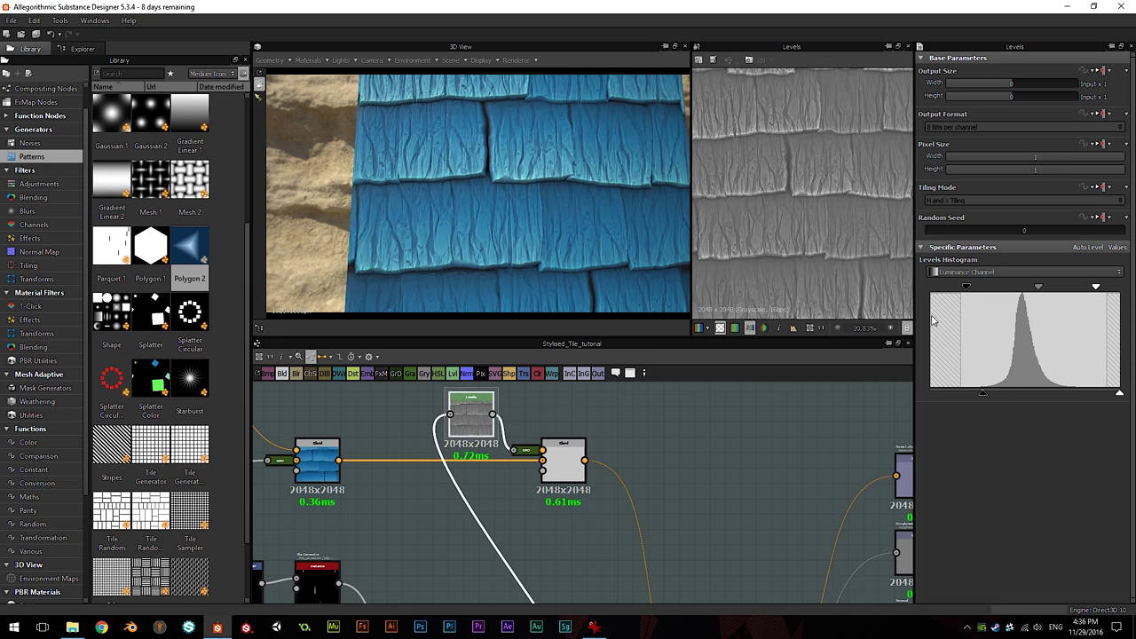
pyautogui.scroll(-3, 475, 201)
pyautogui.moveTo(488, 196); pyautogui.dragTo(532, 172)
pyautogui.moveTo(980, 393); pyautogui.dragTo(989, 395)
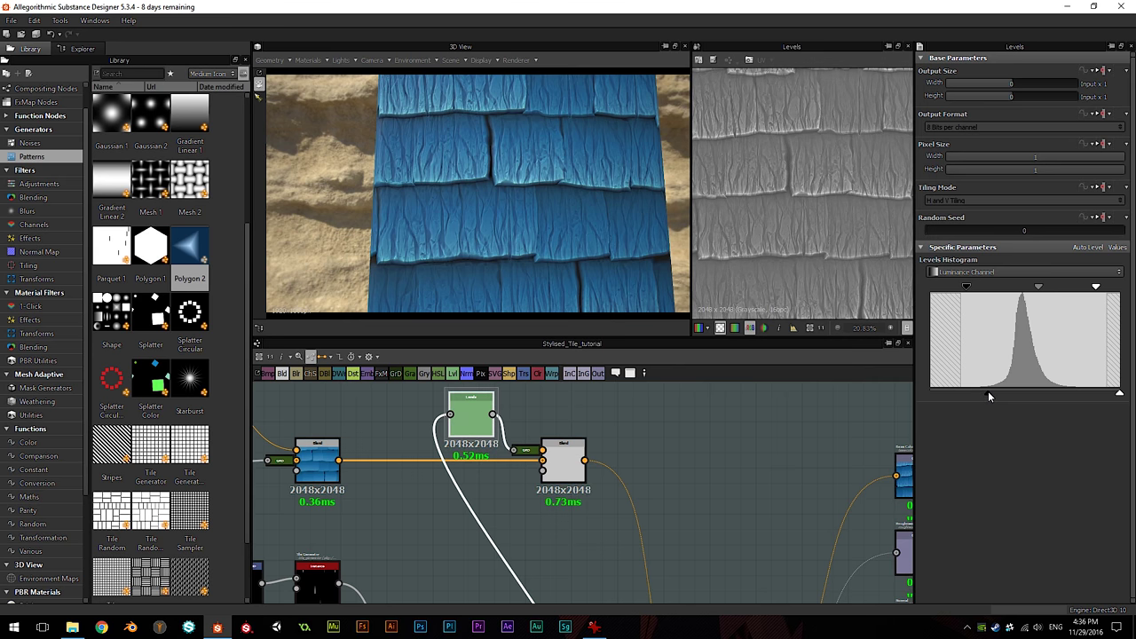
# Step: Examine the curvature highlights on the tile edges, cracks and wood grain in the 3D view from several angles and distances
pyautogui.scroll(-2, 547, 155)
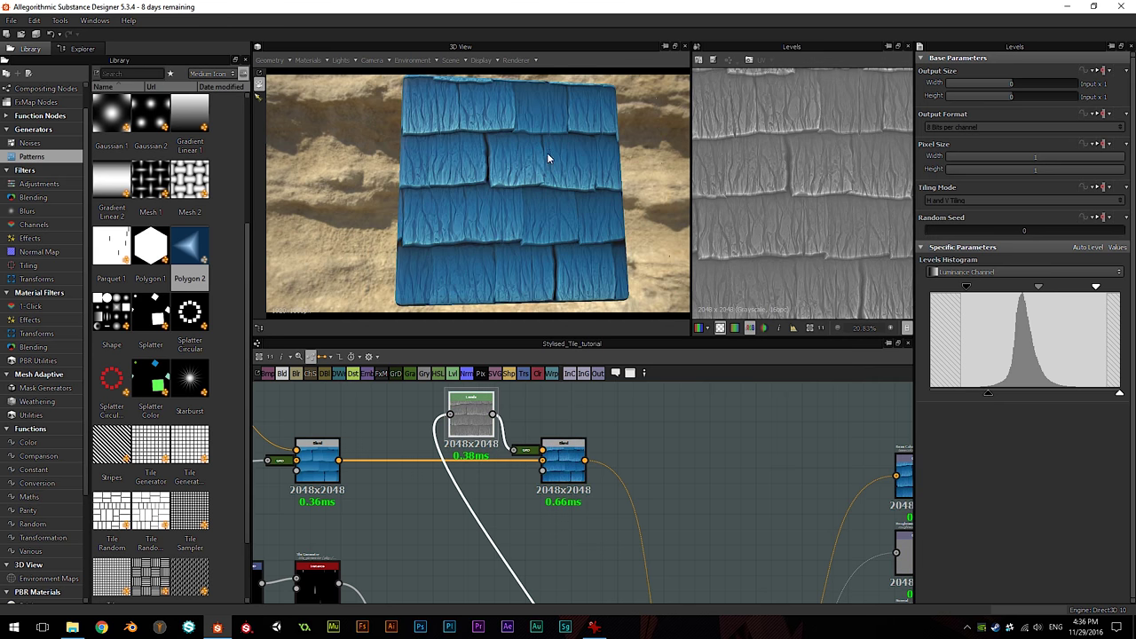
pyautogui.moveTo(546, 155); pyautogui.dragTo(501, 208)
pyautogui.scroll(5, 446, 251)
pyautogui.moveTo(446, 251); pyautogui.dragTo(489, 245)
pyautogui.scroll(-4, 489, 245)
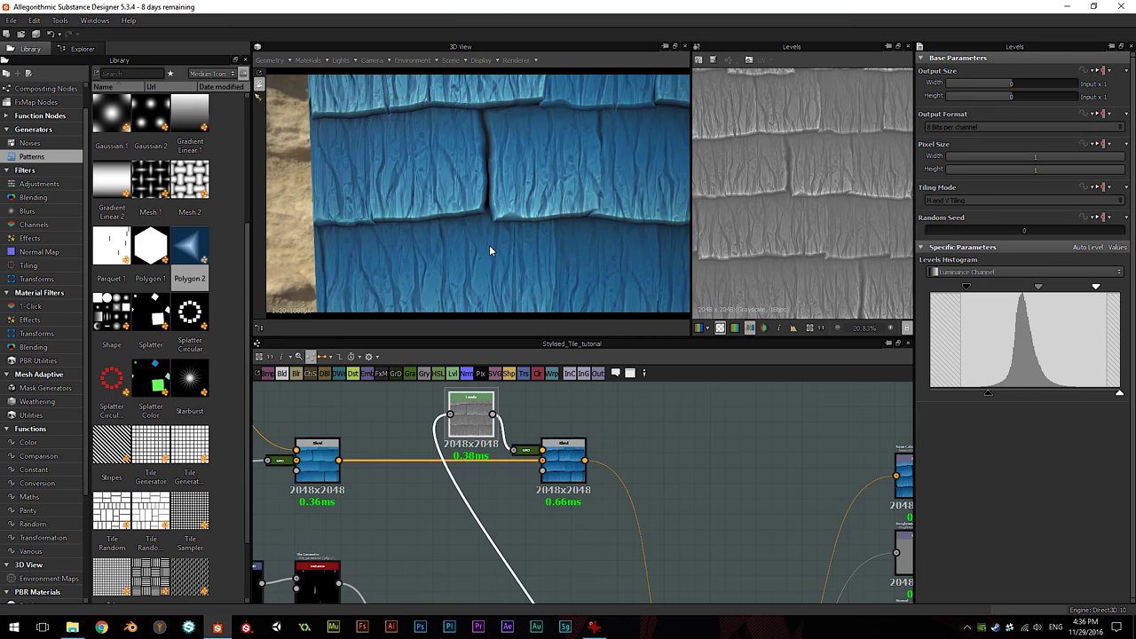
pyautogui.moveTo(509, 186); pyautogui.dragTo(512, 220, button='middle')
pyautogui.scroll(2, 506, 199)
pyautogui.moveTo(504, 193); pyautogui.dragTo(446, 167)
pyautogui.moveTo(561, 162); pyautogui.dragTo(450, 176)
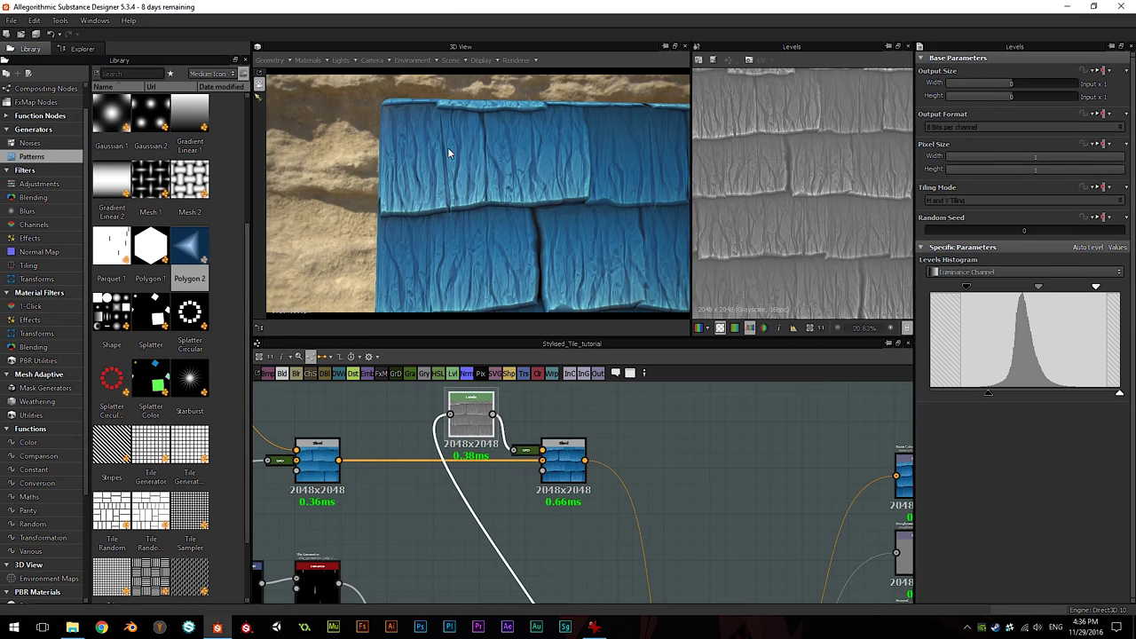
pyautogui.moveTo(462, 228); pyautogui.dragTo(432, 191)
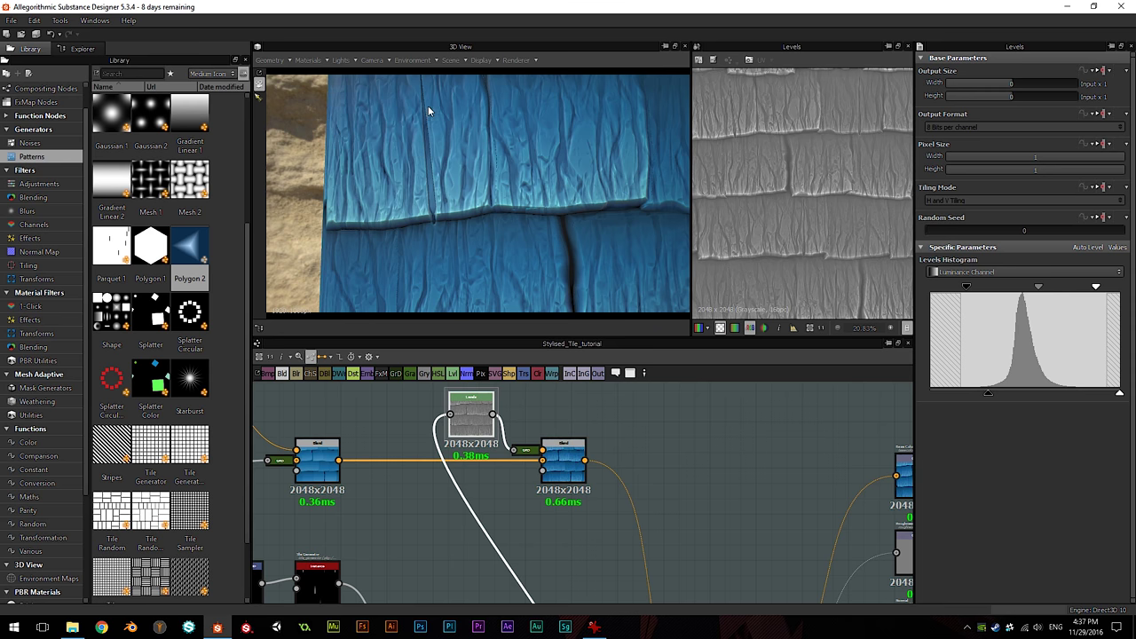
pyautogui.scroll(-4, 442, 273)
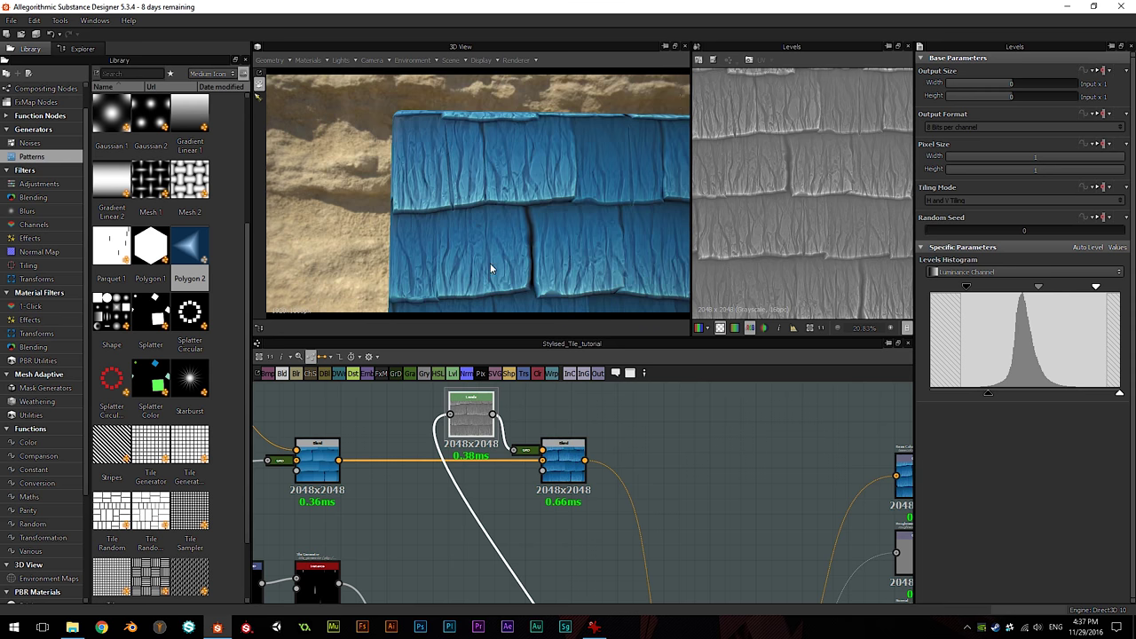
pyautogui.moveTo(487, 257); pyautogui.dragTo(454, 216, button='middle')
pyautogui.scroll(-3, 455, 217)
# Step: Add another Blend node after the curvature Blend, using that Blend as background and the Tile Generator's crack pattern as foreground
pyautogui.scroll(-5, 513, 452)
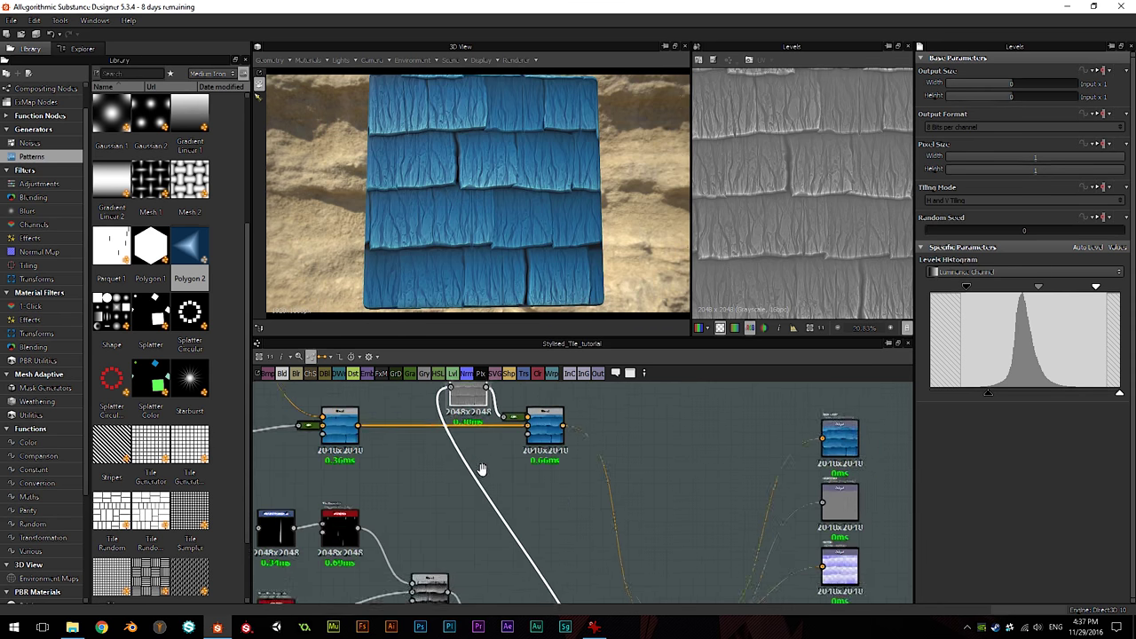
pyautogui.press('space')
pyautogui.click(611, 275)
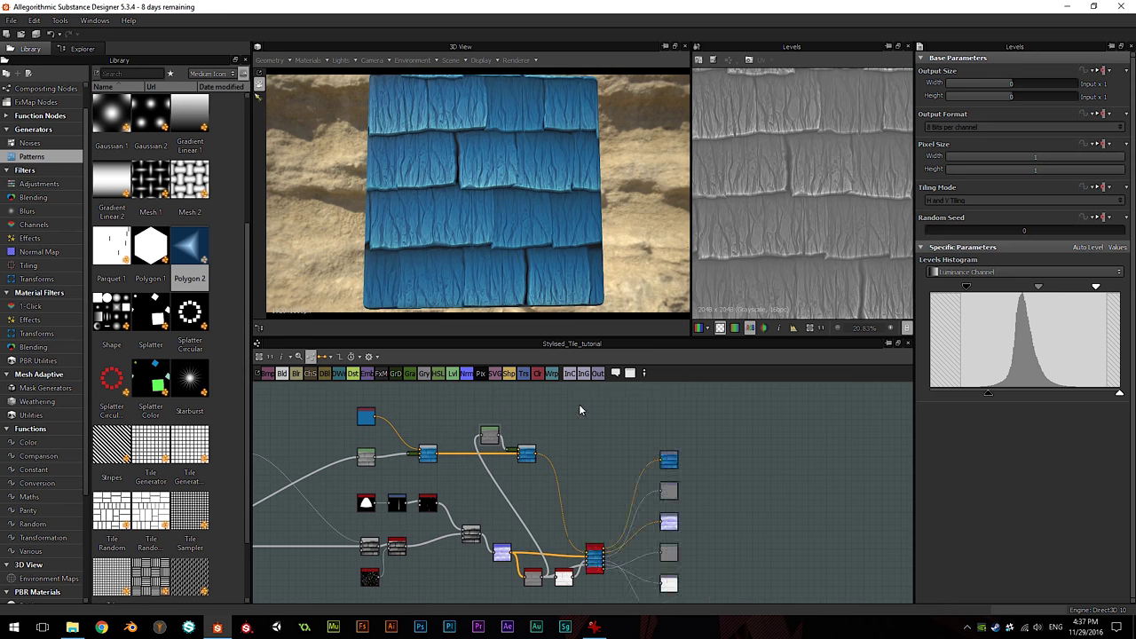
pyautogui.scroll(3, 579, 404)
pyautogui.scroll(3, 582, 452)
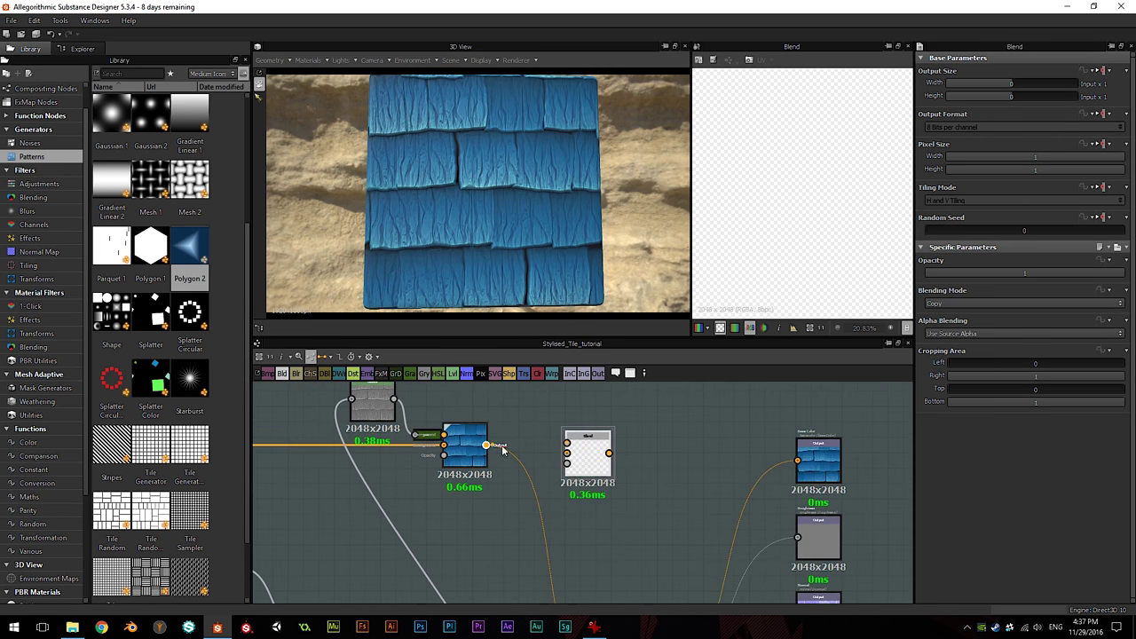
pyautogui.moveTo(571, 454); pyautogui.dragTo(568, 452)
pyautogui.scroll(-5, 405, 529)
pyautogui.moveTo(405, 529); pyautogui.dragTo(469, 494, button='middle')
pyautogui.scroll(2, 435, 519)
pyautogui.moveTo(535, 500); pyautogui.dragTo(584, 437)
pyautogui.scroll(2, 585, 438)
pyautogui.click(387, 506)
# Step: Insert a Gradient Map between the crack pattern and the Blend's foreground input, set the Blend to Subtract and preview it
pyautogui.press('space')
pyautogui.write('gr')
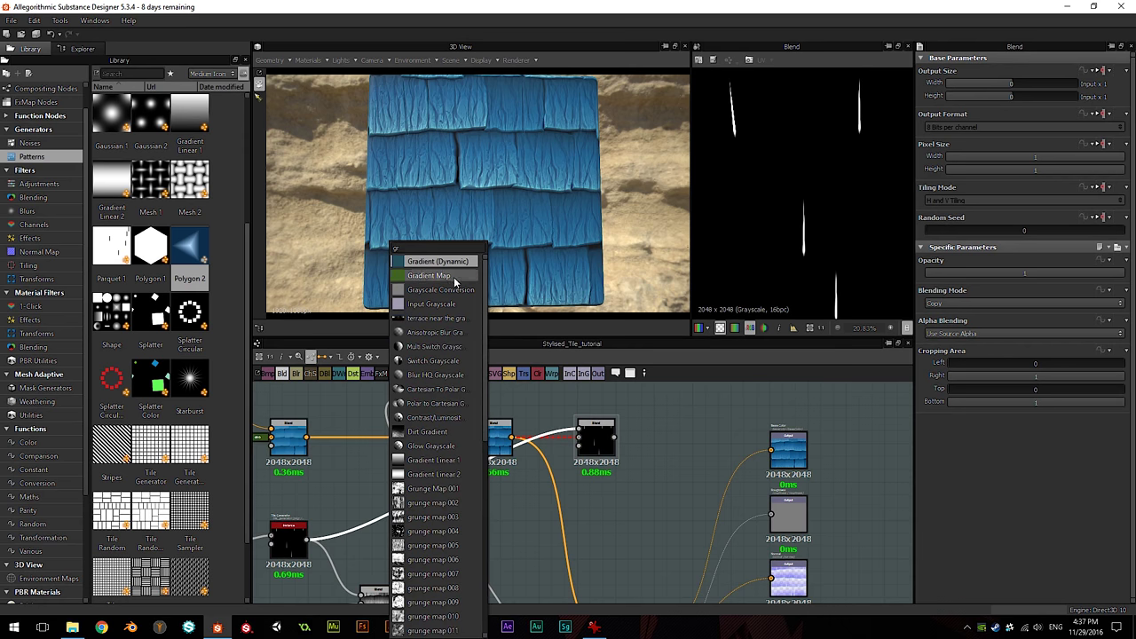
pyautogui.click(454, 276)
pyautogui.click(593, 437)
pyautogui.click(976, 304)
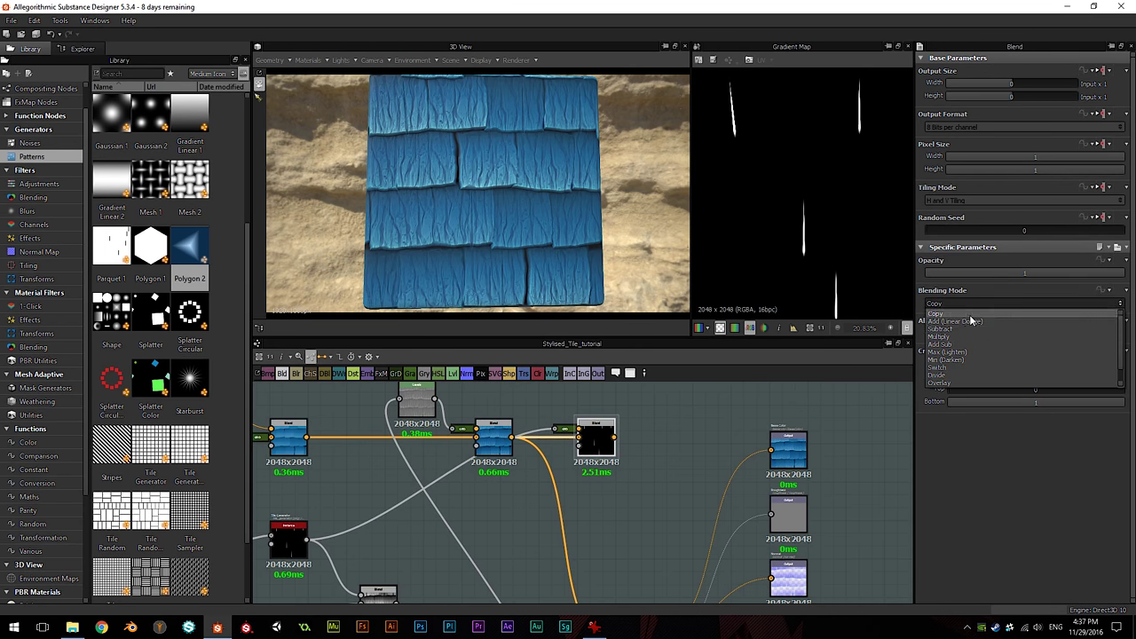
pyautogui.click(941, 328)
pyautogui.doubleClick(595, 437)
pyautogui.scroll(1, 826, 213)
pyautogui.scroll(-2, 625, 426)
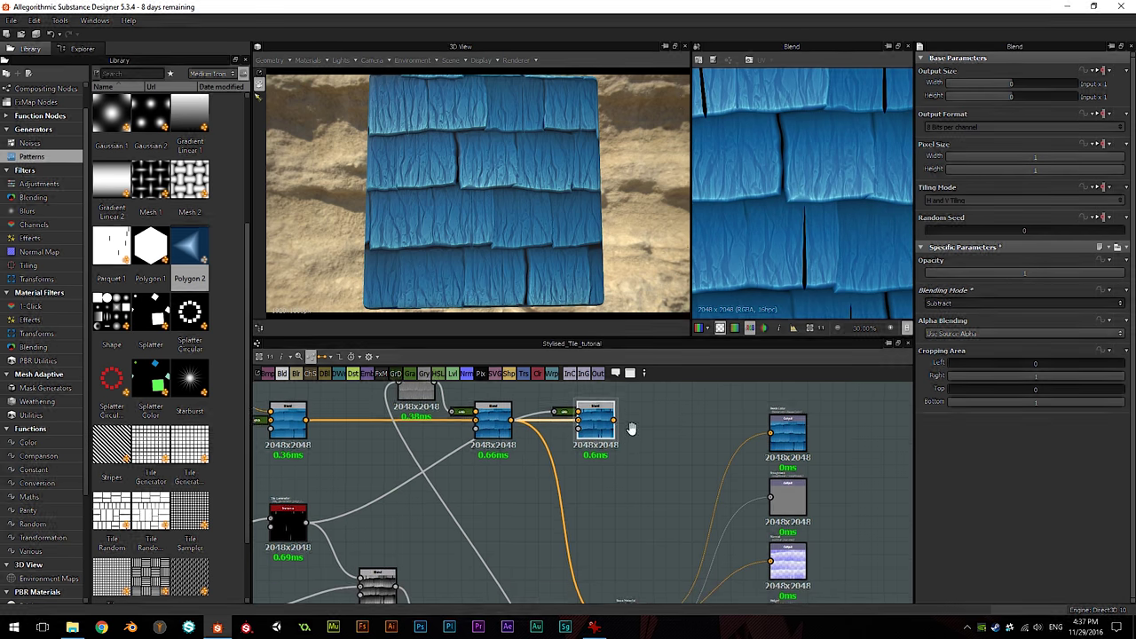
# Step: Feed the crack Blend's output into the PBR material's base colour and check the cracks in the 3D view
pyautogui.moveTo(624, 454); pyautogui.dragTo(619, 575)
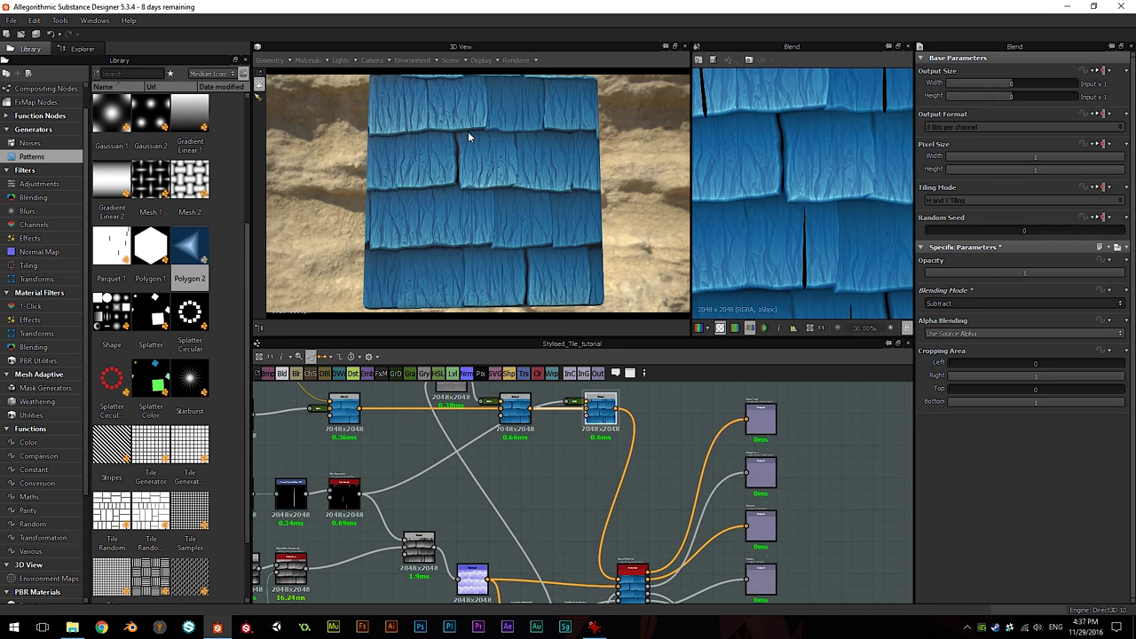
pyautogui.scroll(8, 491, 212)
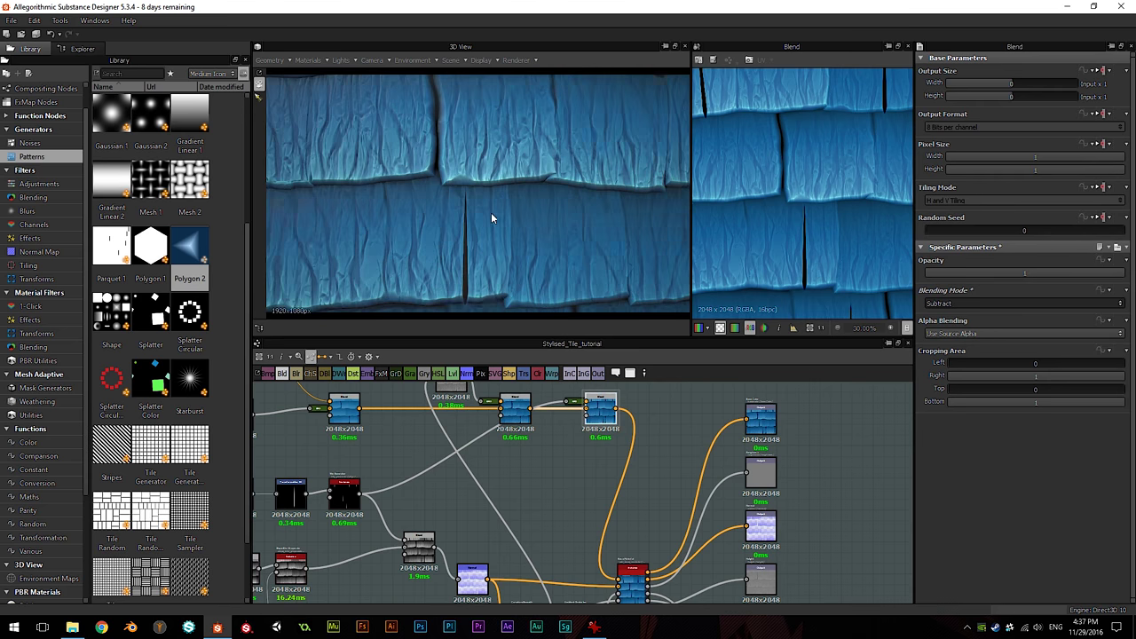
pyautogui.scroll(-5, 506, 188)
pyautogui.scroll(8, 507, 188)
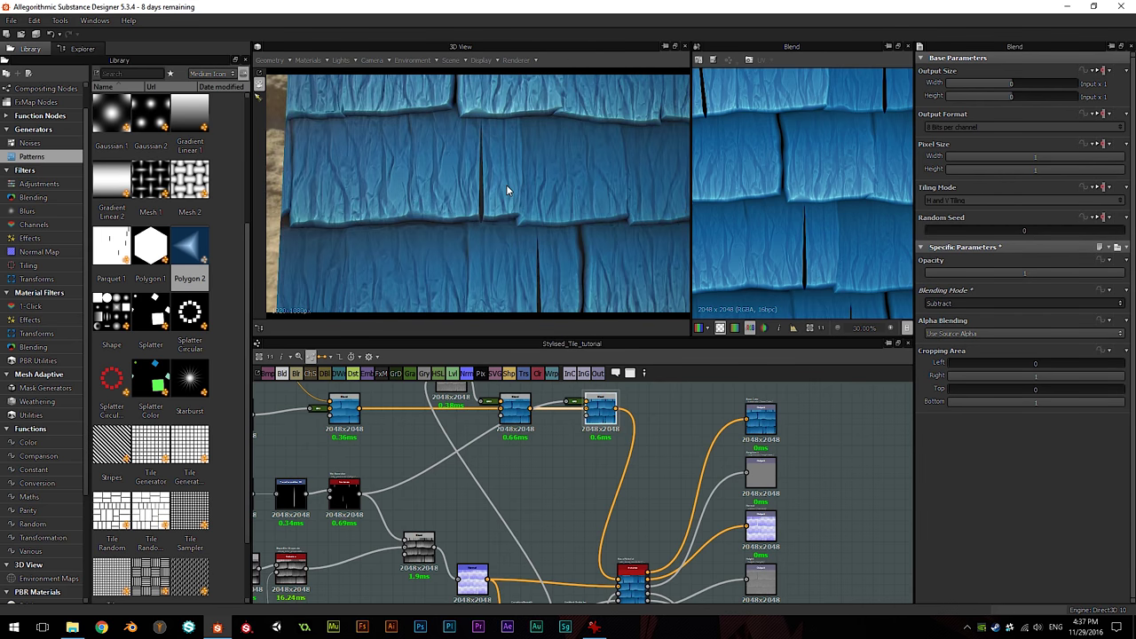
# Step: Reduce the crack Blend's opacity to 0.42, judging the darkness of the cracks against the 3D view
pyautogui.click(1025, 274)
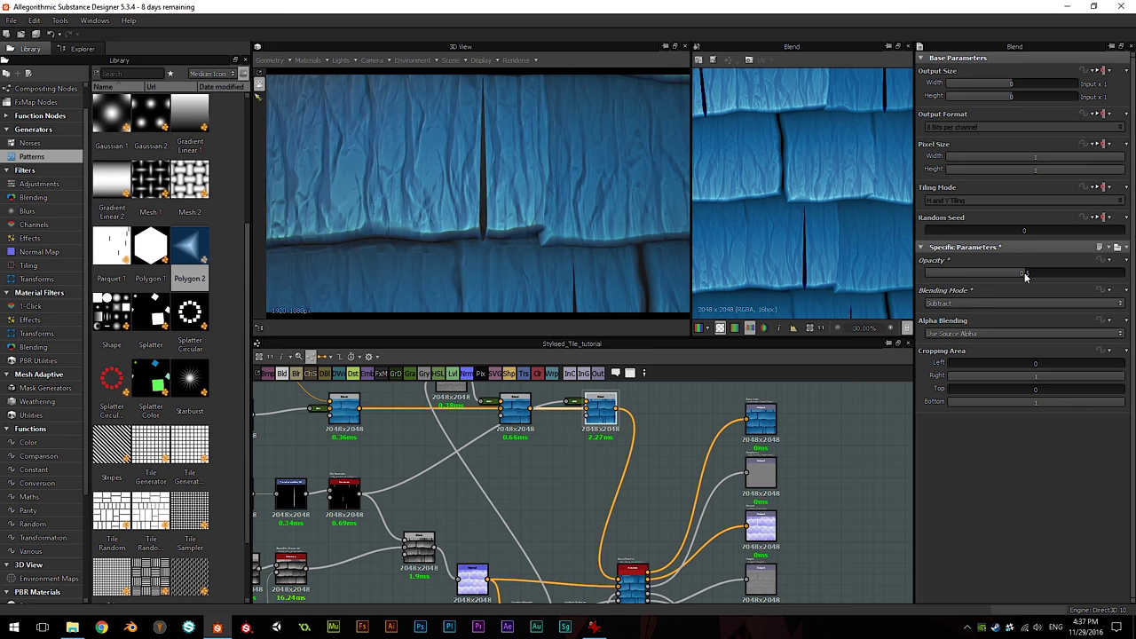
pyautogui.scroll(-4, 514, 173)
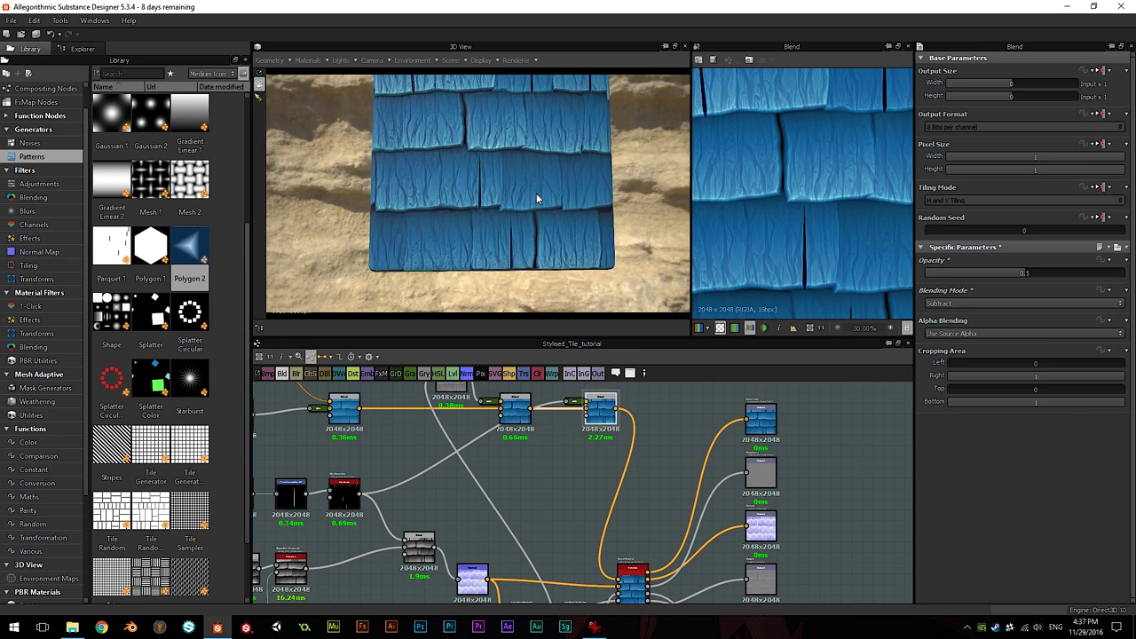
pyautogui.scroll(6, 502, 230)
pyautogui.scroll(3, 502, 230)
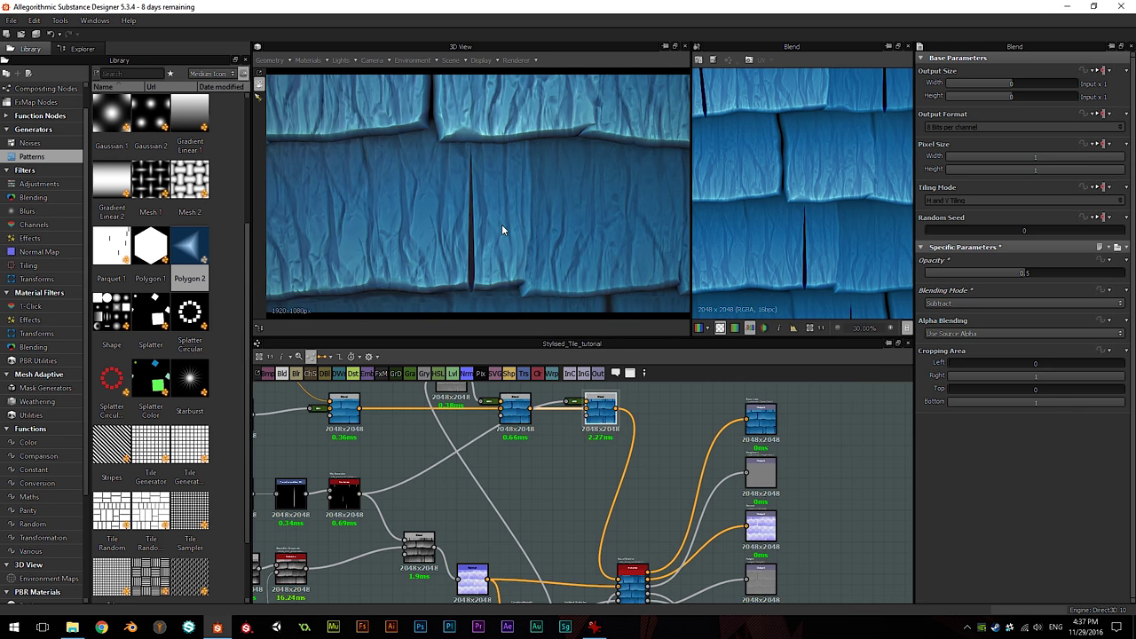
pyautogui.click(1024, 273)
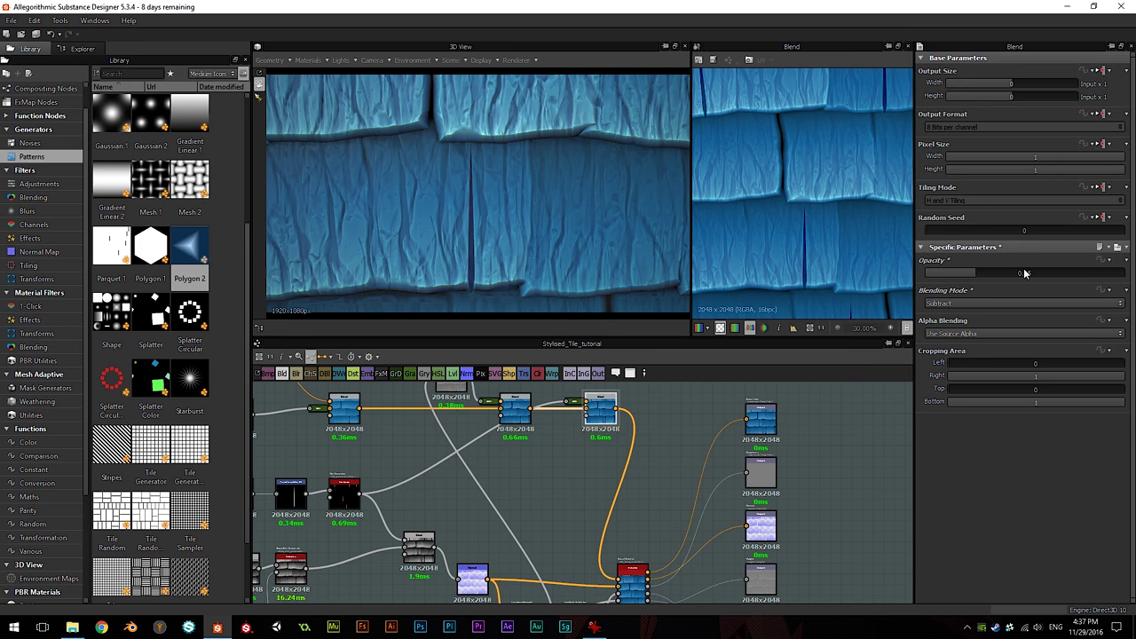
pyautogui.doubleClick(1024, 273)
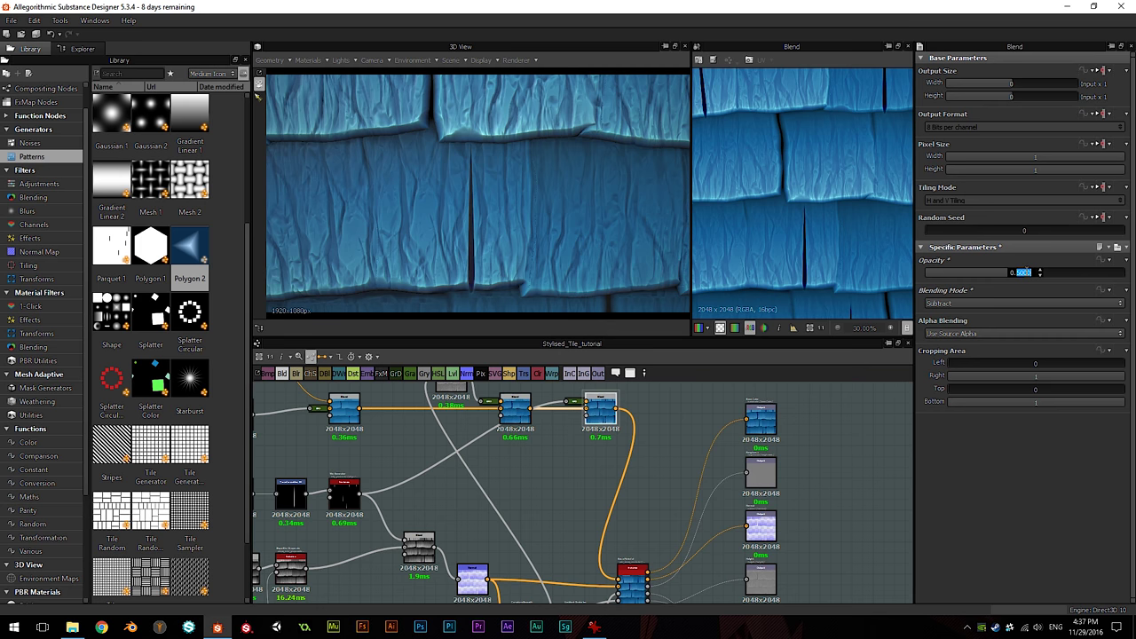
pyautogui.write('0.35')
pyautogui.press('Return')
pyautogui.click(1025, 274)
pyautogui.scroll(-8, 489, 203)
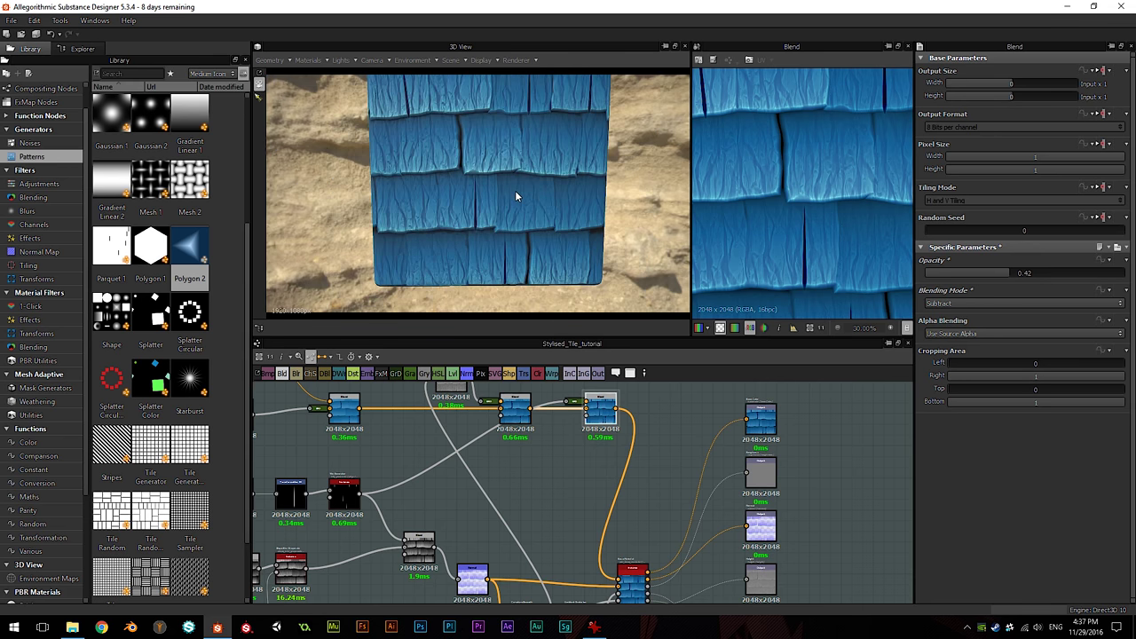
# Step: Examine the softened cracks on the tile rows in the 3D view from several angles and distances
pyautogui.scroll(8, 527, 168)
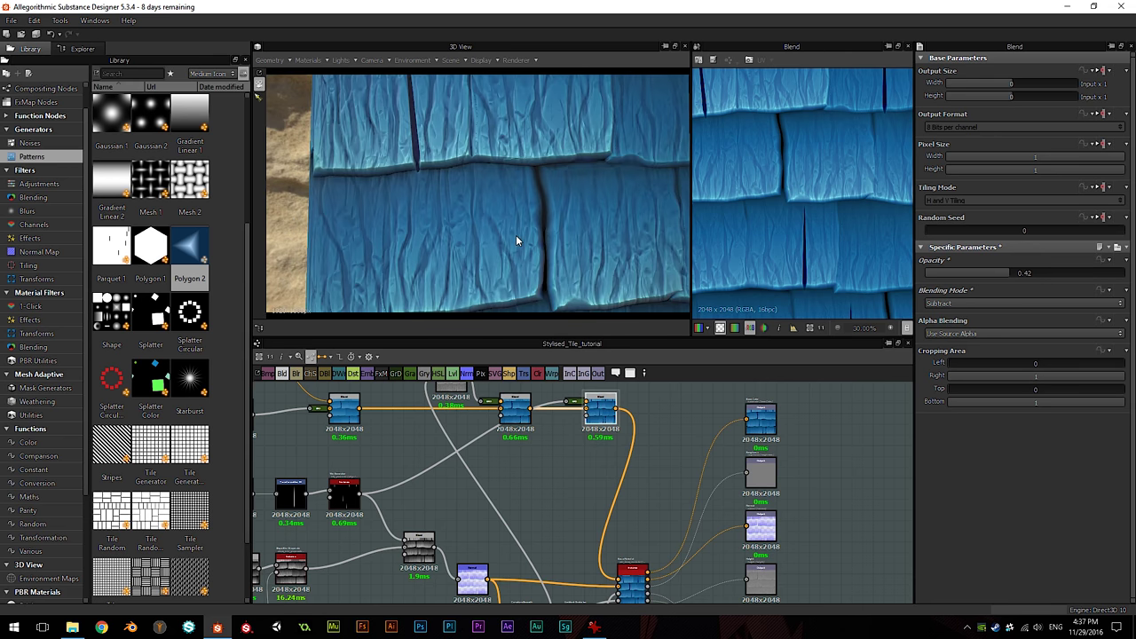
pyautogui.moveTo(514, 234); pyautogui.dragTo(443, 130)
pyautogui.moveTo(582, 201); pyautogui.dragTo(560, 188)
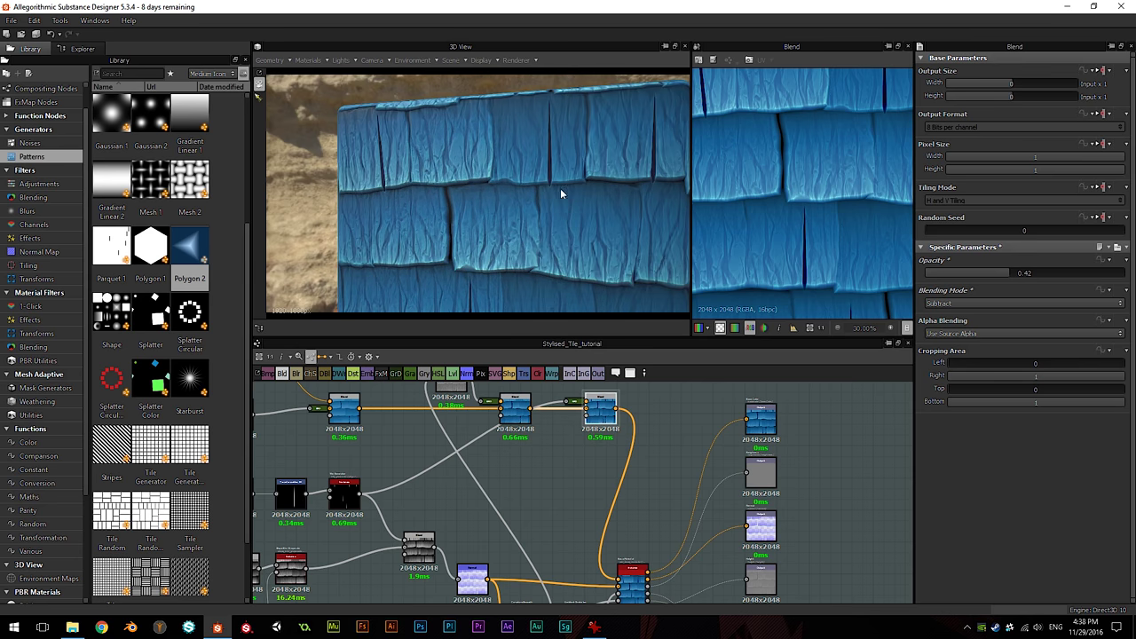
pyautogui.moveTo(386, 192); pyautogui.dragTo(482, 157)
pyautogui.moveTo(503, 220); pyautogui.dragTo(435, 163)
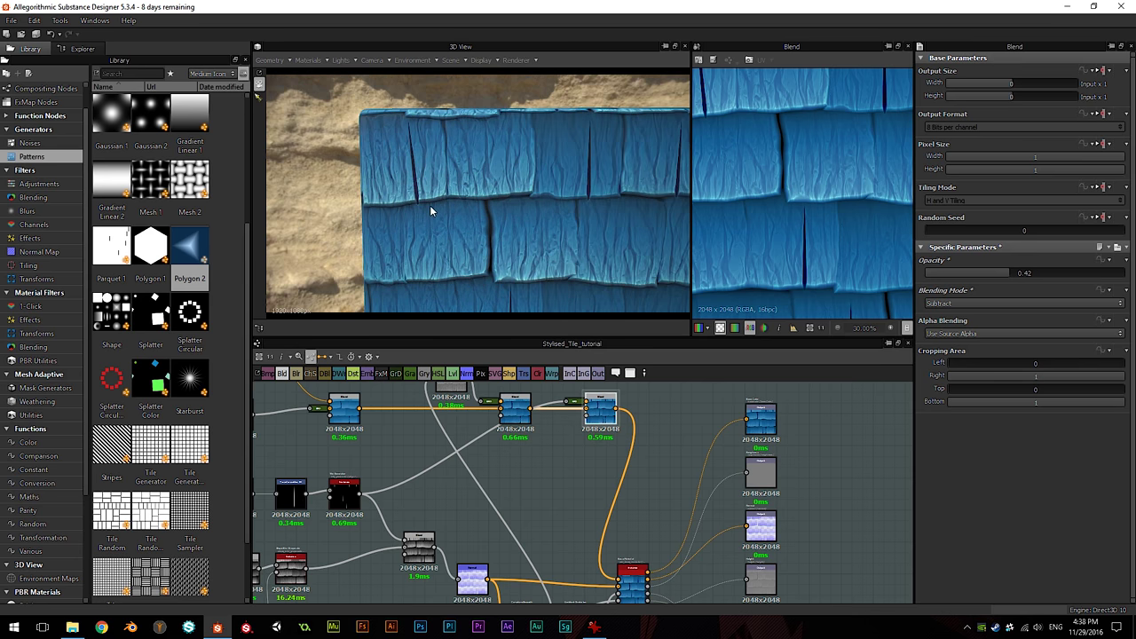
pyautogui.moveTo(591, 226); pyautogui.dragTo(554, 207)
pyautogui.scroll(-6, 552, 210)
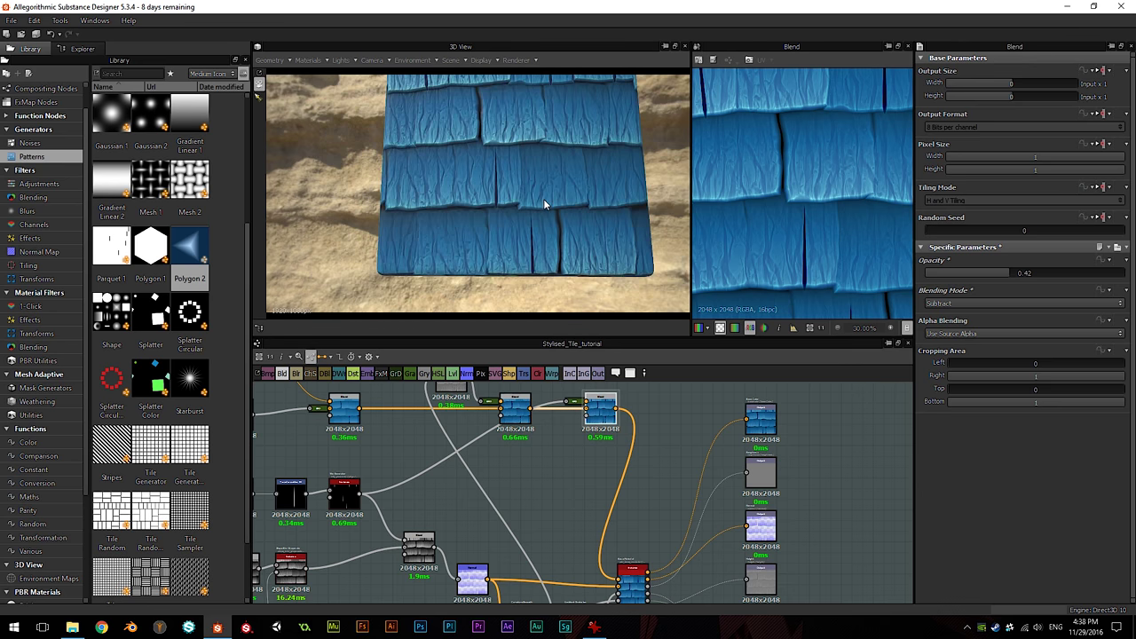
pyautogui.scroll(-6, 515, 426)
pyautogui.scroll(2, 550, 475)
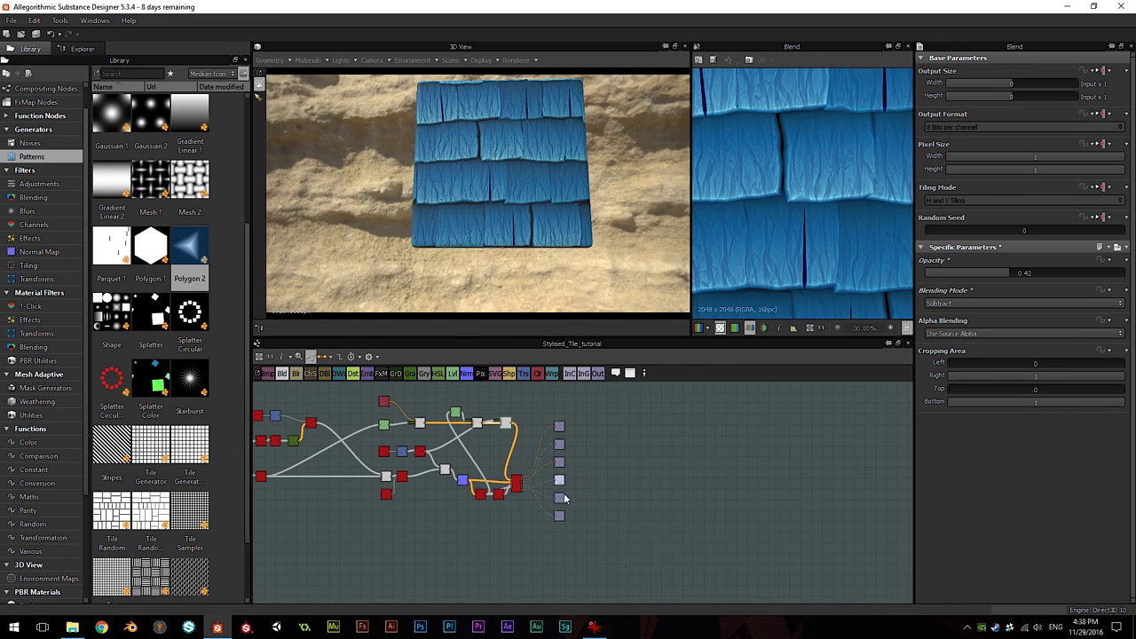
# Step: Move the PBR material and output nodes away to make room, and add a Blend with the crack Blend as background
pyautogui.moveTo(516, 486); pyautogui.dragTo(564, 502)
pyautogui.scroll(3, 558, 478)
pyautogui.moveTo(543, 457); pyautogui.dragTo(569, 498, button='middle')
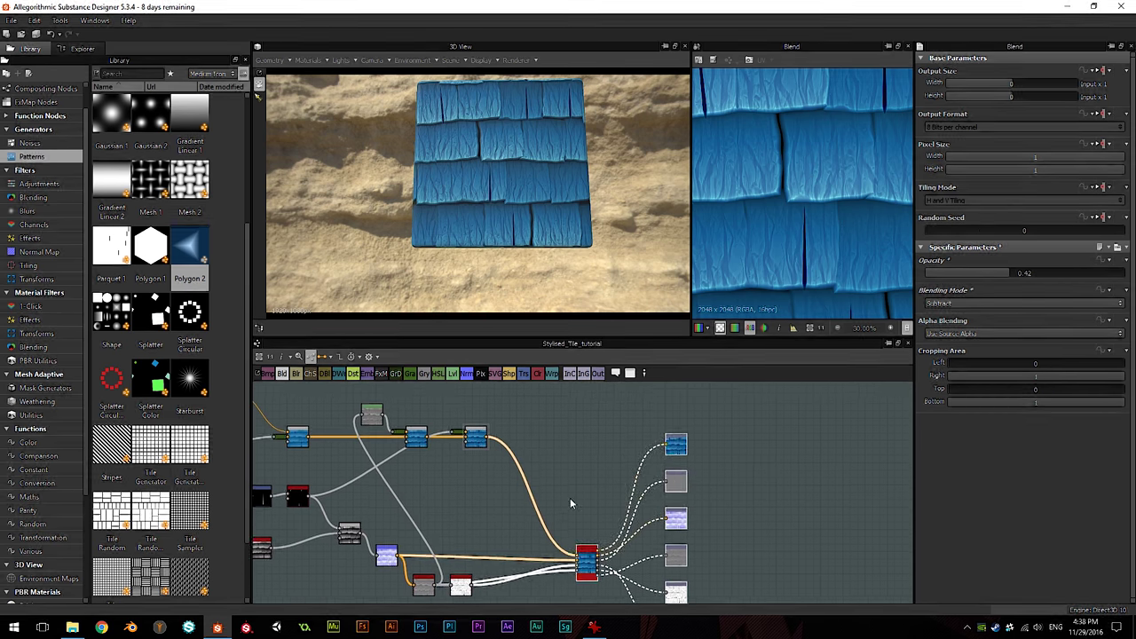
pyautogui.press('space')
pyautogui.click(586, 279)
pyautogui.scroll(3, 530, 452)
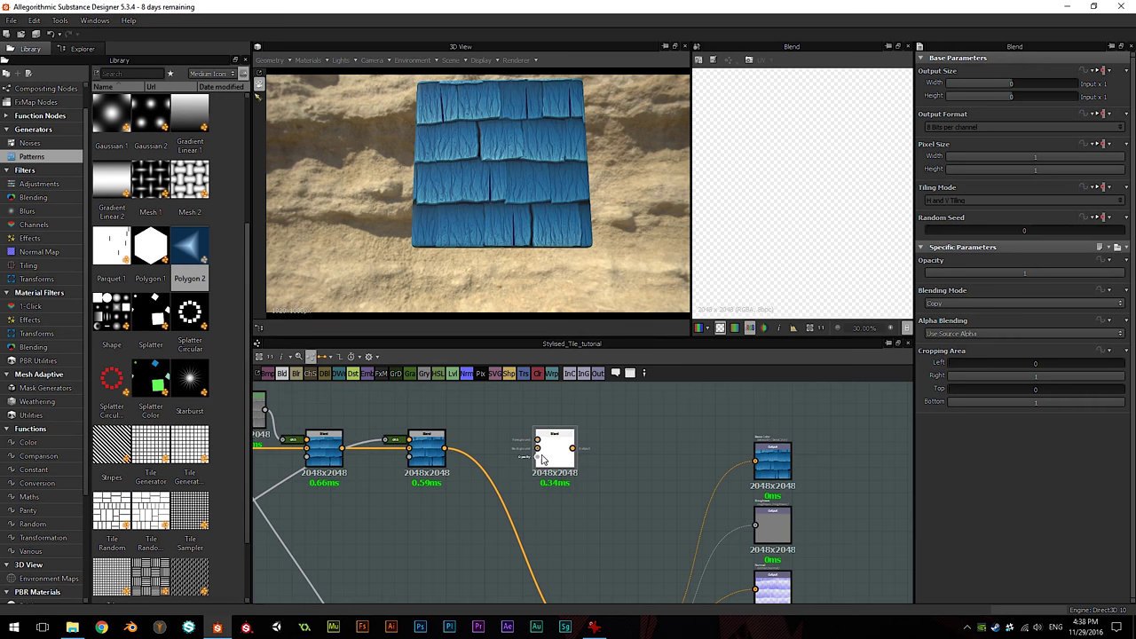
pyautogui.moveTo(487, 452); pyautogui.dragTo(512, 448)
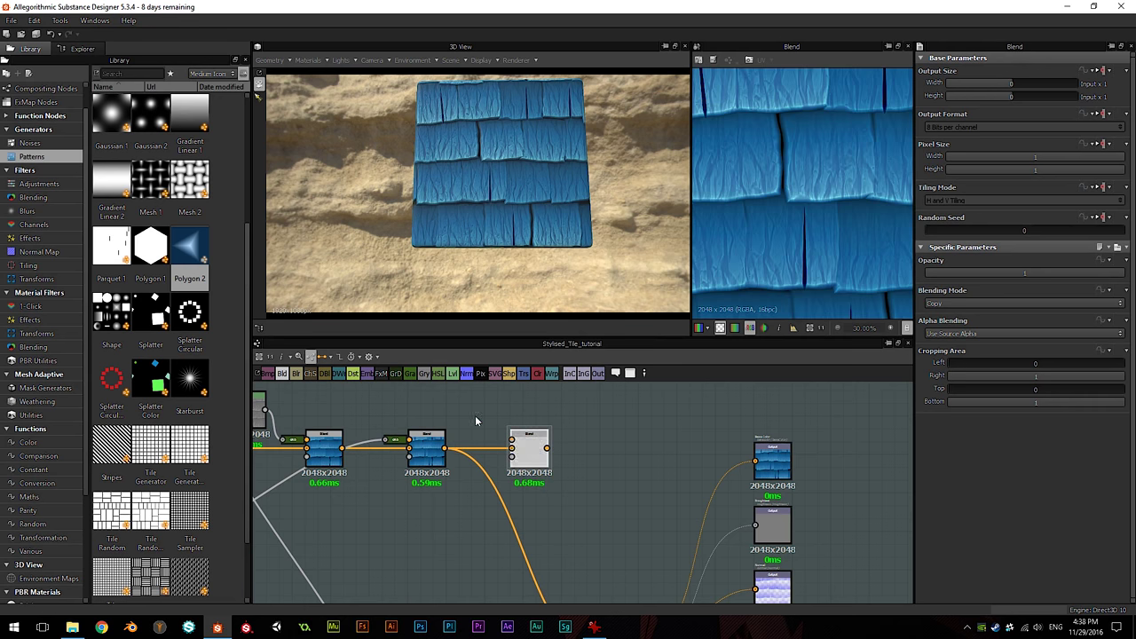
# Step: Add a Moisture Noise node from the noise generators near the new Blend
pyautogui.click(31, 142)
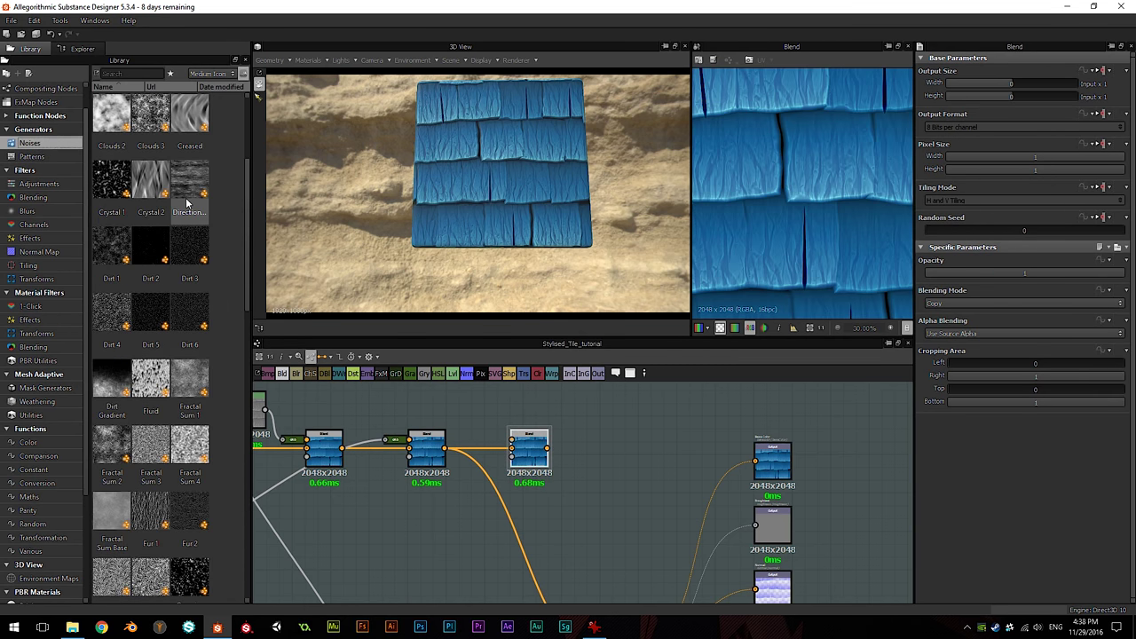
pyautogui.scroll(-10, 191, 258)
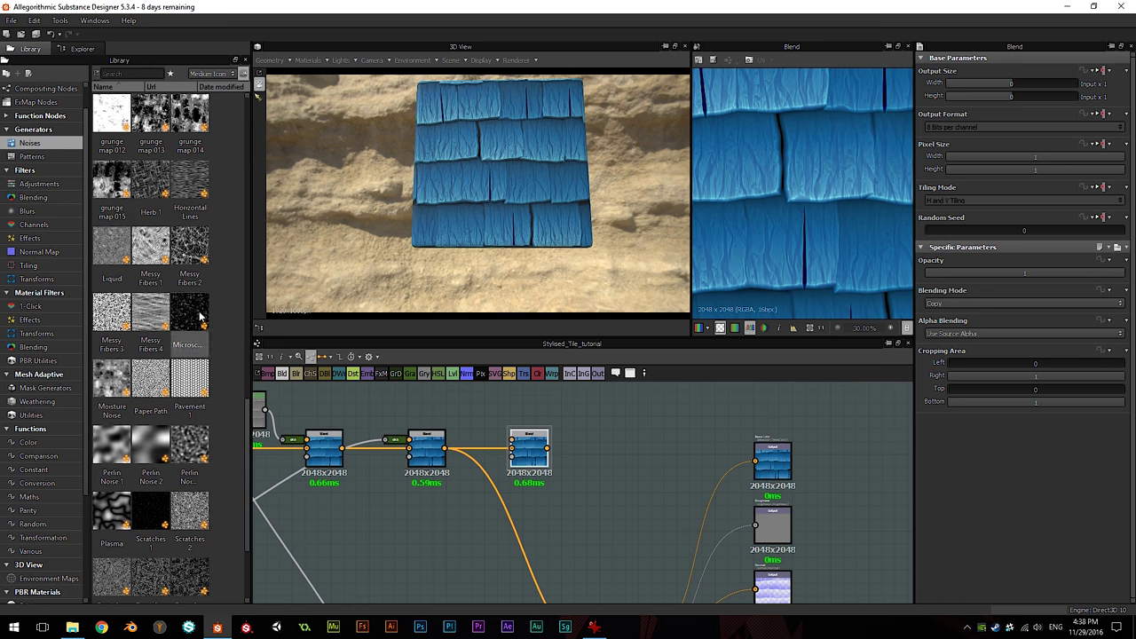
pyautogui.moveTo(111, 377); pyautogui.dragTo(619, 486)
pyautogui.scroll(-3, 781, 160)
pyautogui.scroll(2, 778, 193)
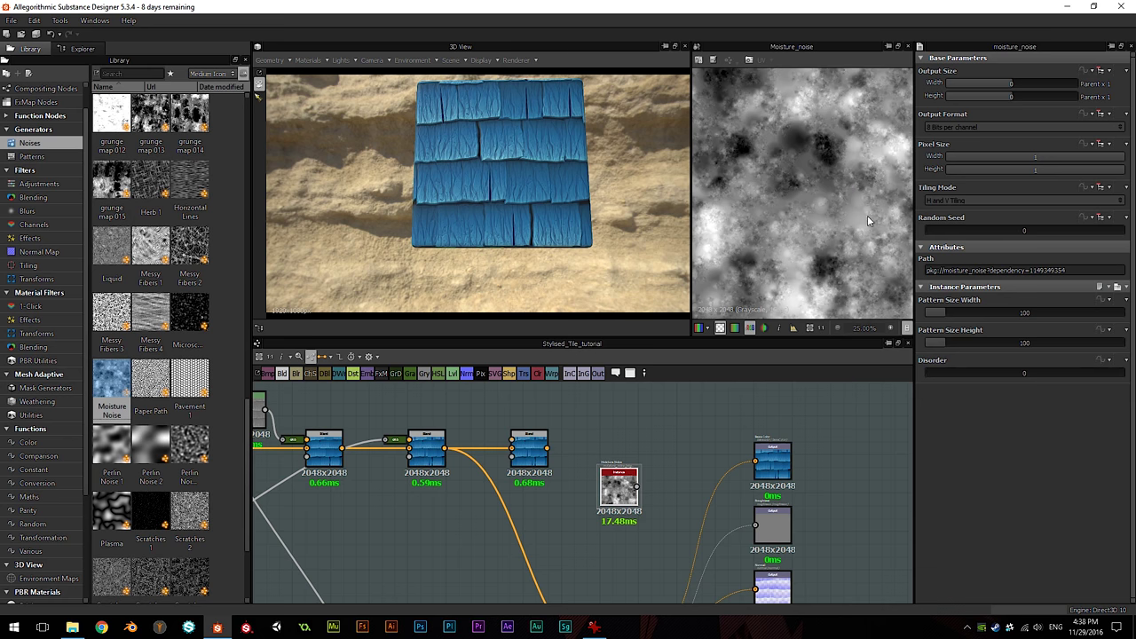
# Step: Place the Moisture Noise above the Blends and connect it through a Gradient Map to the new Blend's foreground
pyautogui.moveTo(624, 499); pyautogui.dragTo(562, 507)
pyautogui.scroll(2, 440, 400)
pyautogui.click(520, 485)
pyautogui.press('space')
pyautogui.write('gr')
pyautogui.click(552, 276)
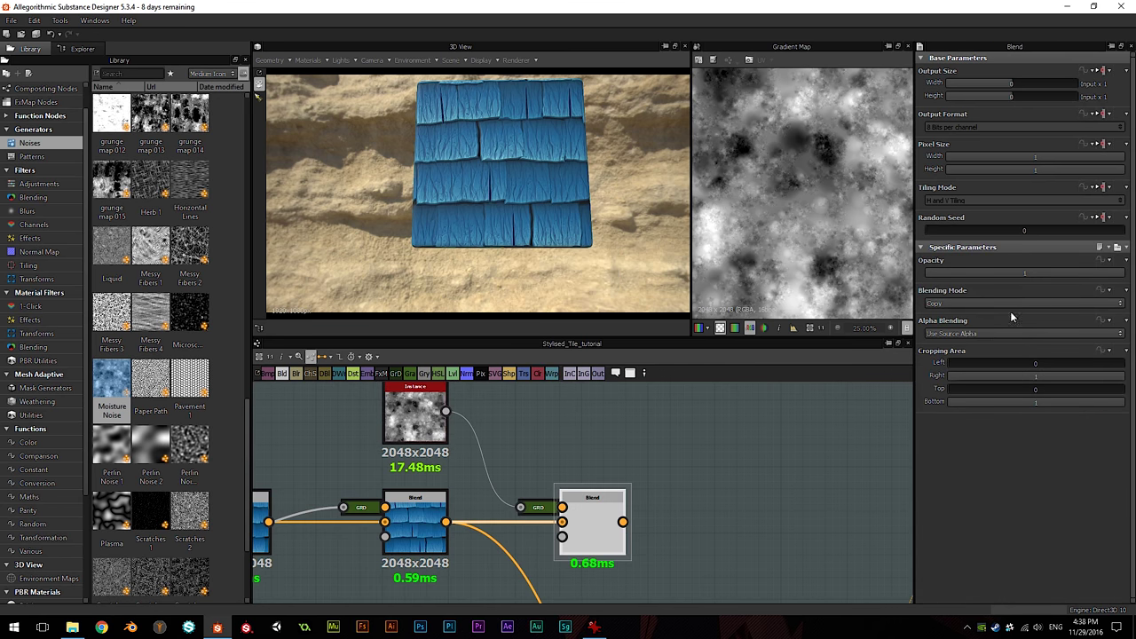
# Step: Set the moisture Blend's mode to Overlay and its opacity to 0.2, and fit the result in the 2D preview
pyautogui.click(976, 303)
pyautogui.click(963, 383)
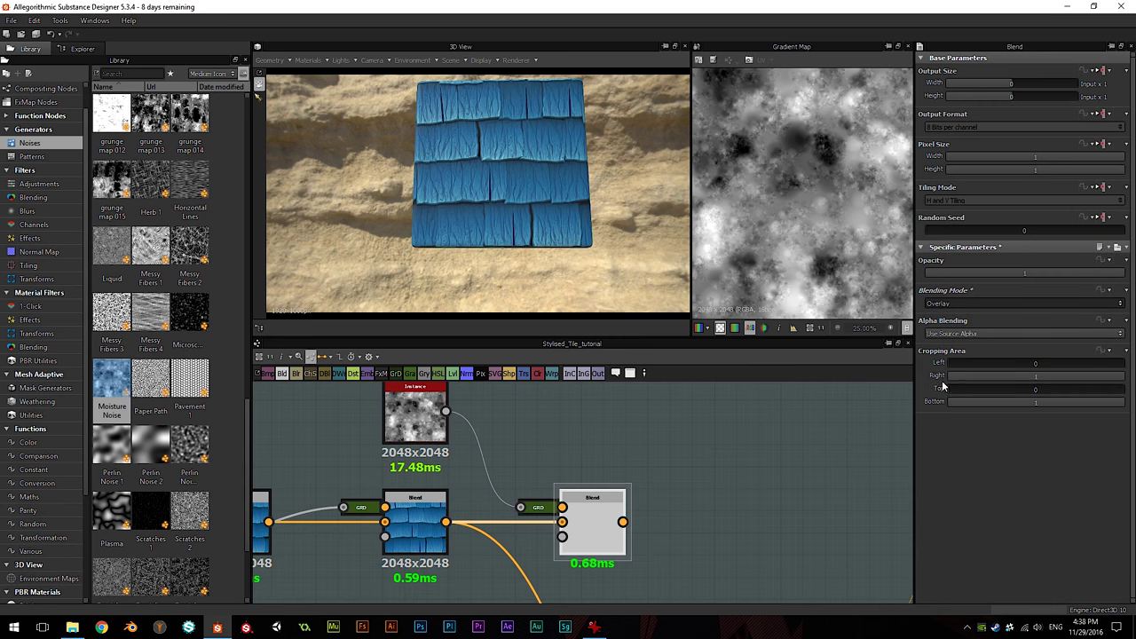
pyautogui.doubleClick(601, 510)
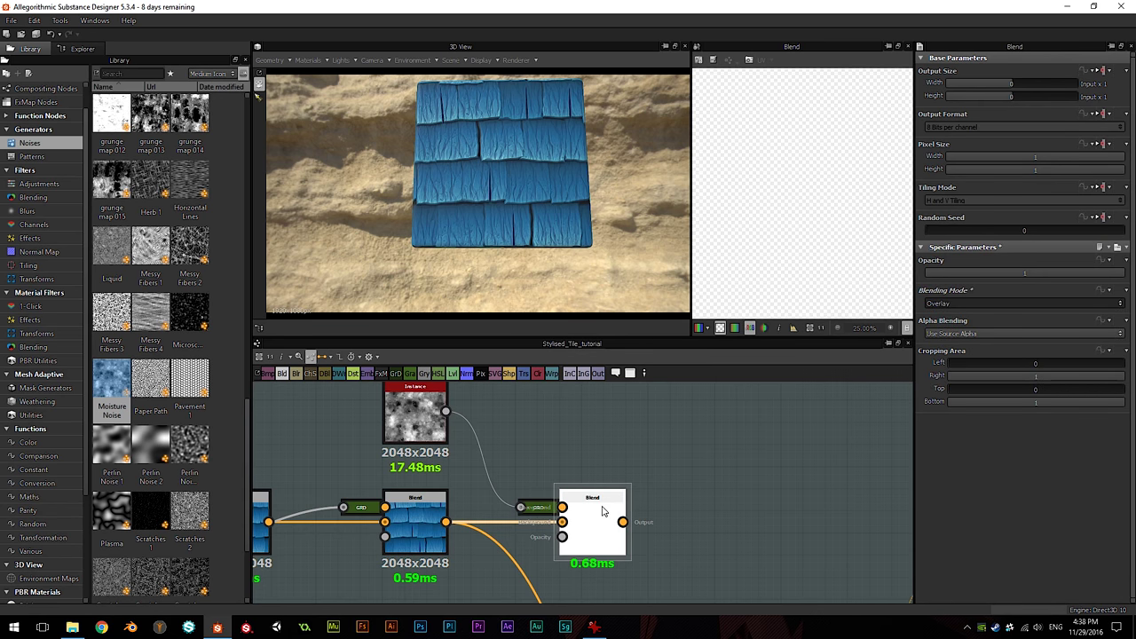
pyautogui.doubleClick(1024, 271)
pyautogui.write('0')
pyautogui.press('Return')
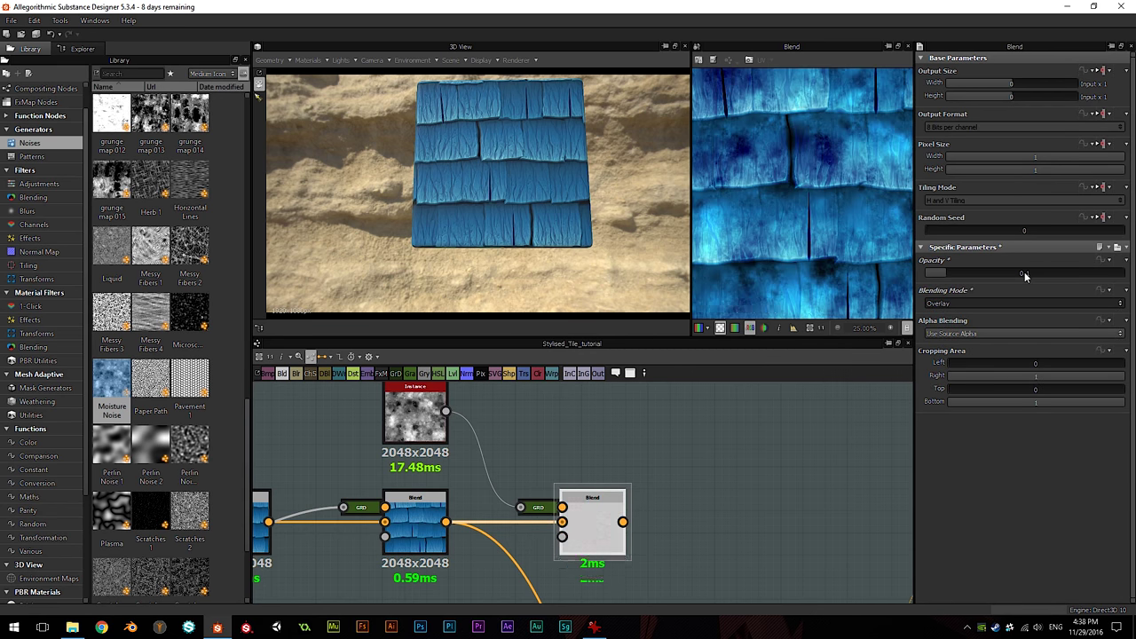
pyautogui.press('Return')
pyautogui.press('f')
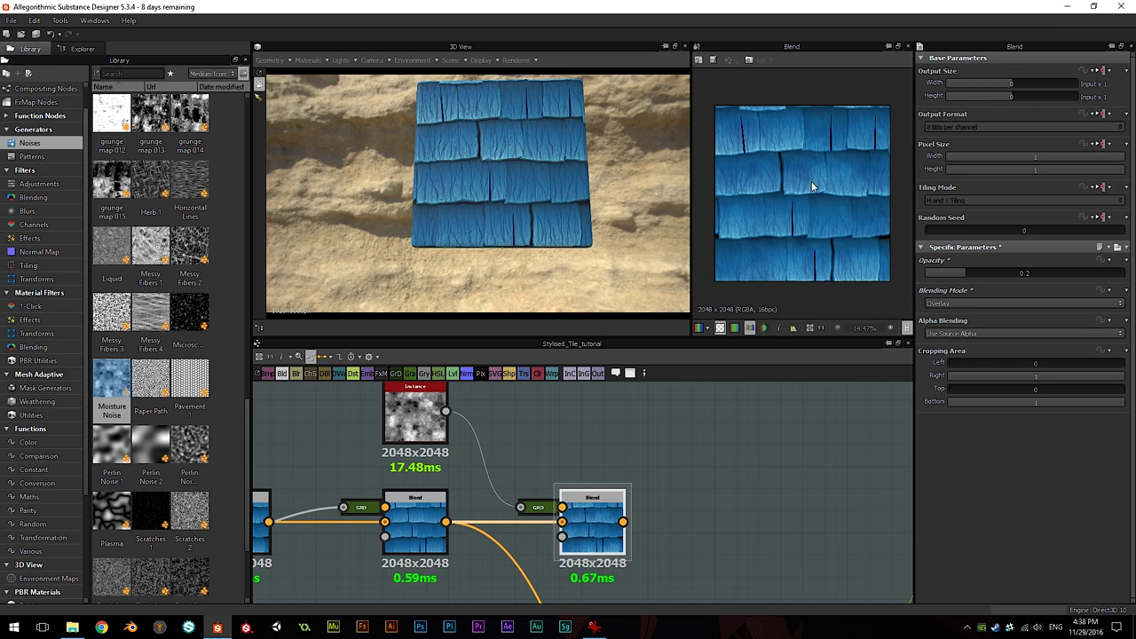
# Step: Examine the moisture colour variation across the tiles in the 2D preview and review the surrounding node connections
pyautogui.moveTo(692, 485); pyautogui.dragTo(691, 437, button='middle')
pyautogui.scroll(-3, 686, 453)
pyautogui.moveTo(656, 488); pyautogui.dragTo(661, 460, button='middle')
pyautogui.scroll(2, 662, 459)
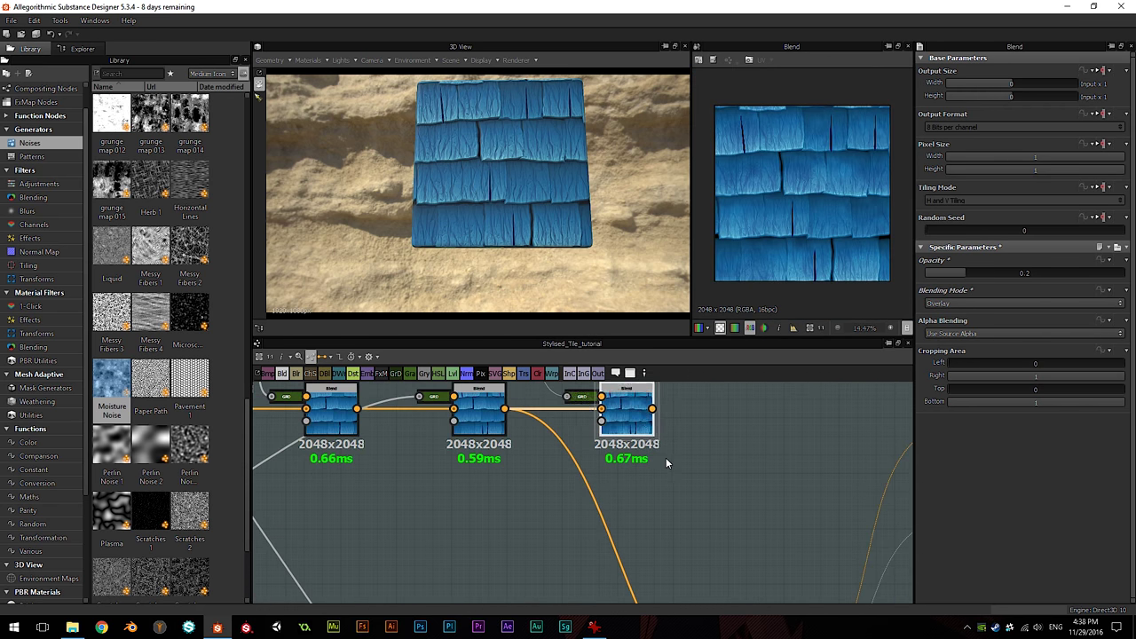
pyautogui.scroll(2, 809, 228)
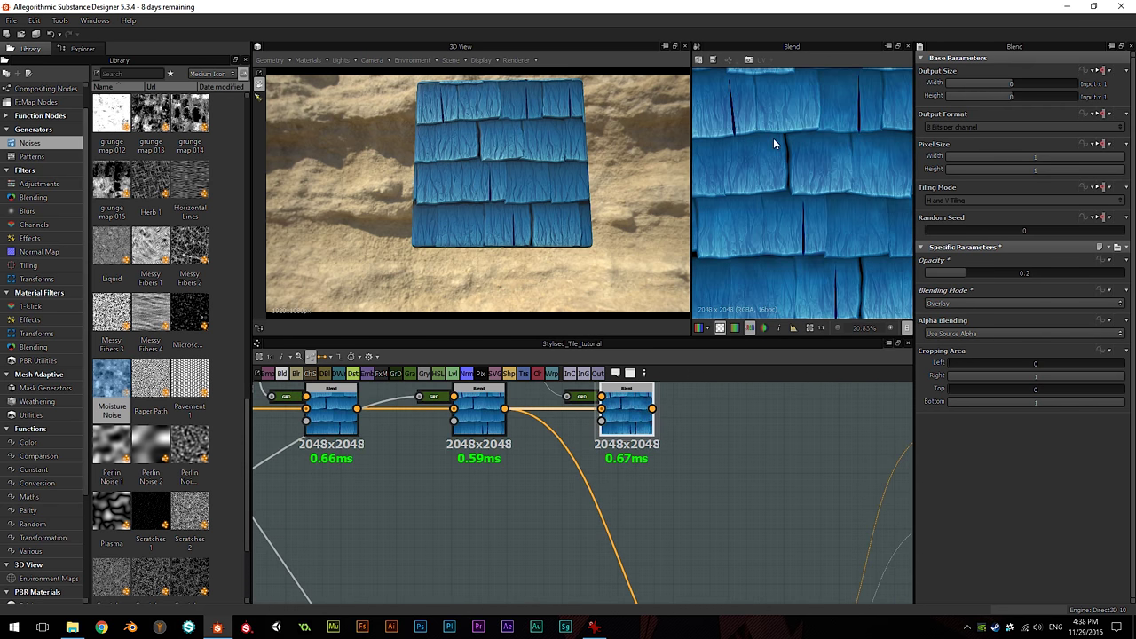
pyautogui.moveTo(559, 457); pyautogui.dragTo(563, 540, button='middle')
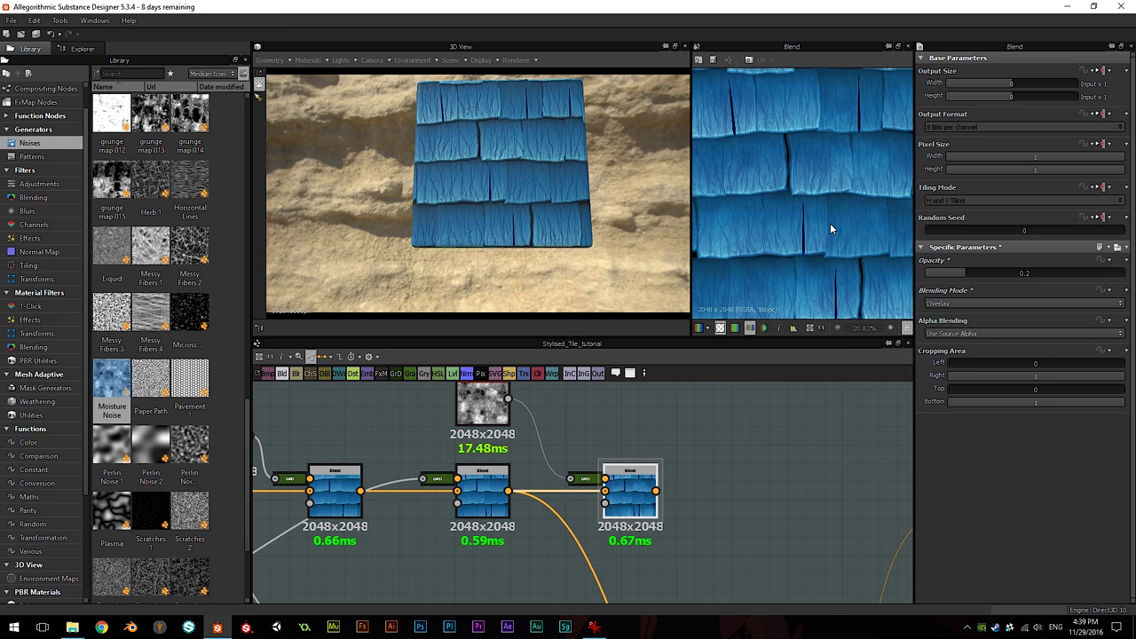
pyautogui.scroll(2, 830, 228)
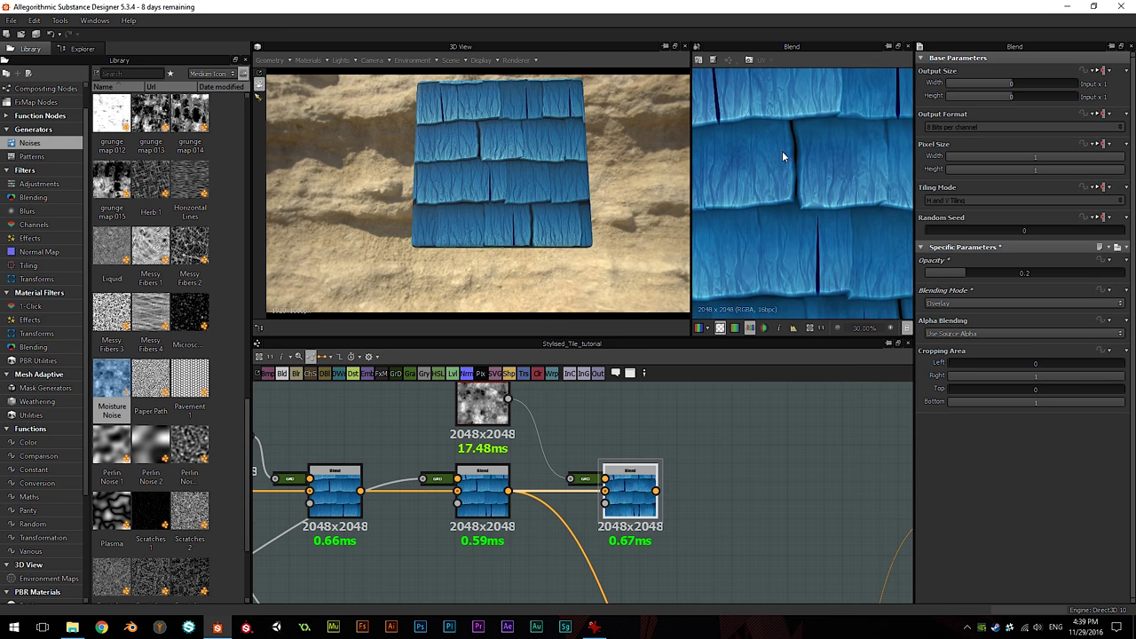
pyautogui.moveTo(775, 182); pyautogui.dragTo(782, 209, button='middle')
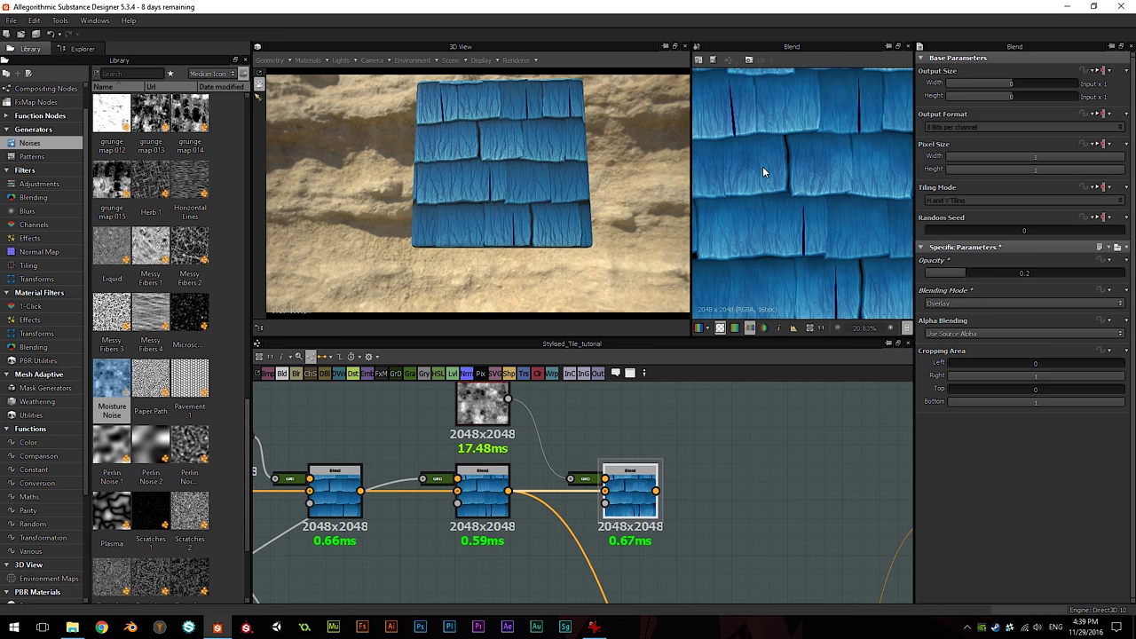
pyautogui.scroll(-5, 762, 166)
pyautogui.scroll(4, 787, 211)
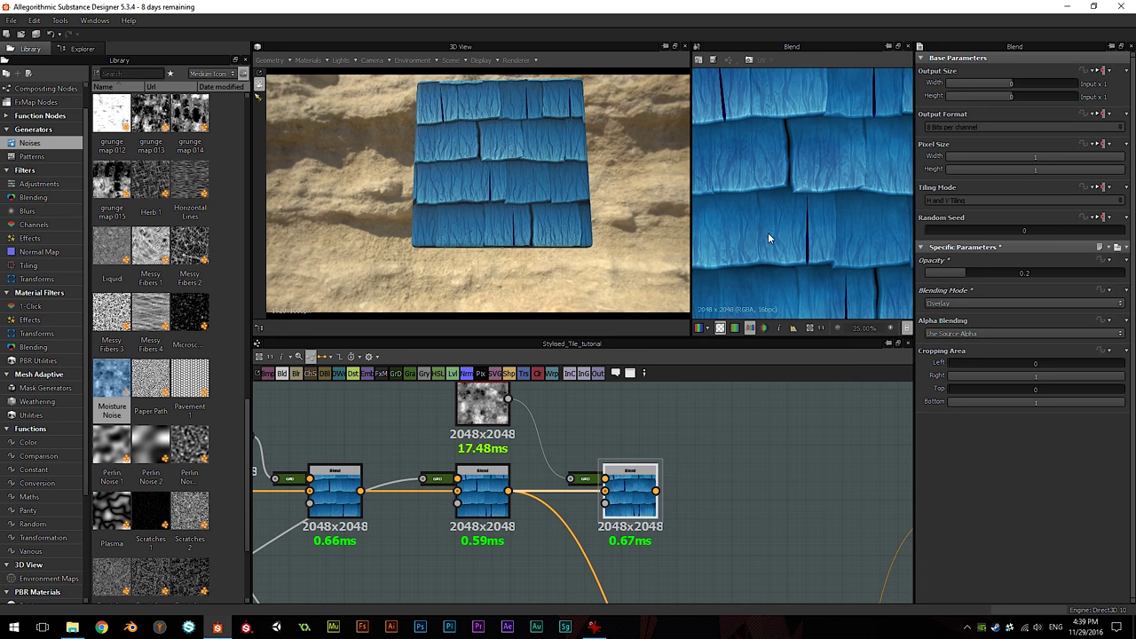
pyautogui.scroll(-5, 769, 434)
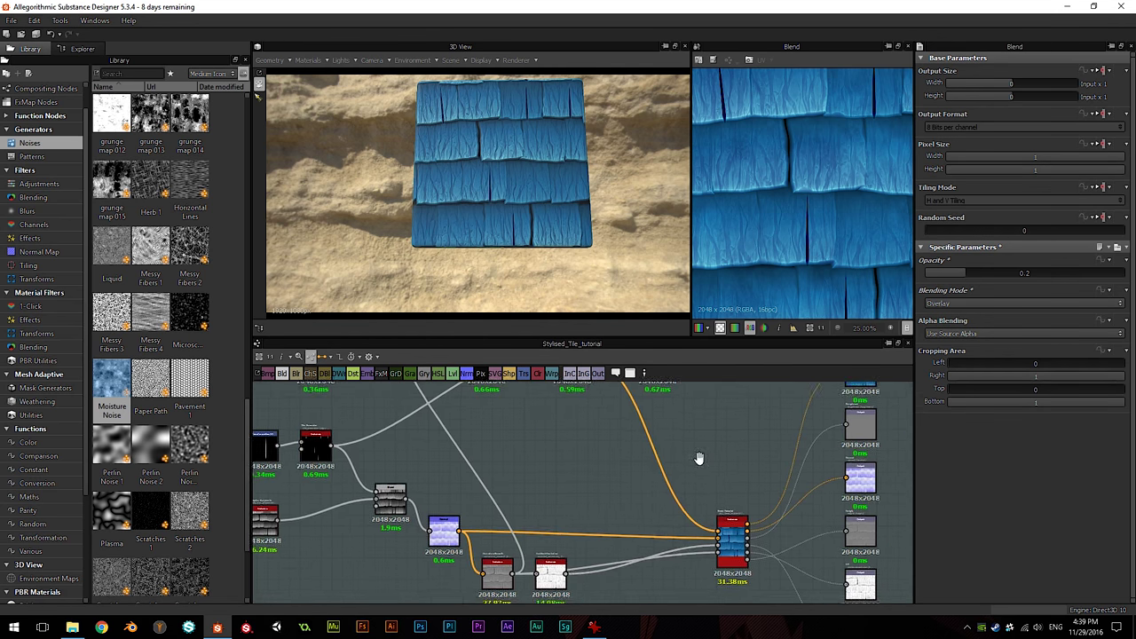
# Step: Connect the moisture Blend's output to the PBR material's base colour input in place of the previous Blend
pyautogui.moveTo(705, 421); pyautogui.dragTo(702, 429, button='middle')
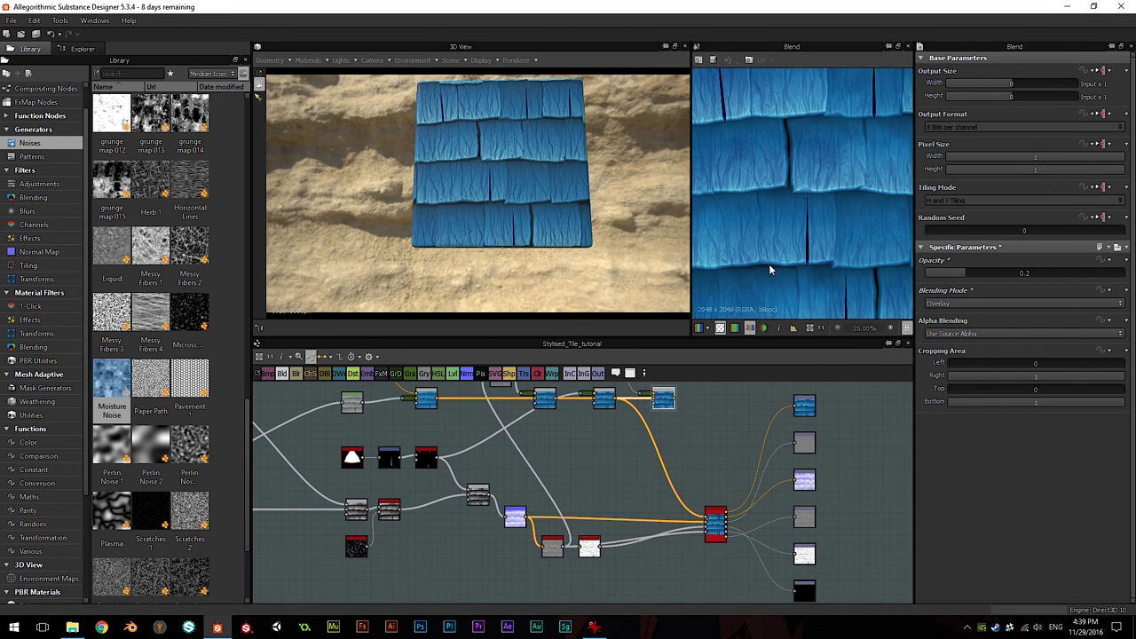
pyautogui.scroll(-2, 738, 177)
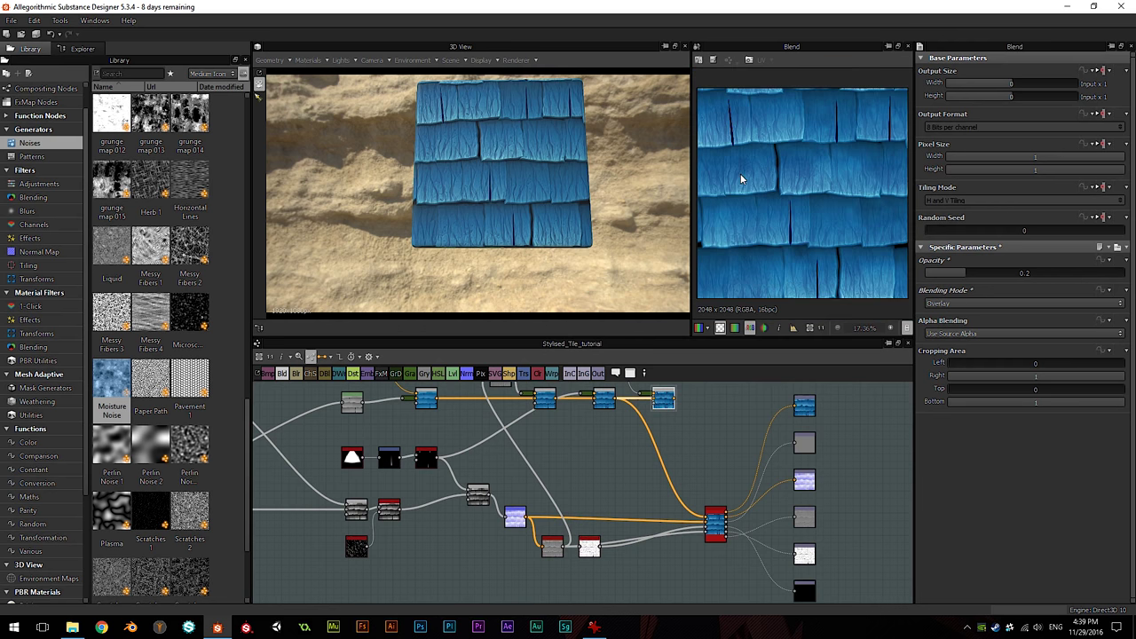
pyautogui.scroll(1, 694, 436)
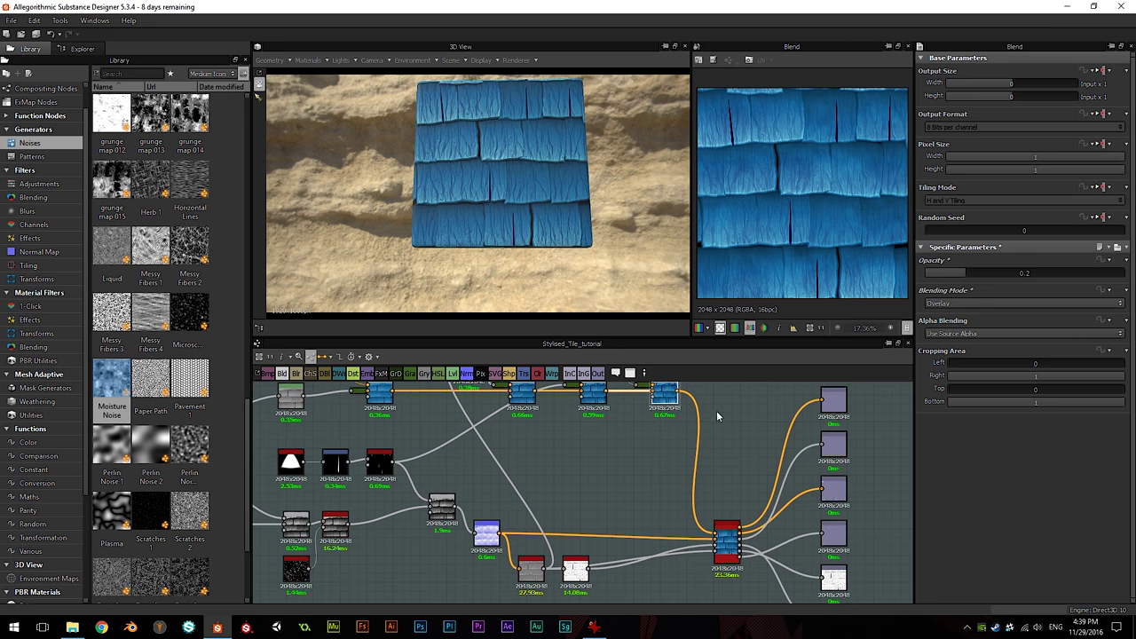
# Step: Examine the updated base colour on the cube in the 3D view and review the colour and height branches of the graph
pyautogui.scroll(3, 541, 154)
pyautogui.scroll(4, 544, 152)
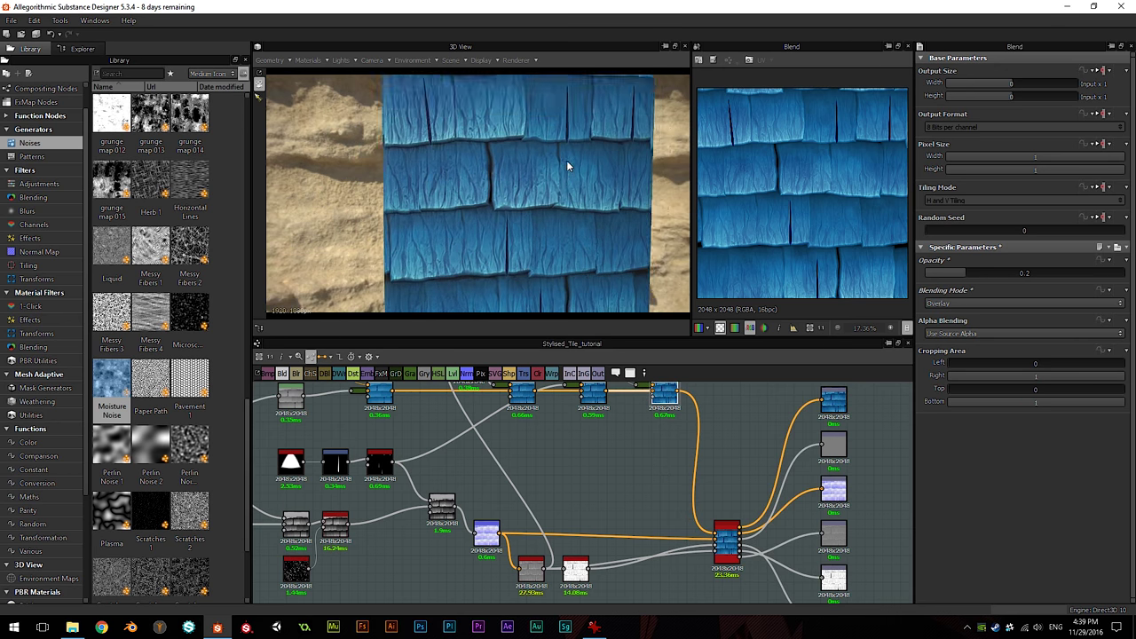
pyautogui.moveTo(590, 202); pyautogui.dragTo(468, 197)
pyautogui.scroll(3, 654, 480)
pyautogui.scroll(-4, 657, 483)
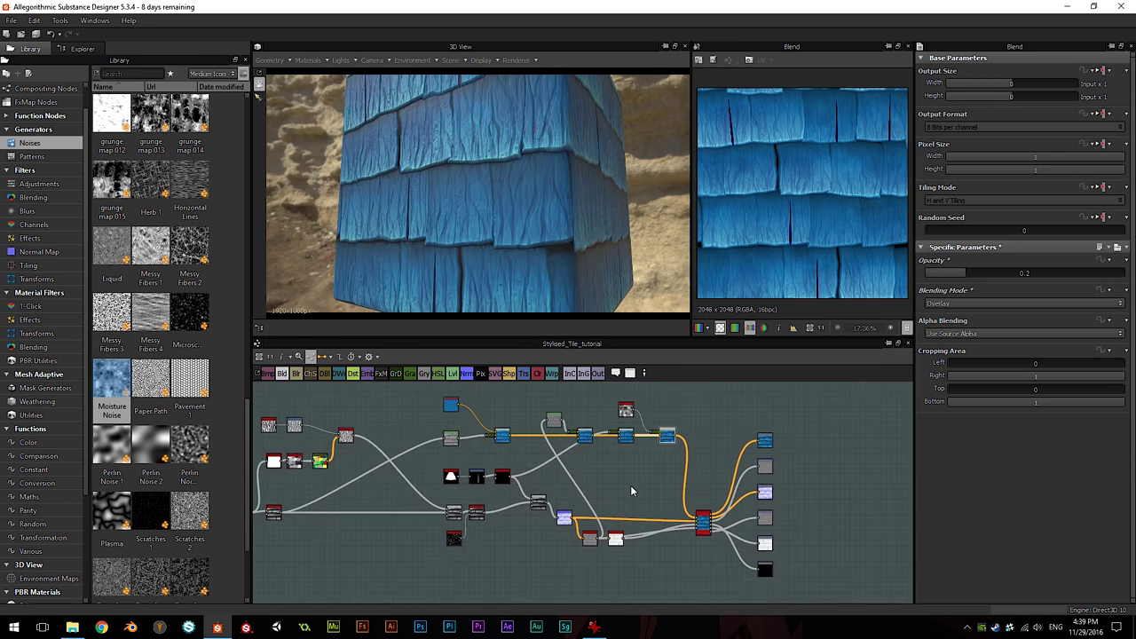
pyautogui.scroll(3, 629, 488)
pyautogui.scroll(-4, 607, 488)
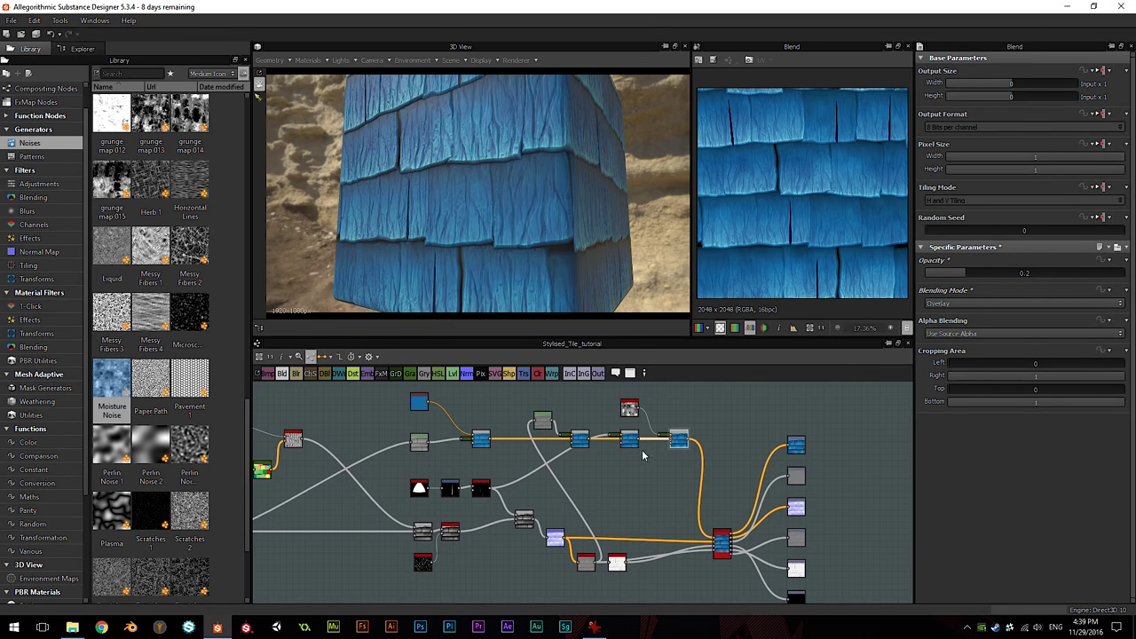
pyautogui.scroll(-1, 608, 445)
pyautogui.scroll(3, 506, 512)
pyautogui.moveTo(324, 599); pyautogui.dragTo(388, 562, button='middle')
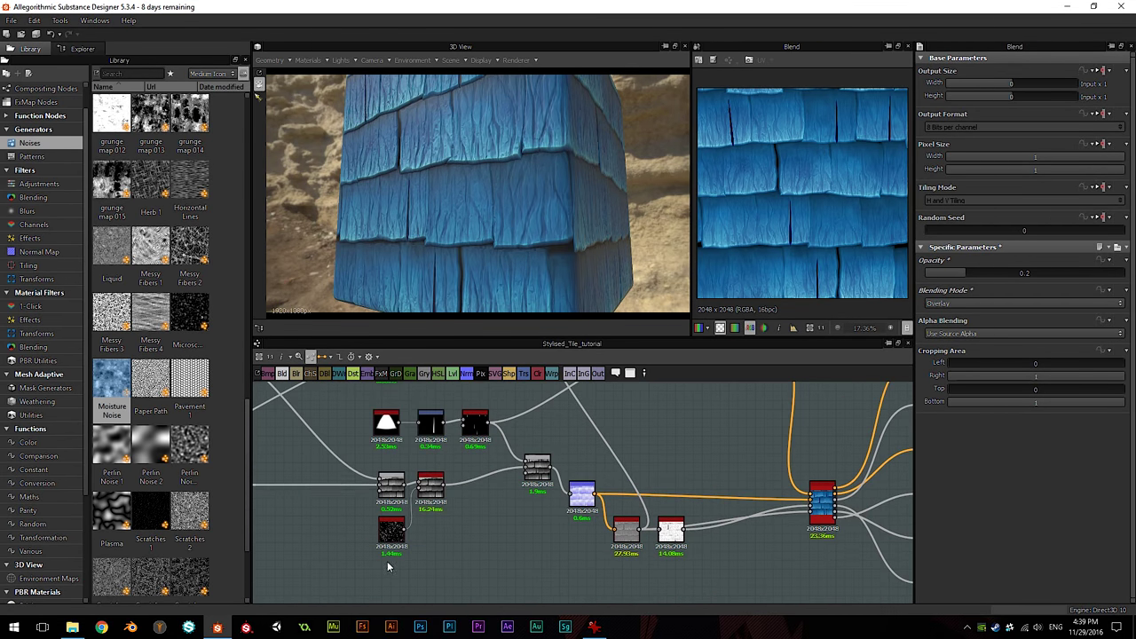
pyautogui.moveTo(639, 422); pyautogui.dragTo(528, 444, button='middle')
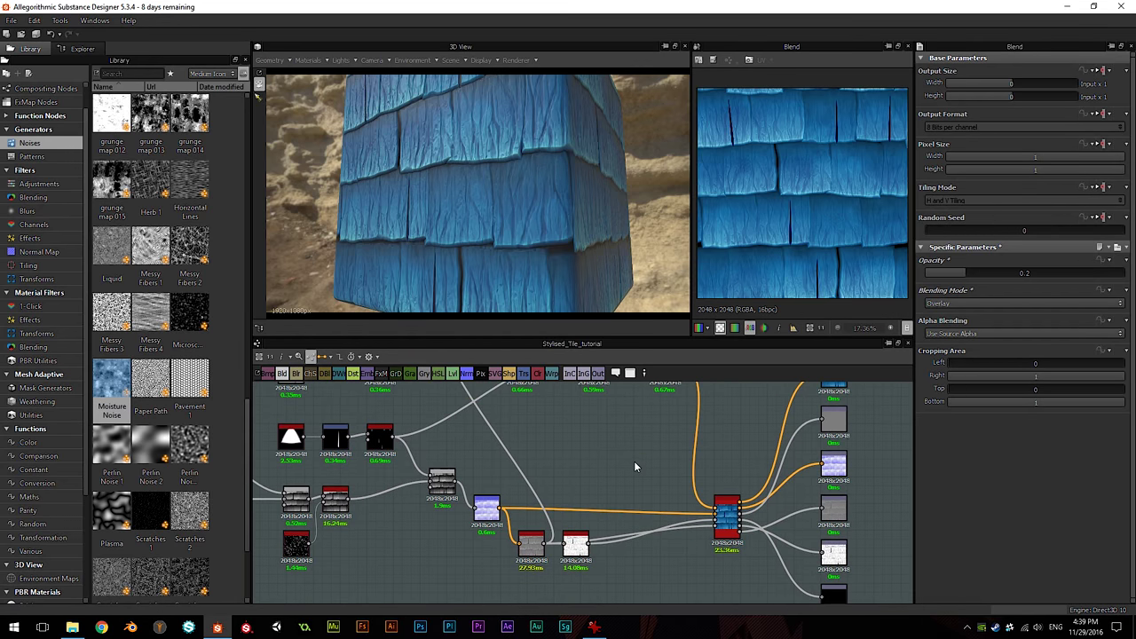
# Step: Inspect the wood grain, bevelled edges, cracks and colour variation of the tiles close up and from several angles in the 3D view
pyautogui.moveTo(510, 215); pyautogui.dragTo(580, 177)
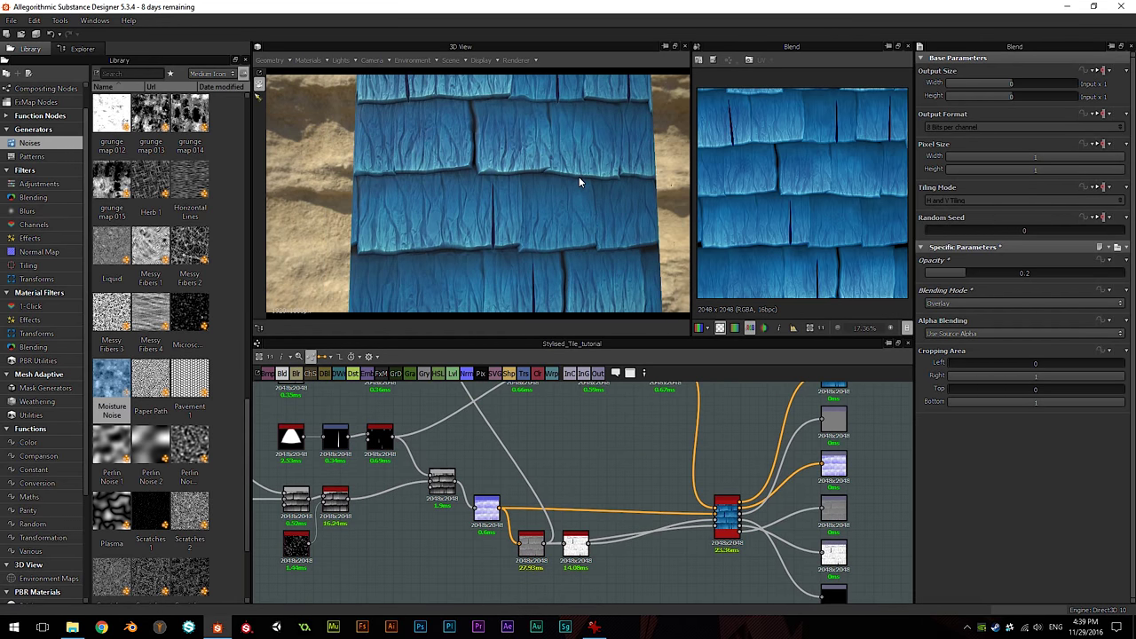
pyautogui.moveTo(579, 177); pyautogui.dragTo(579, 197, button='middle')
pyautogui.scroll(2, 579, 198)
pyautogui.moveTo(530, 222)
pyautogui.mouseDown()
pyautogui.moveTo(565, 218)
pyautogui.moveTo(566, 205)
pyautogui.moveTo(496, 218)
pyautogui.moveTo(460, 199)
pyautogui.moveTo(556, 216)
pyautogui.moveTo(513, 221)
pyautogui.moveTo(545, 213)
pyautogui.moveTo(531, 212)
pyautogui.mouseUp()
pyautogui.scroll(-3, 606, 230)
pyautogui.scroll(5, 555, 216)
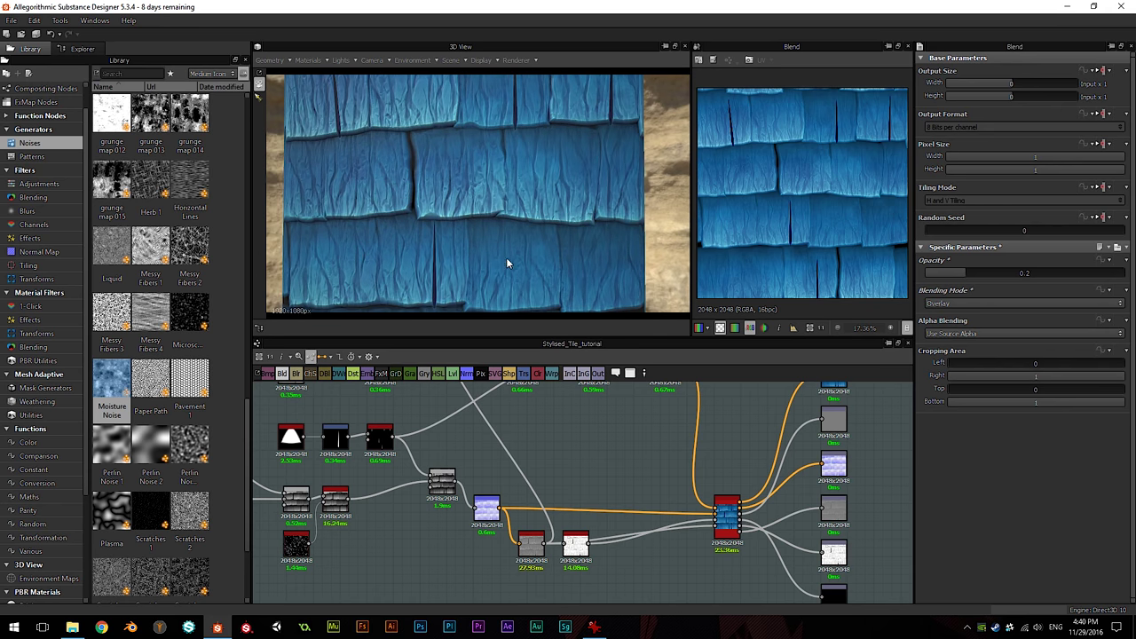
pyautogui.moveTo(514, 264); pyautogui.dragTo(528, 237)
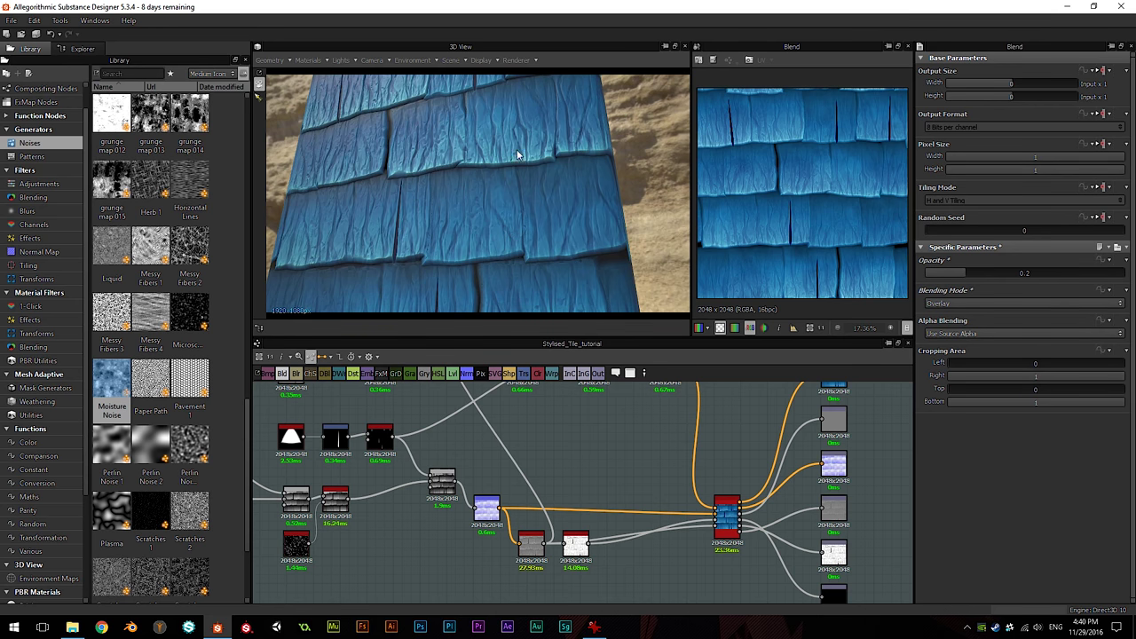
pyautogui.moveTo(520, 151); pyautogui.dragTo(545, 160)
pyautogui.scroll(4, 545, 160)
pyautogui.scroll(-4, 568, 173)
pyautogui.moveTo(485, 201); pyautogui.dragTo(483, 217)
pyautogui.scroll(3, 460, 211)
pyautogui.scroll(-1, 483, 216)
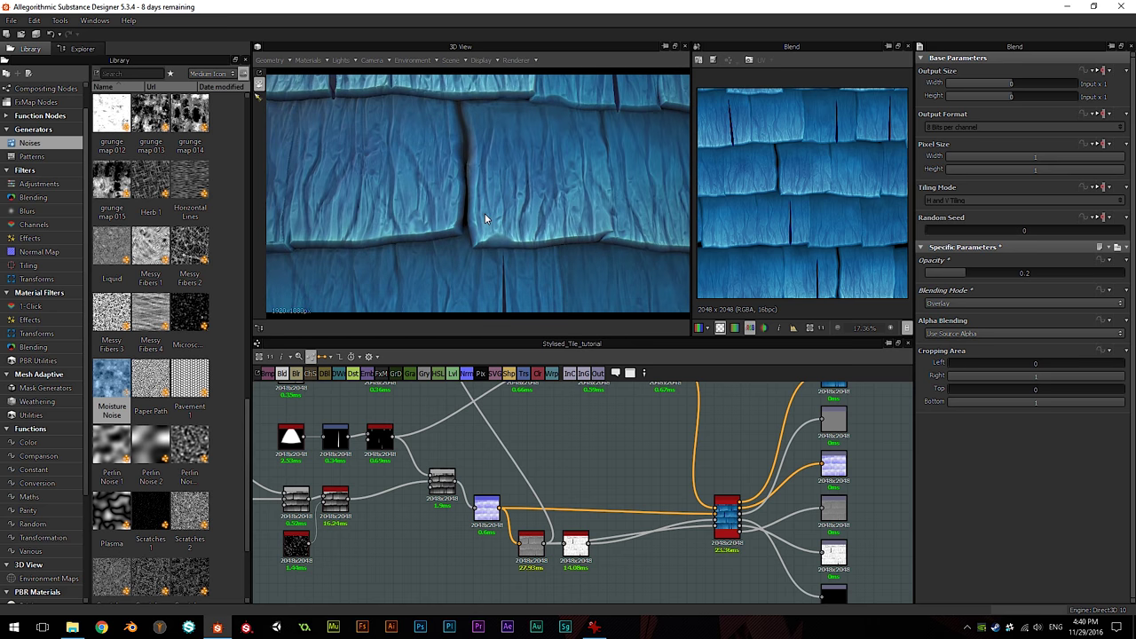
pyautogui.scroll(-3, 484, 214)
pyautogui.moveTo(553, 238); pyautogui.dragTo(539, 194)
pyautogui.scroll(-2, 550, 227)
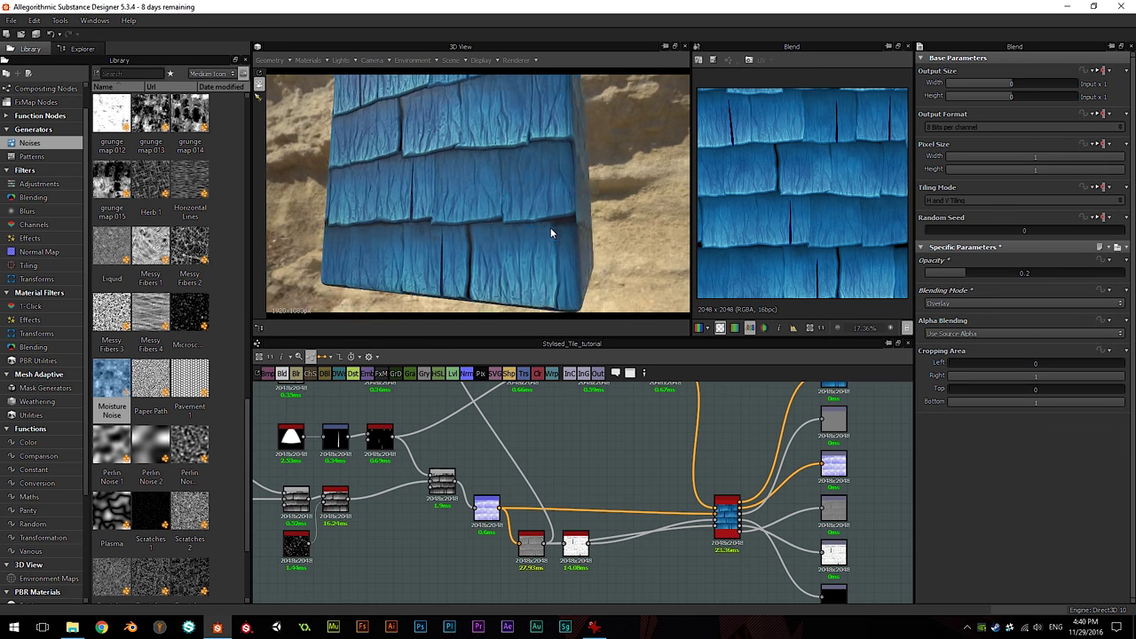
pyautogui.moveTo(550, 232); pyautogui.dragTo(518, 229)
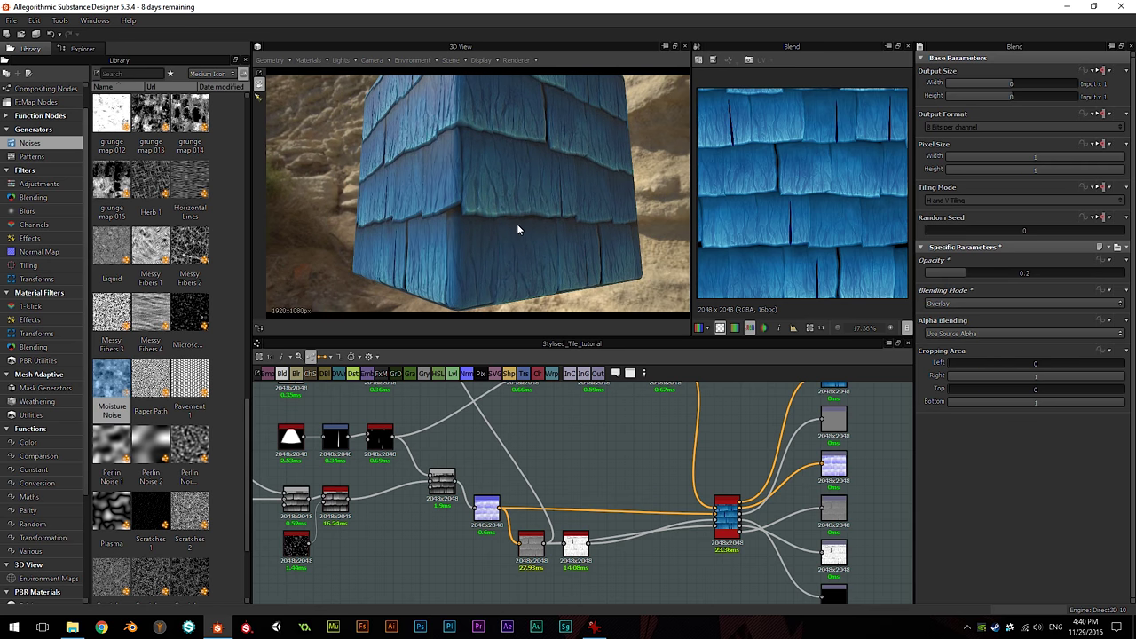
# Step: Raise the Grunge Amount in the PBR base material node's roughness settings and check the surface reflections on the cube
pyautogui.moveTo(622, 446); pyautogui.dragTo(584, 448, button='middle')
pyautogui.click(688, 517)
pyautogui.scroll(-3, 978, 383)
pyautogui.scroll(1, 979, 387)
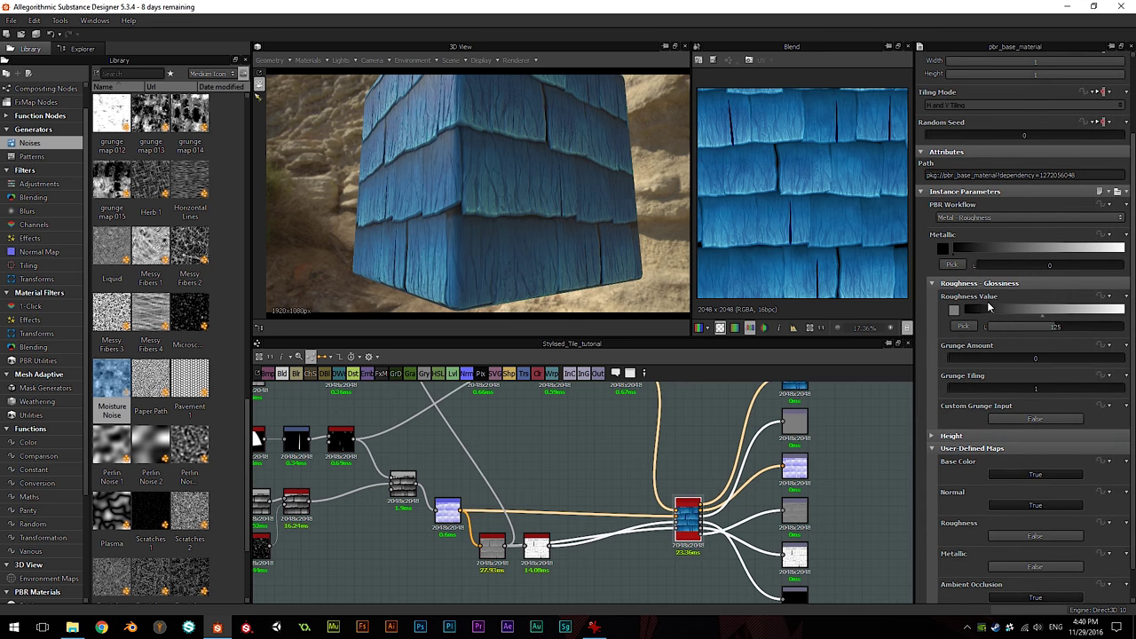
pyautogui.moveTo(954, 355); pyautogui.dragTo(1017, 359)
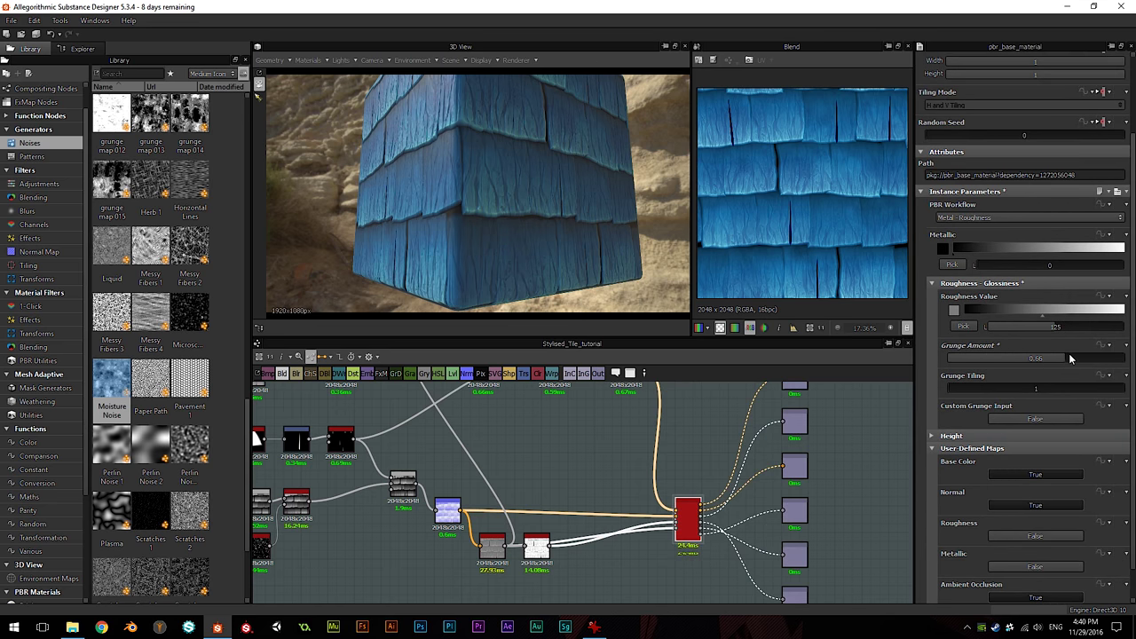
pyautogui.doubleClick(1031, 358)
pyautogui.press('Return')
pyautogui.moveTo(415, 180); pyautogui.dragTo(507, 105)
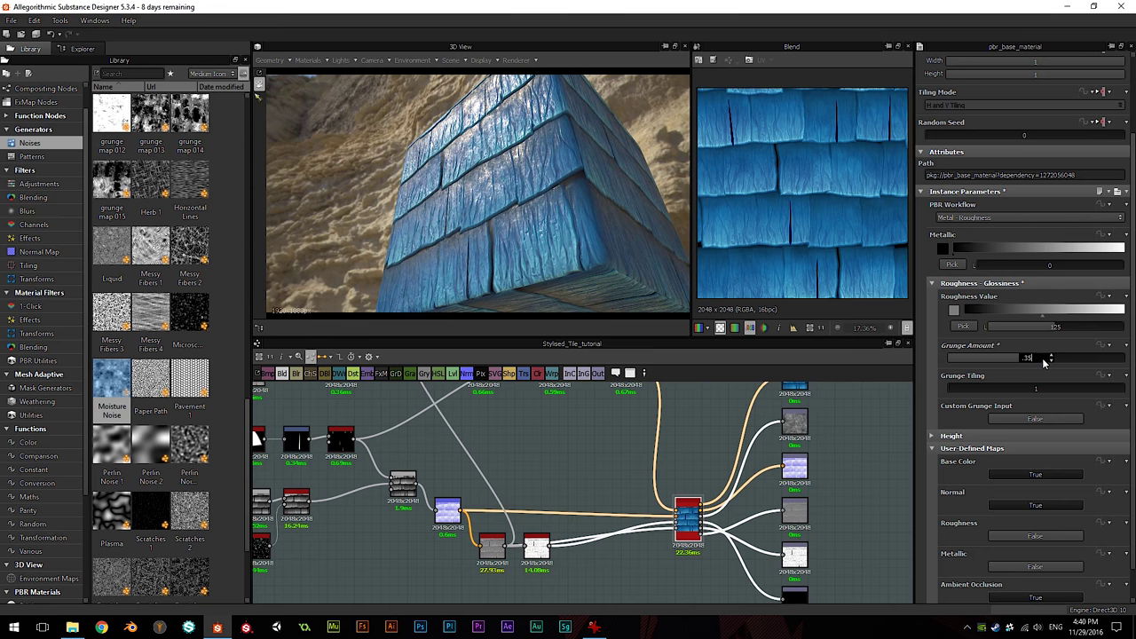
# Step: Try a Grunge Amount of 0.35 on the PBR base material and check the reflections on the cube
pyautogui.click(1044, 360)
pyautogui.write('.35')
pyautogui.press('Return')
pyautogui.moveTo(517, 207); pyautogui.dragTo(554, 178)
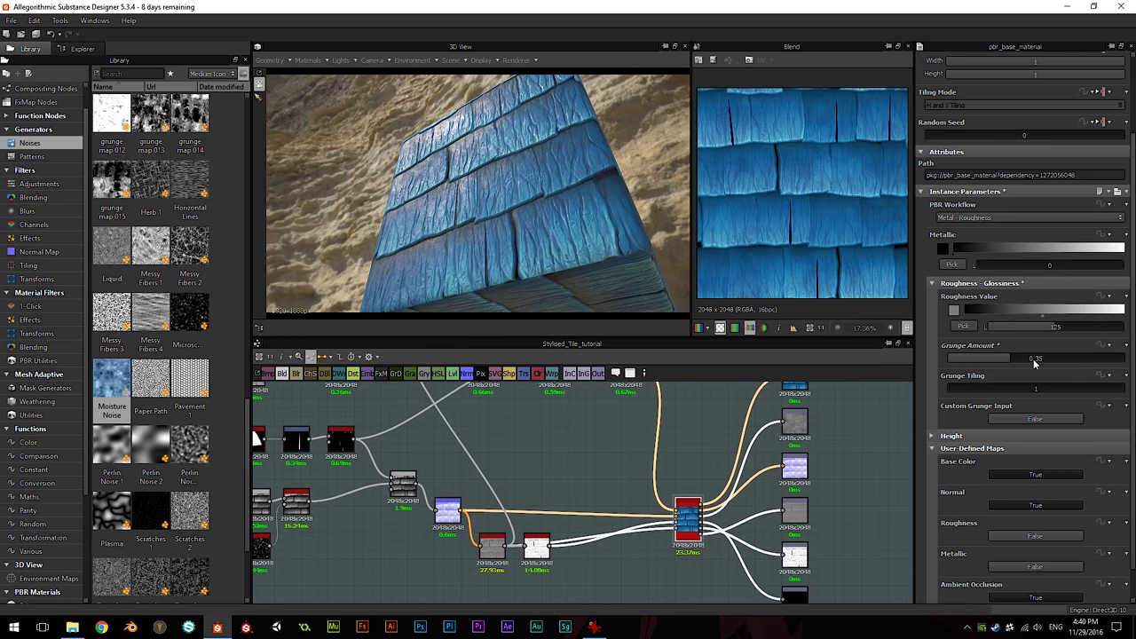
# Step: Set the PBR base material's Grunge Amount to 0.2 and check the tiles' reflections from a low angle
pyautogui.click(1033, 357)
pyautogui.write('.2')
pyautogui.press('Return')
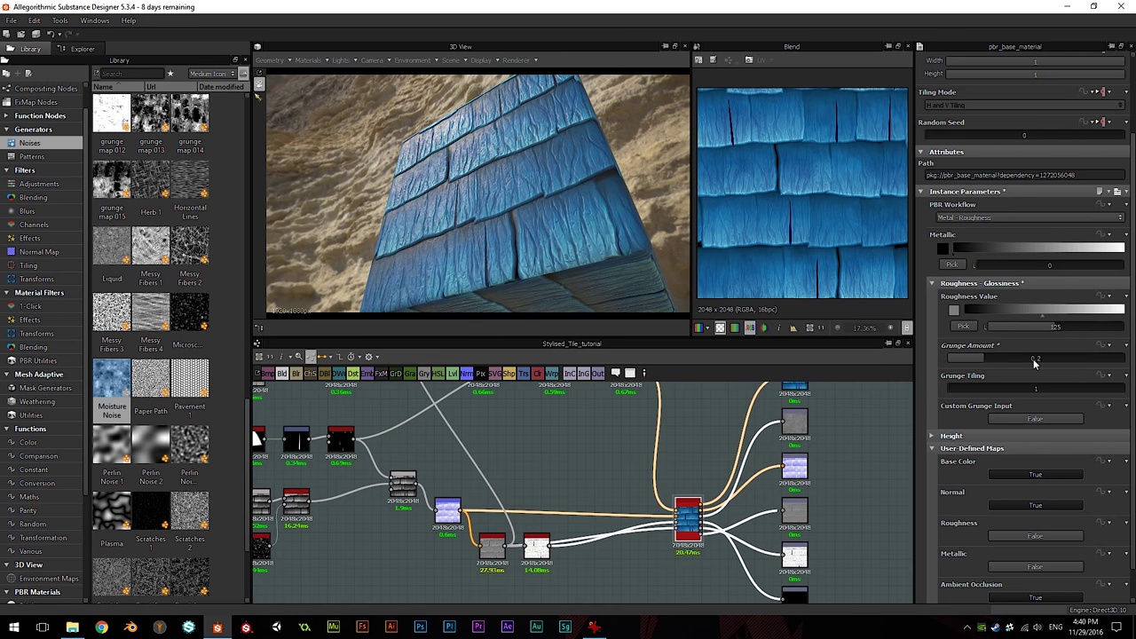
pyautogui.moveTo(475, 173); pyautogui.dragTo(506, 135)
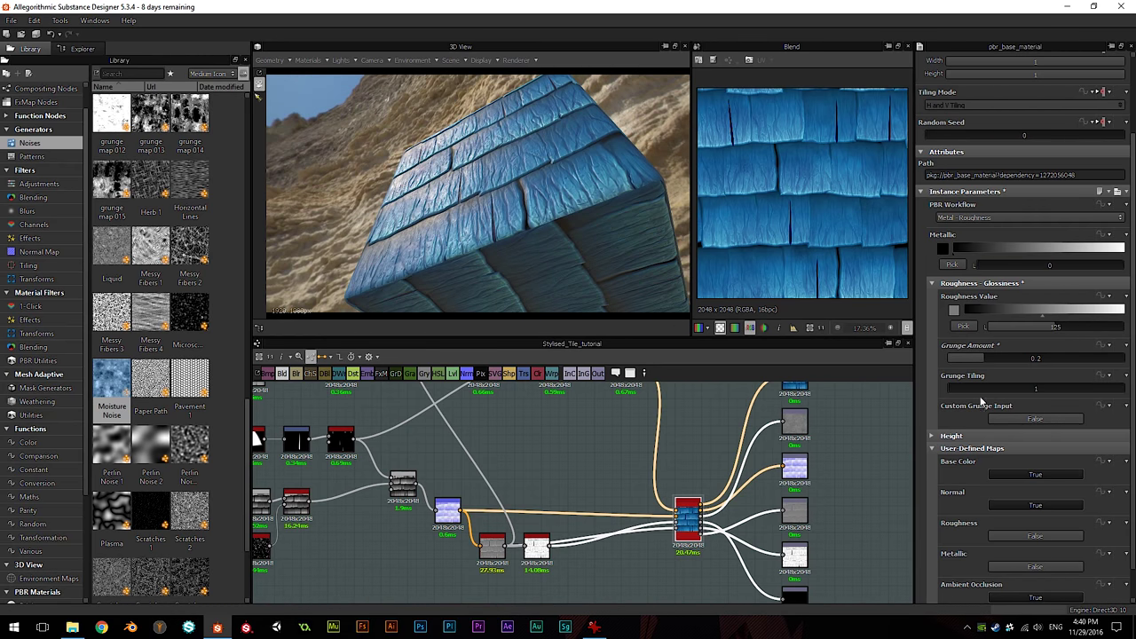
# Step: Review the finished tile material on the cube together with the early tile-shape section of the node graph
pyautogui.moveTo(510, 187); pyautogui.dragTo(519, 230)
pyautogui.moveTo(518, 230); pyautogui.dragTo(519, 174, button='middle')
pyautogui.scroll(-3, 518, 174)
pyautogui.scroll(-3, 447, 472)
pyautogui.moveTo(415, 405); pyautogui.dragTo(473, 454, button='middle')
pyautogui.scroll(5, 523, 471)
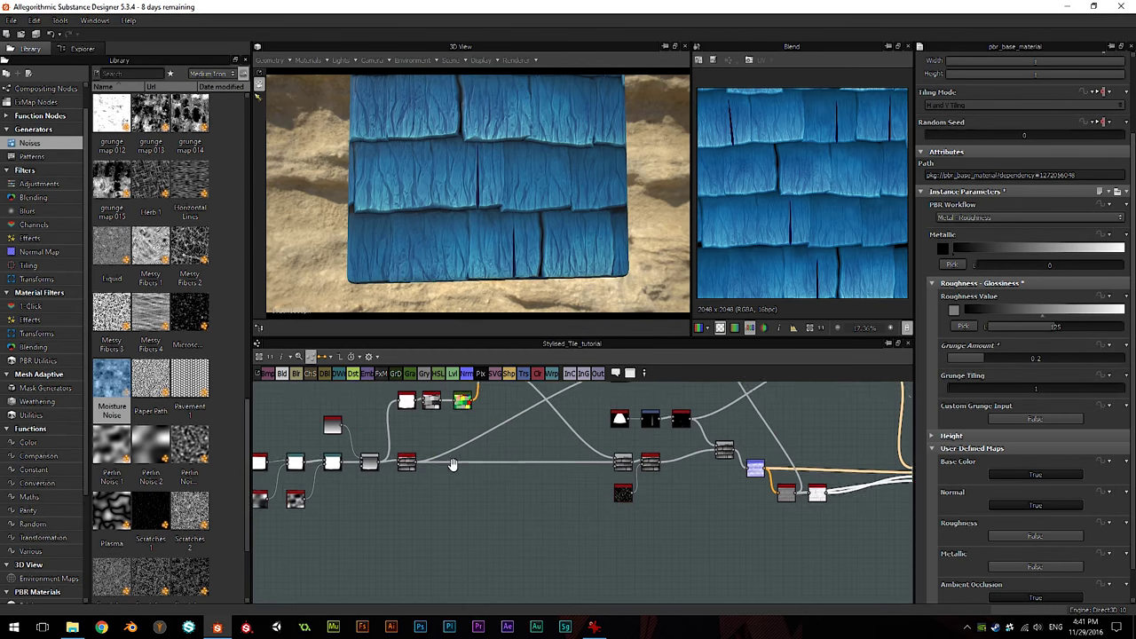
pyautogui.scroll(2, 525, 504)
pyautogui.moveTo(532, 284); pyautogui.dragTo(547, 222)
pyautogui.moveTo(543, 170); pyautogui.dragTo(639, 177)
pyautogui.scroll(-6, 646, 512)
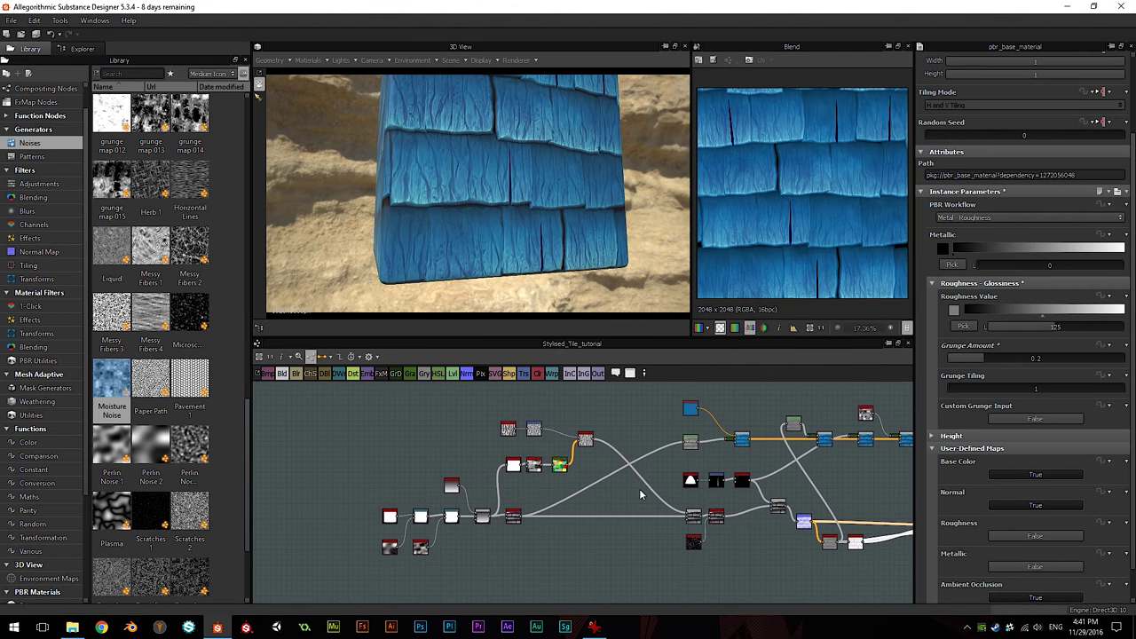
# Step: Trace the node graph from the initial tile shapes through the normal and occlusion nodes to the base colour Blends
pyautogui.scroll(3, 639, 488)
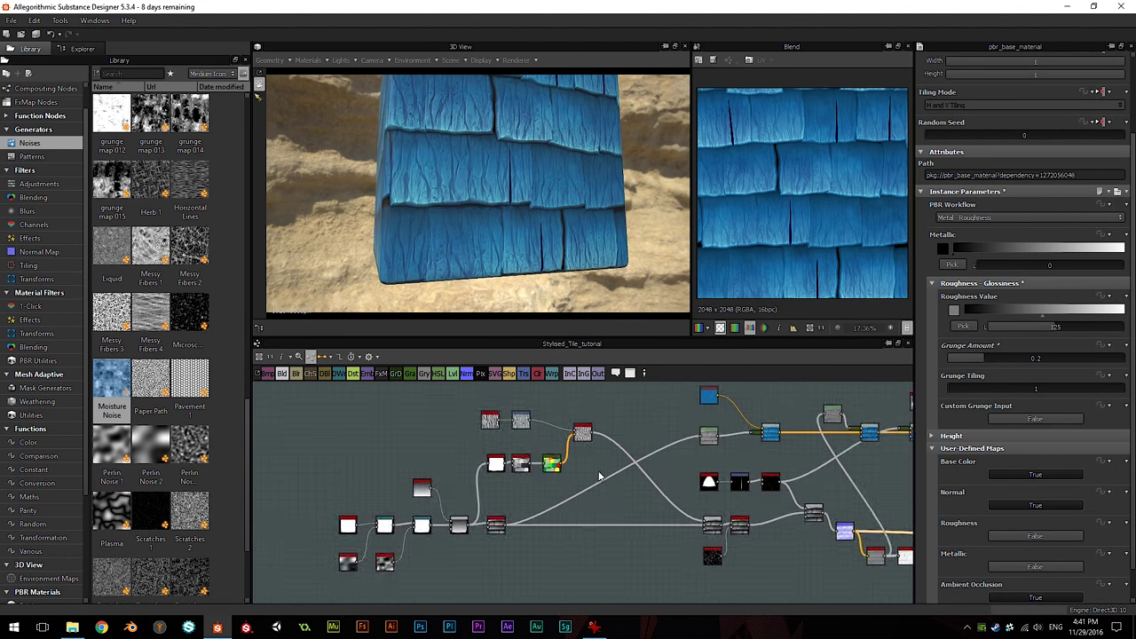
pyautogui.moveTo(587, 493); pyautogui.dragTo(449, 498, button='middle')
pyautogui.scroll(-1, 631, 464)
pyautogui.moveTo(658, 544); pyautogui.dragTo(574, 541, button='middle')
pyautogui.scroll(2, 574, 524)
pyautogui.moveTo(618, 486); pyautogui.dragTo(560, 527, button='middle')
pyautogui.moveTo(693, 578); pyautogui.dragTo(556, 528, button='middle')
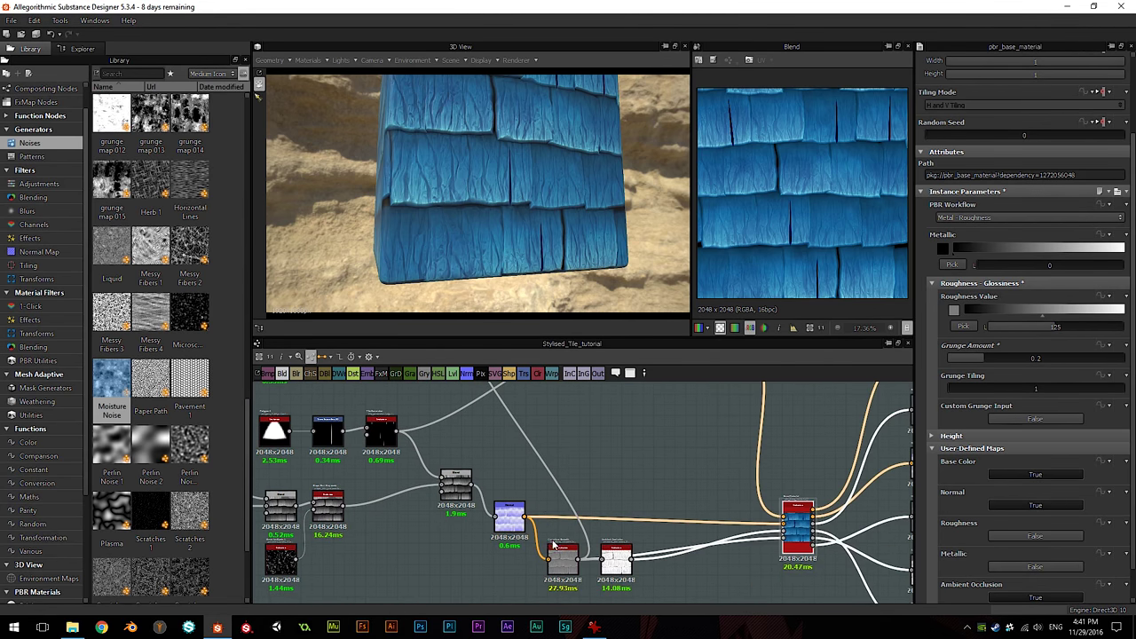
pyautogui.moveTo(470, 463); pyautogui.dragTo(513, 533, button='middle')
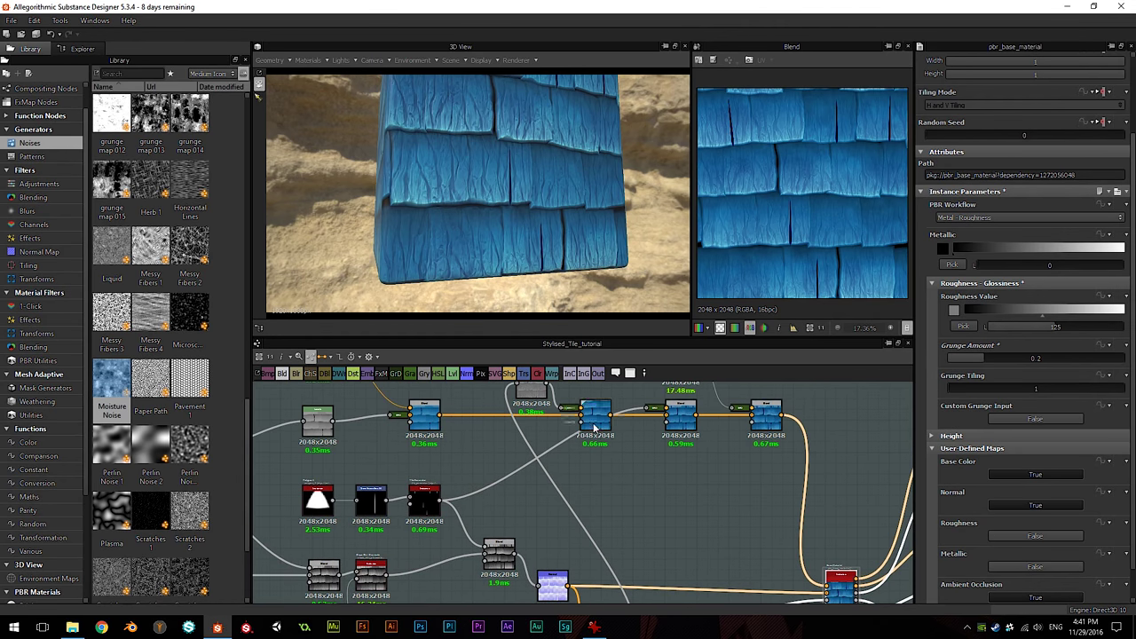
# Step: Inspect the tile surface at a tilted angle and retrace the graph from its starting nodes to the material outputs
pyautogui.moveTo(592, 181); pyautogui.dragTo(555, 170)
pyautogui.moveTo(544, 168); pyautogui.dragTo(549, 219, button='middle')
pyautogui.moveTo(548, 218); pyautogui.dragTo(611, 195)
pyautogui.moveTo(386, 522); pyautogui.dragTo(568, 482, button='middle')
pyautogui.scroll(-2, 381, 490)
pyautogui.moveTo(363, 494); pyautogui.dragTo(595, 502, button='middle')
pyautogui.moveTo(670, 467); pyautogui.dragTo(572, 544, button='middle')
pyautogui.moveTo(634, 510); pyautogui.dragTo(456, 499, button='middle')
pyautogui.moveTo(762, 480); pyautogui.dragTo(649, 448, button='middle')
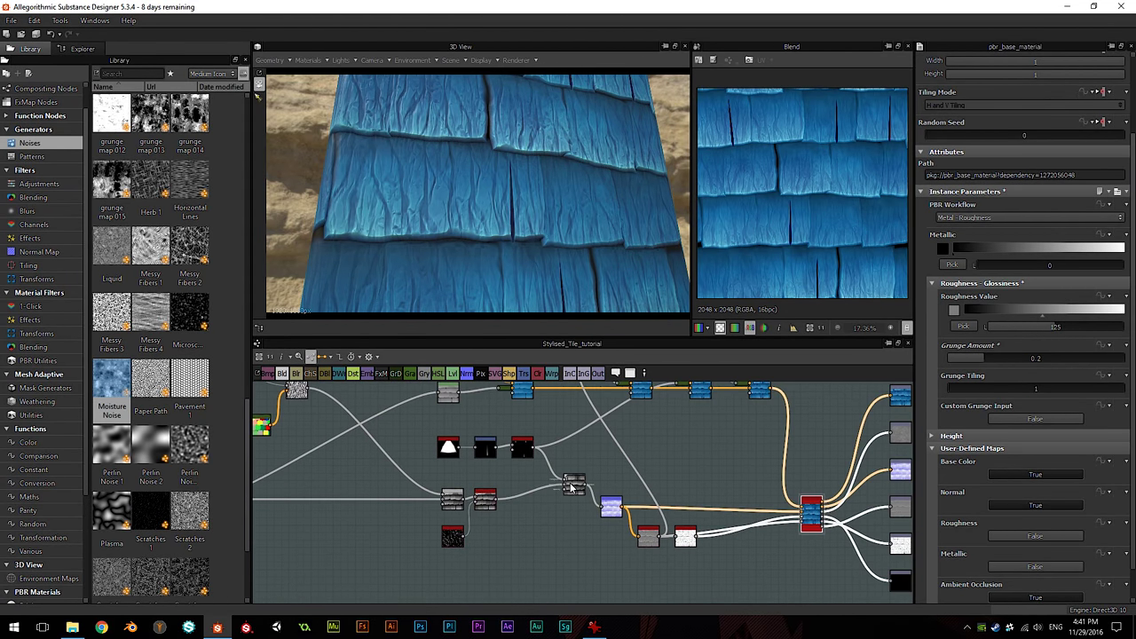
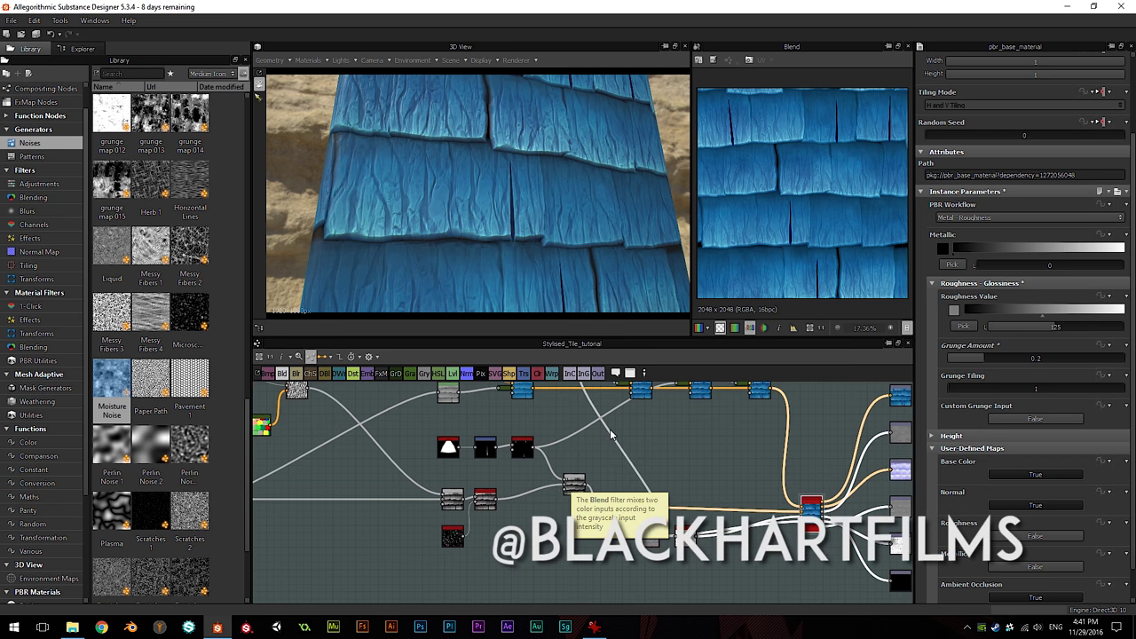
# Step: Examine the blue tiles once more in the 3D view, both close up and as a whole face
pyautogui.moveTo(598, 148); pyautogui.dragTo(521, 177)
pyautogui.scroll(3, 523, 192)
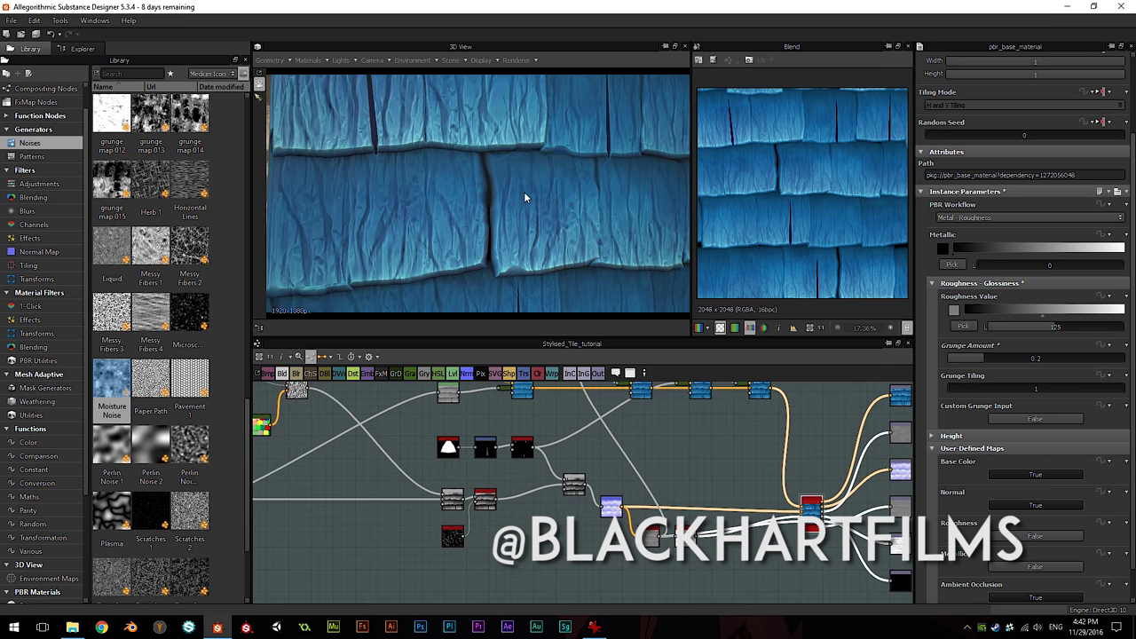
pyautogui.scroll(-3, 524, 191)
pyautogui.moveTo(516, 205); pyautogui.dragTo(604, 189)
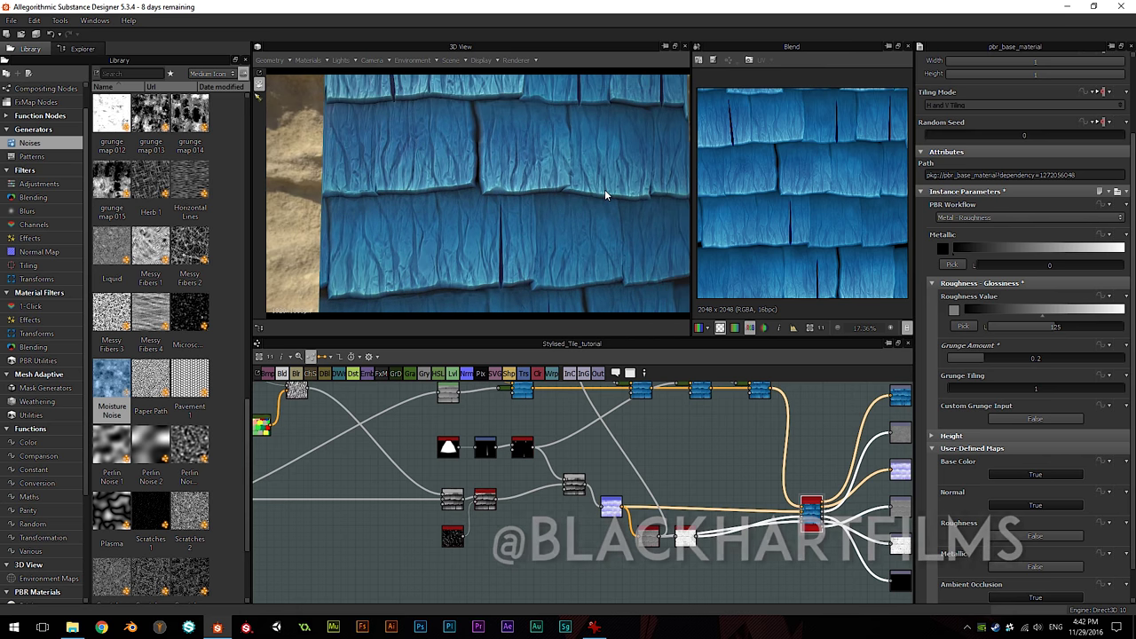
pyautogui.scroll(-3, 613, 241)
pyautogui.moveTo(607, 260); pyautogui.dragTo(606, 242, button='middle')
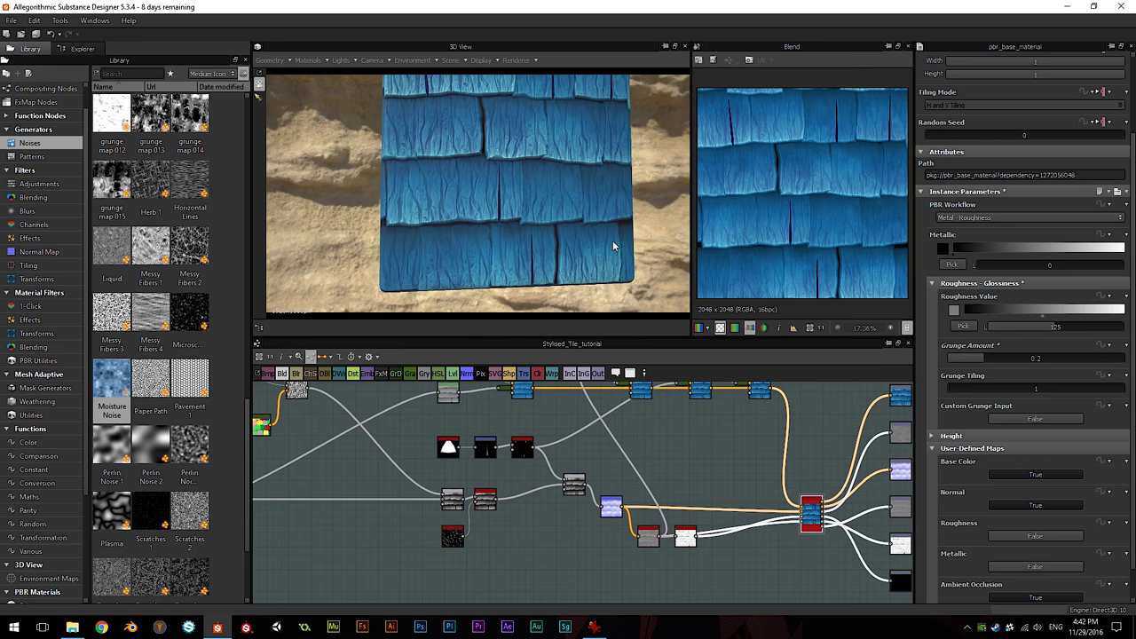
pyautogui.moveTo(605, 243); pyautogui.dragTo(600, 220)
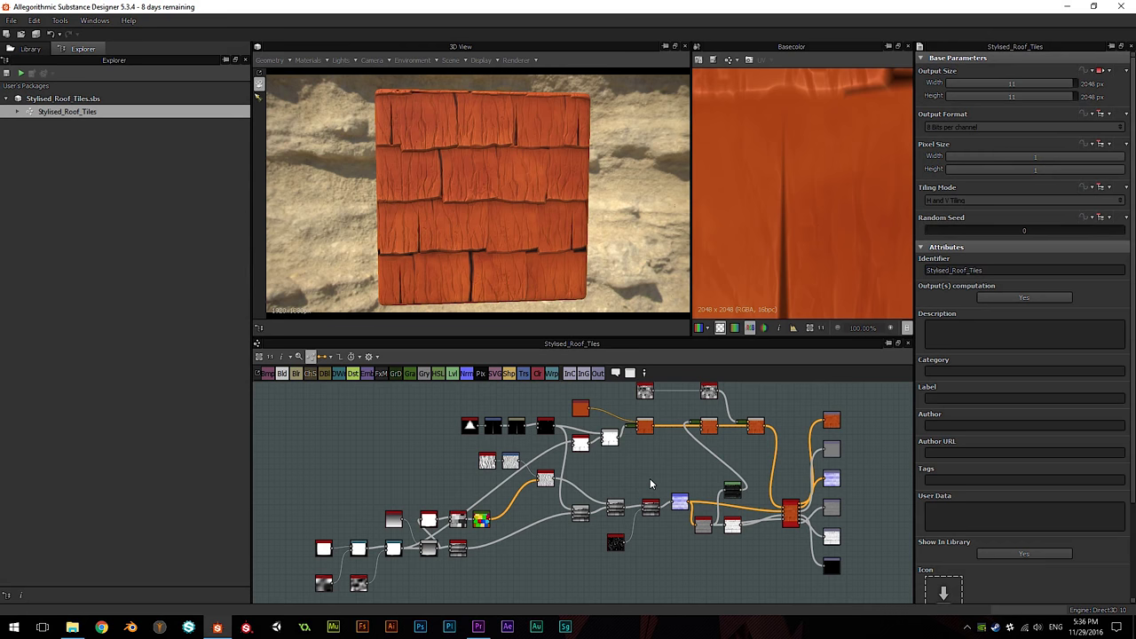
# Step: Examine the orange tiles of the Stylised_Roof_Tiles graph and the height nodes leading into its normal map and PBR material
pyautogui.scroll(2, 608, 478)
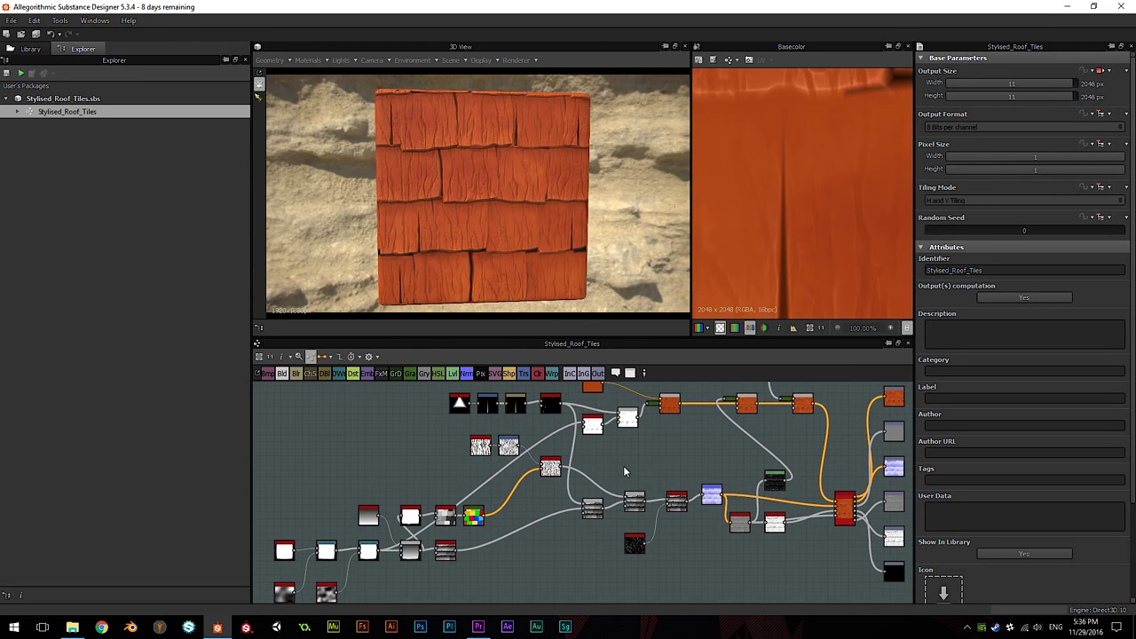
pyautogui.moveTo(506, 175); pyautogui.dragTo(520, 198)
pyautogui.scroll(3, 491, 189)
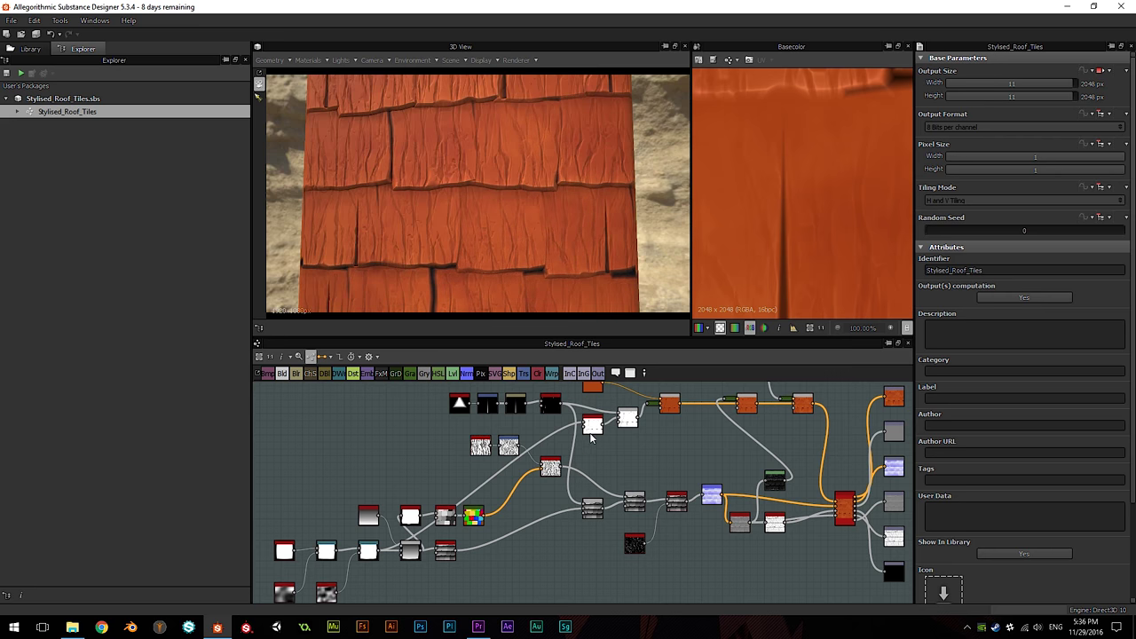
pyautogui.scroll(5, 616, 506)
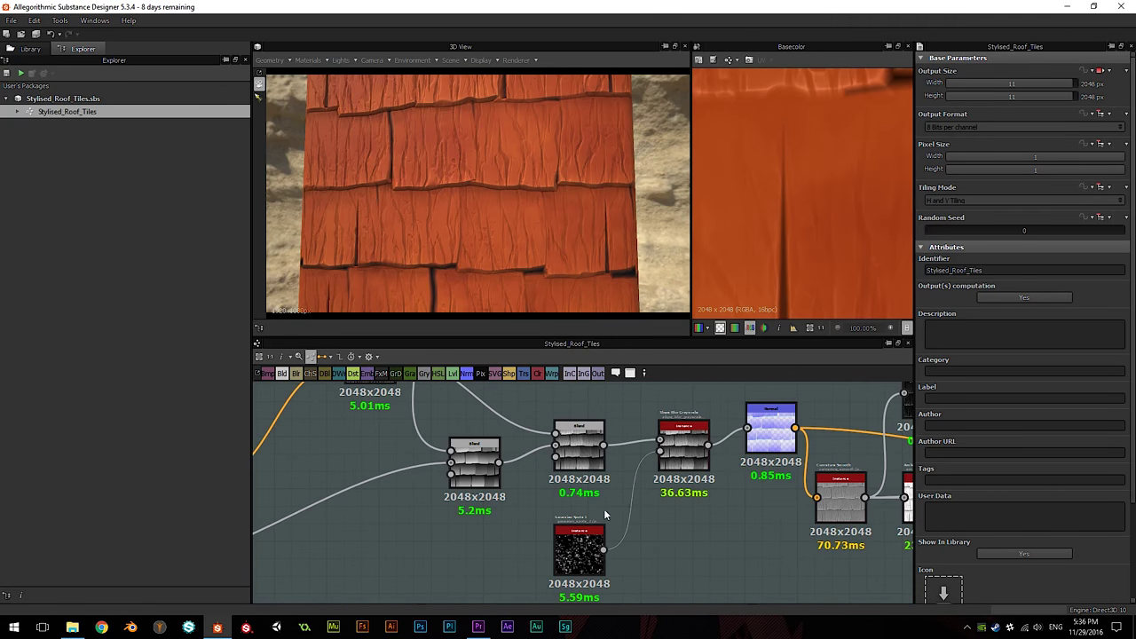
pyautogui.moveTo(621, 495); pyautogui.dragTo(442, 510, button='middle')
pyautogui.scroll(-1, 502, 482)
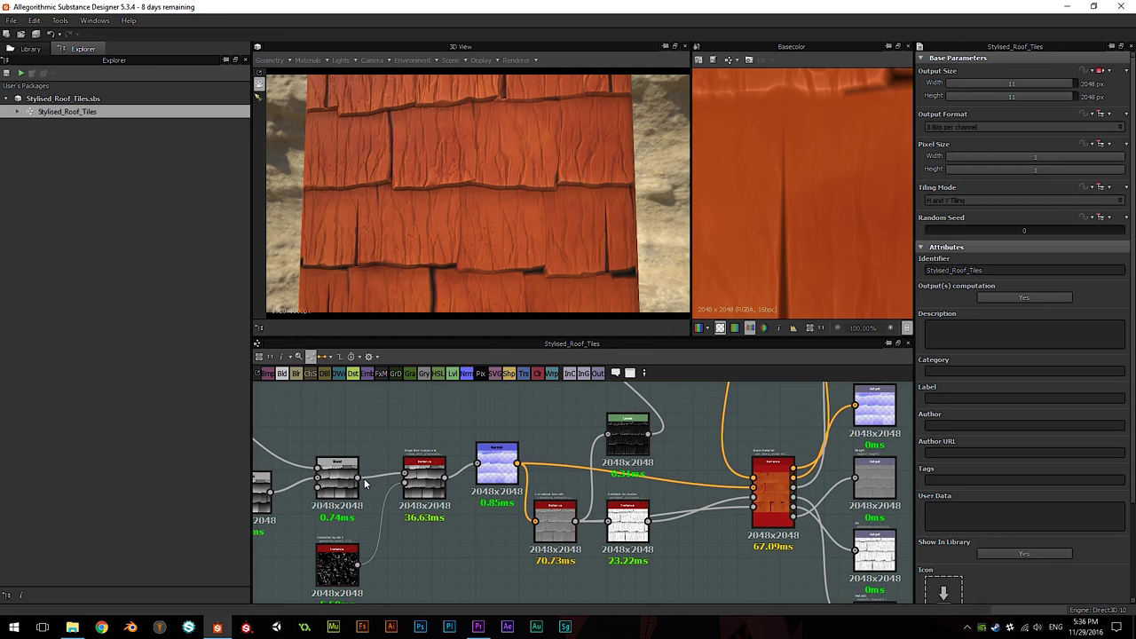
# Step: Connect the Blend ahead of the final grunge node to the base material's height input and check the tiles in the 3D view
pyautogui.moveTo(357, 478); pyautogui.dragTo(765, 515)
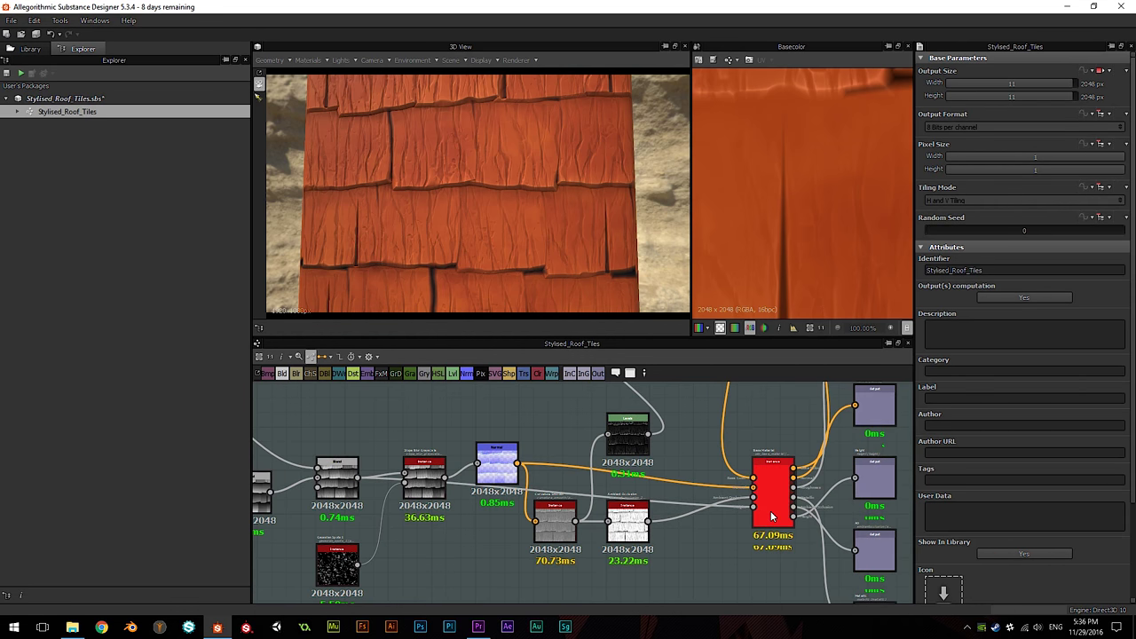
pyautogui.moveTo(606, 229); pyautogui.dragTo(512, 229)
pyautogui.scroll(-2, 510, 232)
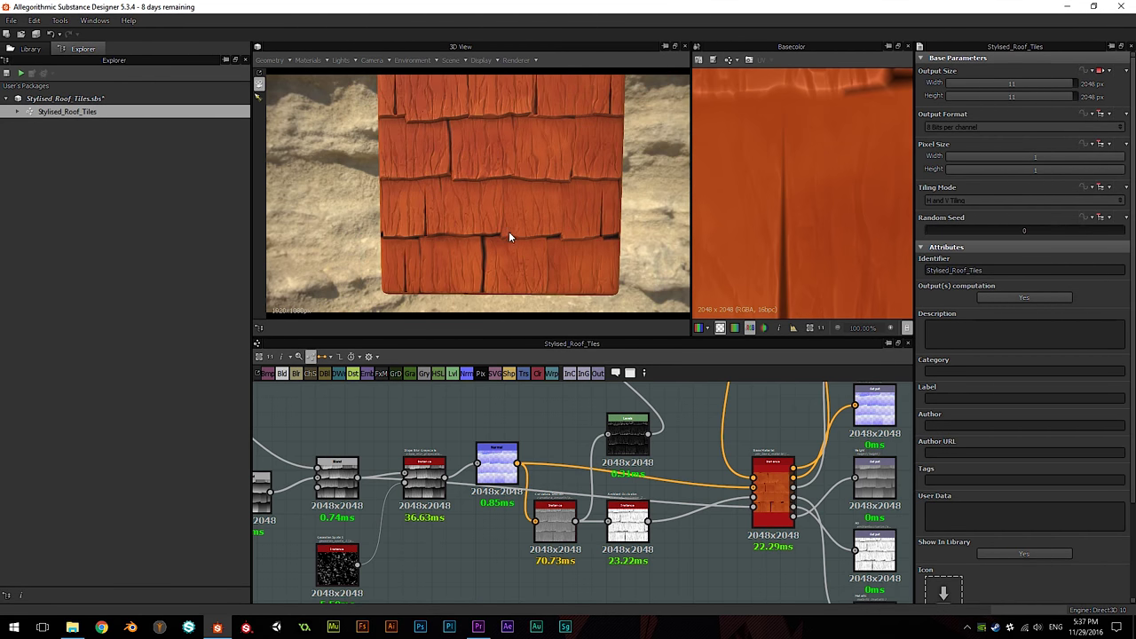
pyautogui.scroll(-5, 700, 519)
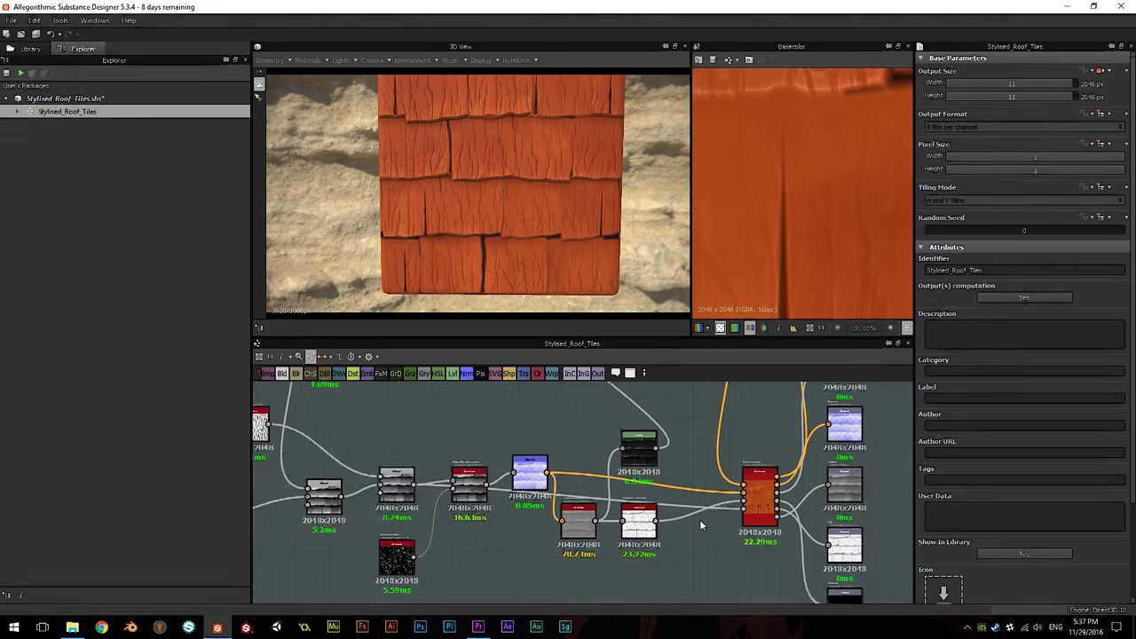
# Step: Open the bitmap export for the Stylised_Roof_Tiles outputs and set the format to JPEG
pyautogui.rightClick(89, 113)
pyautogui.click(140, 230)
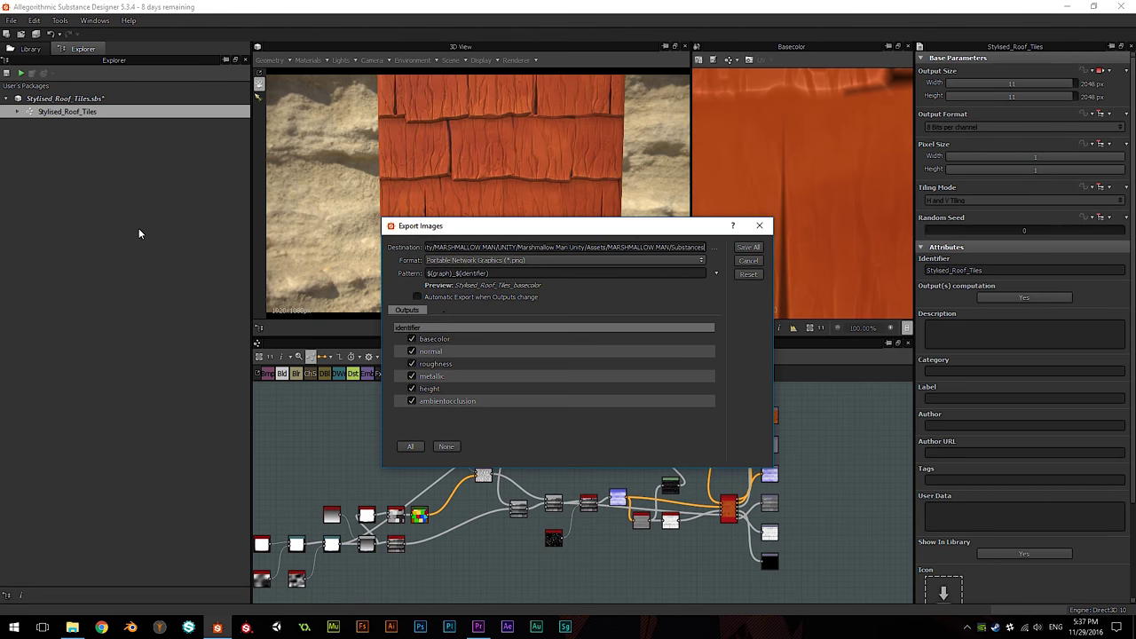
pyautogui.click(502, 261)
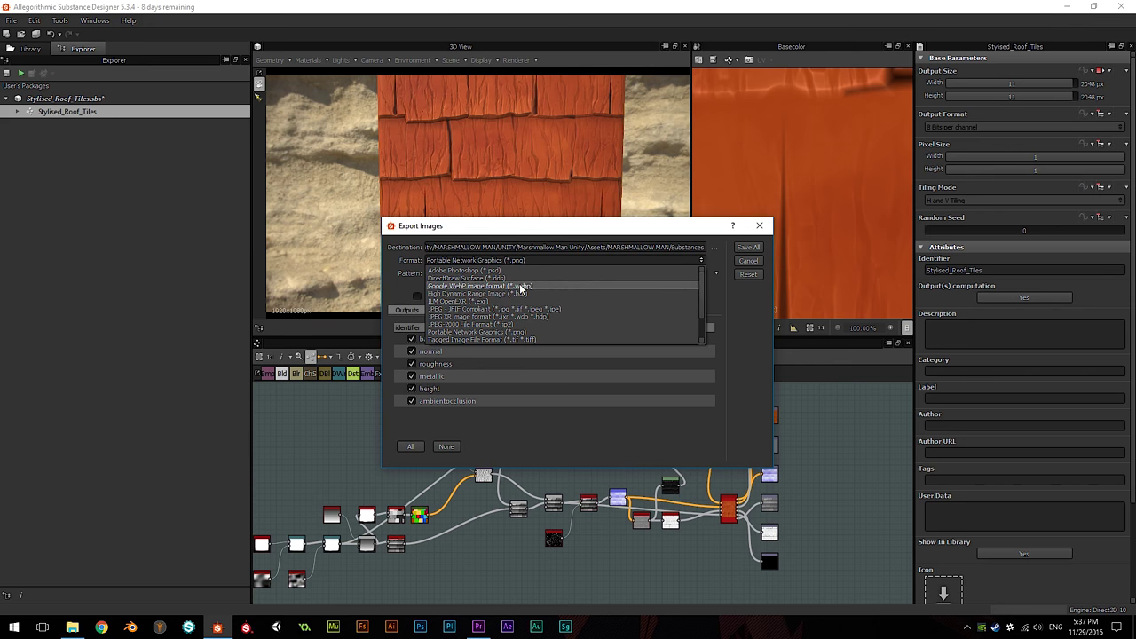
pyautogui.click(524, 309)
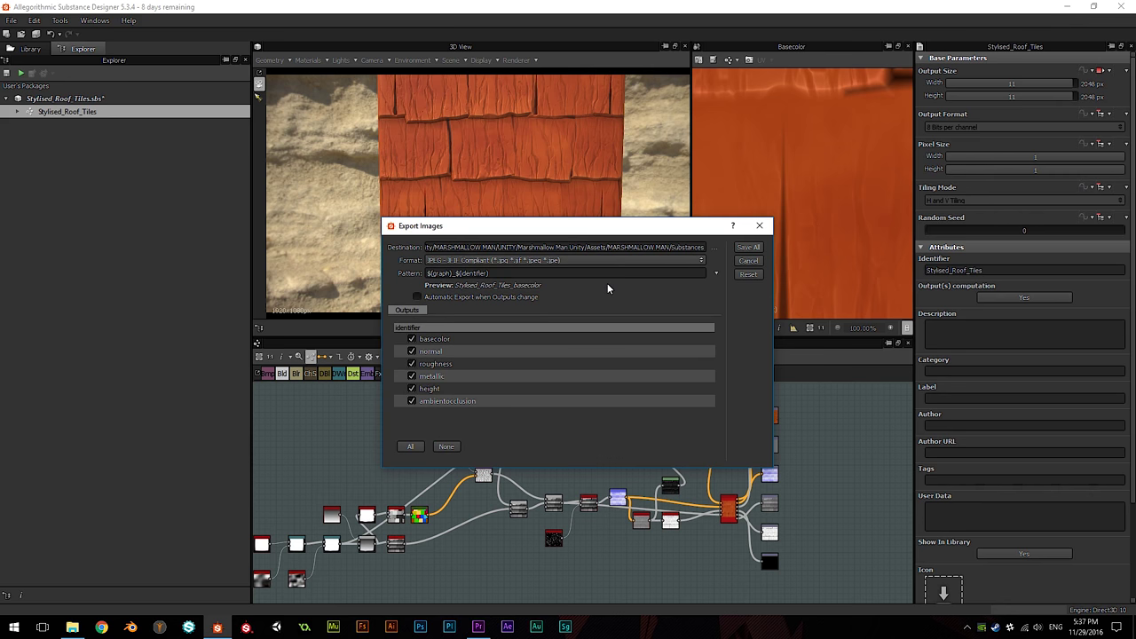
# Step: Set the export destination to D:/BLENDER MARKET/DEMOS/Handpainted Demo/Blender/Texture and export all the output maps
pyautogui.click(716, 247)
pyautogui.moveTo(558, 427); pyautogui.dragTo(553, 294)
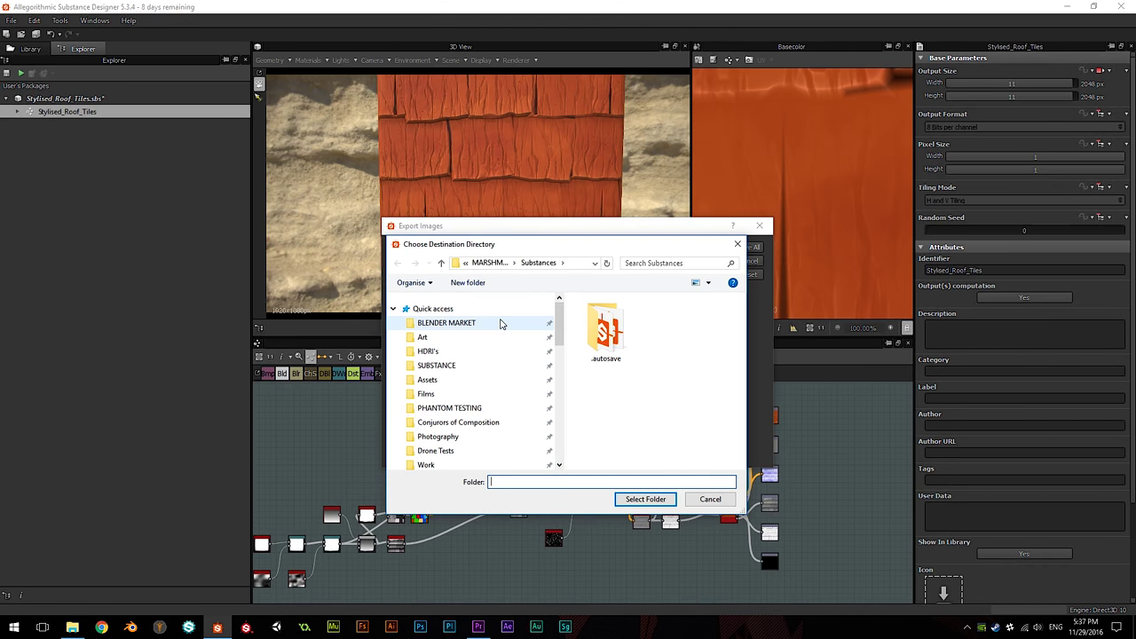
pyautogui.click(500, 323)
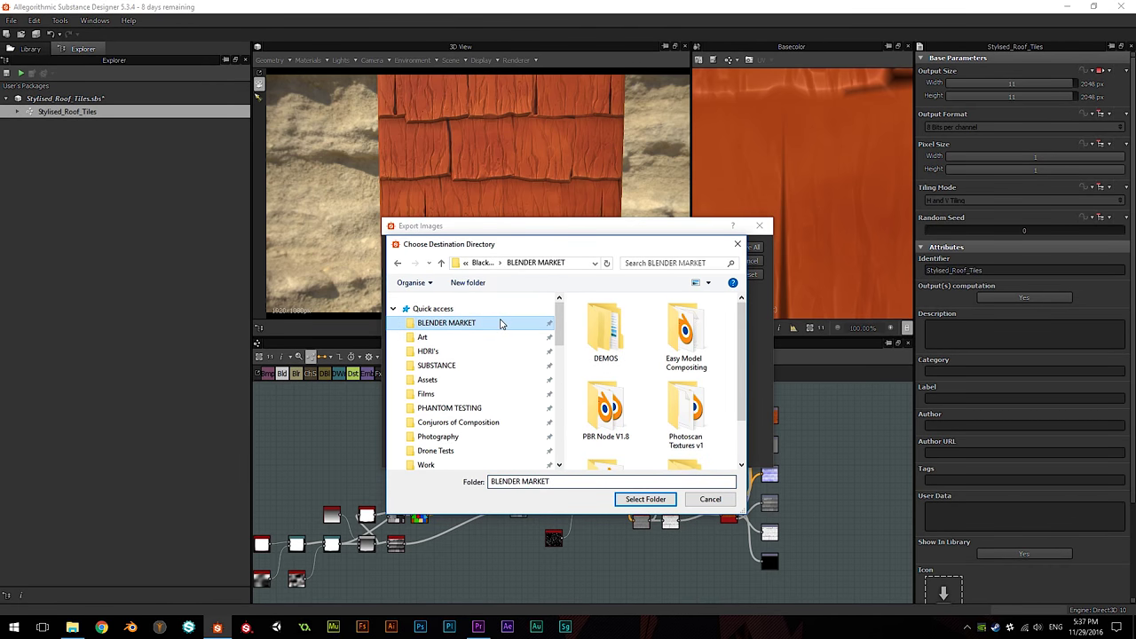
pyautogui.doubleClick(612, 336)
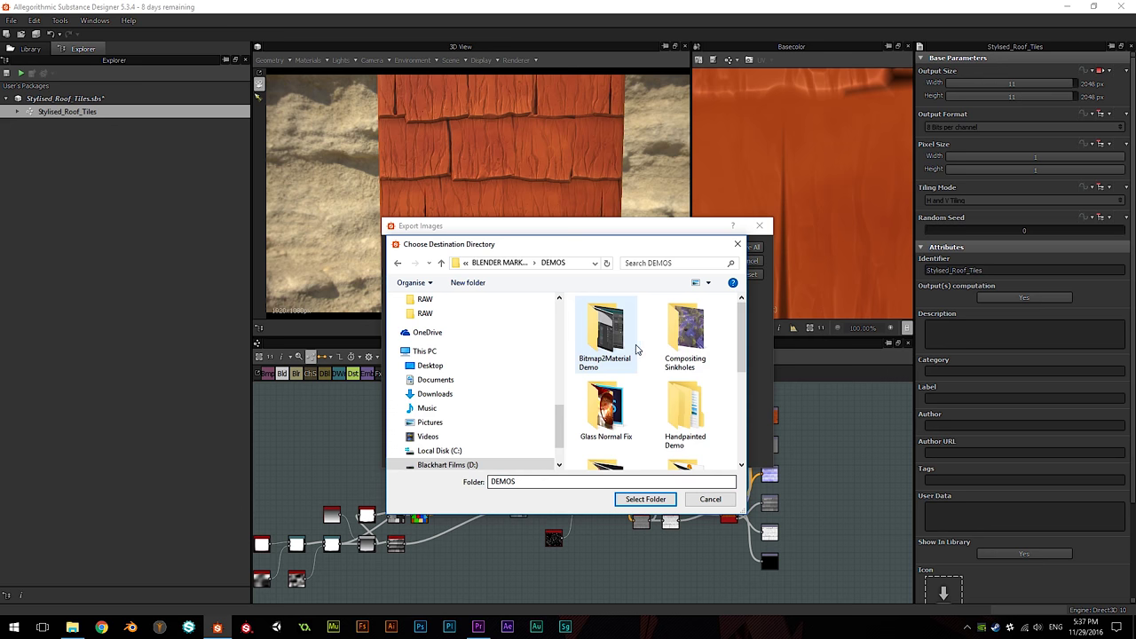
pyautogui.doubleClick(682, 390)
pyautogui.doubleClick(609, 331)
pyautogui.click(606, 331)
pyautogui.click(646, 498)
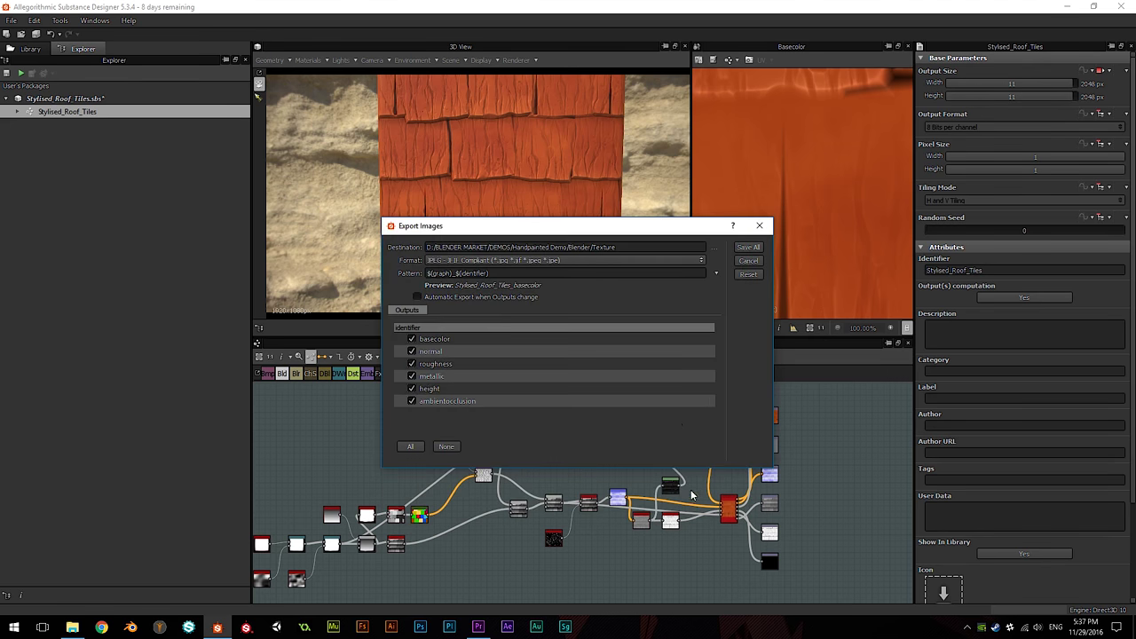
pyautogui.click(748, 247)
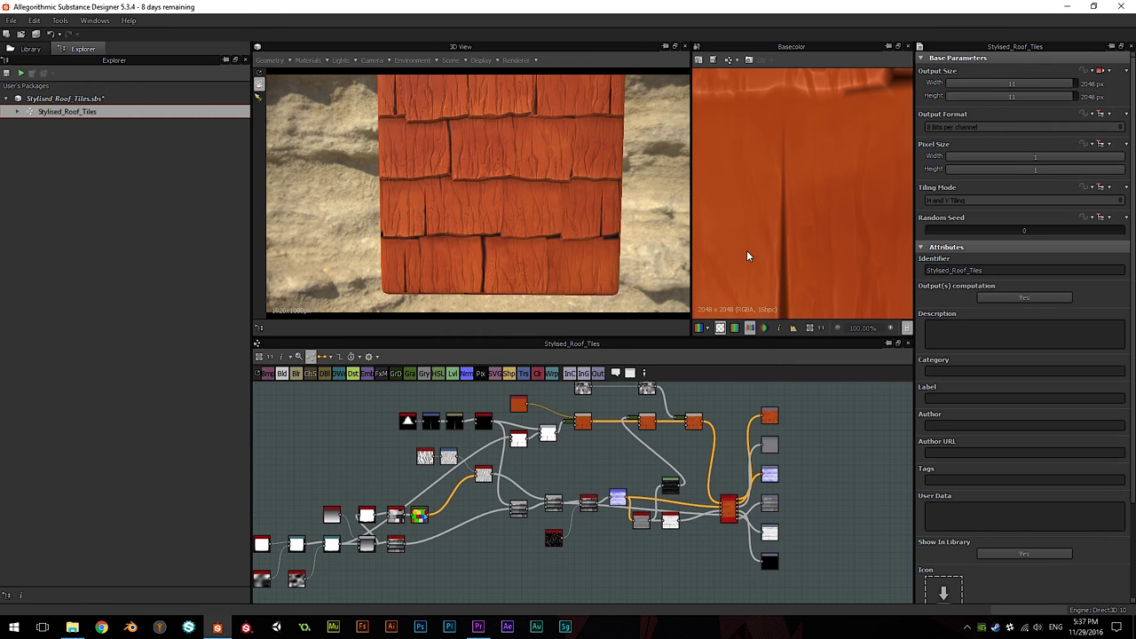
# Step: Switch to File Explorer and open the Blender/Texture folder inside Handpainted Demo
pyautogui.click(72, 626)
pyautogui.click(331, 92)
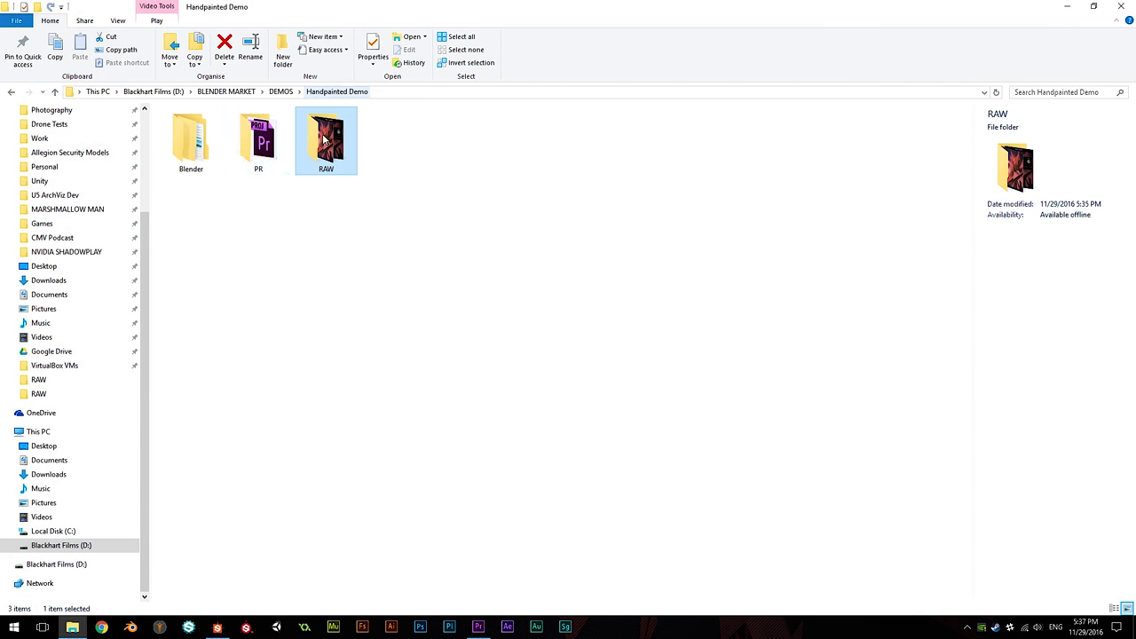
pyautogui.doubleClick(178, 151)
pyautogui.doubleClick(182, 150)
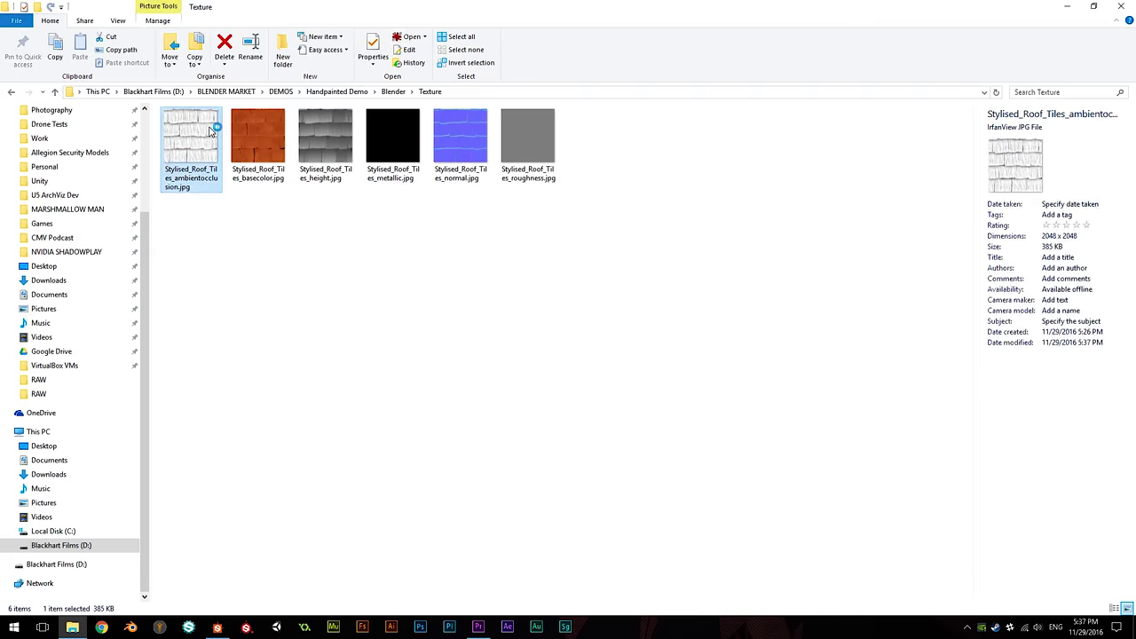
# Step: View the exported ambient occlusion, base colour, height, metallic, normal and roughness images in IrfanView
pyautogui.doubleClick(182, 151)
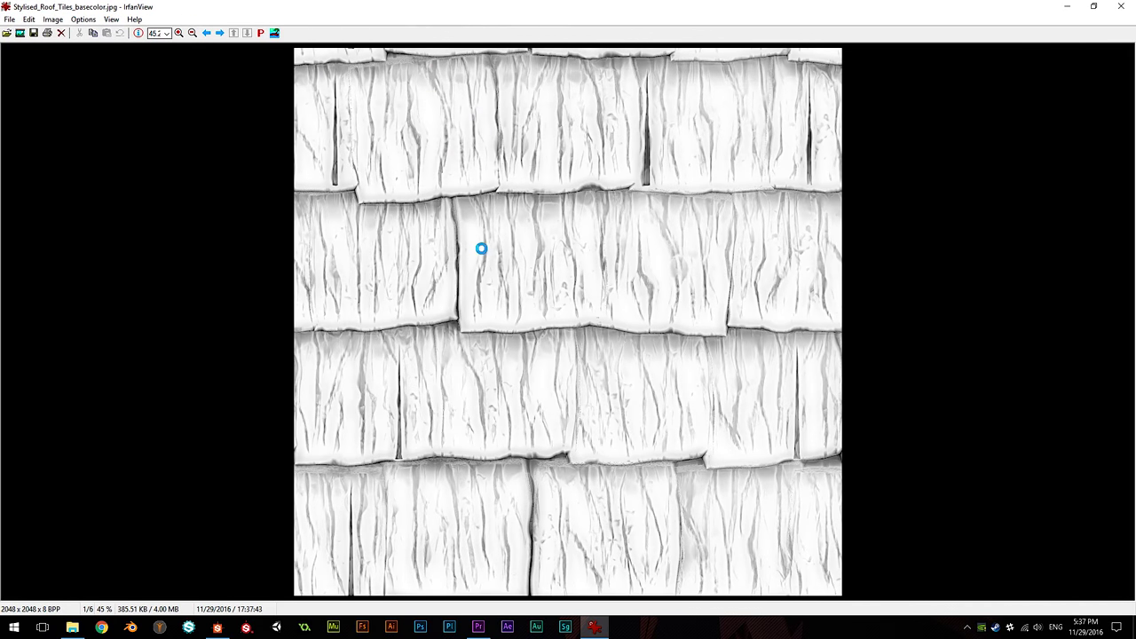
pyautogui.press('Right')
pyautogui.scroll(-1, 497, 200)
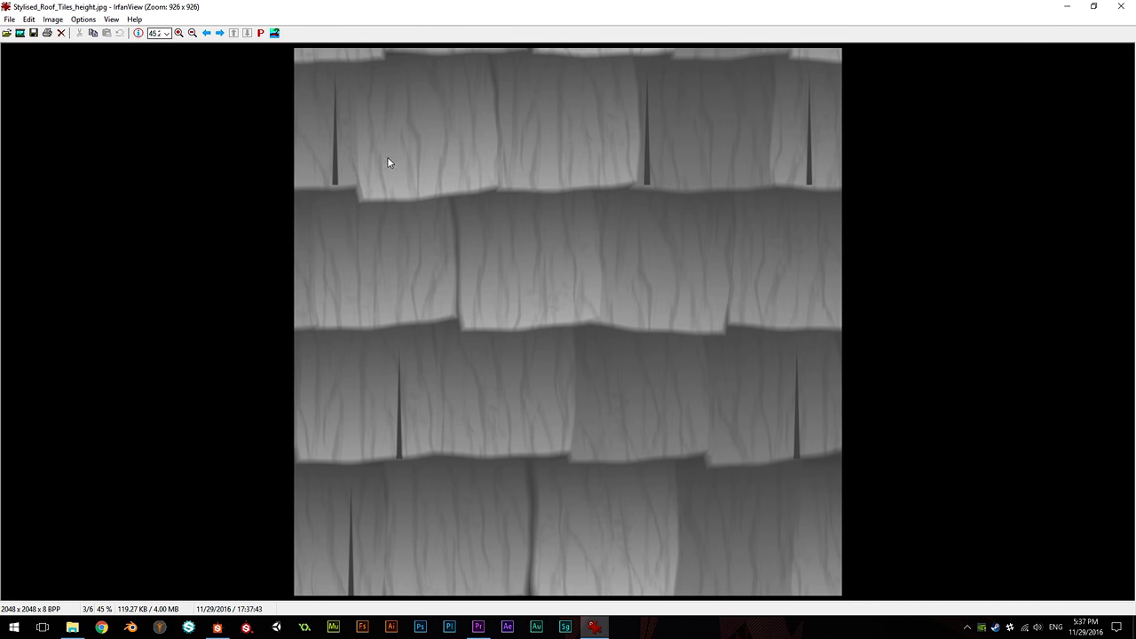
pyautogui.scroll(-2, 530, 244)
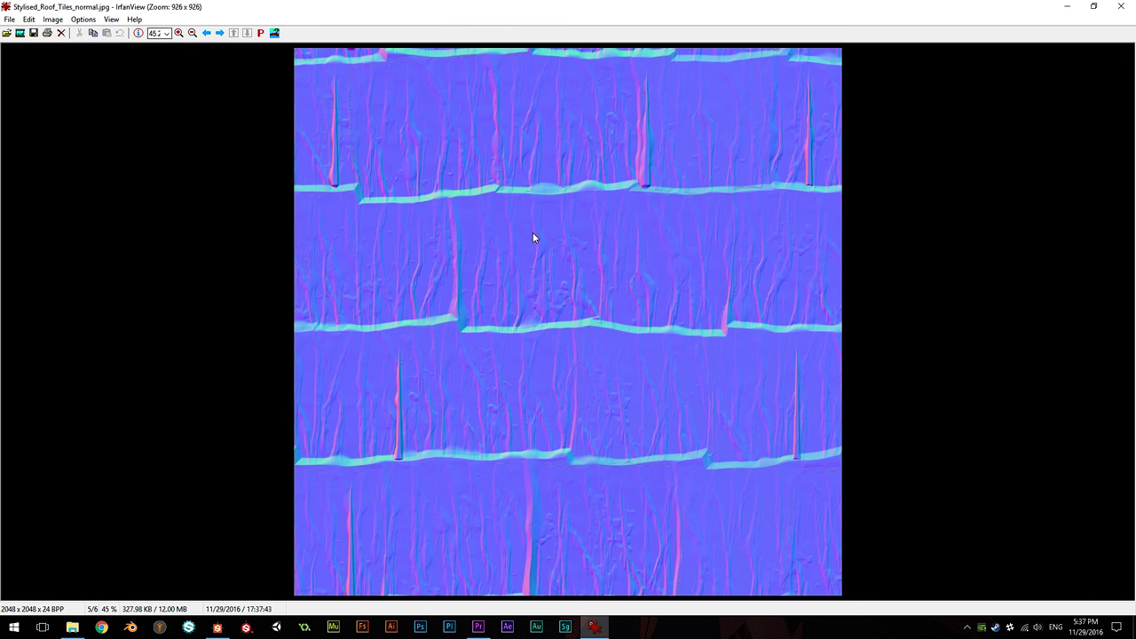
pyautogui.scroll(1, 533, 233)
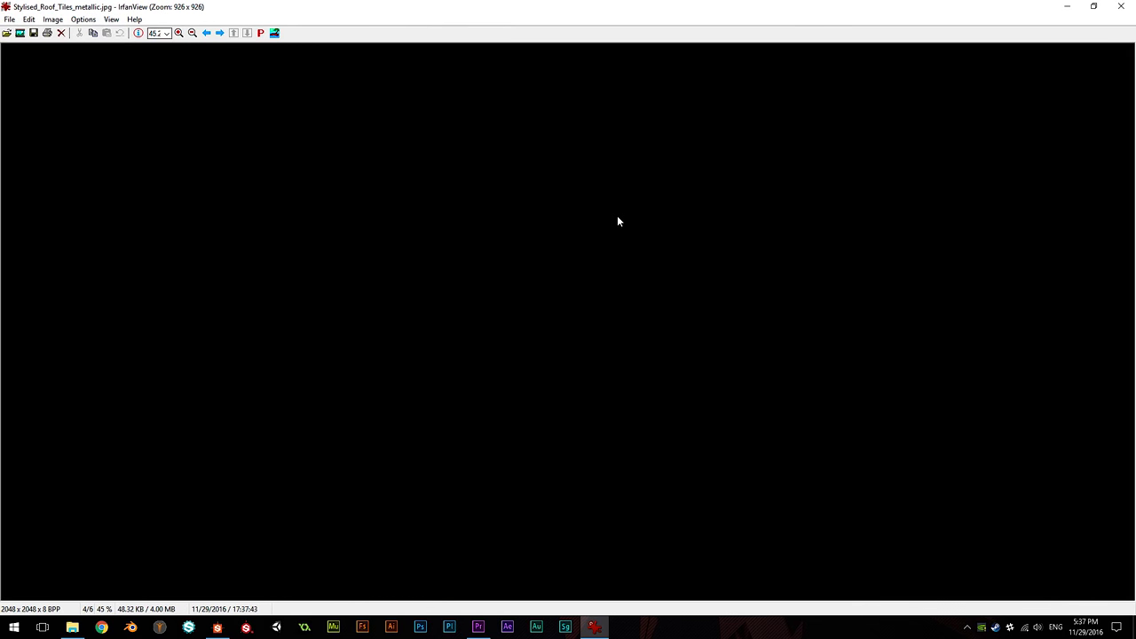
pyautogui.scroll(-2, 618, 216)
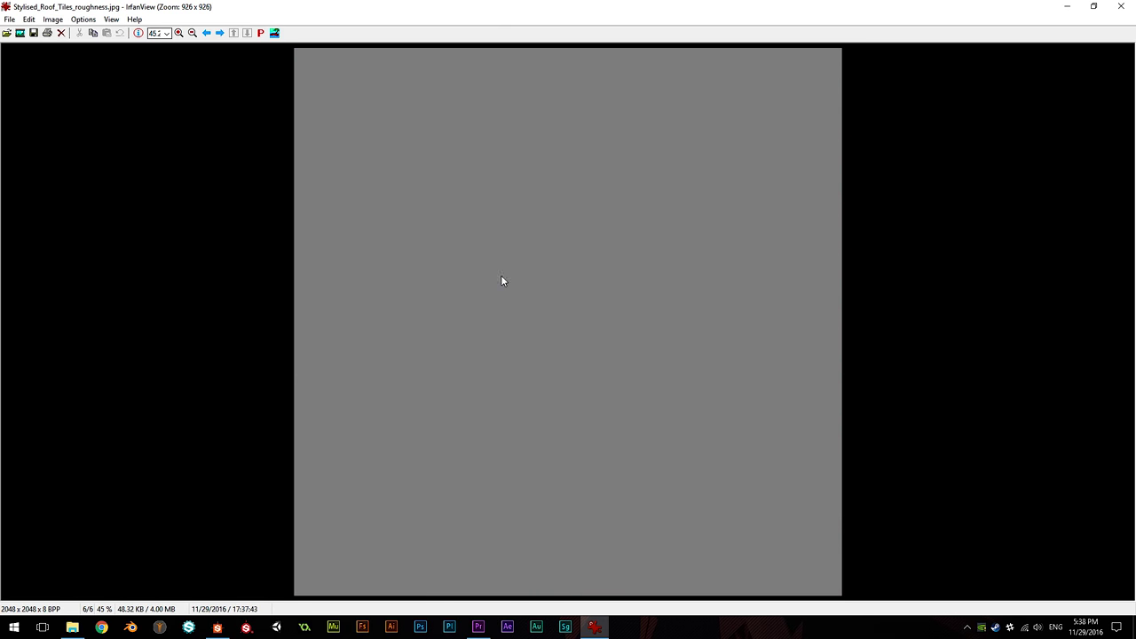
pyautogui.click(1121, 6)
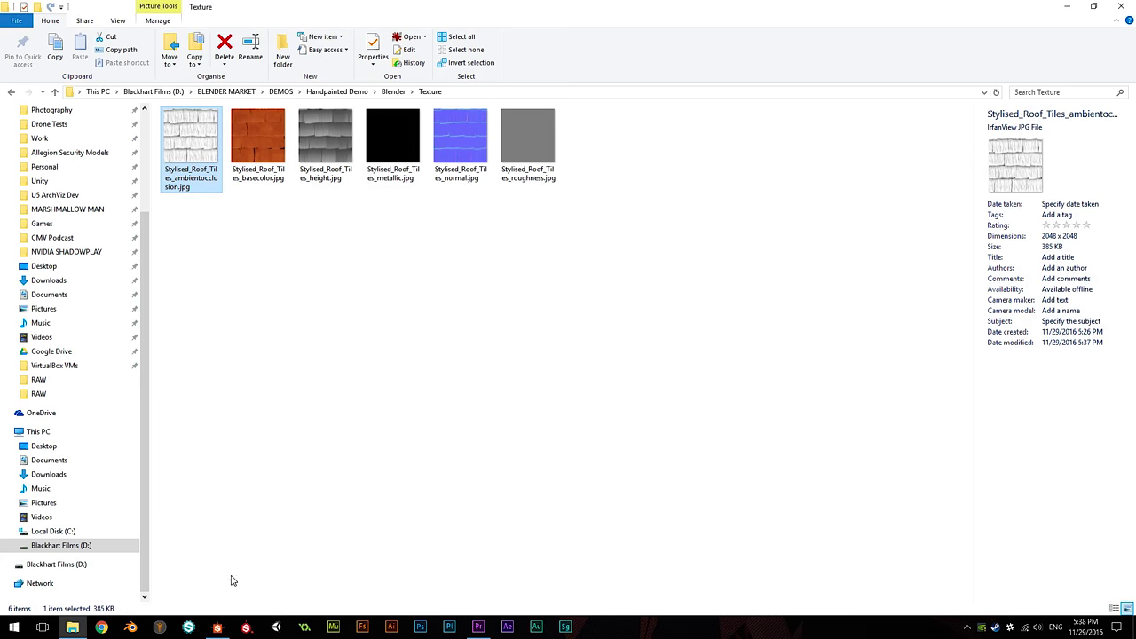
# Step: Return to Substance Designer and set the PBR base material's roughness Grunge Amount to 0.25
pyautogui.click(218, 627)
pyautogui.moveTo(524, 133); pyautogui.dragTo(593, 156)
pyautogui.scroll(-3, 1000, 445)
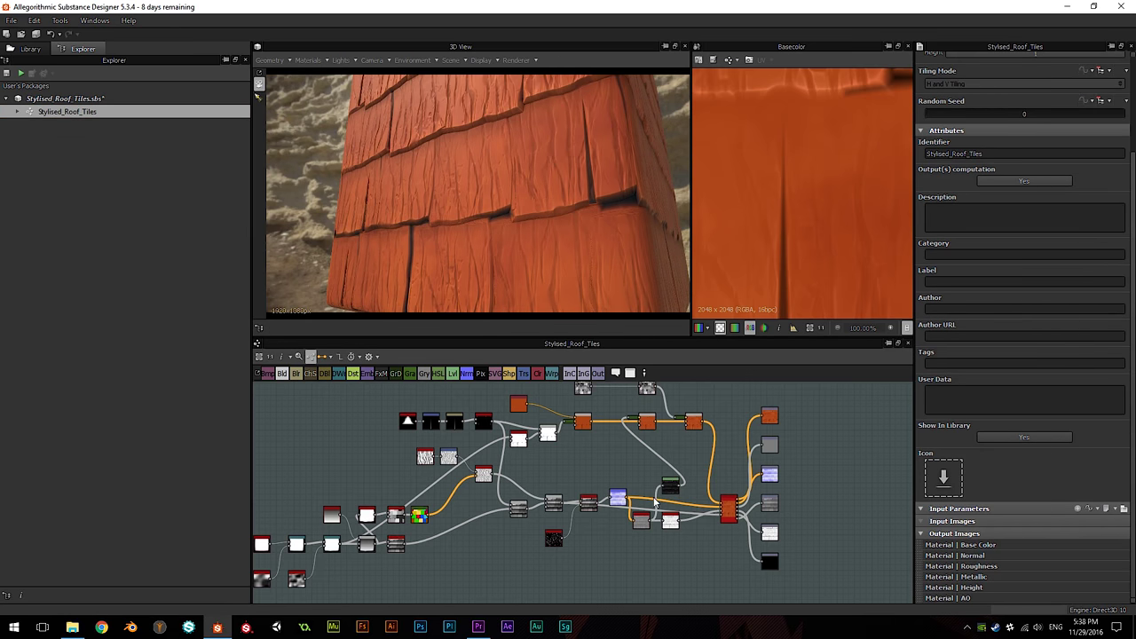
pyautogui.click(732, 505)
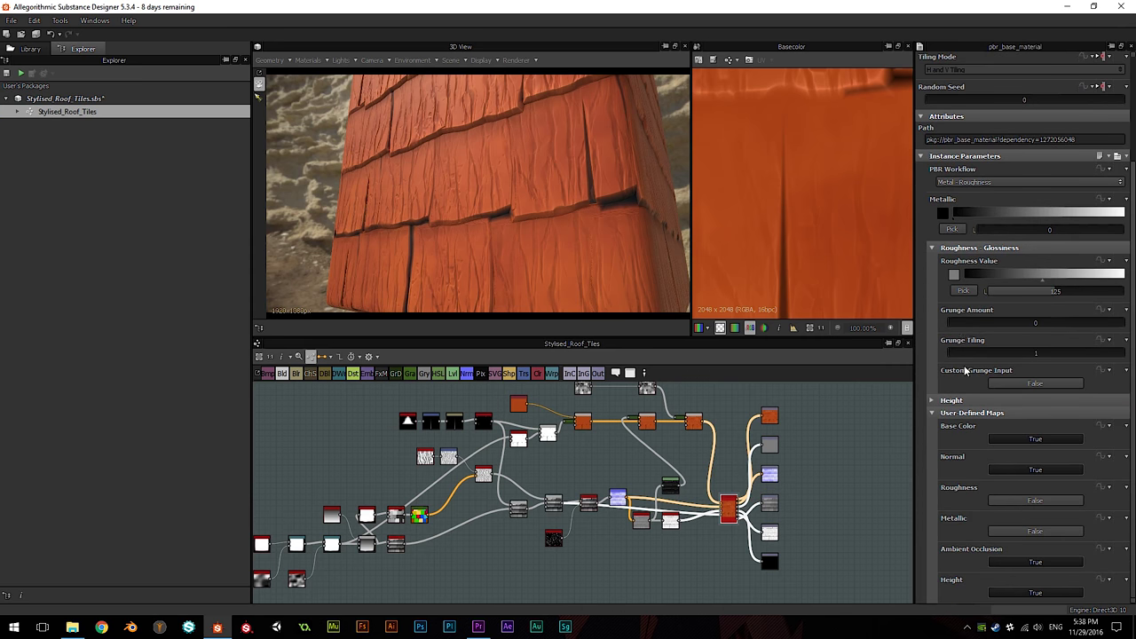
pyautogui.doubleClick(1035, 324)
pyautogui.write('0.25')
pyautogui.press('Return')
pyautogui.moveTo(598, 203)
pyautogui.mouseDown()
pyautogui.moveTo(585, 190)
pyautogui.moveTo(603, 183)
pyautogui.mouseUp()
# Step: Export all the Stylised_Roof_Tiles outputs again as JPEG bitmaps to the same Texture folder
pyautogui.rightClick(66, 112)
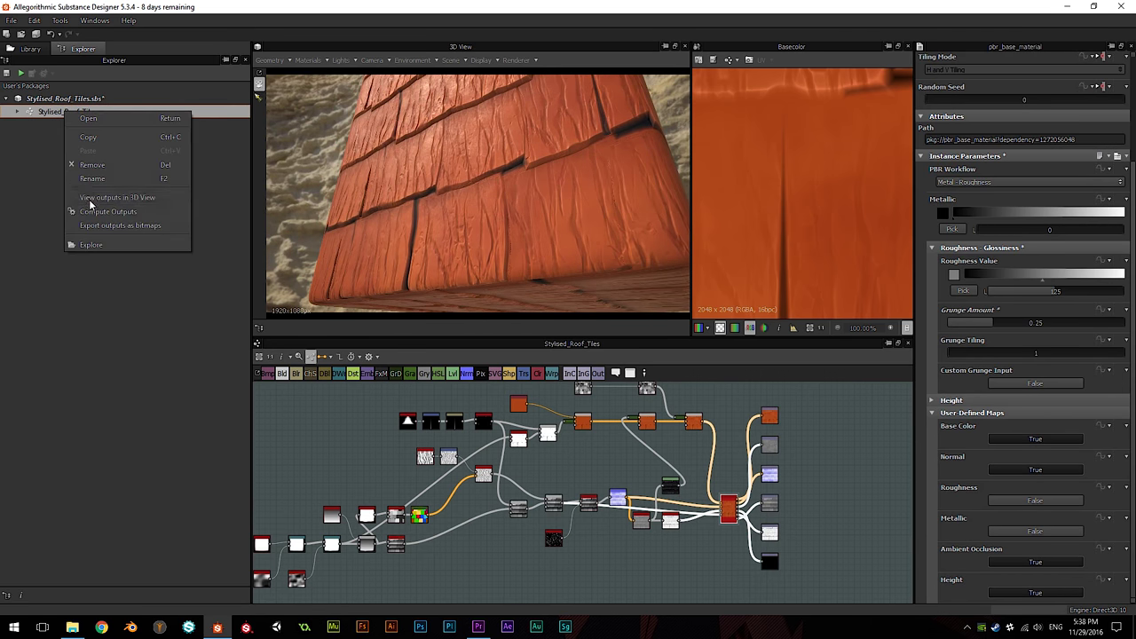
pyautogui.click(106, 226)
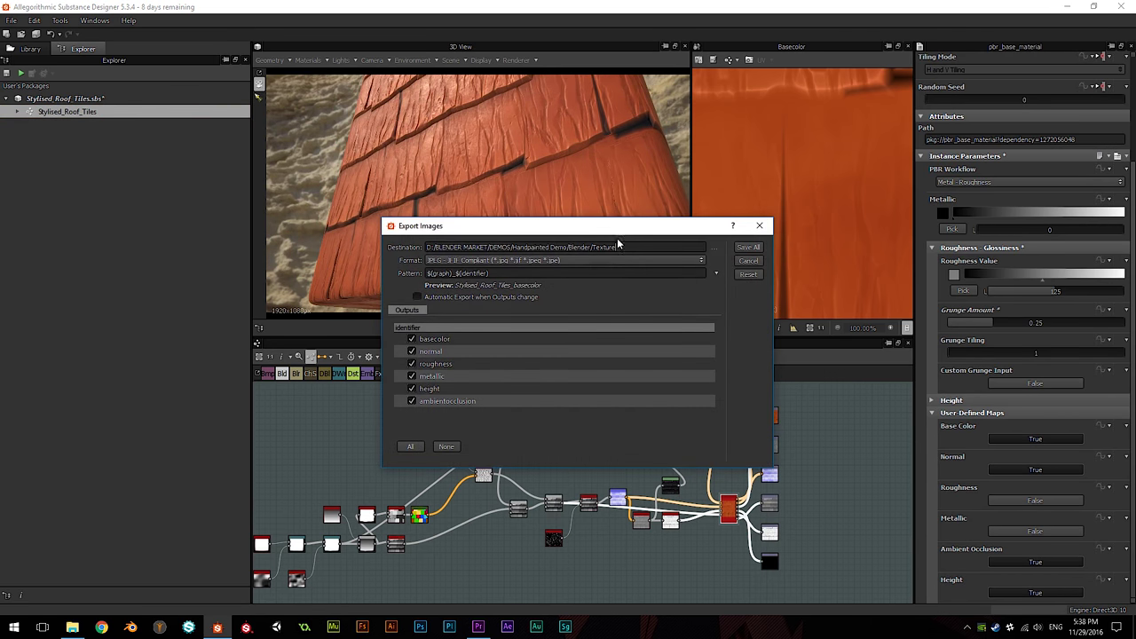
pyautogui.click(748, 248)
# Step: Switch to File Explorer and view the newly exported roughness image
pyautogui.click(73, 627)
pyautogui.doubleClick(593, 165)
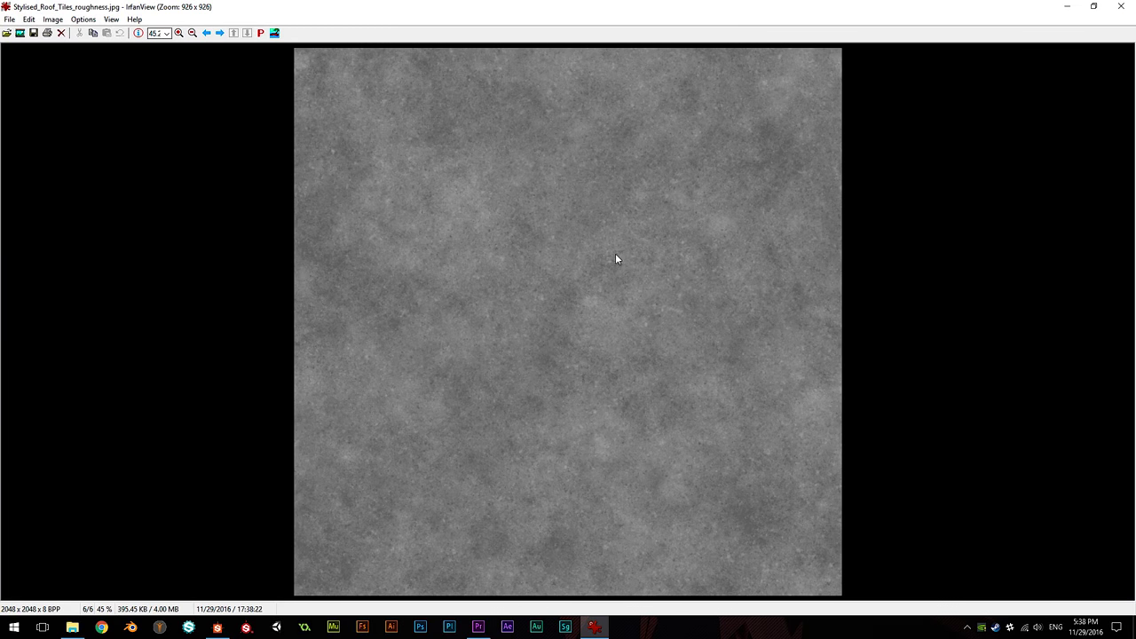
pyautogui.click(1121, 6)
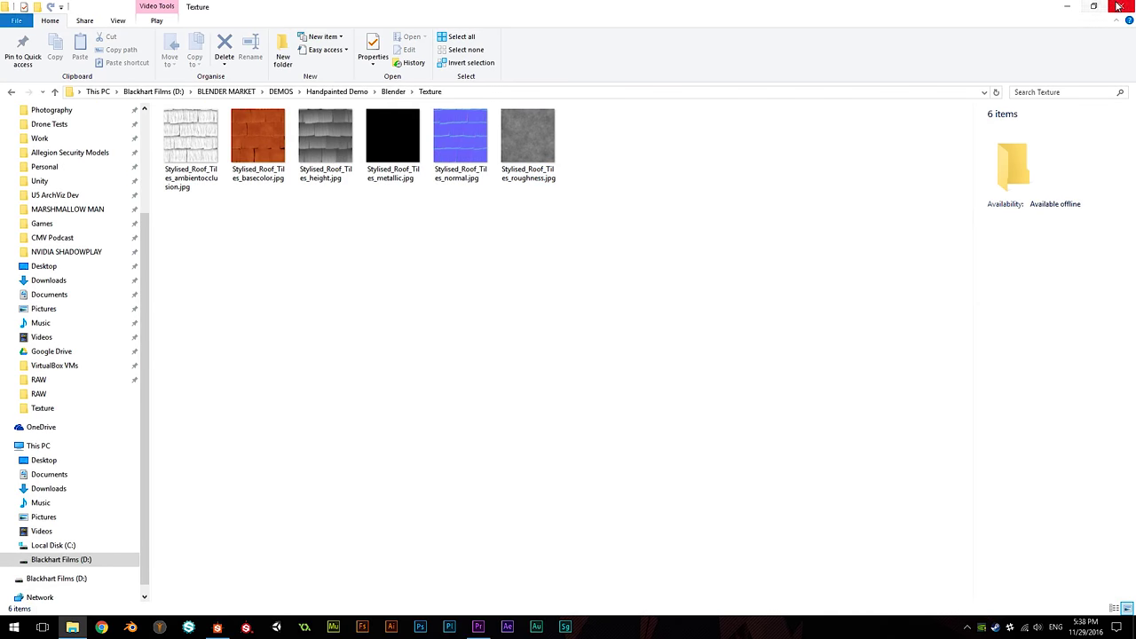
# Step: Minimise File Explorer and close Substance Designer without saving the package changes
pyautogui.click(1066, 6)
pyautogui.click(1121, 6)
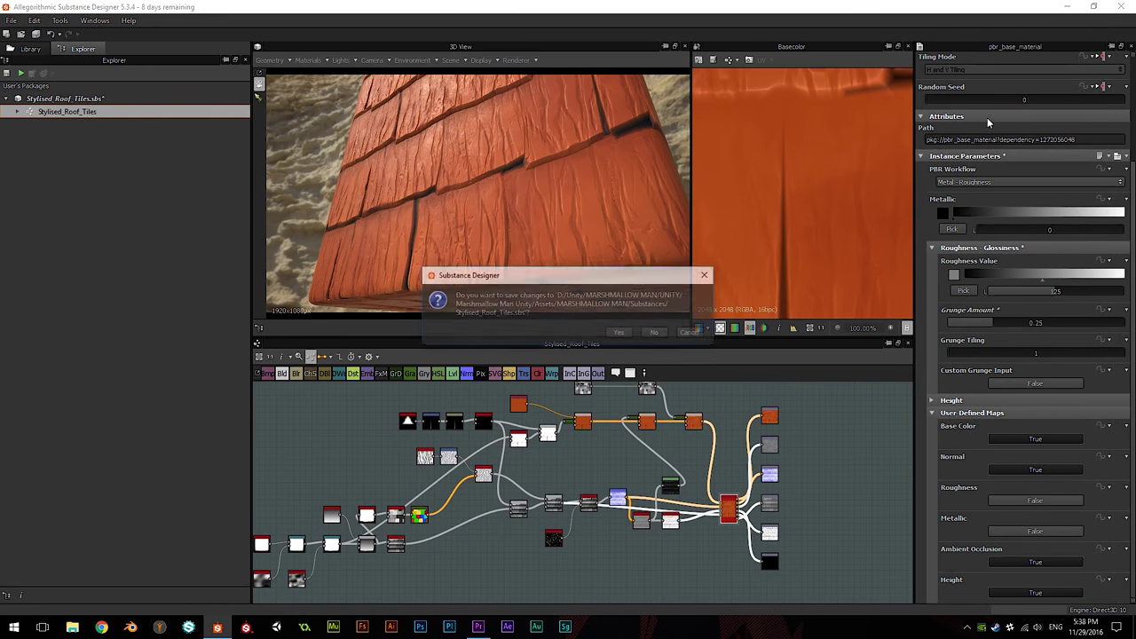
pyautogui.click(657, 334)
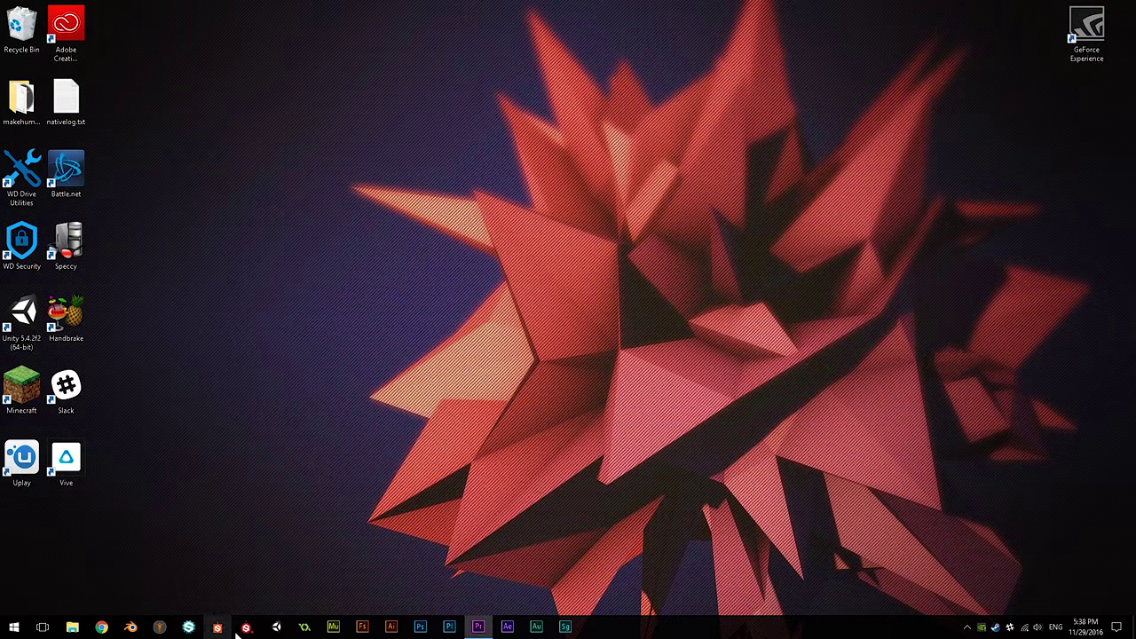
# Step: Launch Blender and add a mesh cube to the empty scene
pyautogui.click(128, 630)
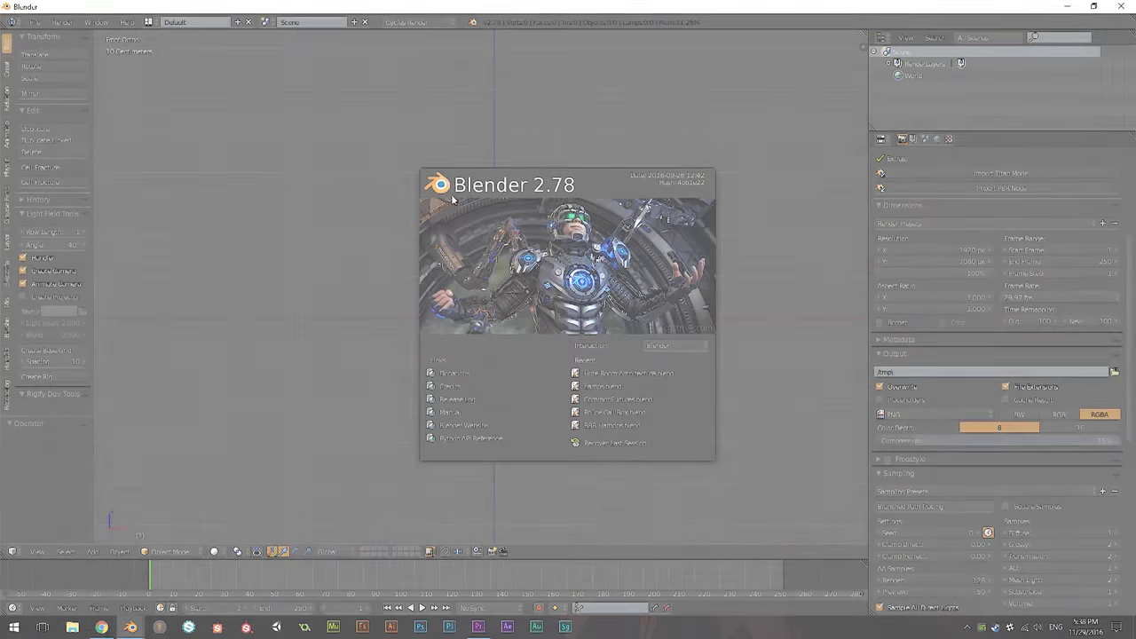
pyautogui.click(499, 254)
pyautogui.hotkey('shift', 'a')
pyautogui.moveTo(538, 256)
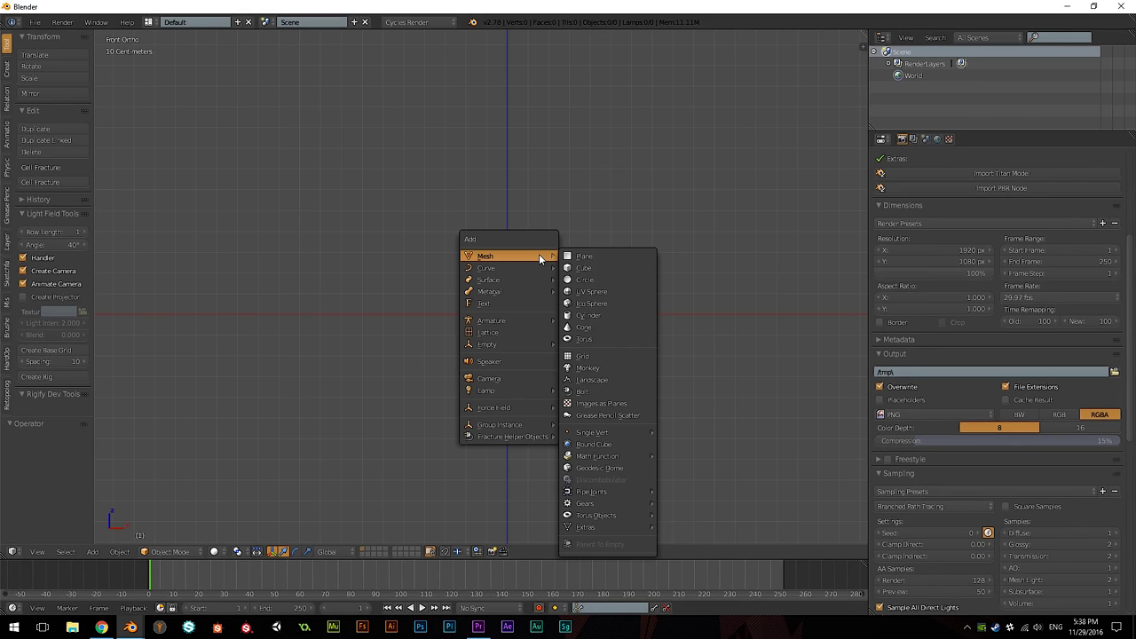
pyautogui.click(578, 265)
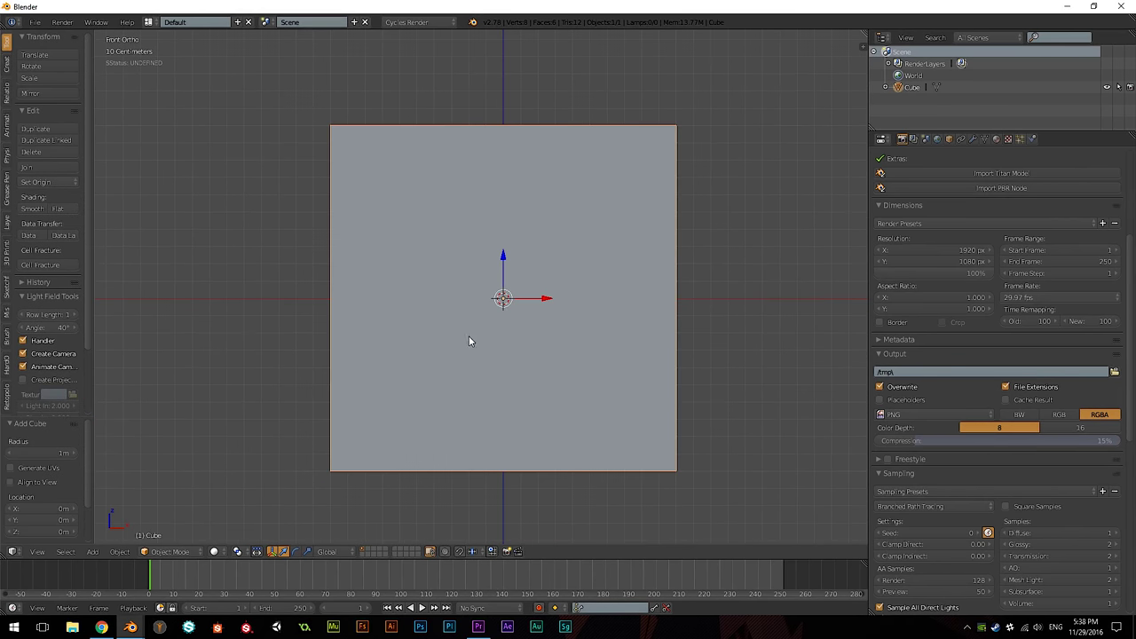
# Step: In Edit Mode with perspective view, mark seven cube edges along the base and vertical corners as UV seams
pyautogui.press('Tab')
pyautogui.moveTo(535, 307); pyautogui.dragTo(607, 324, button='middle')
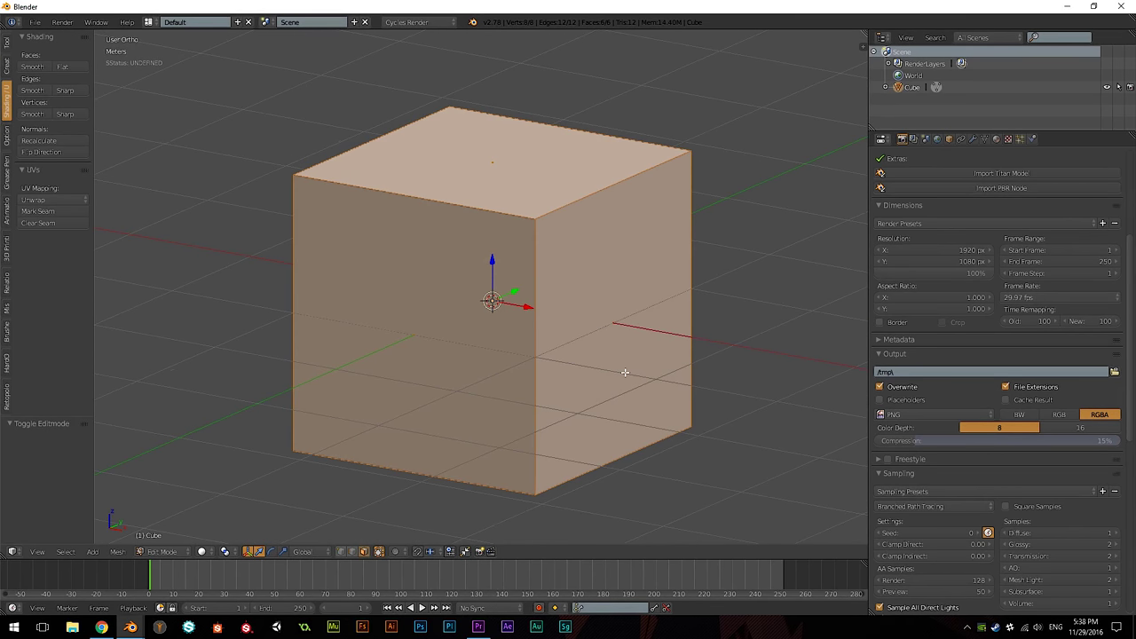
pyautogui.press('KP_5')
pyautogui.scroll(-3, 541, 413)
pyautogui.click(351, 551)
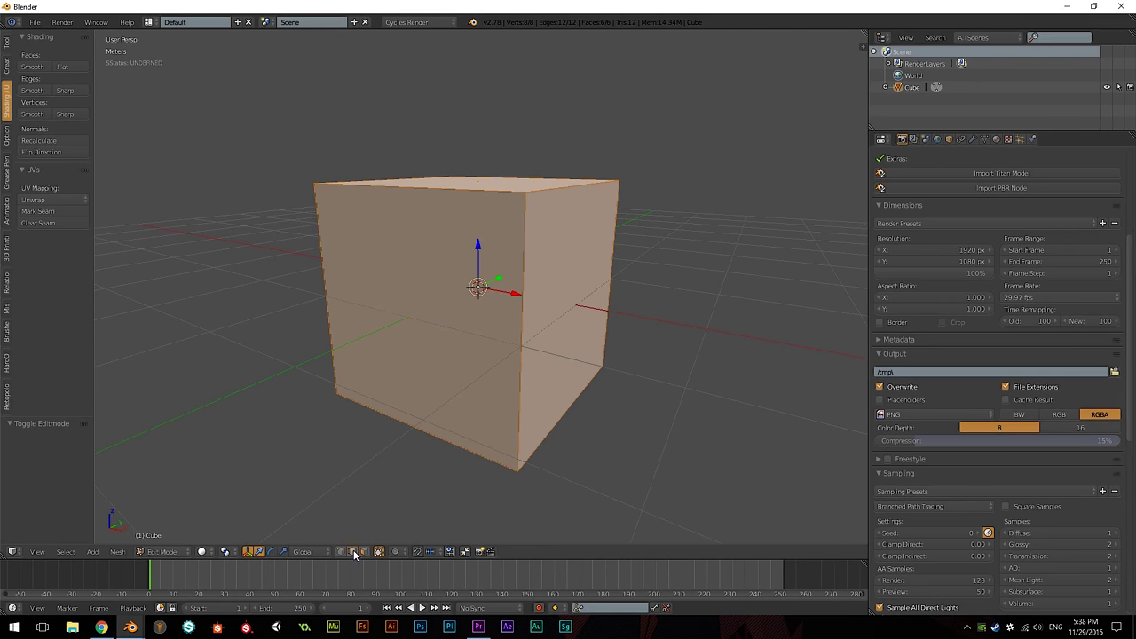
pyautogui.rightClick(483, 435)
pyautogui.moveTo(465, 456); pyautogui.dragTo(502, 443, button='middle')
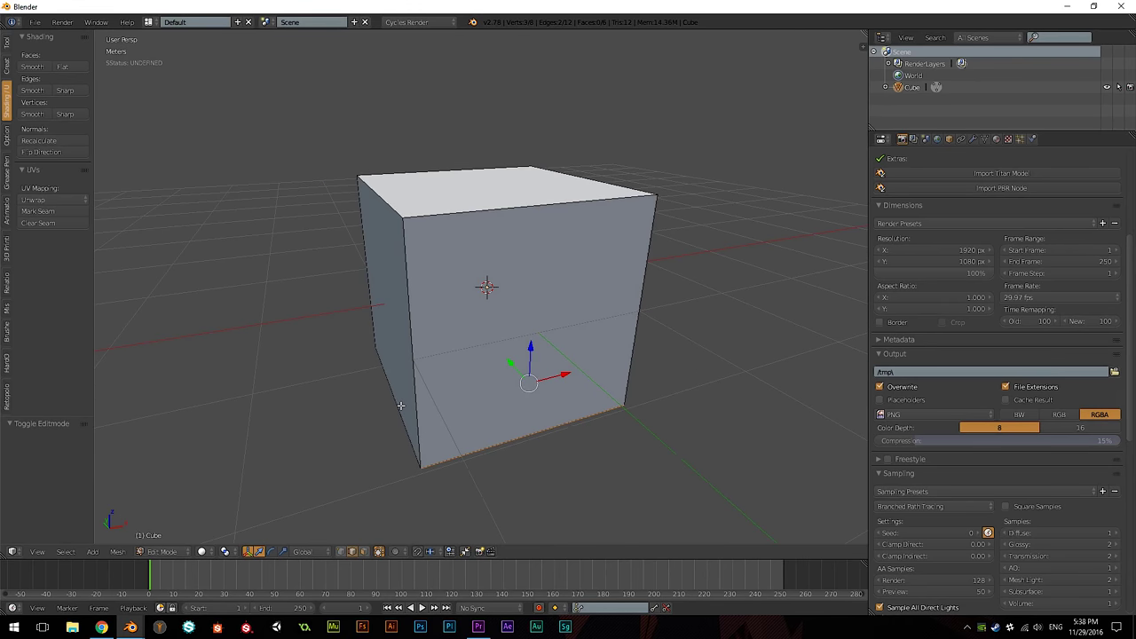
pyautogui.keyDown('shift'); pyautogui.rightClick(411, 331); pyautogui.keyUp('shift')
pyautogui.keyDown('shift'); pyautogui.rightClick(374, 273); pyautogui.keyUp('shift')
pyautogui.keyDown('shift'); pyautogui.rightClick(645, 279); pyautogui.keyUp('shift')
pyautogui.moveTo(700, 303); pyautogui.dragTo(508, 314, button='middle')
pyautogui.press('w')
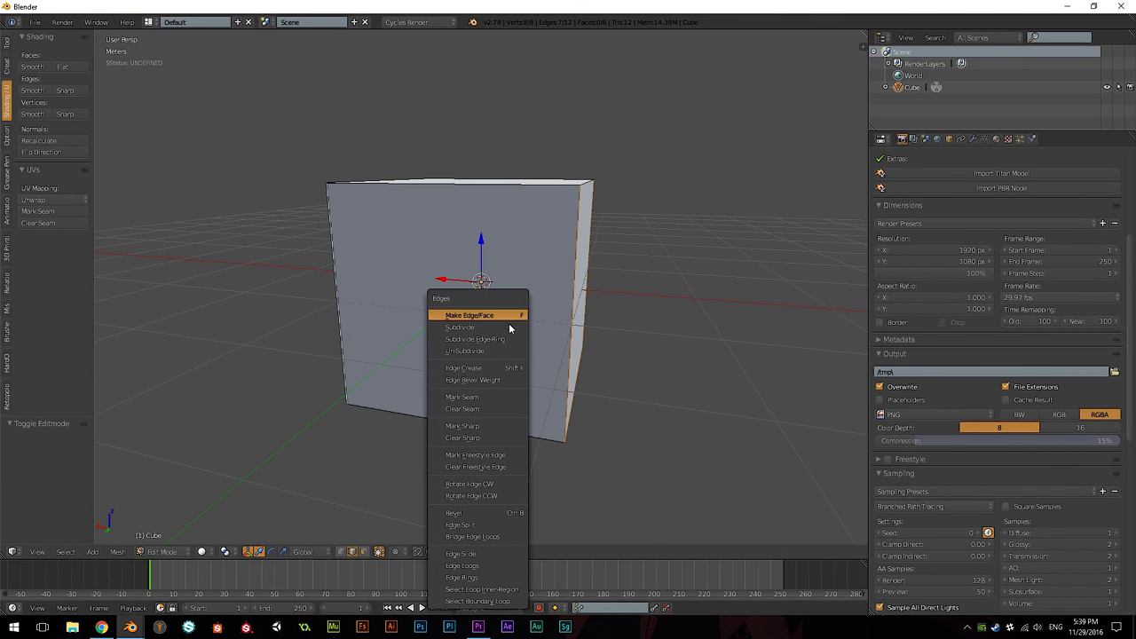
pyautogui.click(507, 404)
# Step: Unwrap all of the cube's faces along the marked seams and display the layout in an enlarged UV/Image Editor below the 3D view
pyautogui.press('u')
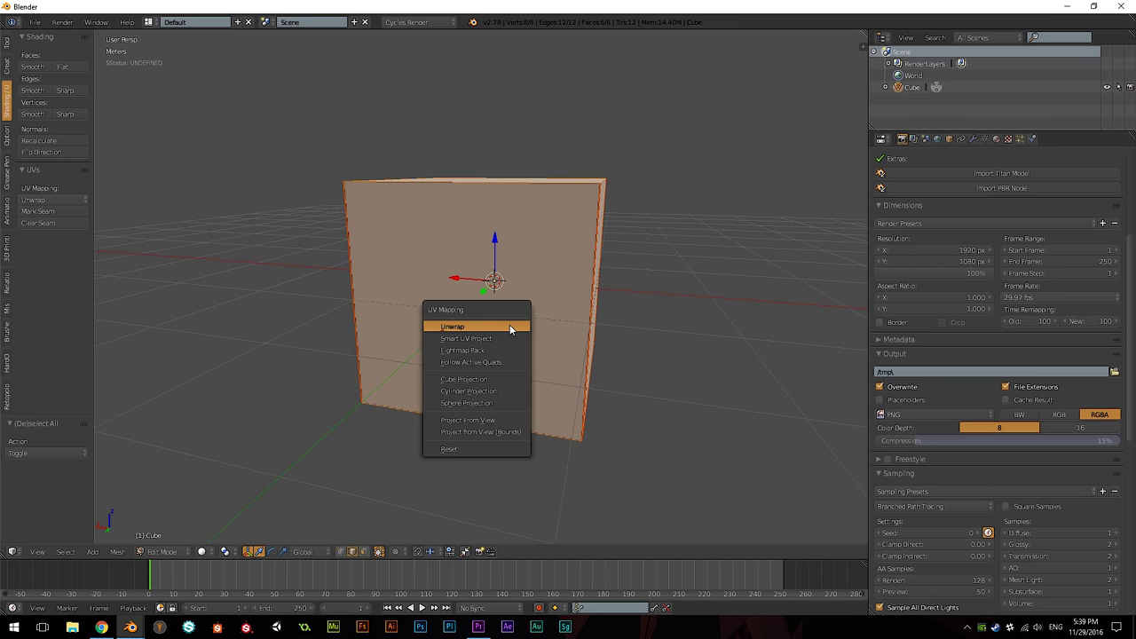
pyautogui.click(511, 325)
pyautogui.click(14, 608)
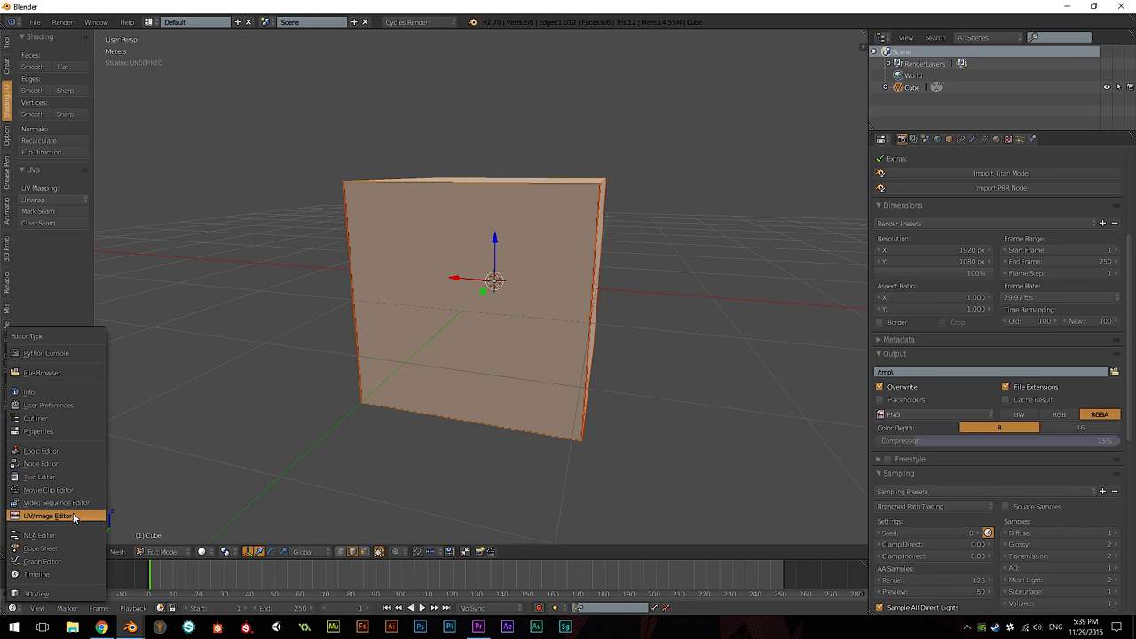
pyautogui.click(47, 516)
pyautogui.moveTo(327, 559); pyautogui.dragTo(332, 338)
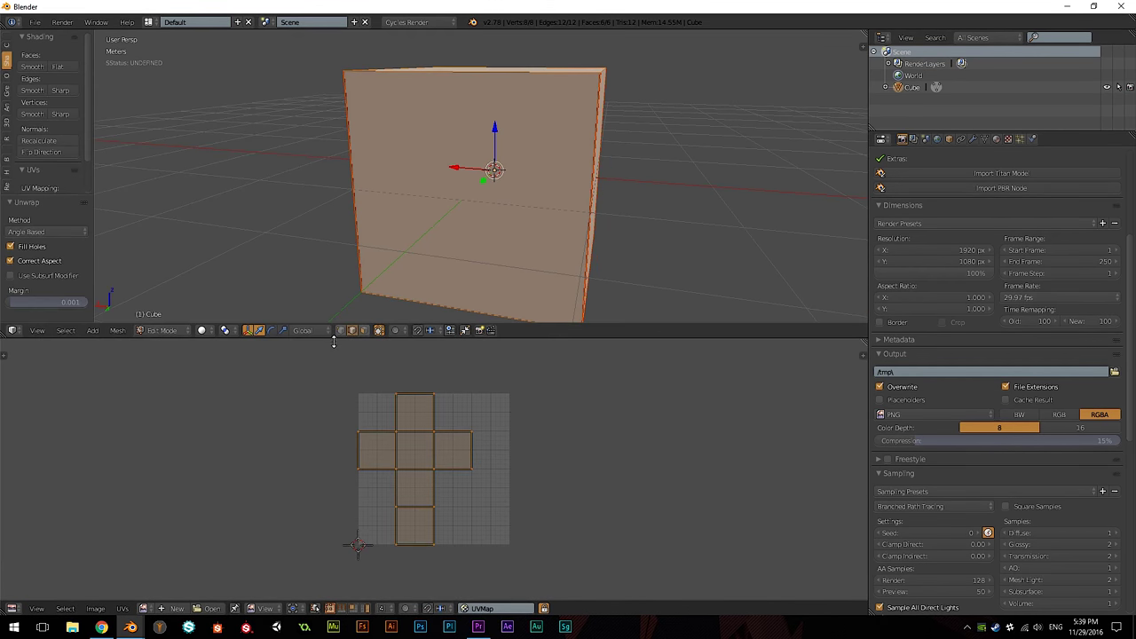
pyautogui.scroll(2, 381, 435)
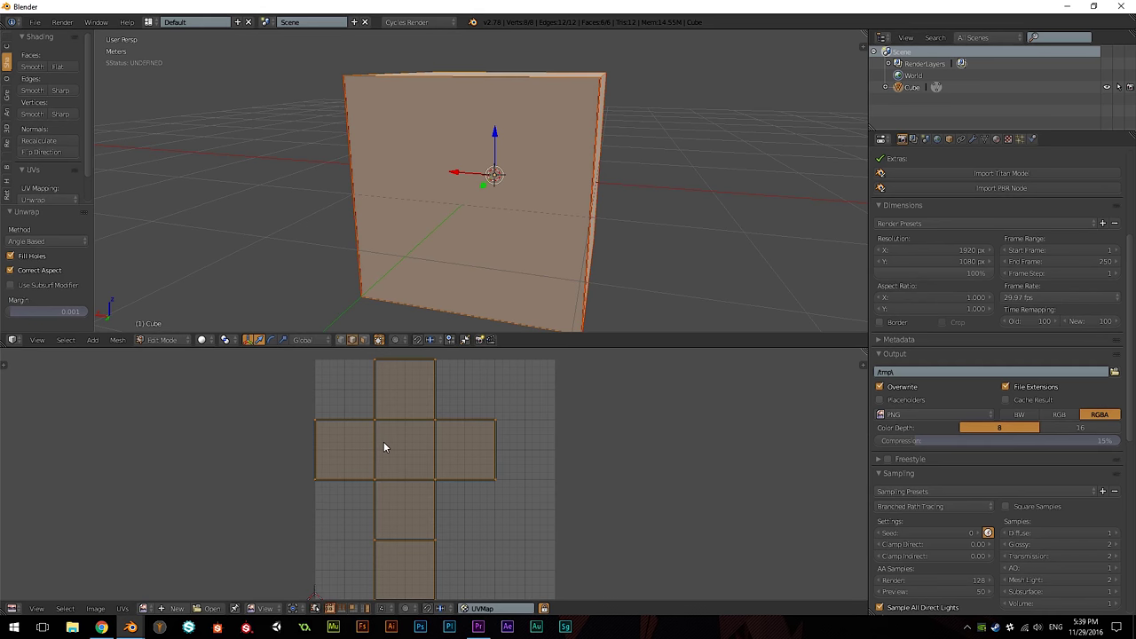
pyautogui.scroll(-2, 384, 442)
pyautogui.moveTo(421, 279); pyautogui.dragTo(324, 299, button='middle')
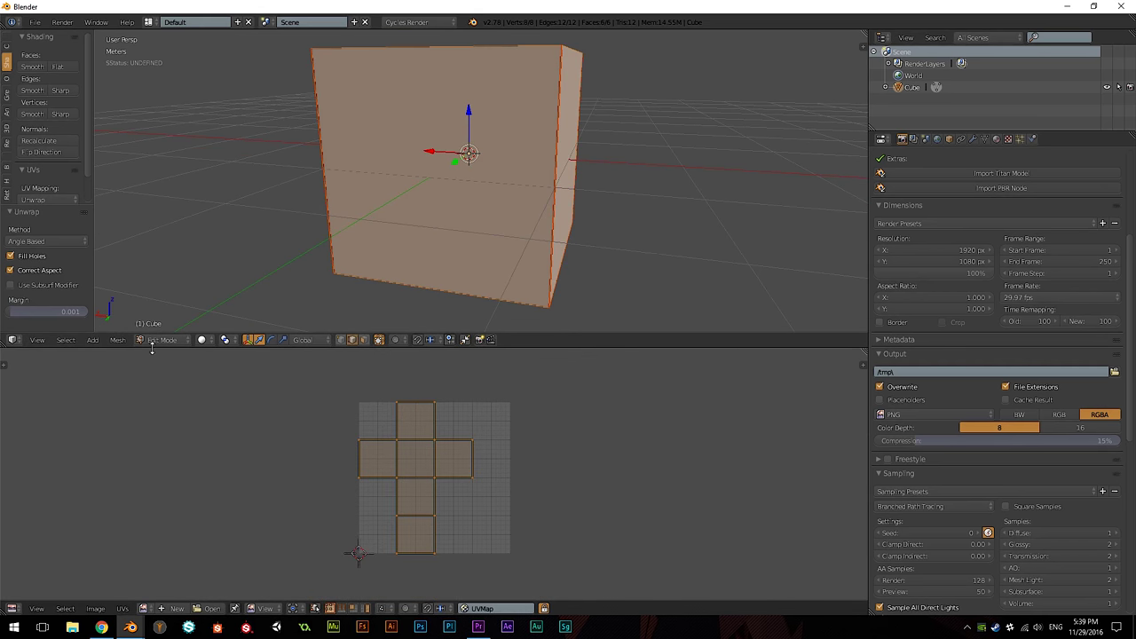
# Step: Change the UV/Image Editor area to the Node Editor, give the 3D view more height, and return the cube to Object Mode
pyautogui.click(11, 608)
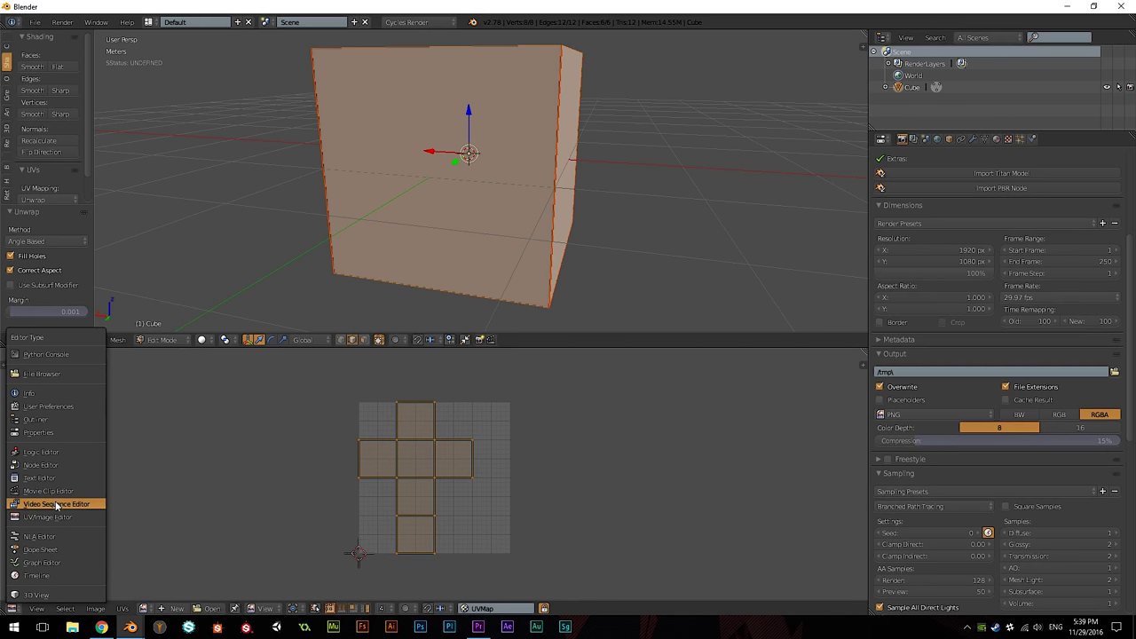
pyautogui.click(41, 465)
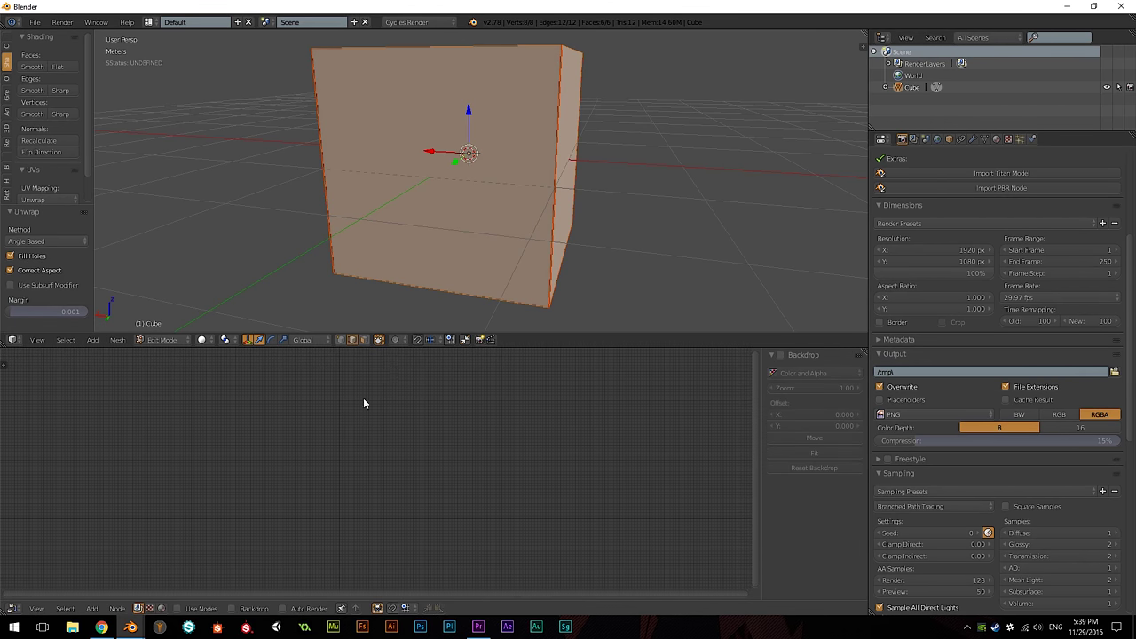
pyautogui.moveTo(414, 348); pyautogui.dragTo(414, 394)
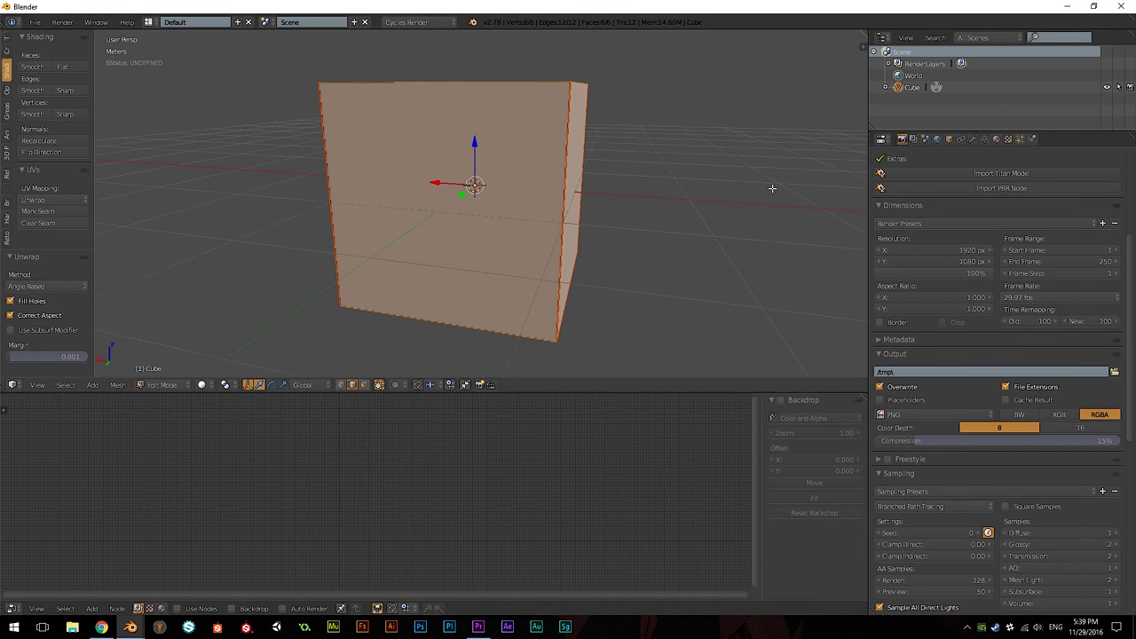
pyautogui.press('Tab')
# Step: Reload bergen_2k.hdr from the HDRI's bookmark folder as the world's environment texture
pyautogui.click(938, 139)
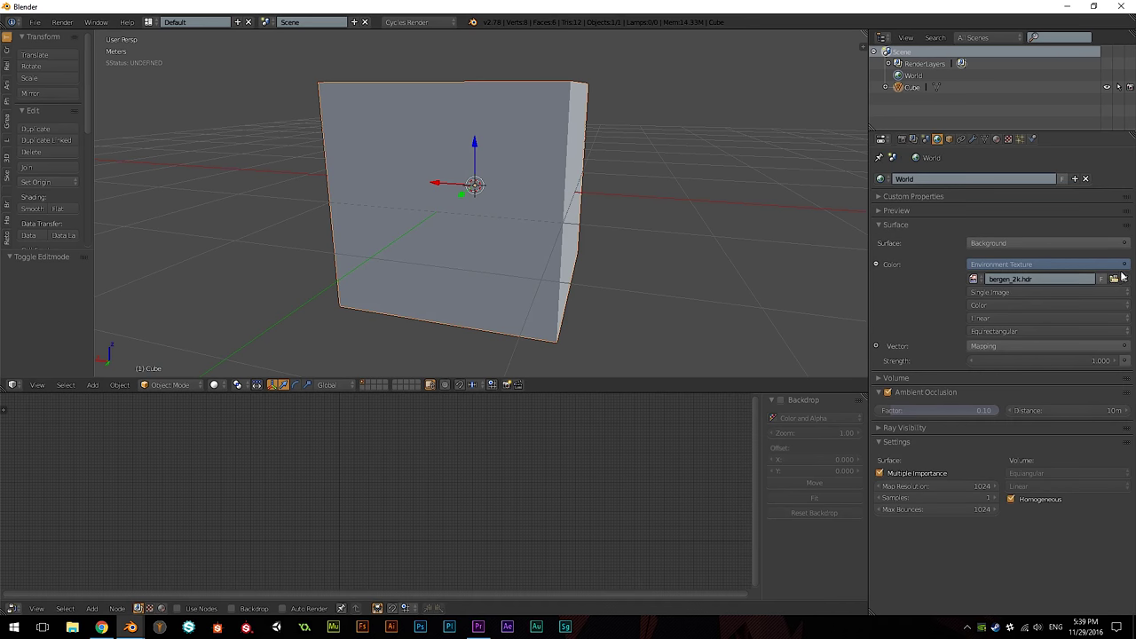
pyautogui.click(1059, 280)
pyautogui.click(52, 280)
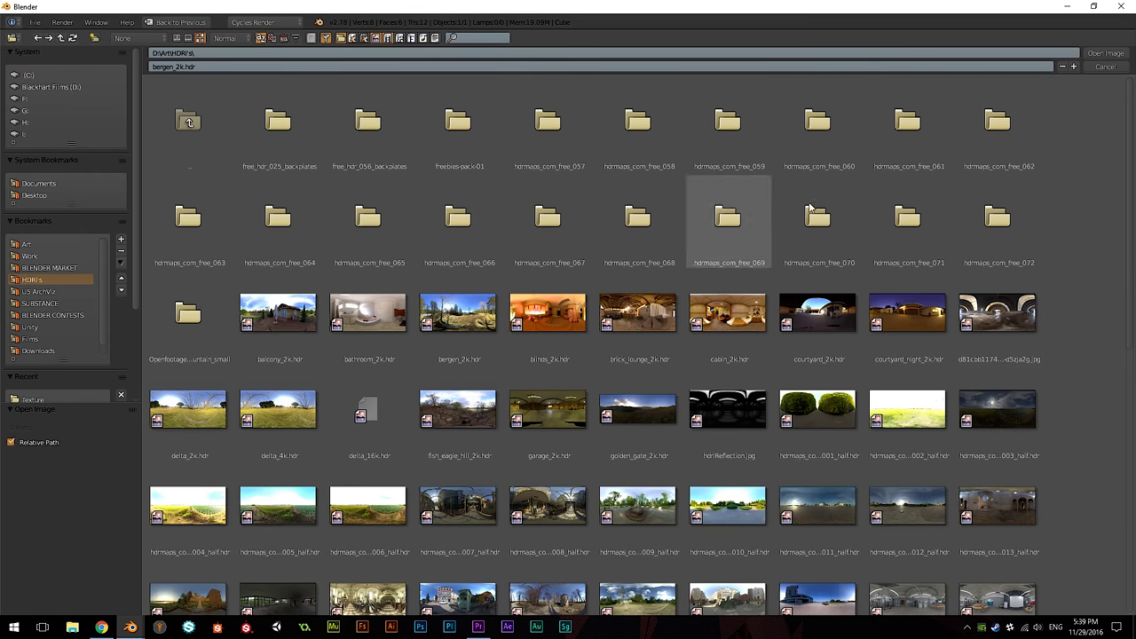
pyautogui.click(1091, 59)
# Step: Add a Bevel modifier to the cube and set it to 5 segments
pyautogui.scroll(5, 654, 236)
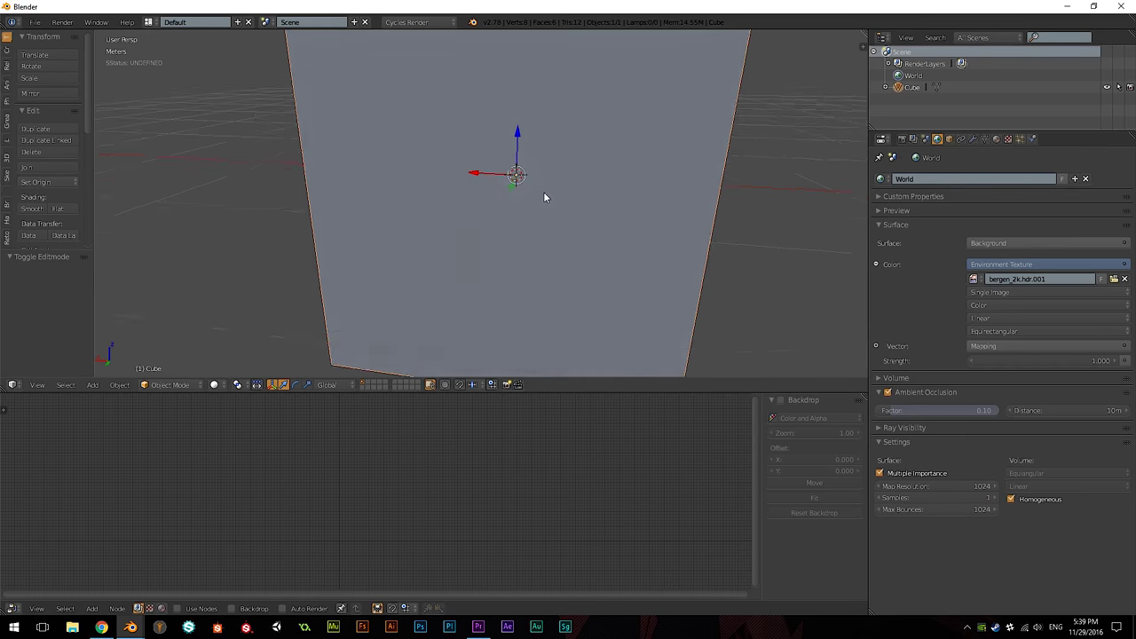
pyautogui.scroll(-5, 578, 199)
pyautogui.moveTo(594, 178); pyautogui.dragTo(664, 160, button='middle')
pyautogui.scroll(1, 618, 181)
pyautogui.moveTo(560, 158); pyautogui.dragTo(533, 171, button='middle')
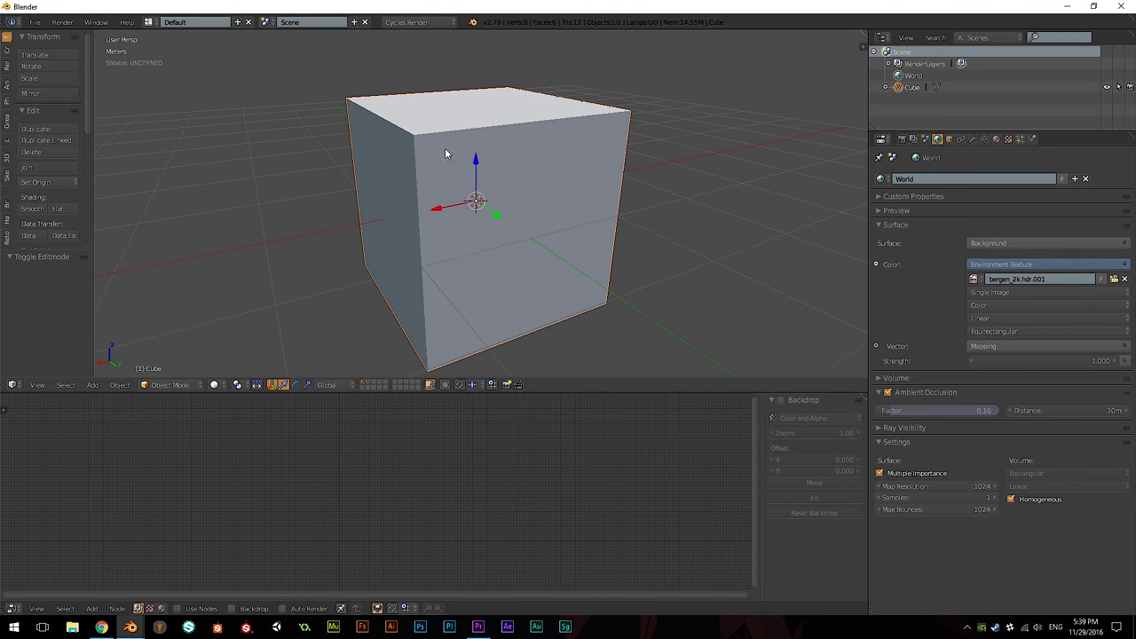
pyautogui.scroll(2, 650, 191)
pyautogui.click(973, 138)
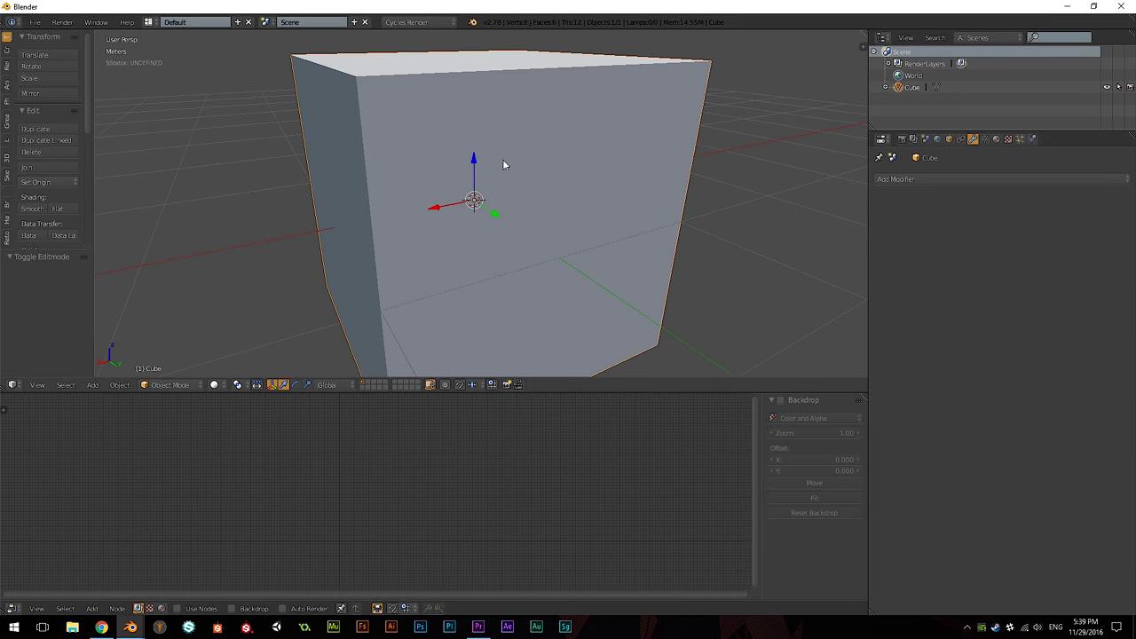
pyautogui.scroll(-2, 601, 189)
pyautogui.moveTo(602, 189); pyautogui.dragTo(576, 183, button='middle')
pyautogui.click(920, 178)
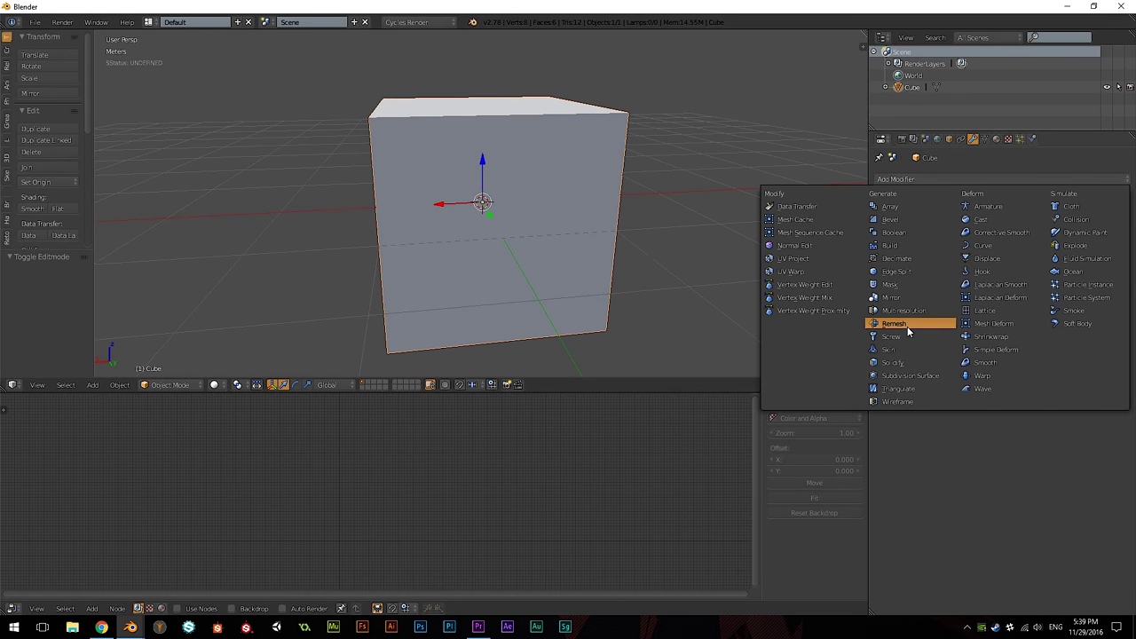
pyautogui.click(909, 220)
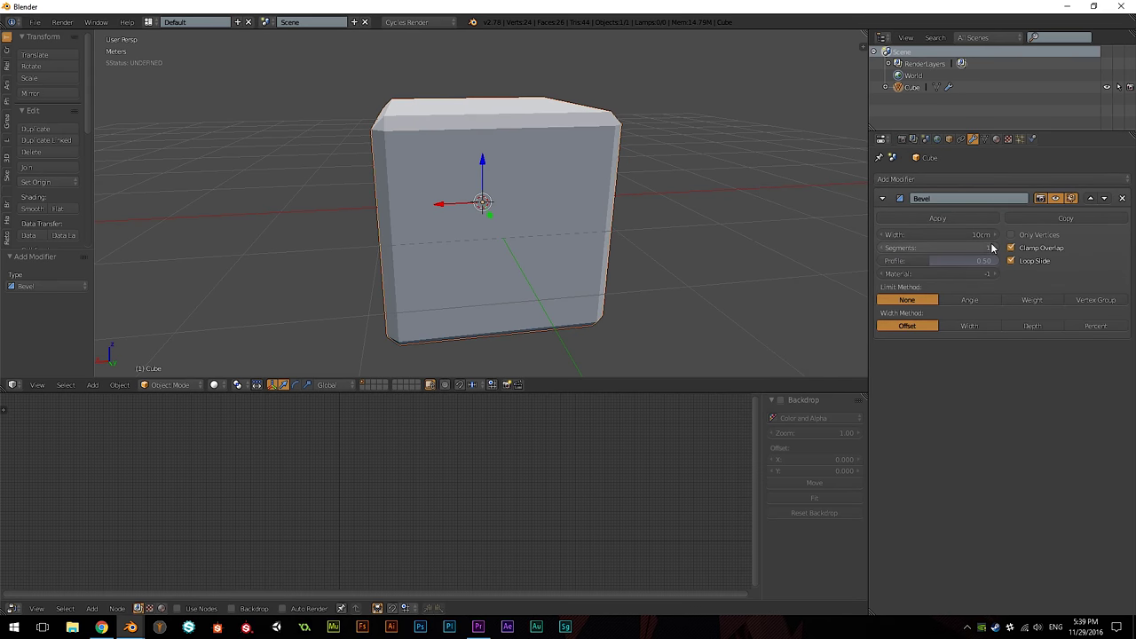
pyautogui.click(995, 247)
pyautogui.click(995, 248)
pyautogui.click(995, 248)
pyautogui.click(995, 248)
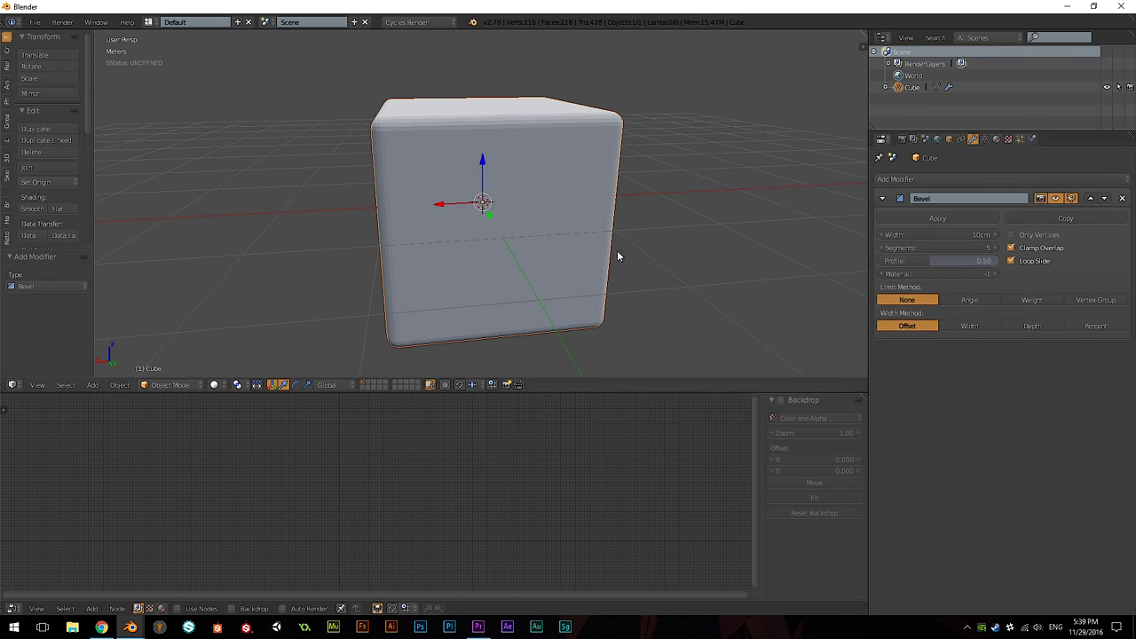
# Step: Apply smooth shading to the bevelled cube and bring up its material properties
pyautogui.click(45, 208)
pyautogui.scroll(1, 446, 225)
pyautogui.scroll(-1, 452, 227)
pyautogui.moveTo(454, 229); pyautogui.dragTo(610, 184, button='middle')
pyautogui.scroll(2, 629, 243)
pyautogui.scroll(-1, 612, 181)
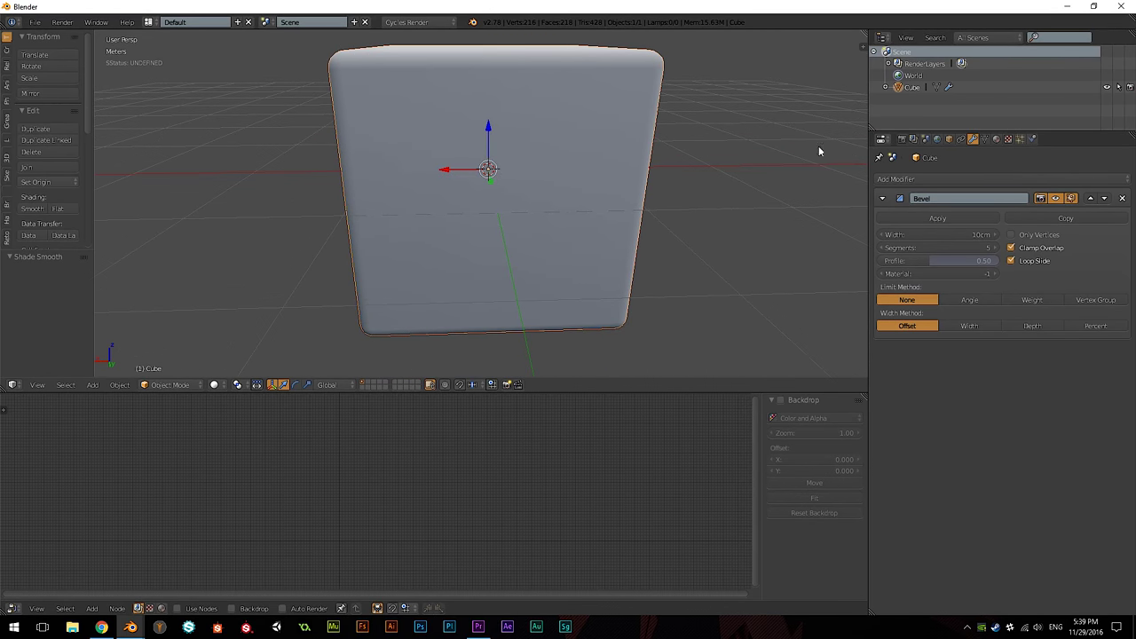
pyautogui.click(995, 139)
pyautogui.click(35, 21)
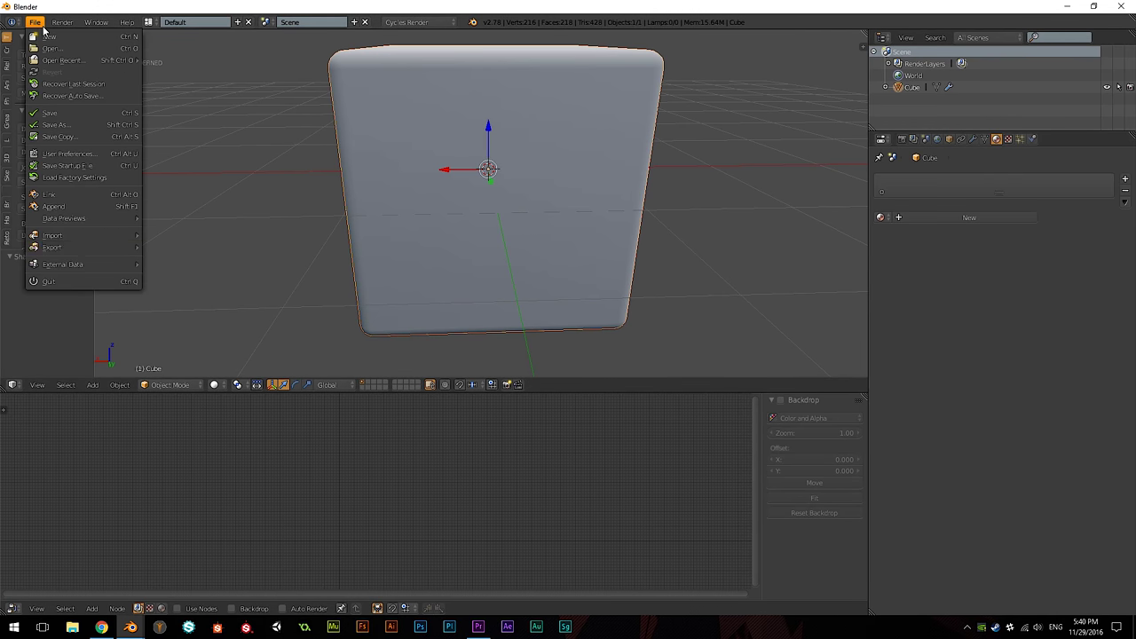
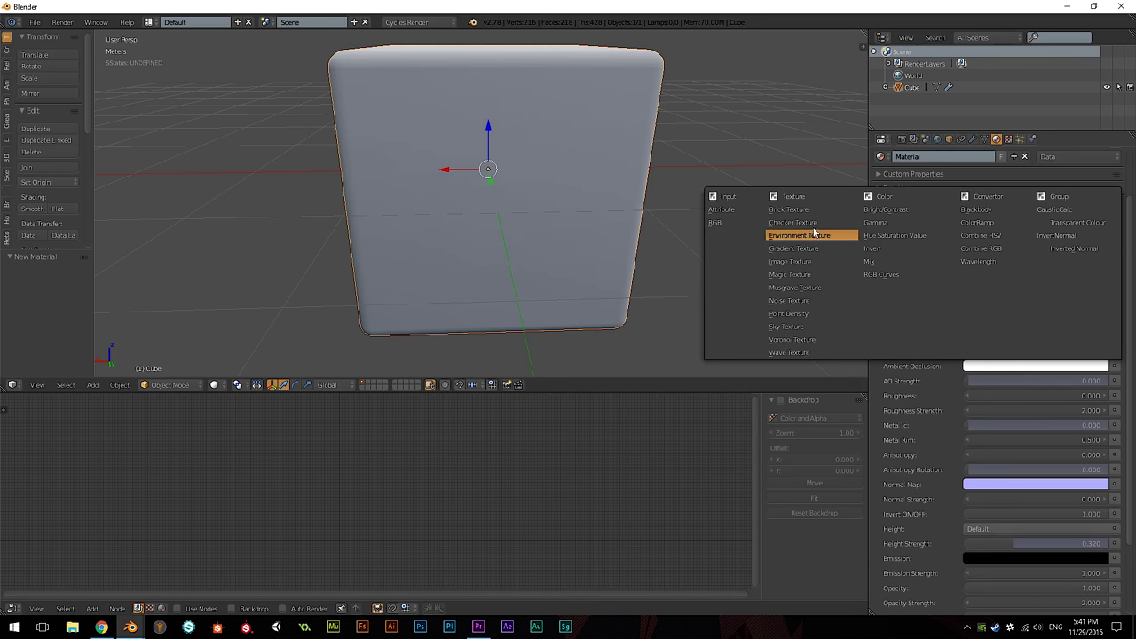
# Step: Assign the roof tiles' ambient occlusion JPG from the Handpainted Demo Texture folder to Ambient Occlusion as a Non-Color Data image texture
pyautogui.click(803, 260)
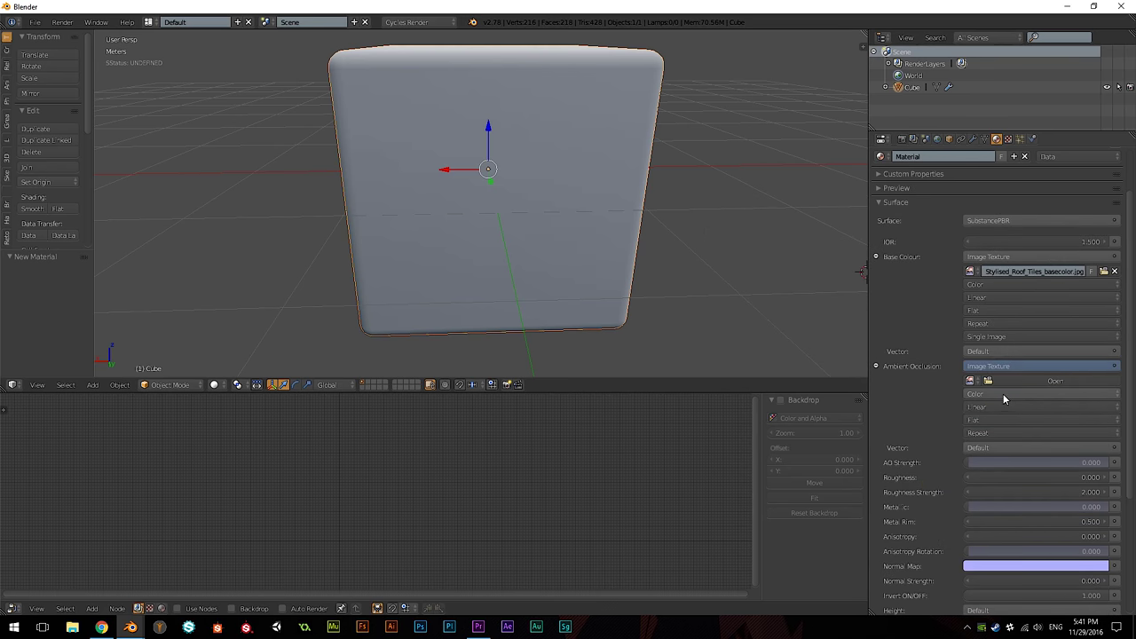
pyautogui.click(1003, 393)
pyautogui.click(1012, 370)
pyautogui.click(1025, 380)
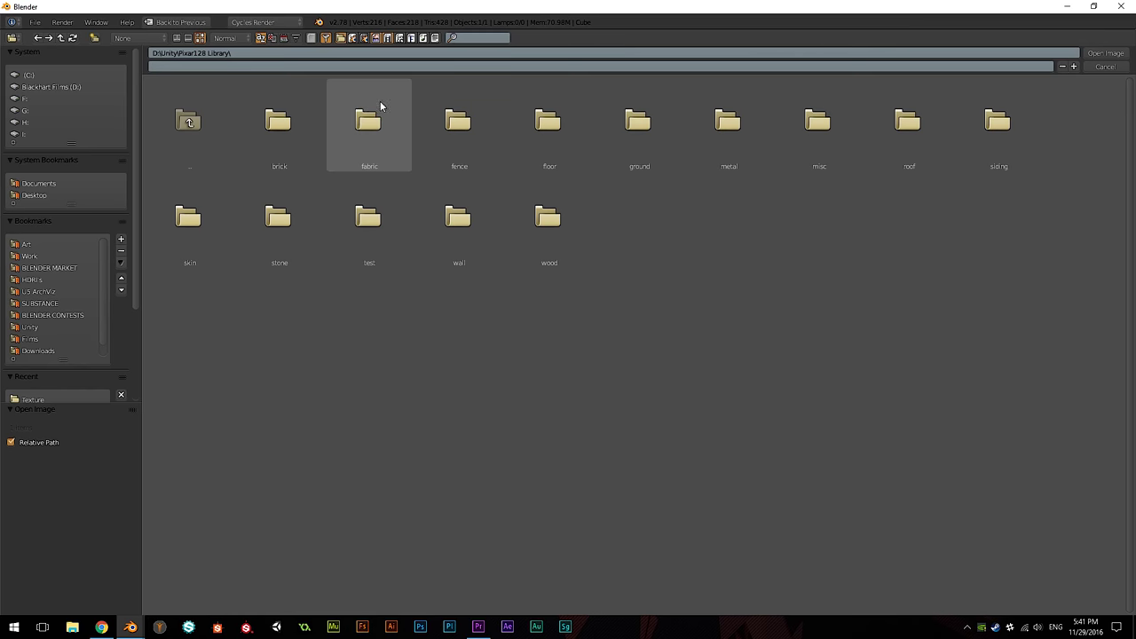
pyautogui.click(277, 52)
pyautogui.hotkey('ctrl', 'v')
pyautogui.press('Return')
pyautogui.doubleClick(293, 102)
# Step: Raise the material's AO Strength to 1.000
pyautogui.scroll(-3, 1017, 311)
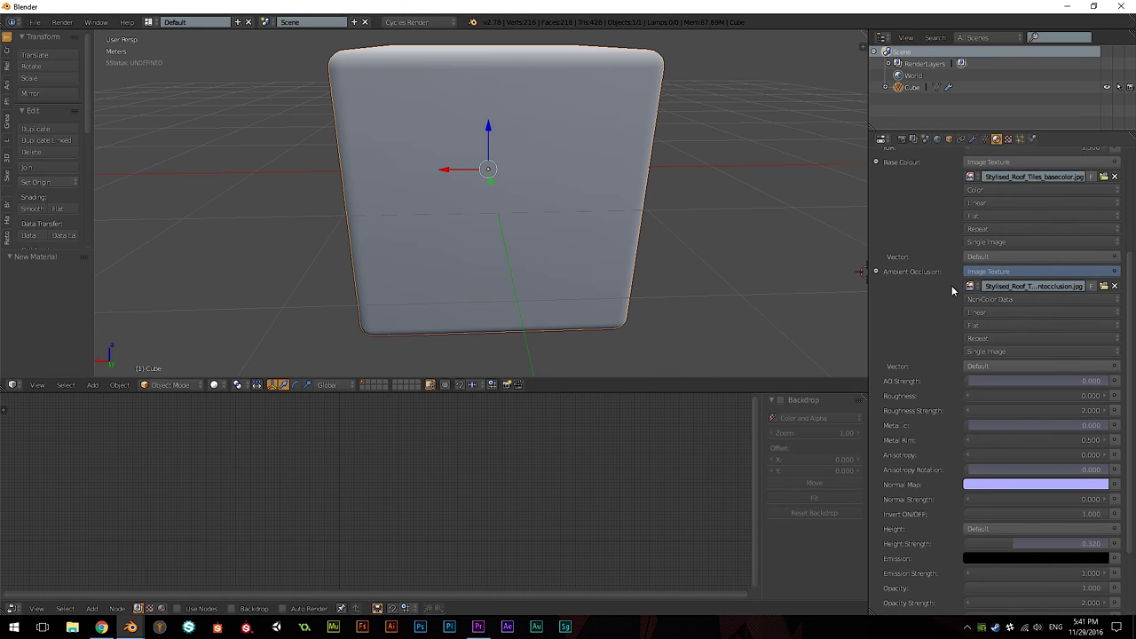
pyautogui.scroll(-1, 930, 304)
pyautogui.moveTo(976, 356); pyautogui.dragTo(1109, 357)
# Step: Assign the roof tiles' roughness JPG from D:\BLENDER MARKET\DEMOS\Handpainted Demo\Blender\Texture\ to Roughness as a Non-Color Data image texture
pyautogui.scroll(-1, 931, 339)
pyautogui.click(1115, 350)
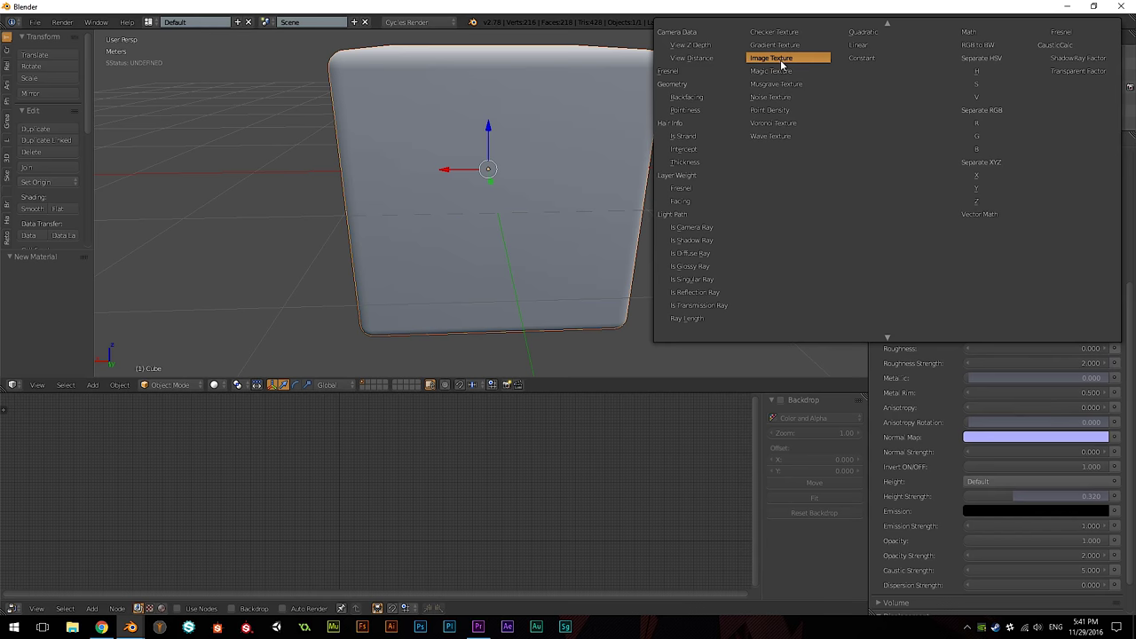
pyautogui.click(777, 64)
pyautogui.scroll(-2, 1029, 399)
pyautogui.click(997, 305)
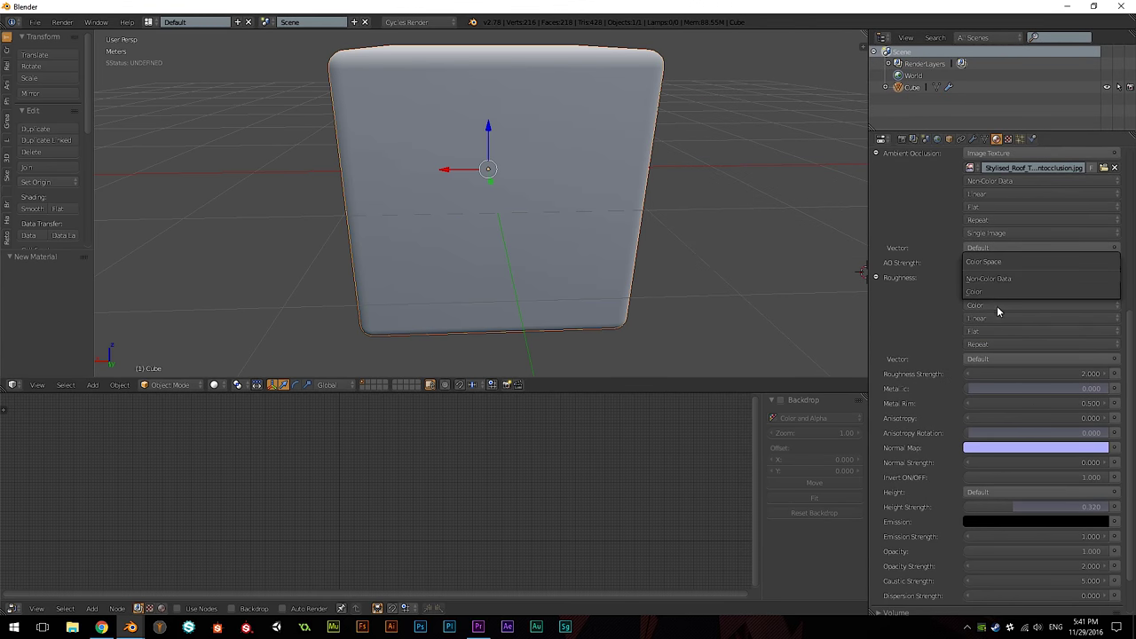
pyautogui.click(999, 282)
pyautogui.click(1022, 291)
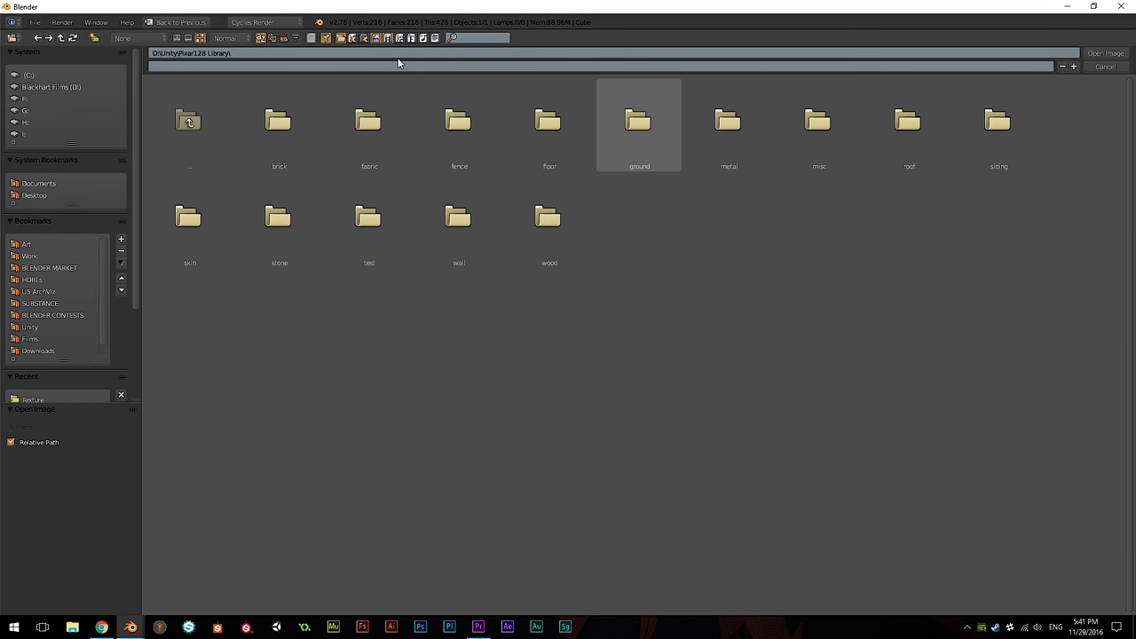
pyautogui.click(399, 55)
pyautogui.write('D:\\BLENDER MARKET\\DEMOS\\Handpainted Demo\\Blender\\Texture\\')
pyautogui.press('Return')
pyautogui.click(699, 127)
pyautogui.doubleClick(700, 124)
# Step: Assign Stylised_Roof_Tiles_normal.jpg to the material's Normal Map as a Non-Color Data image texture
pyautogui.scroll(-2, 1002, 319)
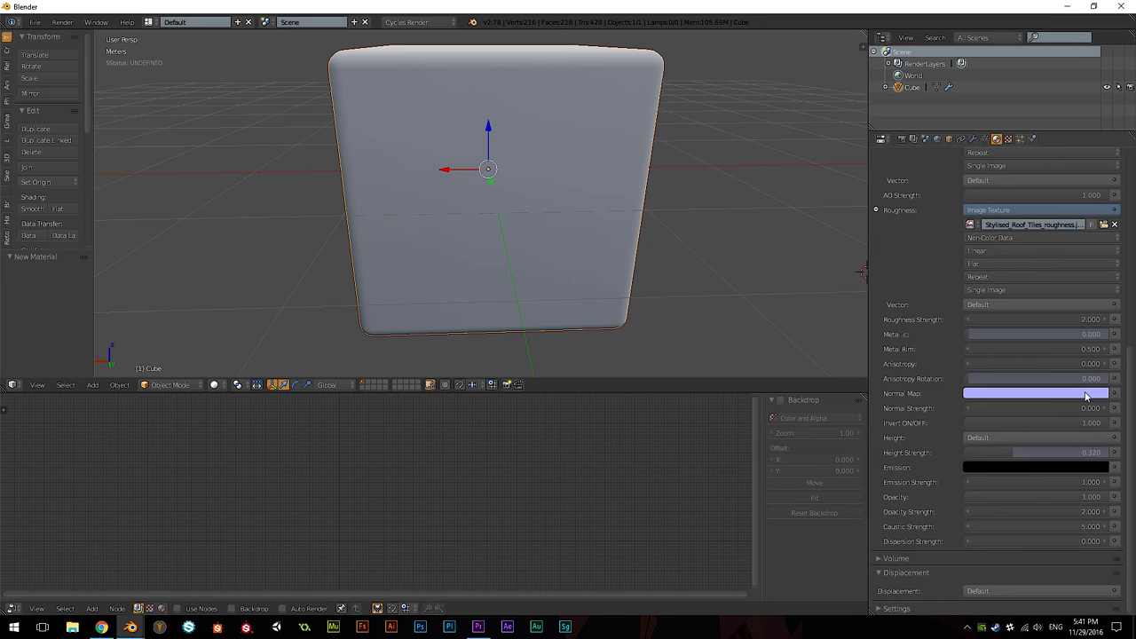
pyautogui.click(1117, 394)
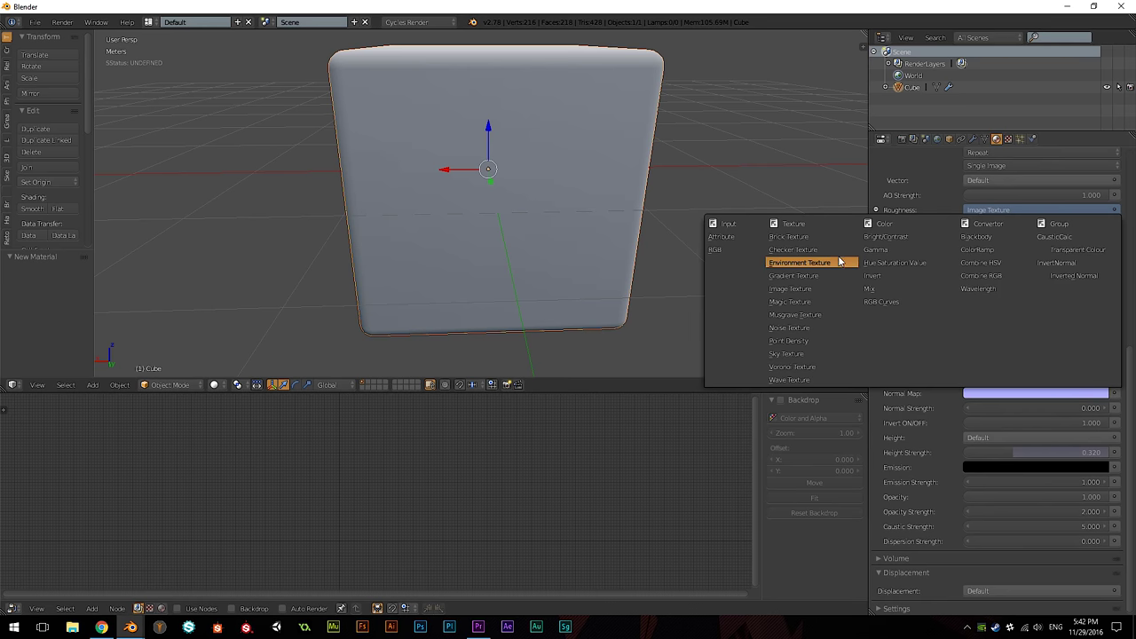
pyautogui.click(827, 288)
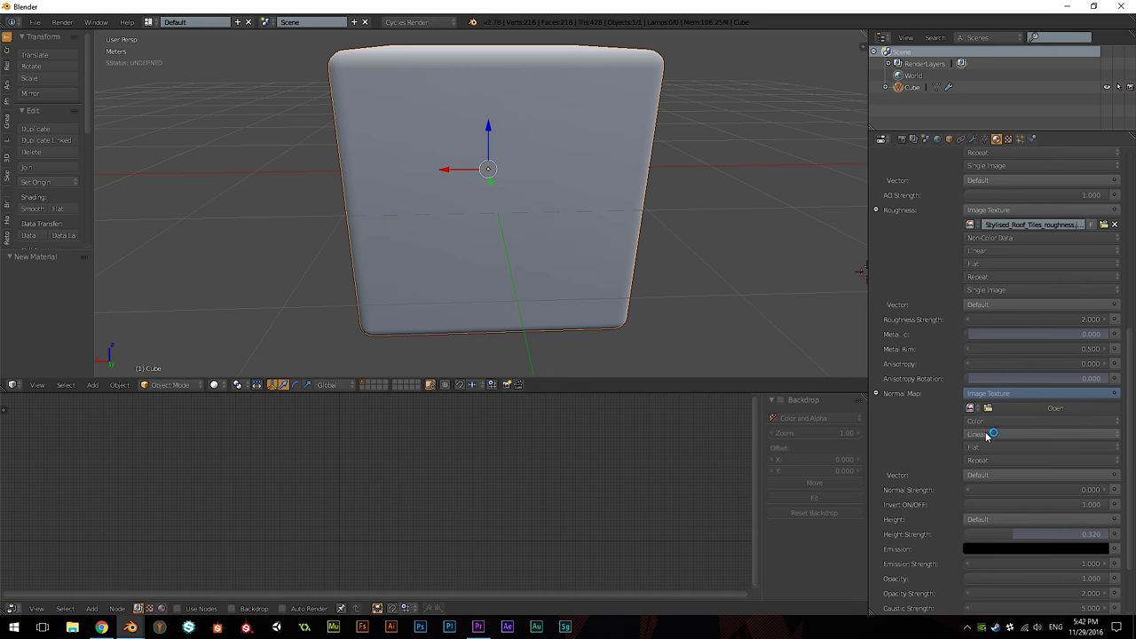
pyautogui.click(1000, 422)
pyautogui.click(1005, 395)
pyautogui.click(1021, 409)
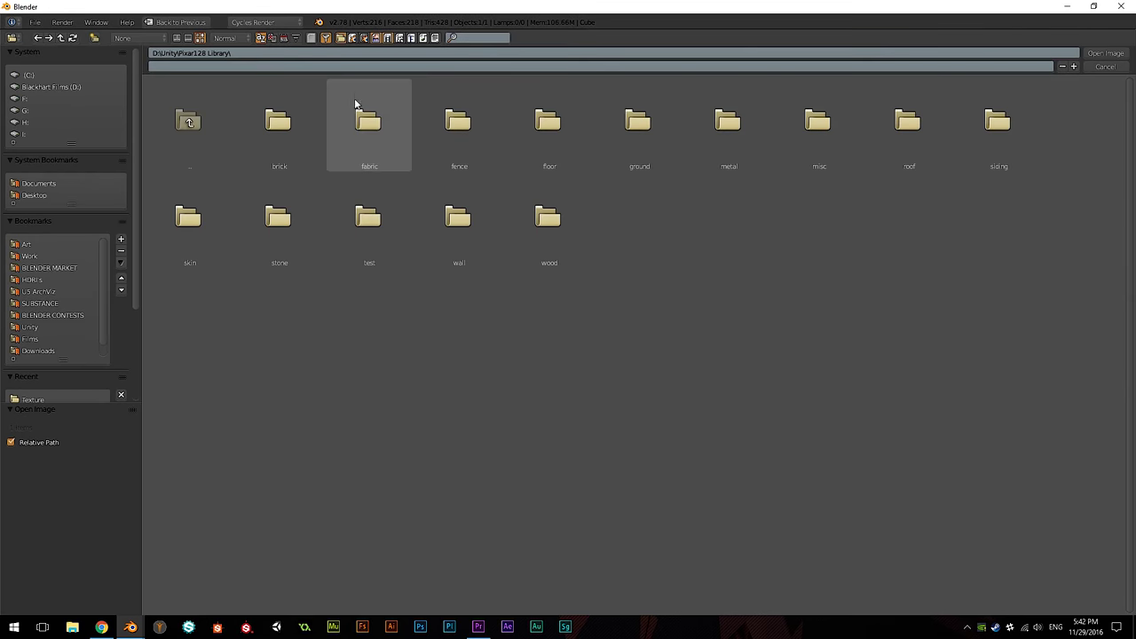
pyautogui.click(231, 53)
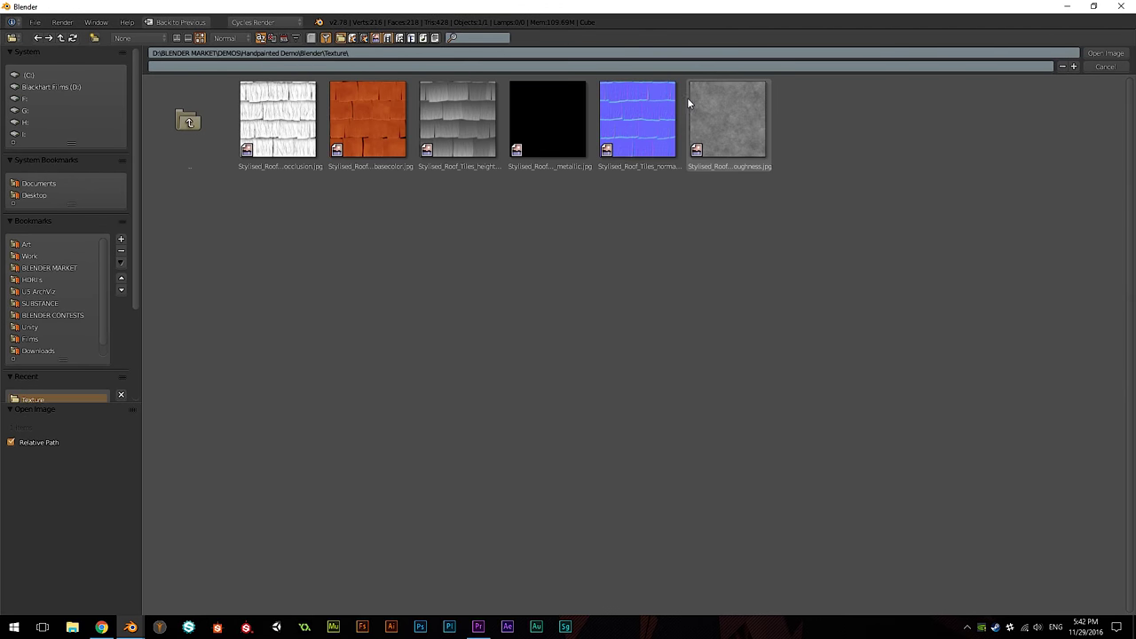
pyautogui.click(642, 106)
pyautogui.doubleClick(641, 106)
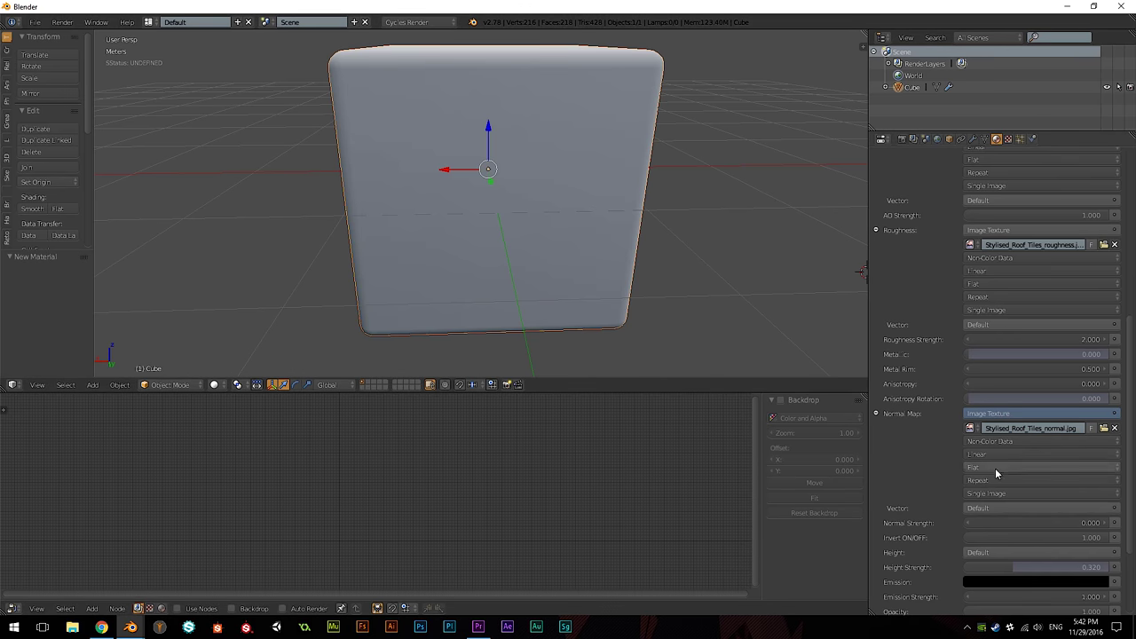
# Step: Set the material's Normal Strength to 1.000 and preview the cube with Rendered viewport shading
pyautogui.scroll(-2, 994, 459)
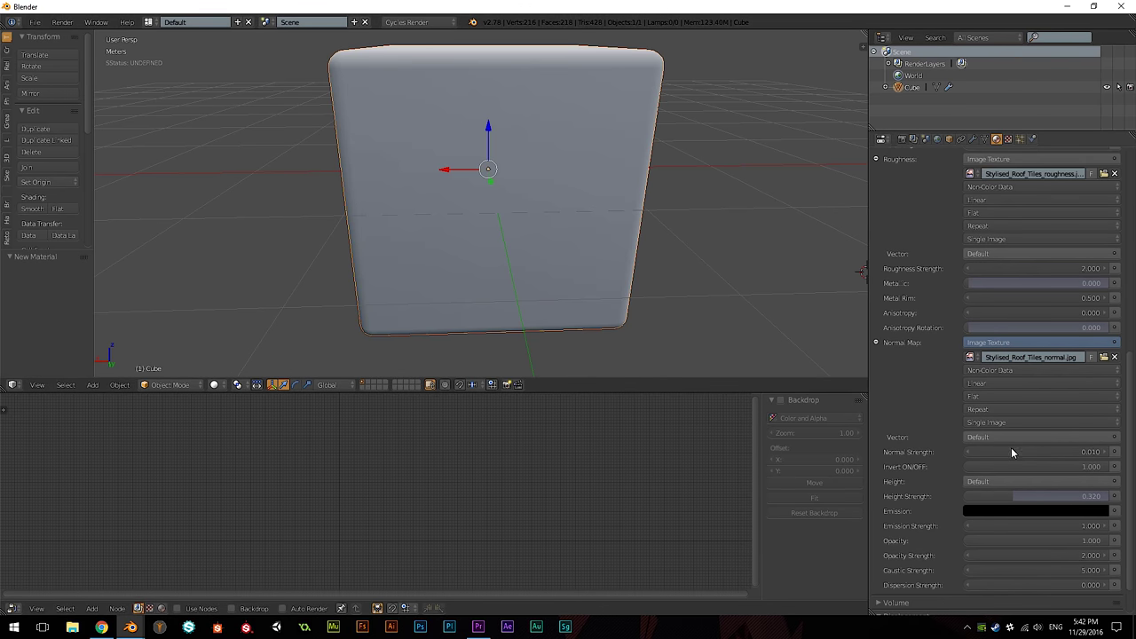
pyautogui.click(1046, 451)
pyautogui.write('0.01')
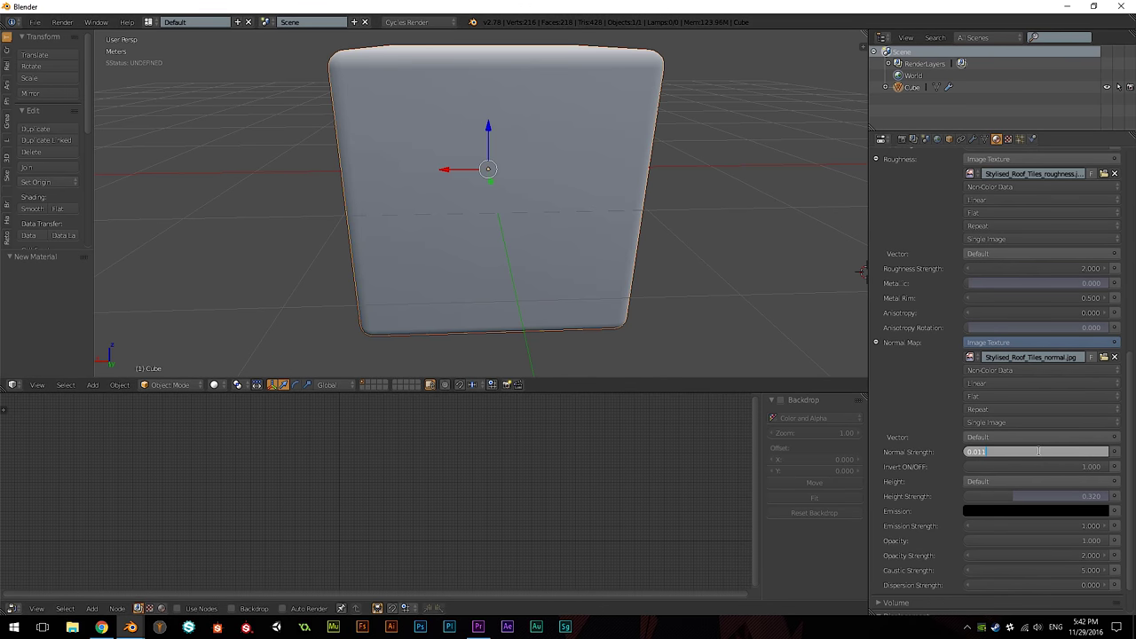
pyautogui.press('Return')
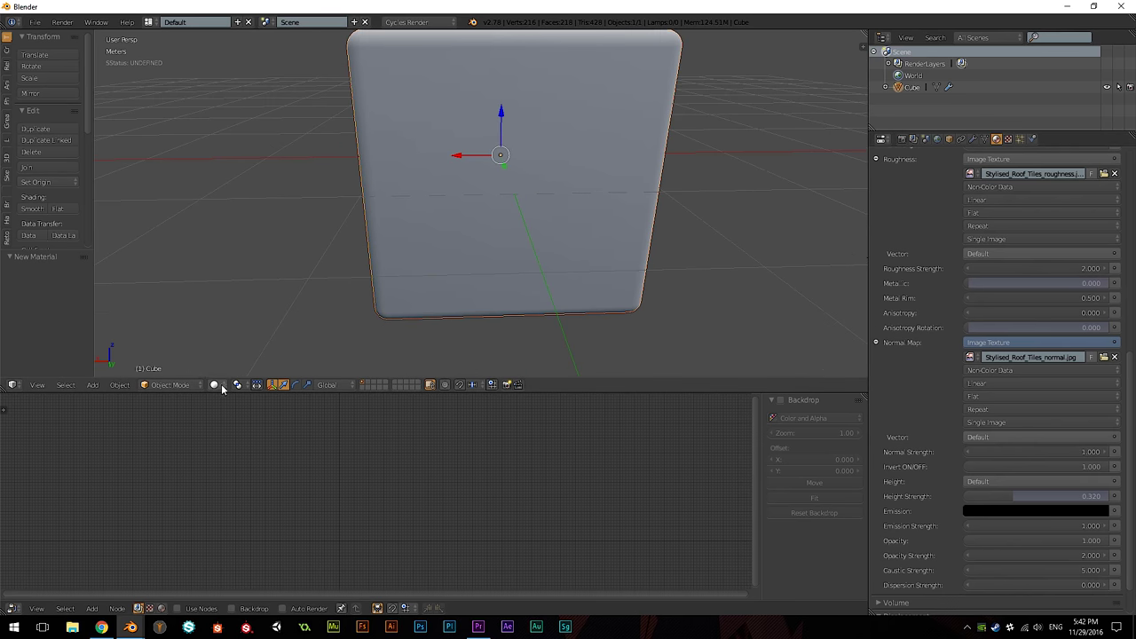
pyautogui.click(215, 384)
pyautogui.click(253, 308)
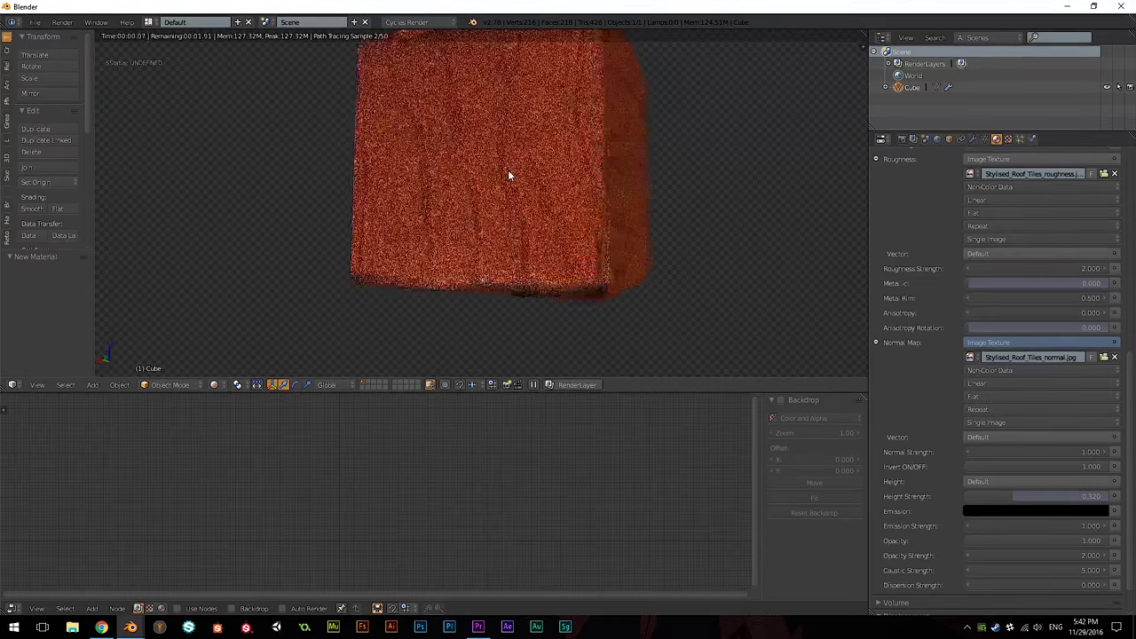
# Step: Check the rendered cube's front face and switch the viewport back to Solid shading
pyautogui.moveTo(509, 172); pyautogui.dragTo(543, 176, button='middle')
pyautogui.keyDown('shift'); pyautogui.moveTo(533, 112); pyautogui.dragTo(547, 151, button='middle'); pyautogui.keyUp('shift')
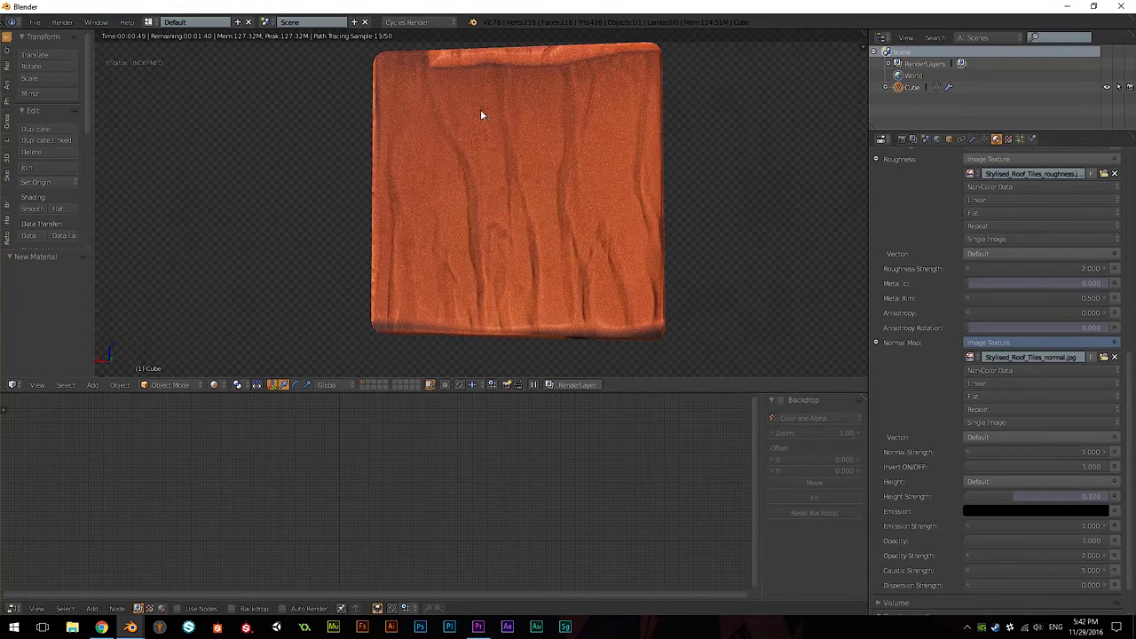
pyautogui.click(214, 384)
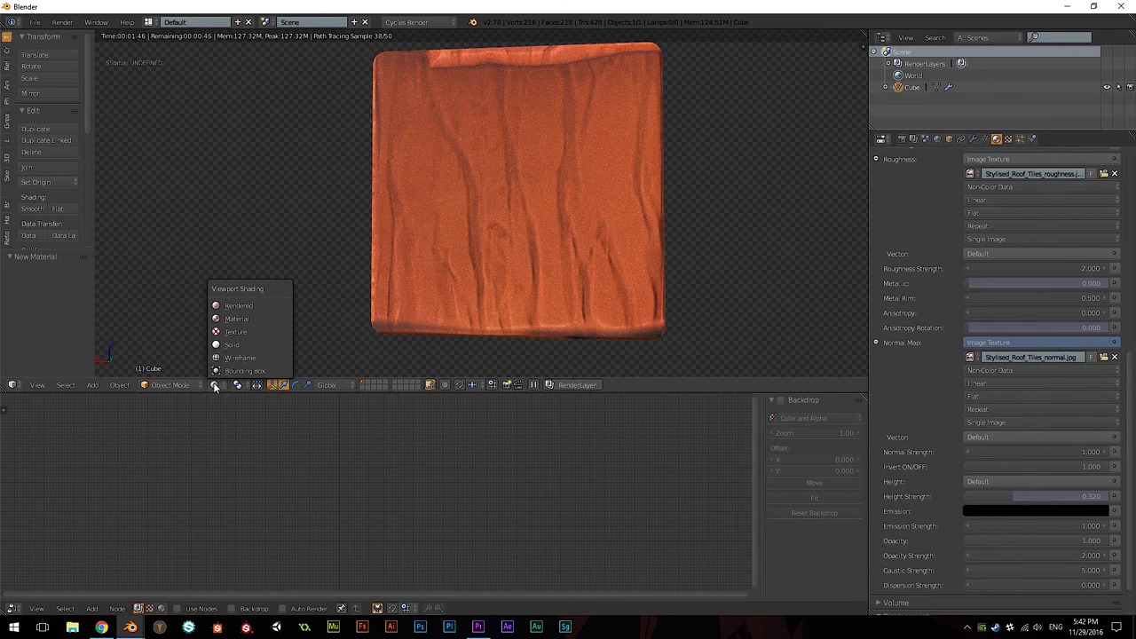
pyautogui.click(231, 344)
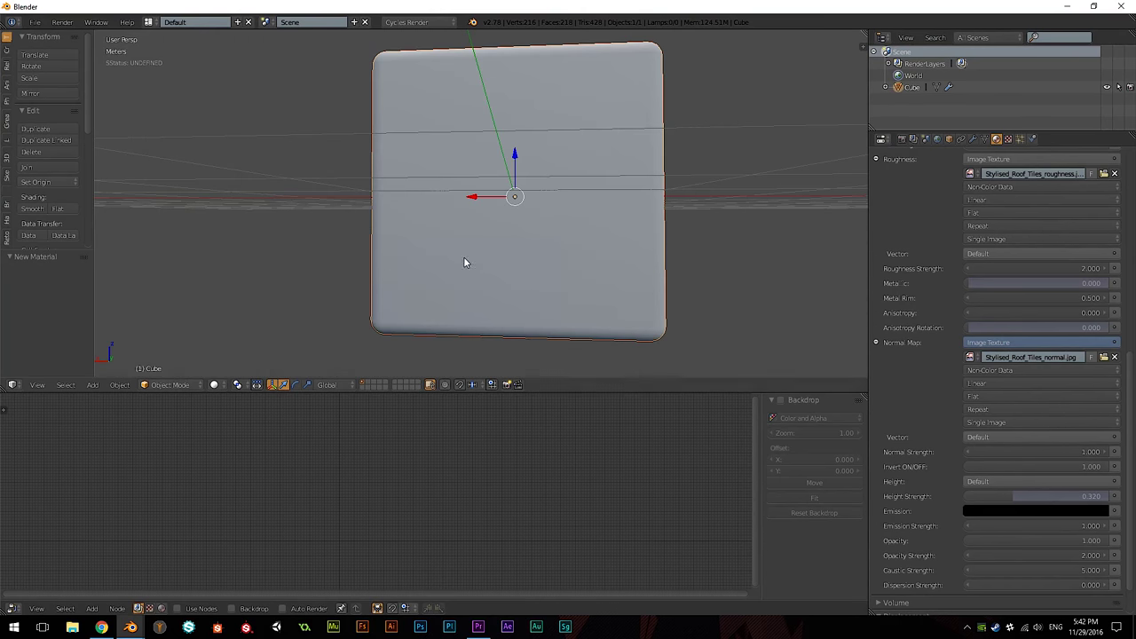
# Step: Show the cube's material nodes, spread the Image Texture nodes apart and enlarge the node editor
pyautogui.click(162, 609)
pyautogui.scroll(3, 343, 521)
pyautogui.moveTo(353, 455); pyautogui.dragTo(311, 406)
pyautogui.moveTo(342, 475); pyautogui.dragTo(291, 455)
pyautogui.moveTo(349, 514); pyautogui.dragTo(292, 512)
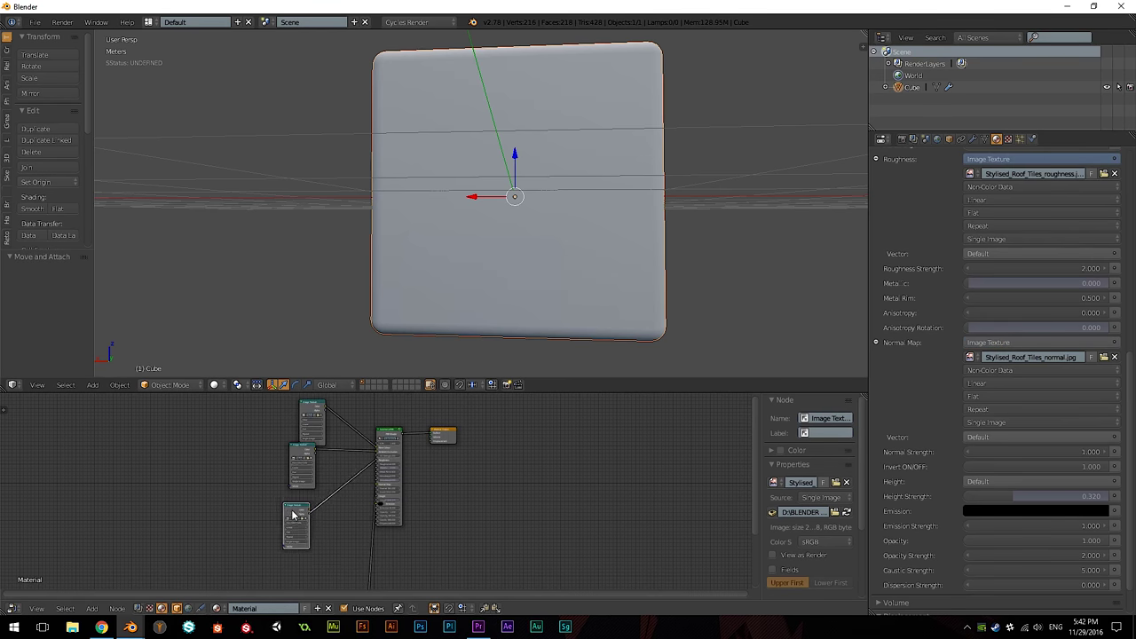
pyautogui.moveTo(301, 523); pyautogui.dragTo(321, 458, button='middle')
pyautogui.click(369, 555)
pyautogui.moveTo(373, 557); pyautogui.dragTo(315, 504)
pyautogui.moveTo(246, 473)
pyautogui.mouseDown(button='middle')
pyautogui.moveTo(284, 492)
pyautogui.moveTo(278, 499)
pyautogui.mouseUp(button='middle')
pyautogui.moveTo(265, 392); pyautogui.dragTo(213, 318)
# Step: Add a Mapping node and link its Vector output to the Vector inputs of the lower three Image Texture nodes
pyautogui.click(92, 609)
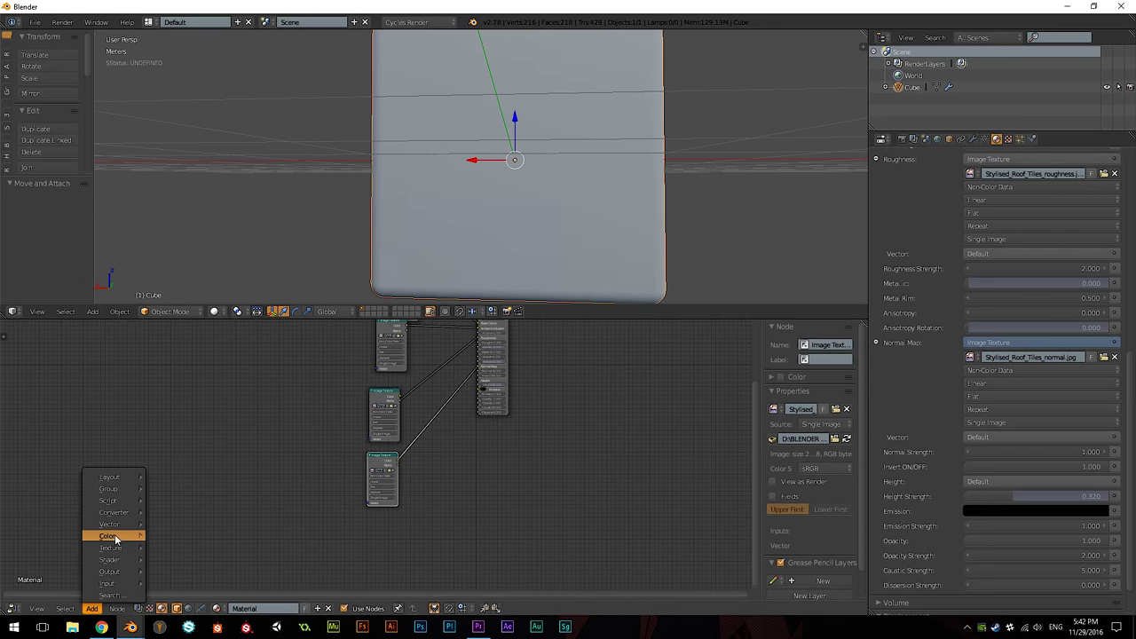
pyautogui.moveTo(114, 525)
pyautogui.click(176, 537)
pyautogui.click(194, 392)
pyautogui.moveTo(259, 390); pyautogui.dragTo(378, 369)
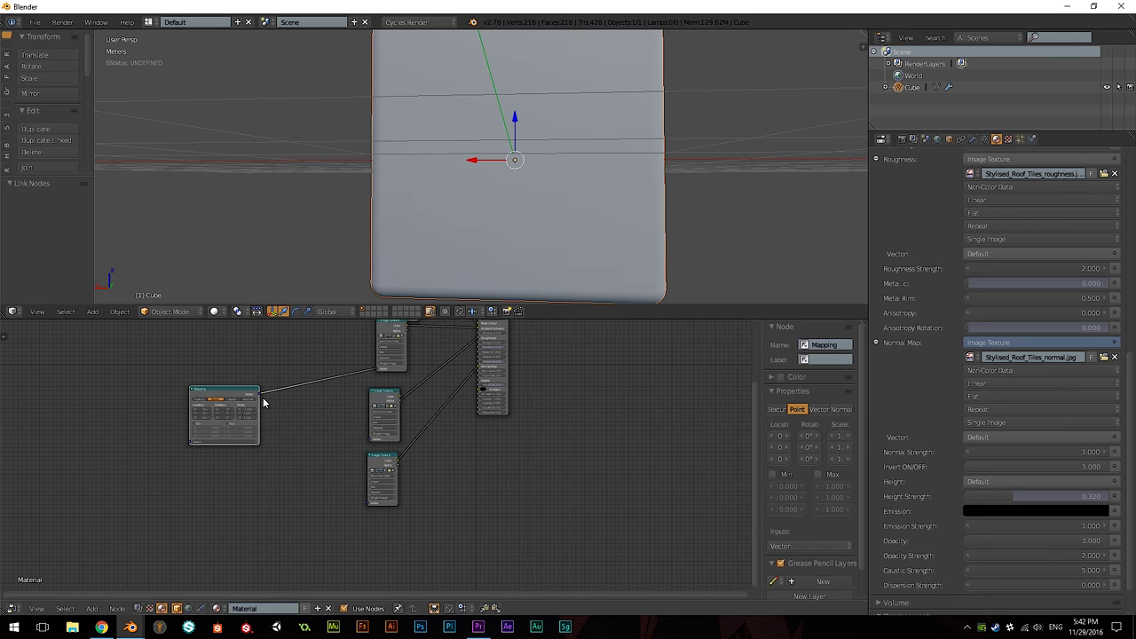
pyautogui.moveTo(260, 396); pyautogui.dragTo(372, 439)
pyautogui.moveTo(259, 399); pyautogui.dragTo(370, 504)
pyautogui.press('Home')
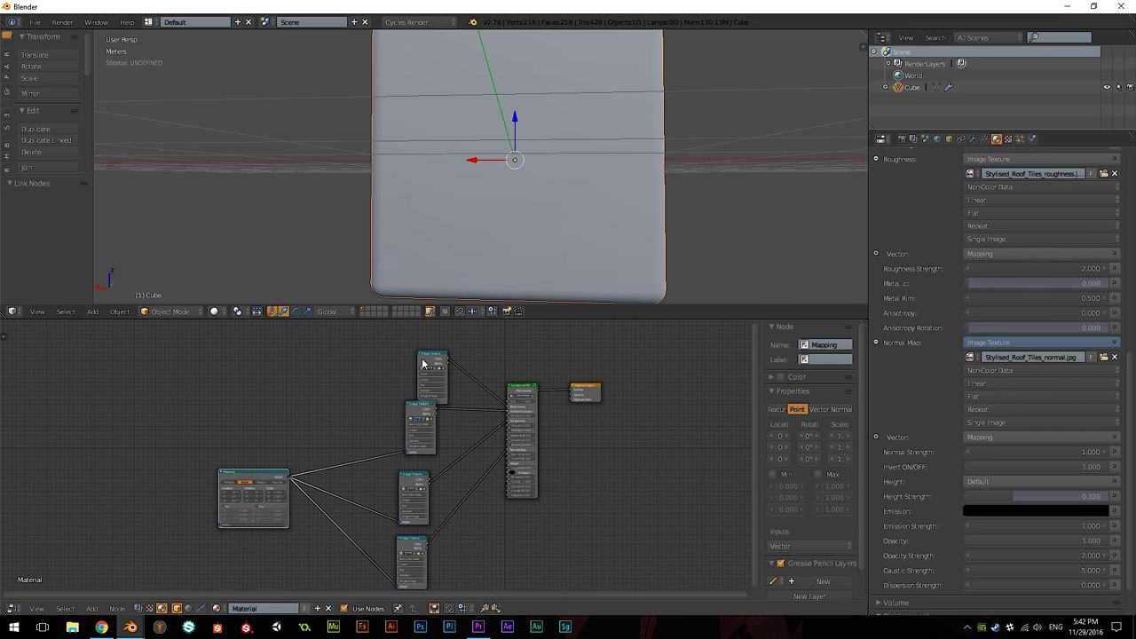
# Step: Move the topmost Image Texture node up and link the Mapping node's Vector output to it
pyautogui.moveTo(427, 360); pyautogui.dragTo(411, 345)
pyautogui.press('g')
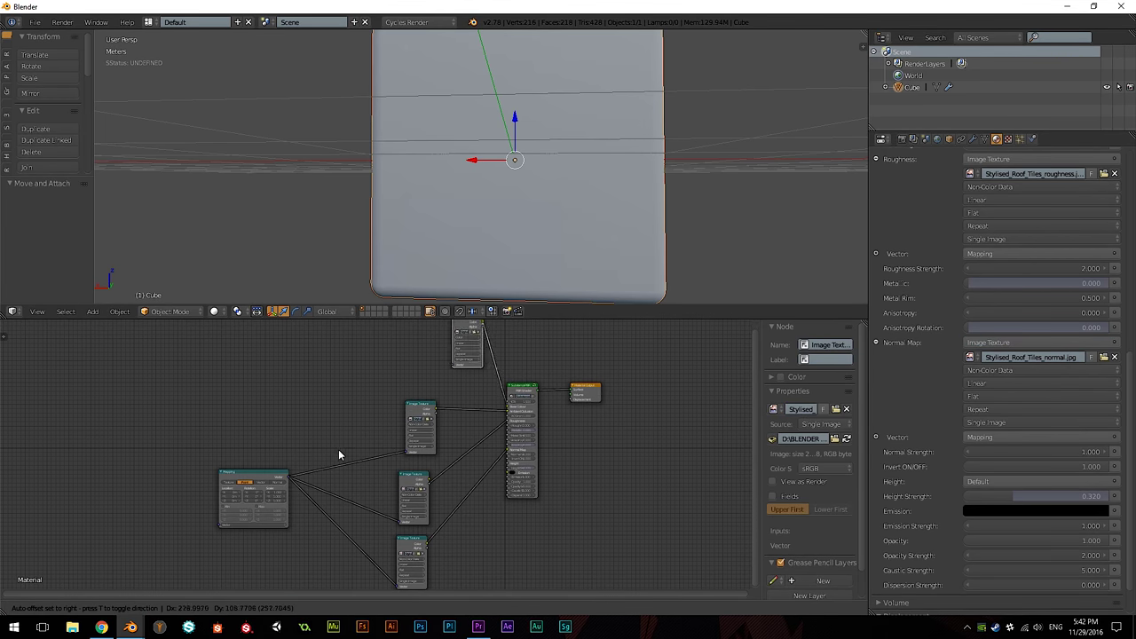
pyautogui.click(293, 472)
pyautogui.moveTo(288, 480); pyautogui.dragTo(409, 386)
pyautogui.press('Home')
pyautogui.scroll(3, 221, 506)
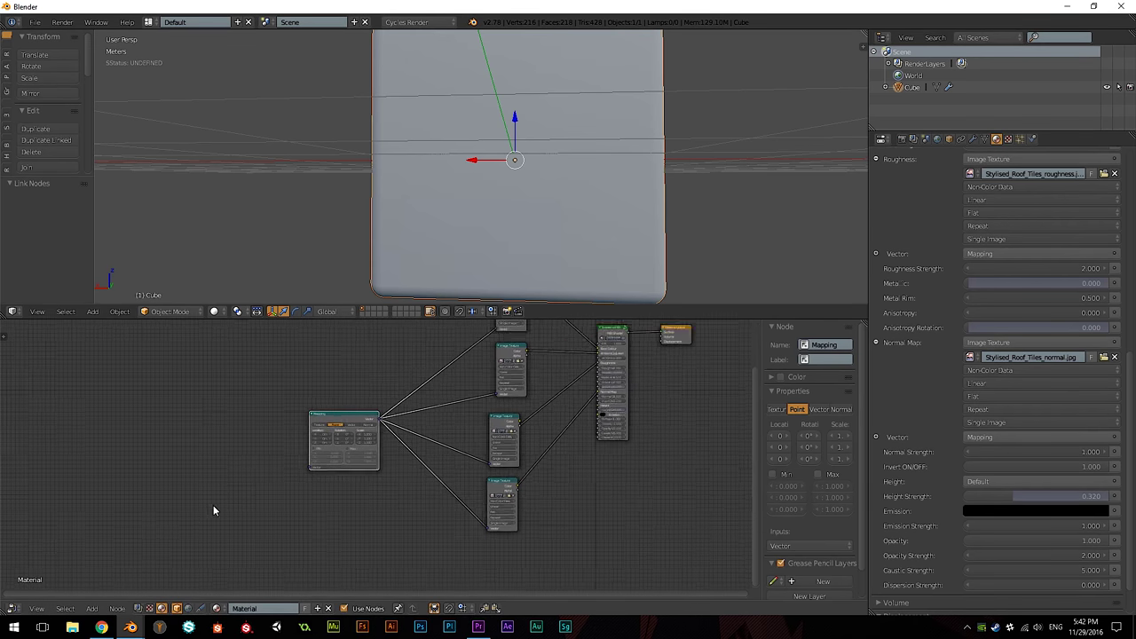
# Step: Add a UV Map node, link its UV output to the Mapping node's Vector input and set the mapping type to Texture
pyautogui.click(93, 608)
pyautogui.moveTo(111, 583)
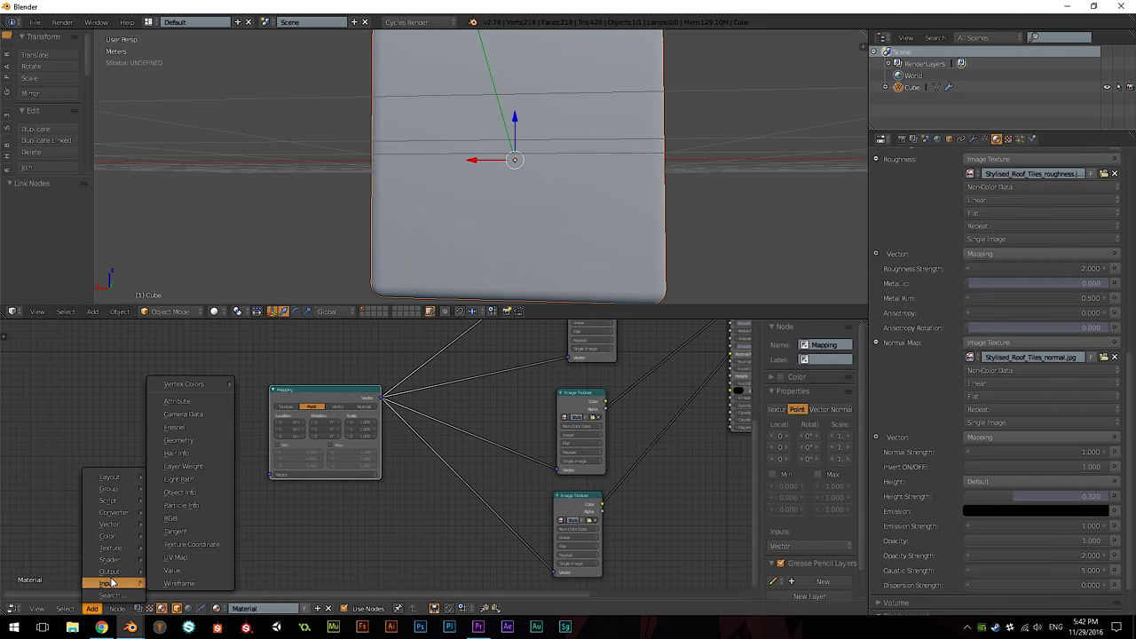
pyautogui.click(177, 557)
pyautogui.moveTo(208, 455); pyautogui.dragTo(272, 475)
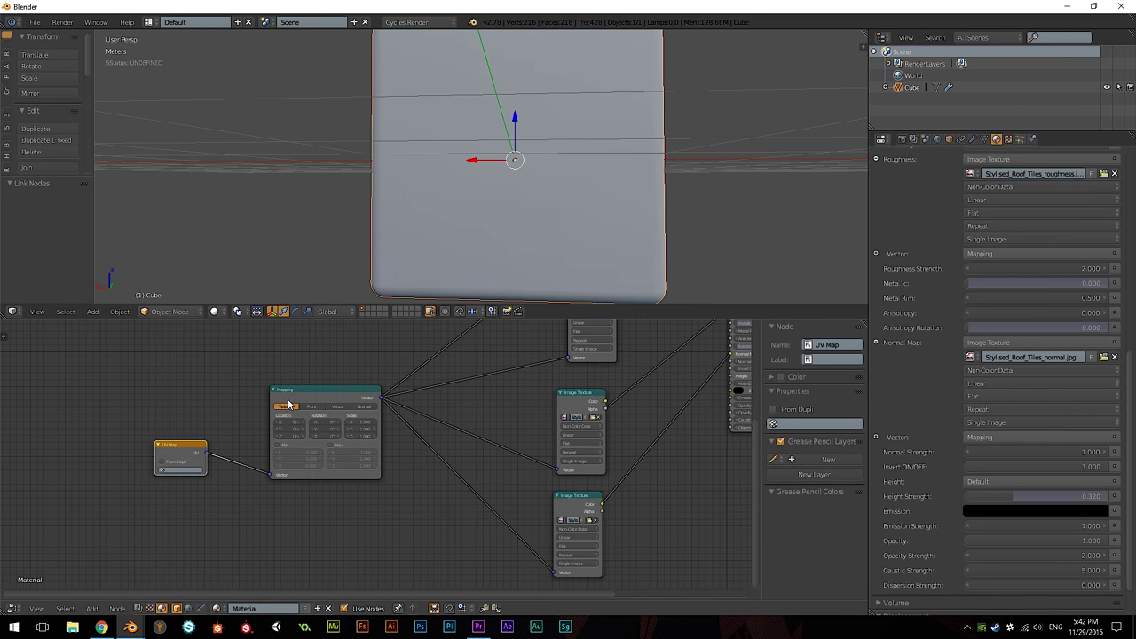
pyautogui.scroll(1, 400, 446)
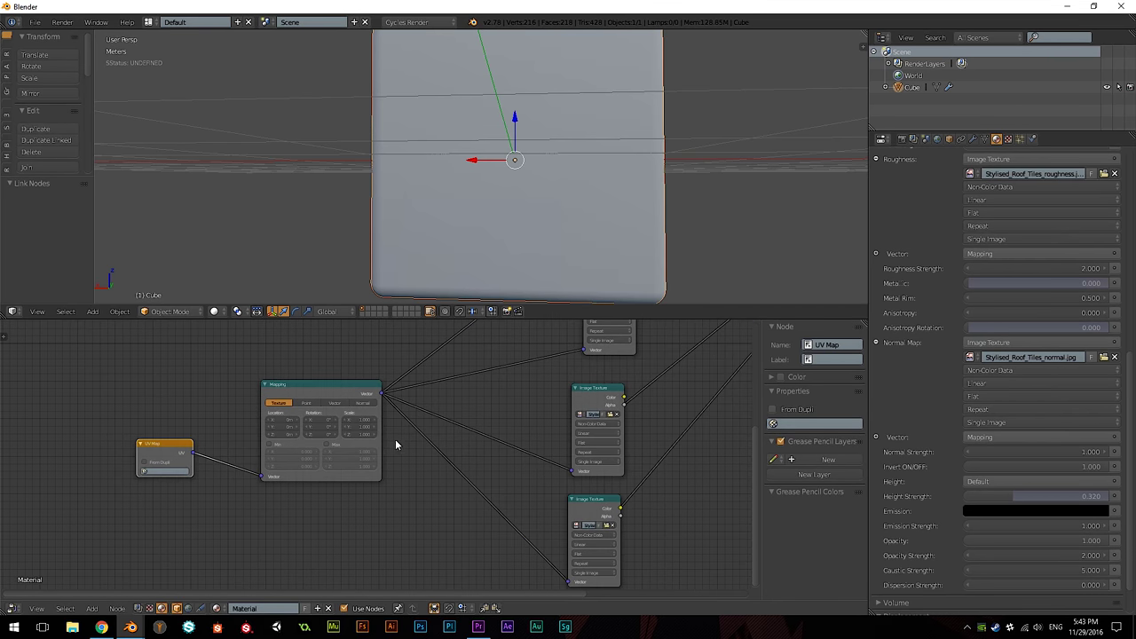
pyautogui.scroll(1, 396, 446)
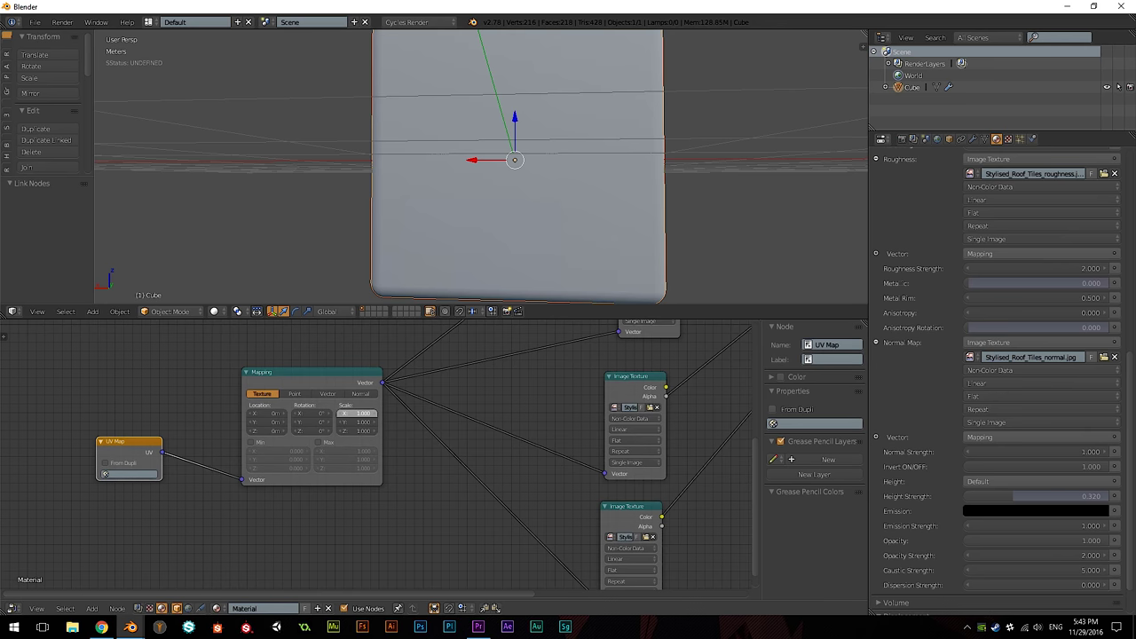
pyautogui.moveTo(357, 413); pyautogui.dragTo(356, 431)
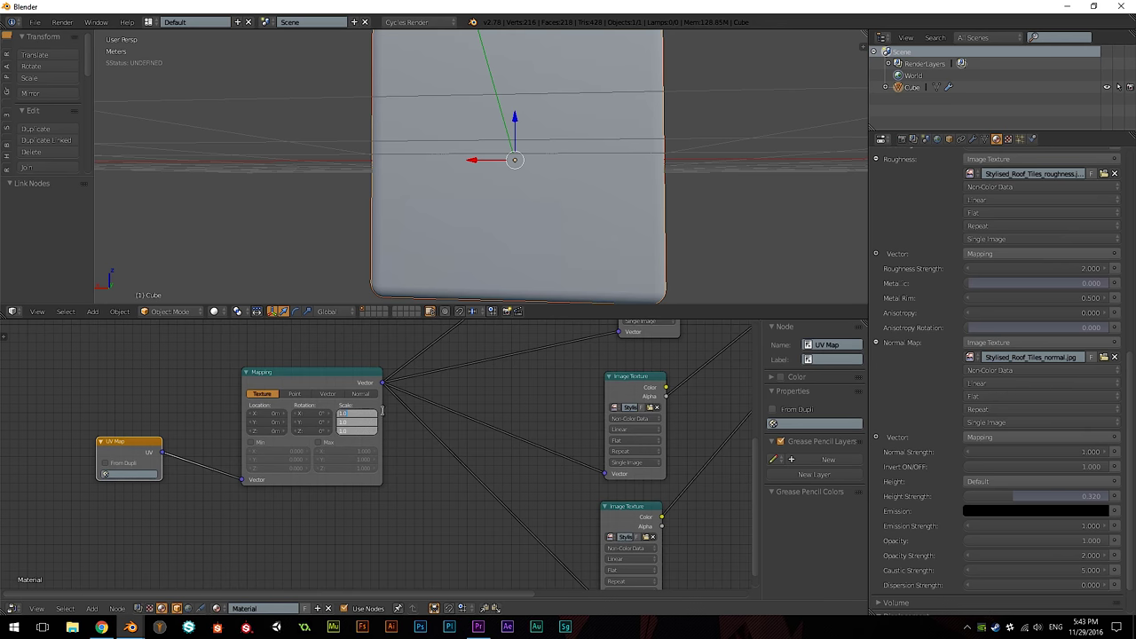
pyautogui.click(398, 462)
pyautogui.moveTo(308, 405); pyautogui.dragTo(272, 429)
pyautogui.press('Return')
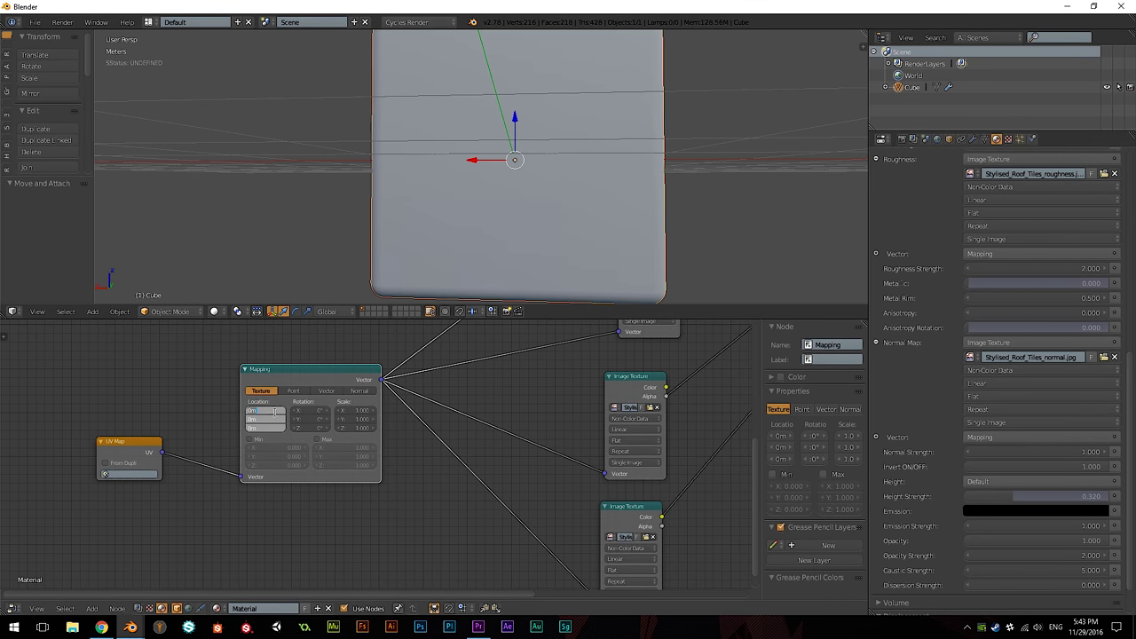
pyautogui.press('Return')
pyautogui.moveTo(355, 410); pyautogui.dragTo(355, 428)
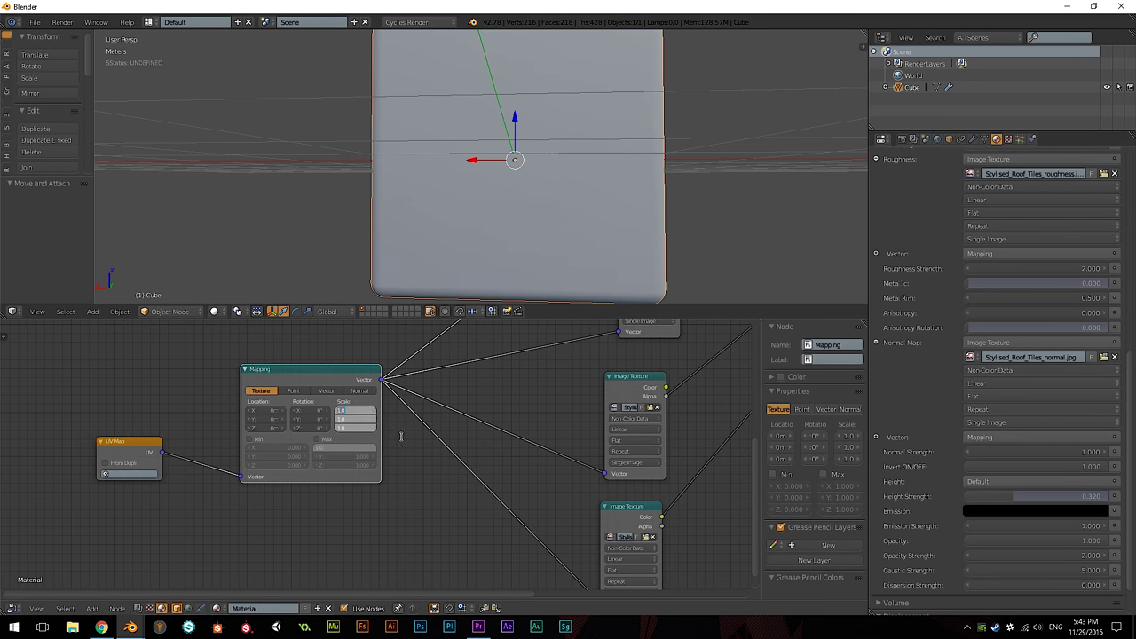
pyautogui.press('Return')
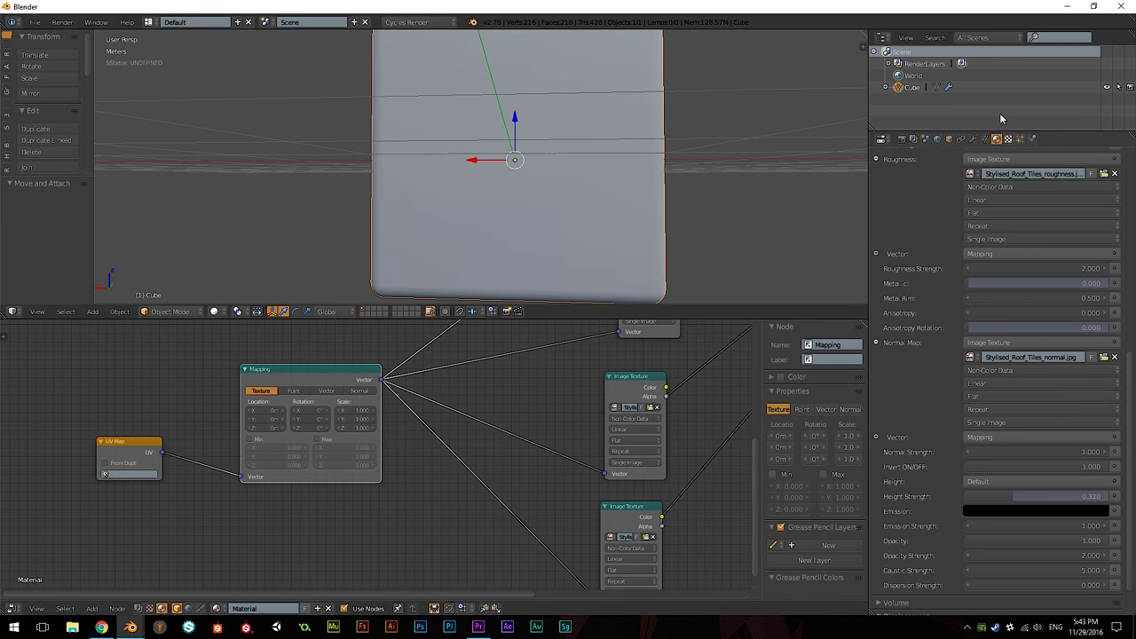
pyautogui.click(949, 139)
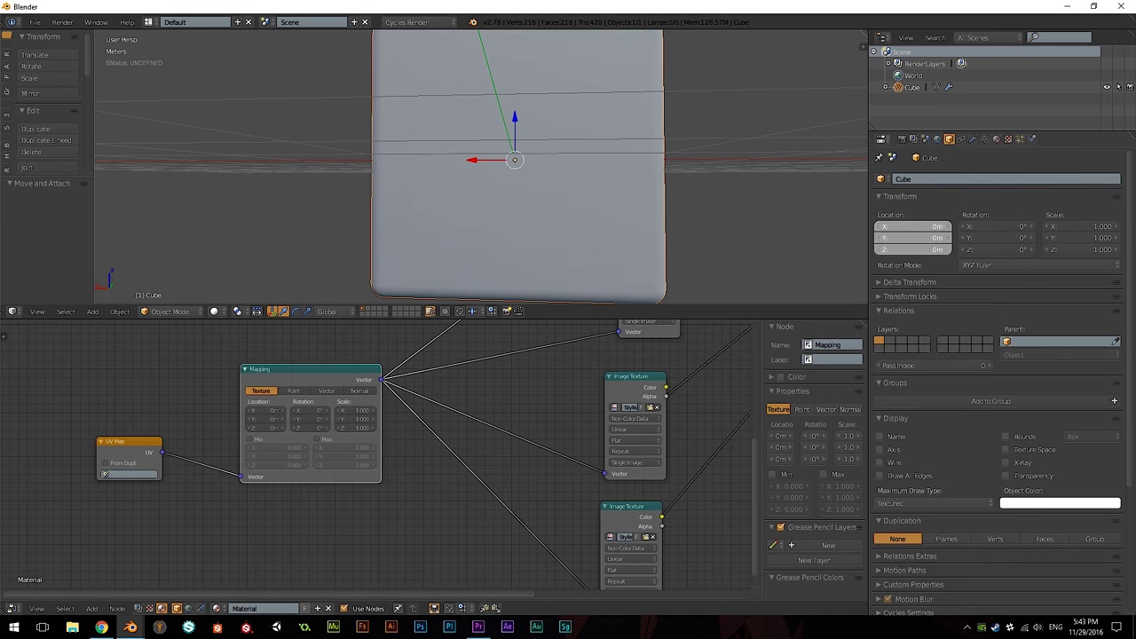
pyautogui.click(739, 376)
pyautogui.moveTo(1078, 226); pyautogui.dragTo(1078, 249)
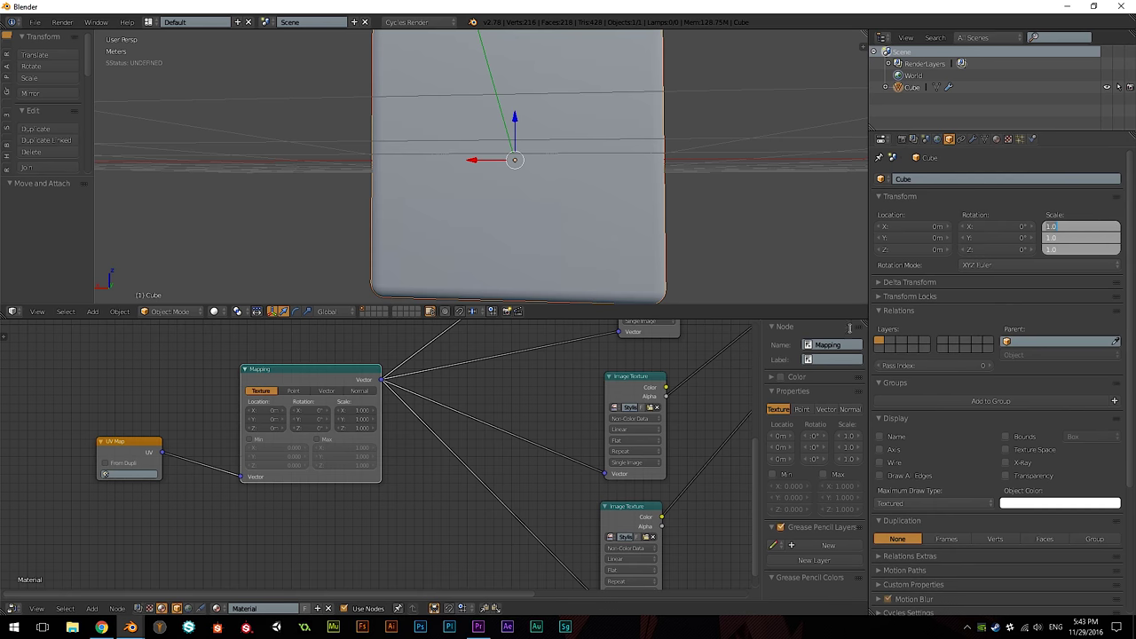
pyautogui.press('Return')
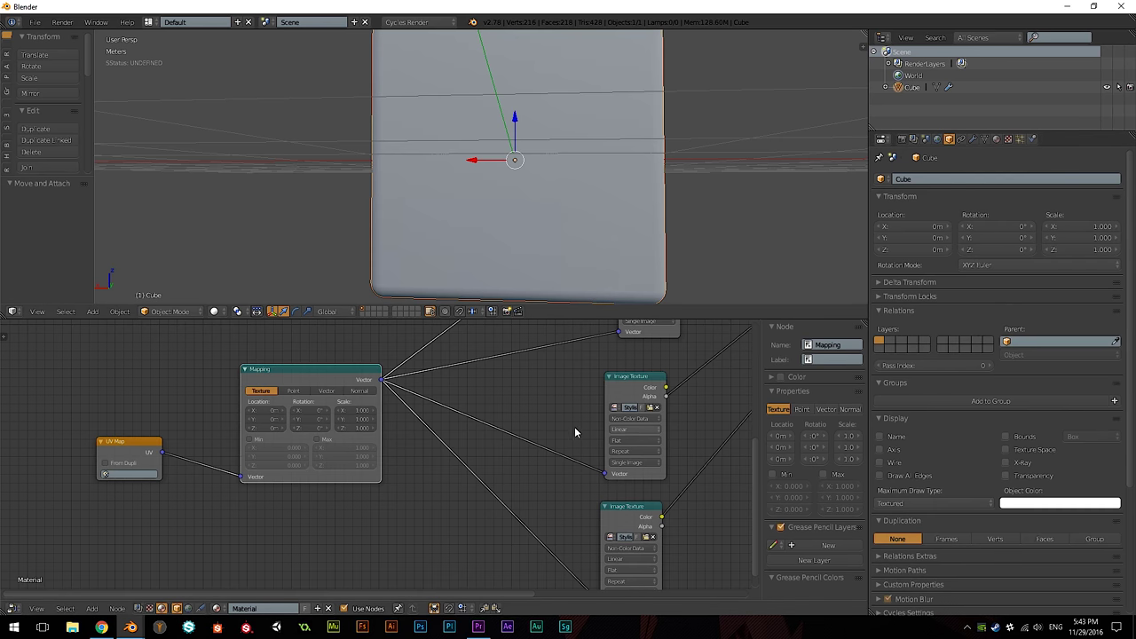
# Step: Set the Mapping node's Scale to 0.25 on X, Y and Z
pyautogui.moveTo(358, 410); pyautogui.dragTo(358, 428)
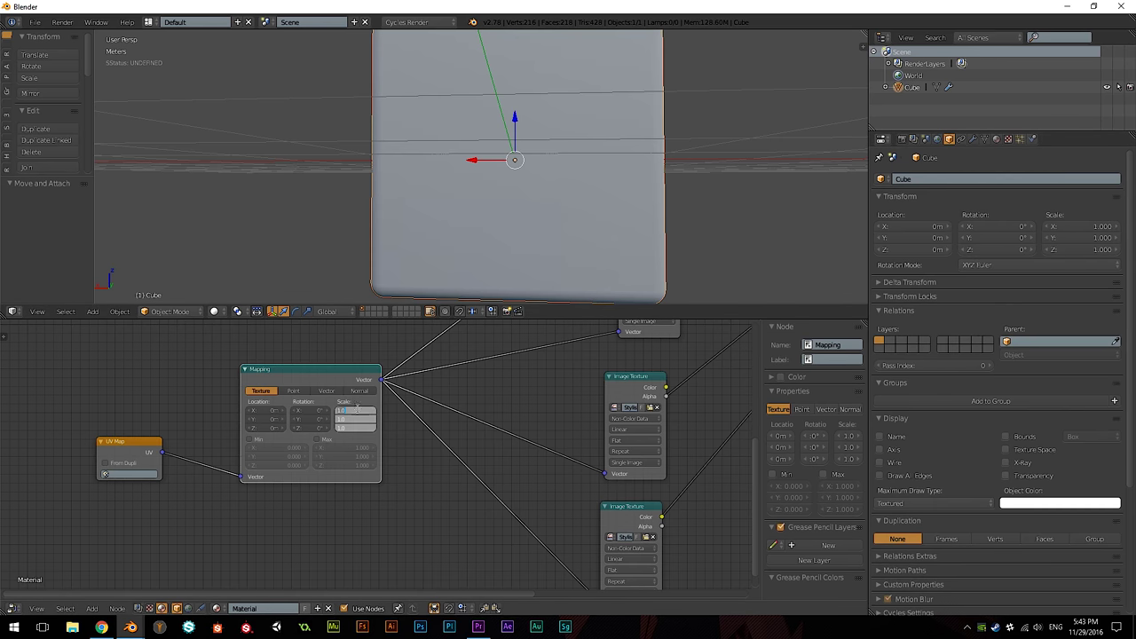
pyautogui.write('.25')
pyautogui.press('Return')
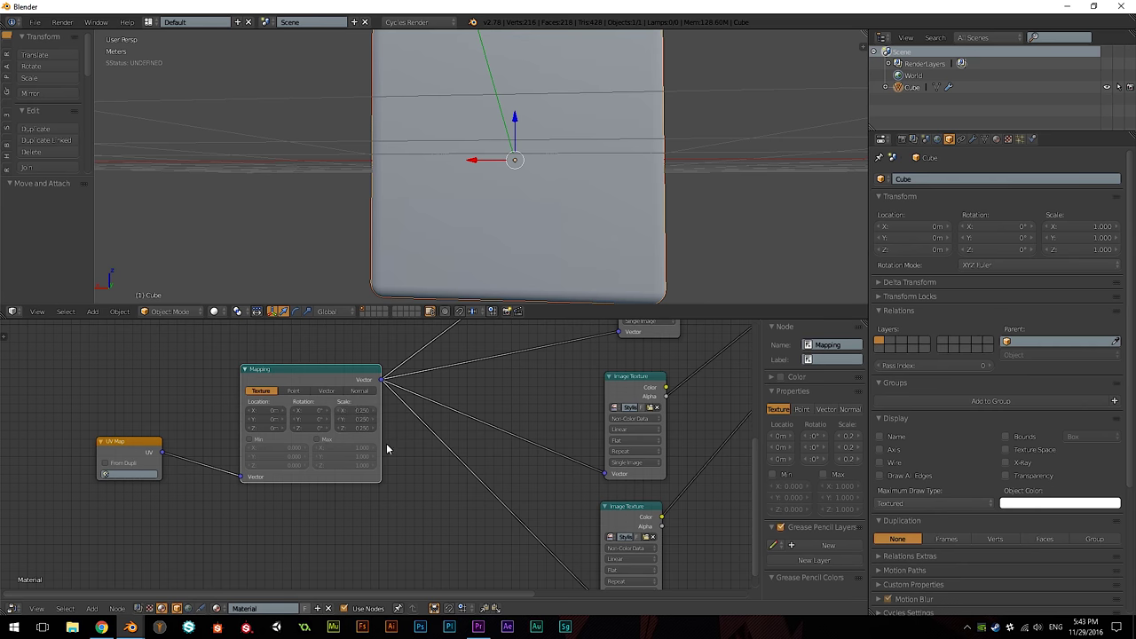
pyautogui.scroll(1, 387, 449)
pyautogui.moveTo(368, 405); pyautogui.dragTo(365, 425, button='middle')
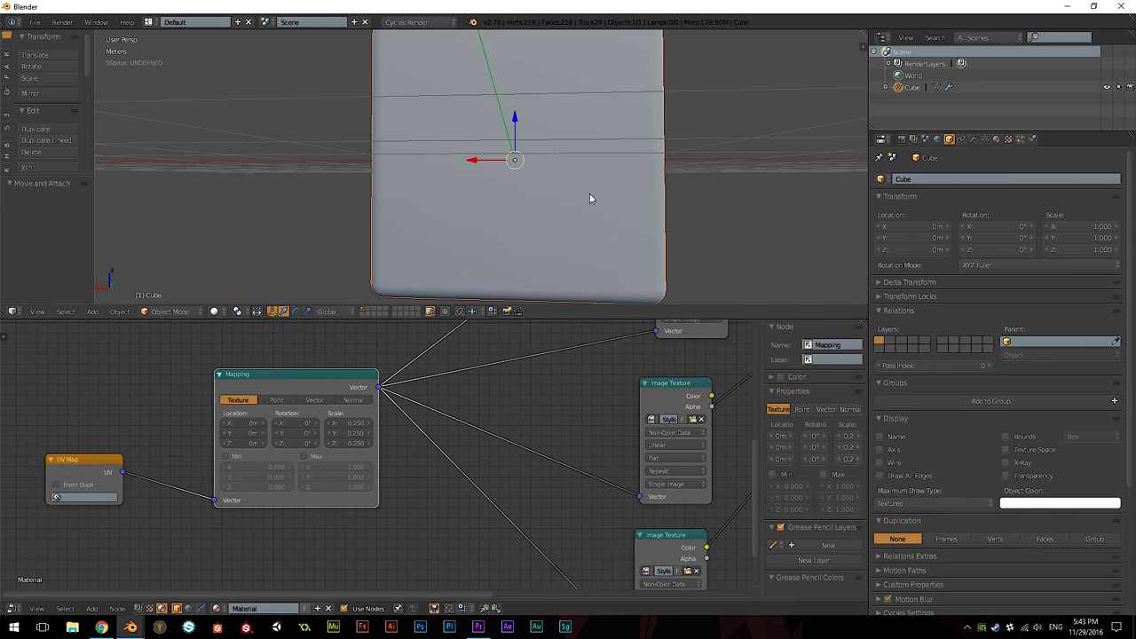
# Step: Preview the whole cube from a corner angle with Rendered viewport shading
pyautogui.click(217, 309)
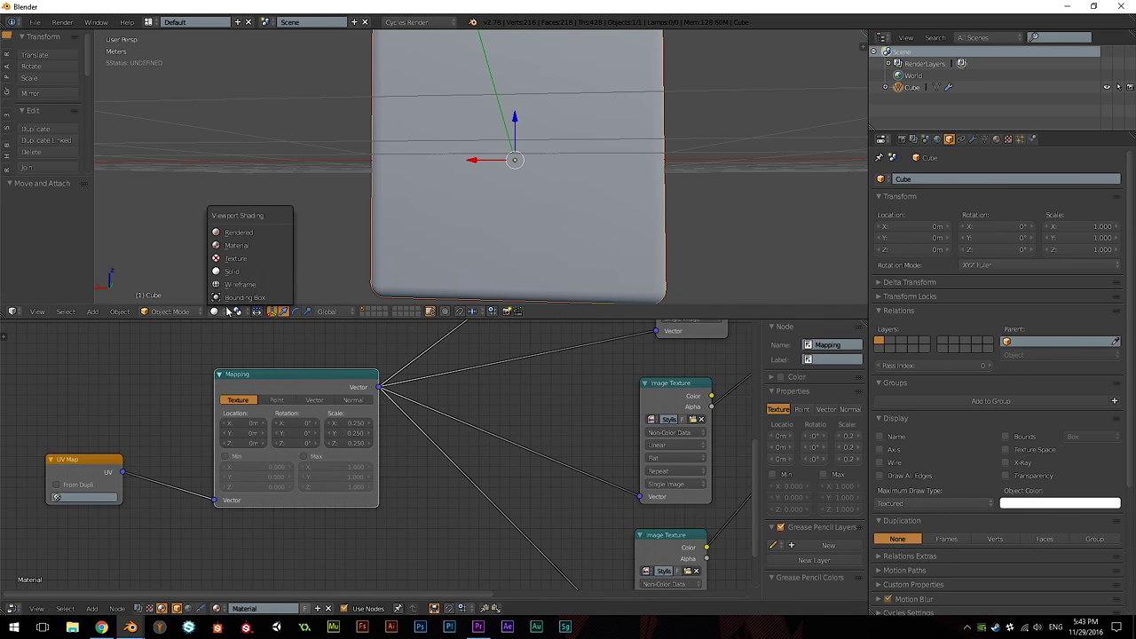
pyautogui.click(238, 233)
pyautogui.scroll(-3, 647, 136)
pyautogui.moveTo(646, 136); pyautogui.dragTo(609, 163, button='middle')
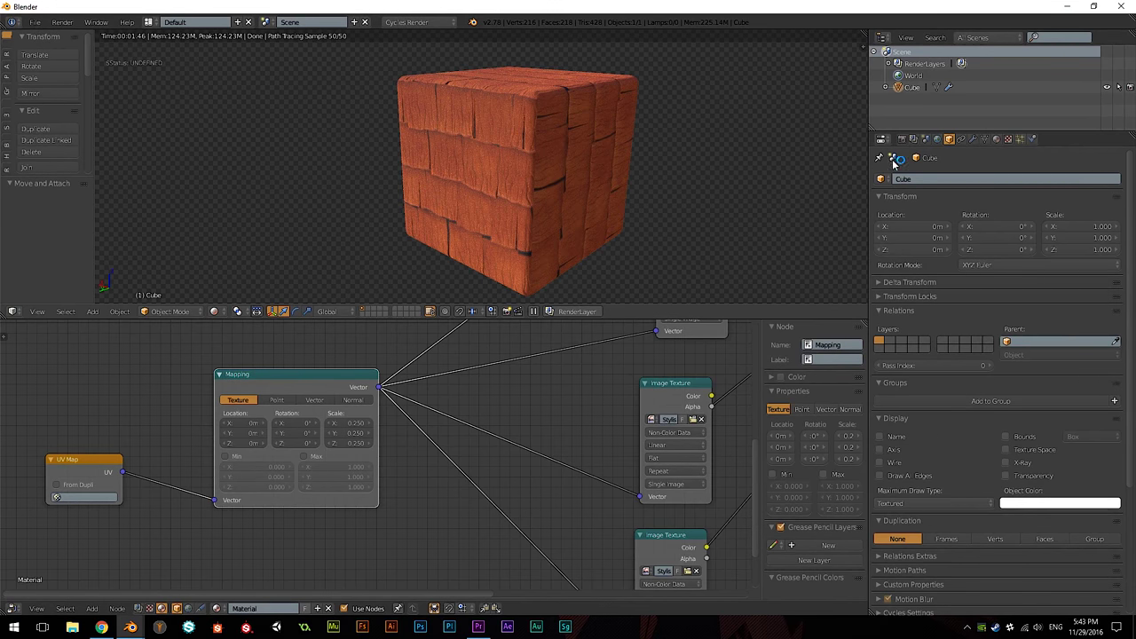
# Step: Set the material's Normal Strength to 2.000
pyautogui.click(996, 138)
pyautogui.moveTo(1039, 454); pyautogui.dragTo(1109, 454)
pyautogui.scroll(2, 593, 204)
pyautogui.moveTo(553, 186); pyautogui.dragTo(630, 199, button='middle')
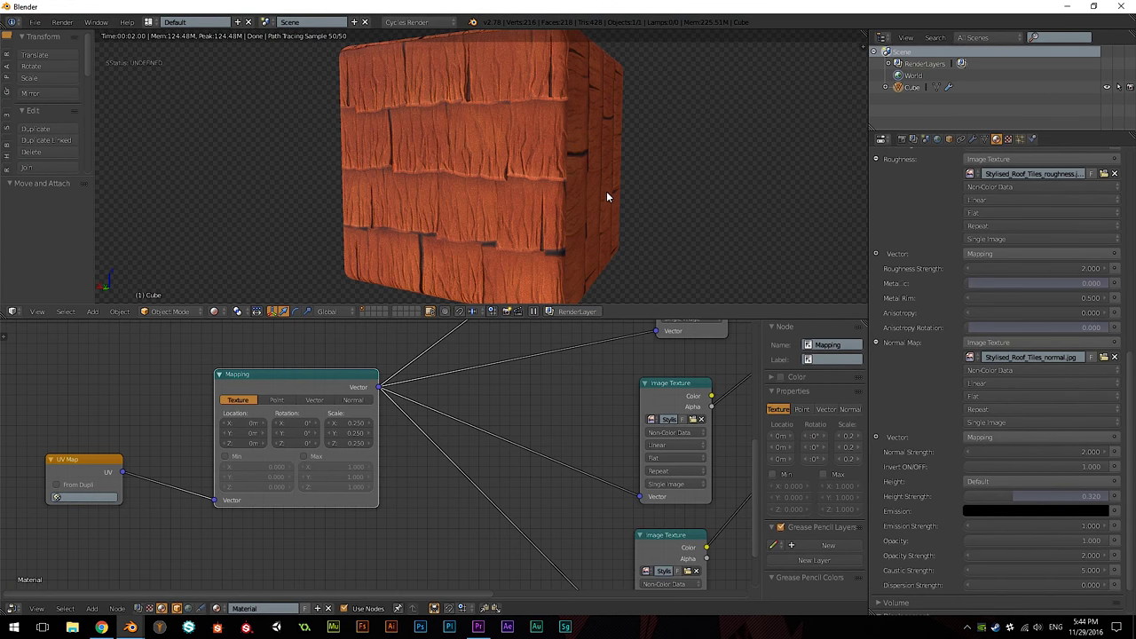
# Step: Examine the tiled roof texture and its normal detail on the rendered cube's faces from several angles and distances
pyautogui.moveTo(470, 155); pyautogui.dragTo(446, 134, button='middle')
pyautogui.scroll(1, 464, 160)
pyautogui.moveTo(505, 109); pyautogui.dragTo(466, 137, button='middle')
pyautogui.scroll(1, 466, 137)
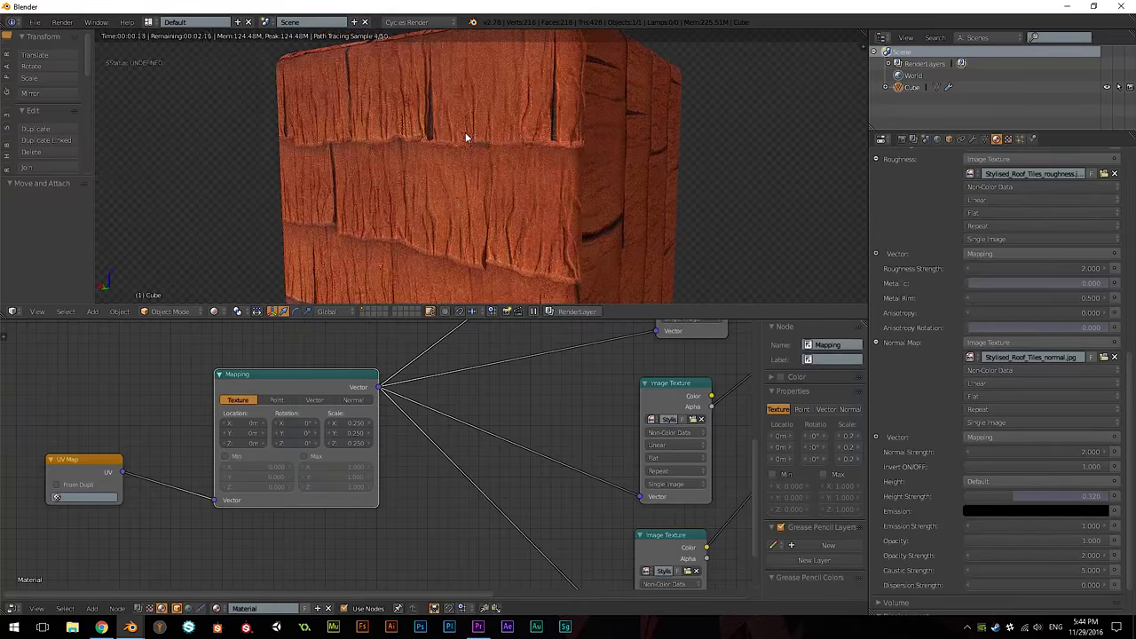
pyautogui.keyDown('shift'); pyautogui.moveTo(457, 209); pyautogui.dragTo(586, 169, button='middle'); pyautogui.keyUp('shift')
pyautogui.moveTo(528, 142); pyautogui.dragTo(527, 178, button='middle')
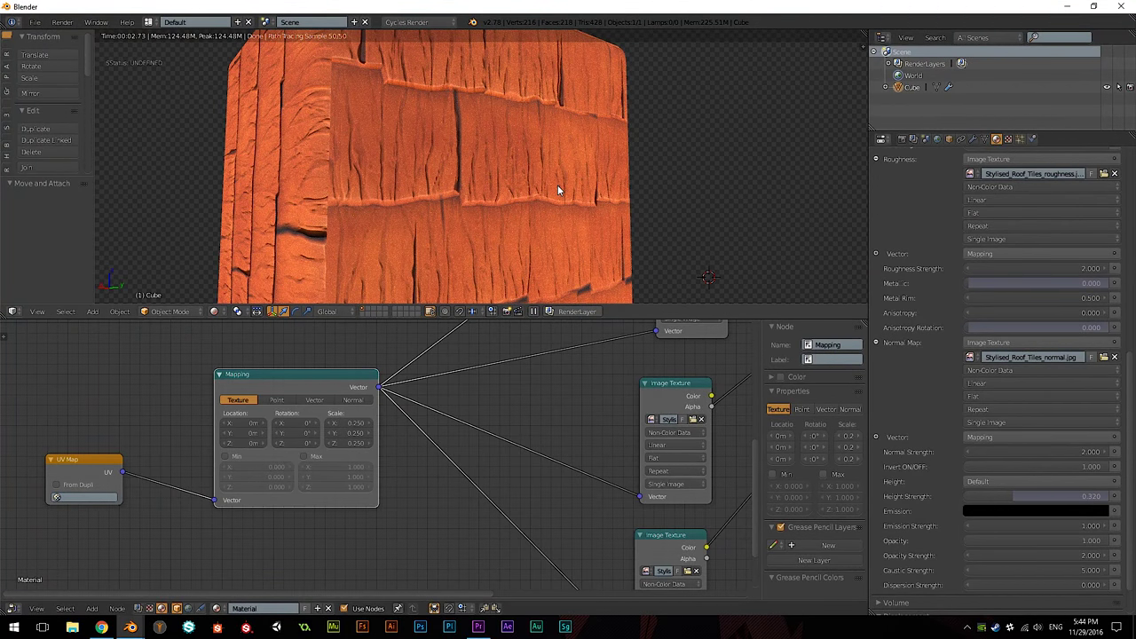
pyautogui.moveTo(674, 183); pyautogui.dragTo(586, 211, button='middle')
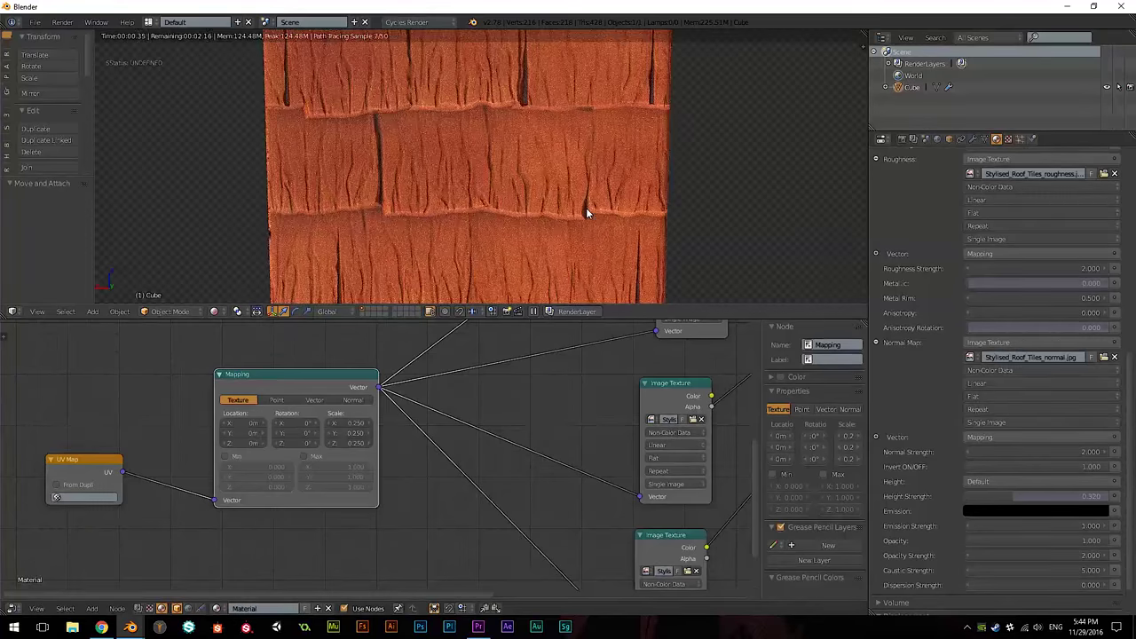
pyautogui.scroll(-2, 586, 213)
pyautogui.scroll(2, 523, 213)
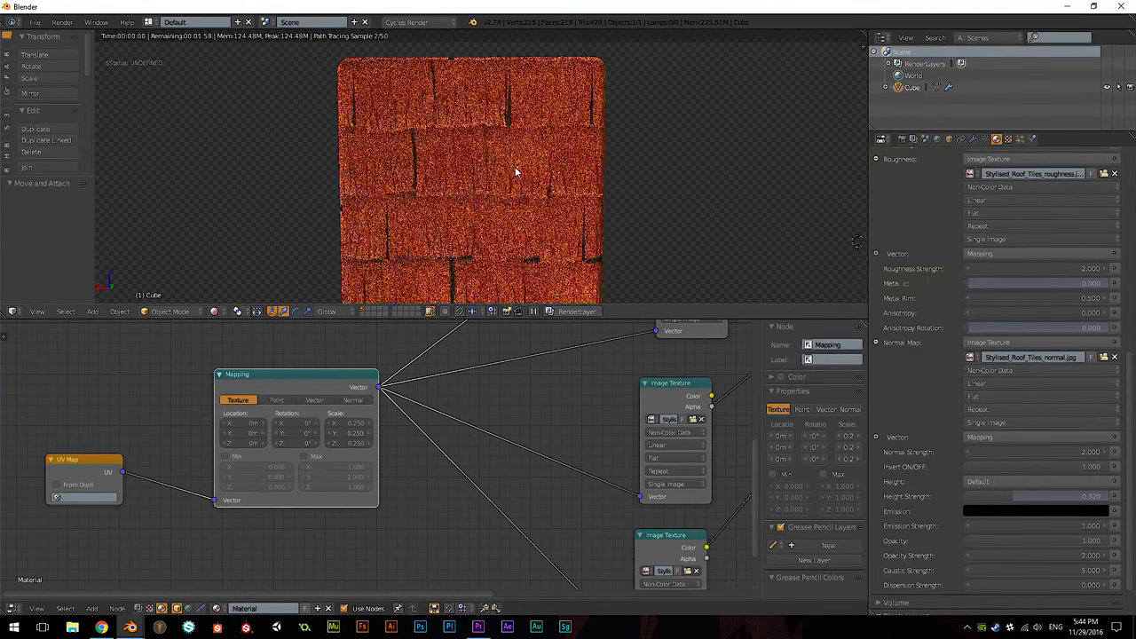
pyautogui.moveTo(460, 205)
pyautogui.mouseDown(button='middle')
pyautogui.moveTo(477, 190)
pyautogui.moveTo(476, 213)
pyautogui.moveTo(446, 209)
pyautogui.mouseUp(button='middle')
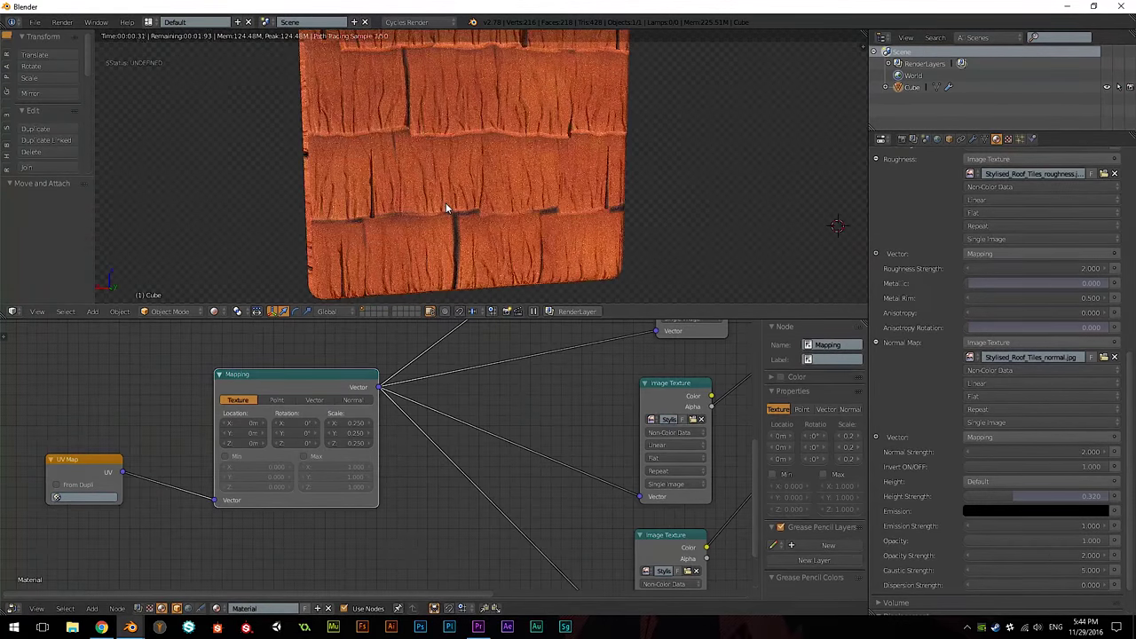
pyautogui.moveTo(576, 204); pyautogui.dragTo(510, 188, button='middle')
pyautogui.scroll(-1, 524, 164)
pyautogui.scroll(-2, 509, 189)
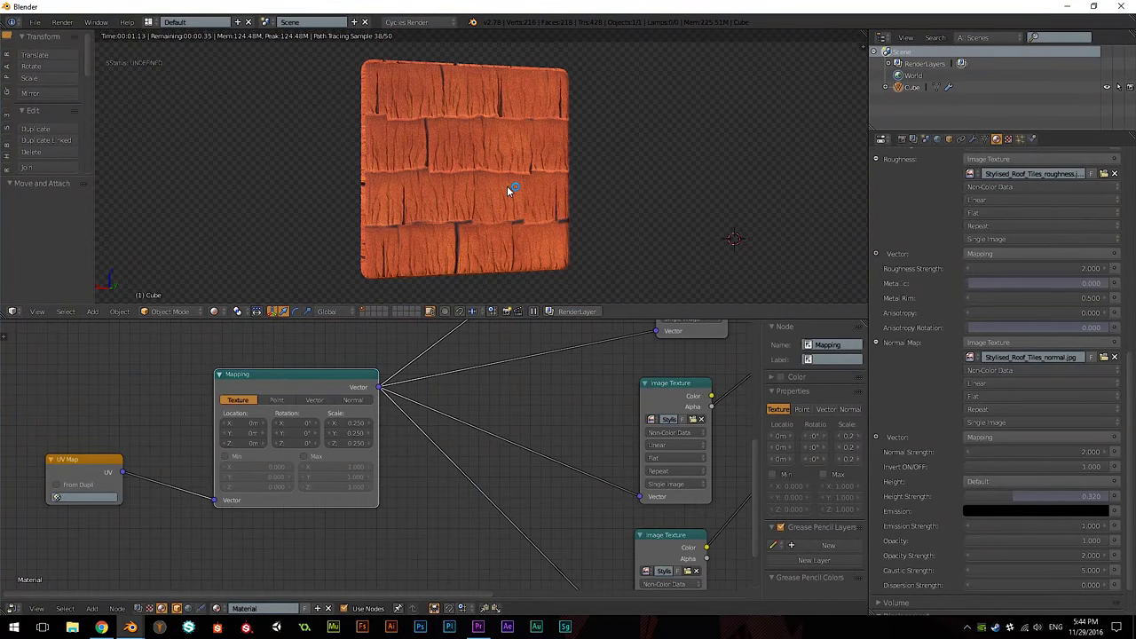
pyautogui.scroll(1, 507, 192)
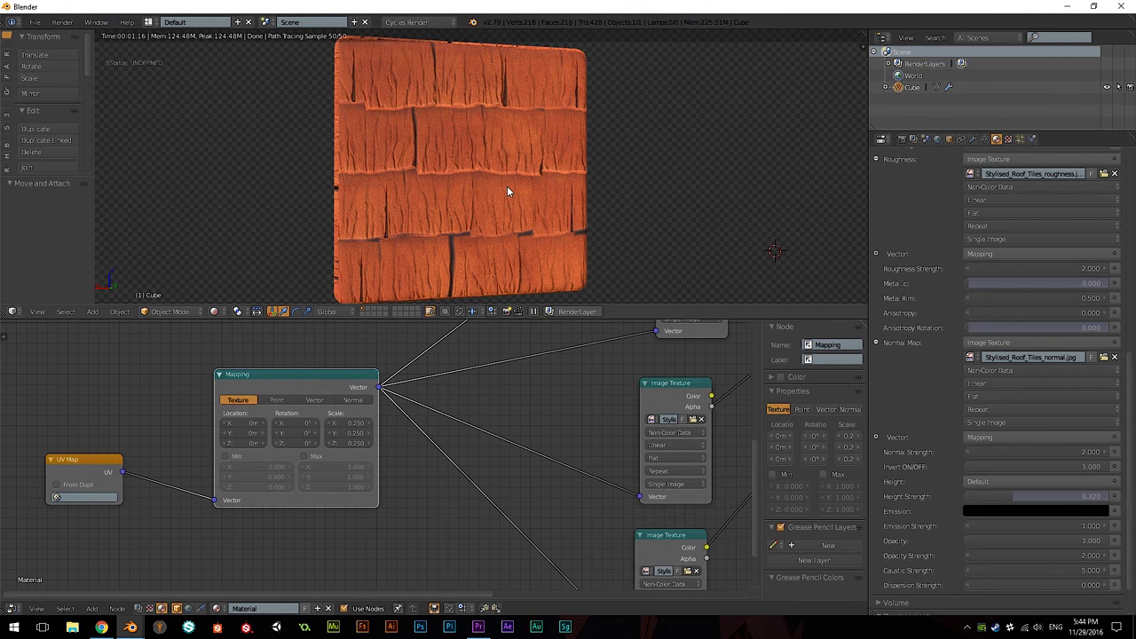
pyautogui.moveTo(497, 190); pyautogui.dragTo(484, 139, button='middle')
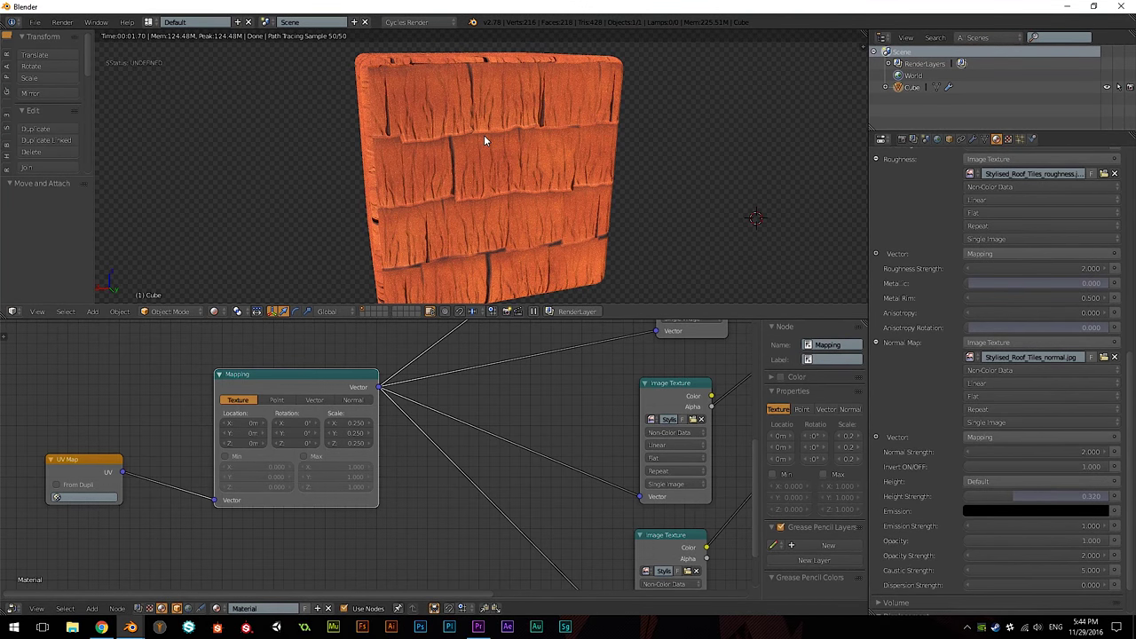